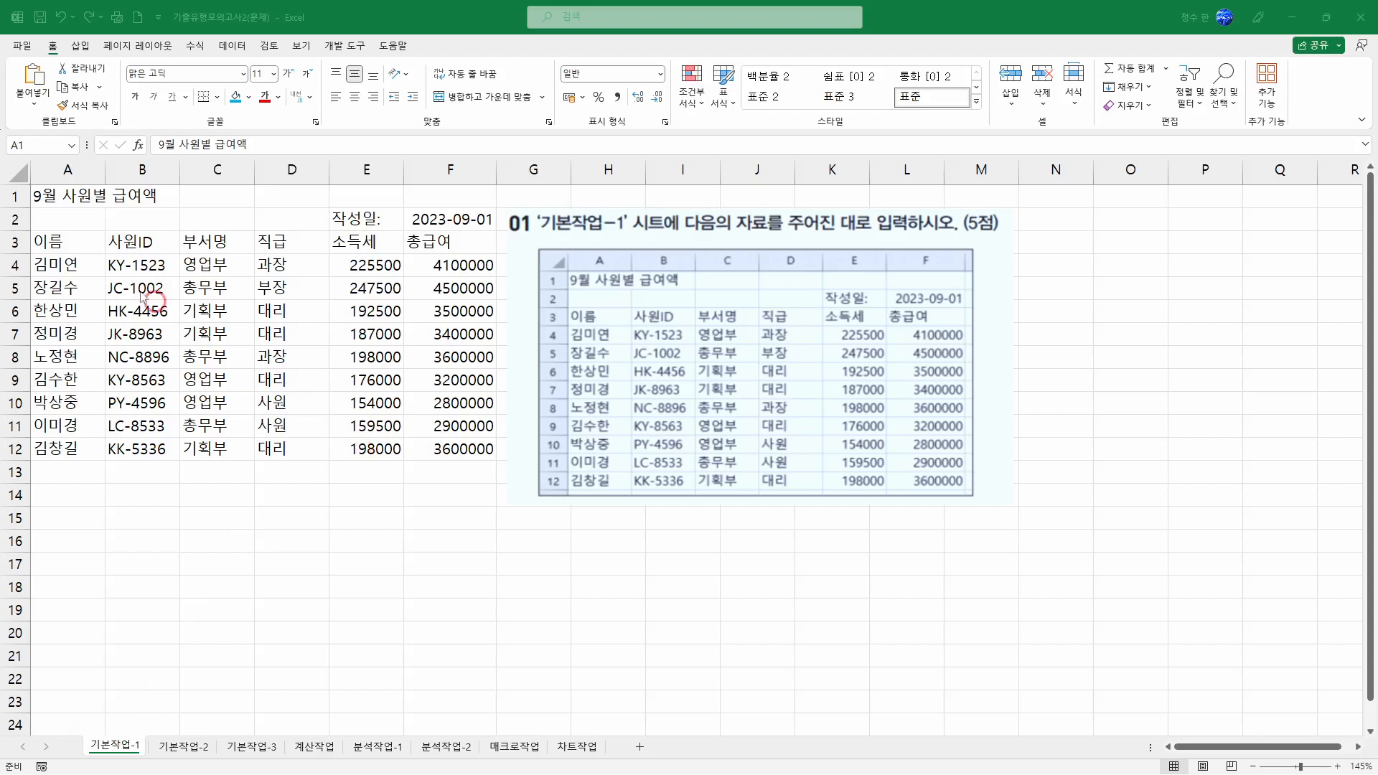
# On the 기본작업-2 sheet, set the horizontal alignment of title range A1:H1 to 선택 영역의 가운데로.
pyautogui.click(130, 266)
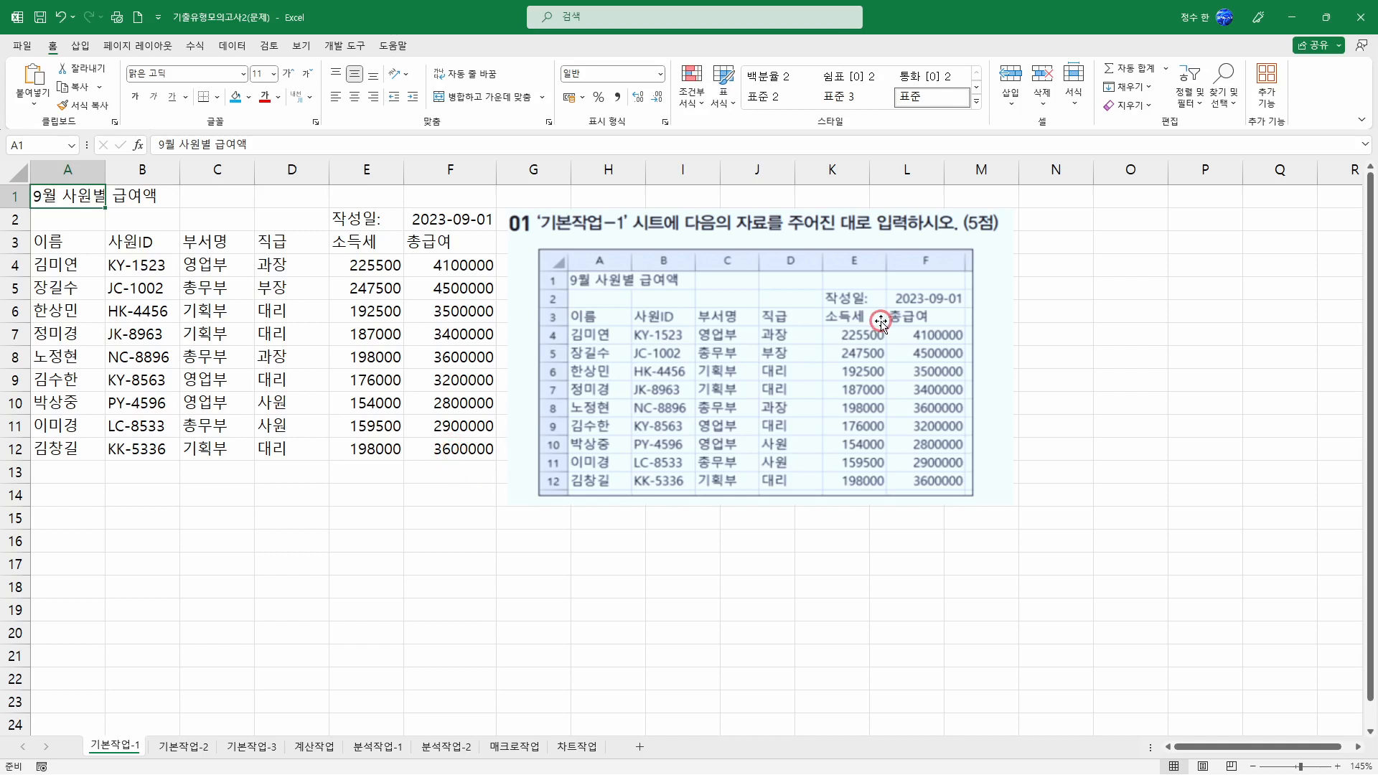
pyautogui.click(199, 750)
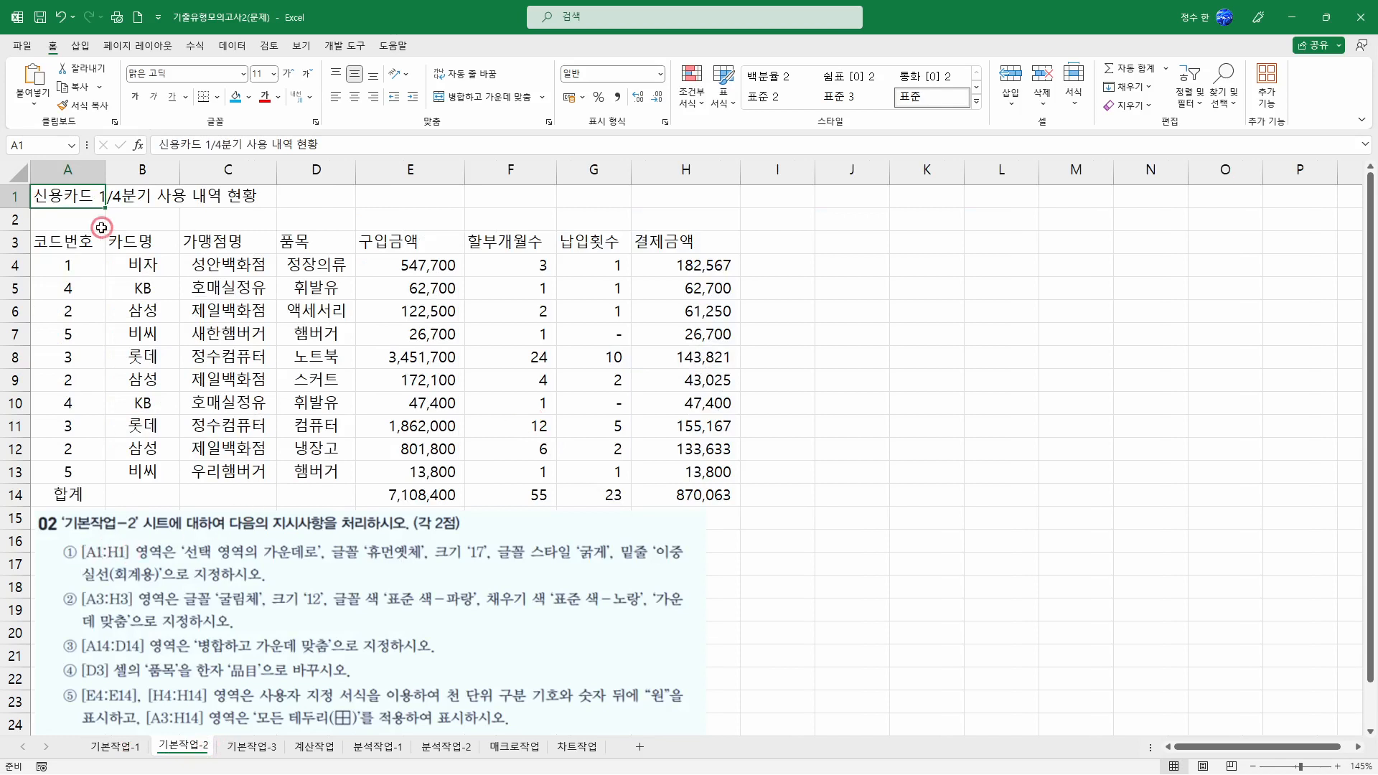
pyautogui.moveTo(72, 194); pyautogui.dragTo(676, 198)
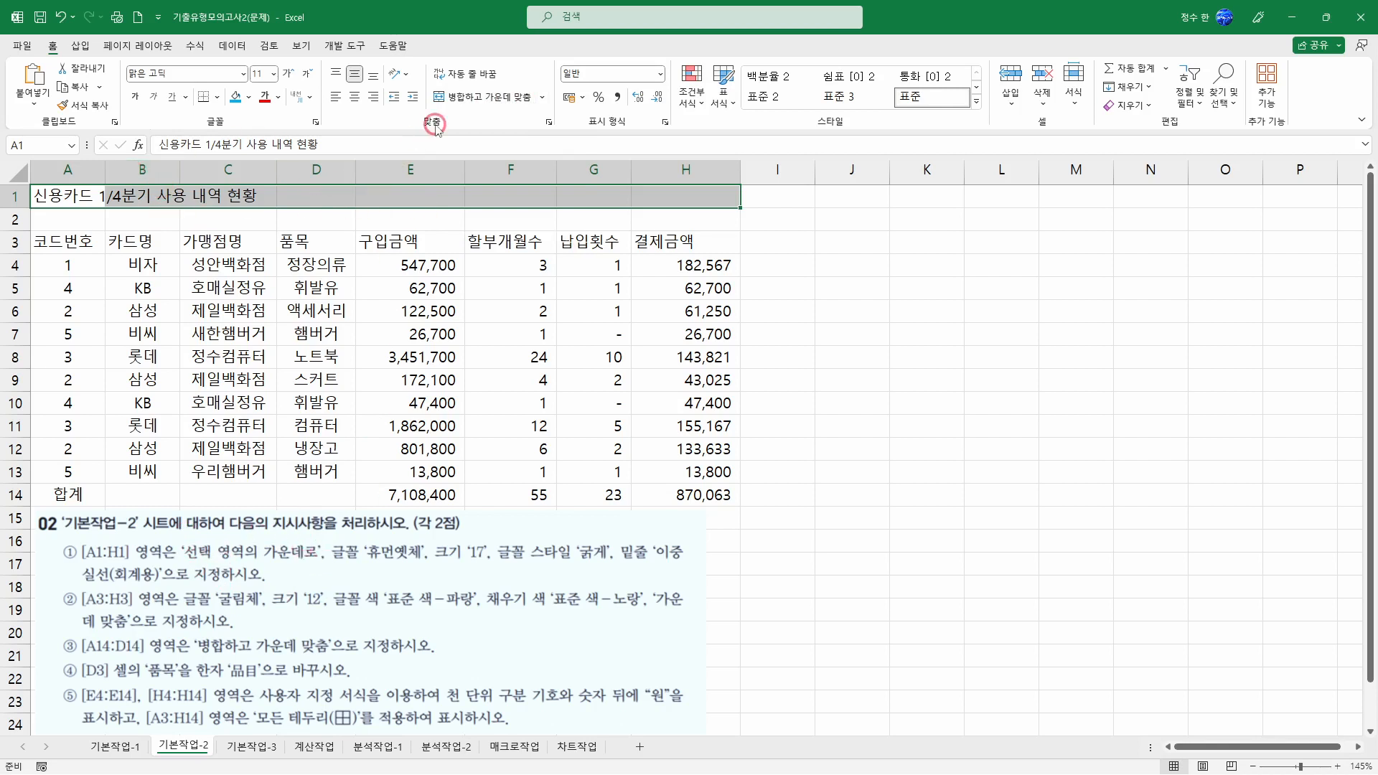
pyautogui.click(550, 122)
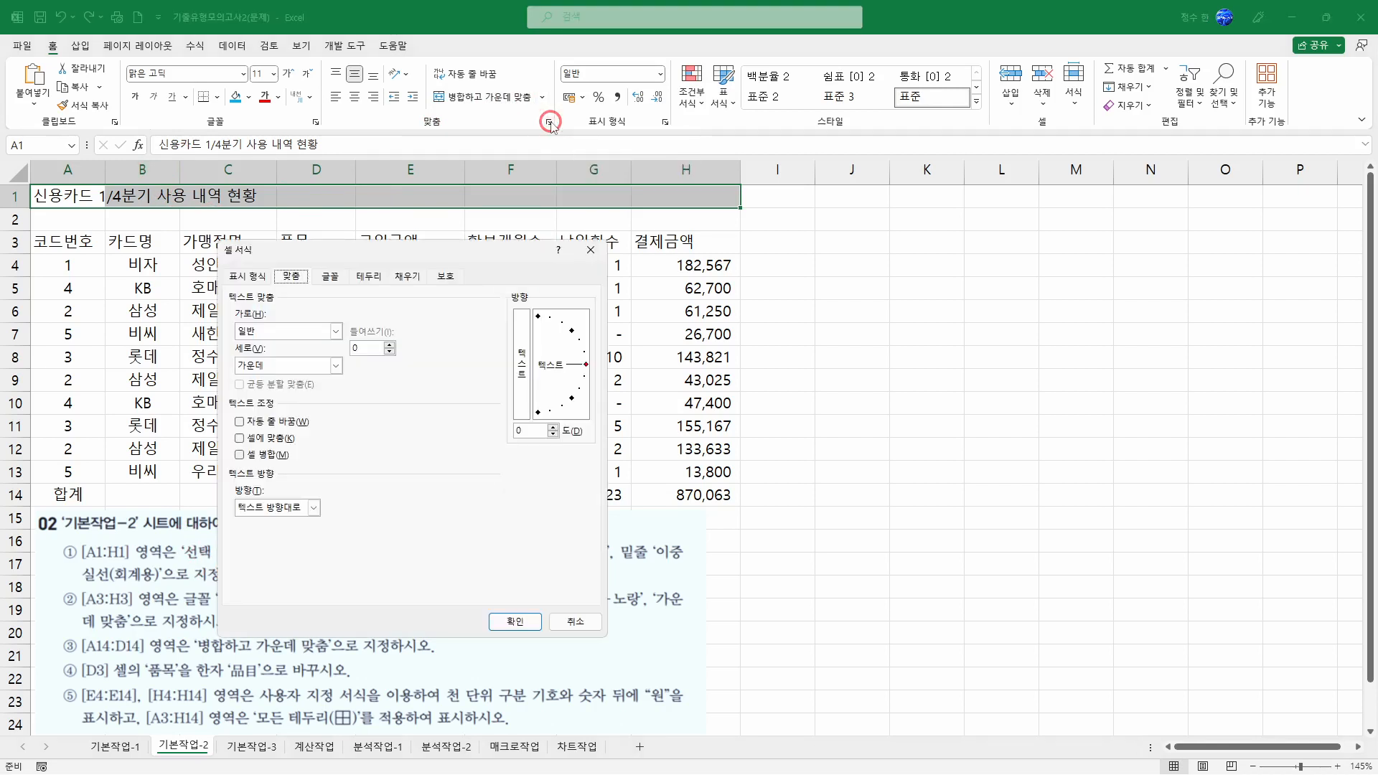
pyautogui.click(253, 331)
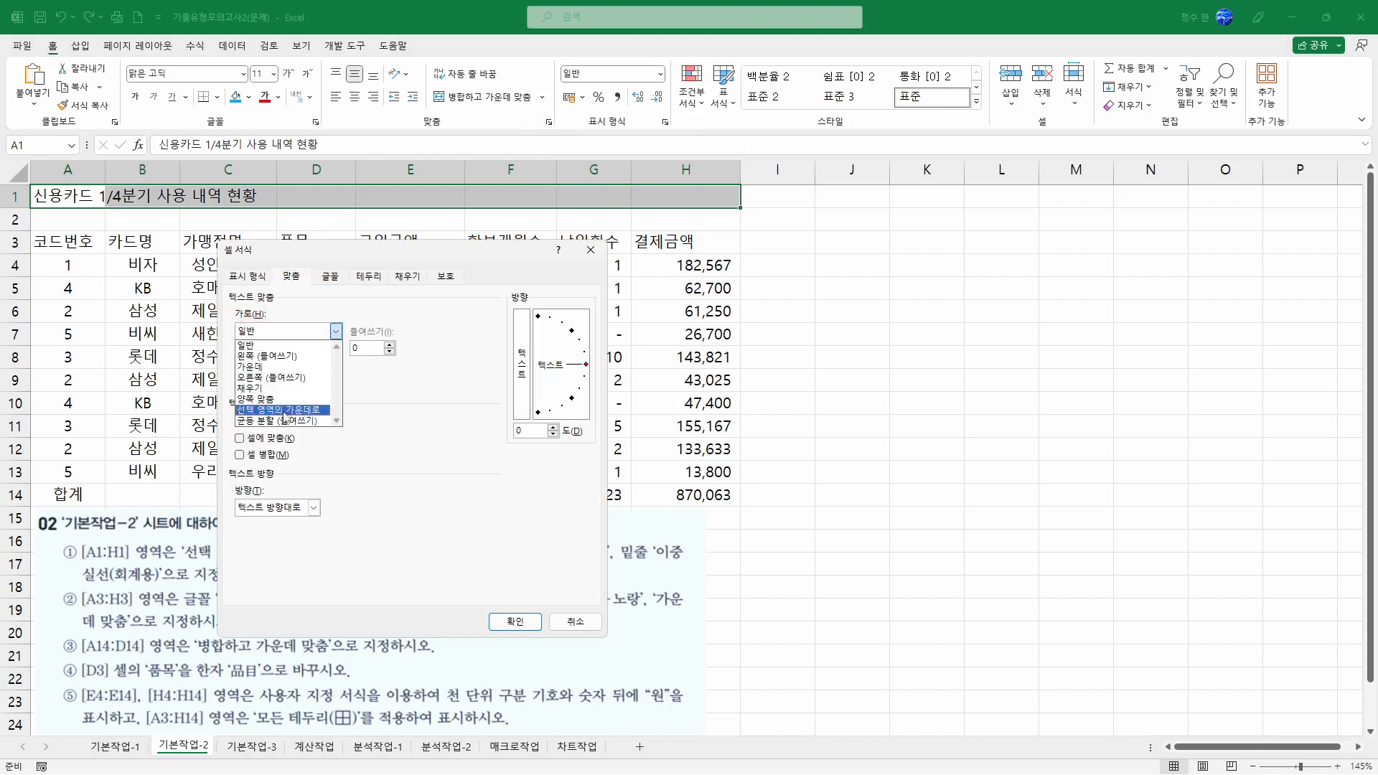
pyautogui.click(283, 408)
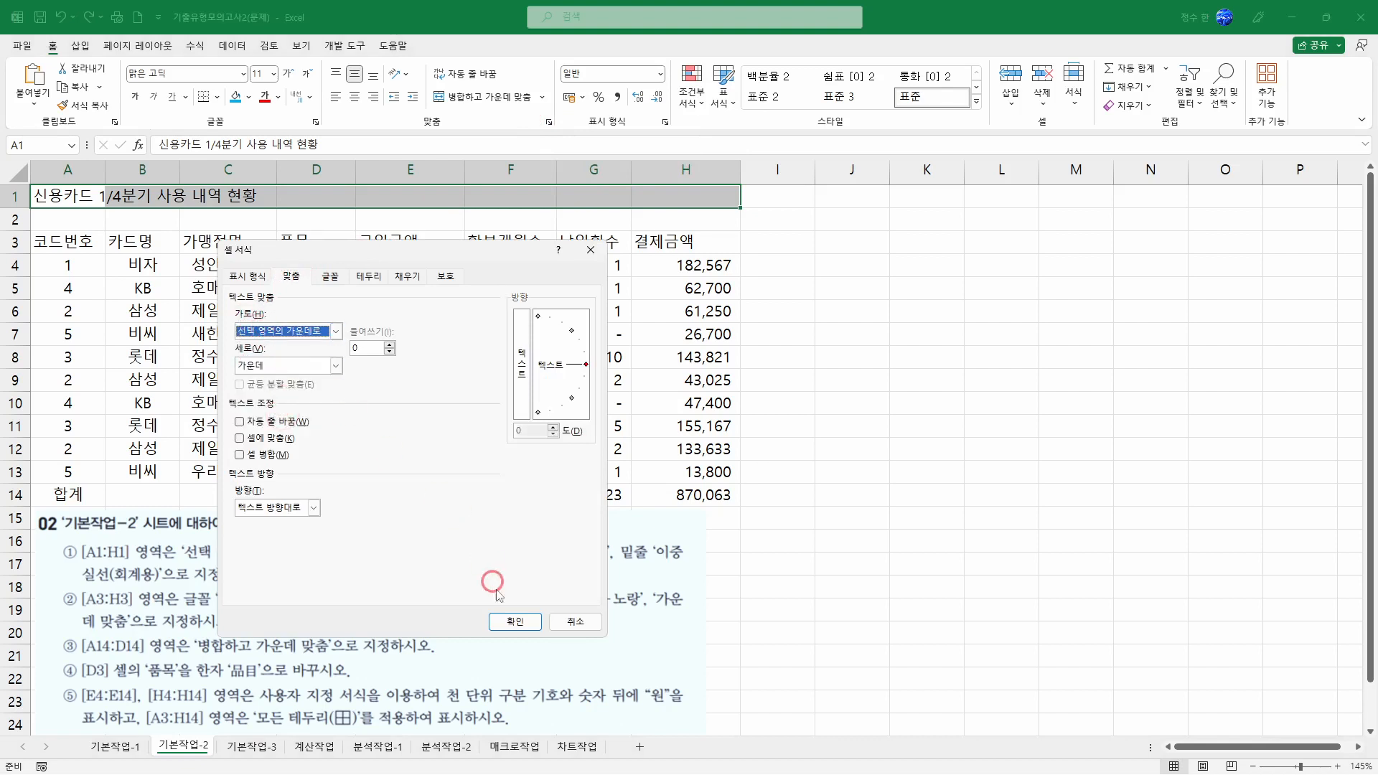
pyautogui.click(513, 619)
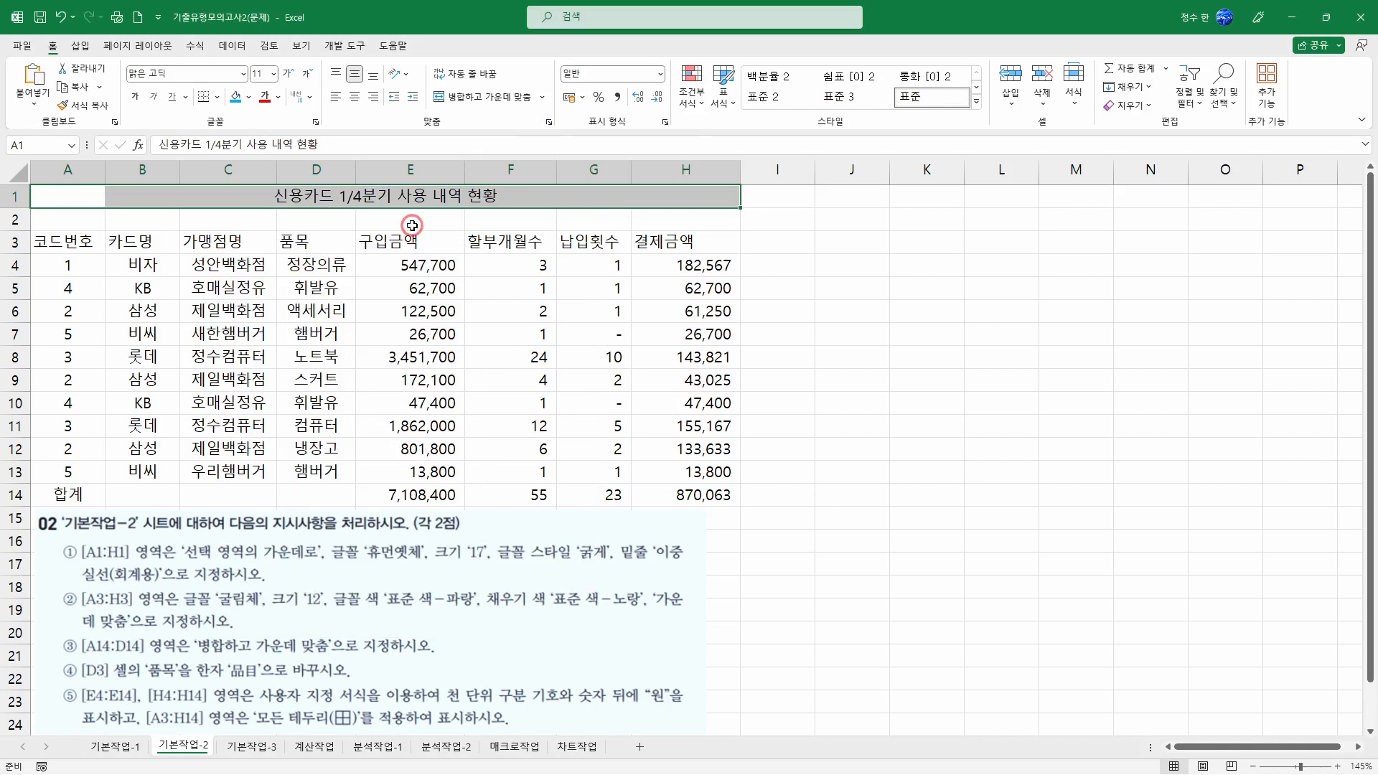
# Set the font of title range A1:H1 to 휴먼옛체.
pyautogui.click(173, 75)
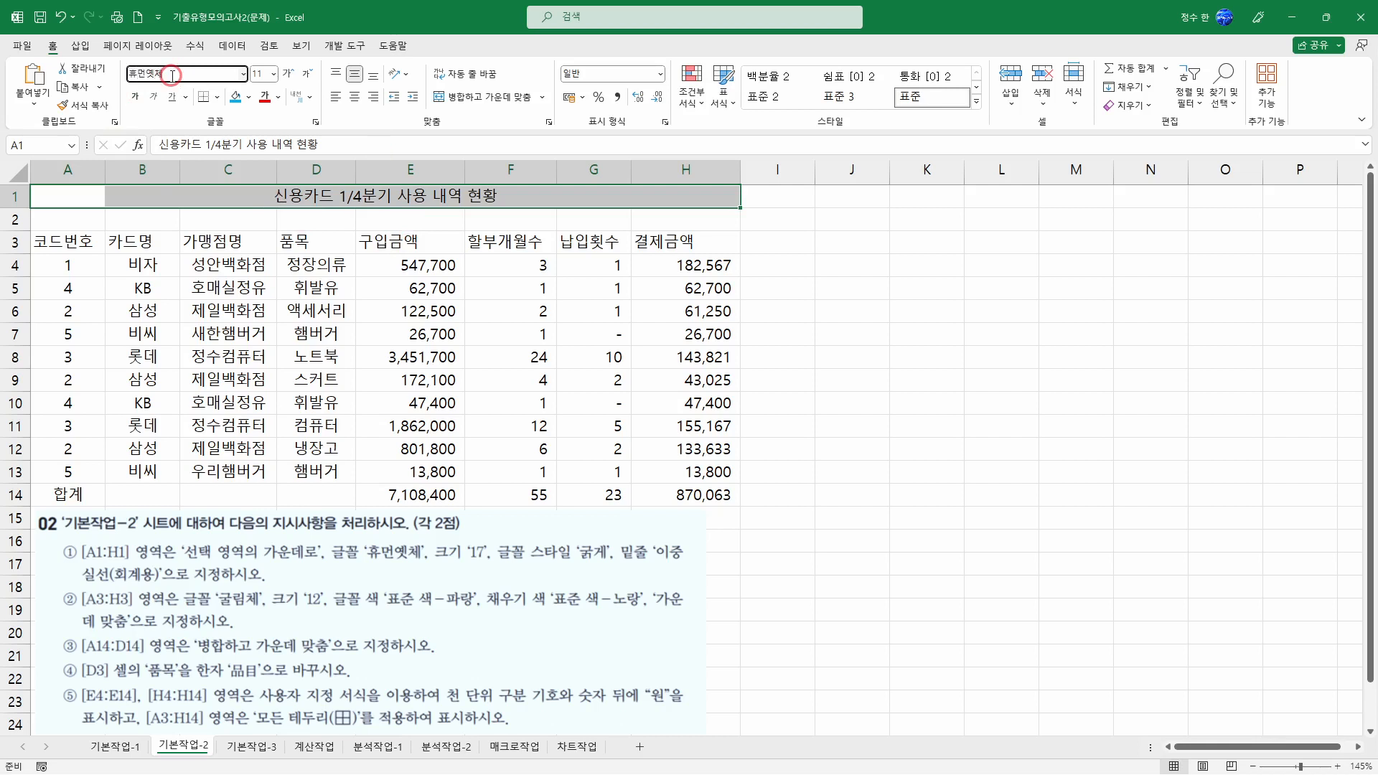
pyautogui.write('휴먼옛체')
pyautogui.press('Return')
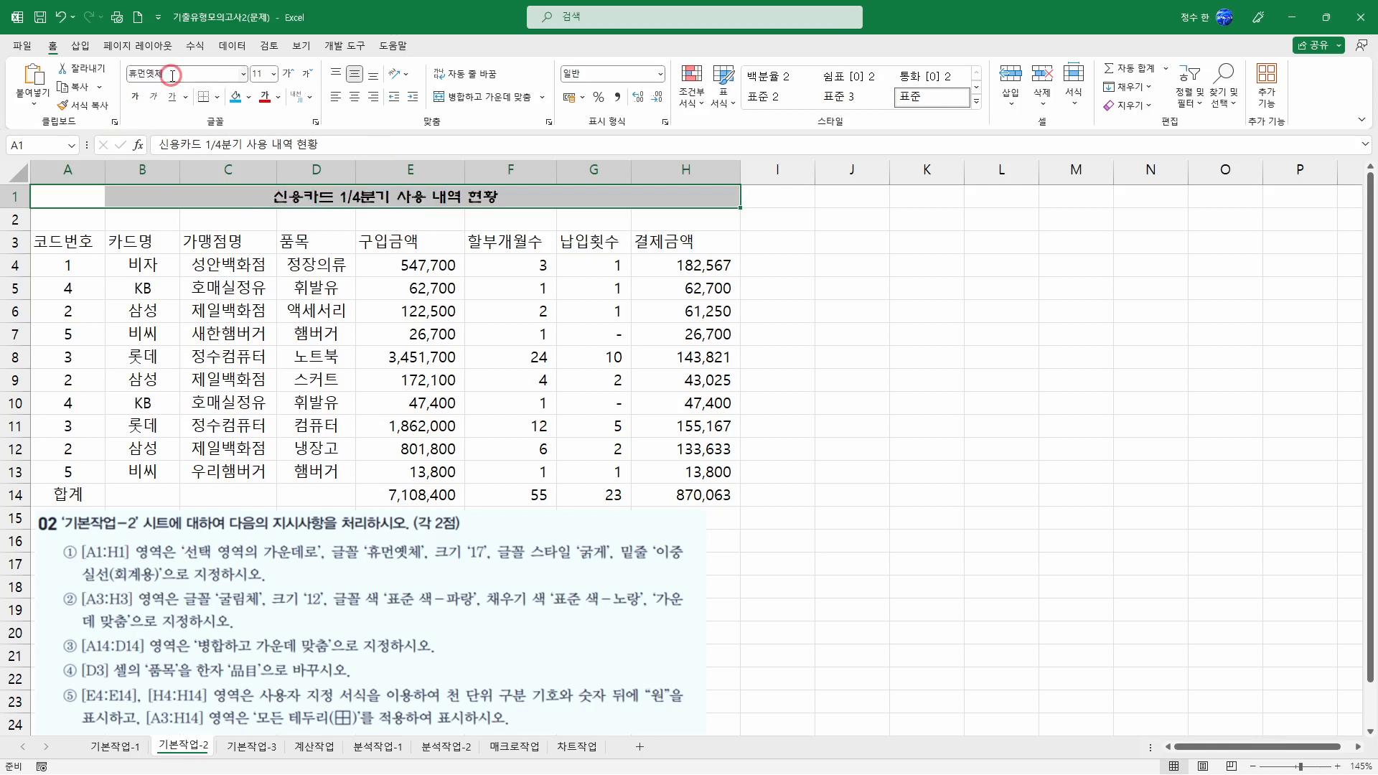
# In the cell formatting for A1:H1, set the font size to 17 and the font style to 굵게.
pyautogui.click(549, 121)
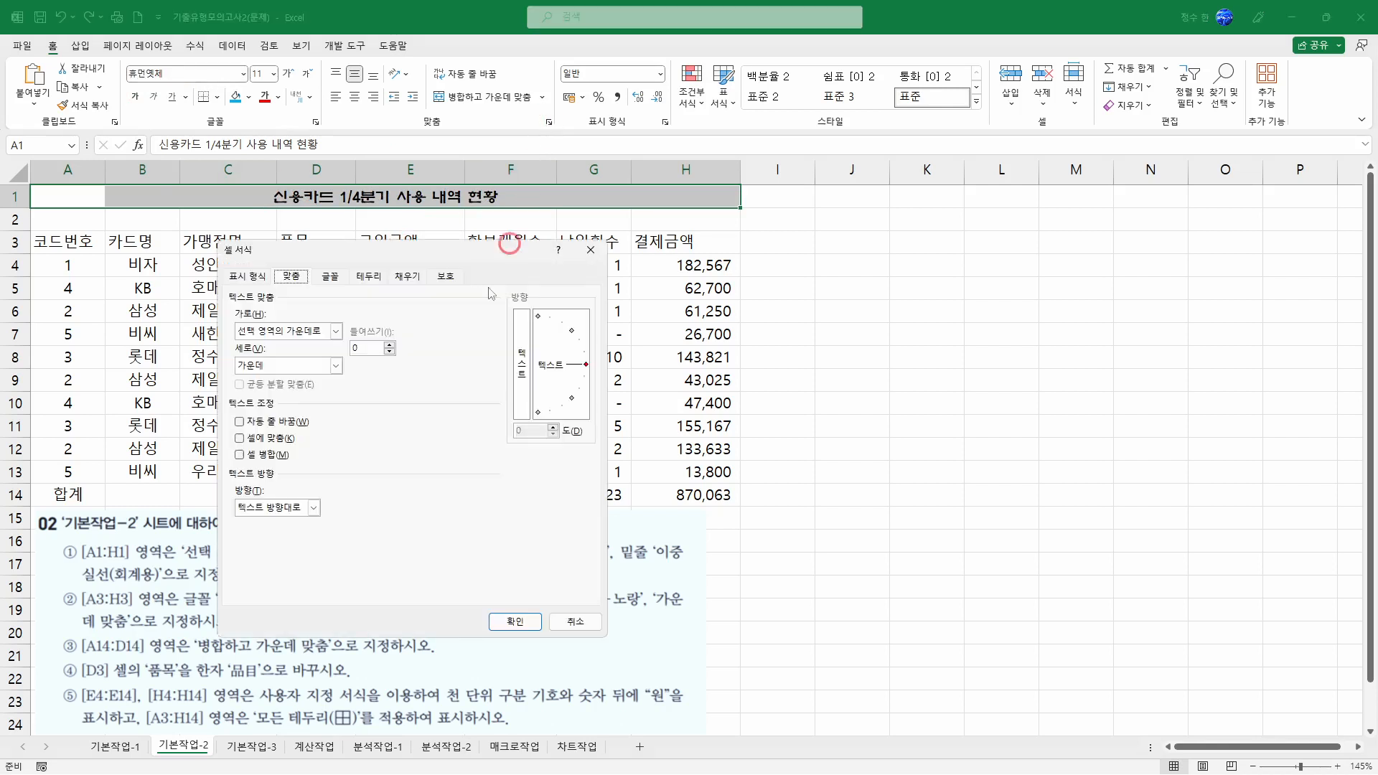
pyautogui.click(331, 277)
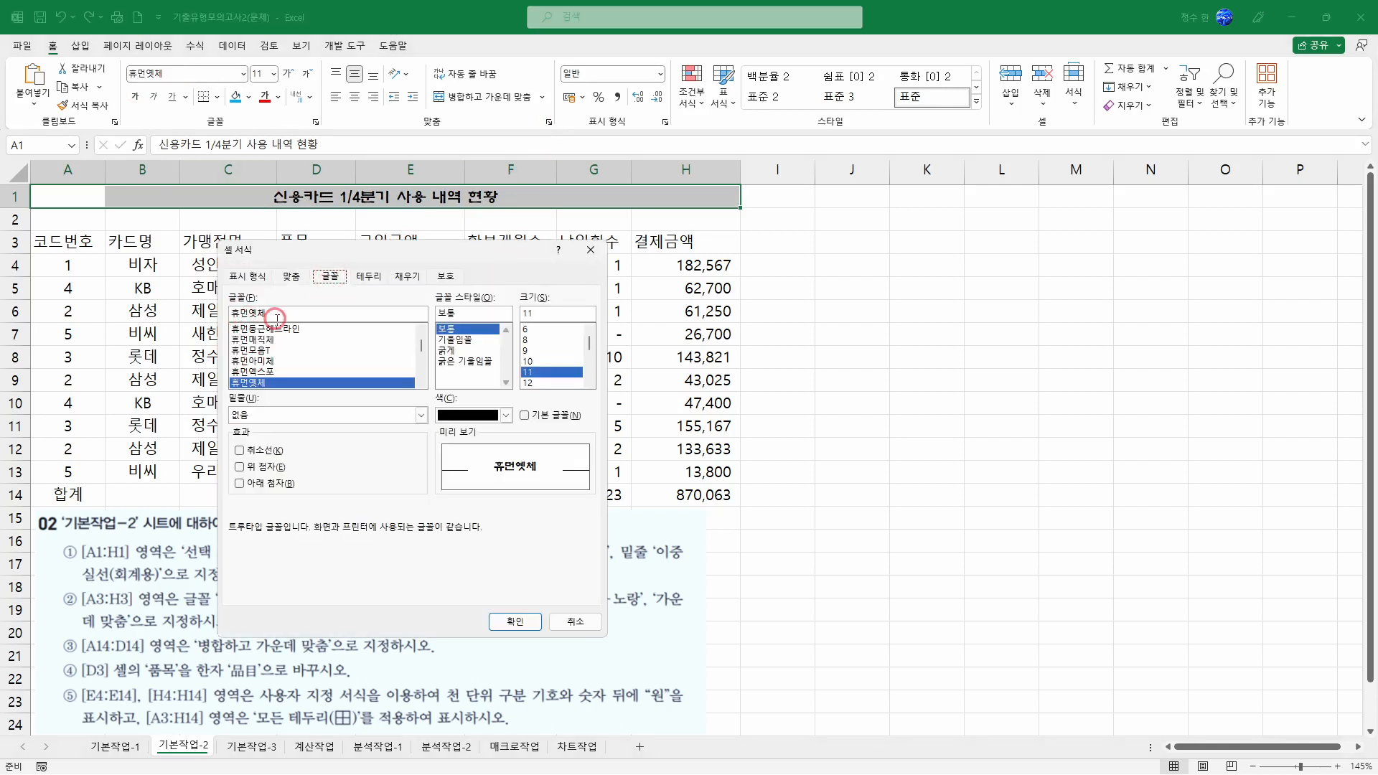
pyautogui.click(289, 280)
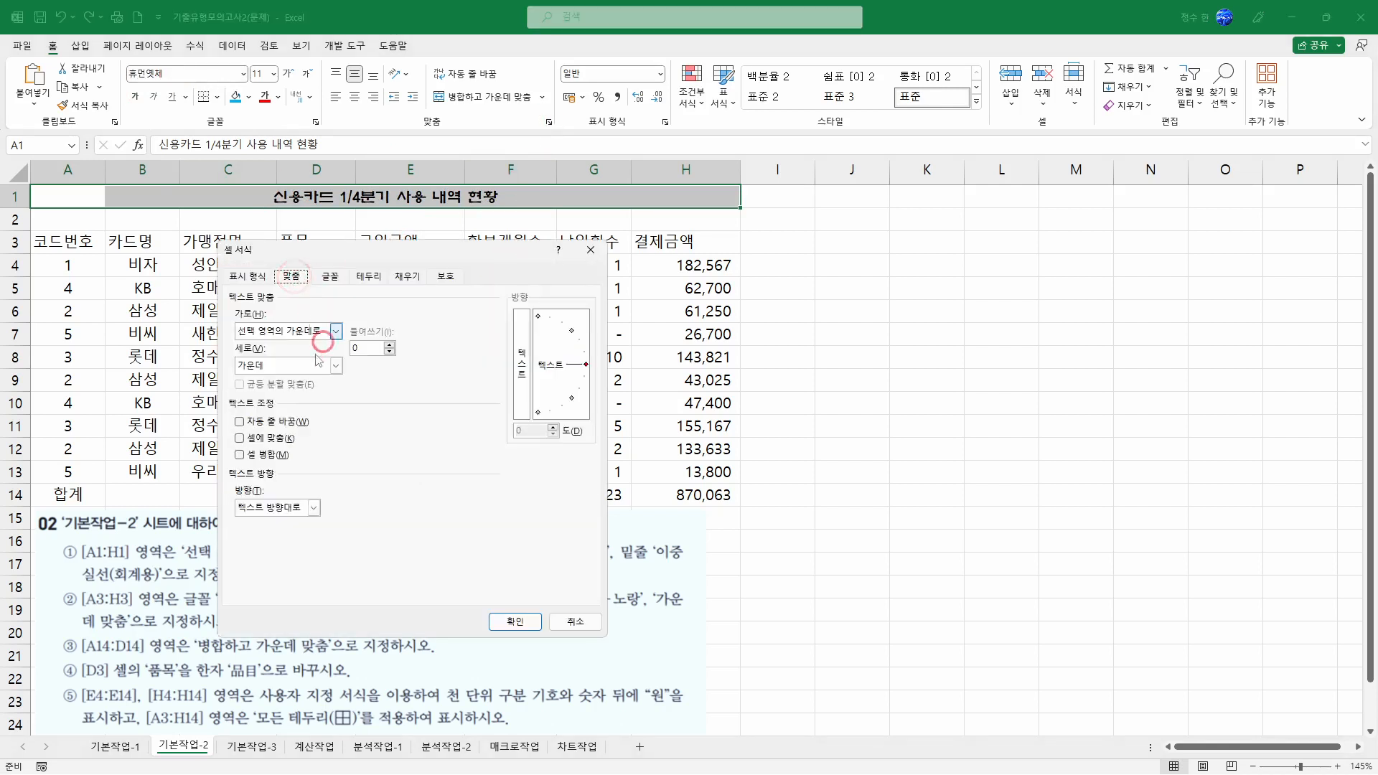
pyautogui.click(341, 279)
pyautogui.moveTo(435, 263); pyautogui.dragTo(897, 275)
pyautogui.click(1005, 326)
pyautogui.doubleClick(1009, 324)
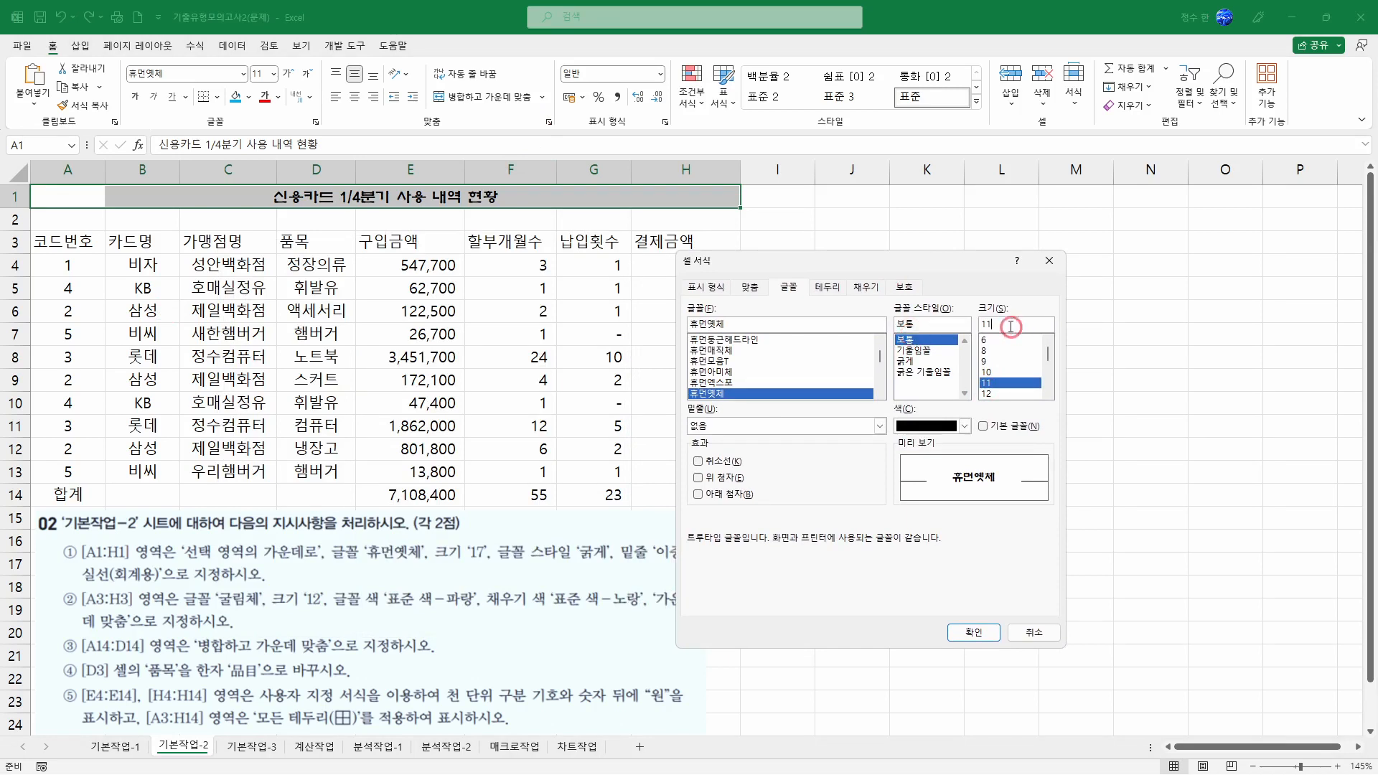
pyautogui.write('17')
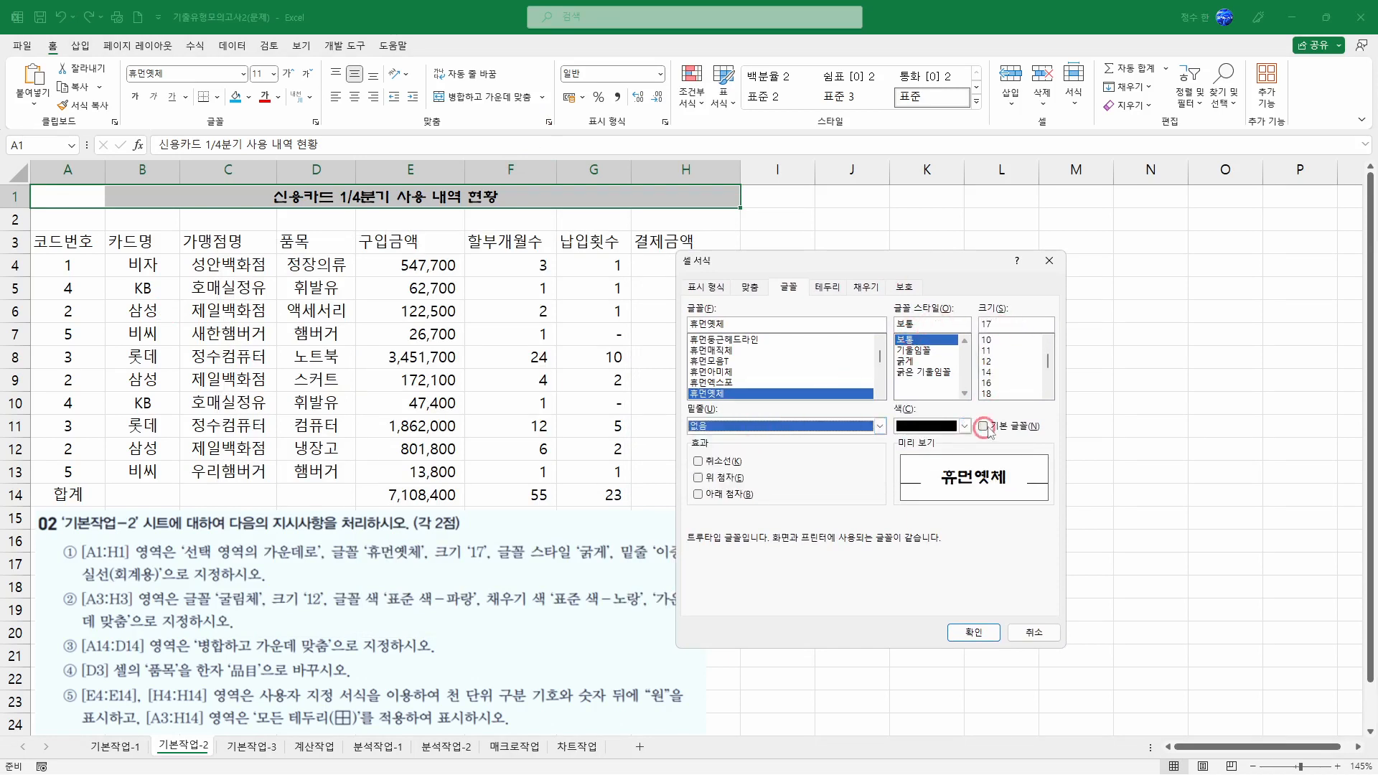
pyautogui.click(913, 361)
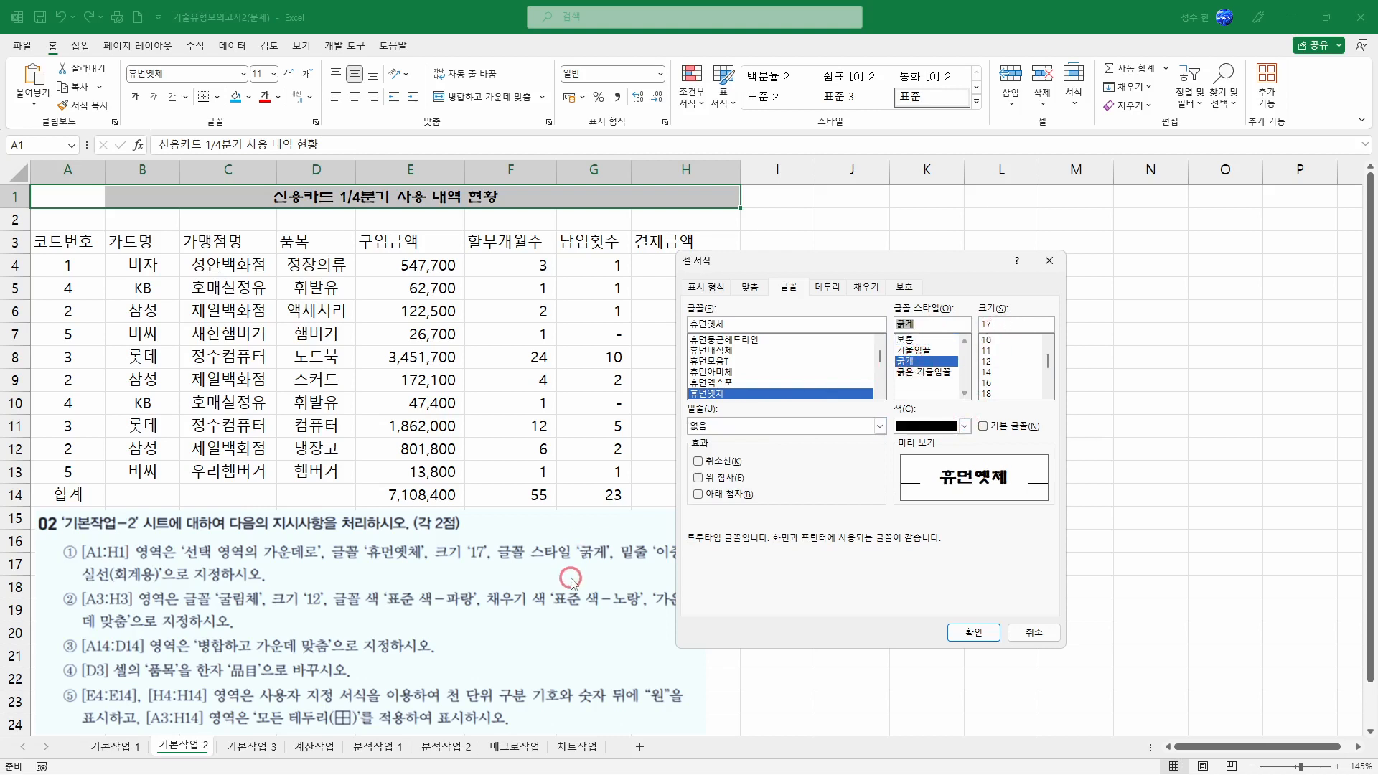
# Set the underline of A1:H1 to 이중 실선(회계용) and apply the cell formatting.
pyautogui.moveTo(815, 267); pyautogui.dragTo(950, 264)
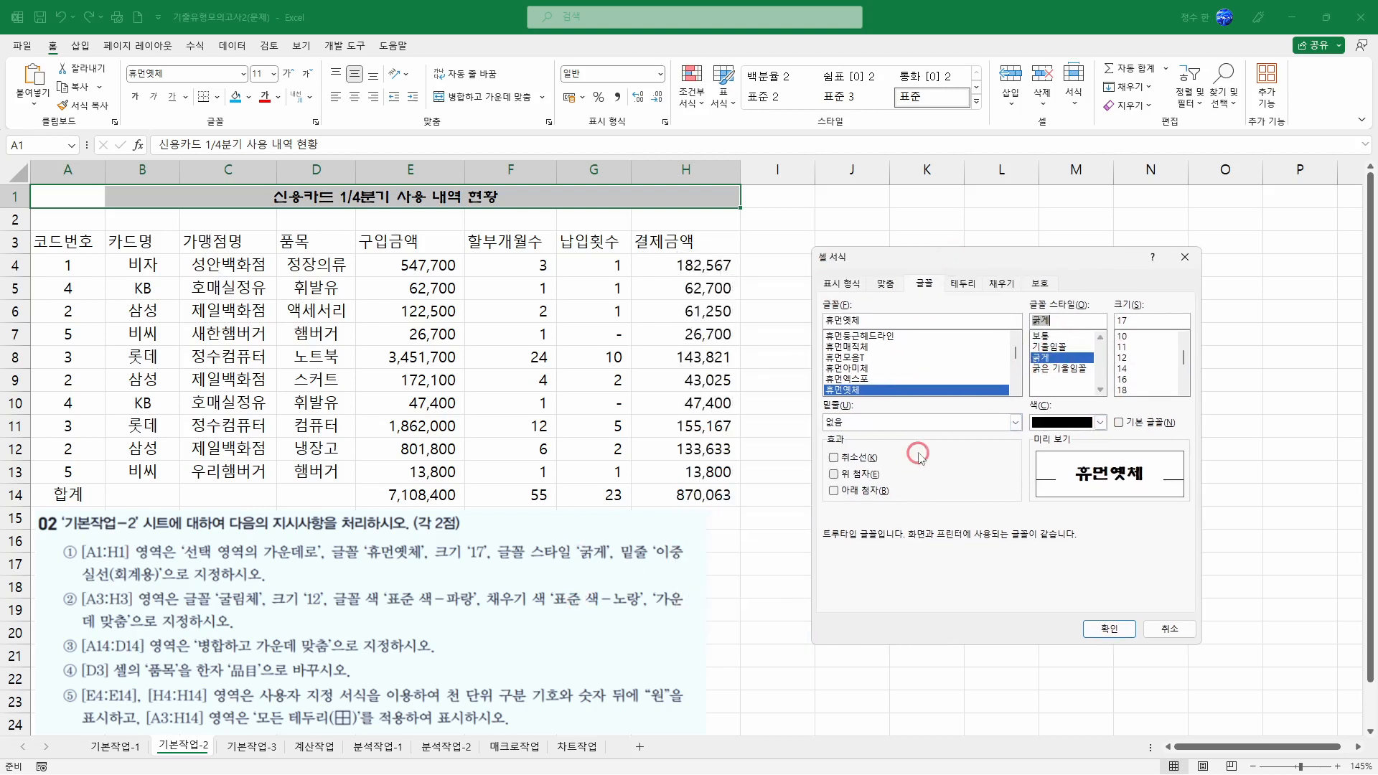
pyautogui.click(958, 424)
pyautogui.click(870, 481)
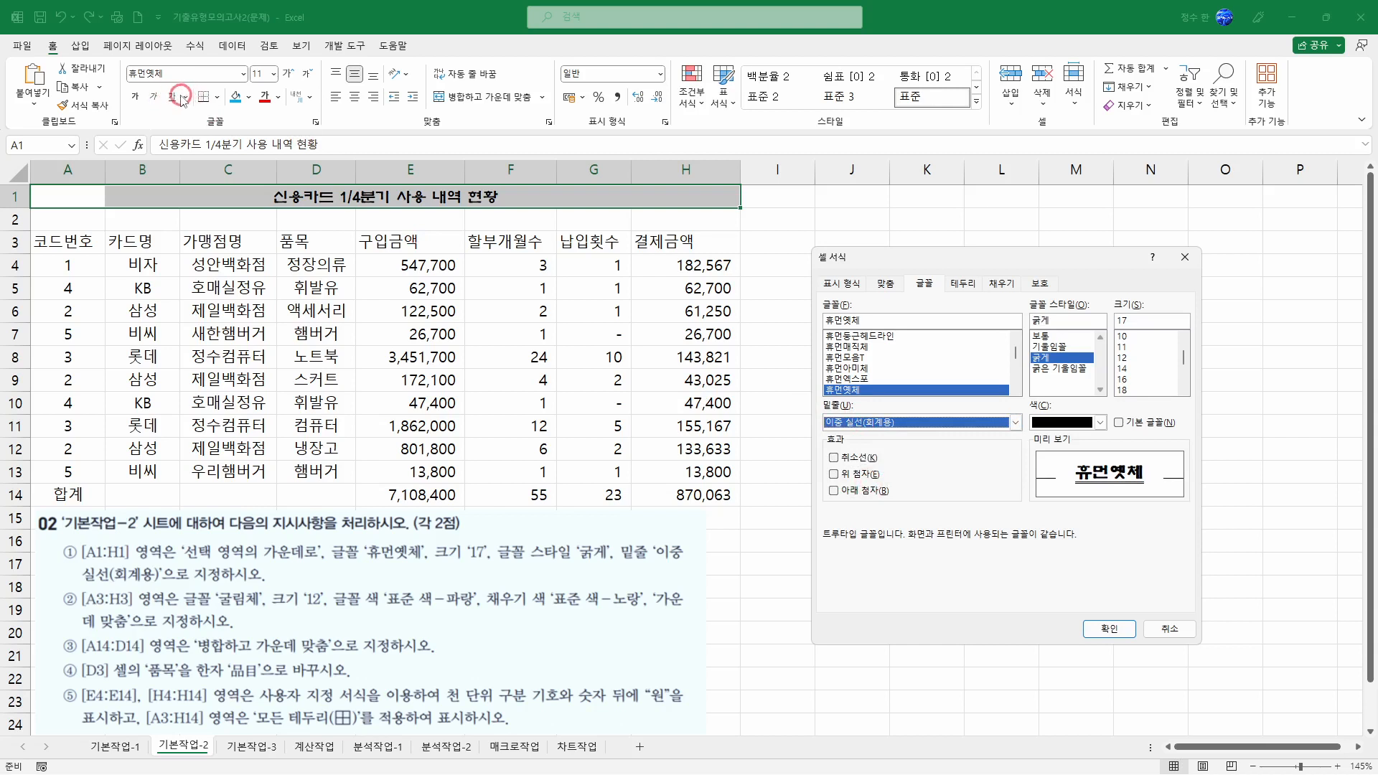
pyautogui.click(925, 286)
pyautogui.click(876, 423)
pyautogui.click(876, 423)
pyautogui.click(1110, 629)
pyautogui.click(800, 277)
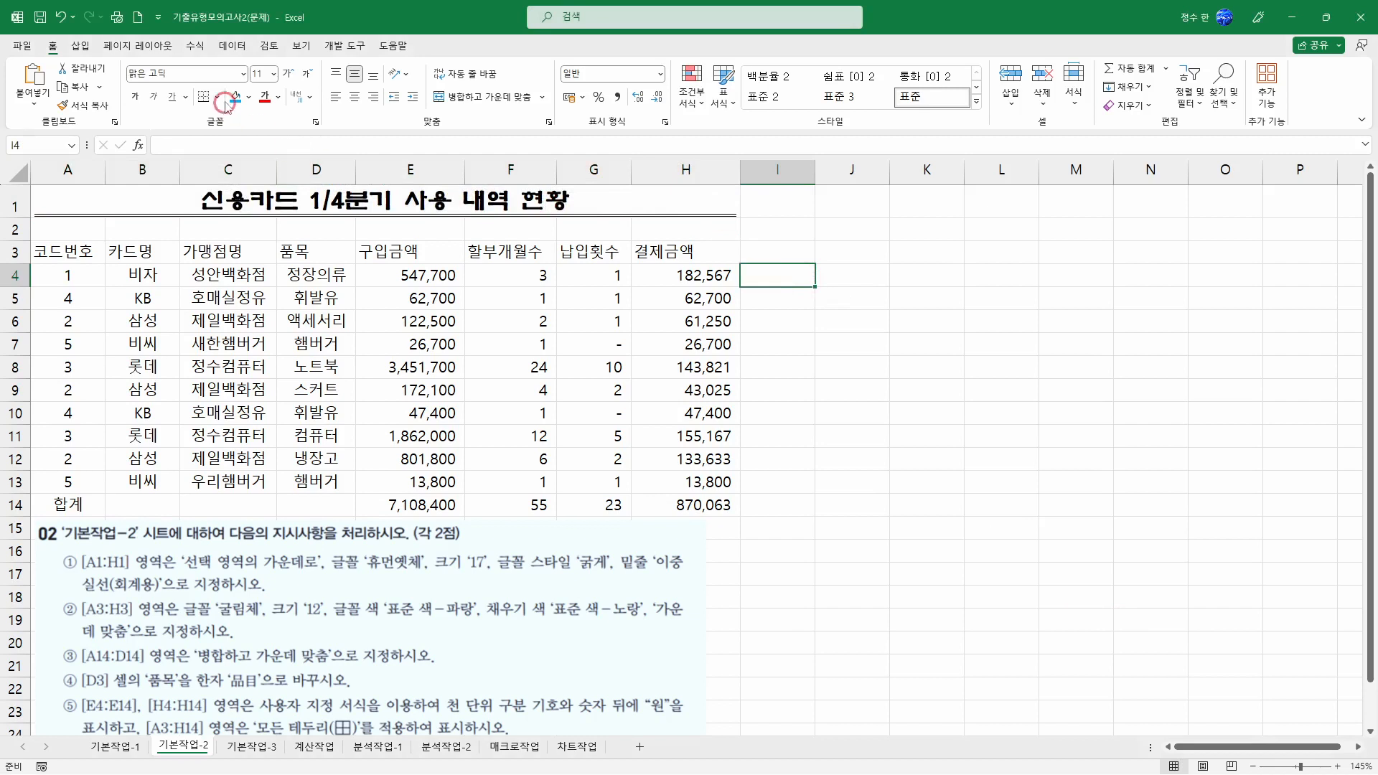
# Try the ordinary double underline on the row 1 title in place of the accounting one.
pyautogui.click(185, 96)
pyautogui.click(200, 136)
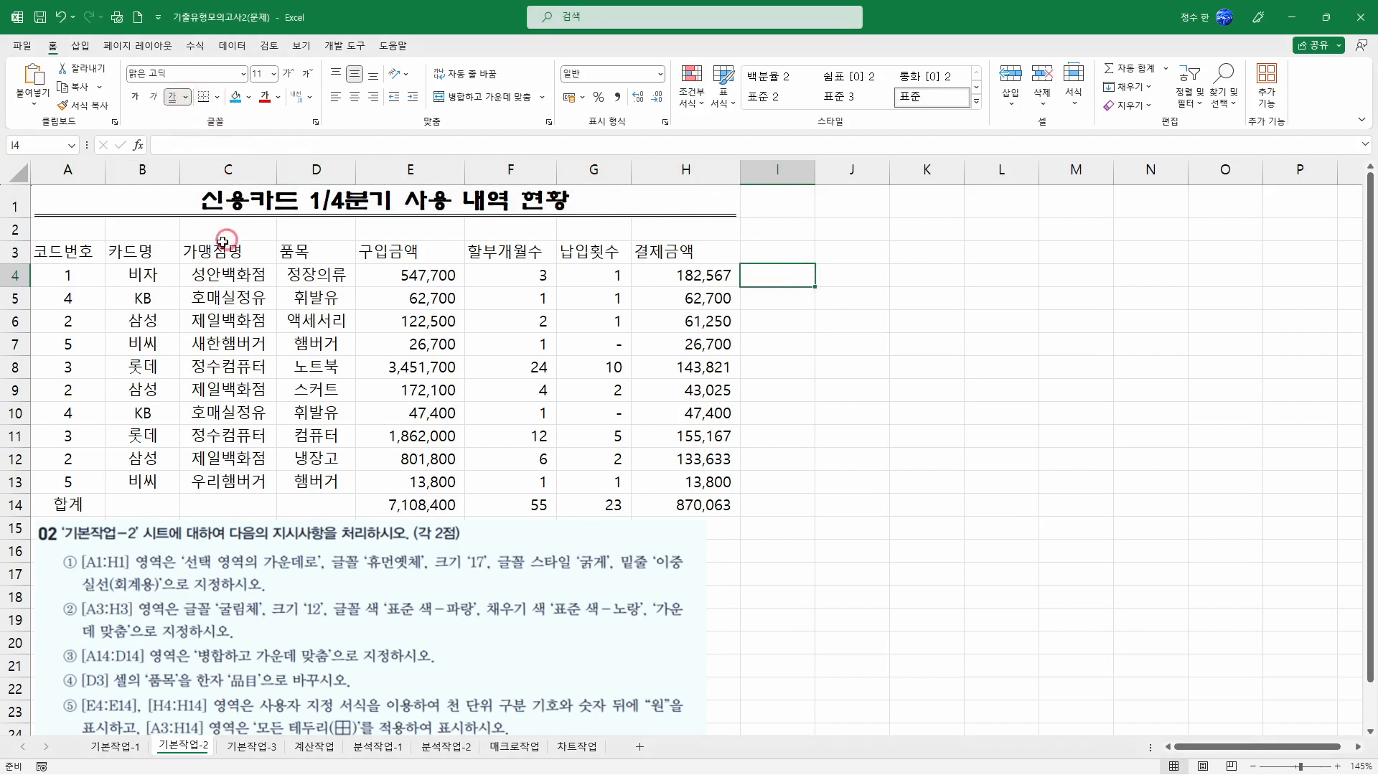
pyautogui.click(798, 388)
pyautogui.click(614, 206)
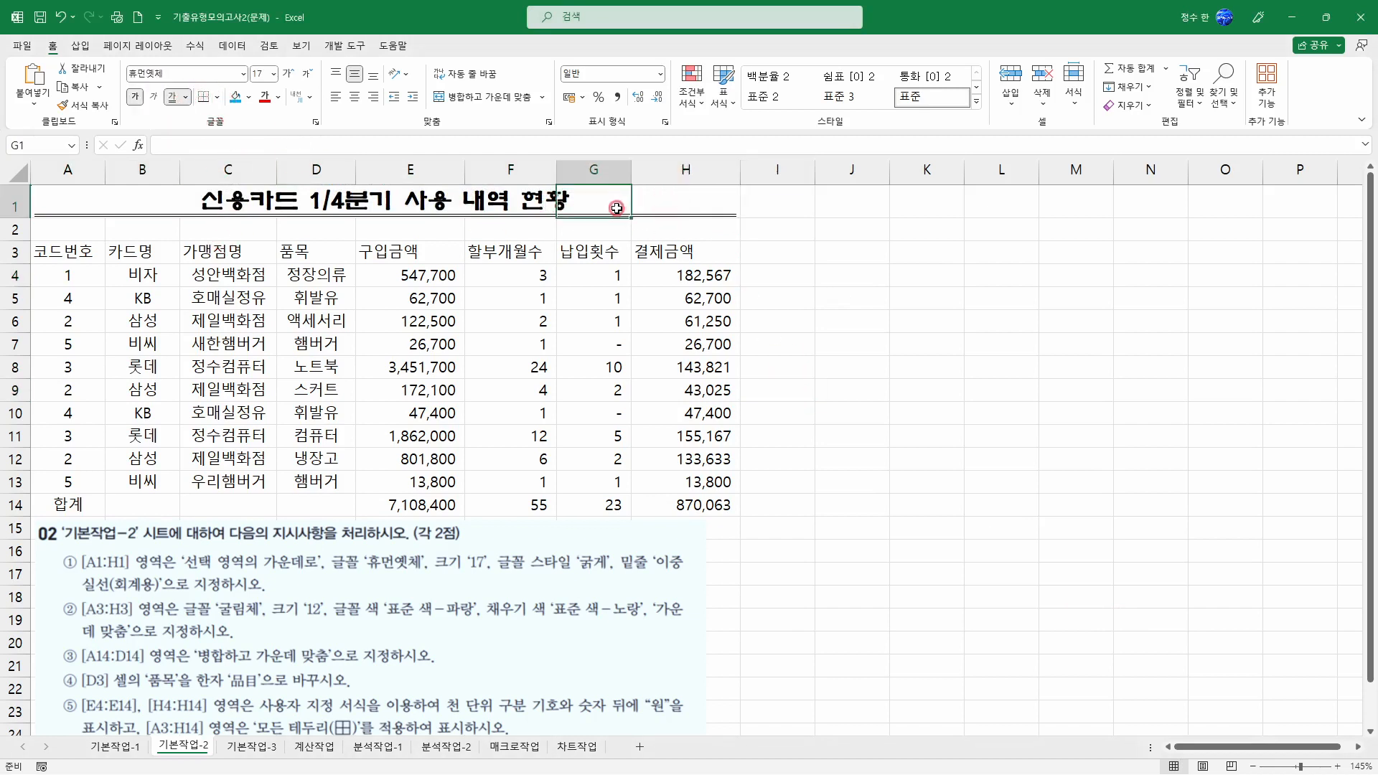
pyautogui.click(186, 96)
pyautogui.click(199, 138)
pyautogui.click(61, 201)
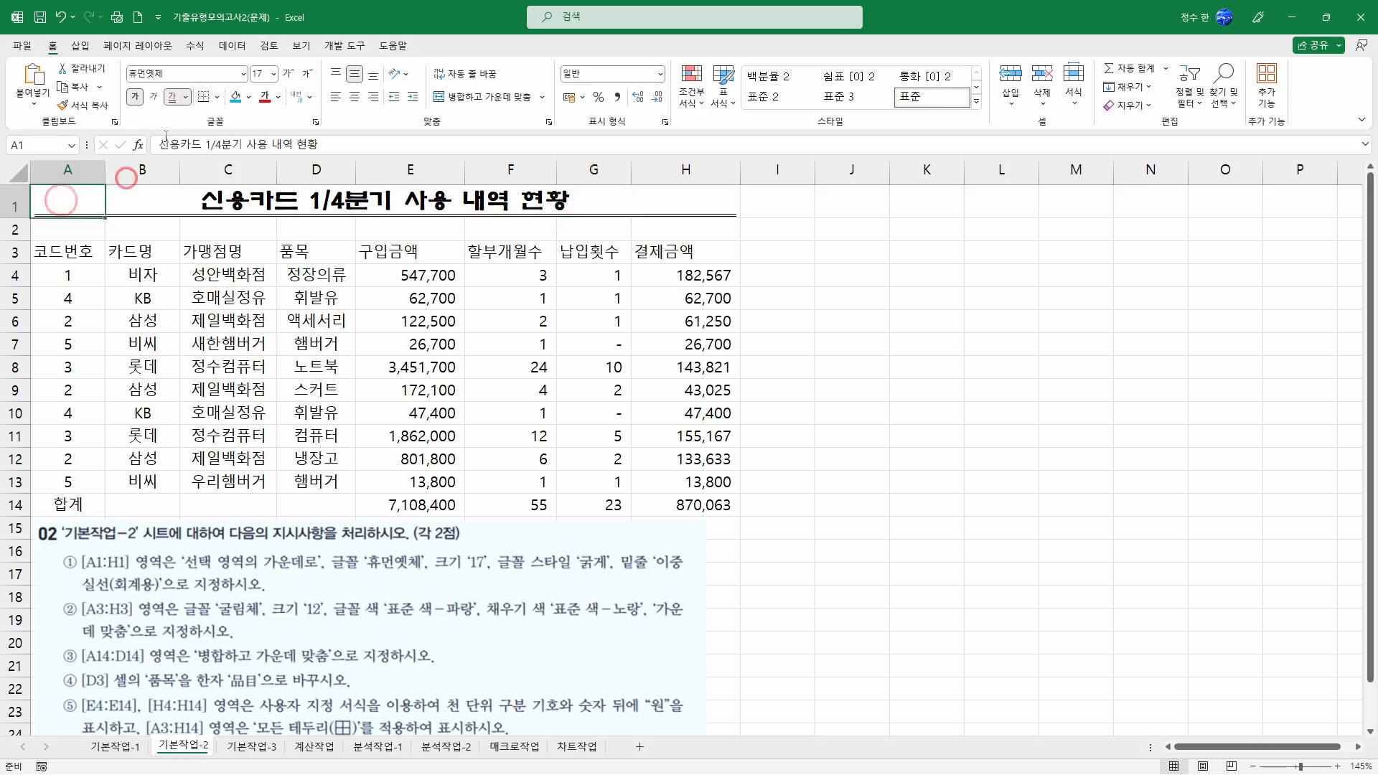
pyautogui.click(172, 96)
pyautogui.click(172, 97)
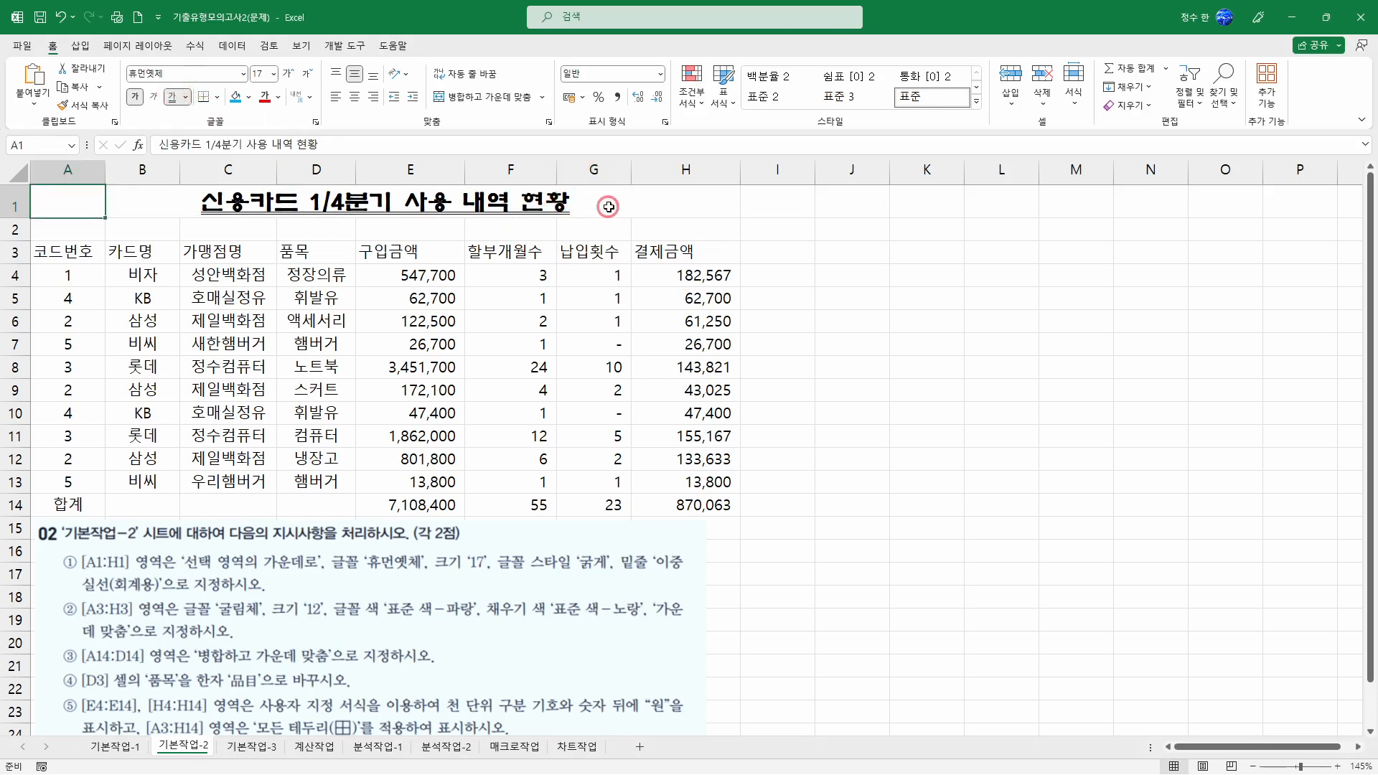
# Undo the last two underline changes on title cell A1.
pyautogui.click(57, 18)
pyautogui.click(58, 18)
pyautogui.click(721, 208)
pyautogui.click(94, 196)
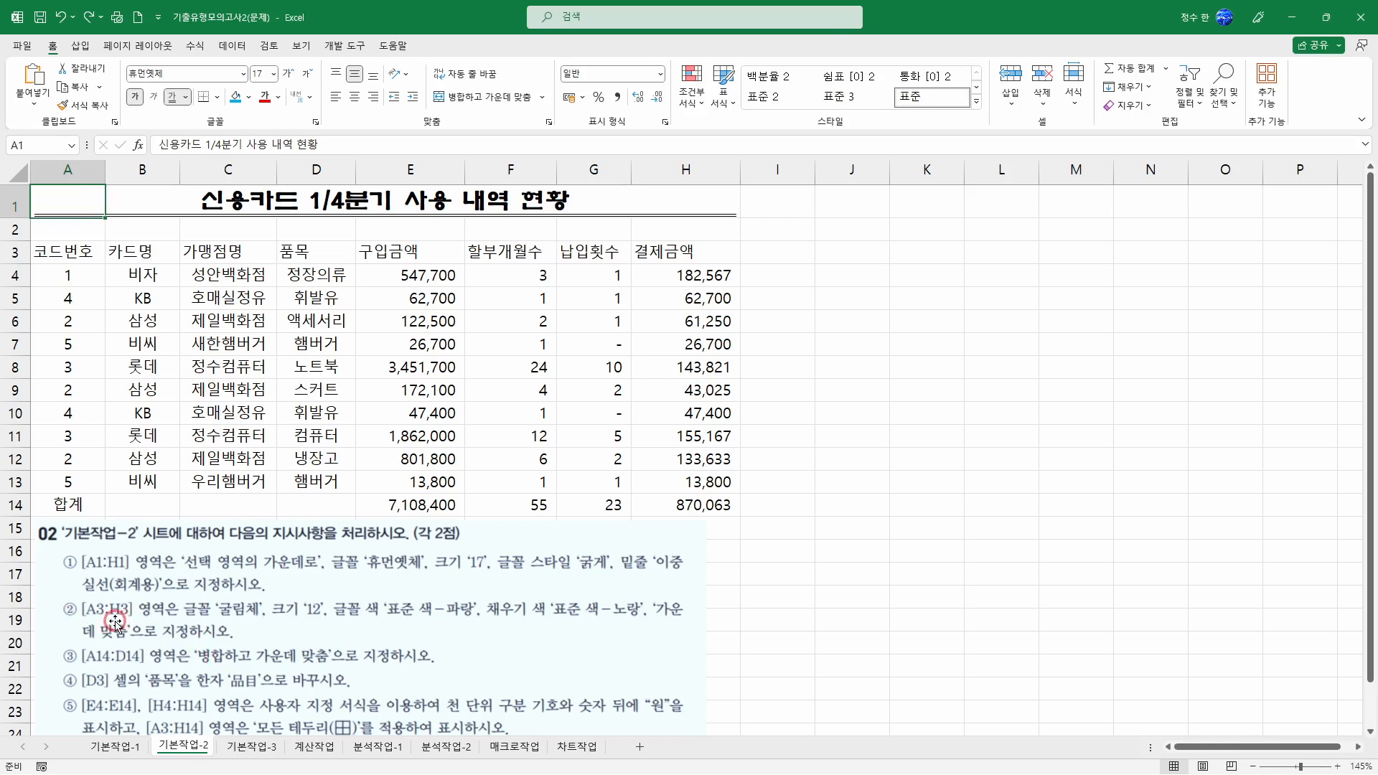
# Format the text of header range A3:H3 as 굴림체, size 12, in the standard blue color.
pyautogui.moveTo(68, 253); pyautogui.dragTo(714, 248)
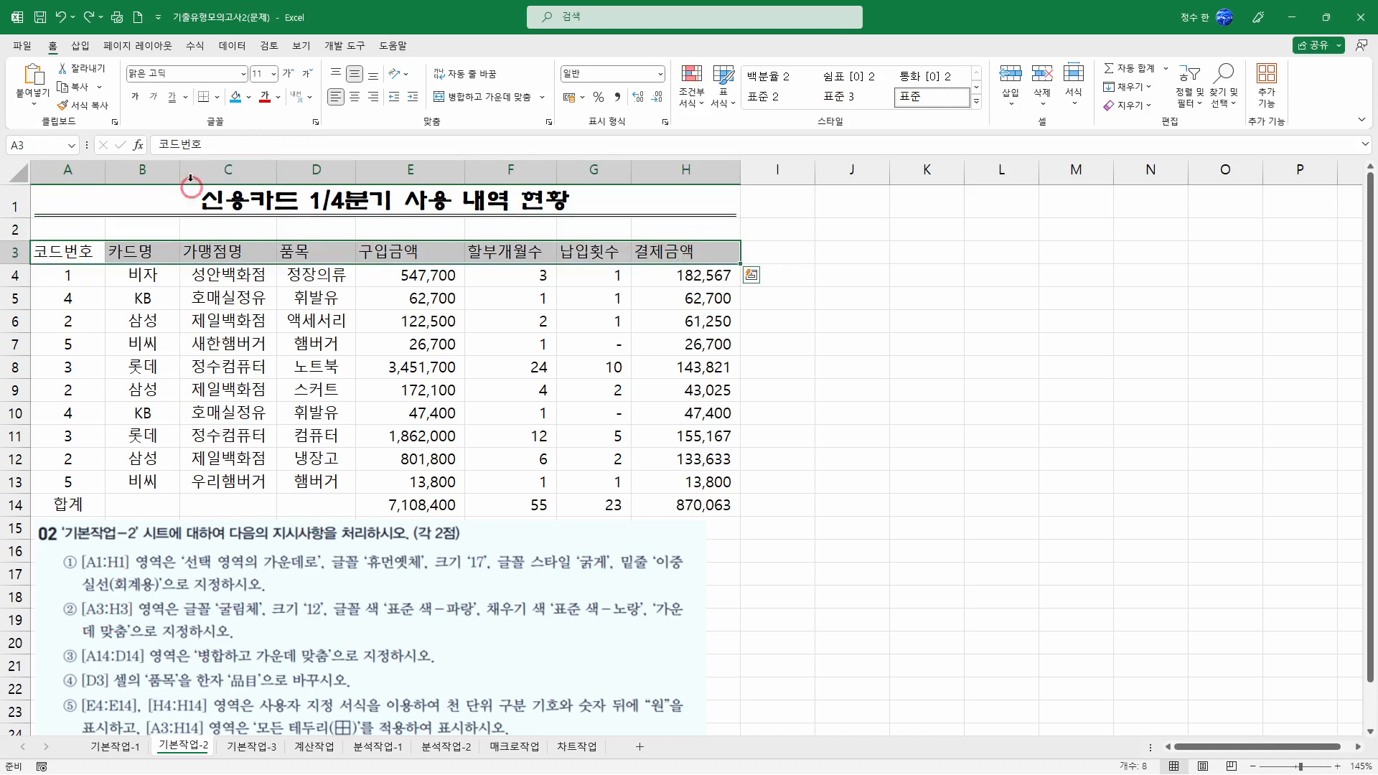
pyautogui.click(178, 73)
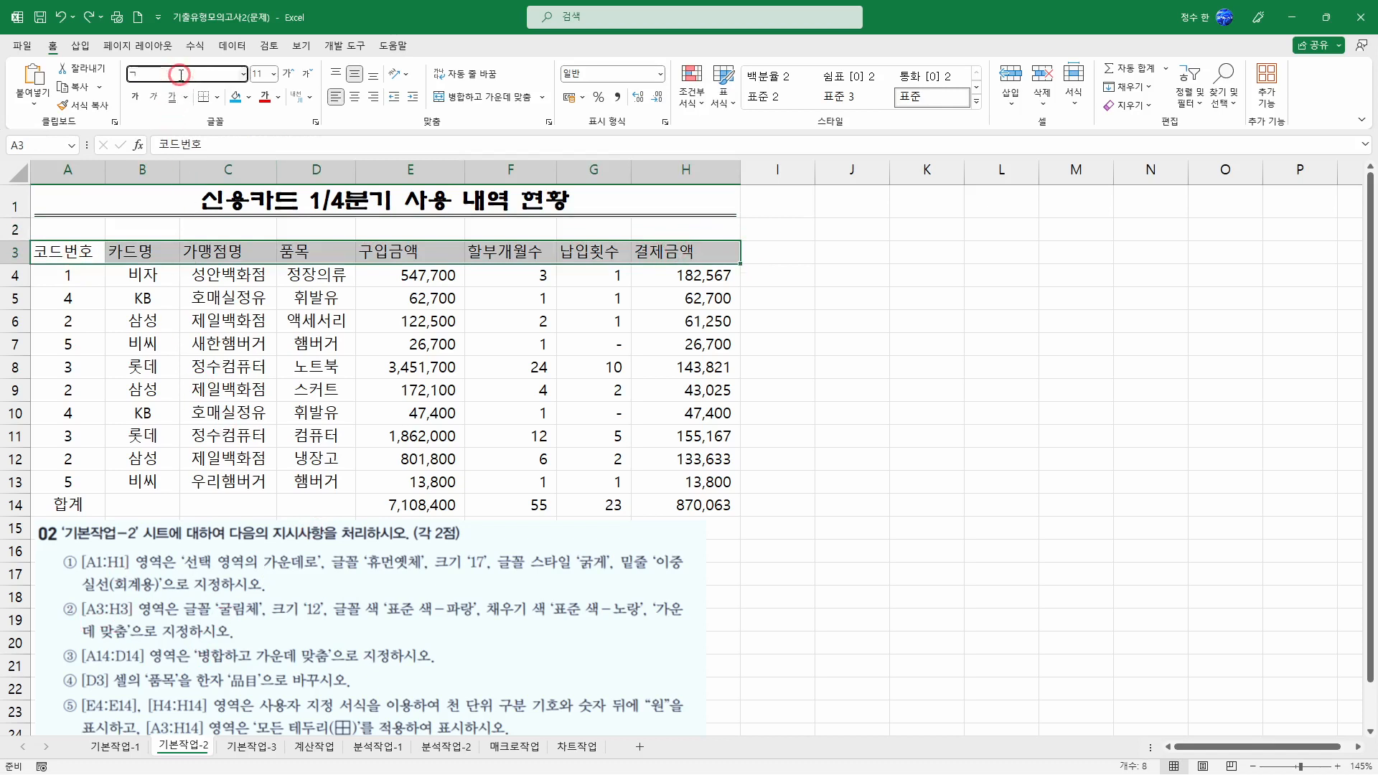
pyautogui.press('Return')
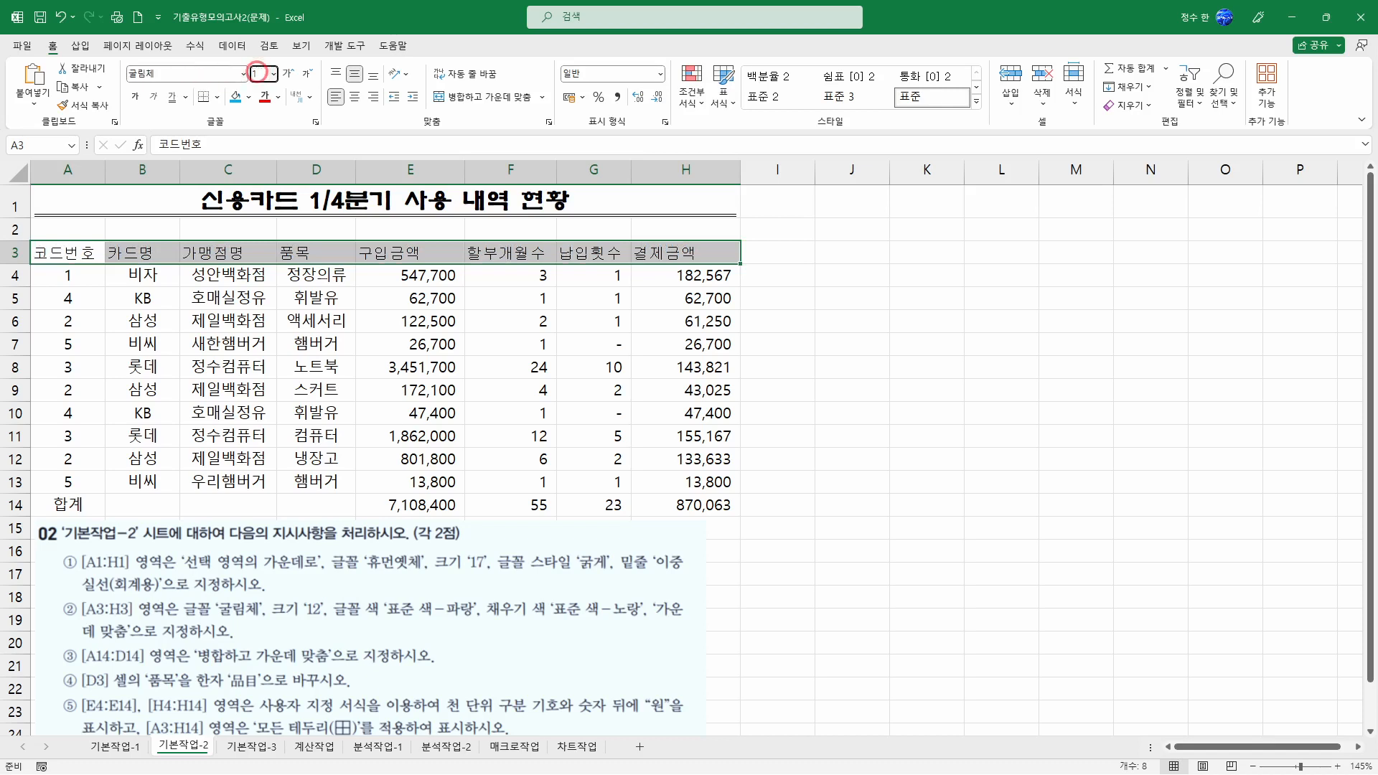
pyautogui.press('Return')
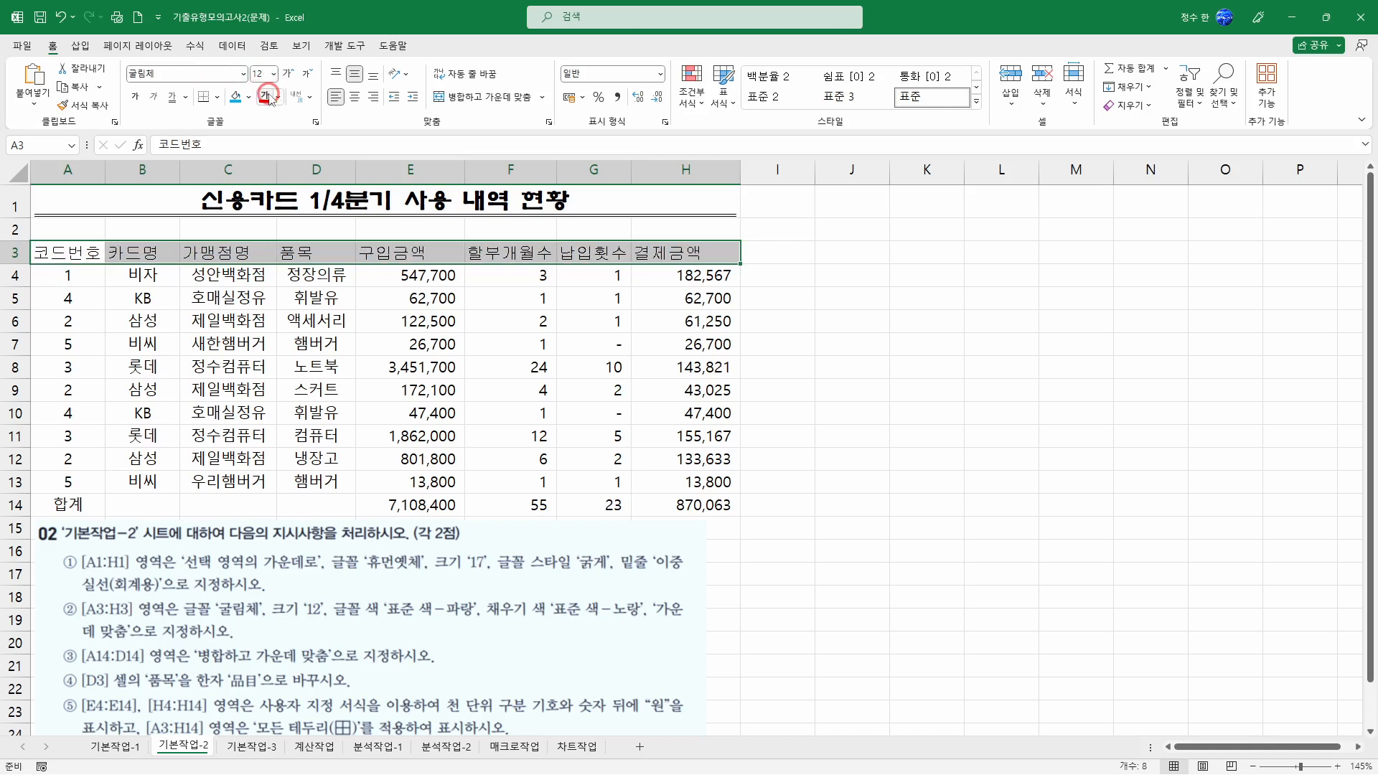
pyautogui.click(278, 96)
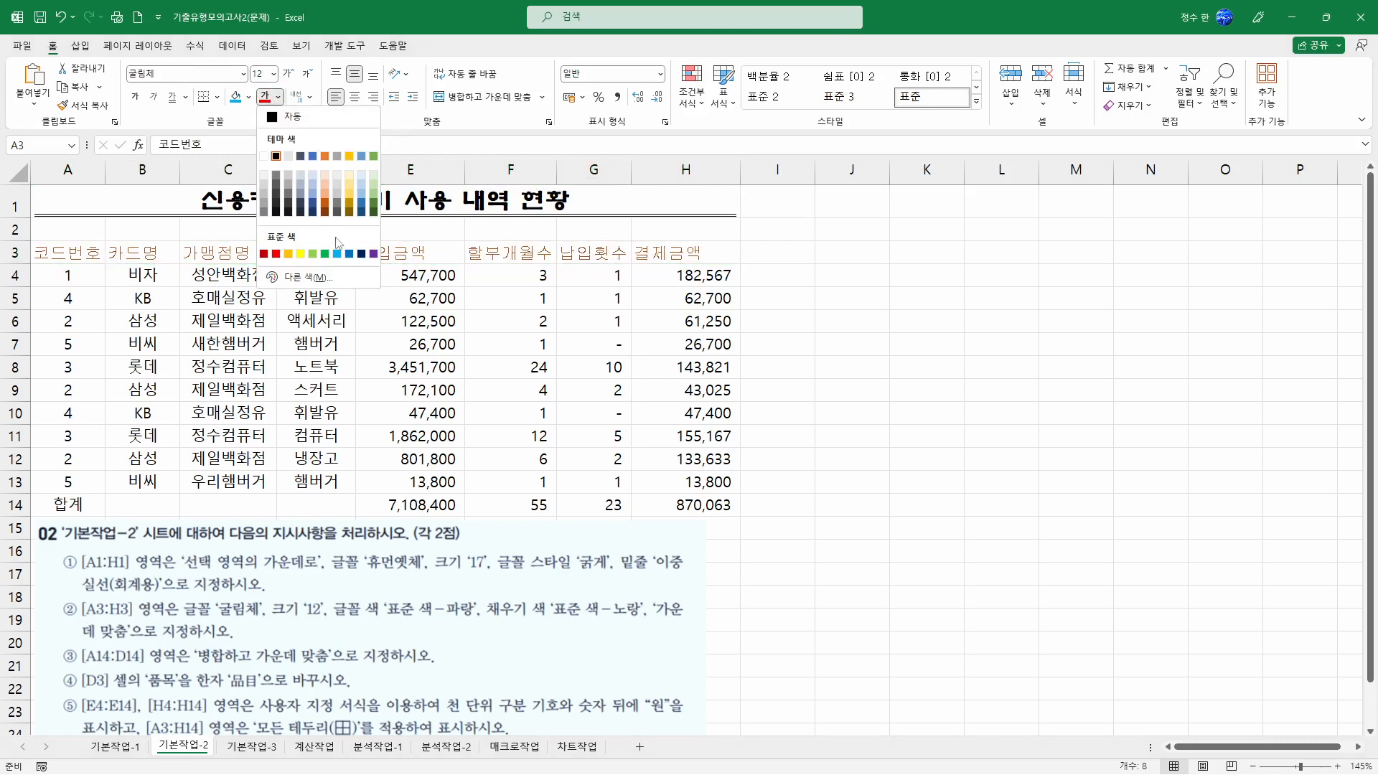
pyautogui.click(350, 254)
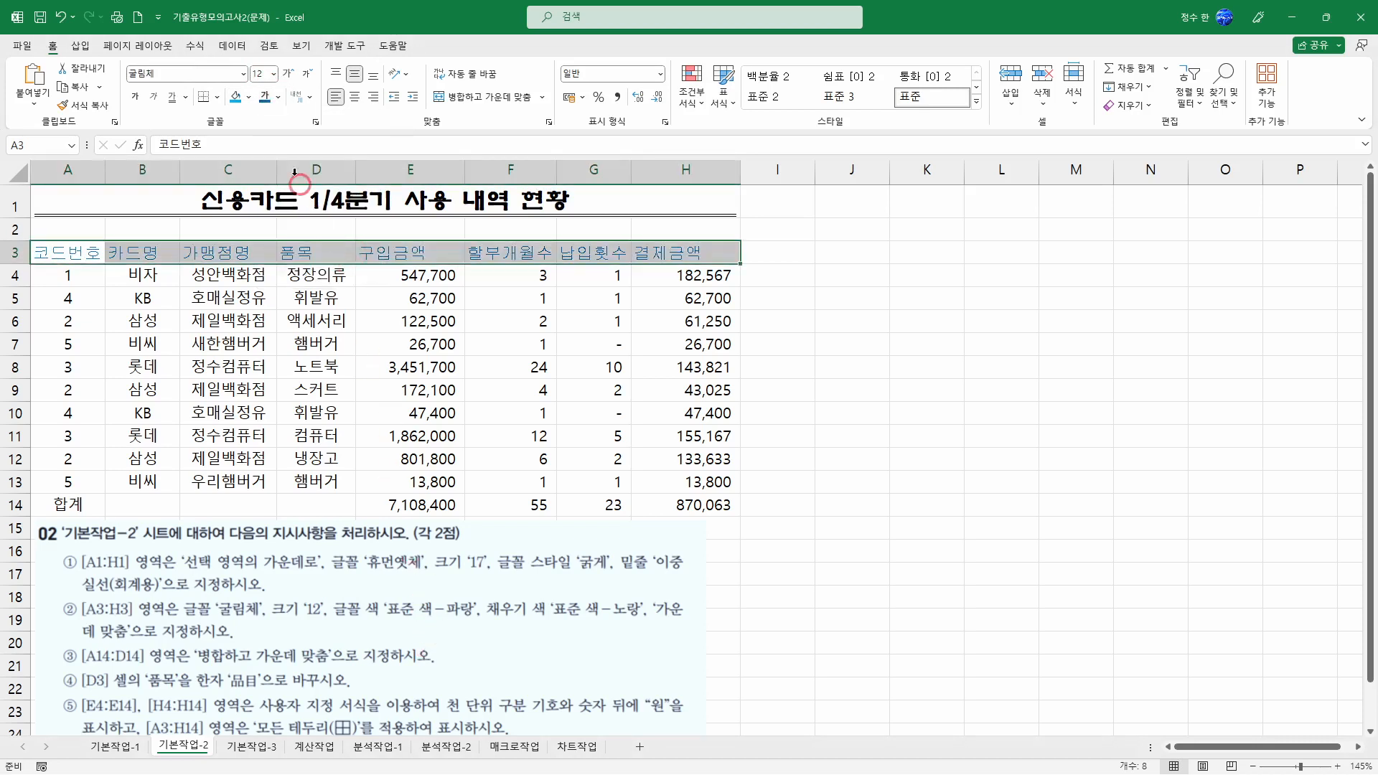
# Fill header range A3:H3 with standard yellow and center its text horizontally.
pyautogui.click(247, 99)
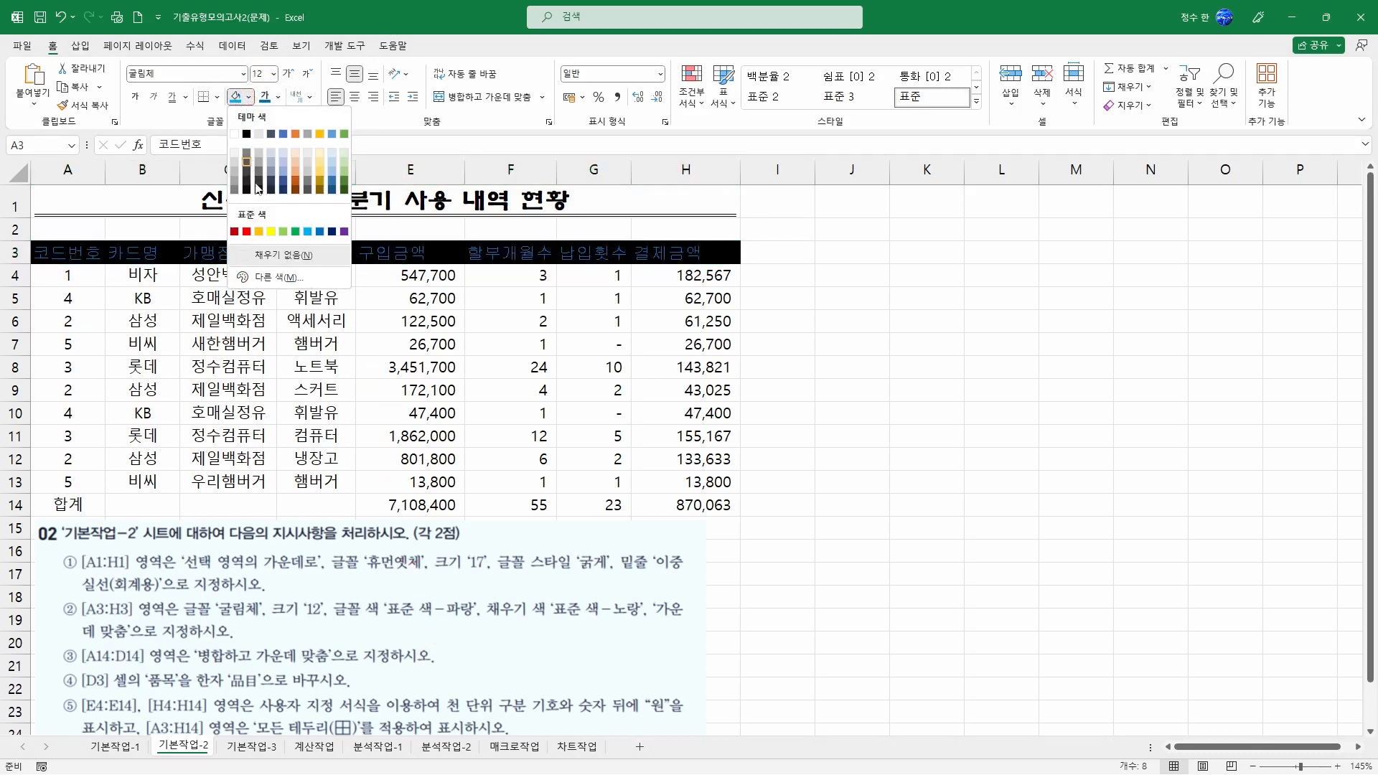
pyautogui.click(272, 231)
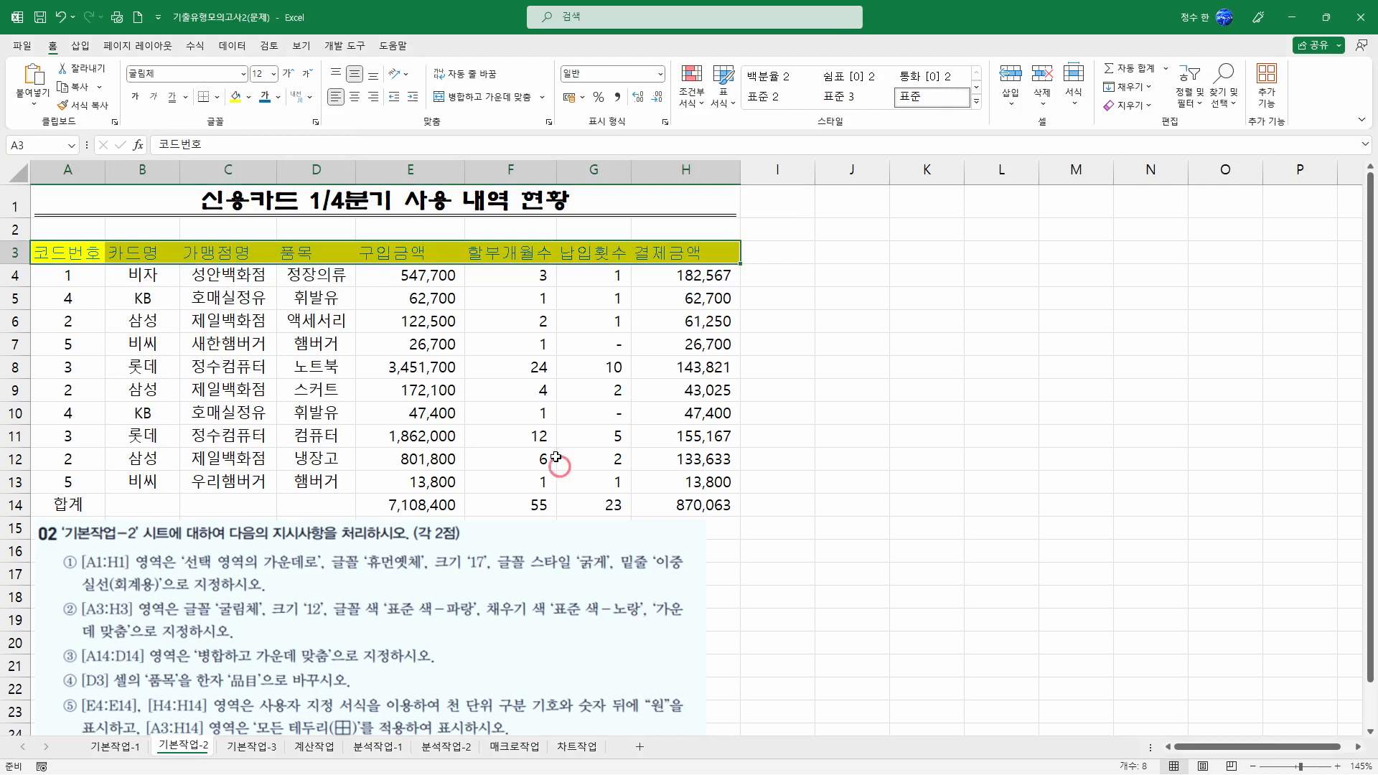
pyautogui.click(354, 97)
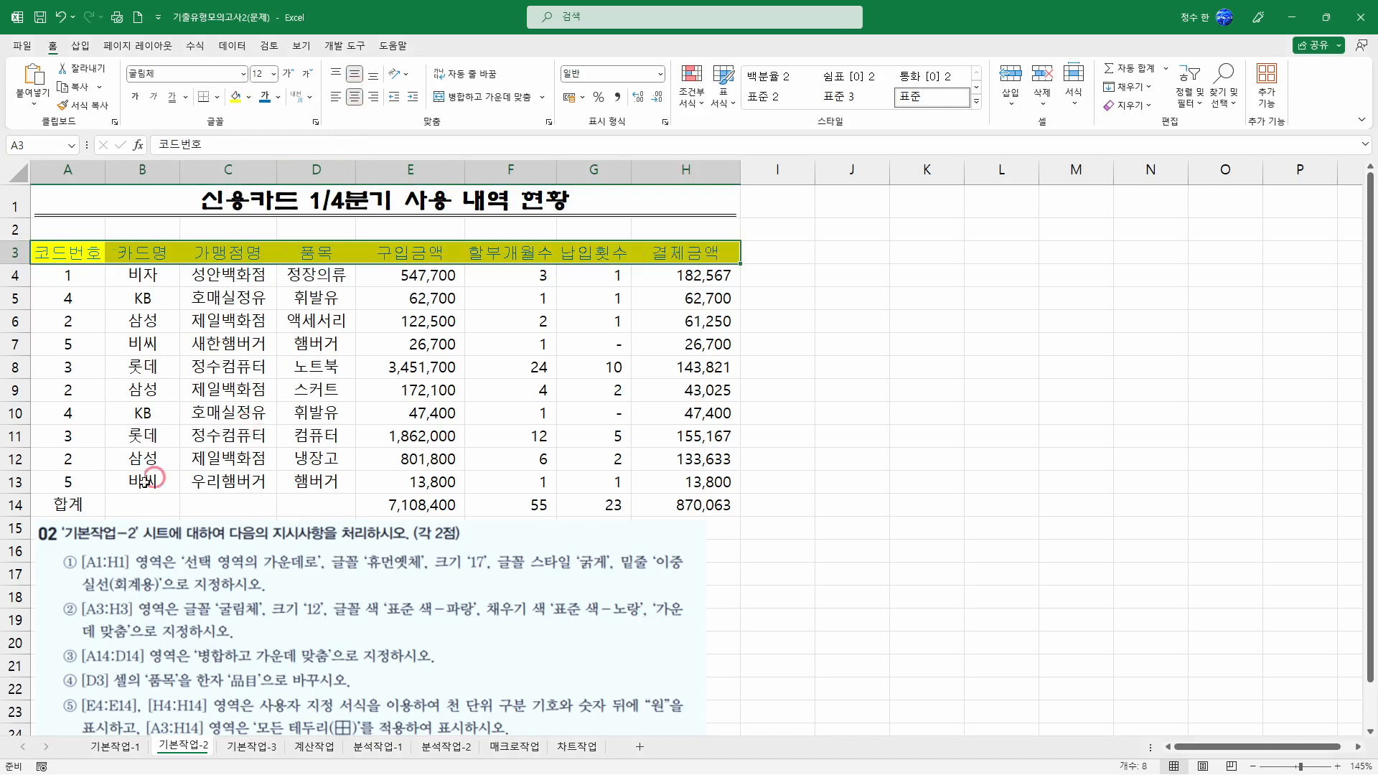
# Merge and center the total label range A14:D14.
pyautogui.moveTo(47, 509); pyautogui.dragTo(298, 508)
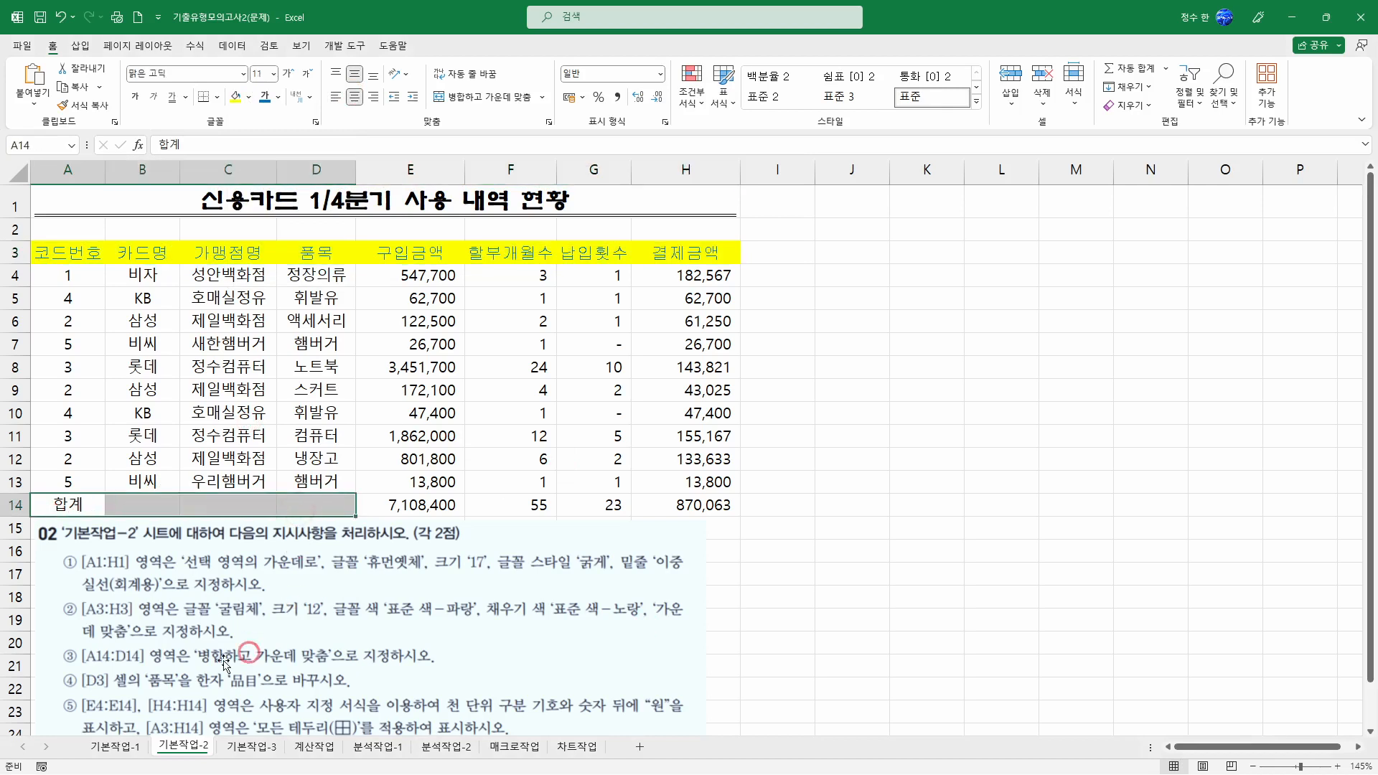
pyautogui.click(460, 98)
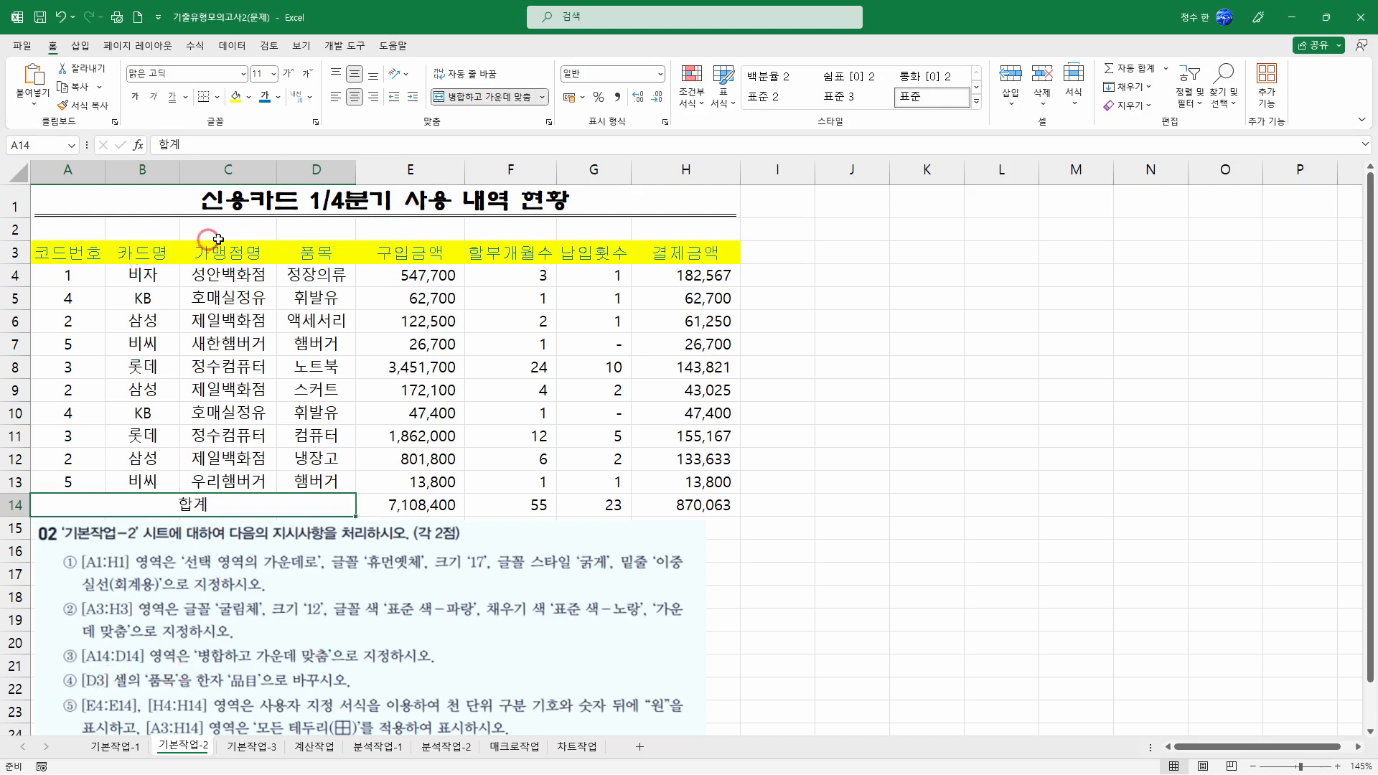
# Convert the text 품목 in header cell D3 to the Hanja 品目.
pyautogui.click(316, 251)
pyautogui.doubleClick(319, 256)
pyautogui.moveTo(352, 257); pyautogui.dragTo(294, 257)
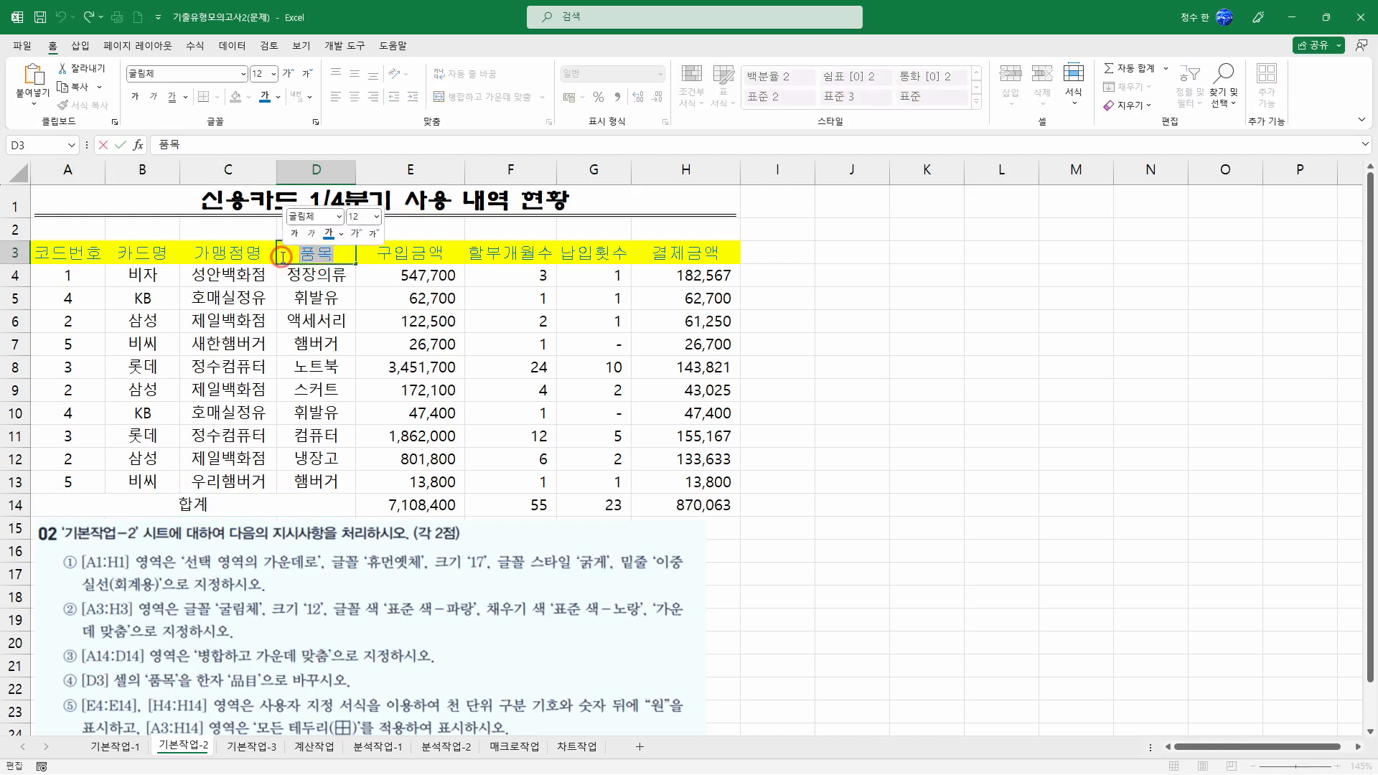
pyautogui.press('Hangul_Hanja')
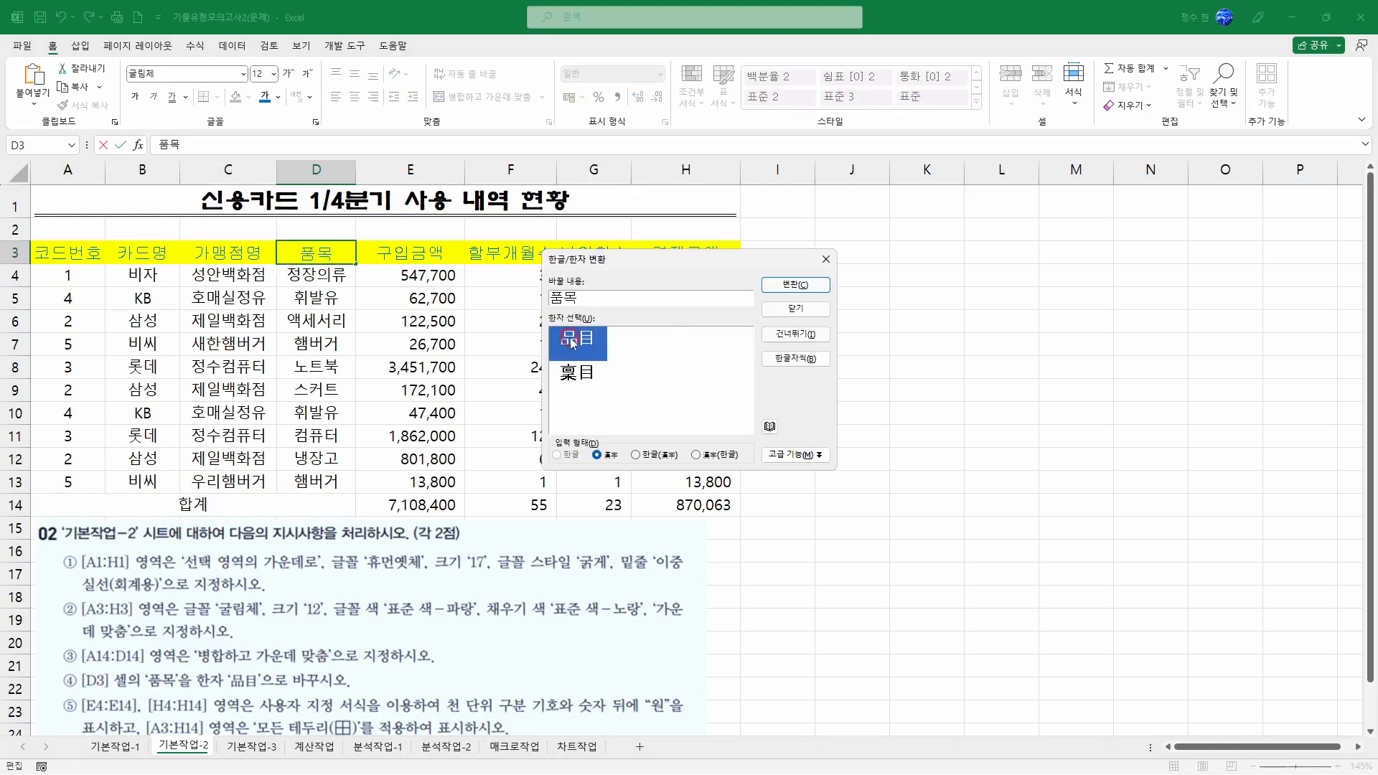
pyautogui.click(789, 285)
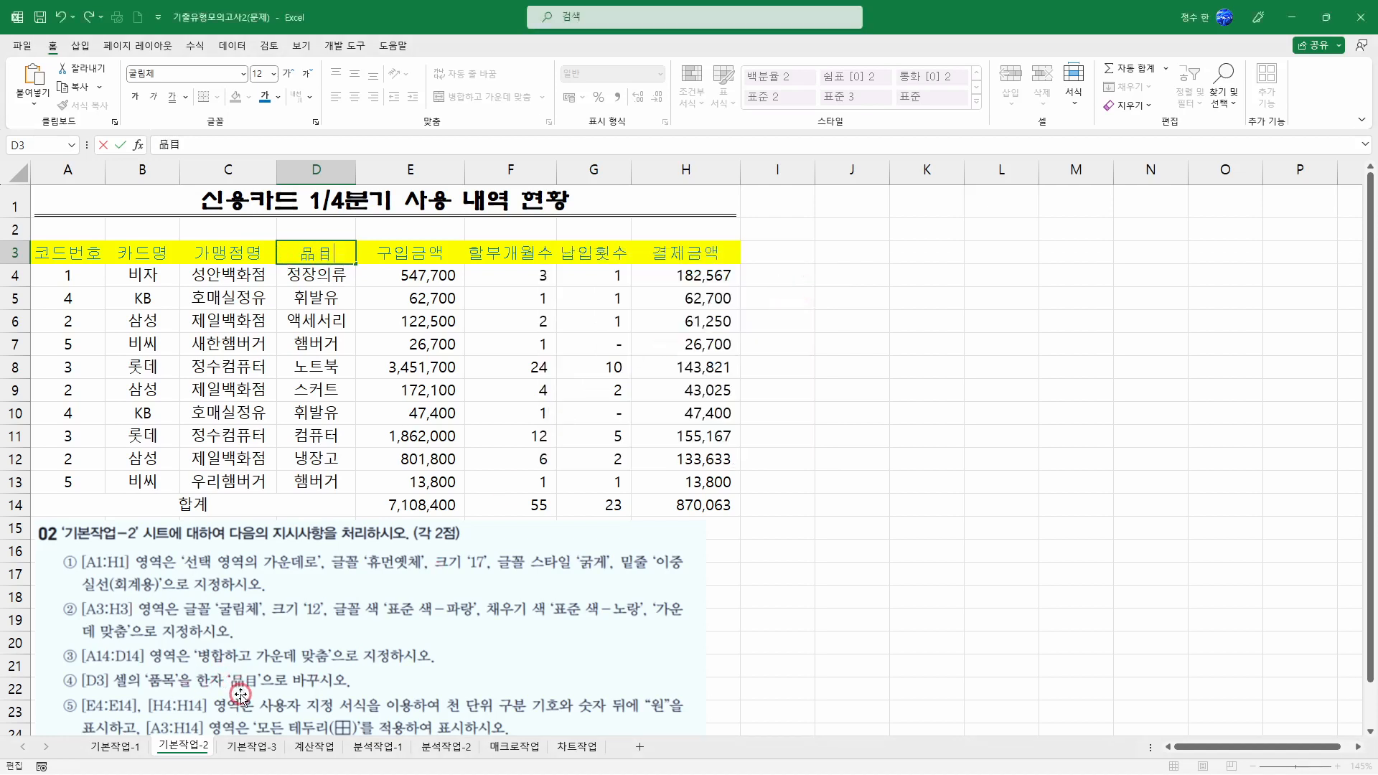
pyautogui.click(203, 440)
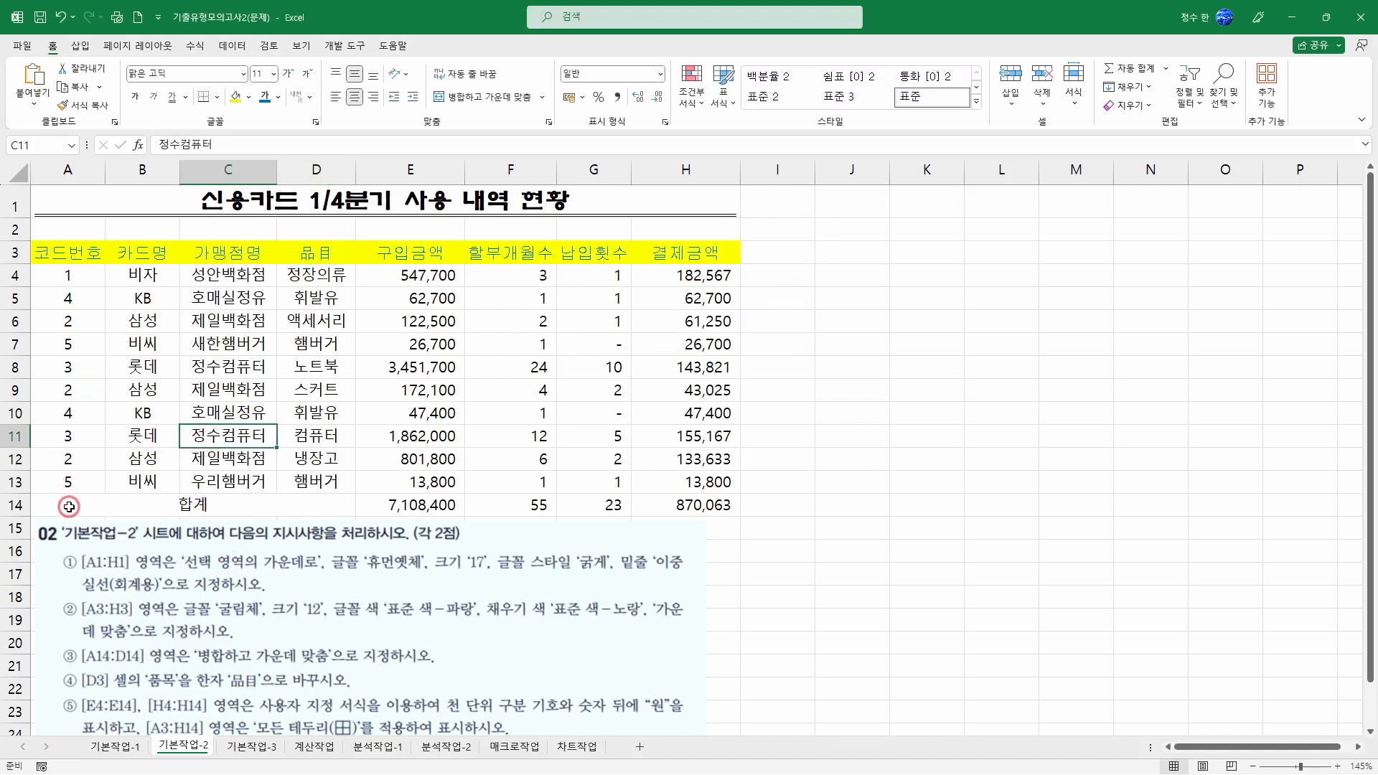
# Apply the custom number format #,##0"원" to ranges E4:E14 and H4:H14.
pyautogui.click(427, 270)
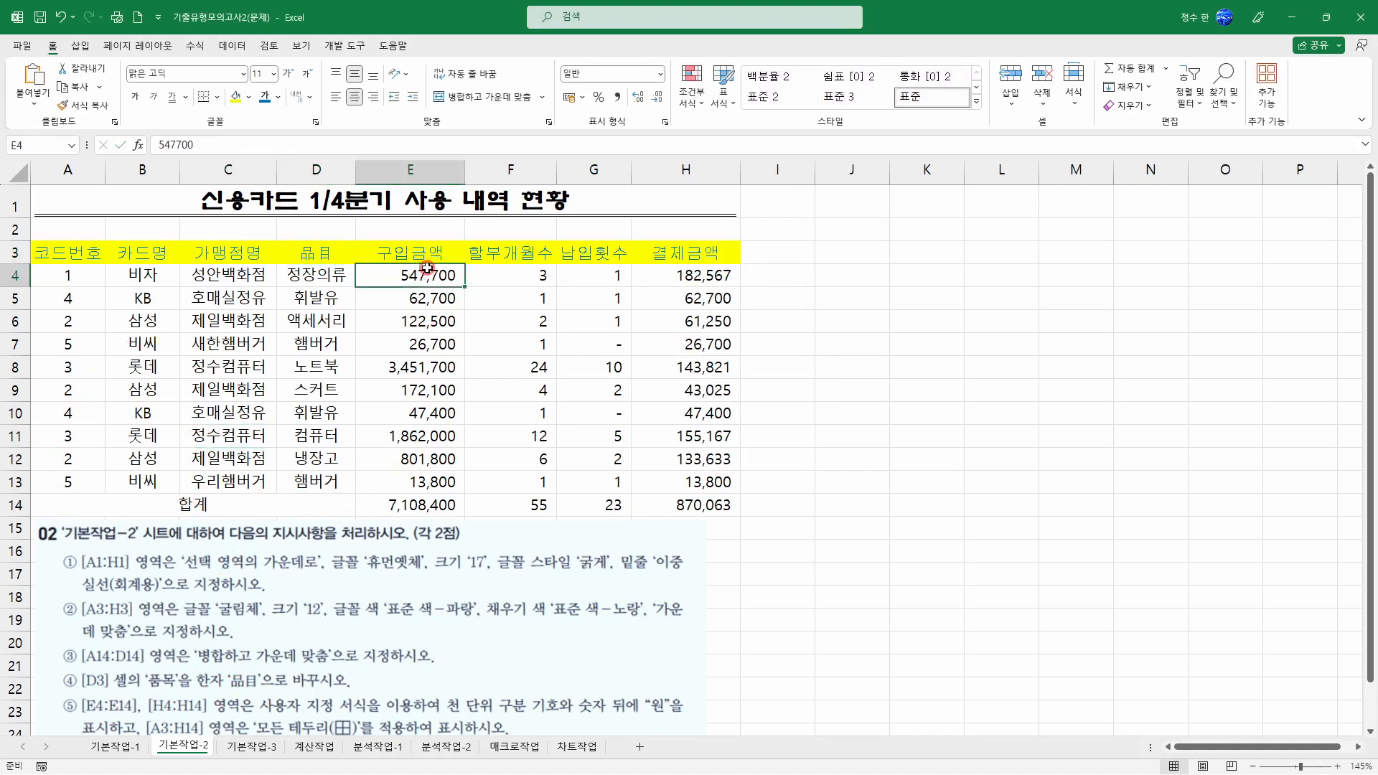
pyautogui.click(422, 282)
pyautogui.moveTo(426, 276); pyautogui.dragTo(406, 505)
pyautogui.moveTo(702, 276); pyautogui.dragTo(688, 498)
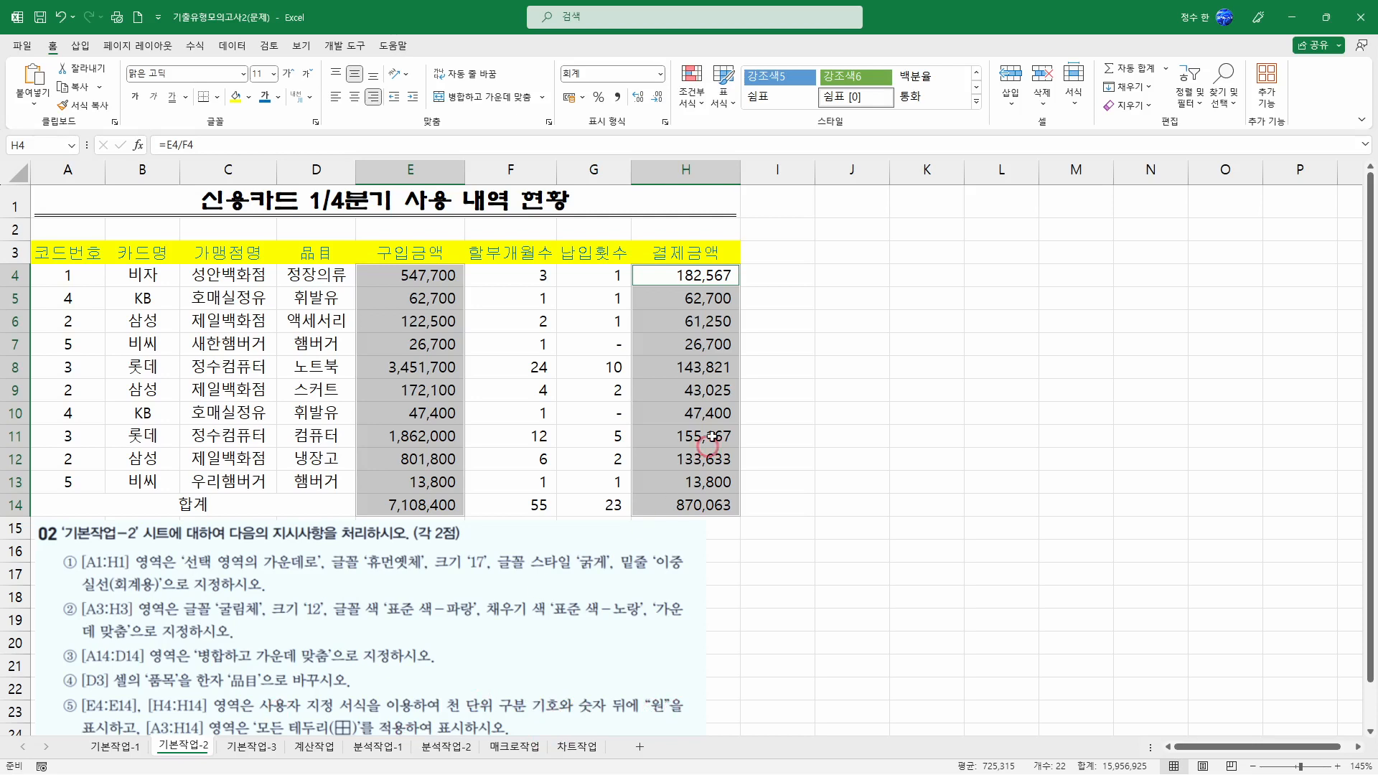
pyautogui.rightClick(696, 305)
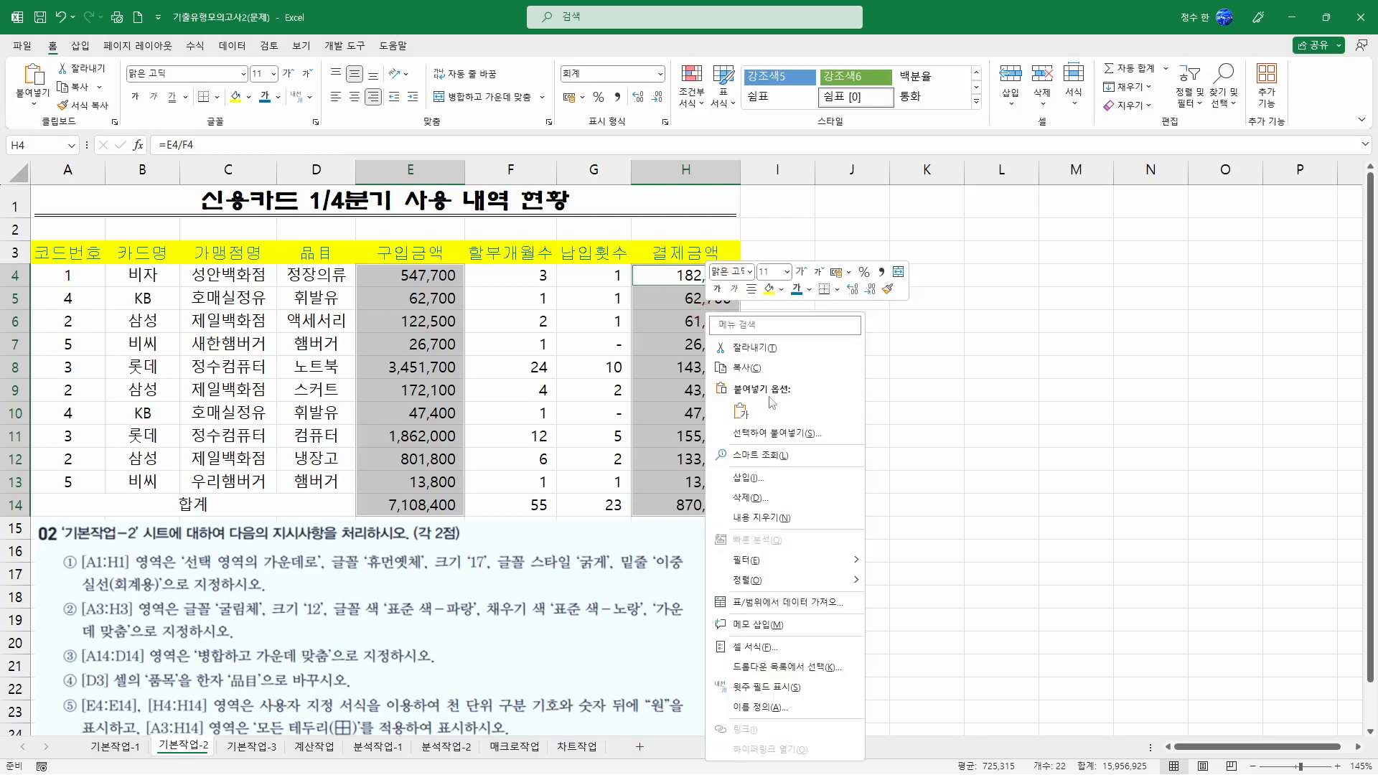
pyautogui.click(784, 647)
pyautogui.moveTo(755, 382); pyautogui.dragTo(878, 313)
pyautogui.click(738, 337)
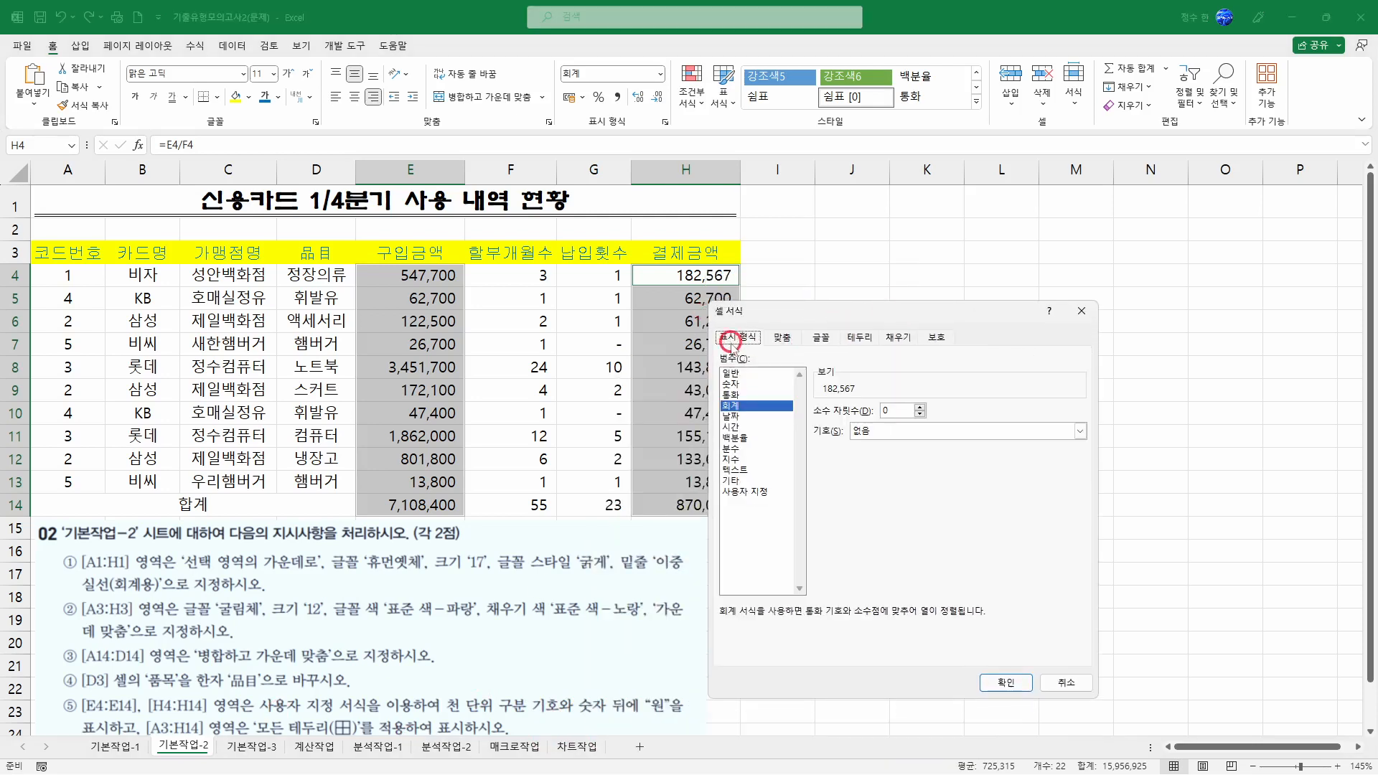
pyautogui.click(747, 492)
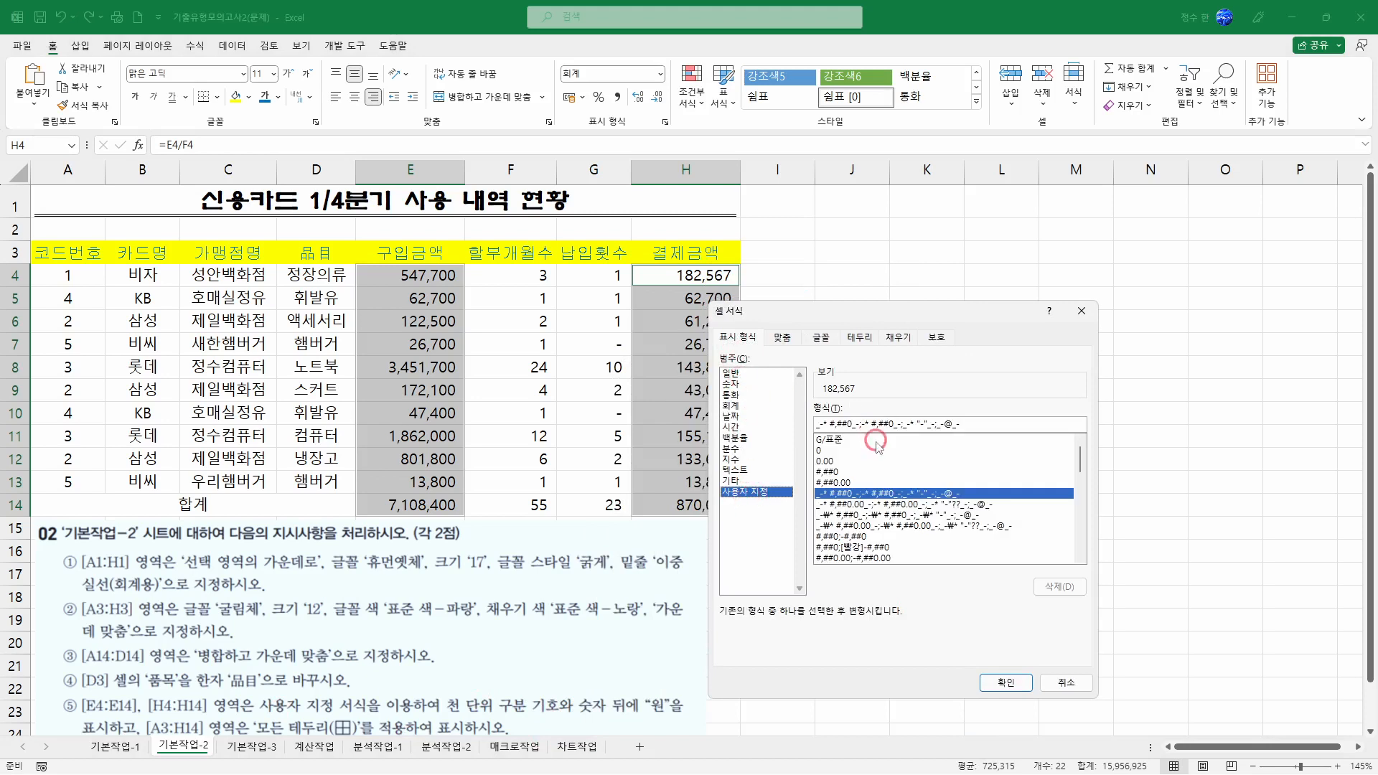
pyautogui.click(833, 471)
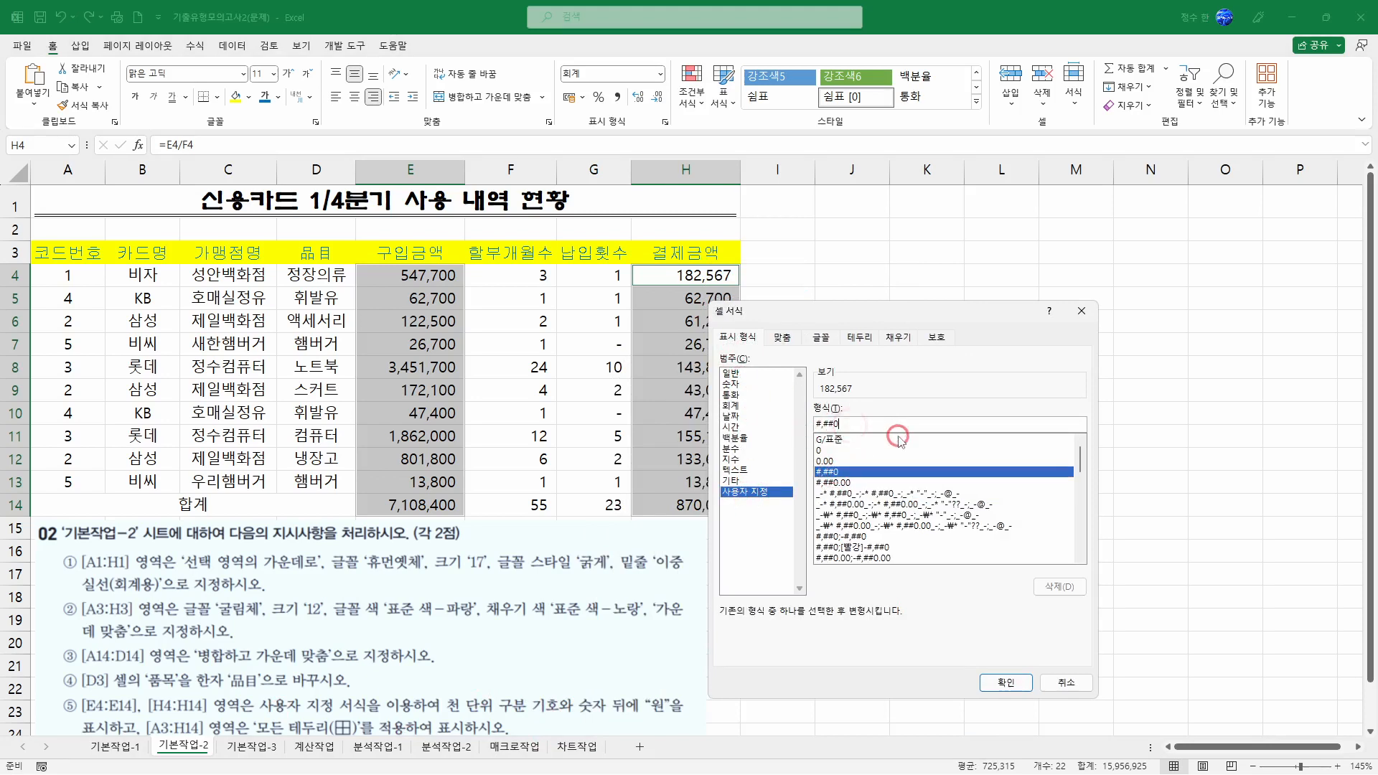
pyautogui.write('"원')
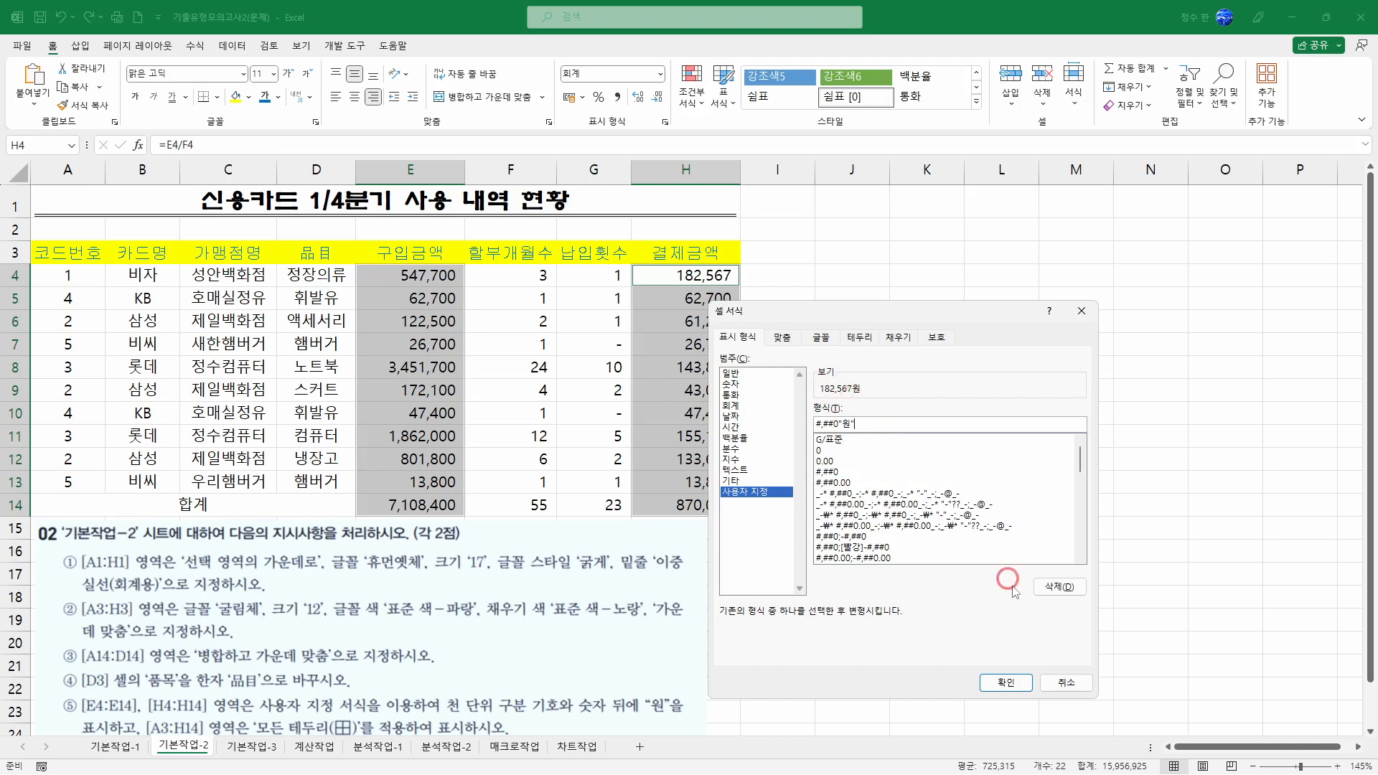
pyautogui.click(1006, 683)
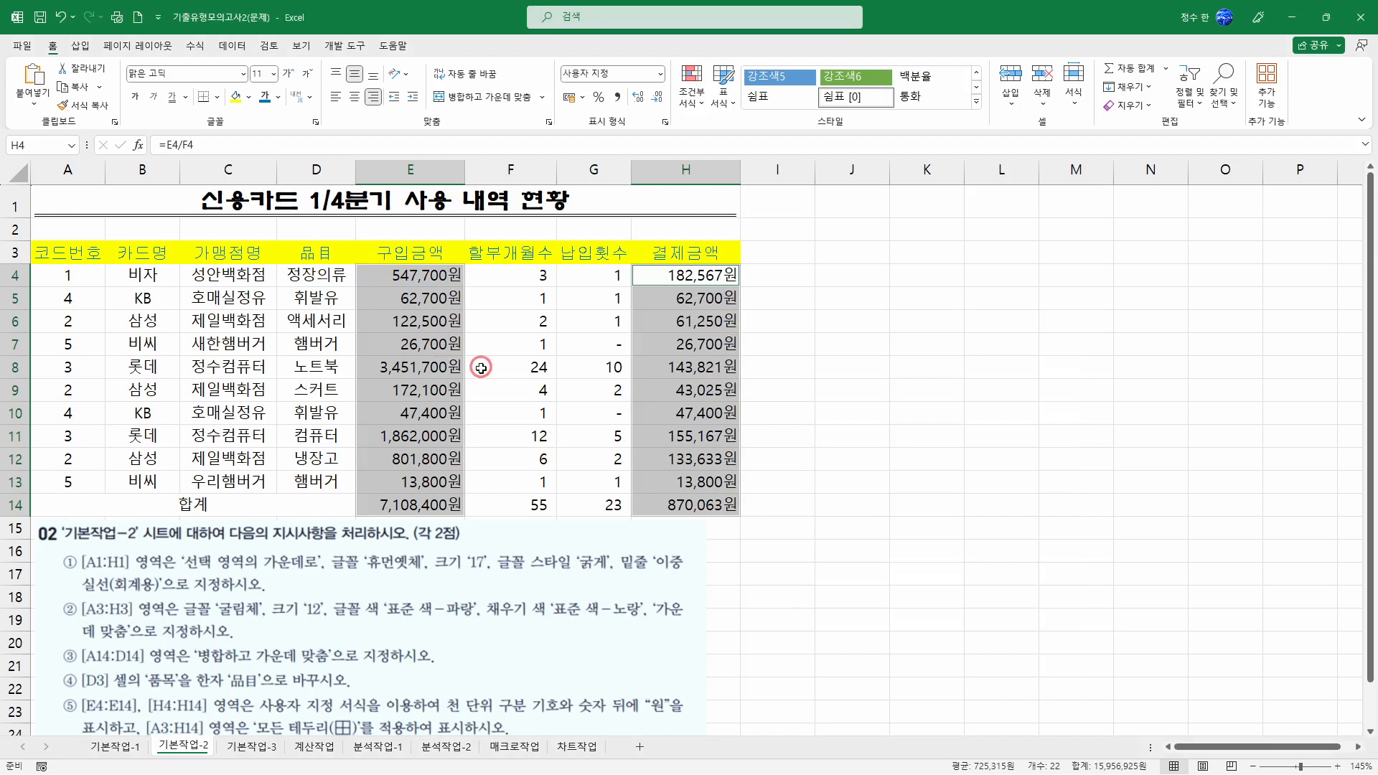
# Apply all borders (모든 테두리) to the table range A3:H14.
pyautogui.click(75, 256)
pyautogui.moveTo(76, 256); pyautogui.dragTo(681, 497)
pyautogui.moveTo(61, 250); pyautogui.dragTo(682, 500)
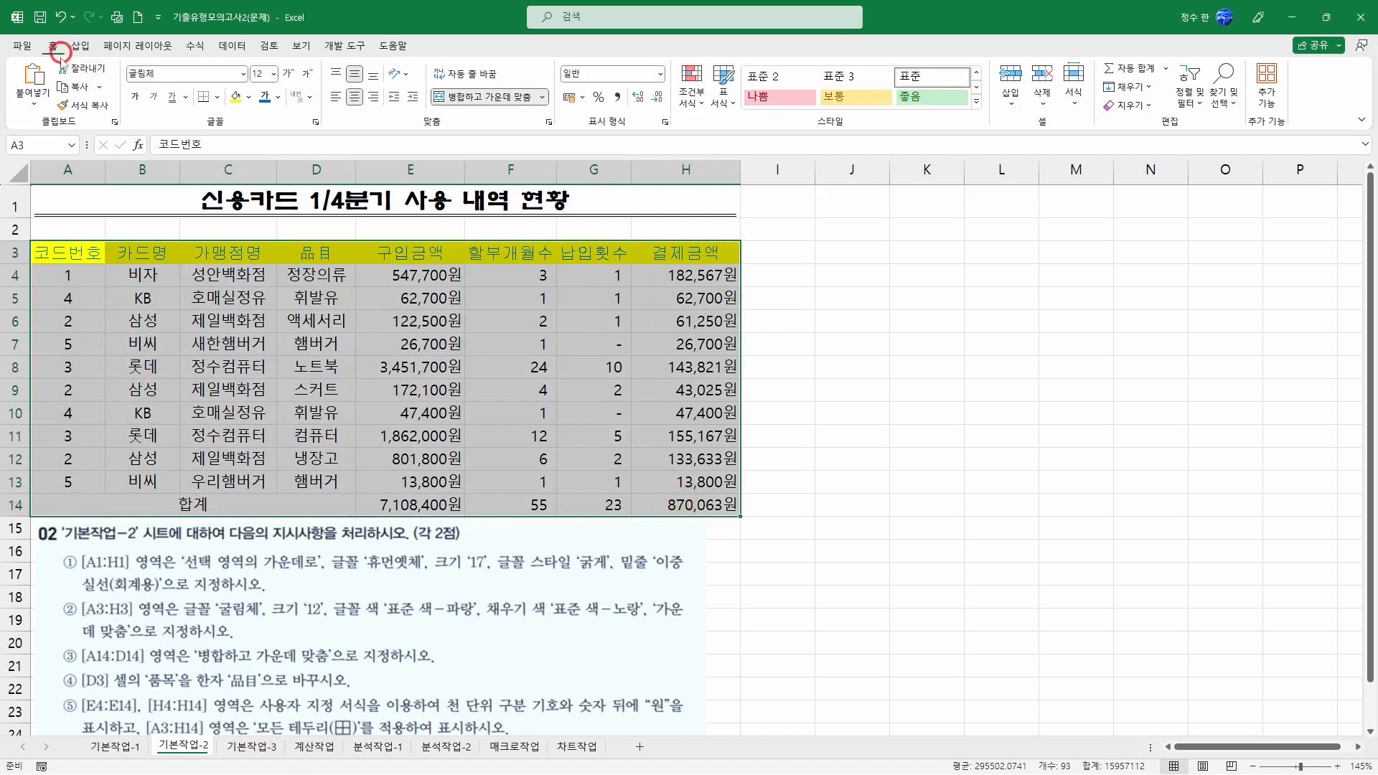
pyautogui.click(217, 97)
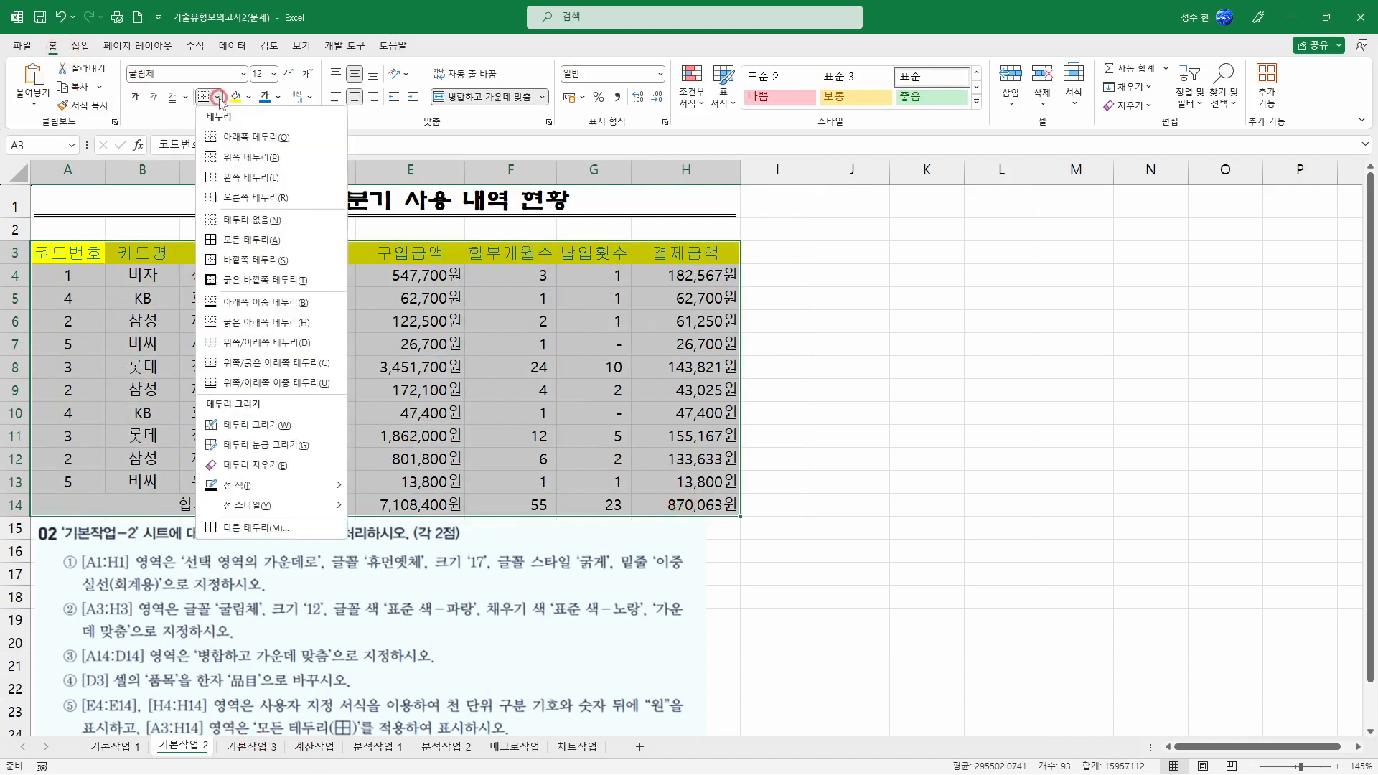
pyautogui.click(216, 241)
pyautogui.click(406, 199)
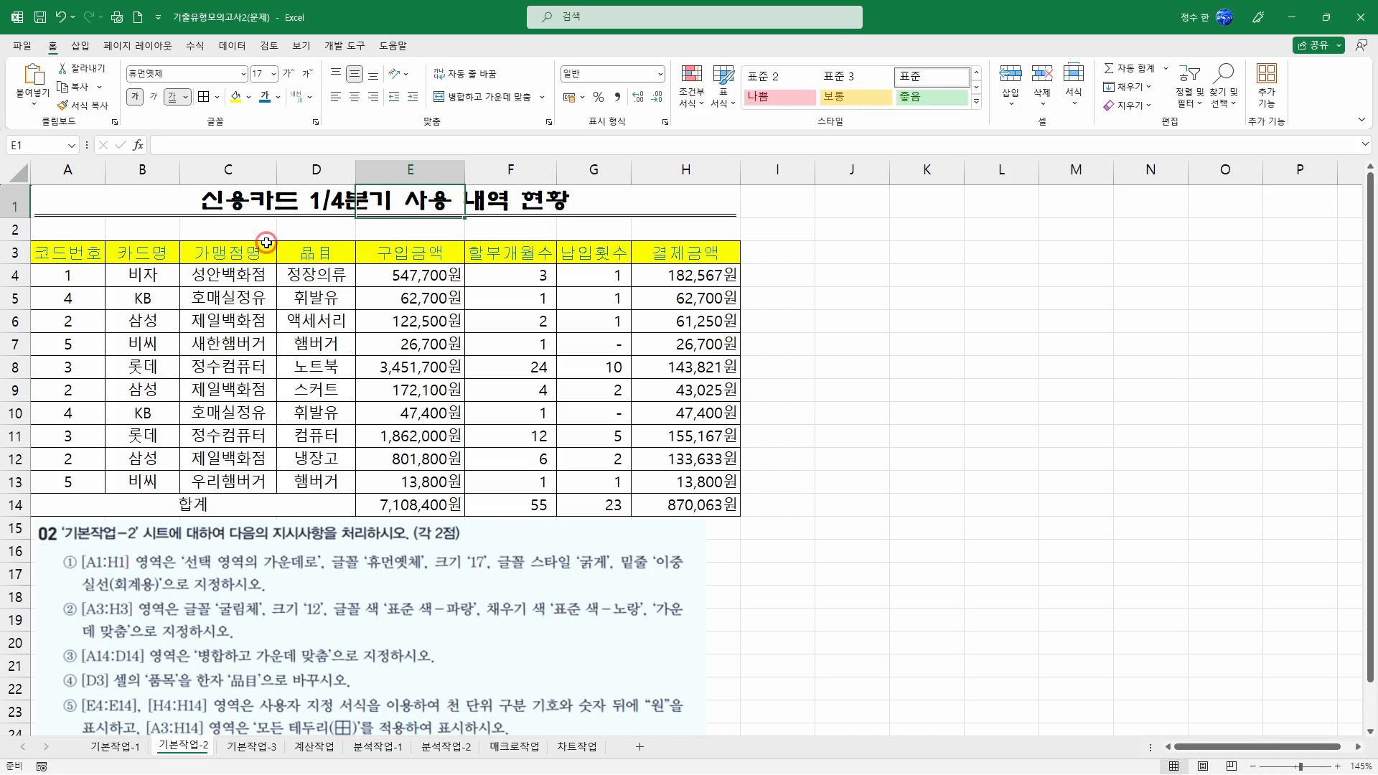
# Open the 기본작업-3 sheet and examine the task's conditions on 여행지 and 할인금액, marking them with screen ink.
pyautogui.hotkey('ctrl', 'pagedown')
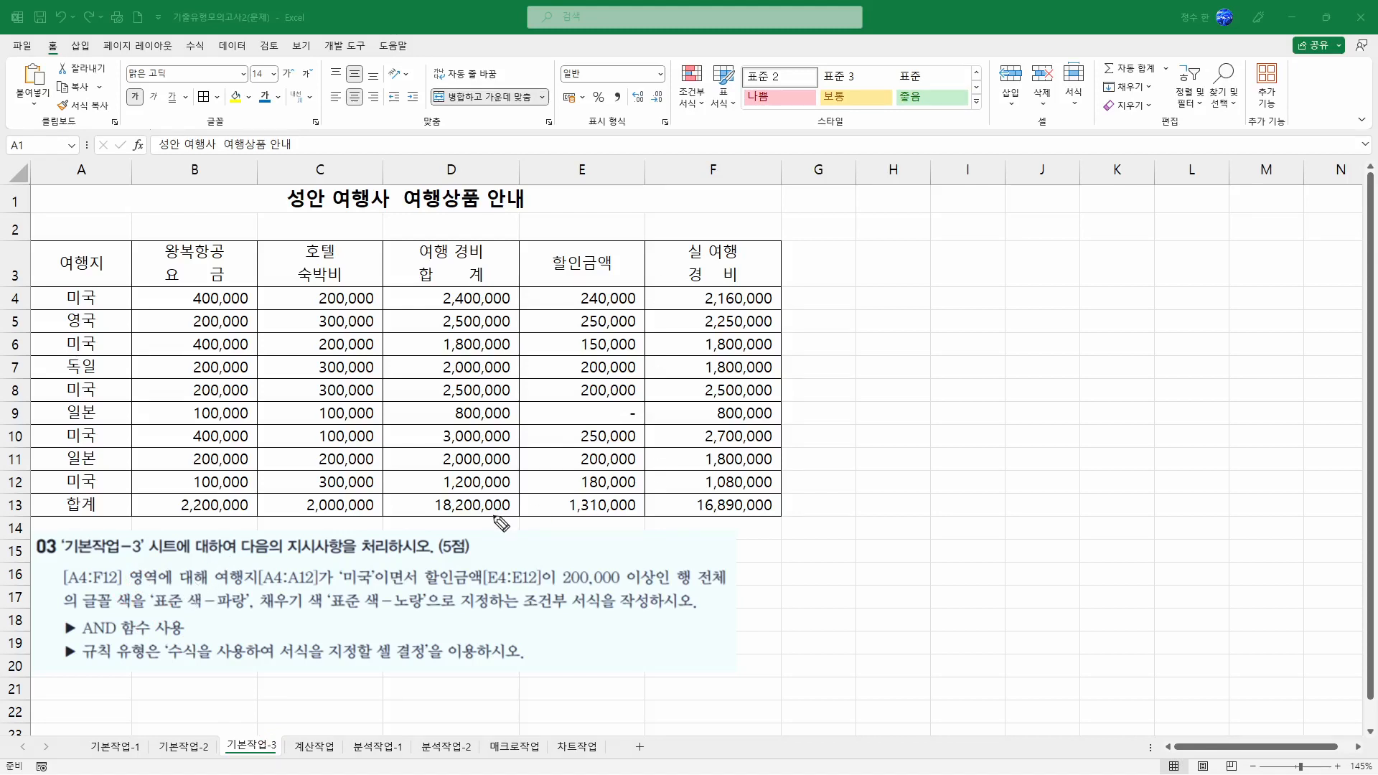
pyautogui.moveTo(86, 314); pyautogui.dragTo(94, 334)
pyautogui.moveTo(218, 593); pyautogui.dragTo(399, 590)
pyautogui.moveTo(357, 547); pyautogui.dragTo(389, 544)
pyautogui.moveTo(436, 593); pyautogui.dragTo(617, 595)
pyautogui.moveTo(619, 308)
pyautogui.mouseDown()
pyautogui.moveTo(556, 305)
pyautogui.moveTo(599, 332)
pyautogui.mouseUp()
pyautogui.moveTo(621, 538); pyautogui.dragTo(622, 564)
pyautogui.moveTo(642, 545); pyautogui.dragTo(653, 545)
pyautogui.moveTo(641, 554); pyautogui.dragTo(657, 553)
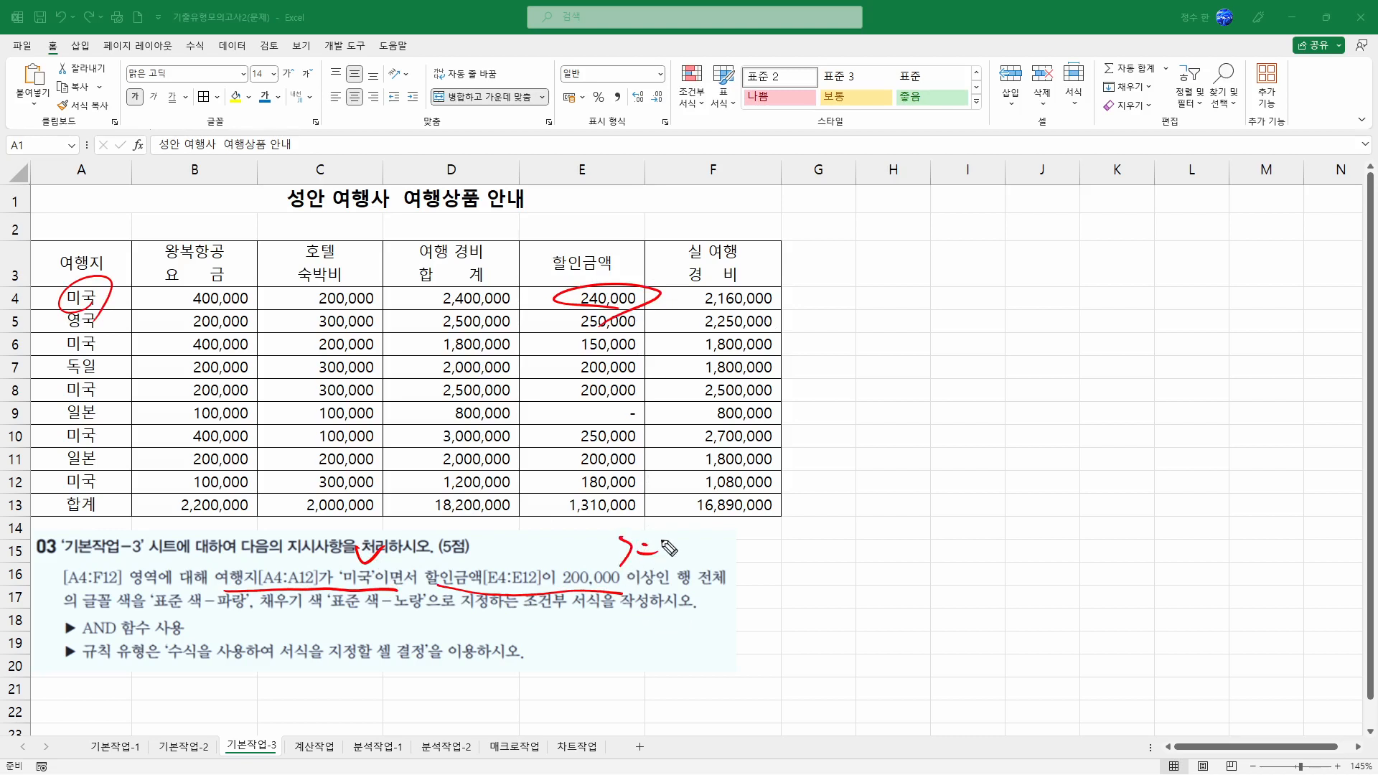
# Examine the task's AND function syntax and required font and fill colors with ink notes, then clear the notes.
pyautogui.moveTo(388, 571)
pyautogui.mouseDown()
pyautogui.moveTo(421, 561)
pyautogui.moveTo(413, 590)
pyautogui.mouseUp()
pyautogui.moveTo(80, 636); pyautogui.dragTo(132, 638)
pyautogui.moveTo(822, 377); pyautogui.dragTo(837, 373)
pyautogui.moveTo(824, 388); pyautogui.dragTo(869, 377)
pyautogui.moveTo(881, 359)
pyautogui.mouseDown()
pyautogui.moveTo(897, 377)
pyautogui.moveTo(965, 359)
pyautogui.moveTo(978, 330)
pyautogui.moveTo(1023, 327)
pyautogui.moveTo(1049, 294)
pyautogui.moveTo(1052, 314)
pyautogui.mouseUp()
pyautogui.click(1083, 314)
pyautogui.click(1094, 307)
pyautogui.click(1105, 303)
pyautogui.moveTo(1117, 275); pyautogui.dragTo(1114, 294)
pyautogui.moveTo(933, 380); pyautogui.dragTo(955, 381)
pyautogui.moveTo(1057, 329)
pyautogui.mouseDown()
pyautogui.moveTo(994, 309)
pyautogui.moveTo(1013, 337)
pyautogui.mouseUp()
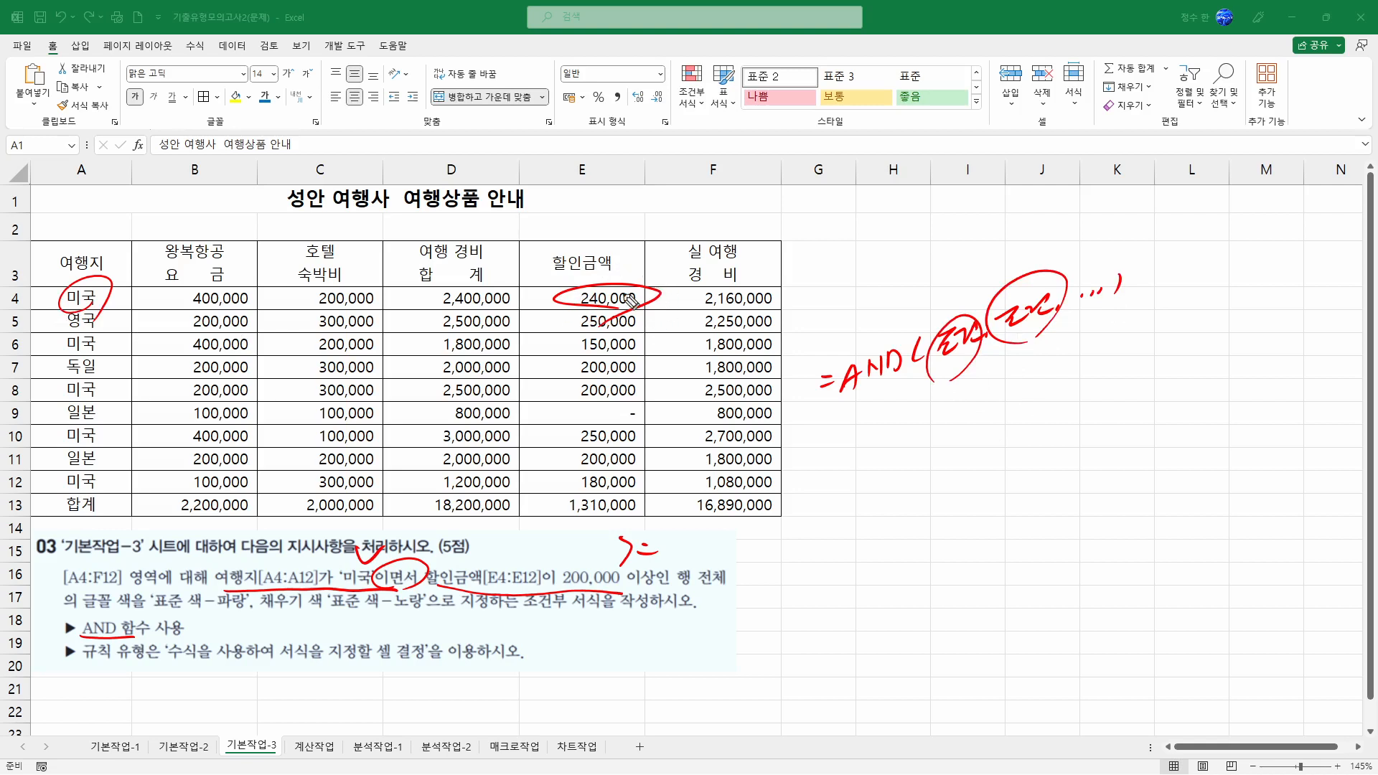
pyautogui.moveTo(215, 608); pyautogui.dragTo(277, 608)
pyautogui.moveTo(397, 615); pyautogui.dragTo(445, 614)
pyautogui.press('e')
pyautogui.rightClick(536, 388)
pyautogui.rightClick(202, 345)
# Create a new conditional formatting rule for A4:F12 that uses a formula to determine which cells to format.
pyautogui.moveTo(81, 302); pyautogui.dragTo(687, 504)
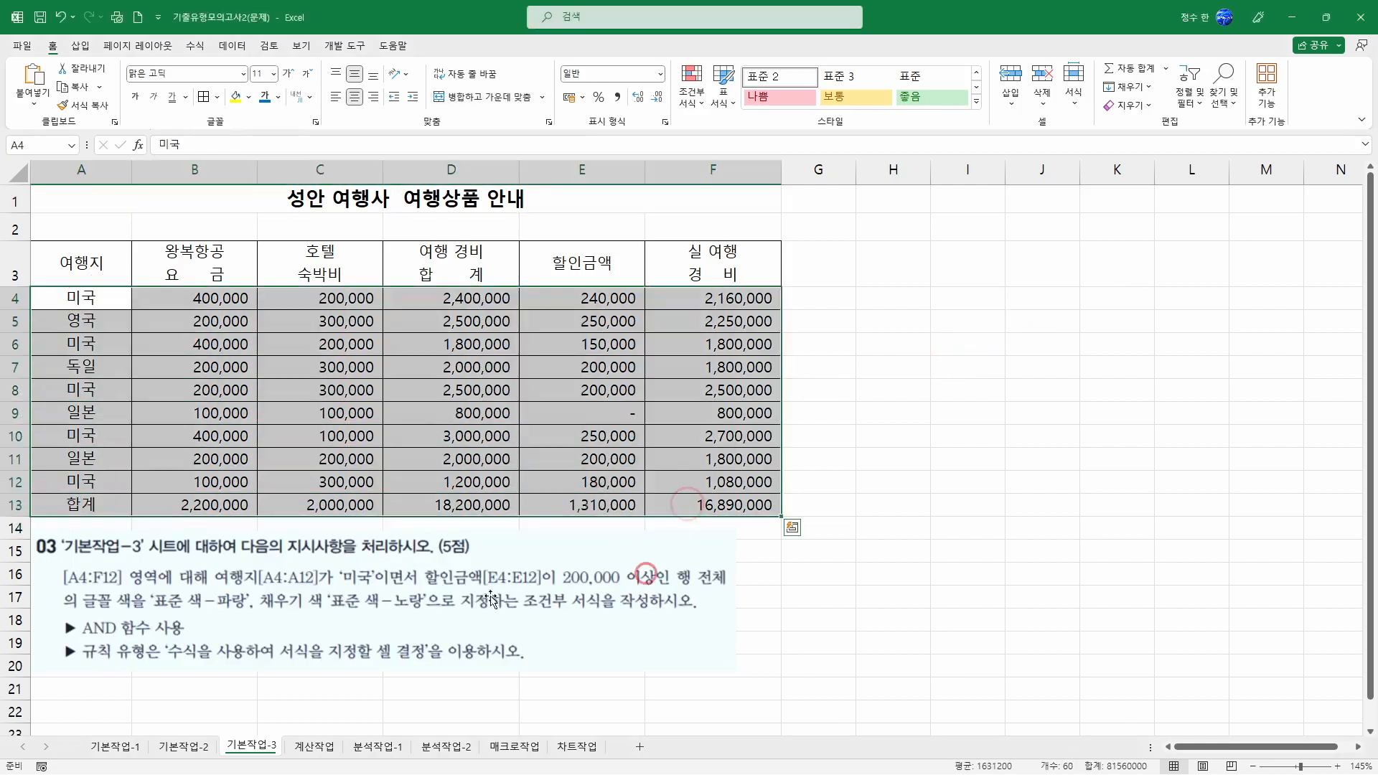
pyautogui.click(777, 412)
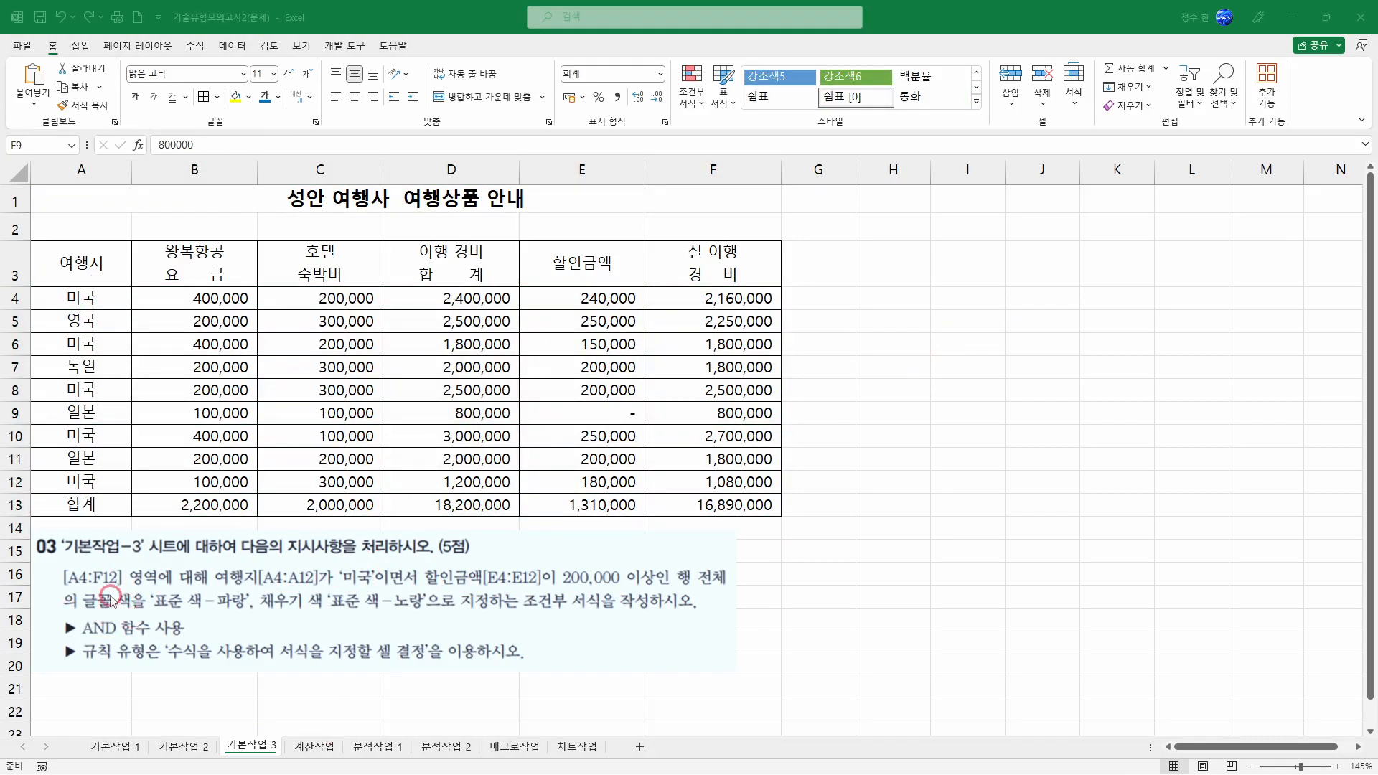
pyautogui.click(92, 298)
pyautogui.moveTo(92, 297); pyautogui.dragTo(691, 481)
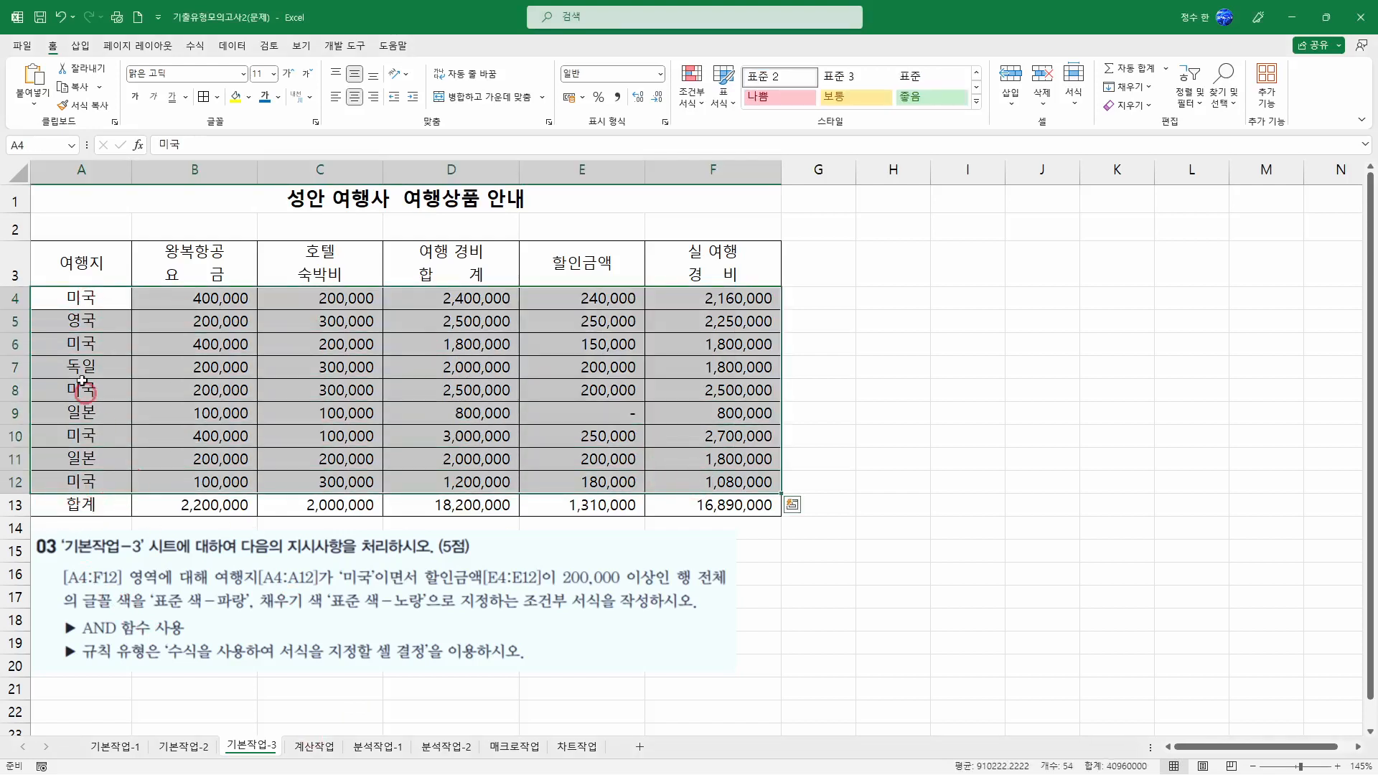
pyautogui.moveTo(80, 297); pyautogui.dragTo(713, 479)
pyautogui.click(690, 101)
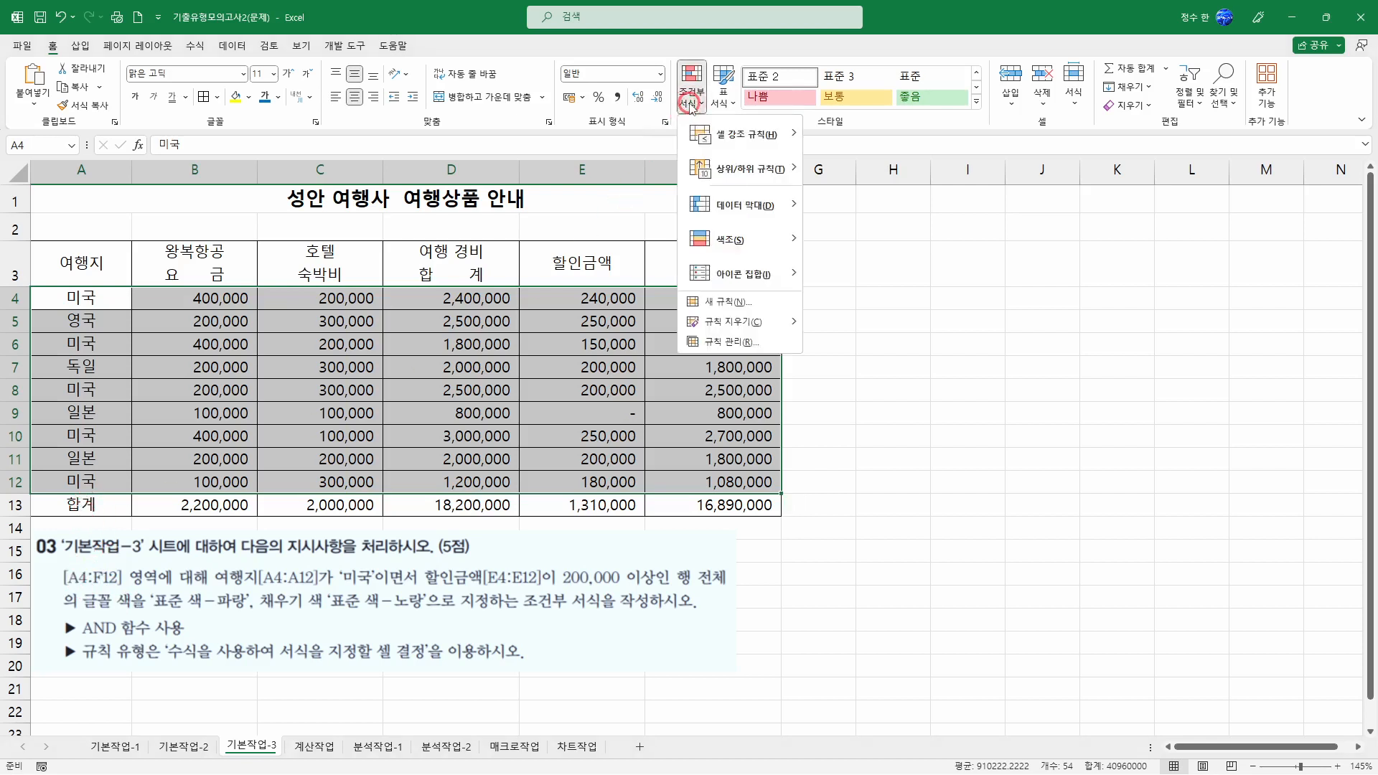
pyautogui.click(757, 303)
pyautogui.click(865, 435)
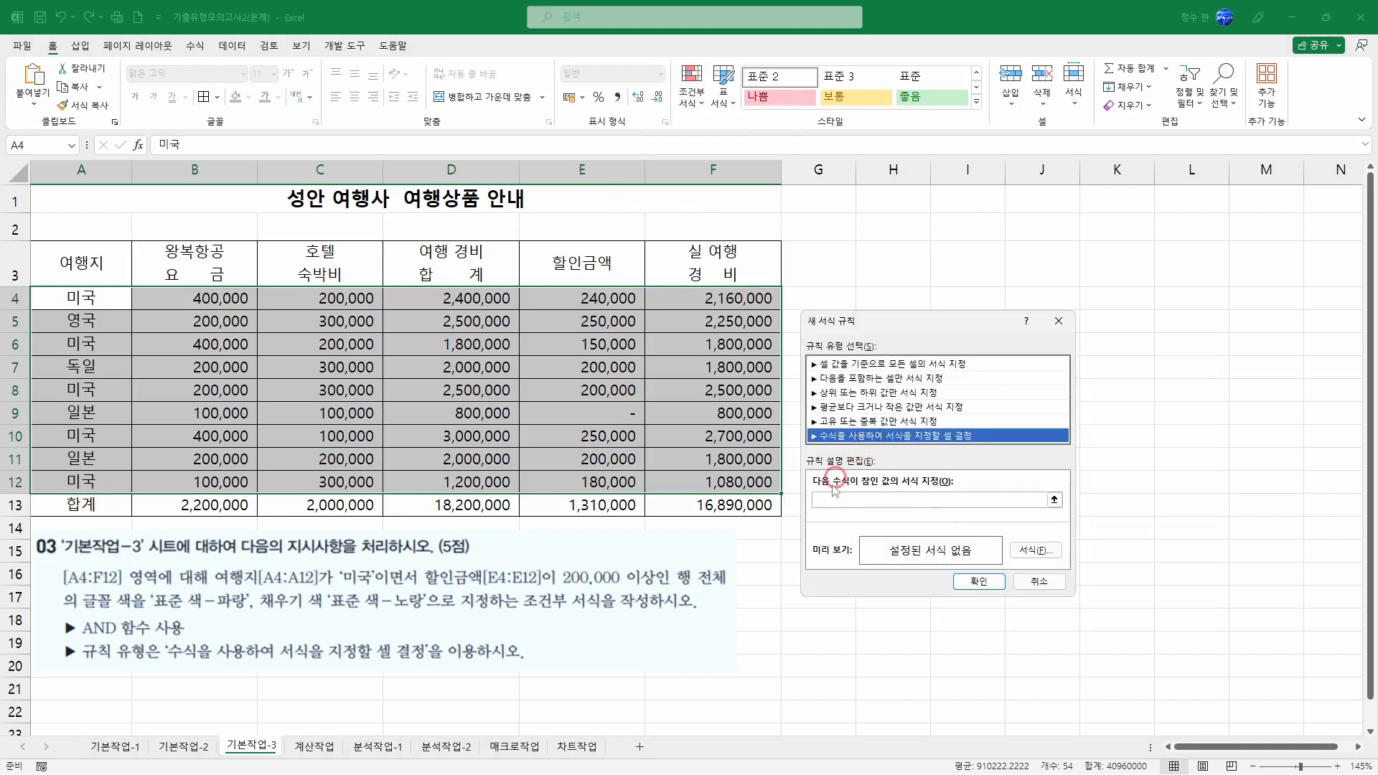
# Enter the rule formula =AND($A4="미국",$E4>=200000).
pyautogui.click(894, 503)
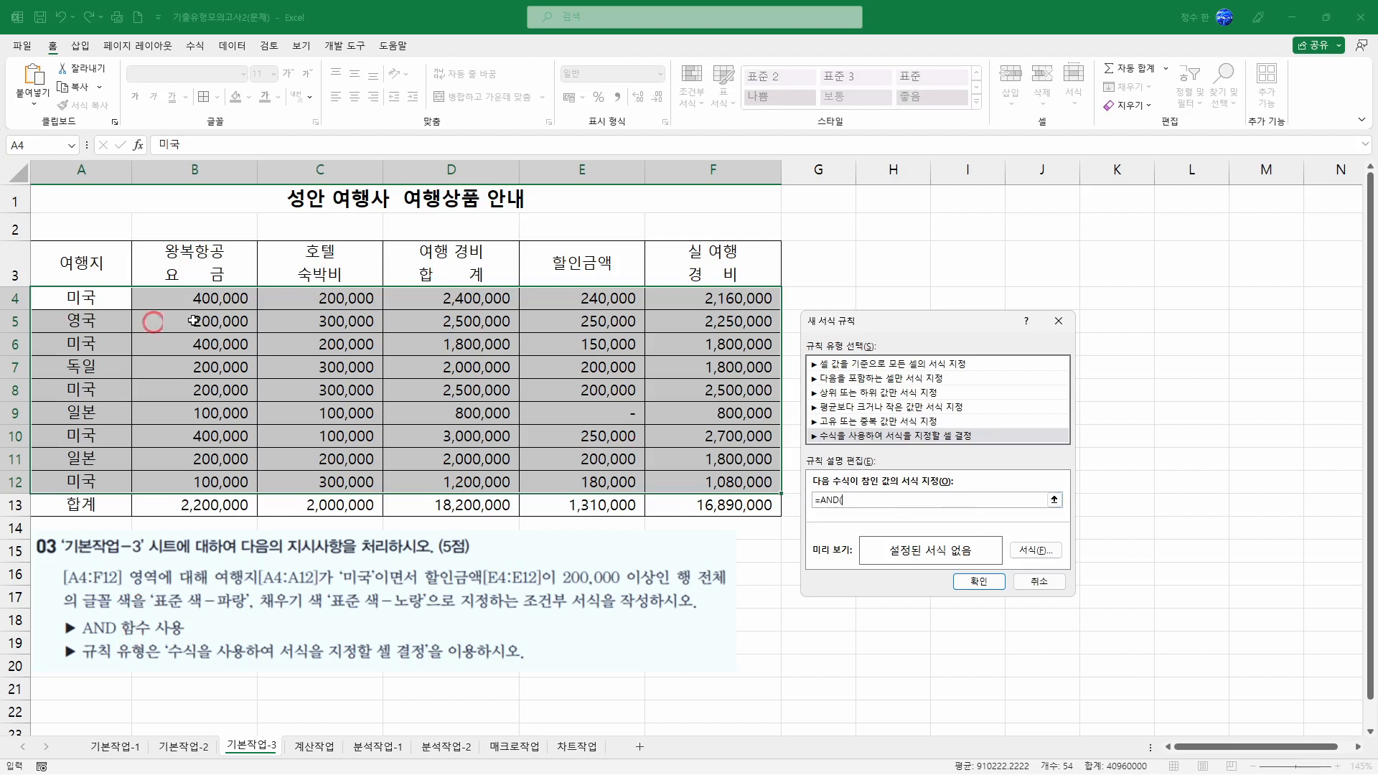
pyautogui.moveTo(862, 326); pyautogui.dragTo(336, 221)
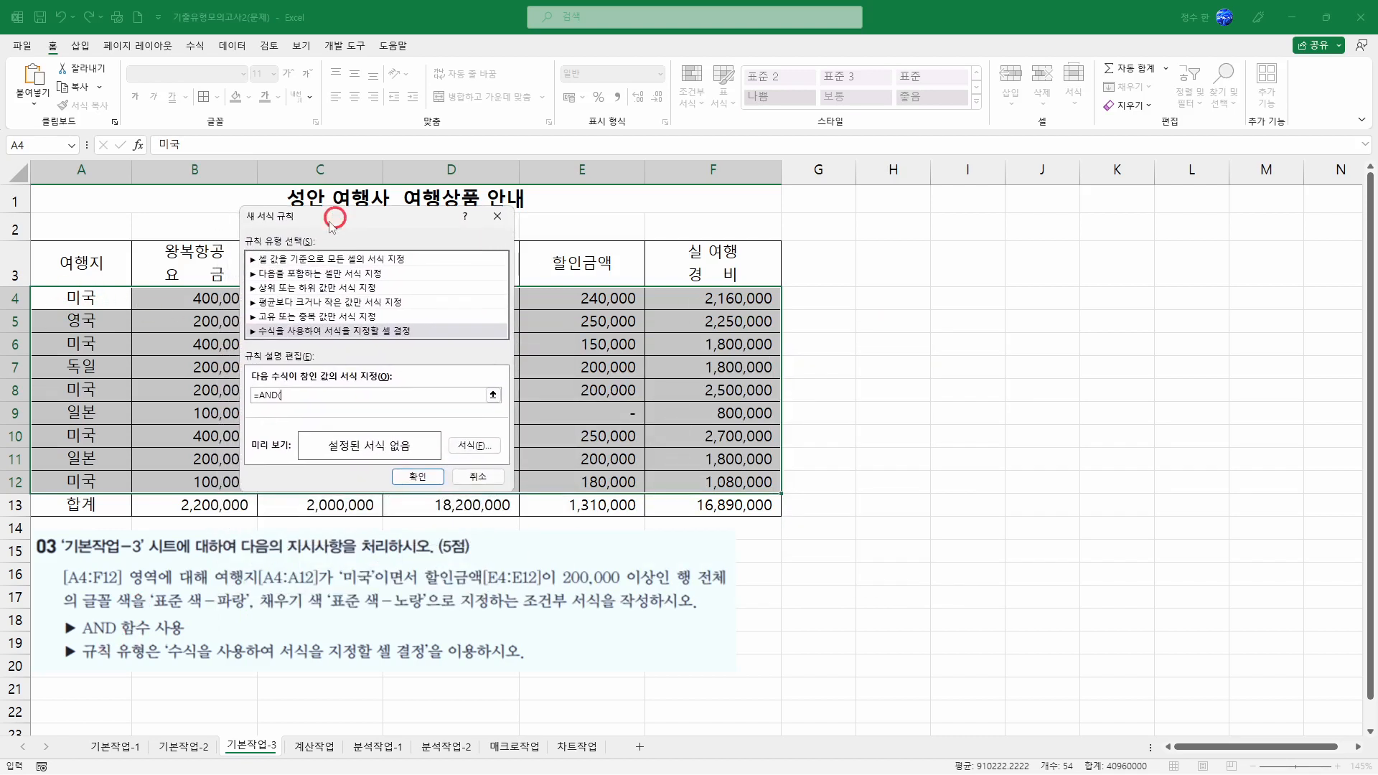
pyautogui.click(99, 297)
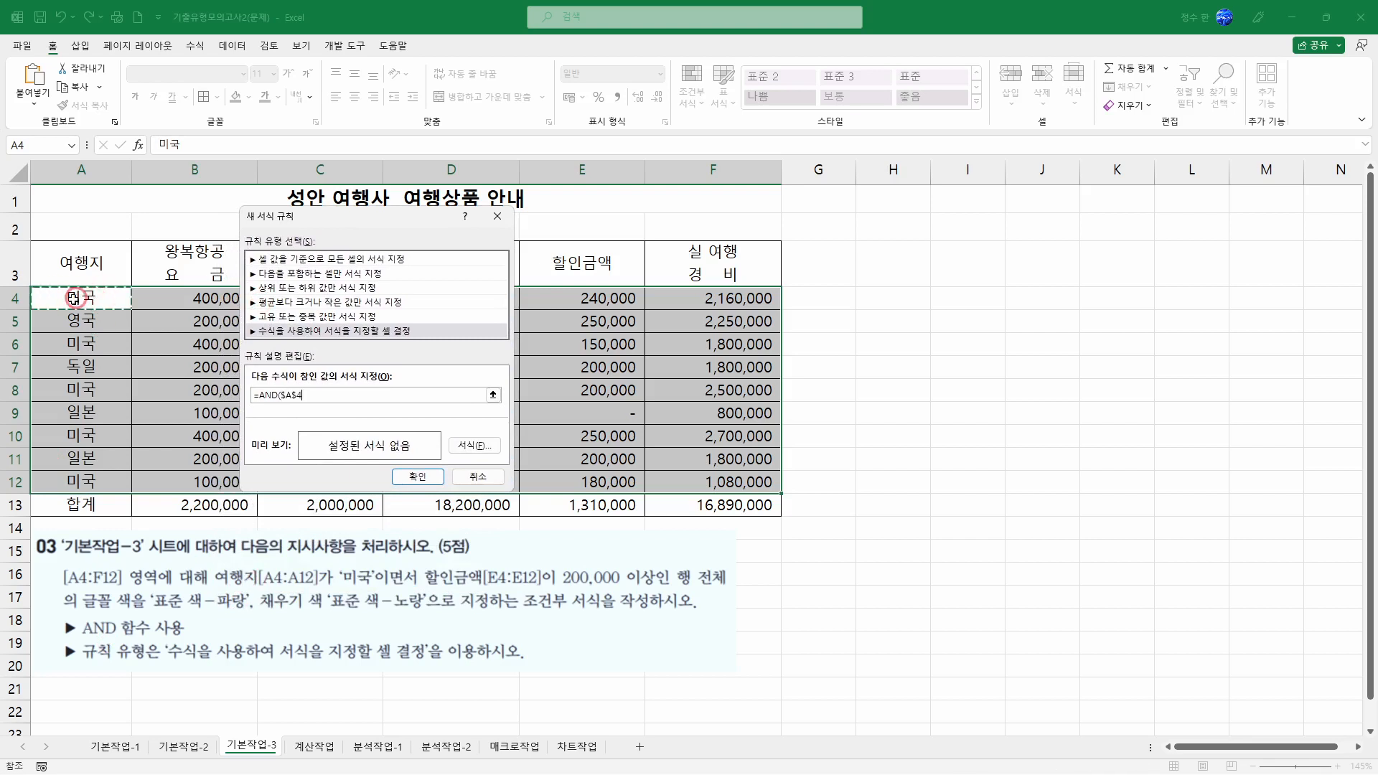
pyautogui.click(376, 416)
pyautogui.write('="')
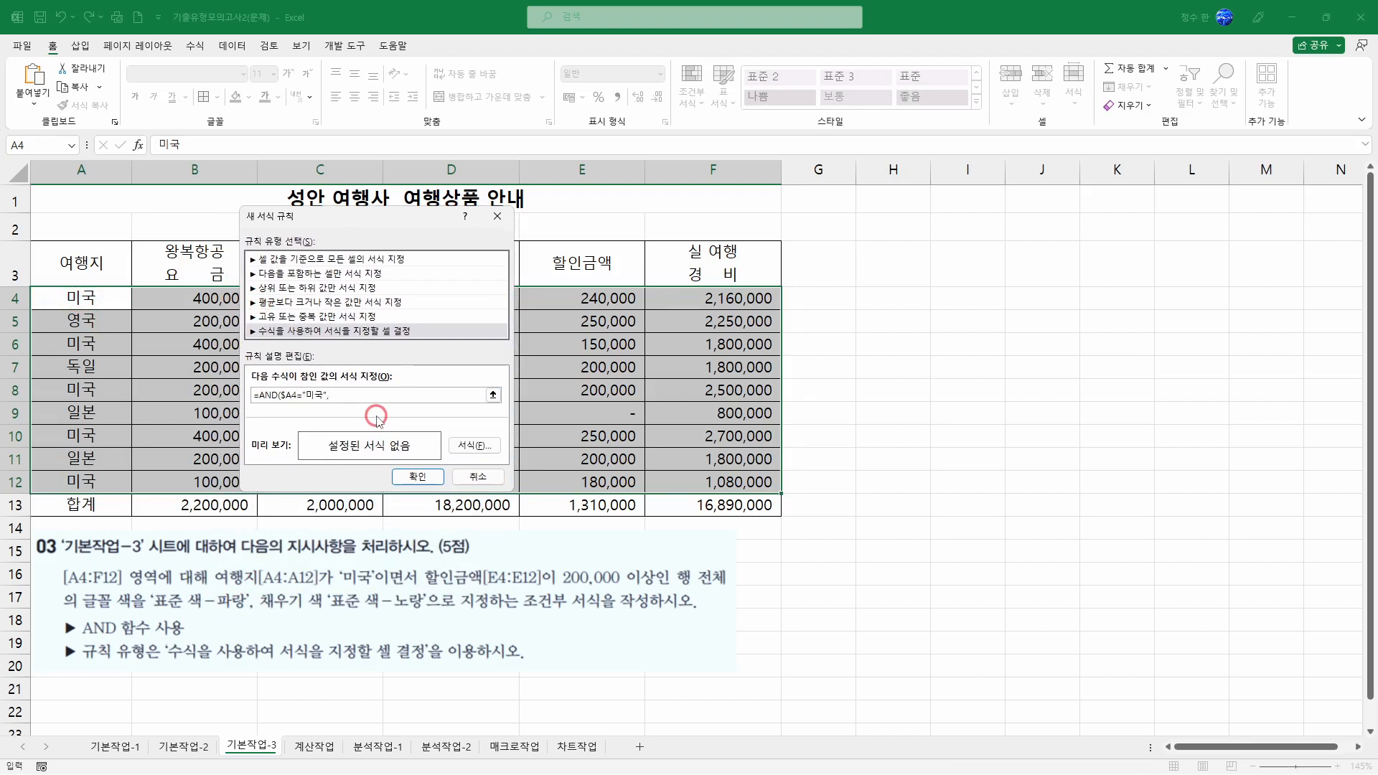
pyautogui.write('미국",')
pyautogui.click(600, 303)
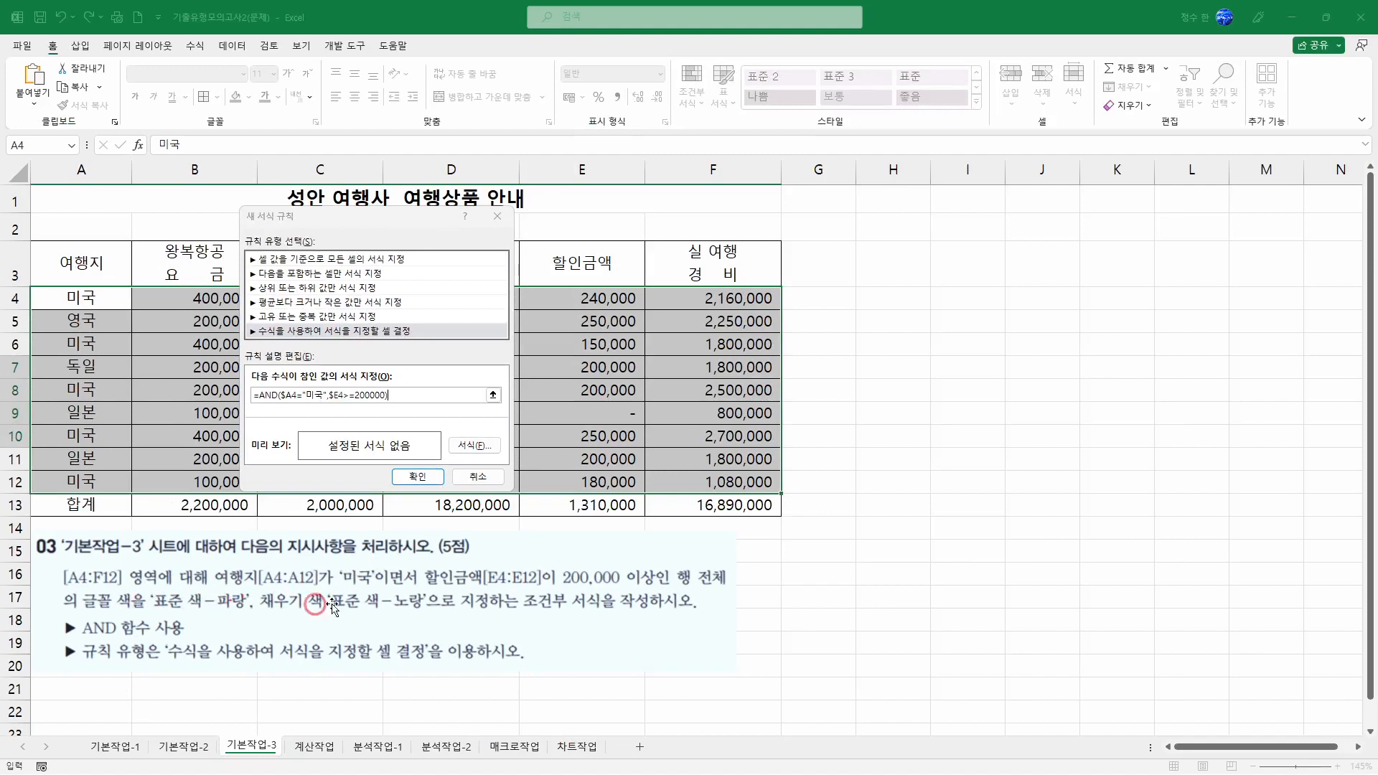
# Set the rule's font to standard blue and its fill to standard yellow, and apply the rule.
pyautogui.click(475, 445)
pyautogui.click(896, 267)
pyautogui.click(1060, 410)
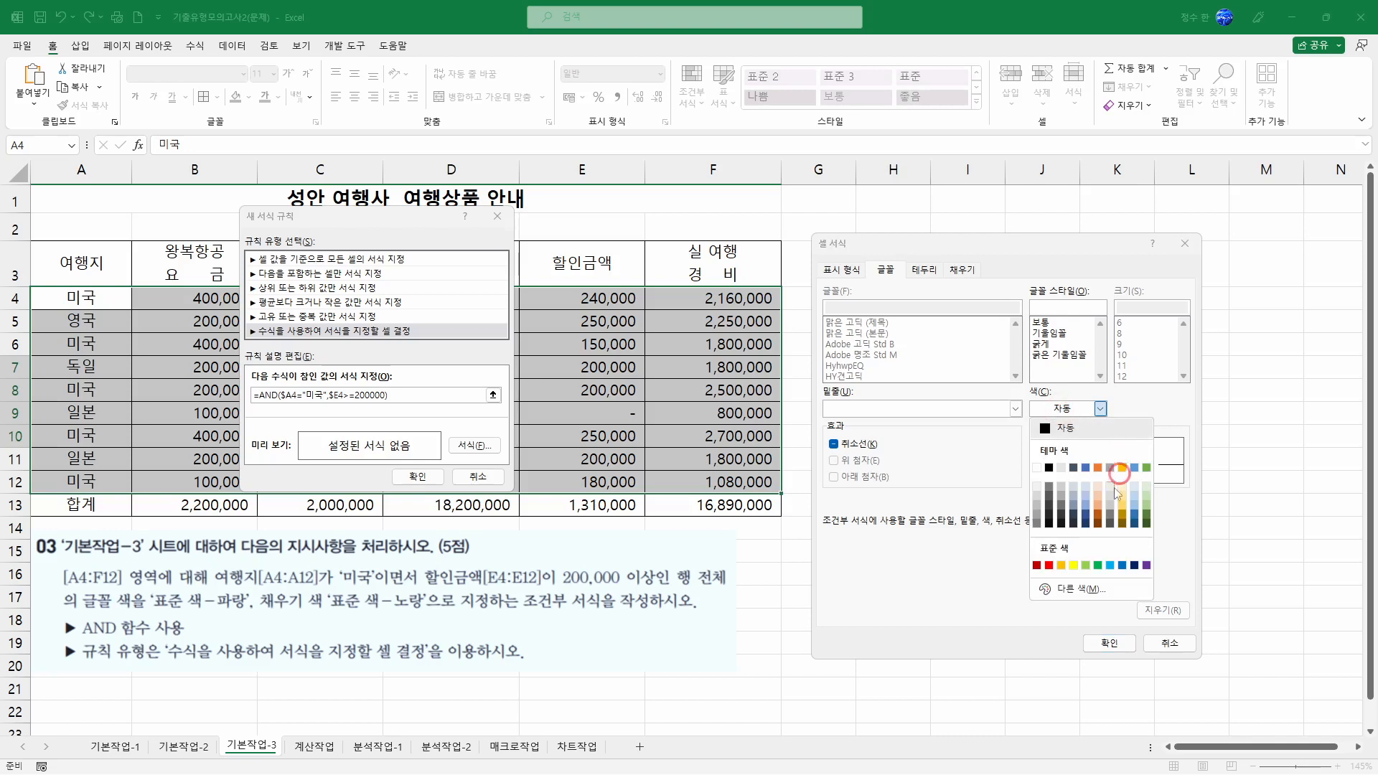
pyautogui.click(1122, 565)
pyautogui.click(976, 276)
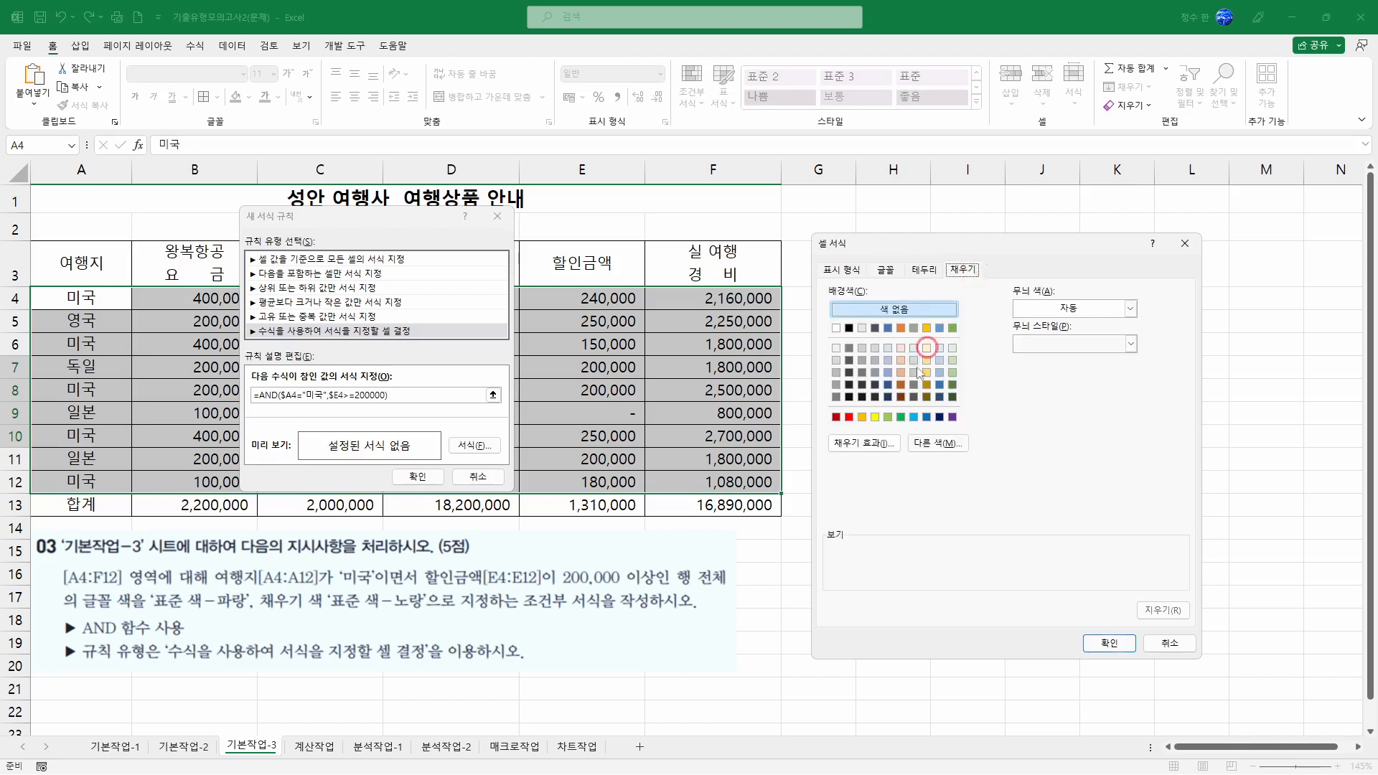
pyautogui.click(876, 417)
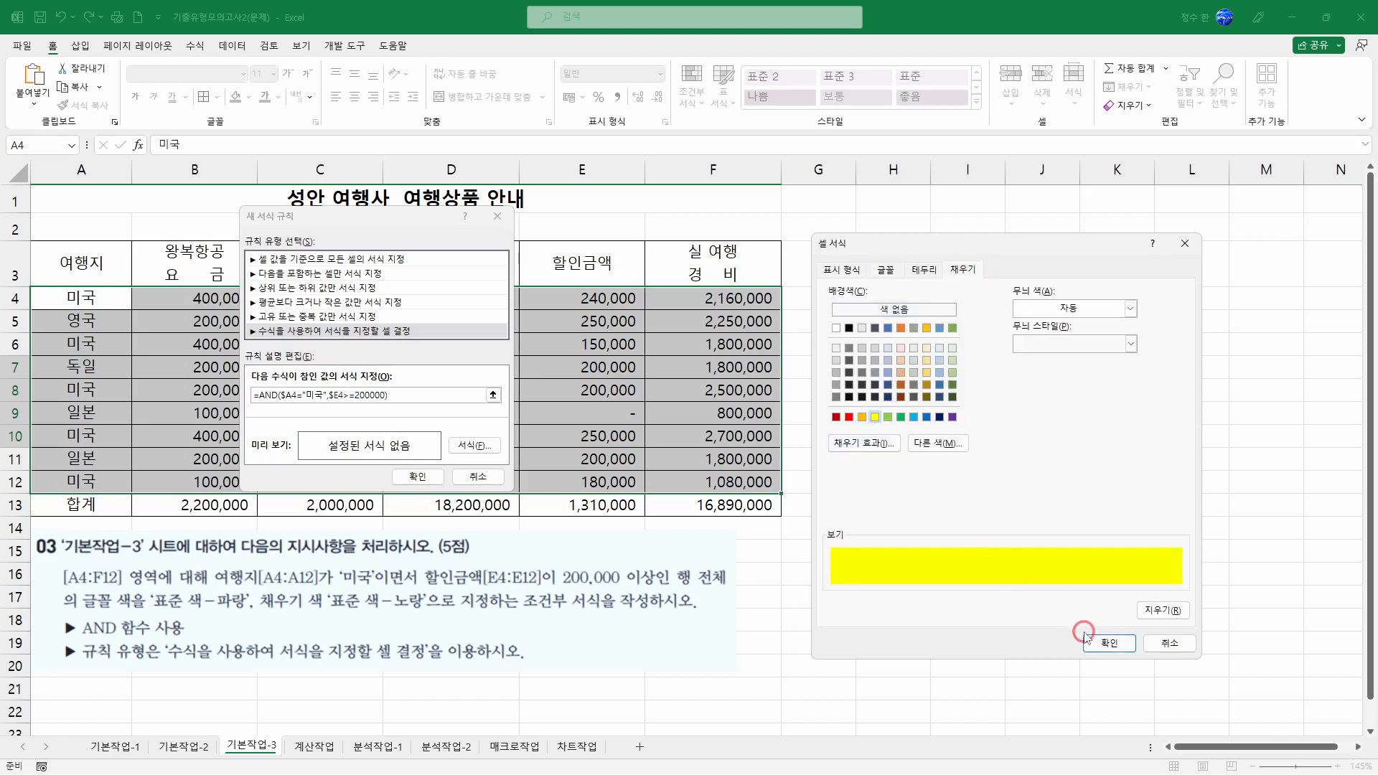
pyautogui.click(1108, 642)
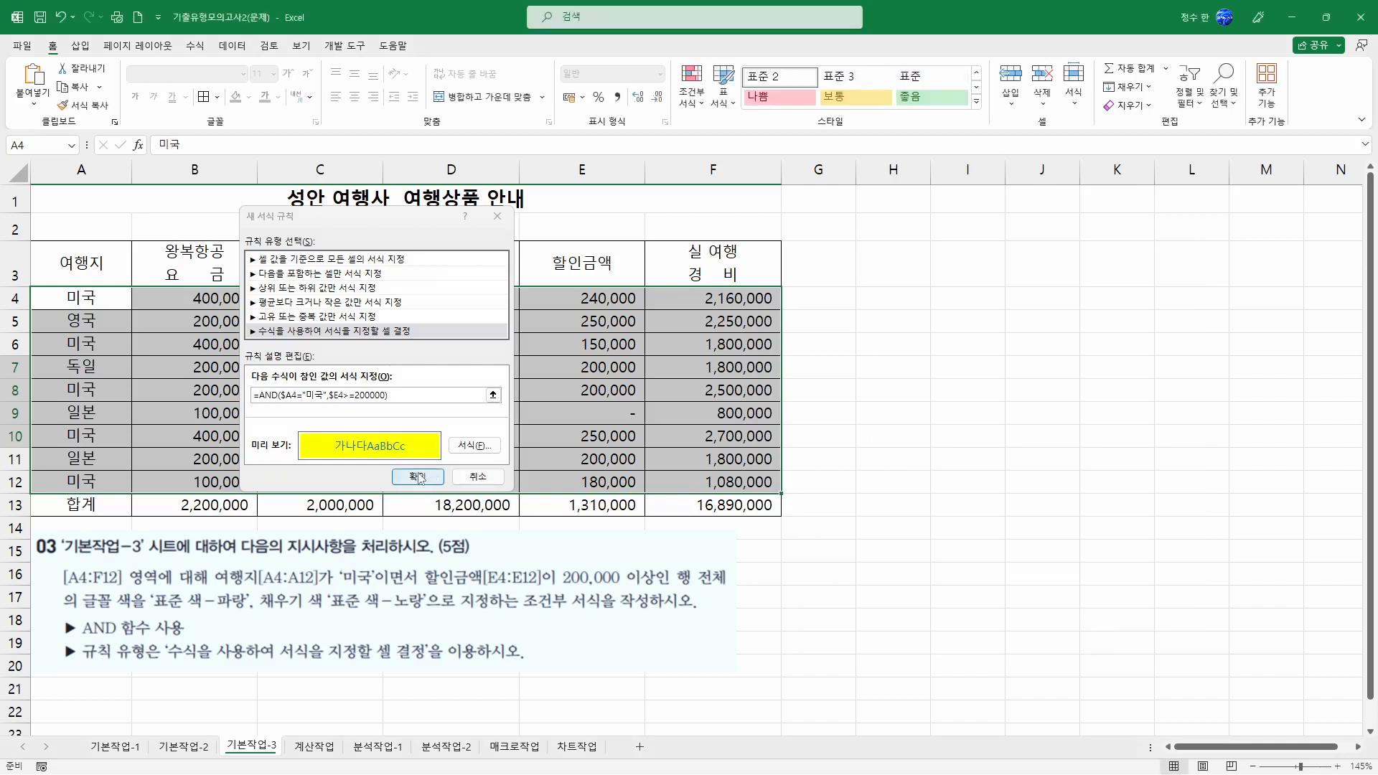
pyautogui.click(418, 477)
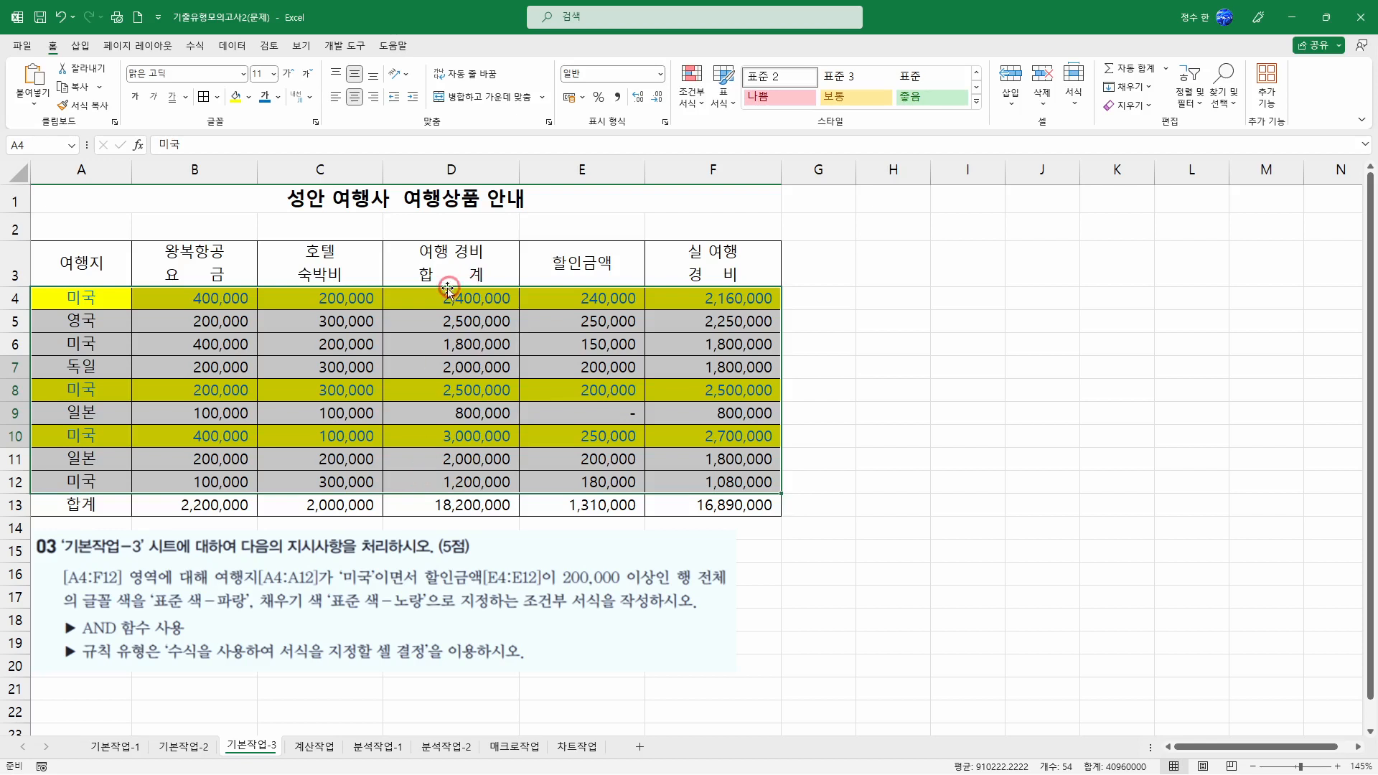
# Deselect the formatted range and switch to the 계산작업 sheet.
pyautogui.click(499, 207)
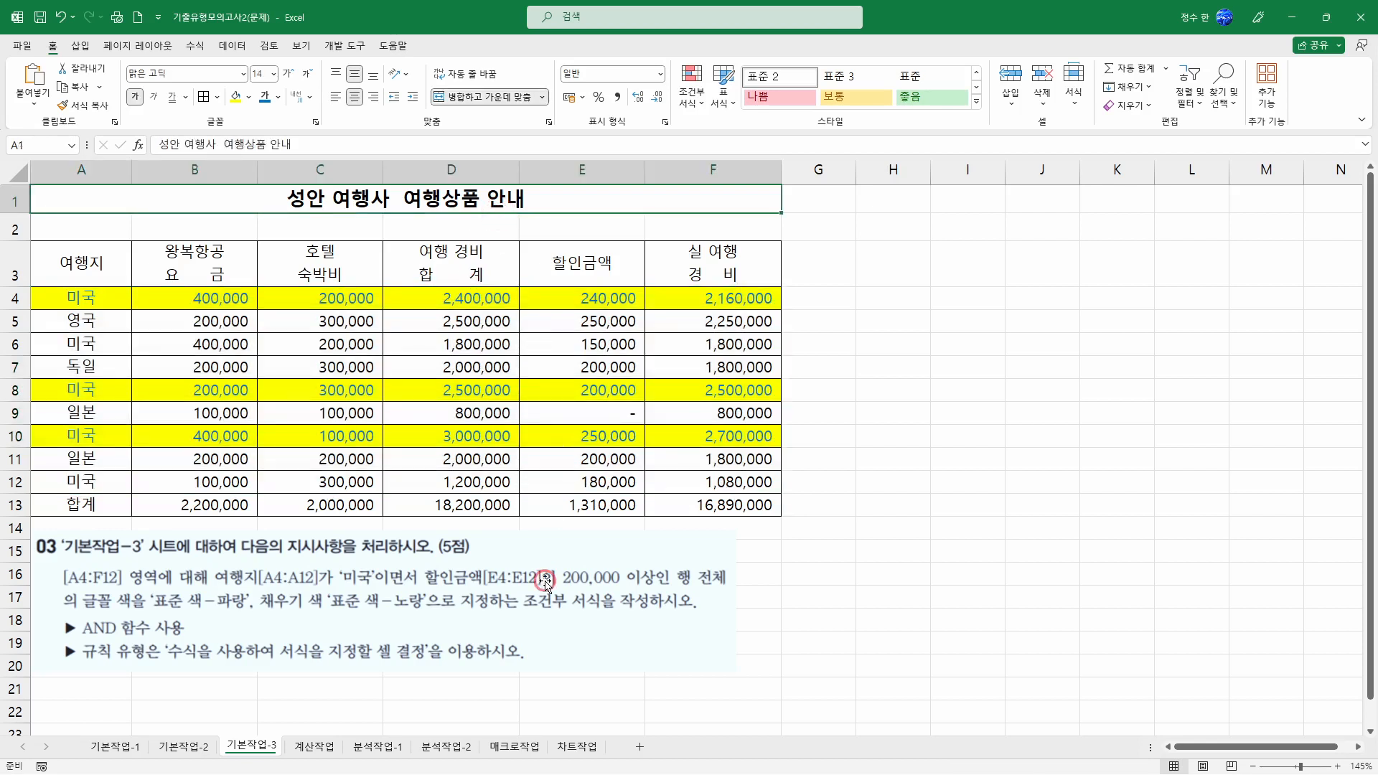
pyautogui.hotkey('ctrl', 'pagedown')
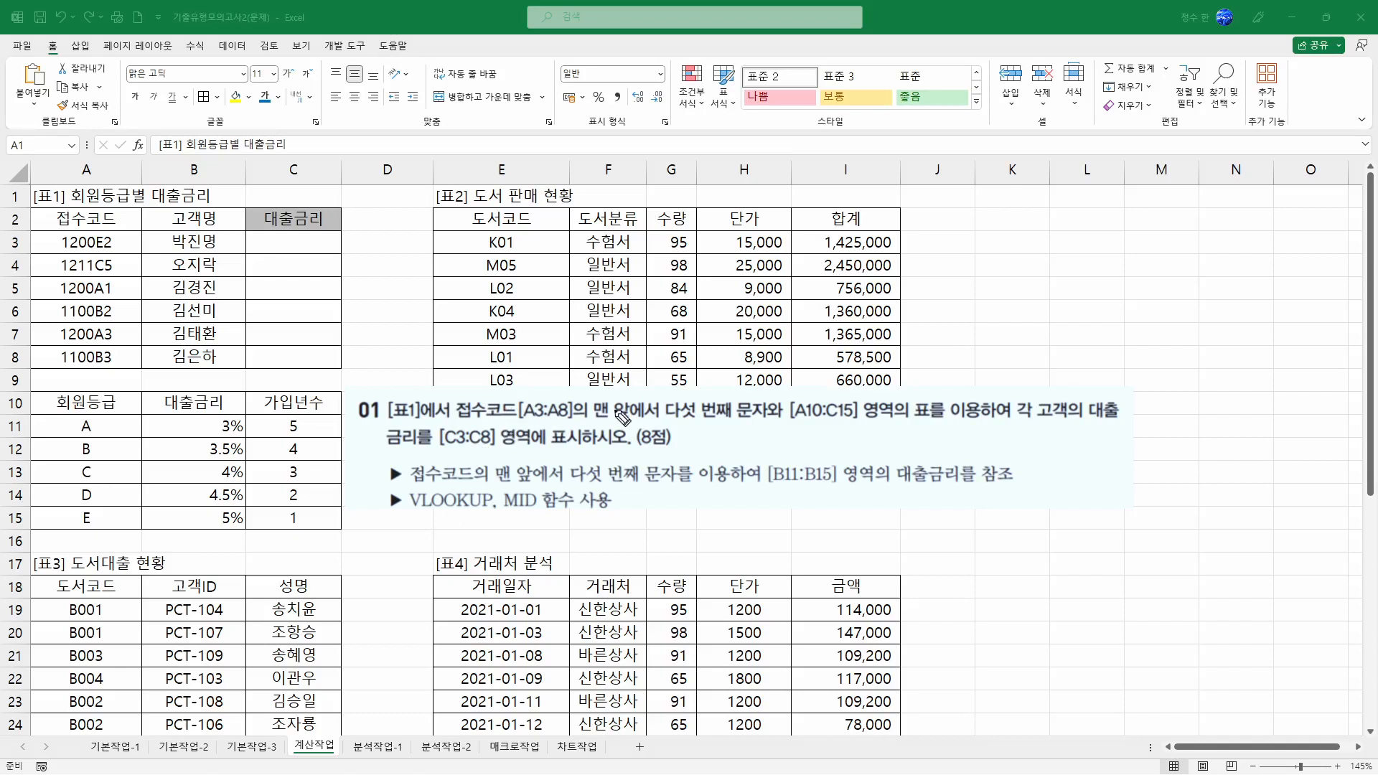
pyautogui.moveTo(595, 421); pyautogui.dragTo(770, 425)
pyautogui.moveTo(110, 235); pyautogui.dragTo(95, 248)
pyautogui.moveTo(501, 514)
pyautogui.mouseDown()
pyautogui.moveTo(553, 495)
pyautogui.moveTo(506, 524)
pyautogui.mouseUp()
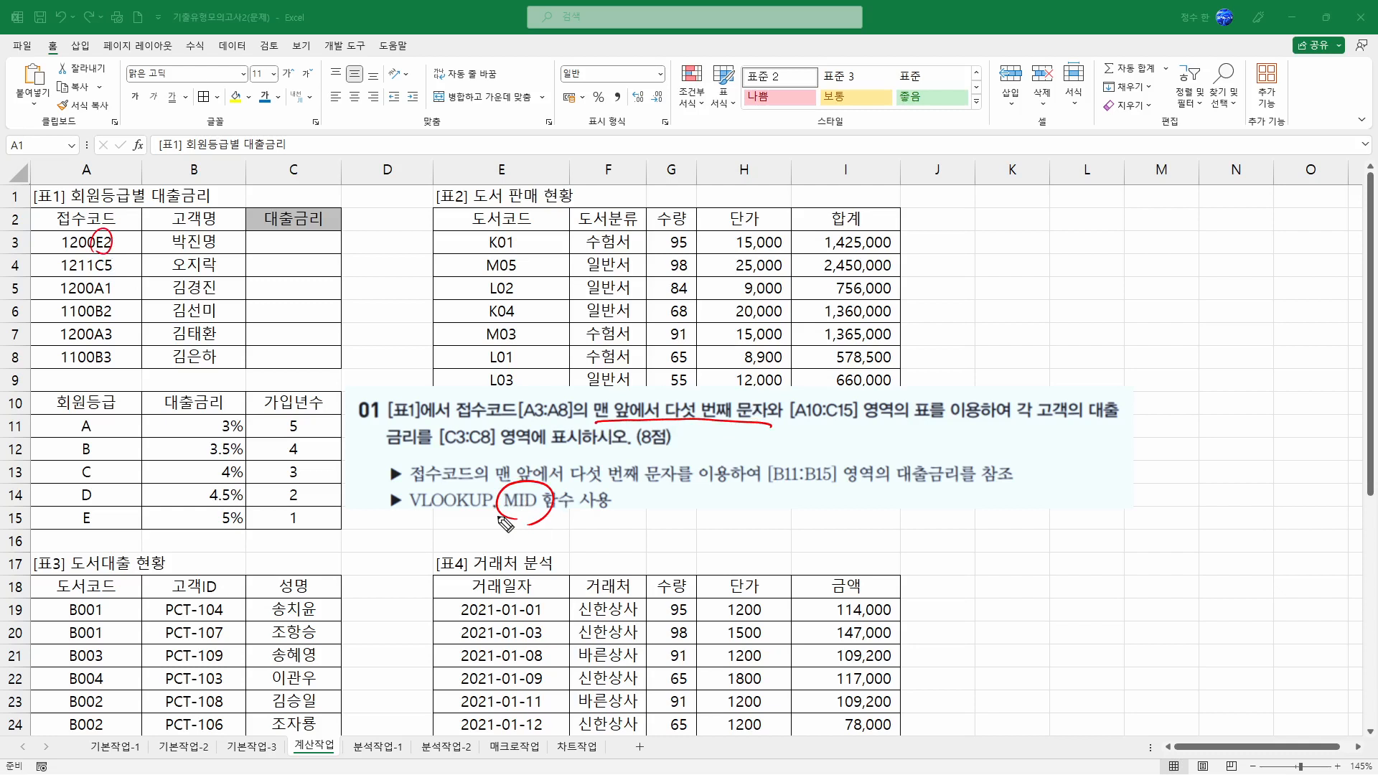
pyautogui.moveTo(88, 507); pyautogui.dragTo(95, 537)
pyautogui.moveTo(224, 543)
pyautogui.mouseDown()
pyautogui.moveTo(287, 470)
pyautogui.moveTo(291, 267)
pyautogui.moveTo(343, 228)
pyautogui.moveTo(350, 249)
pyautogui.mouseUp()
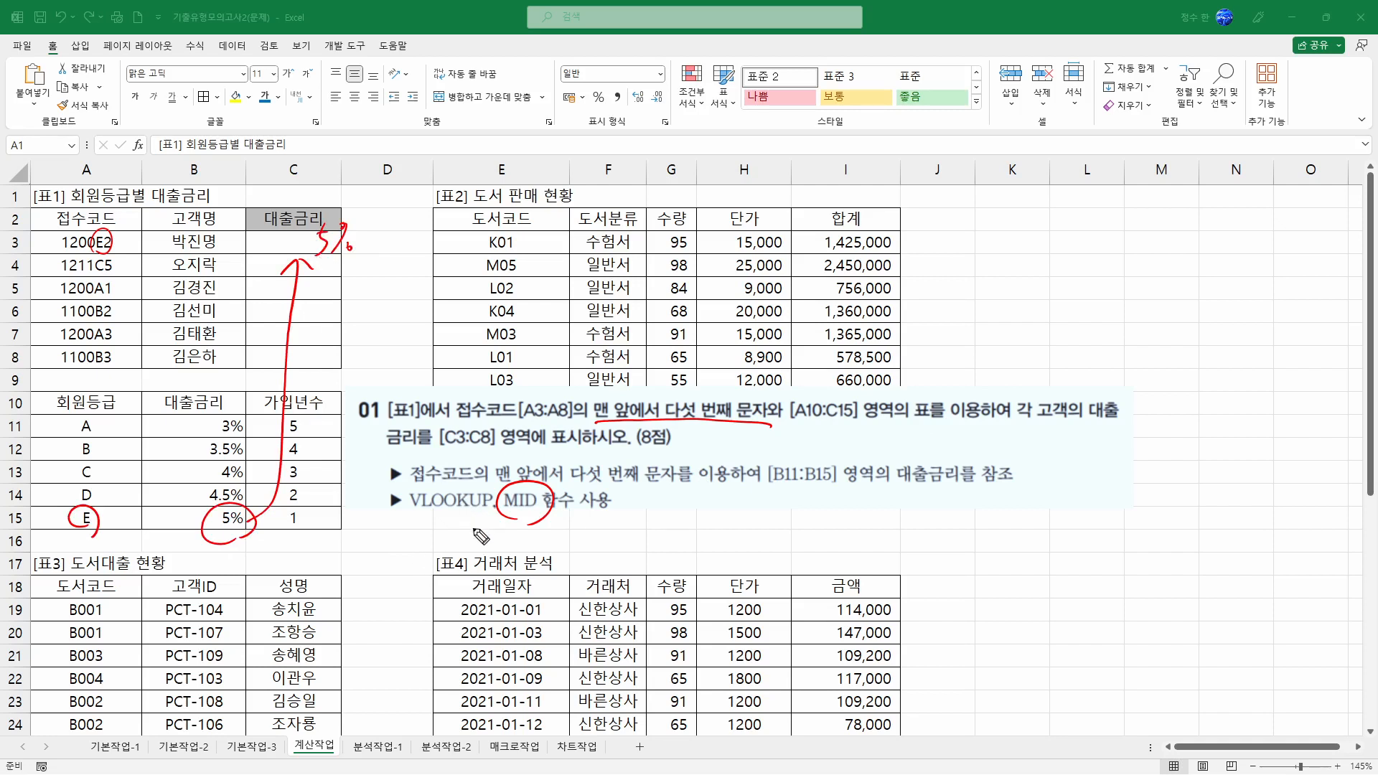
pyautogui.press('e')
# Enter the formula =MID(A3,5,1) in C3 to extract the fifth character of the 접수코드.
pyautogui.click(312, 248)
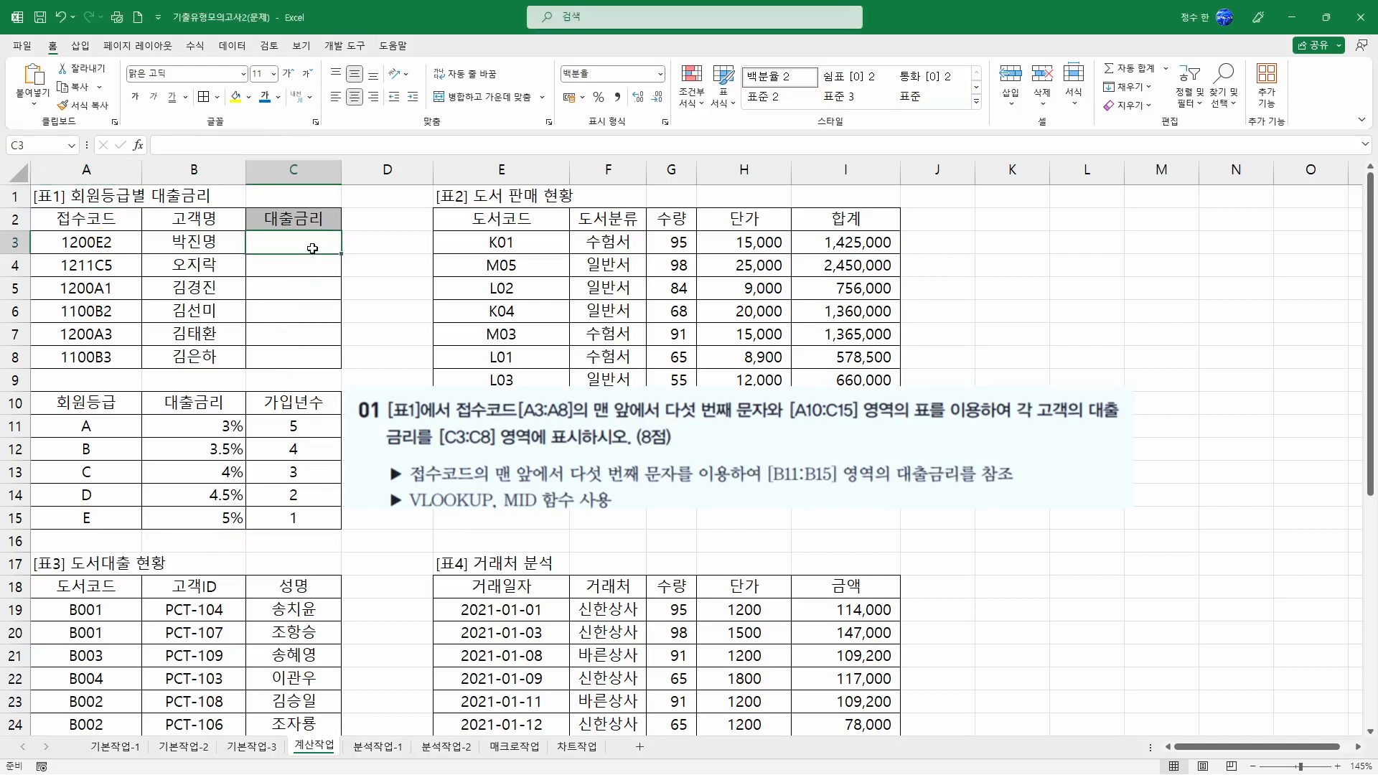
pyautogui.write('=ㅡ')
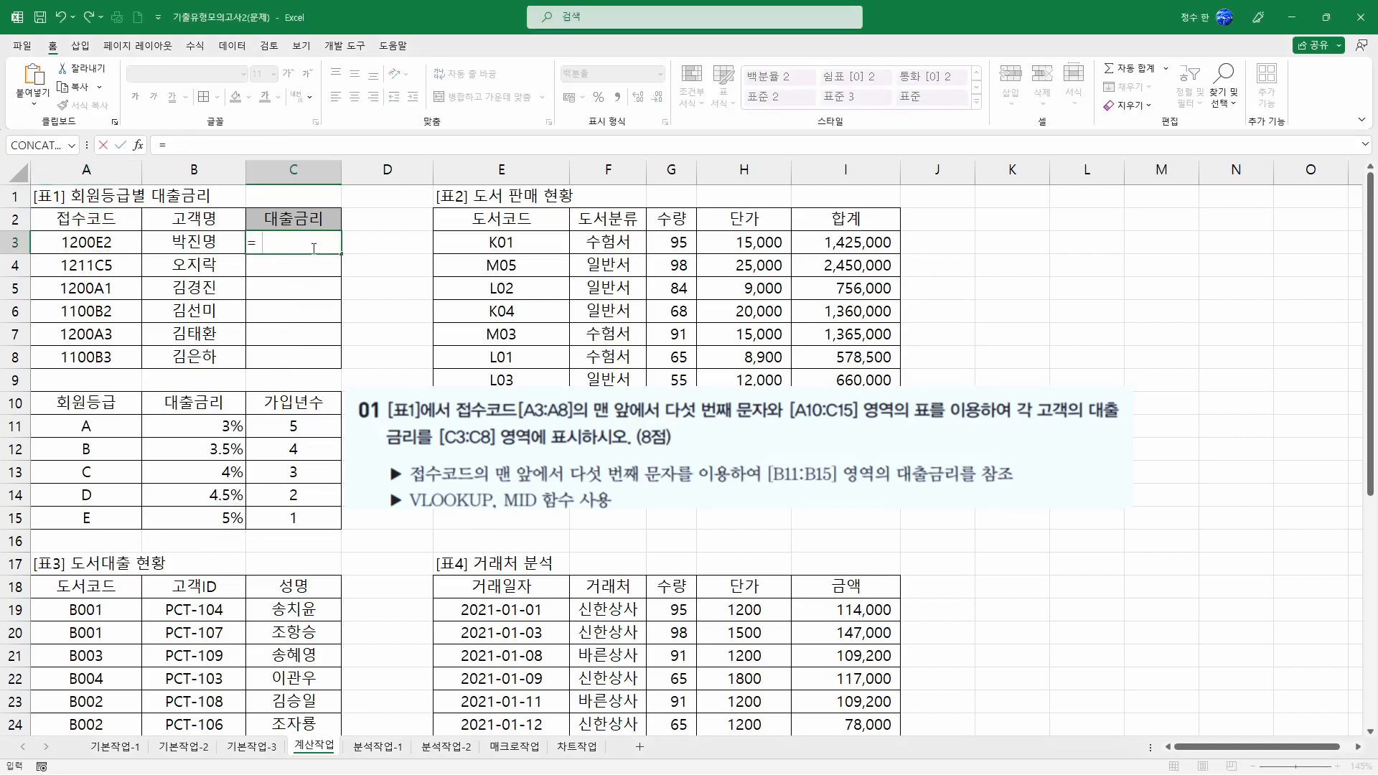
pyautogui.write('D(')
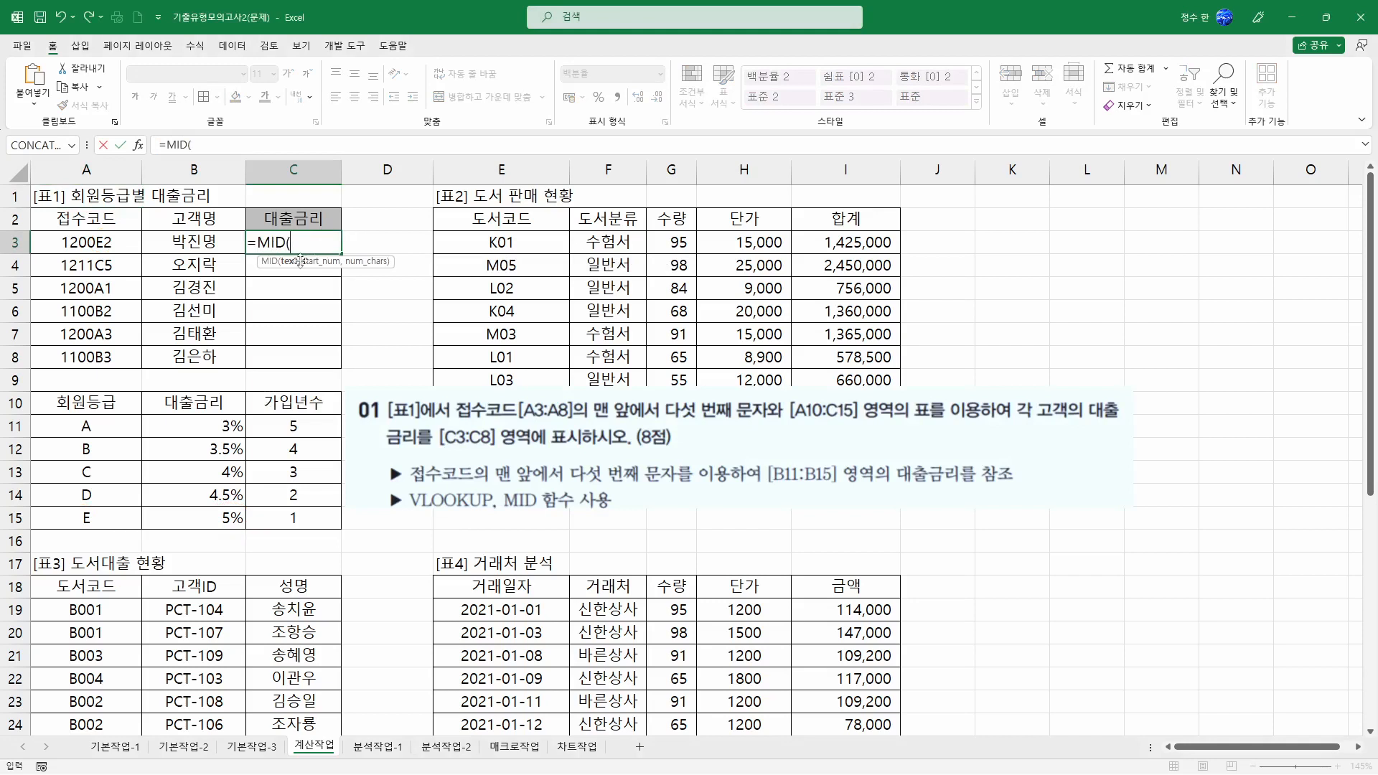
pyautogui.click(101, 253)
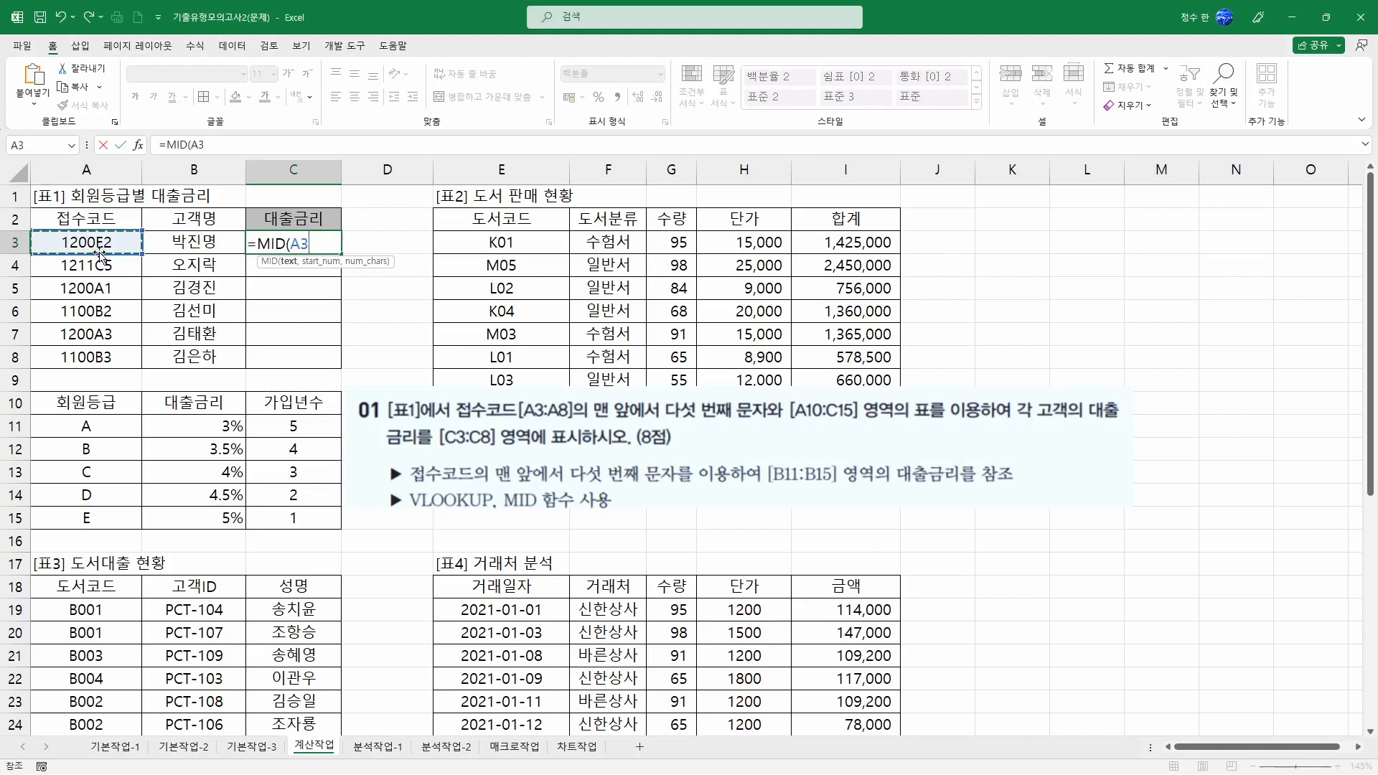
pyautogui.write(',5,1)')
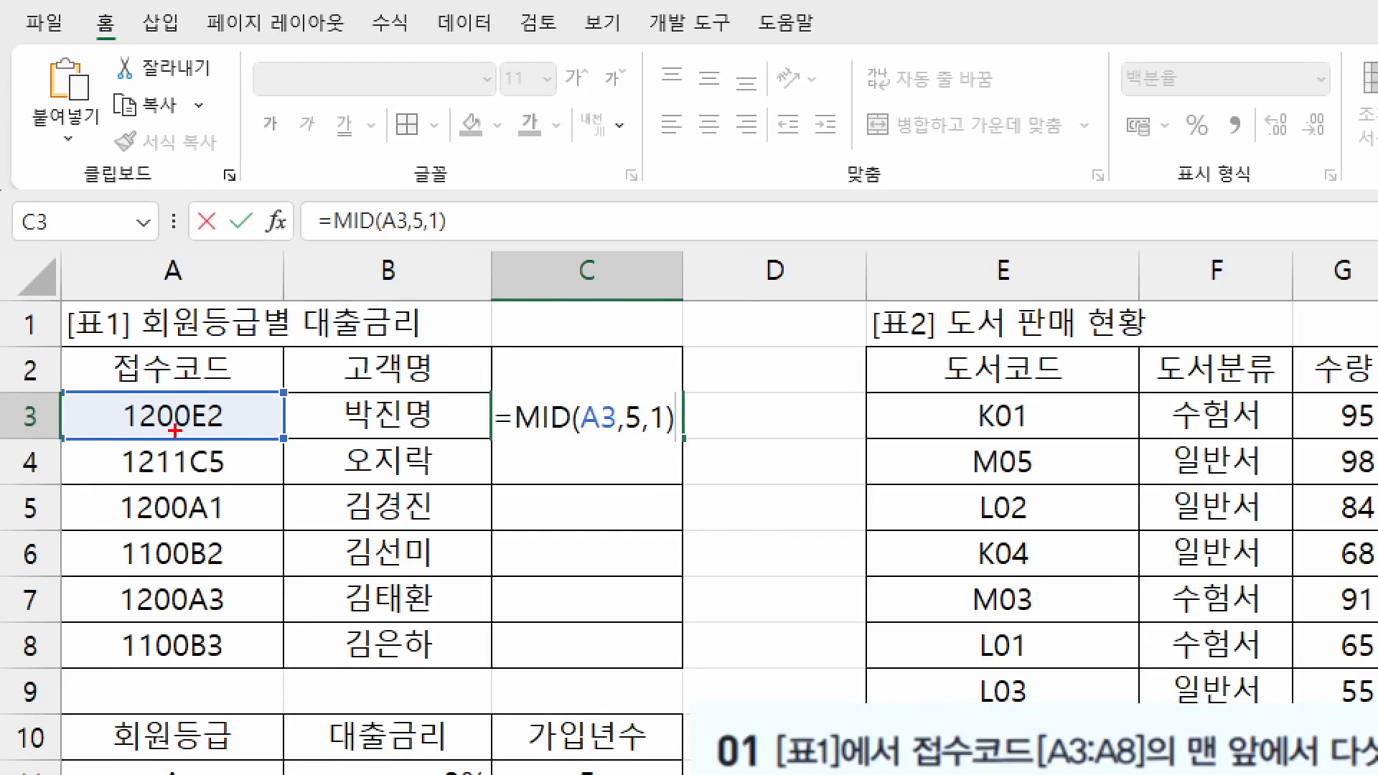
pyautogui.moveTo(622, 443); pyautogui.dragTo(666, 438)
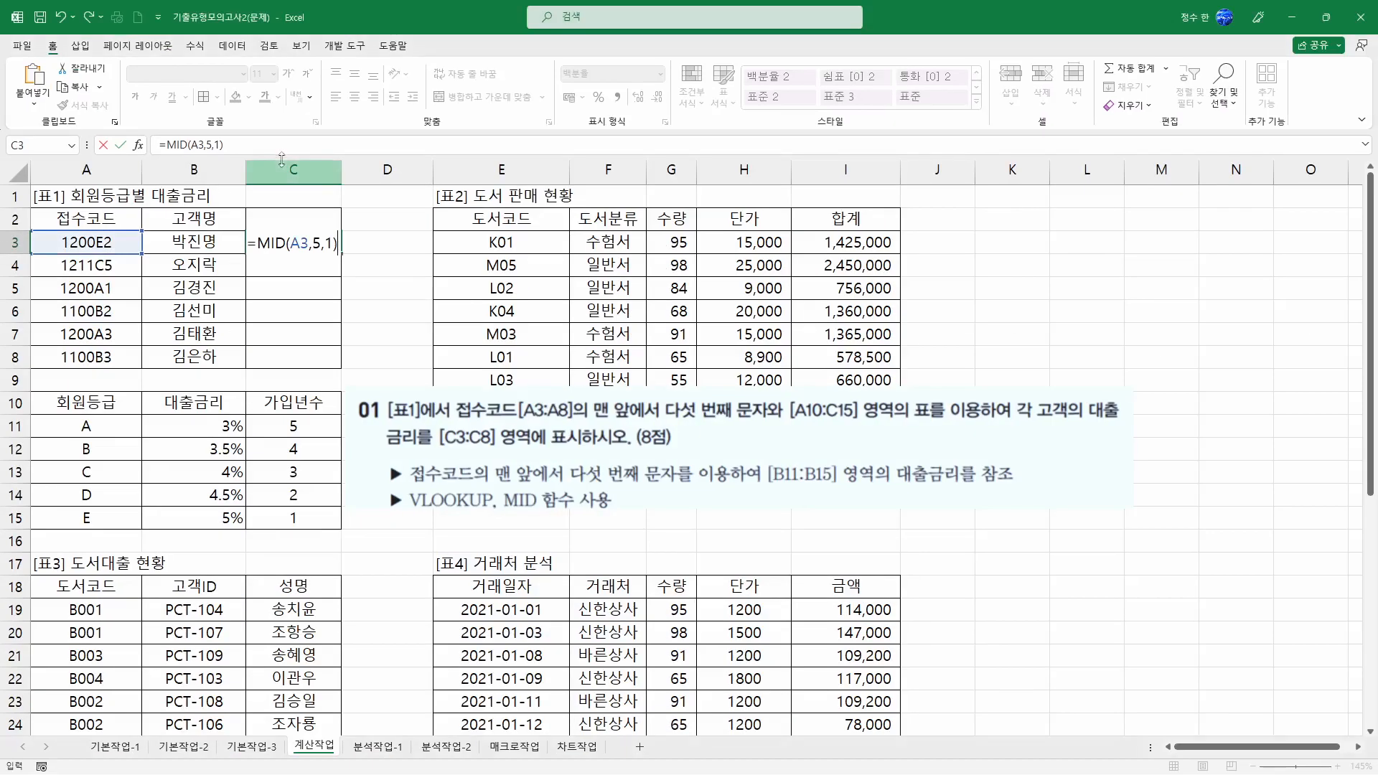
pyautogui.press('Return')
# Wrap the MID function in C3 in a VLOOKUP that uses the absolute range $A$10:$C$15 as its table array.
pyautogui.click(283, 246)
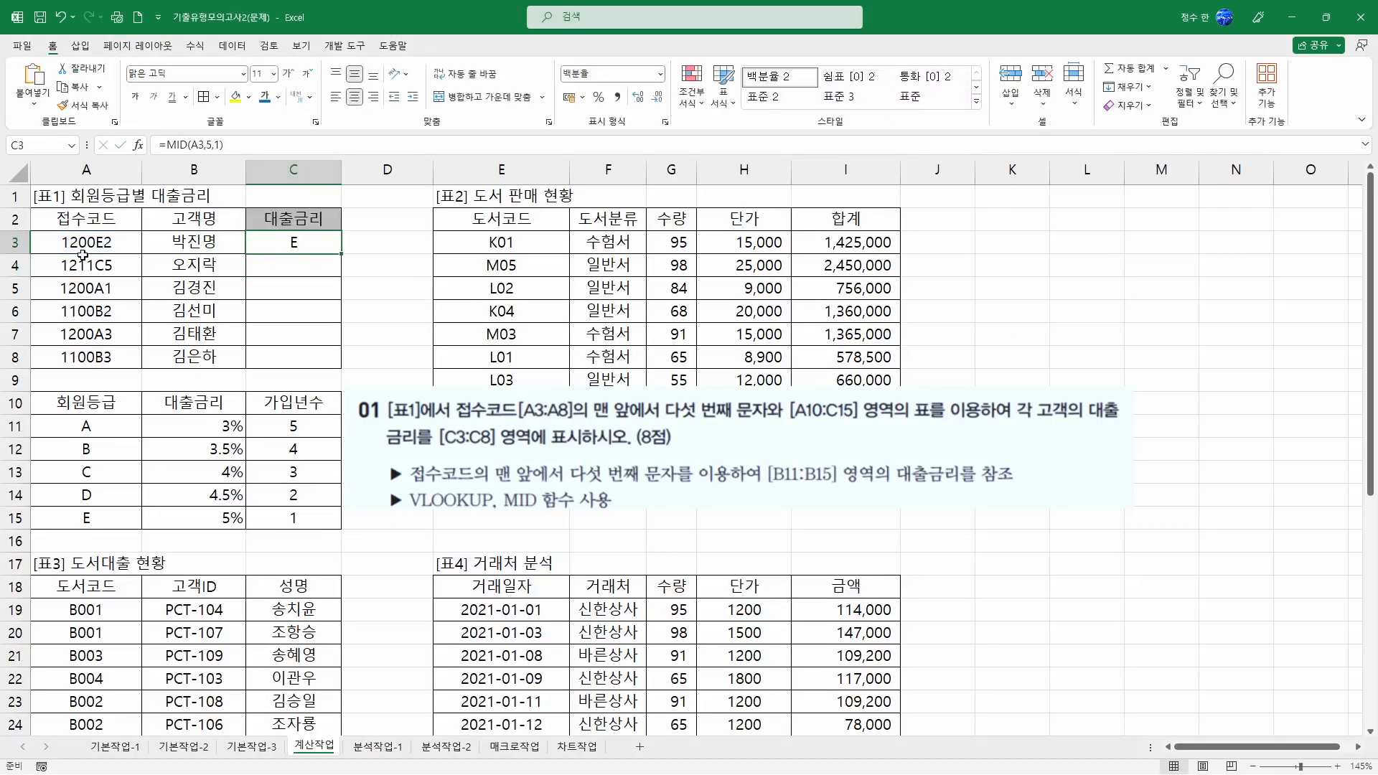
pyautogui.doubleClick(284, 246)
pyautogui.click(259, 247)
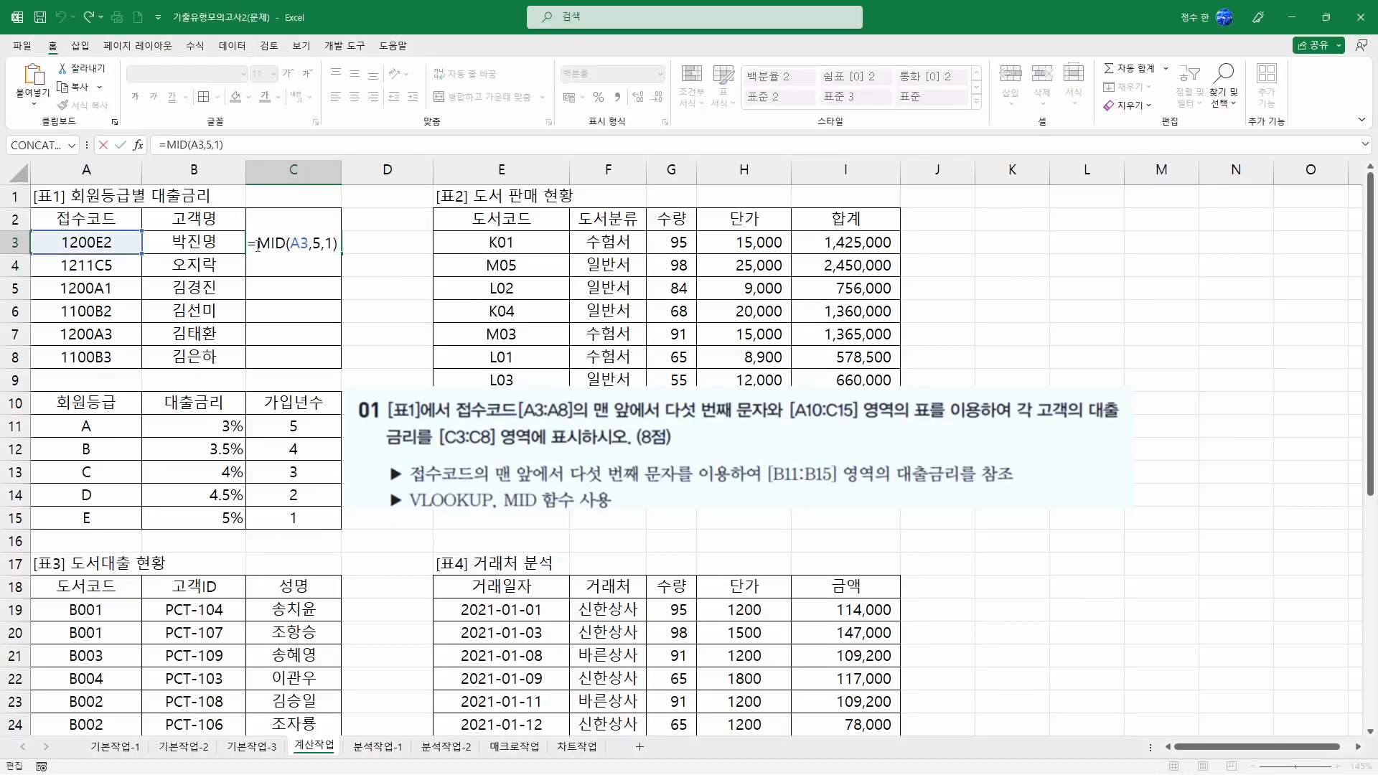
pyautogui.write('VLOOKUP(MID(A3')
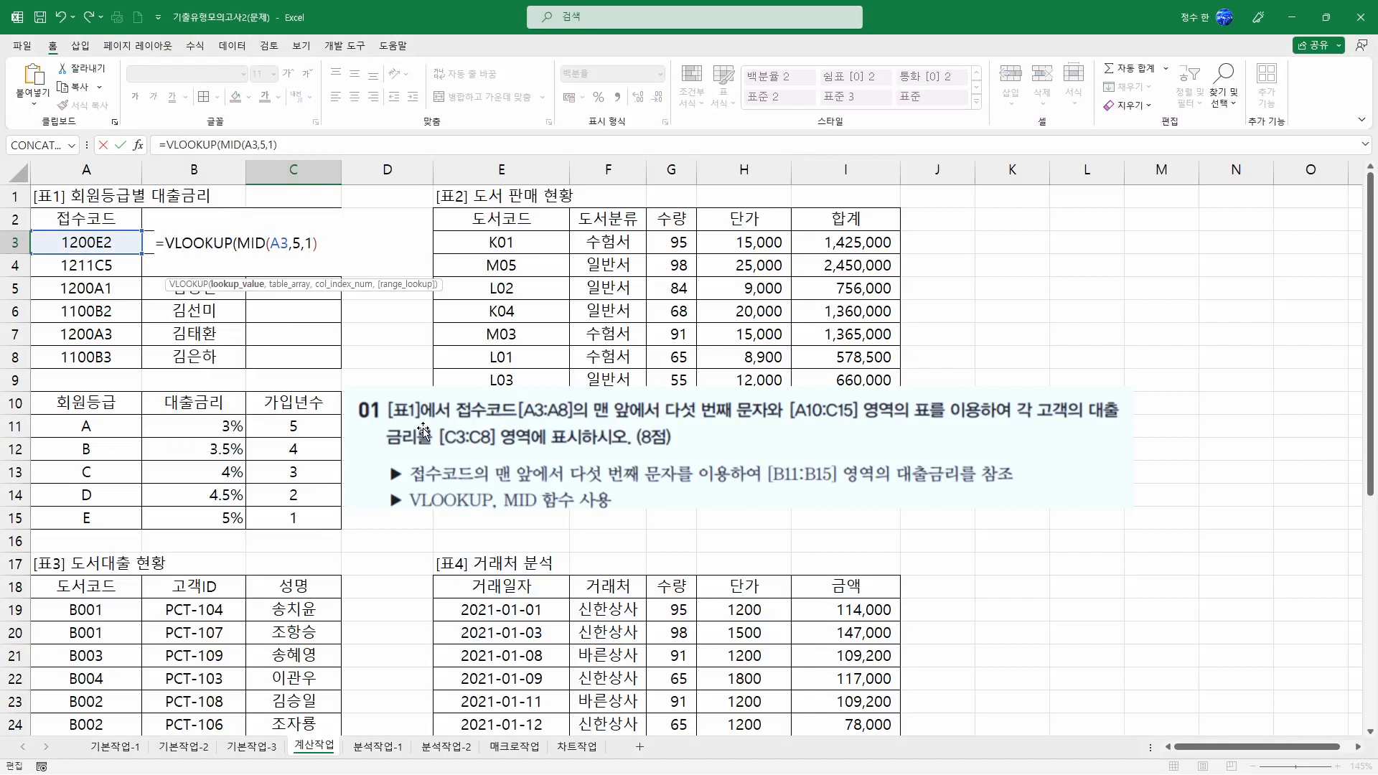
pyautogui.write(',')
pyautogui.click(91, 406)
pyautogui.moveTo(98, 428); pyautogui.dragTo(292, 515)
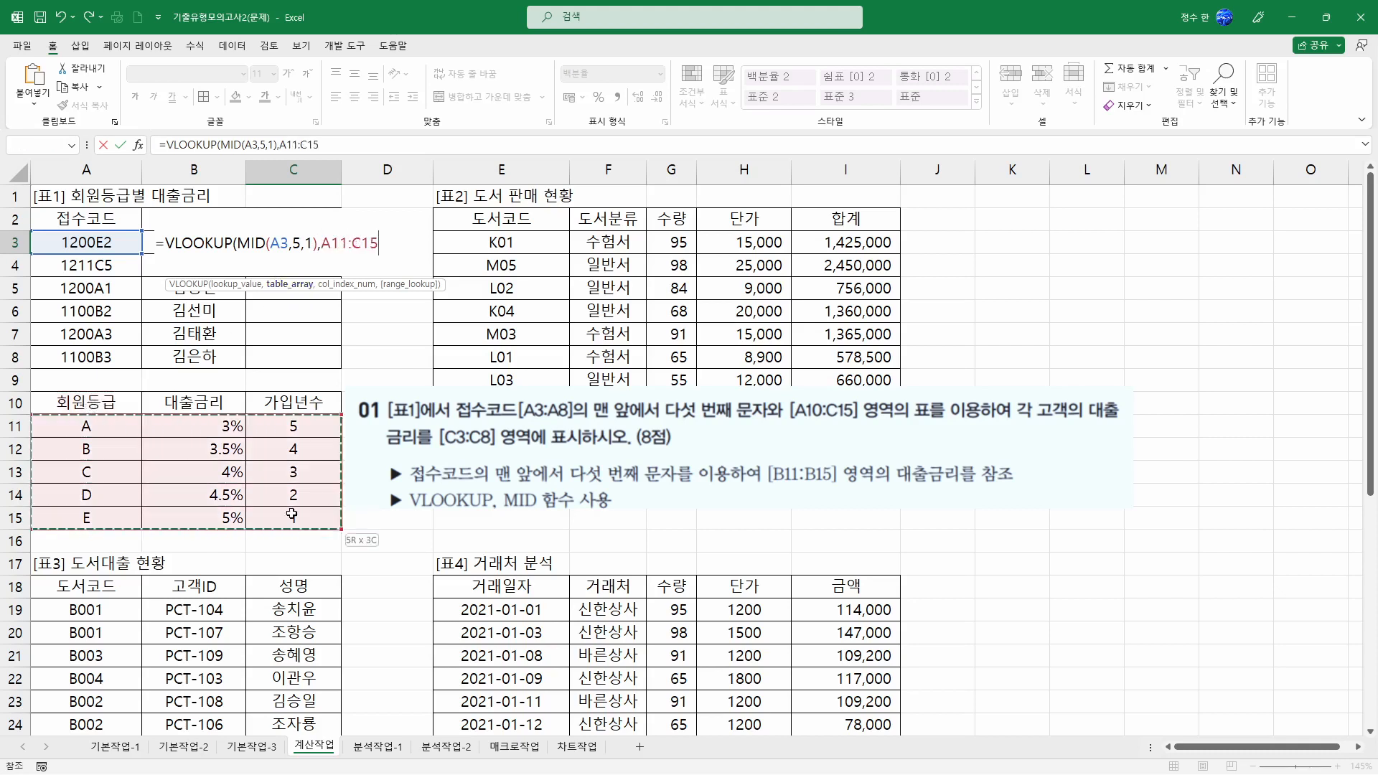
pyautogui.moveTo(115, 406); pyautogui.dragTo(282, 517)
pyautogui.press('F4')
pyautogui.write(',')
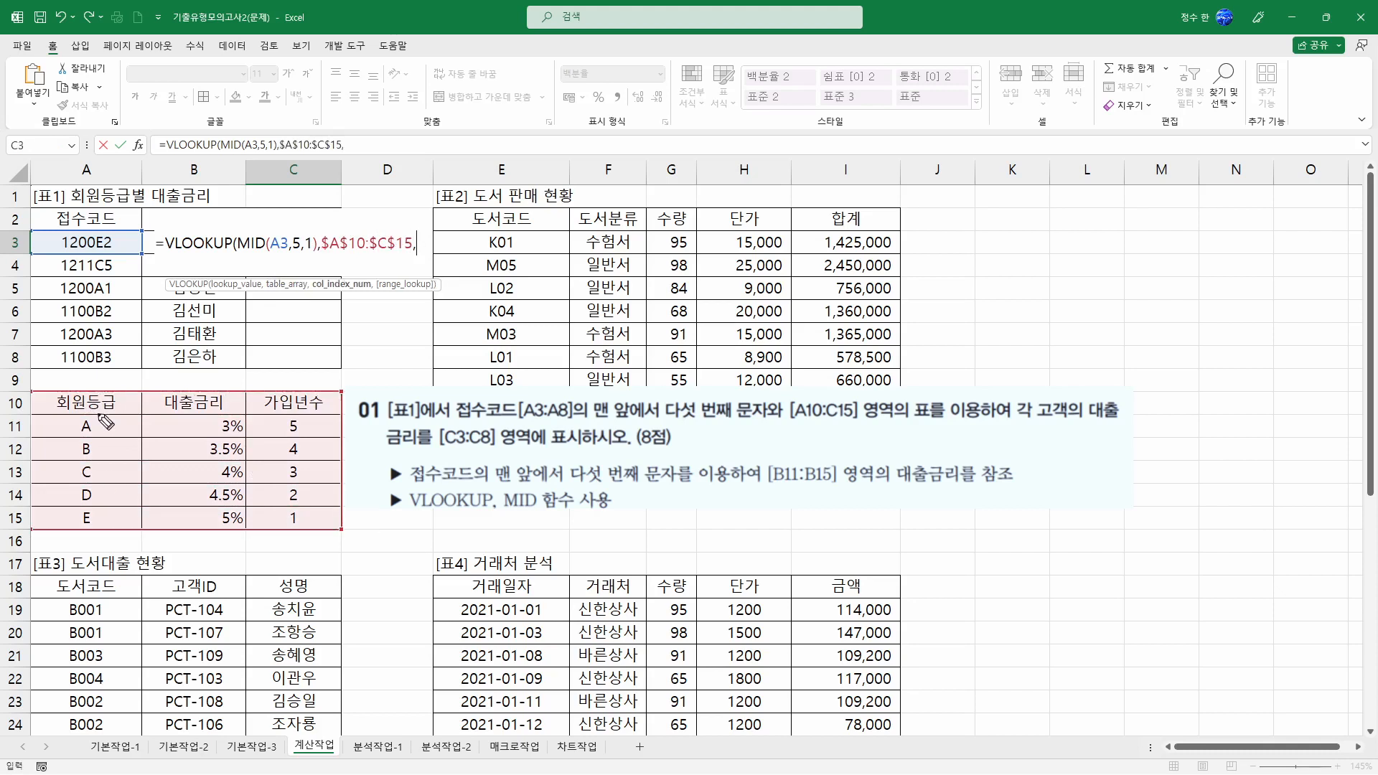
pyautogui.hotkey('ctrl', 'alt', 'd')
pyautogui.moveTo(121, 388); pyautogui.dragTo(118, 403)
pyautogui.moveTo(227, 380); pyautogui.dragTo(238, 396)
pyautogui.moveTo(323, 386); pyautogui.dragTo(325, 408)
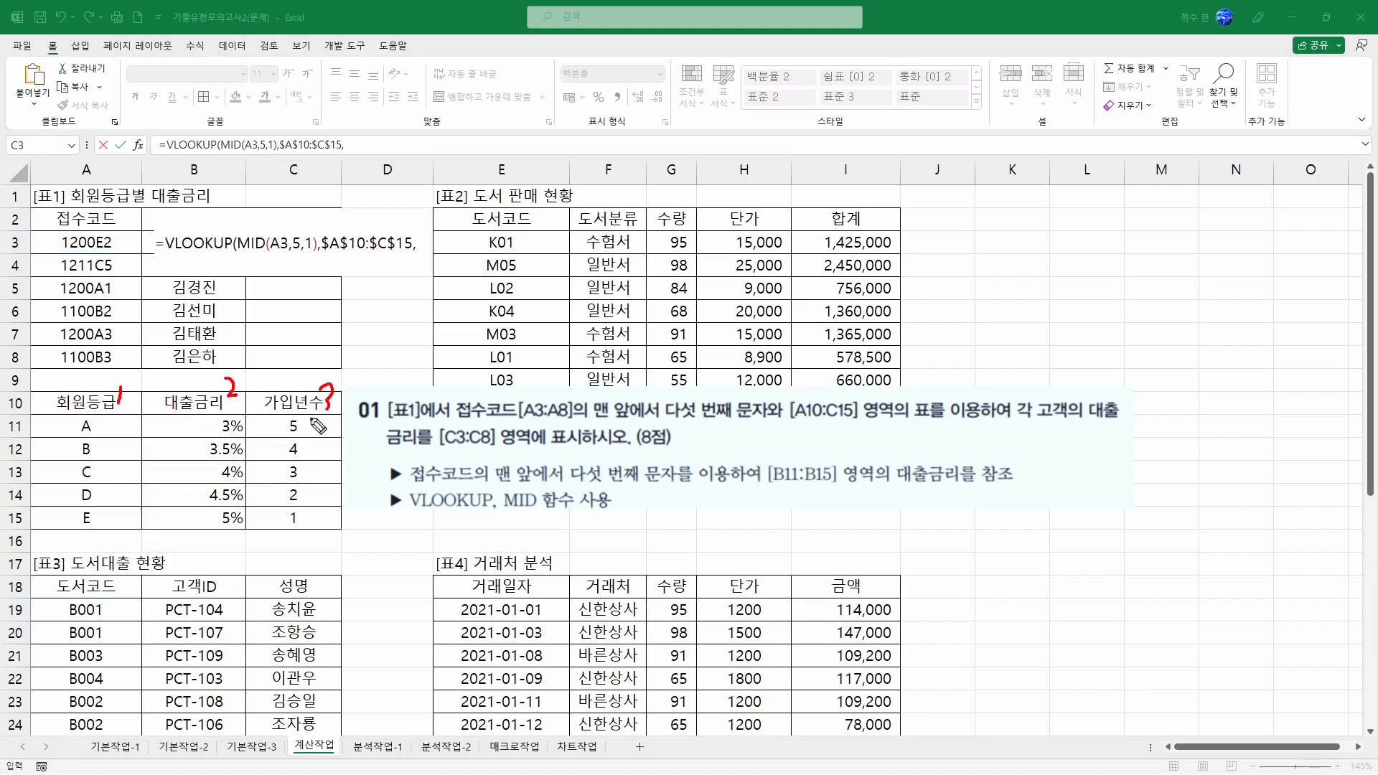
pyautogui.moveTo(162, 408)
pyautogui.mouseDown()
pyautogui.moveTo(240, 408)
pyautogui.moveTo(224, 372)
pyautogui.moveTo(244, 406)
pyautogui.mouseUp()
pyautogui.moveTo(424, 229)
pyautogui.mouseDown()
pyautogui.moveTo(445, 242)
pyautogui.moveTo(425, 267)
pyautogui.moveTo(454, 272)
pyautogui.mouseUp()
pyautogui.press('e')
pyautogui.press('Escape')
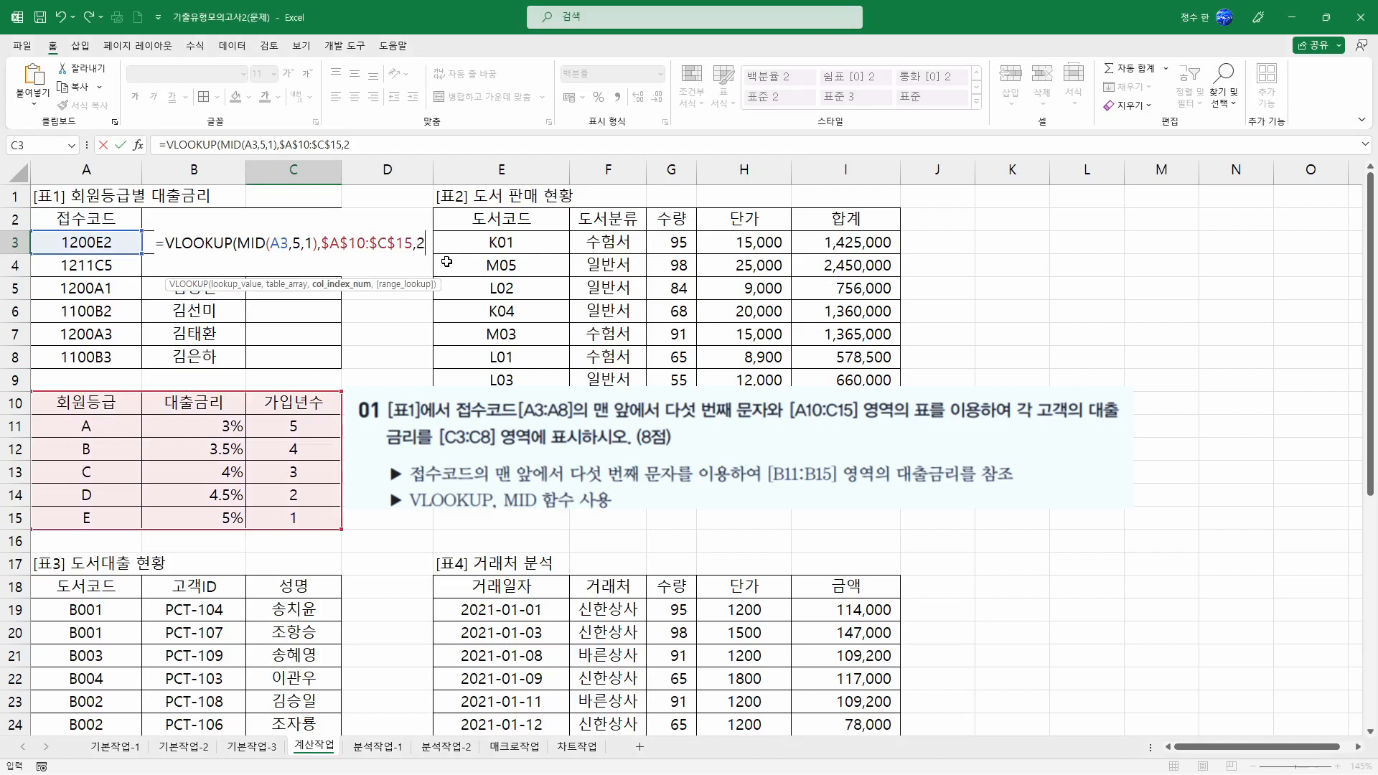
# Complete the VLOOKUP in C3 with column index 2 and the exact-match option FALSE.
pyautogui.write(',')
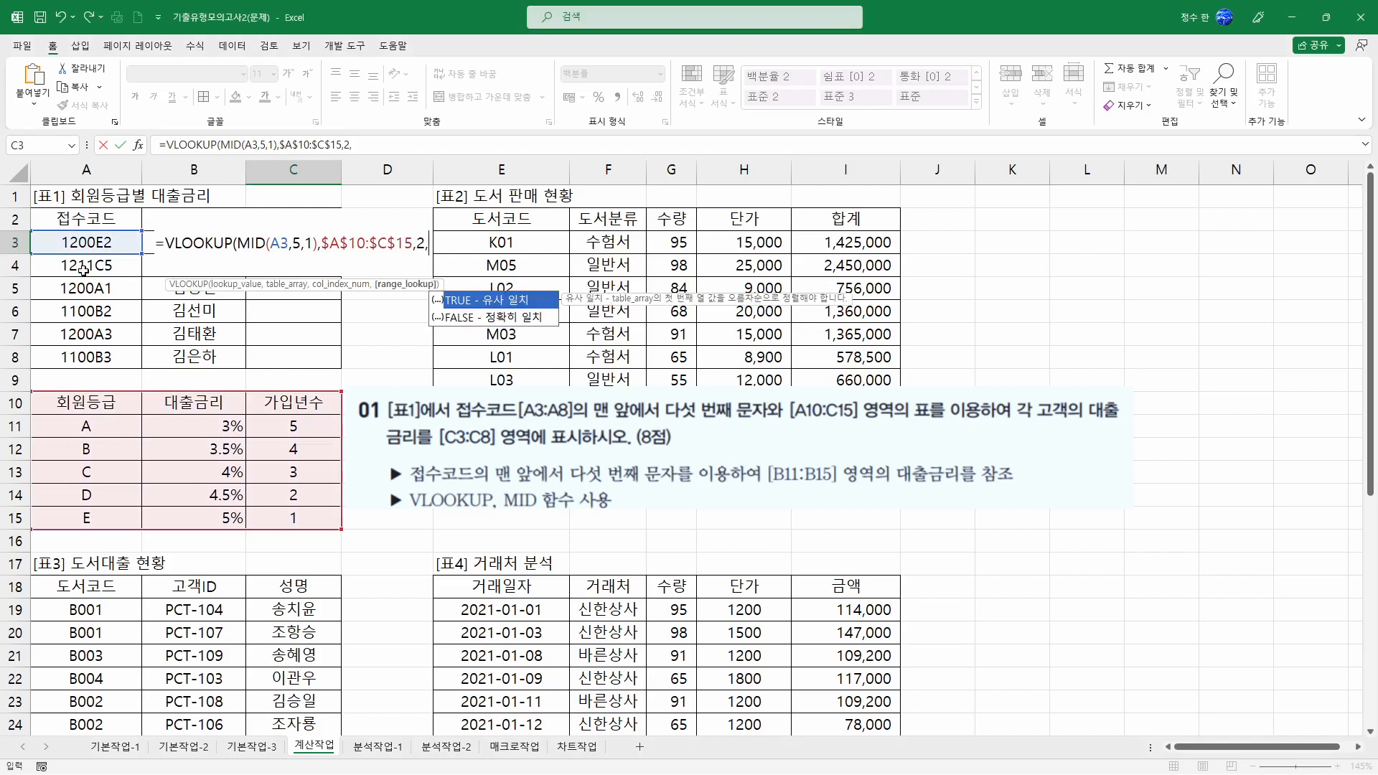
pyautogui.doubleClick(523, 320)
pyautogui.press('Up')
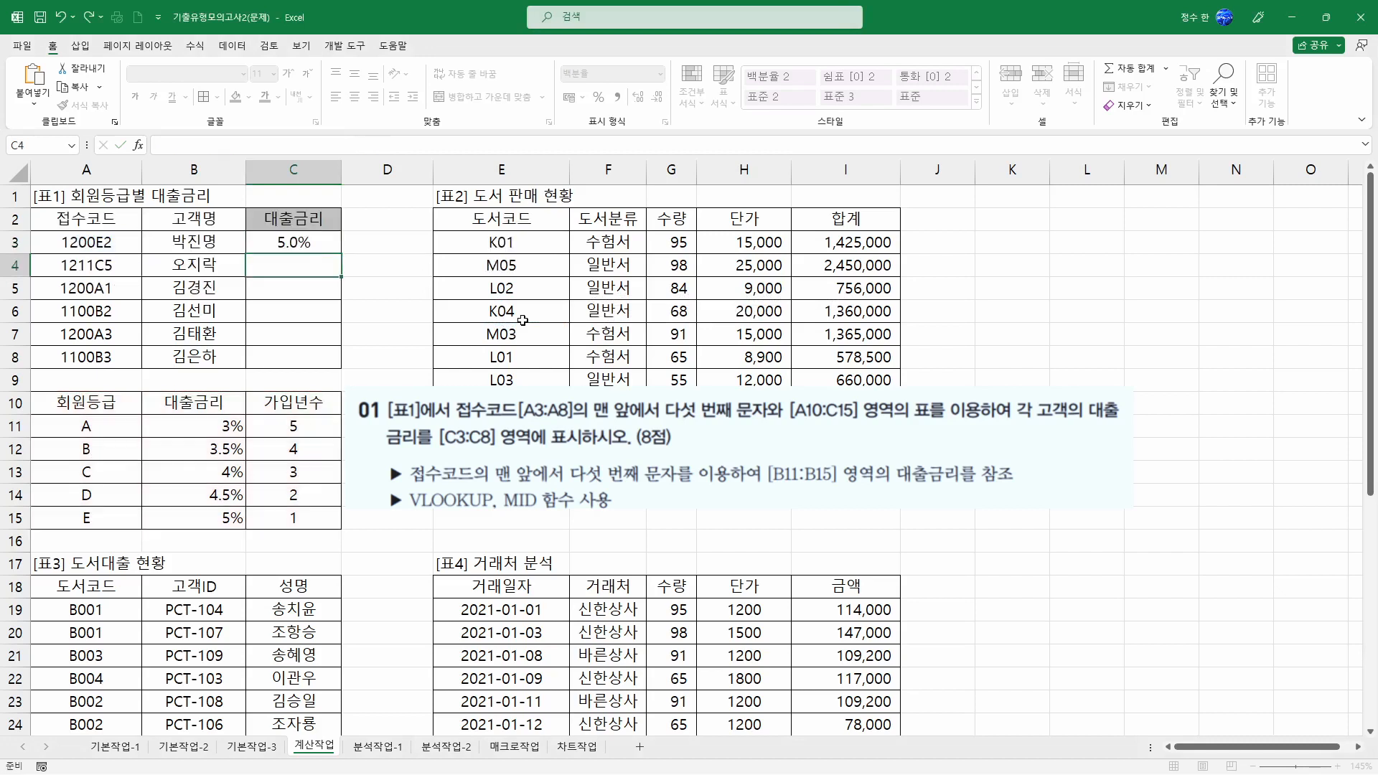
# Fill the C3 formula down through C8 and inspect the formulas in C3 and C4.
pyautogui.click(305, 243)
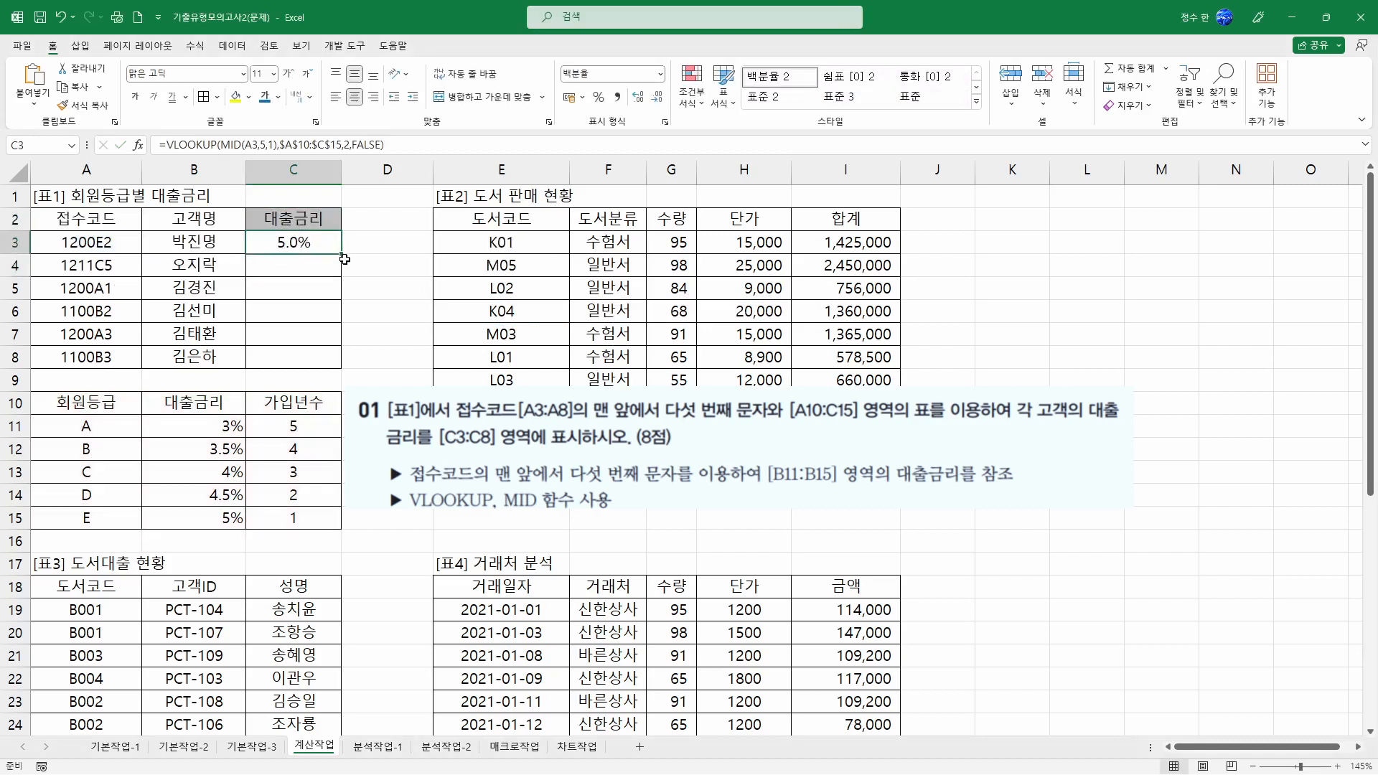
pyautogui.doubleClick(342, 254)
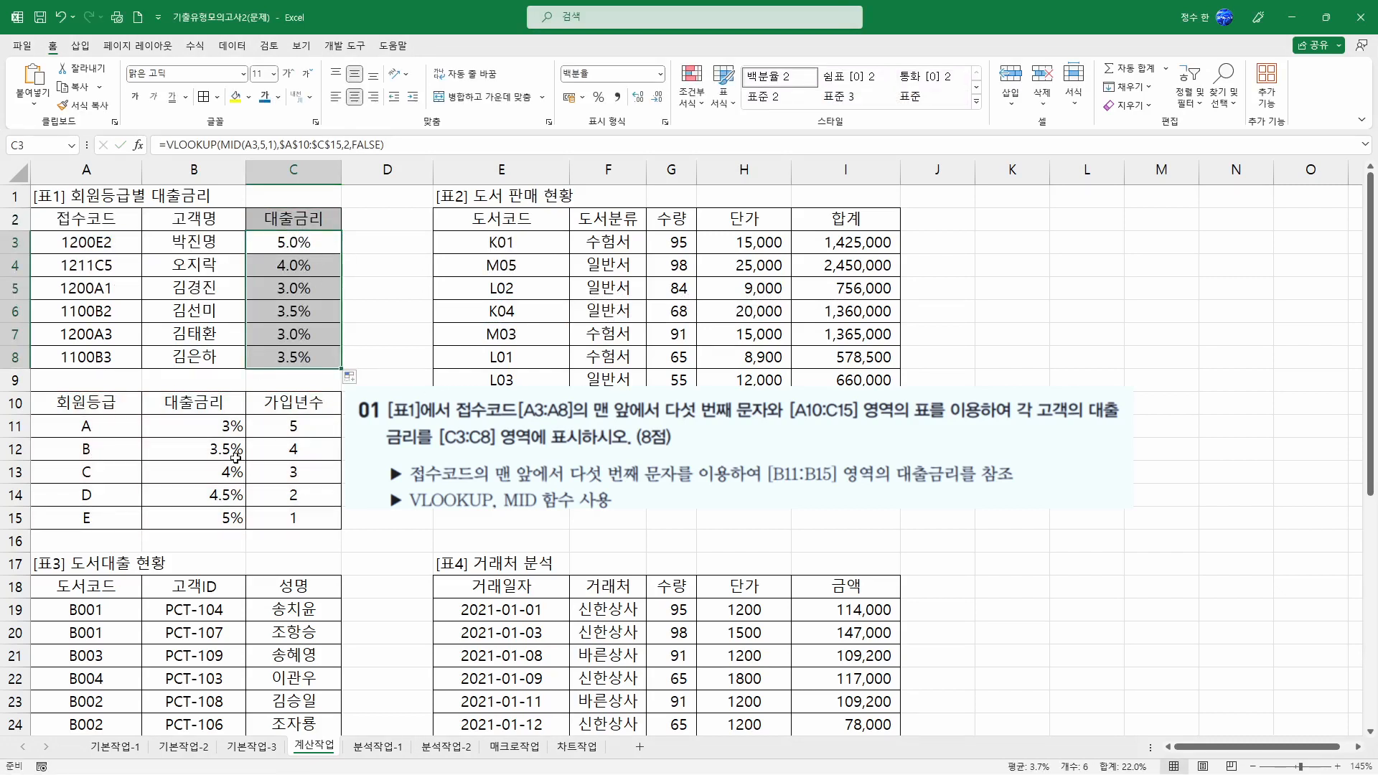
pyautogui.click(307, 244)
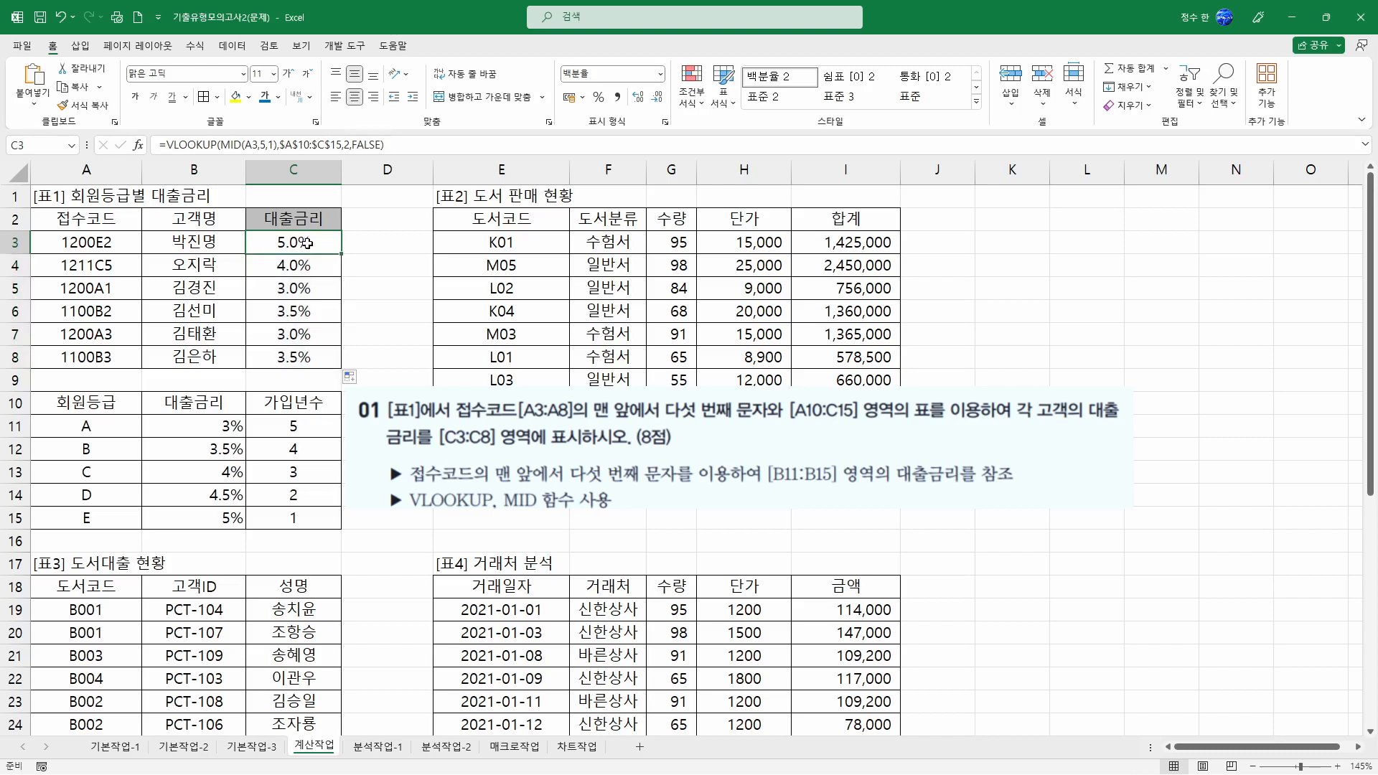
pyautogui.click(290, 259)
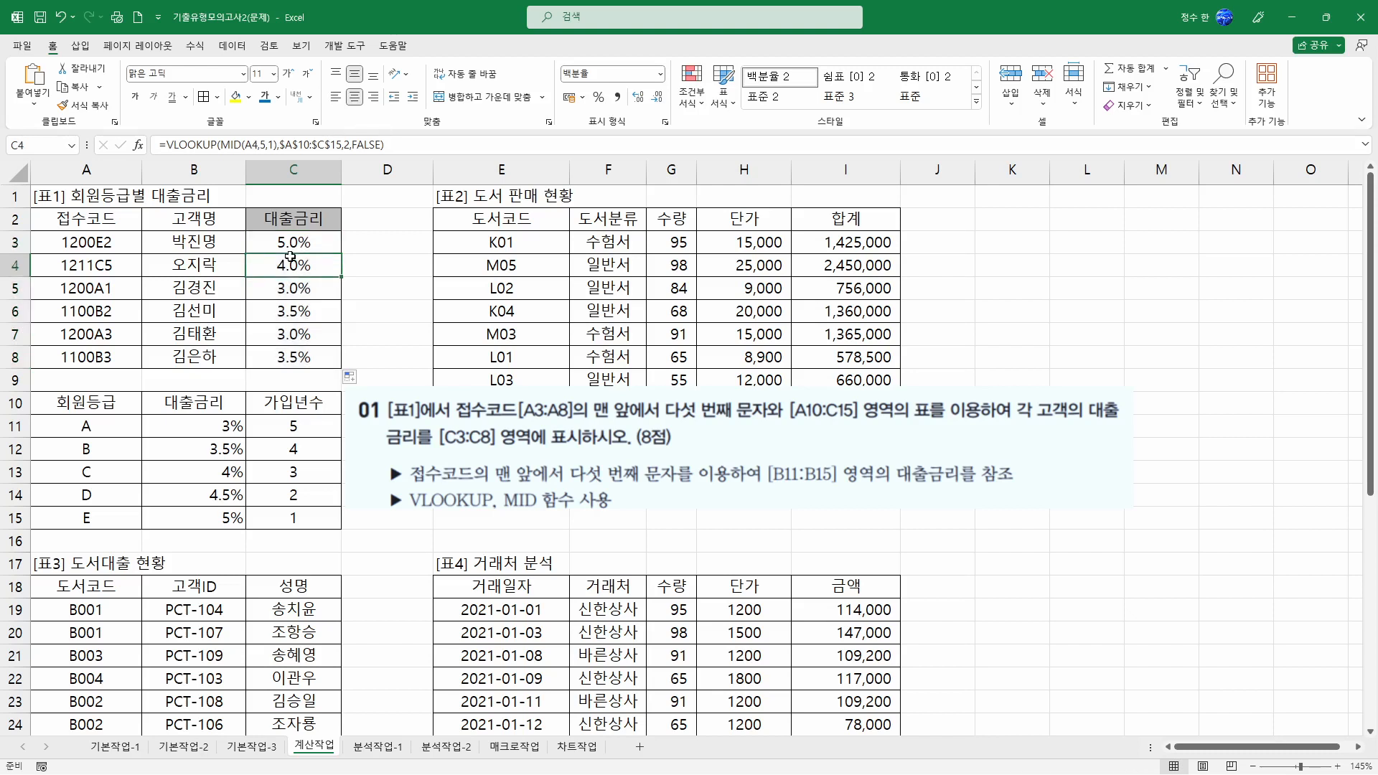
pyautogui.doubleClick(311, 243)
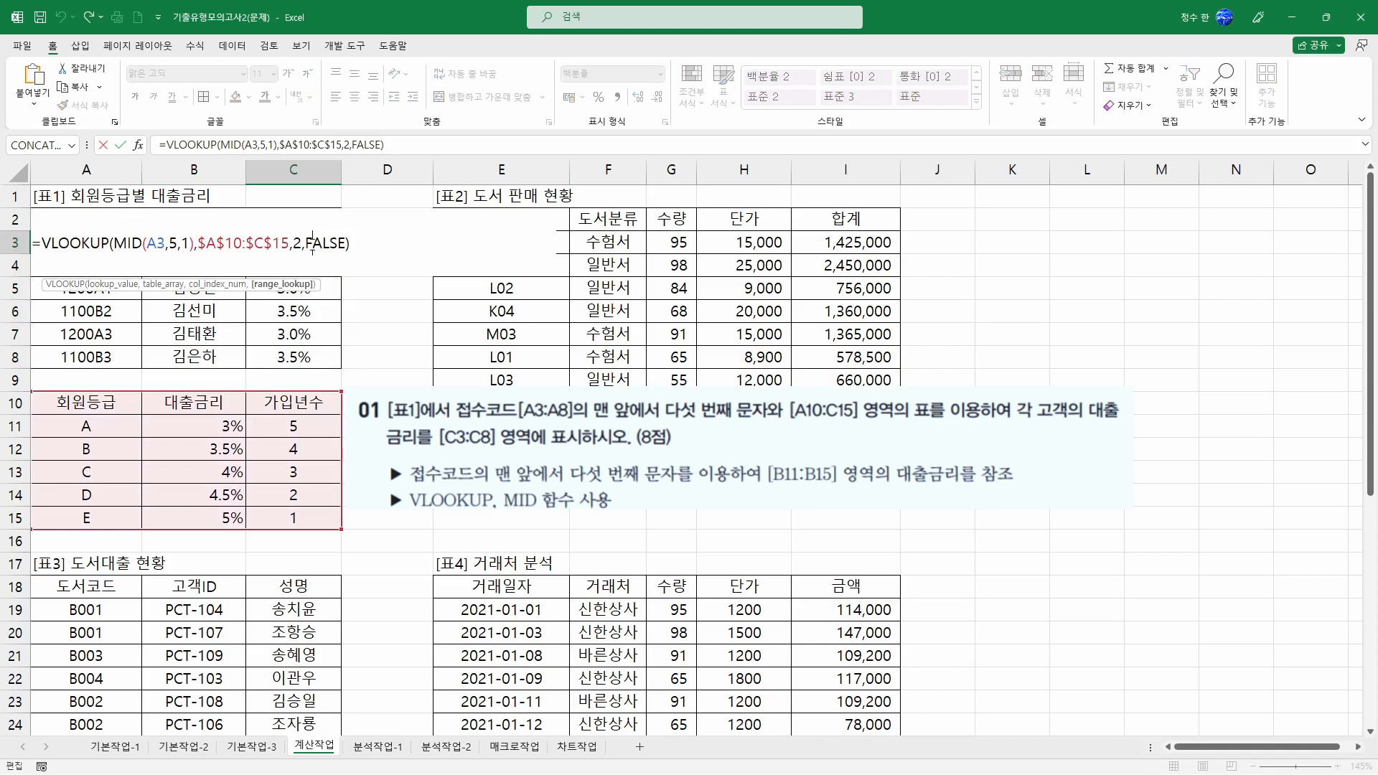
pyautogui.press('Escape')
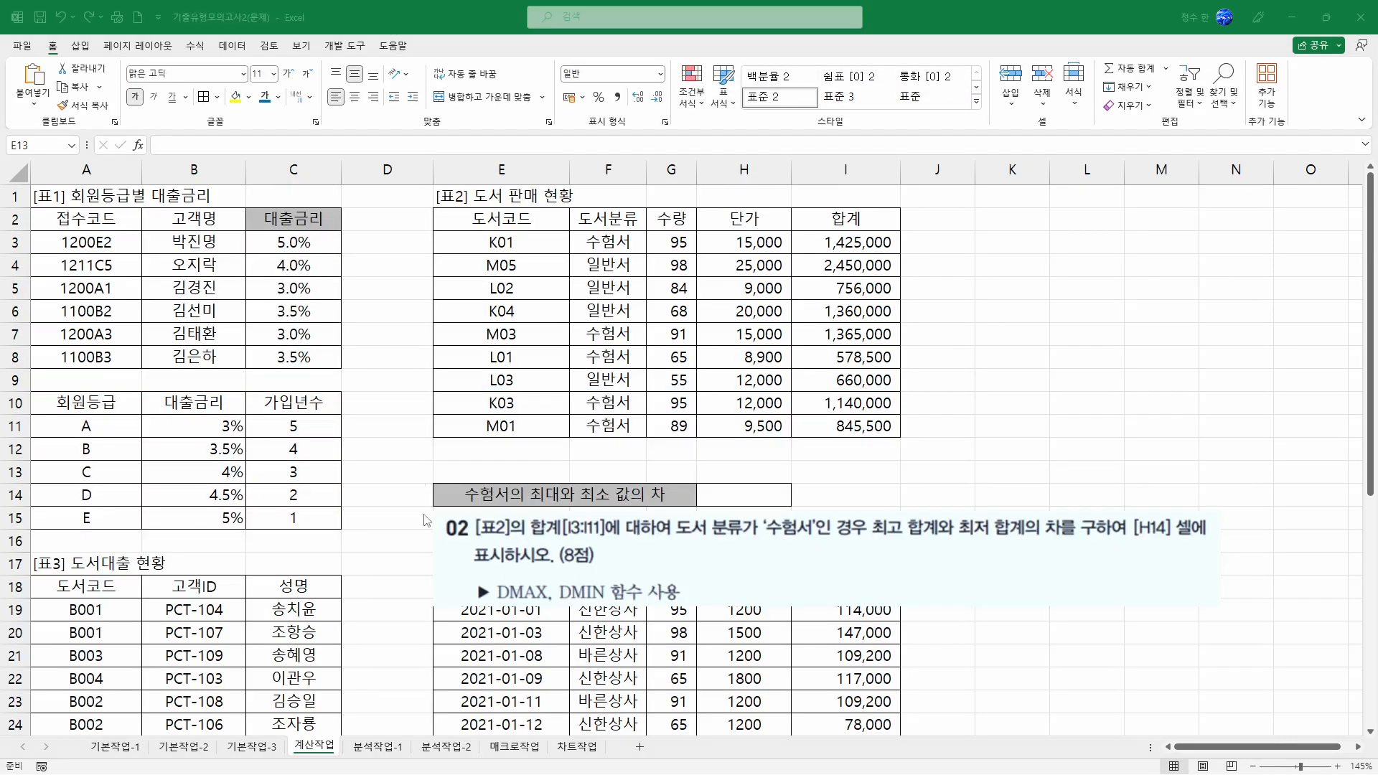
# Write the syntax note DMAX(표전체범위, 필드, 조건범위) in cell E13.
pyautogui.click(468, 465)
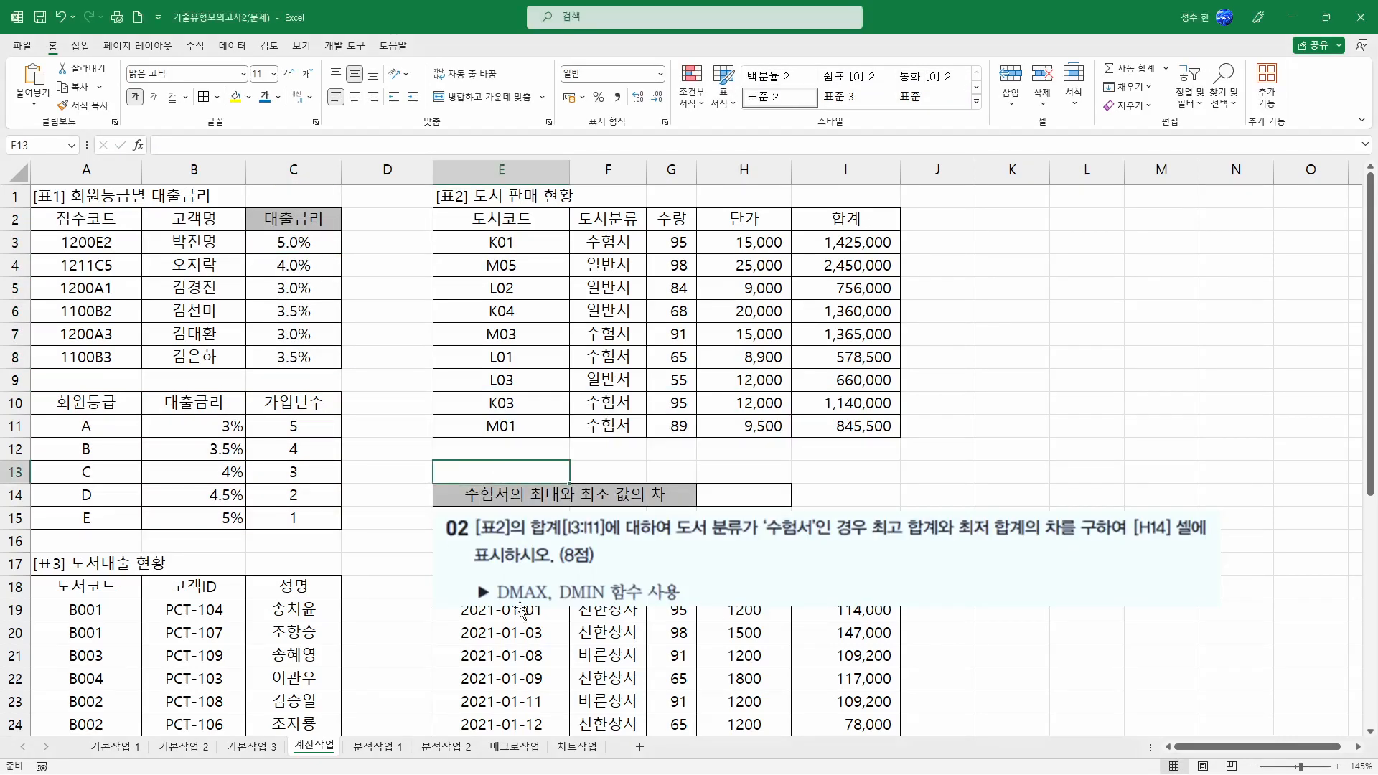
pyautogui.write('D')
pyautogui.write('MA')
pyautogui.write('X(')
pyautogui.write('표전첸')
pyautogui.write('범위,')
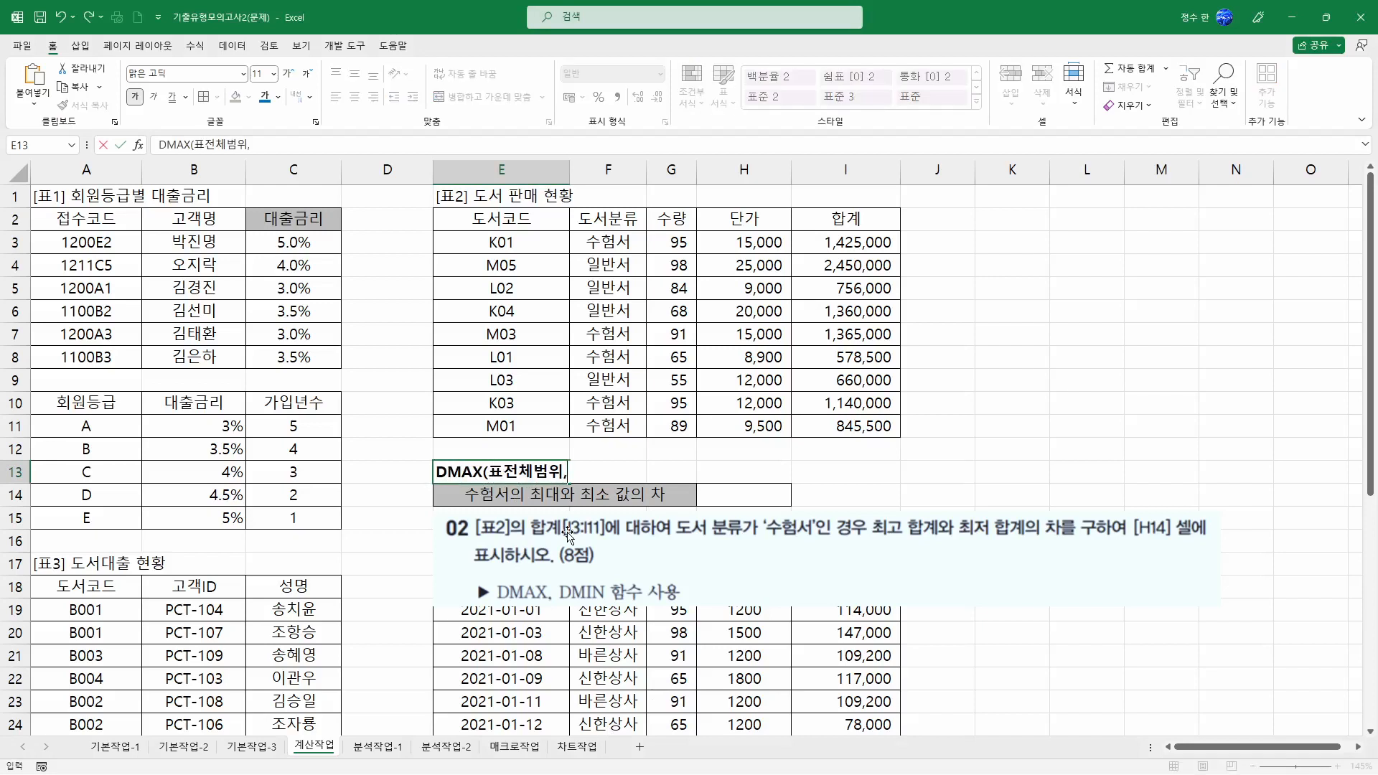
pyautogui.write(' 필드, 조건범위)')
pyautogui.press('Return')
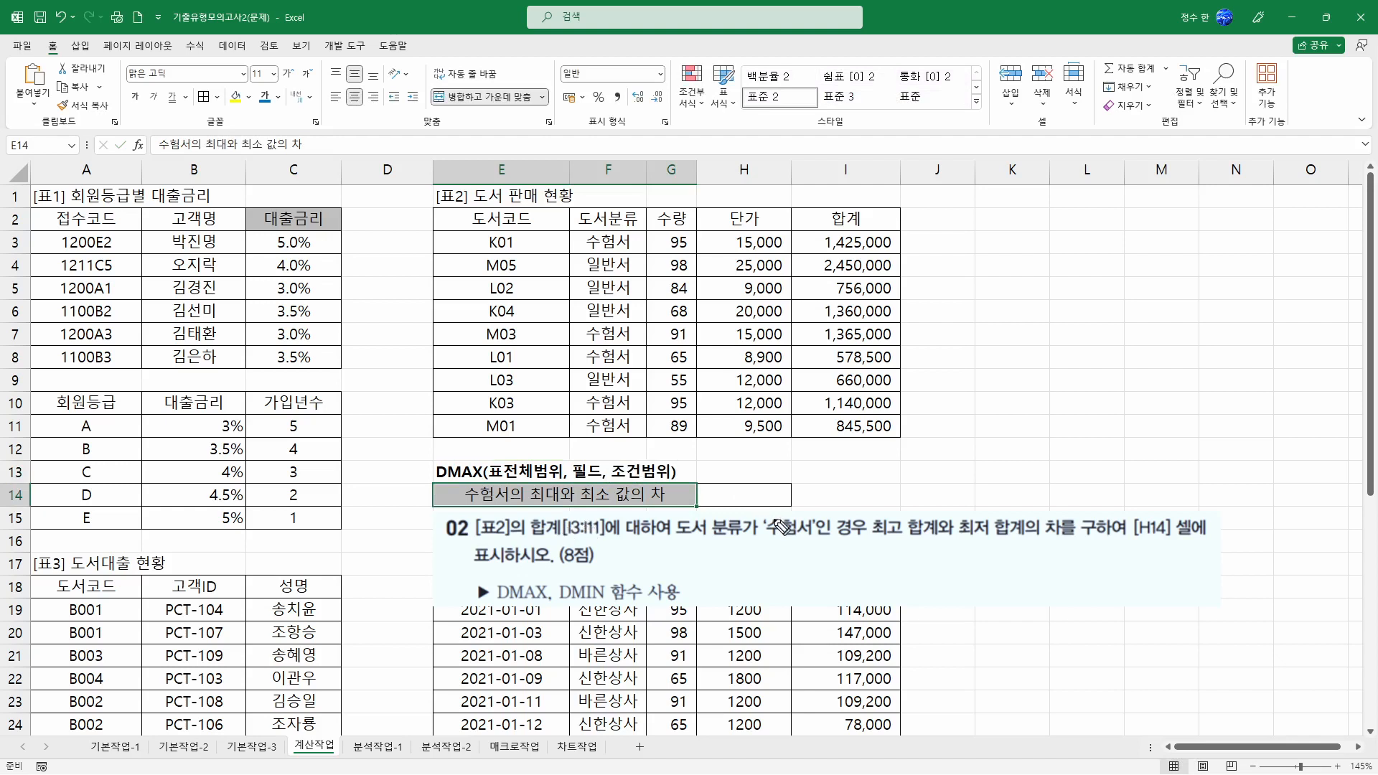
pyautogui.moveTo(711, 546)
pyautogui.mouseDown()
pyautogui.moveTo(816, 538)
pyautogui.moveTo(743, 569)
pyautogui.moveTo(795, 572)
pyautogui.mouseUp()
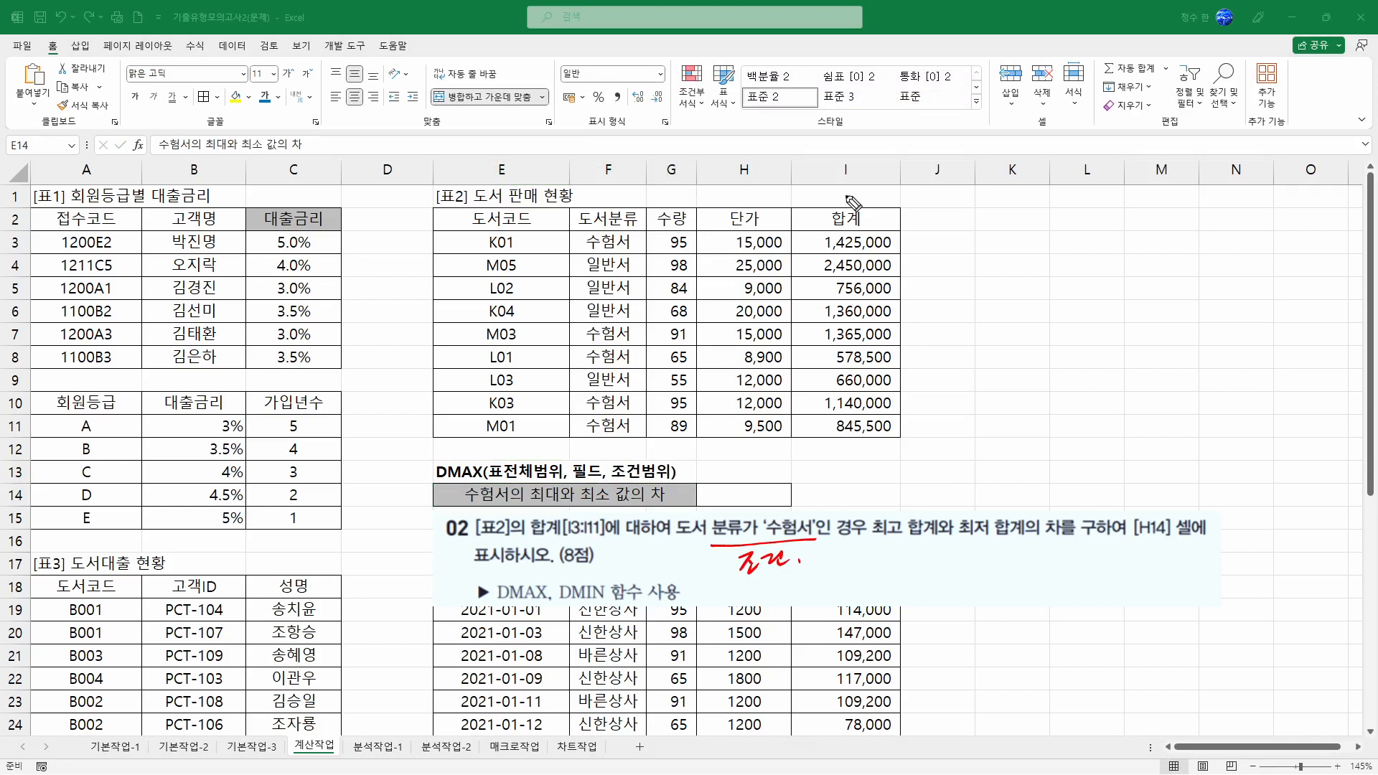
pyautogui.moveTo(903, 550)
pyautogui.mouseDown()
pyautogui.moveTo(933, 546)
pyautogui.moveTo(906, 563)
pyautogui.moveTo(933, 572)
pyautogui.moveTo(957, 560)
pyautogui.mouseUp()
pyautogui.click(959, 557)
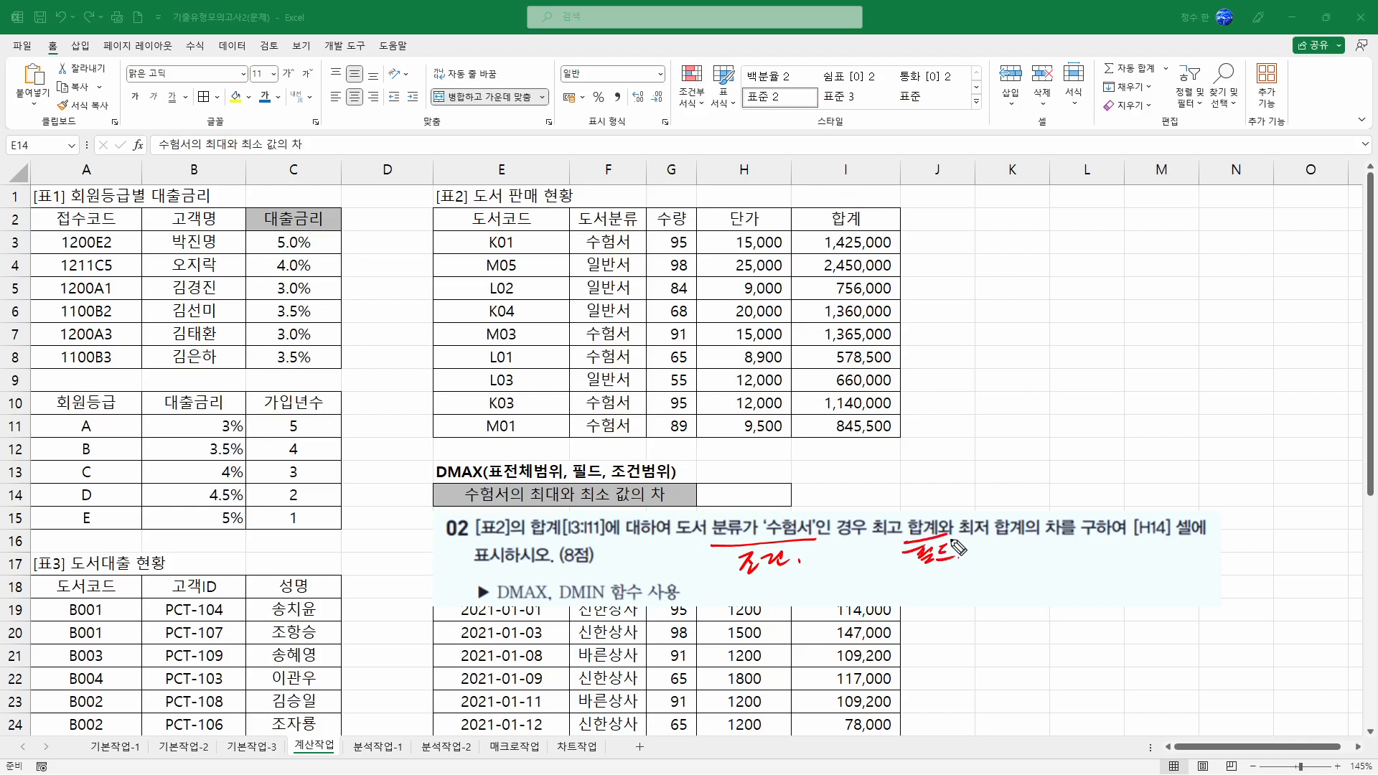
pyautogui.moveTo(911, 272); pyautogui.dragTo(914, 268)
pyautogui.moveTo(908, 380); pyautogui.dragTo(923, 375)
pyautogui.moveTo(1045, 551)
pyautogui.mouseDown()
pyautogui.moveTo(1057, 518)
pyautogui.moveTo(1041, 575)
pyautogui.mouseUp()
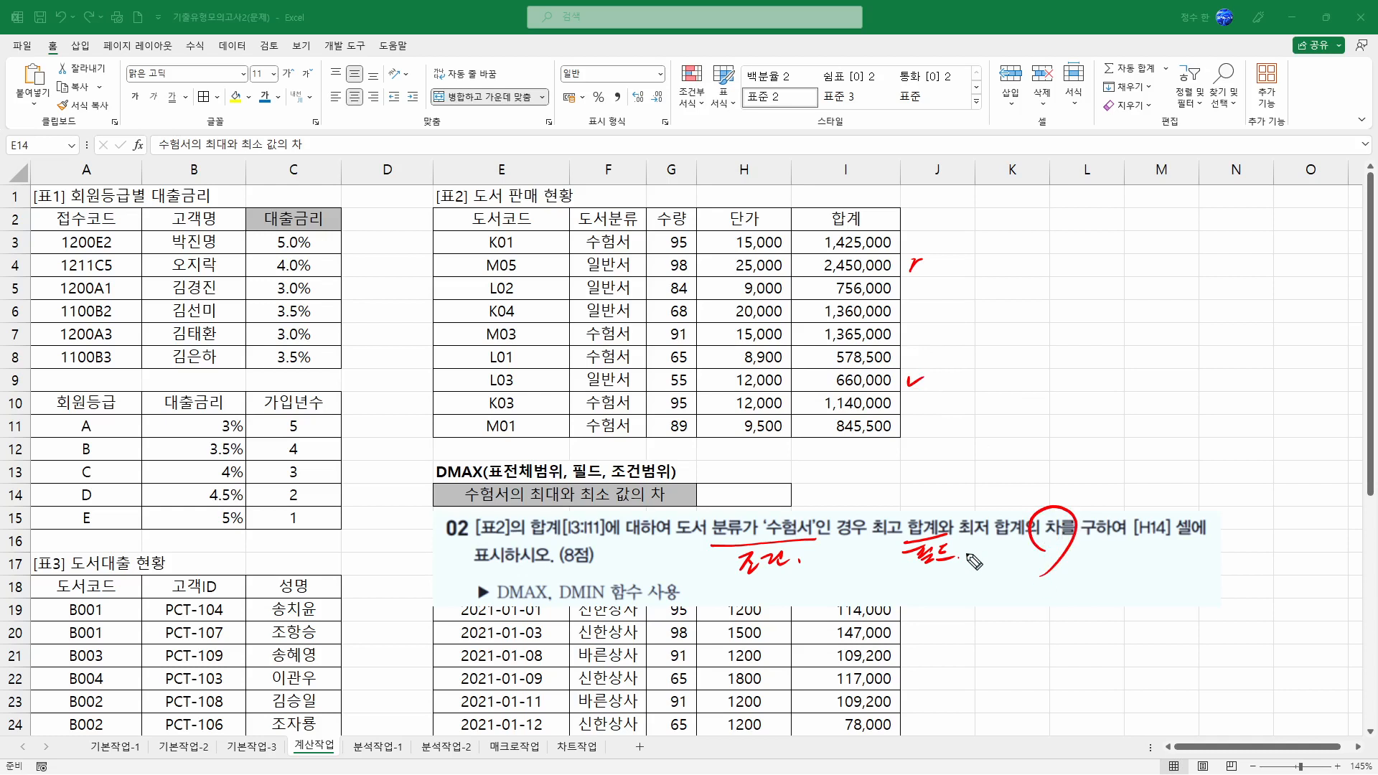
pyautogui.moveTo(547, 595); pyautogui.dragTo(567, 591)
pyautogui.press('Escape')
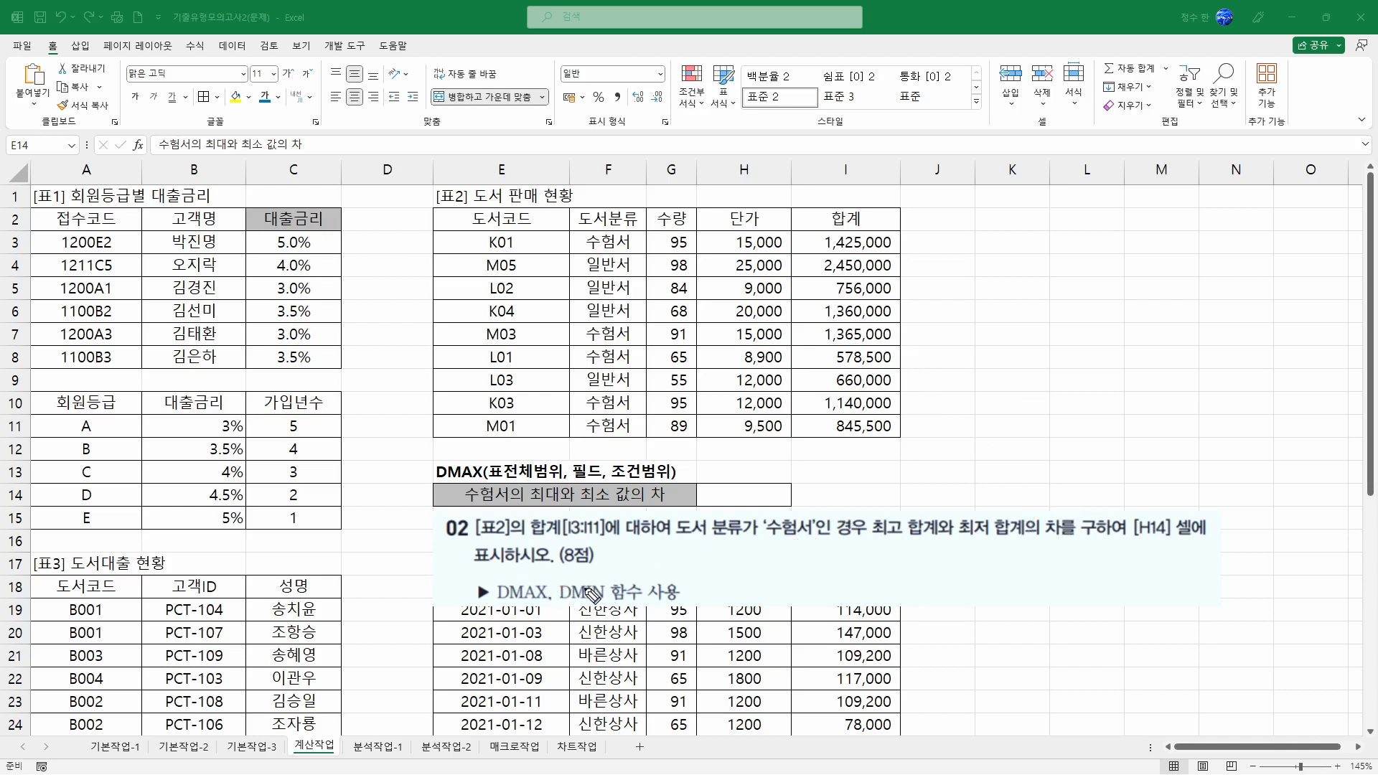
# Enter a DMAX formula in H14 with database E2:I11, field I2 and criteria range F2:F3.
pyautogui.click(763, 493)
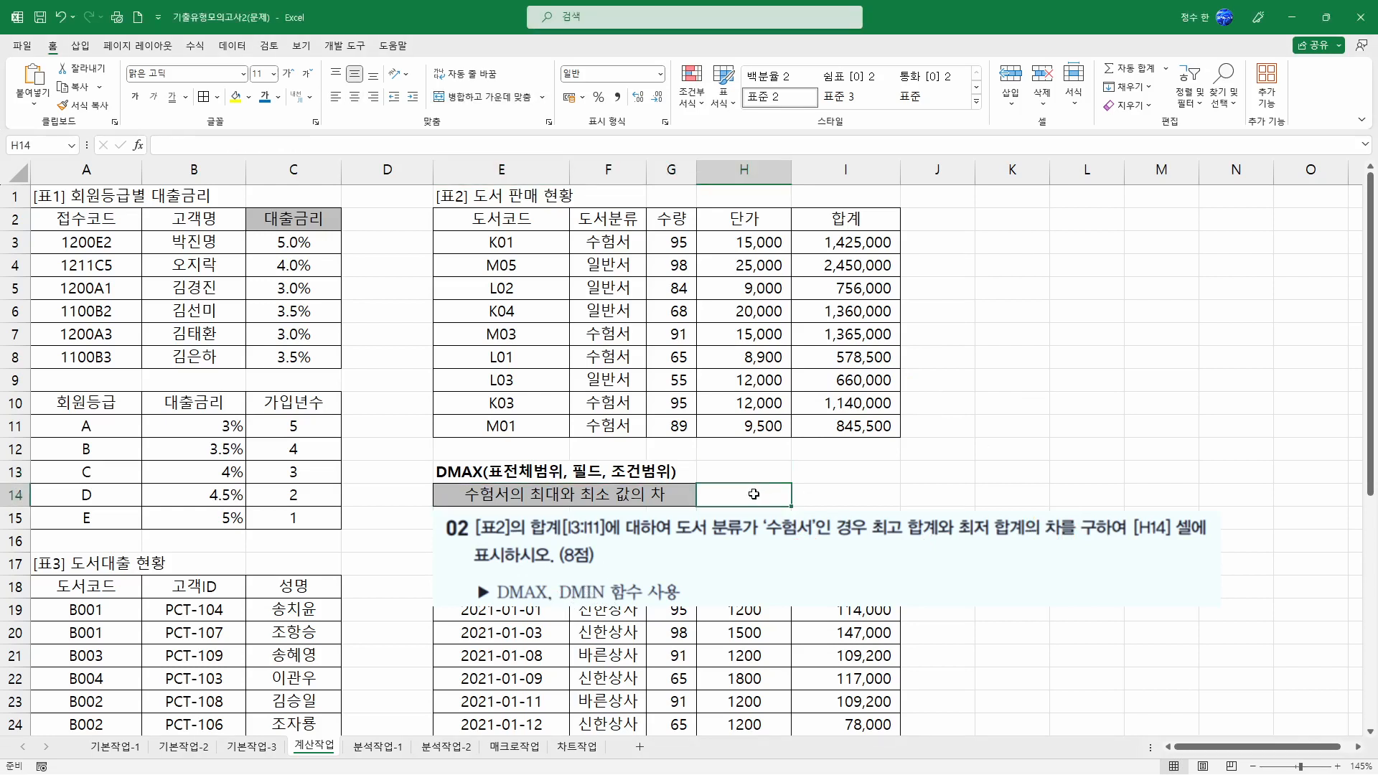
pyautogui.write('=DM')
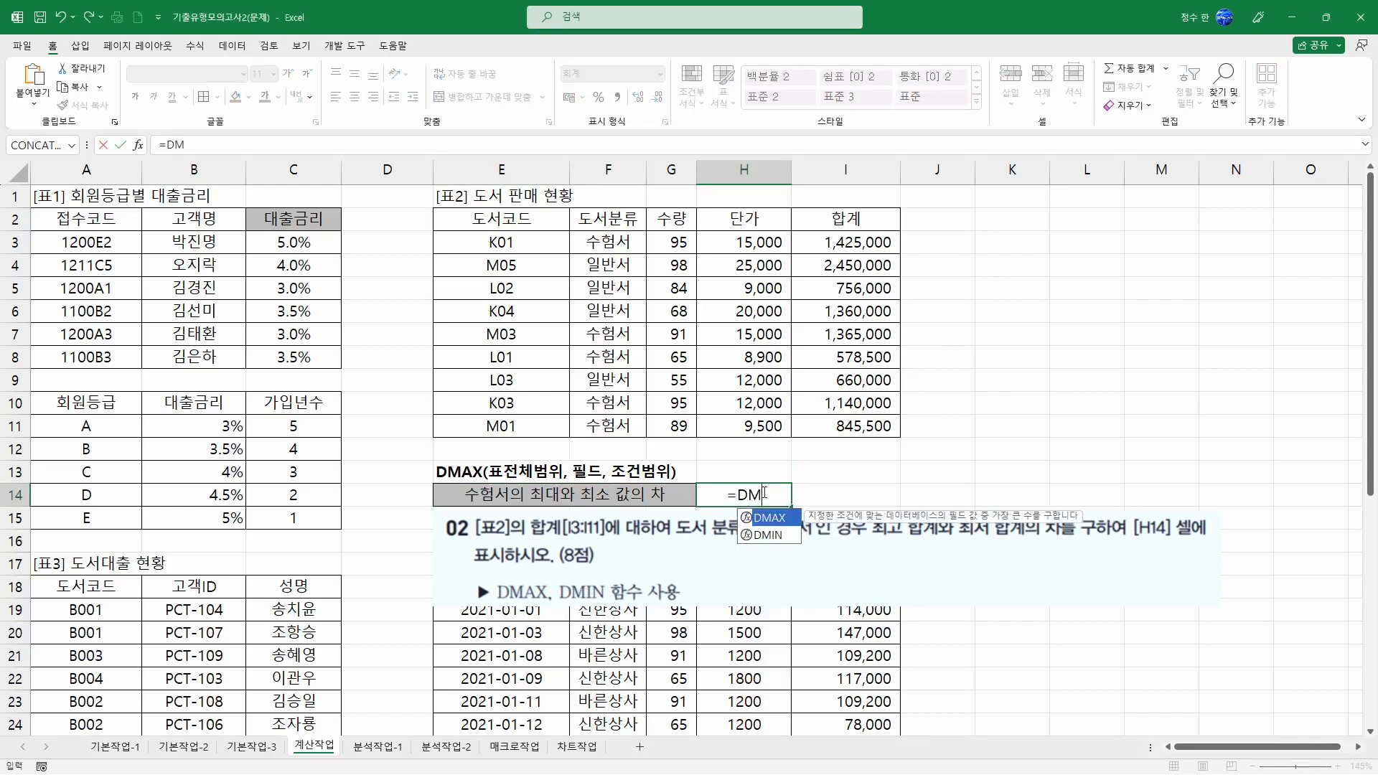
pyautogui.press('Tab')
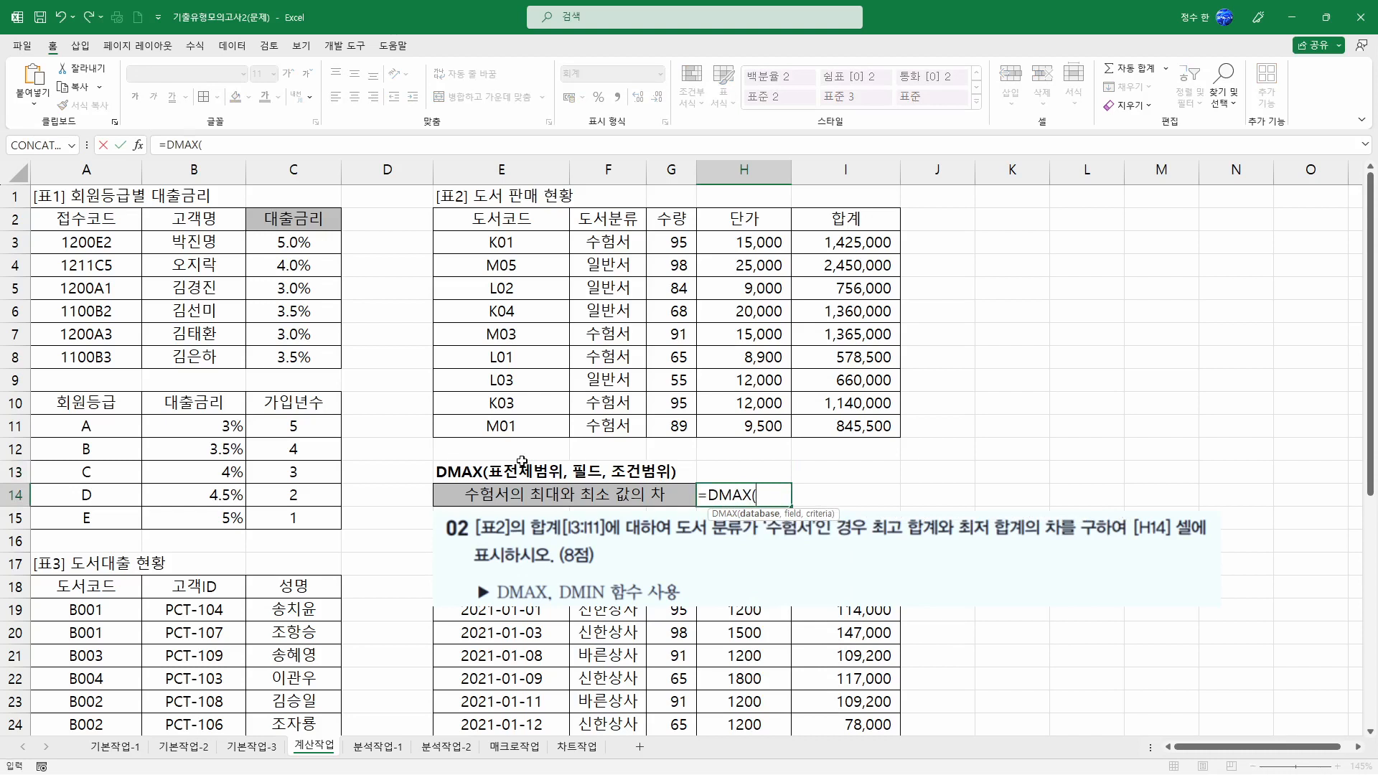
pyautogui.moveTo(503, 219); pyautogui.dragTo(847, 429)
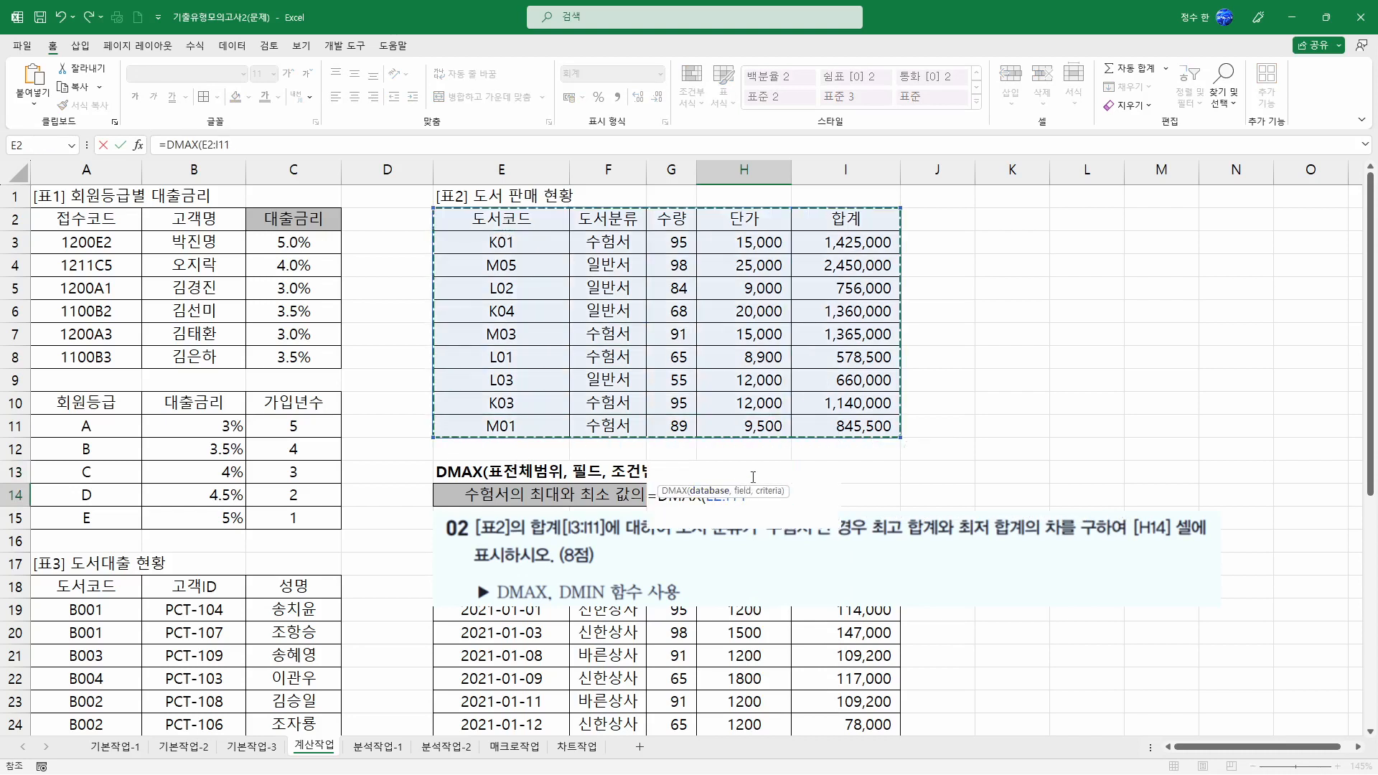
pyautogui.moveTo(758, 491); pyautogui.dragTo(760, 513)
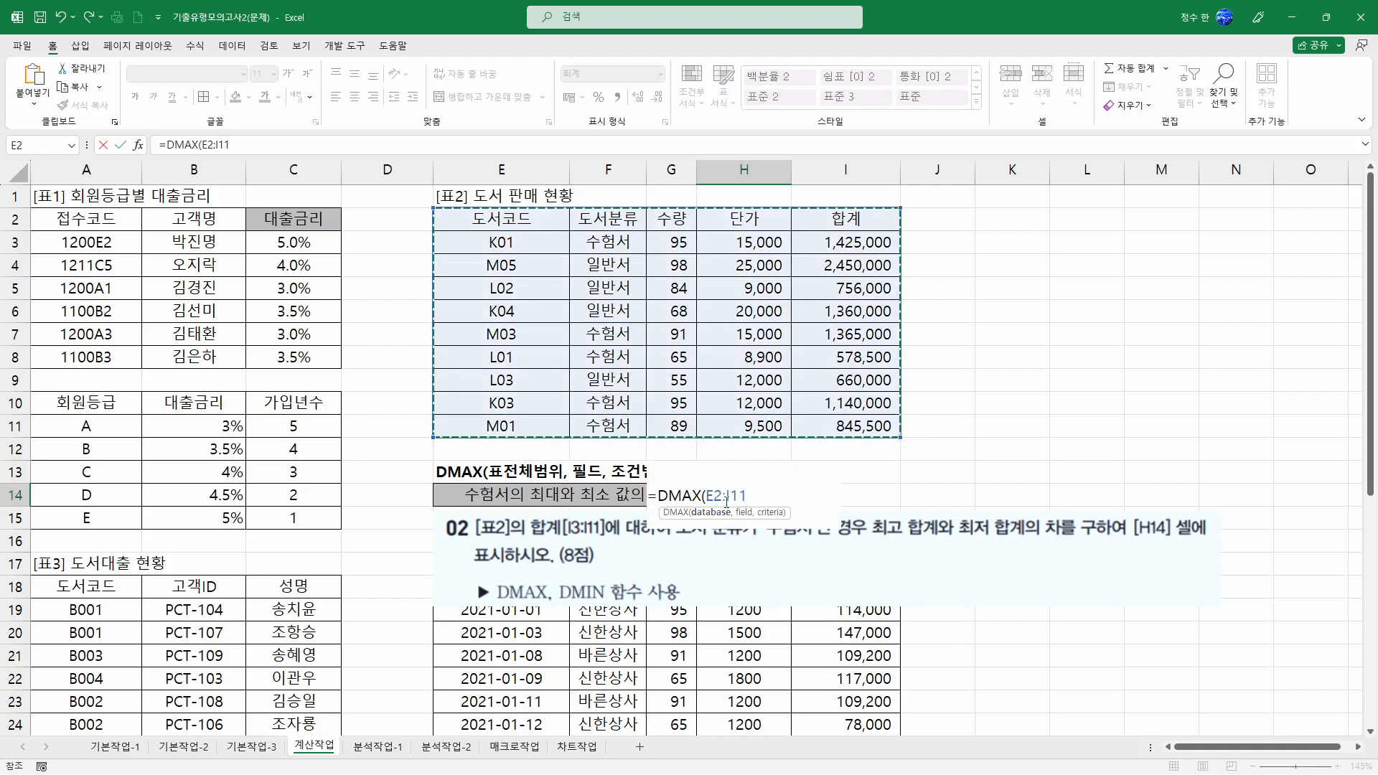
pyautogui.write(',')
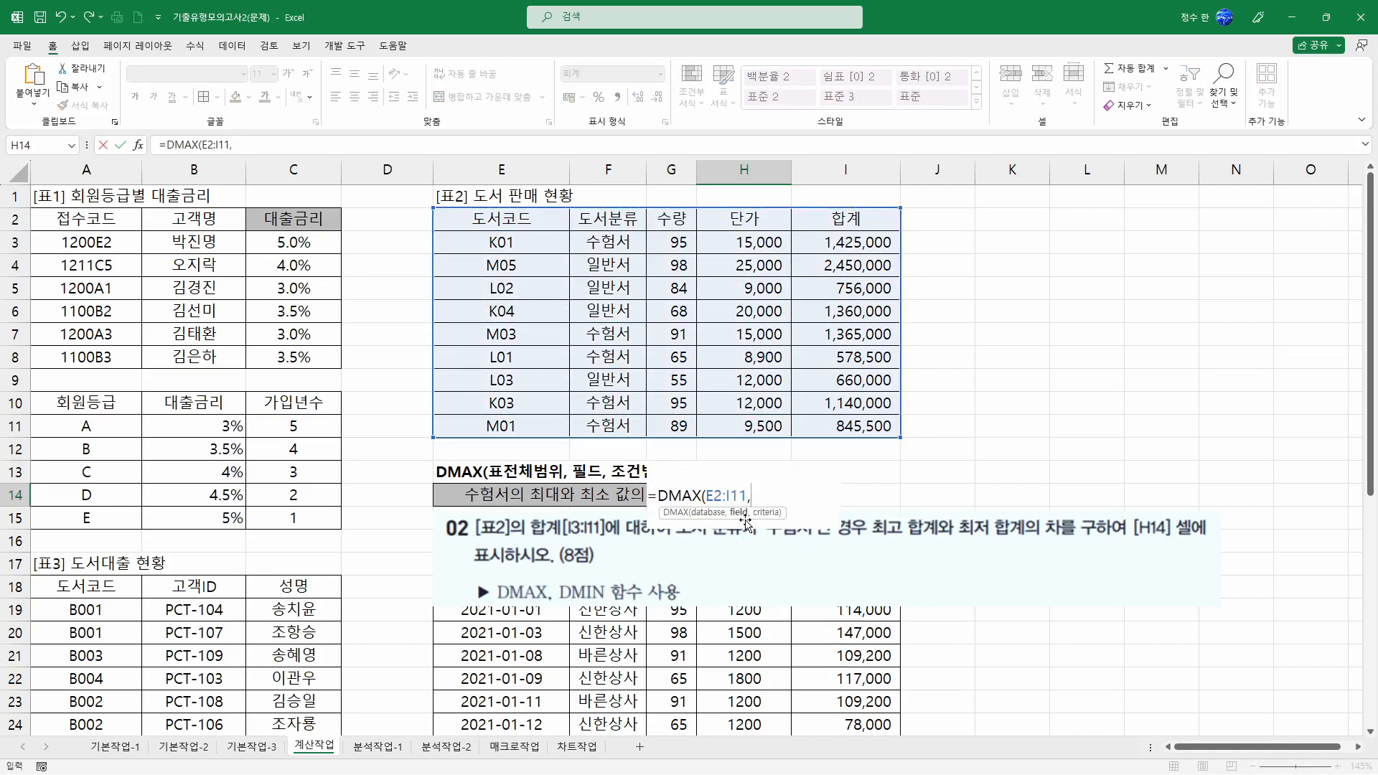
pyautogui.click(861, 220)
pyautogui.write(',')
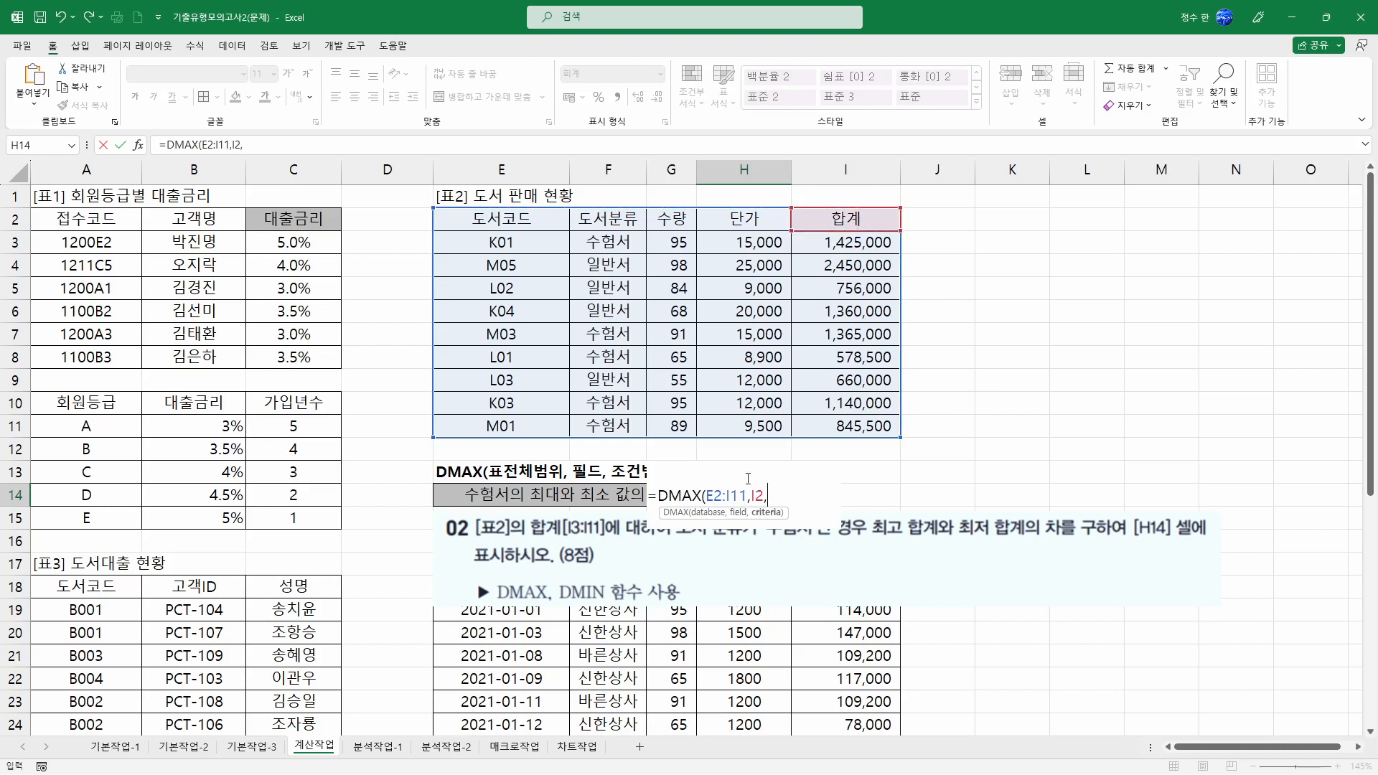
pyautogui.moveTo(630, 227); pyautogui.dragTo(624, 245)
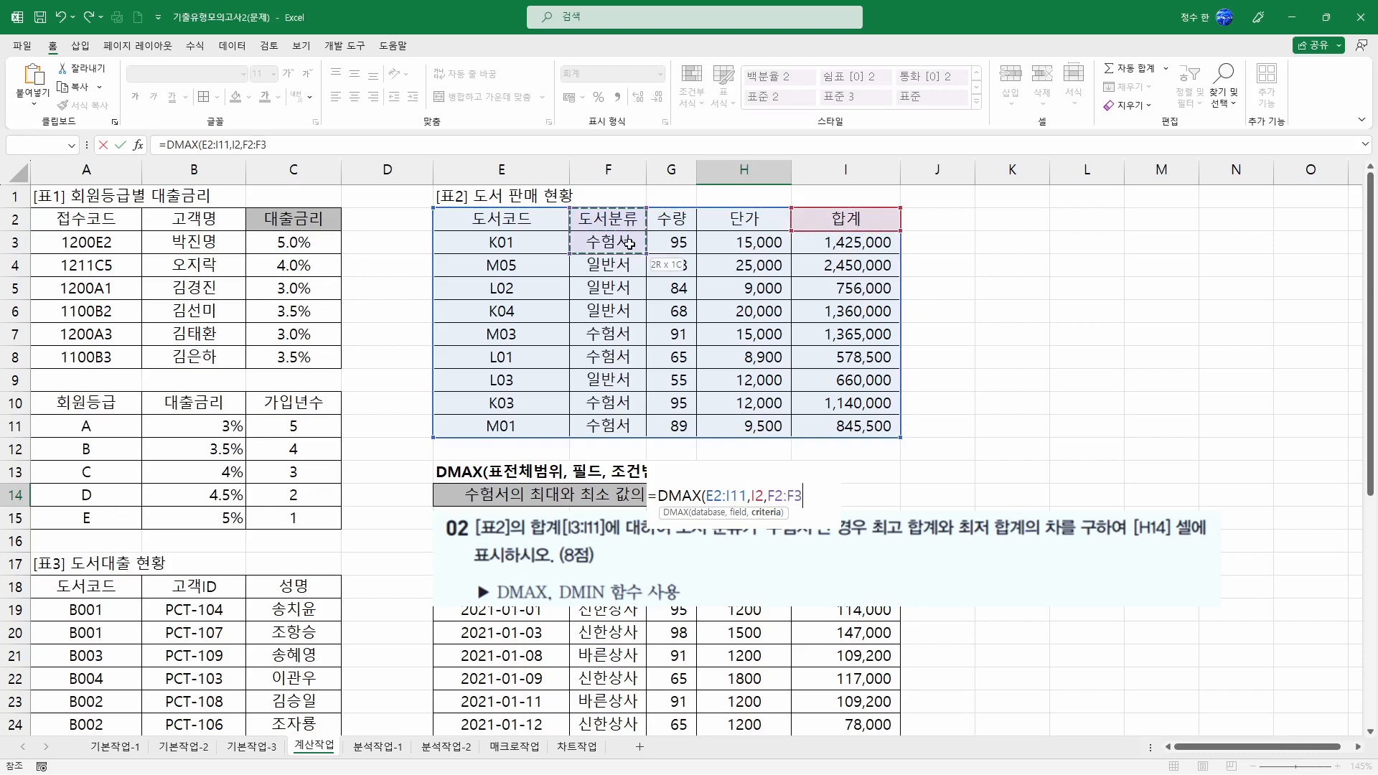
pyautogui.press('Return')
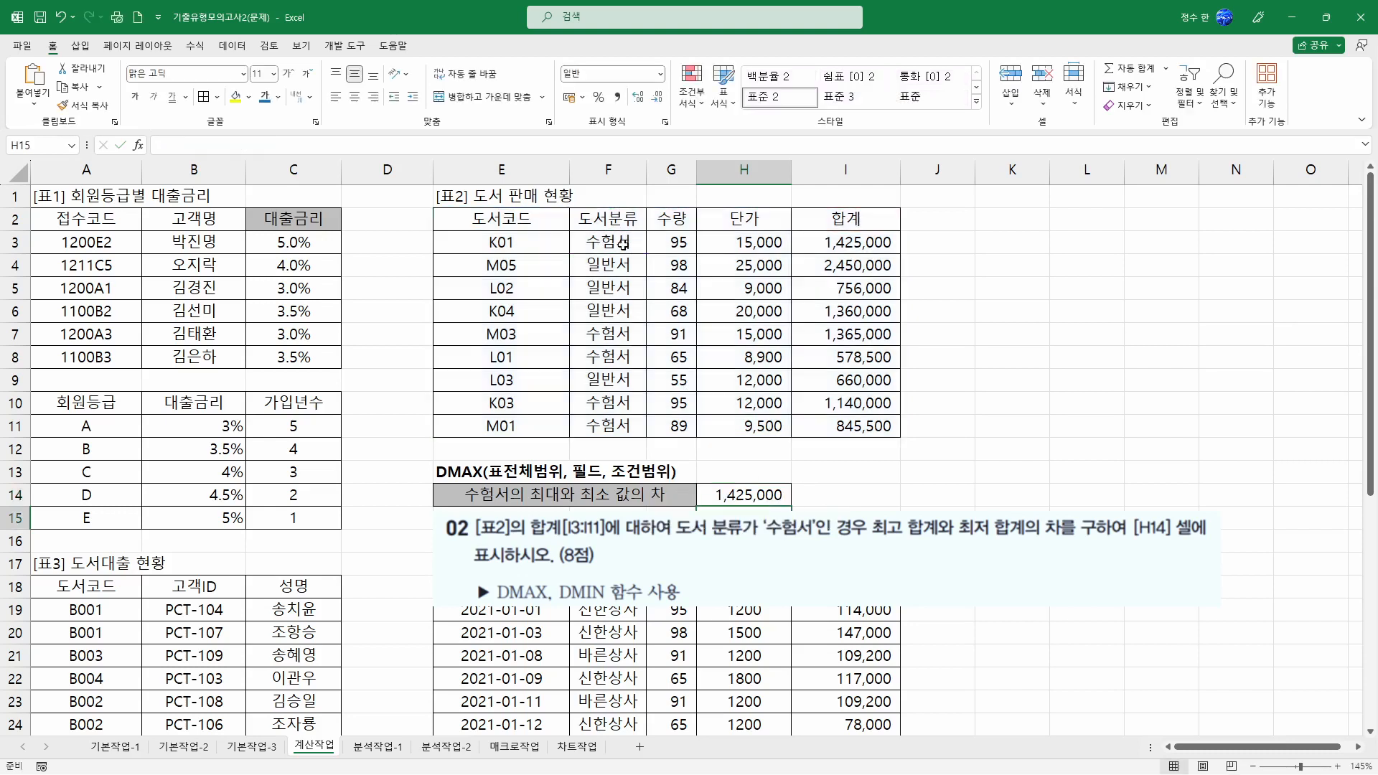
pyautogui.press('Up')
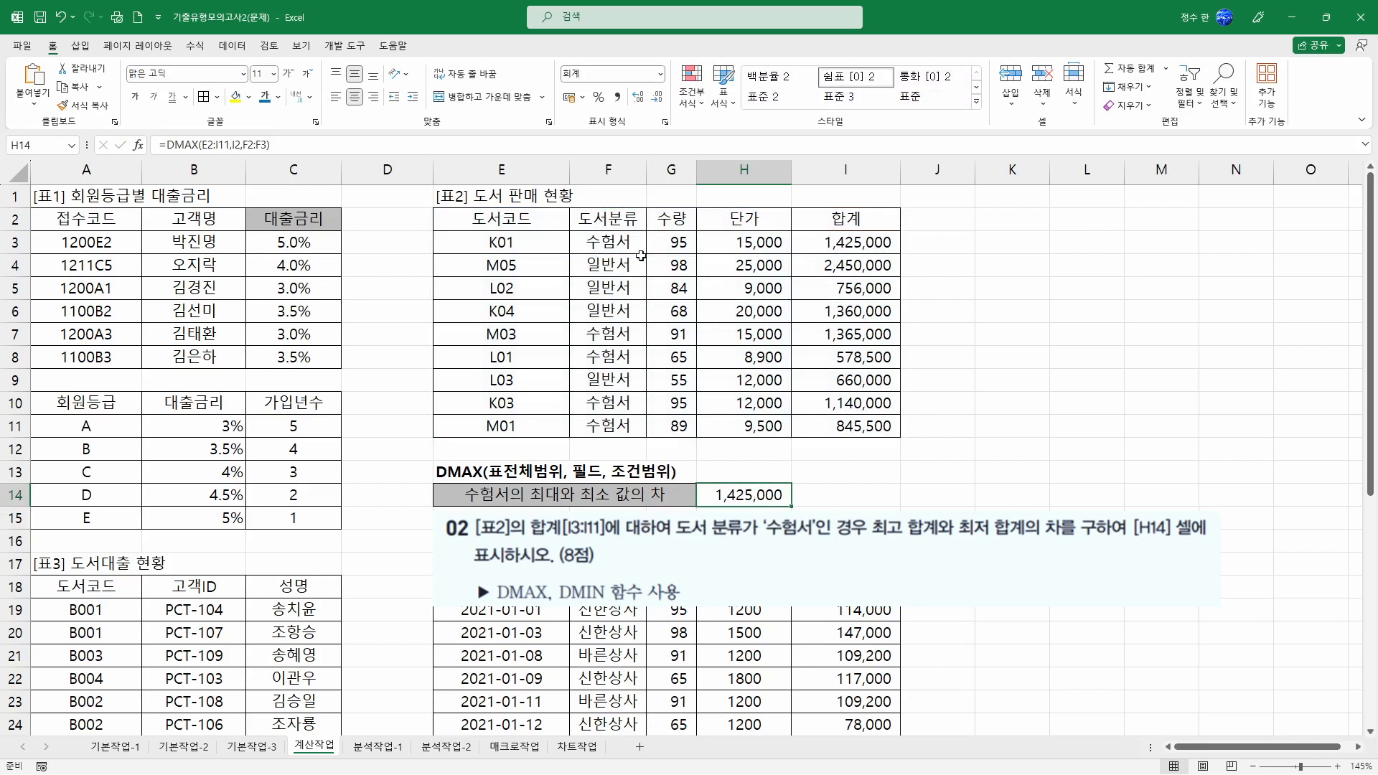
# Examine the 합계 values of the 수험서 rows in 표2 to check the DMAX result.
pyautogui.click(871, 288)
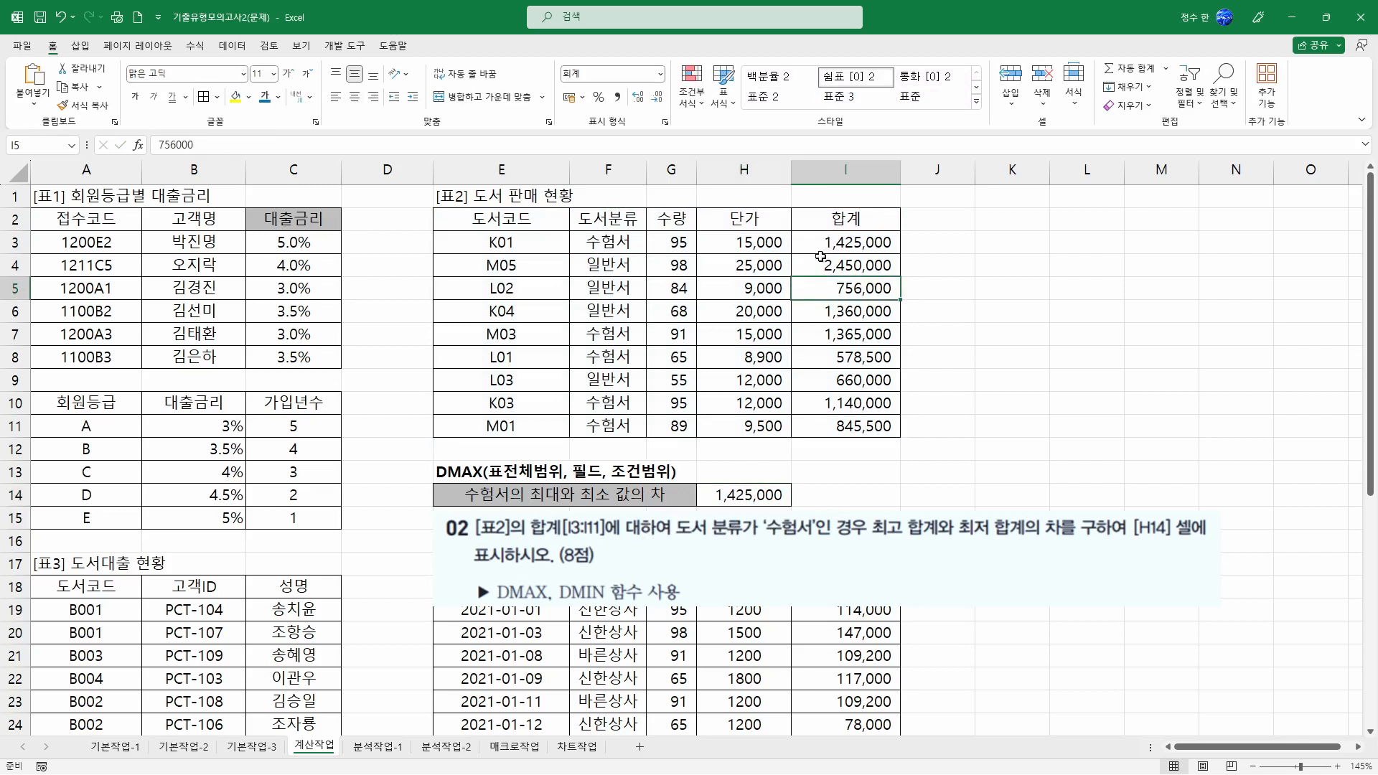
pyautogui.click(848, 245)
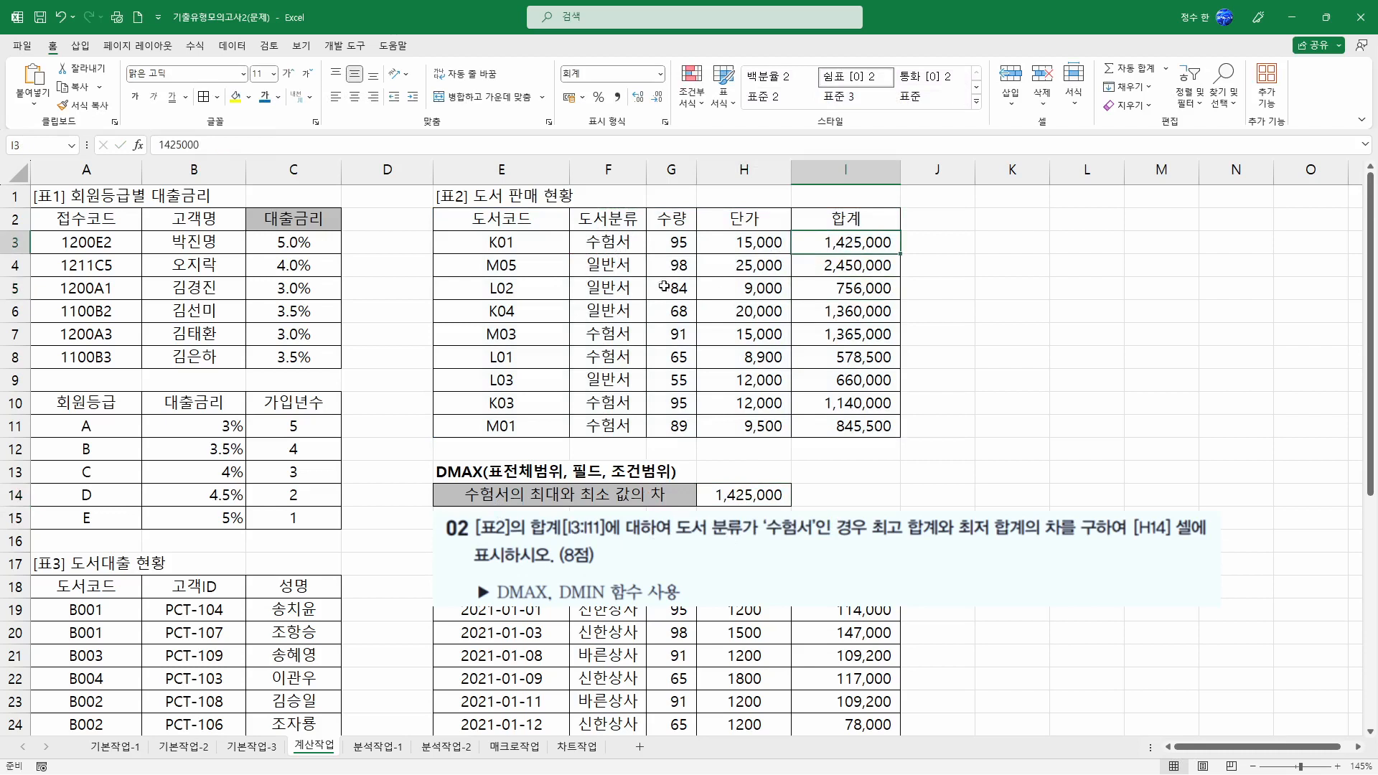
pyautogui.keyDown('ctrl'); pyautogui.click(852, 332); pyautogui.keyUp('ctrl')
pyautogui.keyDown('ctrl'); pyautogui.click(837, 353); pyautogui.keyUp('ctrl')
pyautogui.keyDown('ctrl'); pyautogui.click(842, 407); pyautogui.keyUp('ctrl')
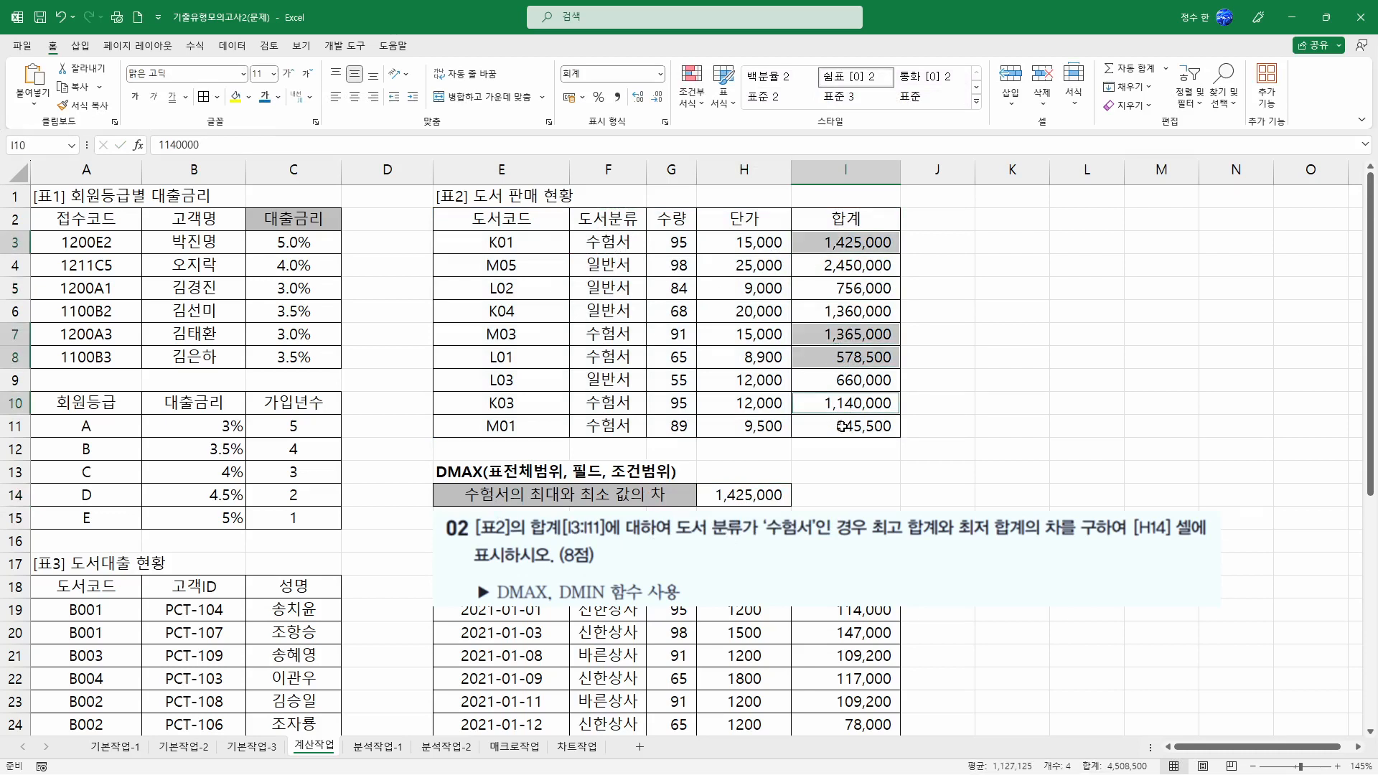
pyautogui.keyDown('ctrl'); pyautogui.click(845, 423); pyautogui.keyUp('ctrl')
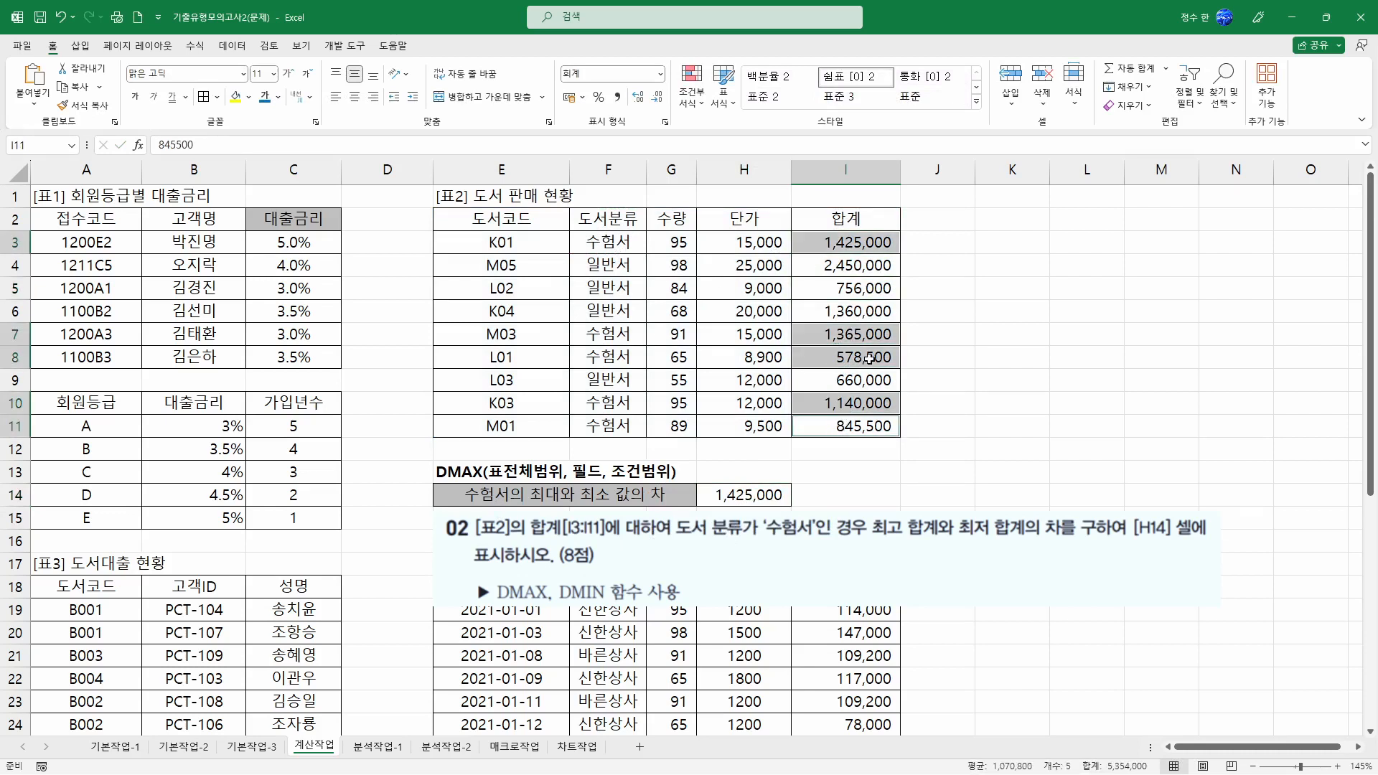
pyautogui.click(869, 250)
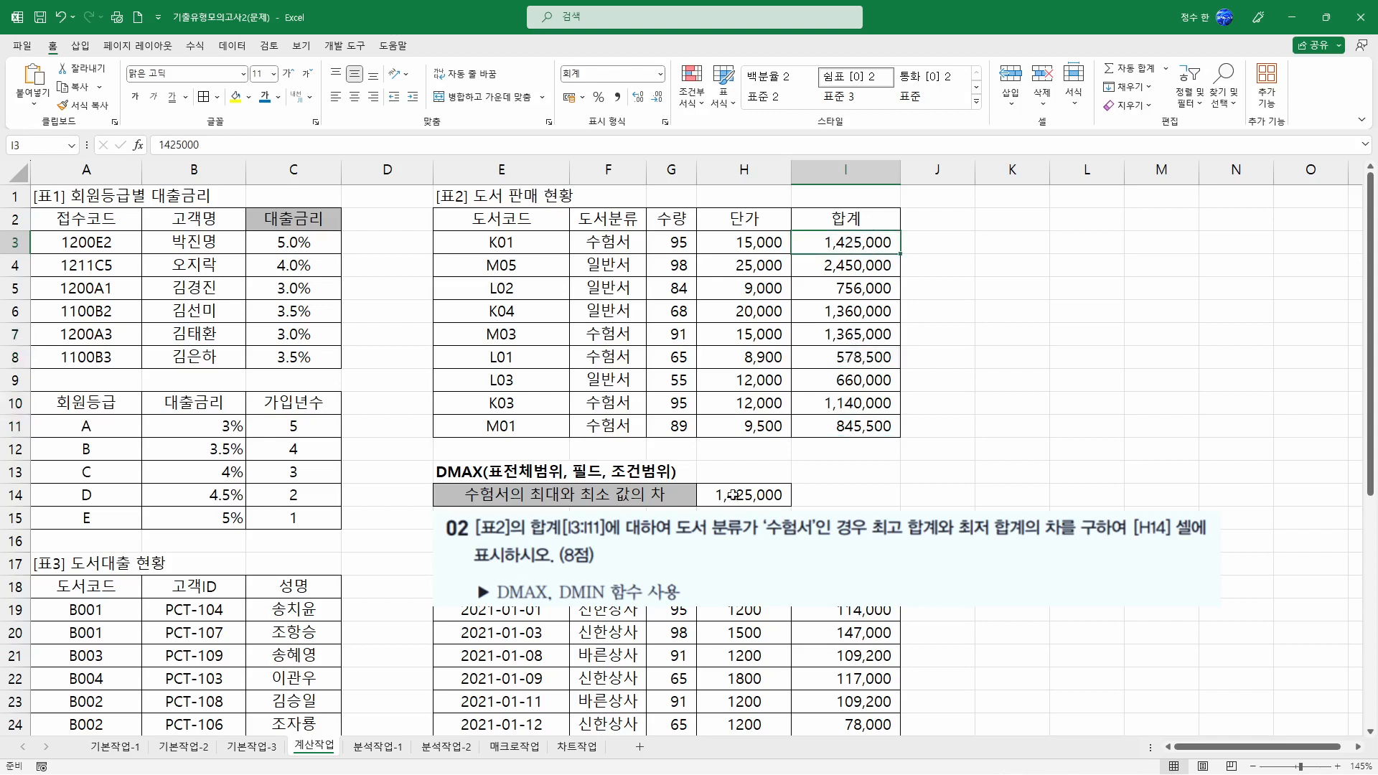
# Extend the H14 formula by subtracting DMIN with database E2:I11, field I2 and criteria range F2:F3.
pyautogui.doubleClick(733, 495)
pyautogui.click(814, 493)
pyautogui.write('-DMIN(')
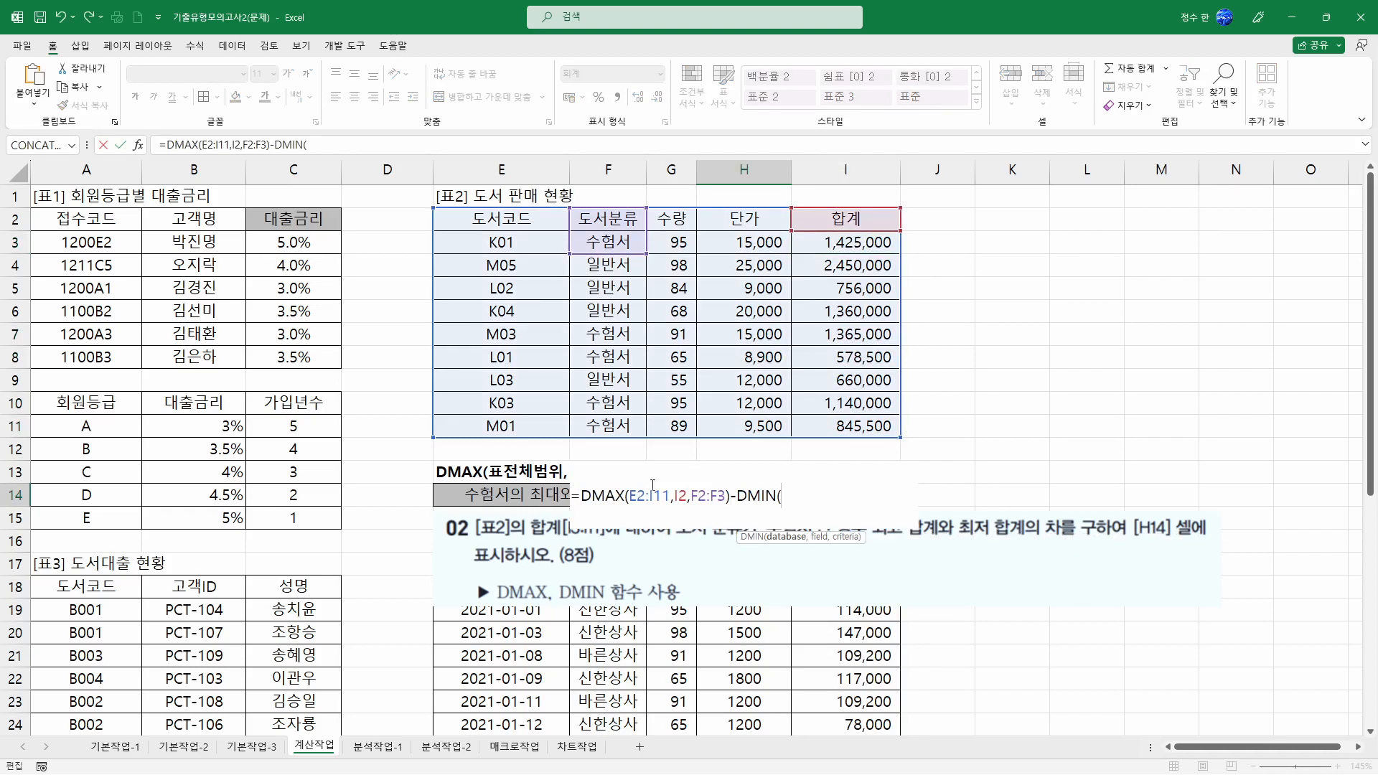
pyautogui.moveTo(498, 219); pyautogui.dragTo(844, 434)
pyautogui.write(',')
pyautogui.click(850, 225)
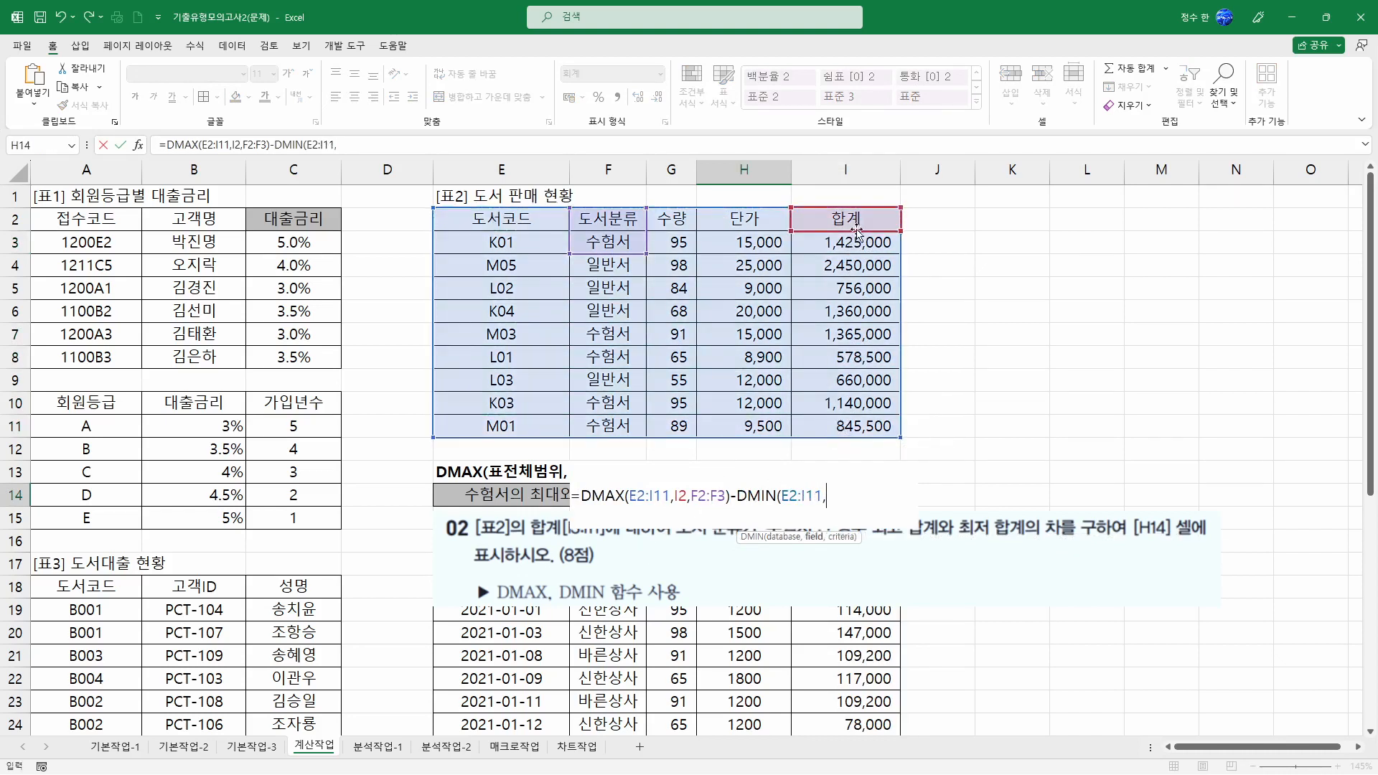
pyautogui.write(',')
pyautogui.moveTo(631, 219); pyautogui.dragTo(632, 244)
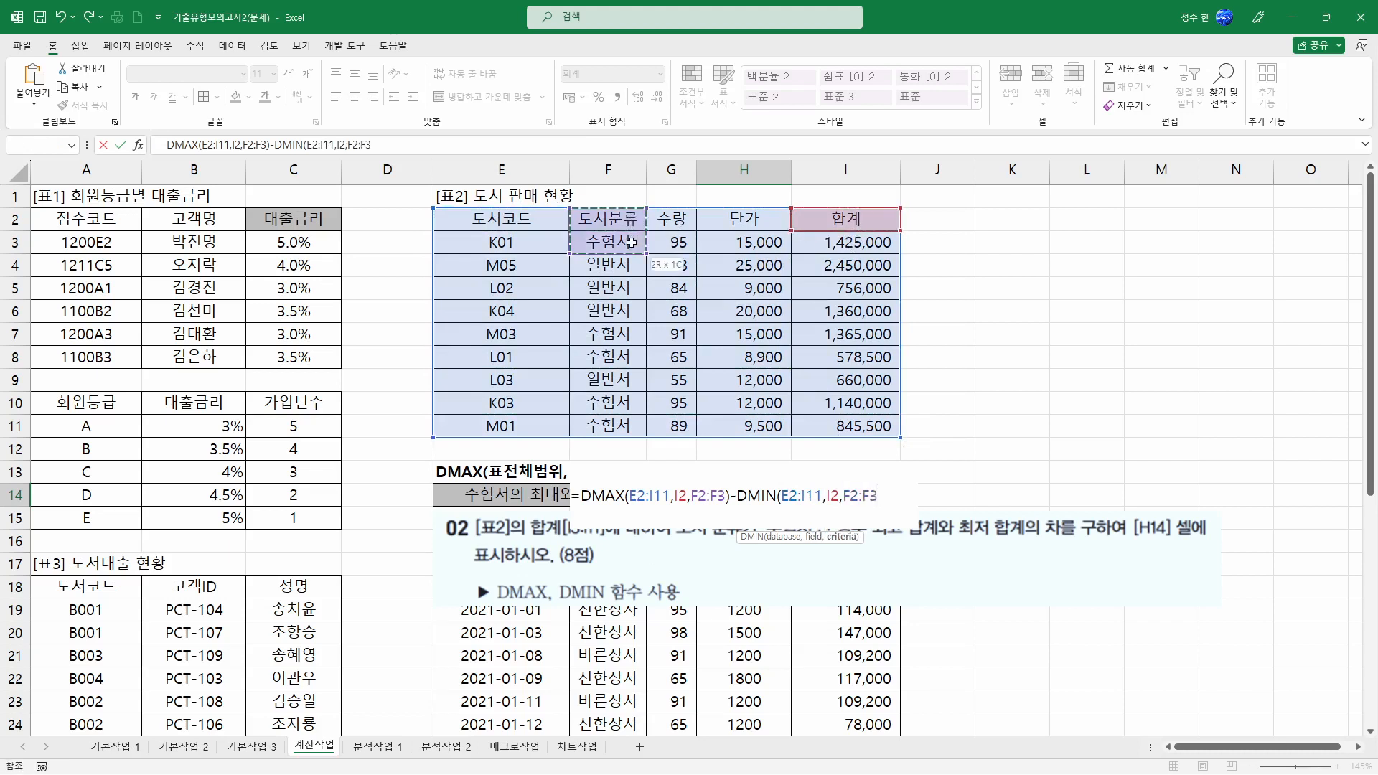
pyautogui.write(')')
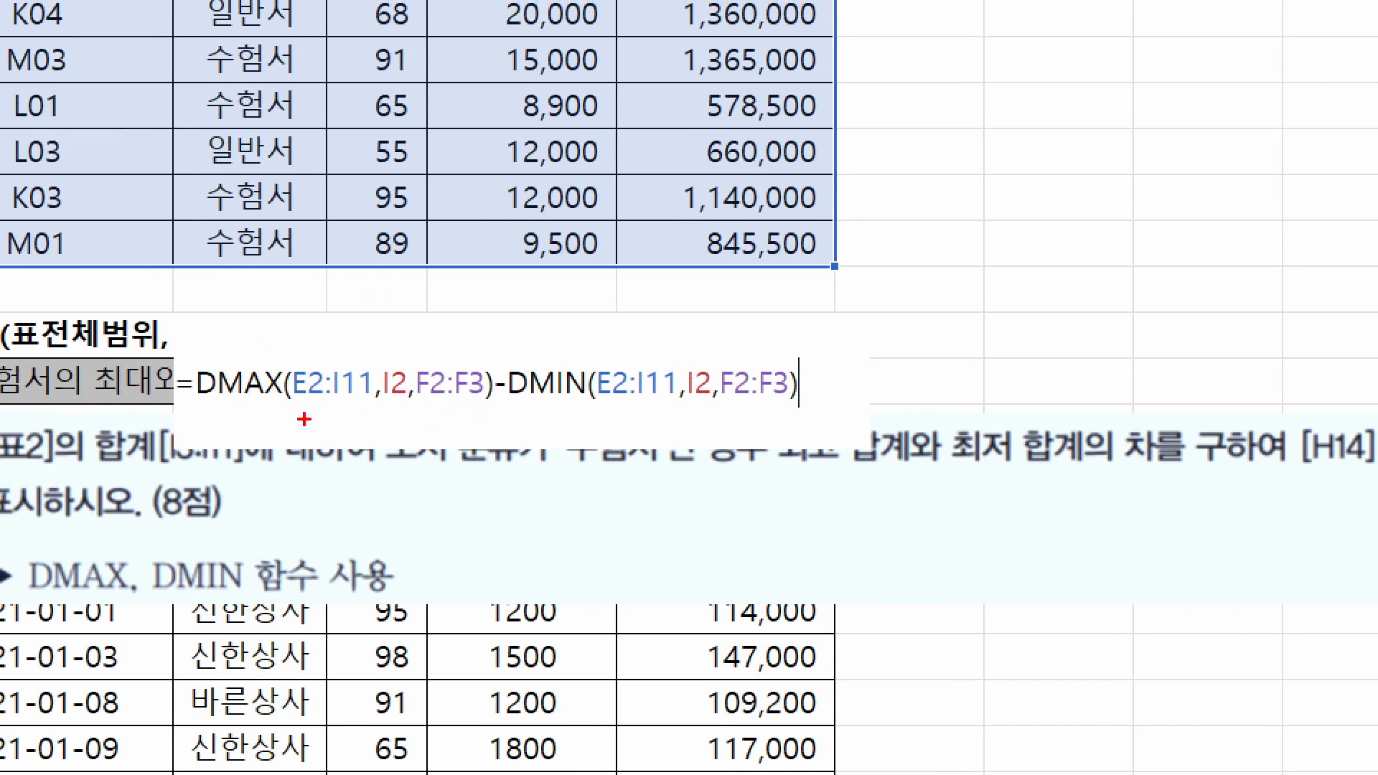
pyautogui.moveTo(196, 400); pyautogui.dragTo(288, 399)
pyautogui.moveTo(505, 403); pyautogui.dragTo(564, 403)
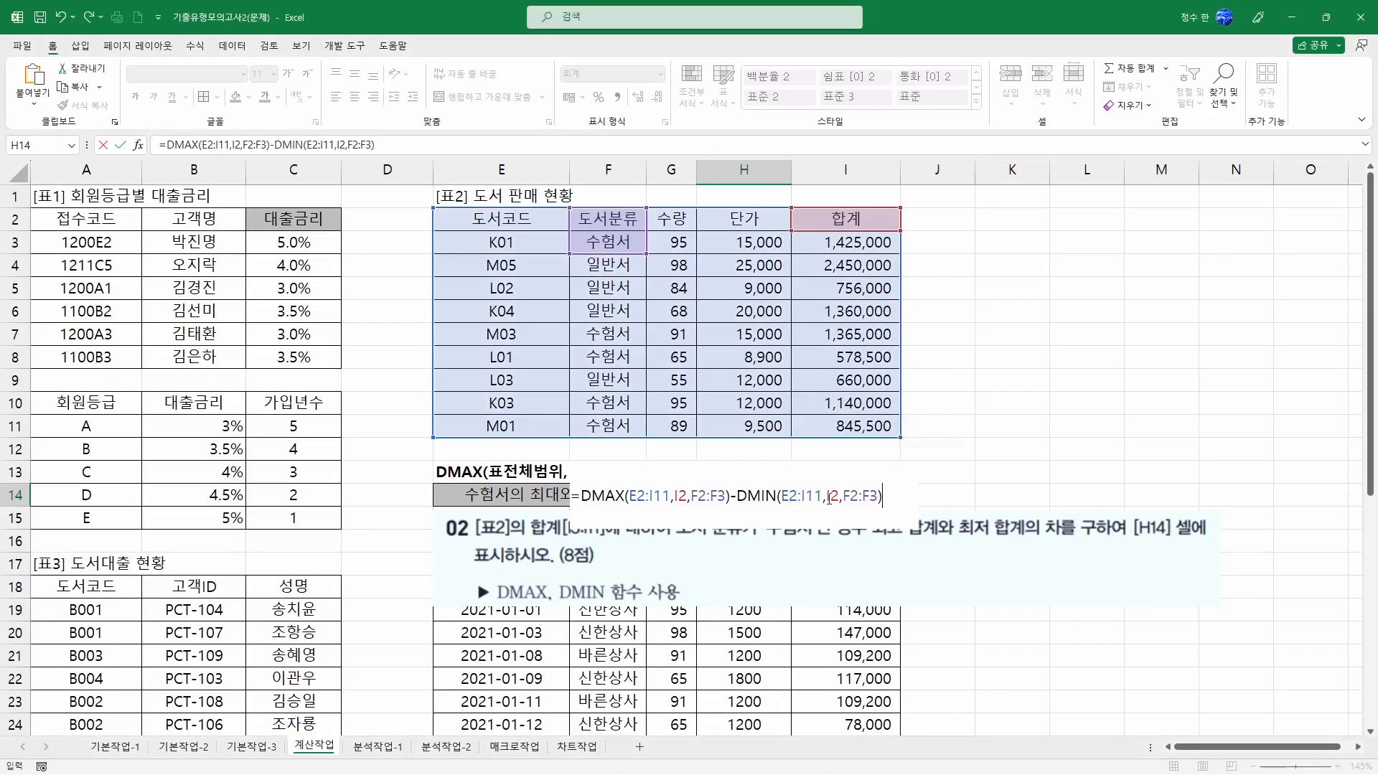
pyautogui.press('Return')
pyautogui.click(755, 496)
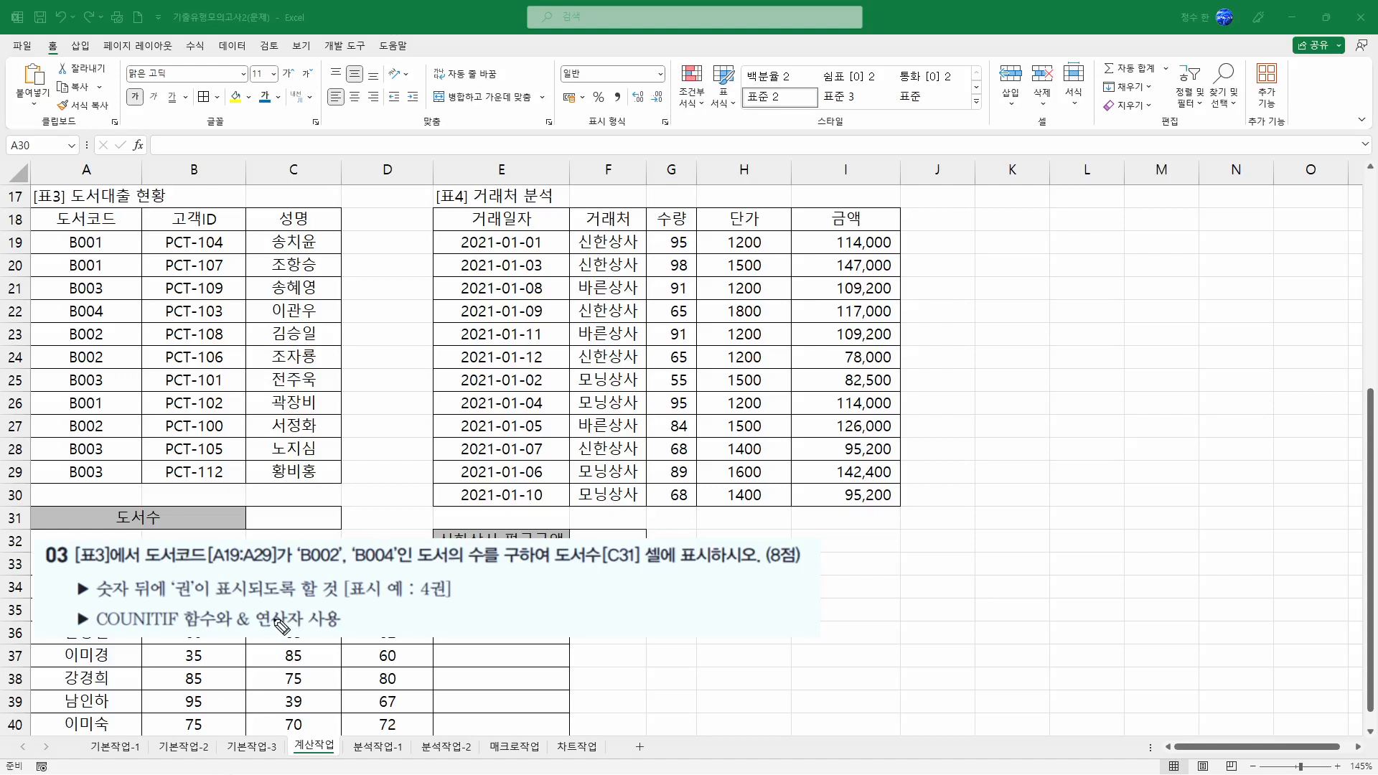
pyautogui.moveTo(303, 560); pyautogui.dragTo(388, 563)
pyautogui.moveTo(110, 334); pyautogui.dragTo(117, 330)
pyautogui.moveTo(112, 350); pyautogui.dragTo(120, 351)
pyautogui.moveTo(109, 426); pyautogui.dragTo(119, 424)
pyautogui.moveTo(112, 307); pyautogui.dragTo(124, 304)
pyautogui.moveTo(320, 570)
pyautogui.mouseDown()
pyautogui.moveTo(343, 552)
pyautogui.moveTo(320, 576)
pyautogui.mouseUp()
pyautogui.moveTo(317, 526)
pyautogui.mouseDown()
pyautogui.moveTo(318, 539)
pyautogui.moveTo(370, 534)
pyautogui.moveTo(382, 562)
pyautogui.mouseUp()
pyautogui.moveTo(371, 506)
pyautogui.mouseDown()
pyautogui.moveTo(365, 536)
pyautogui.moveTo(362, 525)
pyautogui.mouseUp()
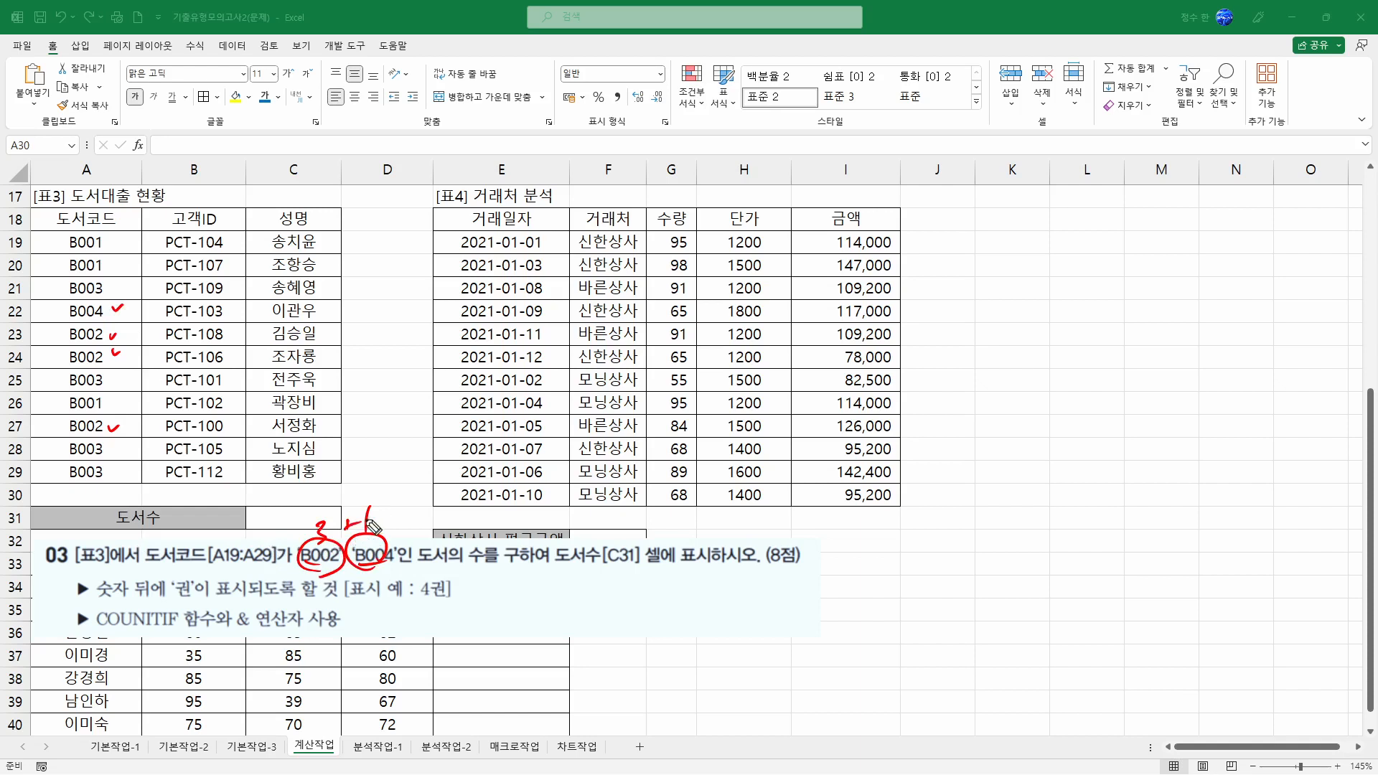
pyautogui.moveTo(286, 492); pyautogui.dragTo(273, 505)
pyautogui.moveTo(281, 532); pyautogui.dragTo(256, 549)
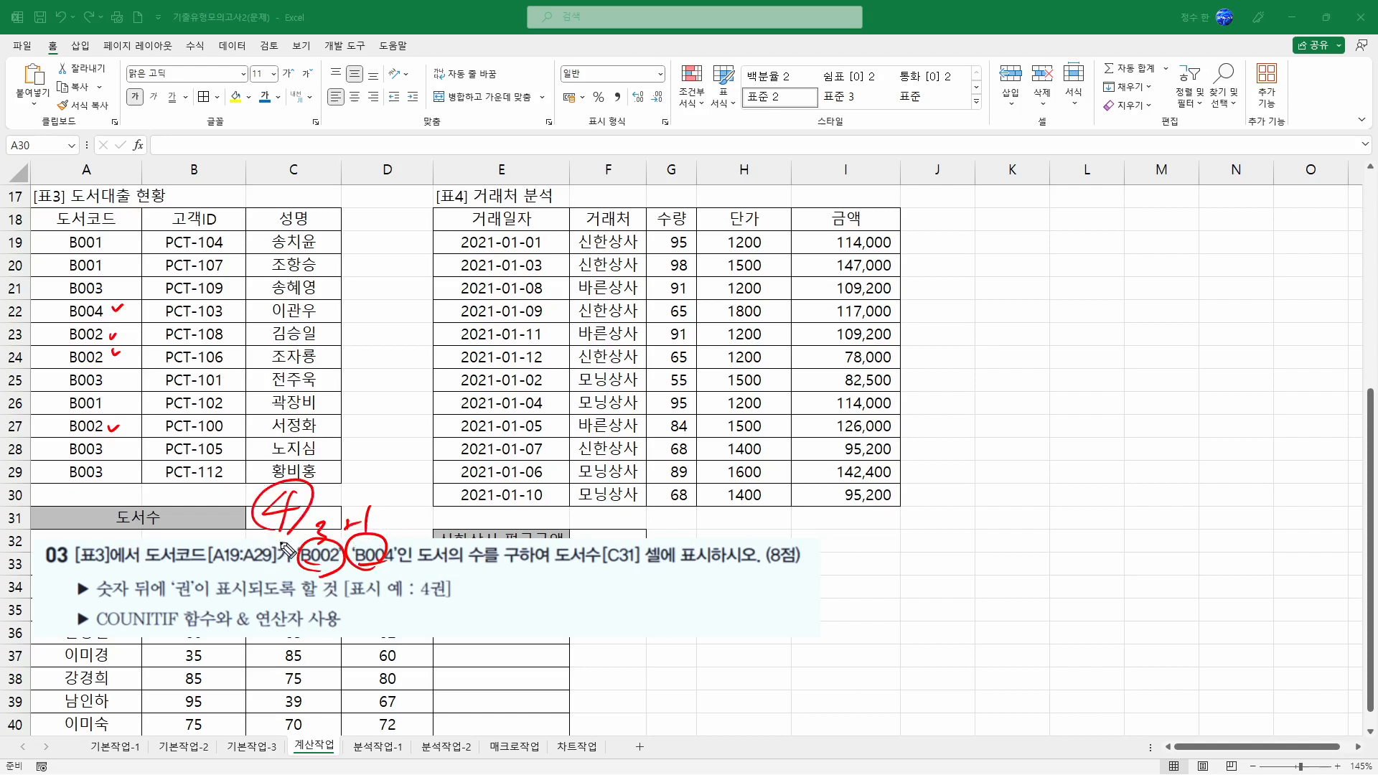
pyautogui.moveTo(432, 604); pyautogui.dragTo(466, 594)
pyautogui.press('Escape')
# Write the syntax note COUNTIF(범위,"조건") in cell A30.
pyautogui.click(101, 493)
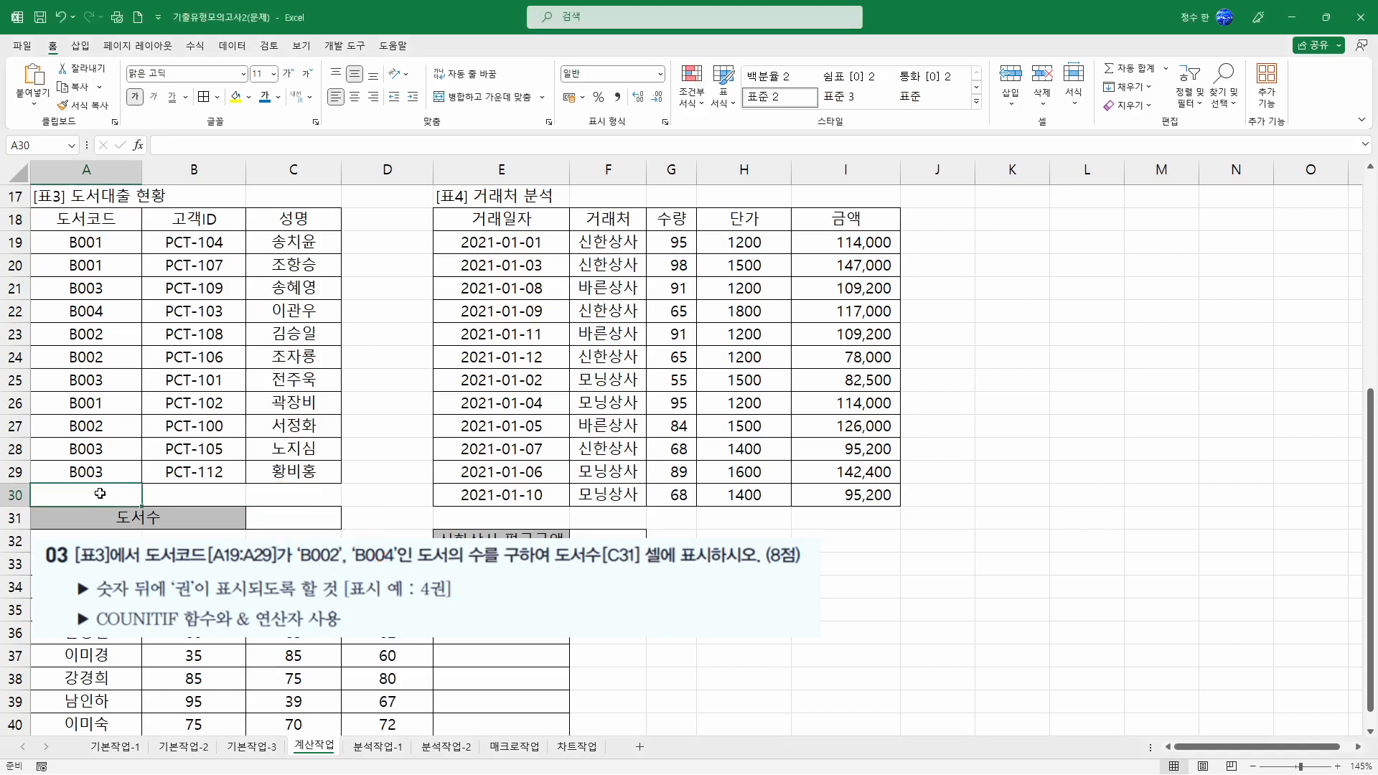
pyautogui.write('COUNTIF')
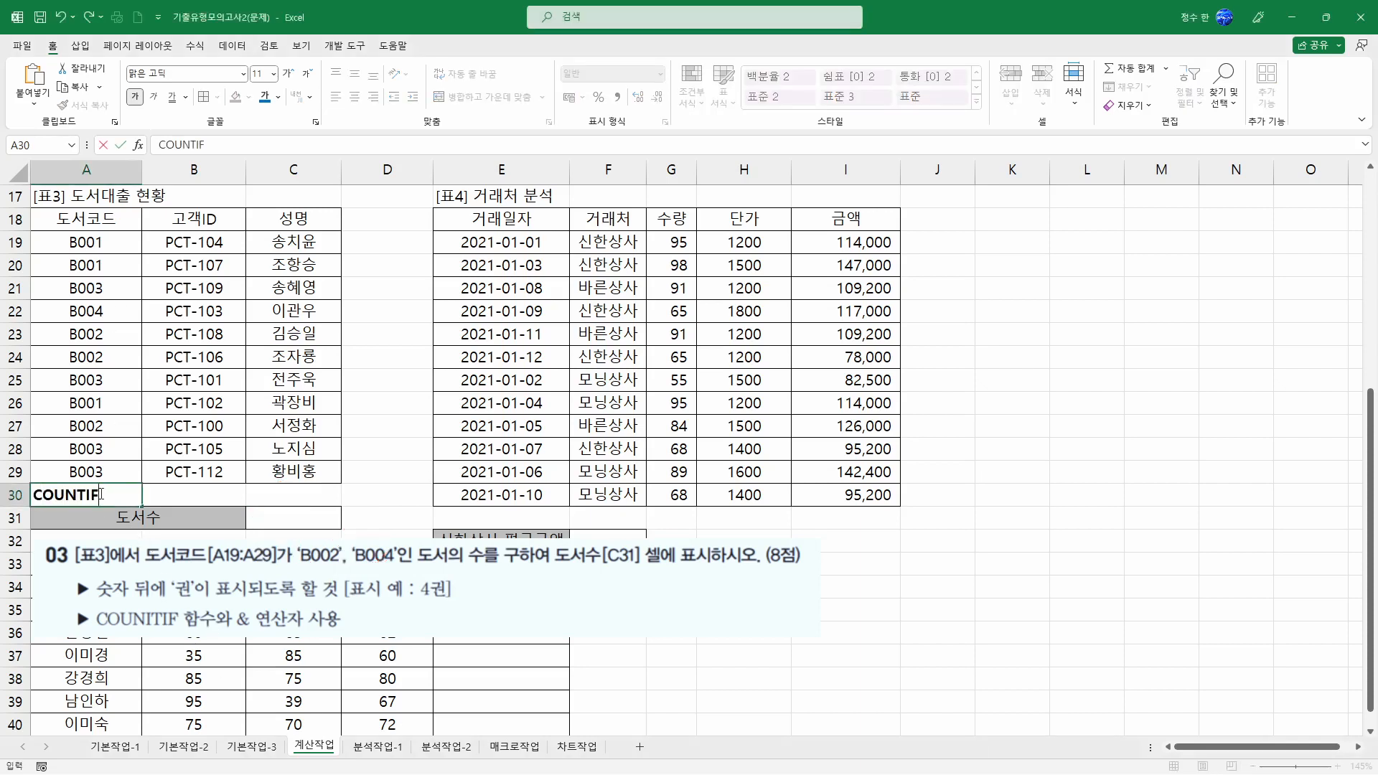
pyautogui.write('(범위,"조건")')
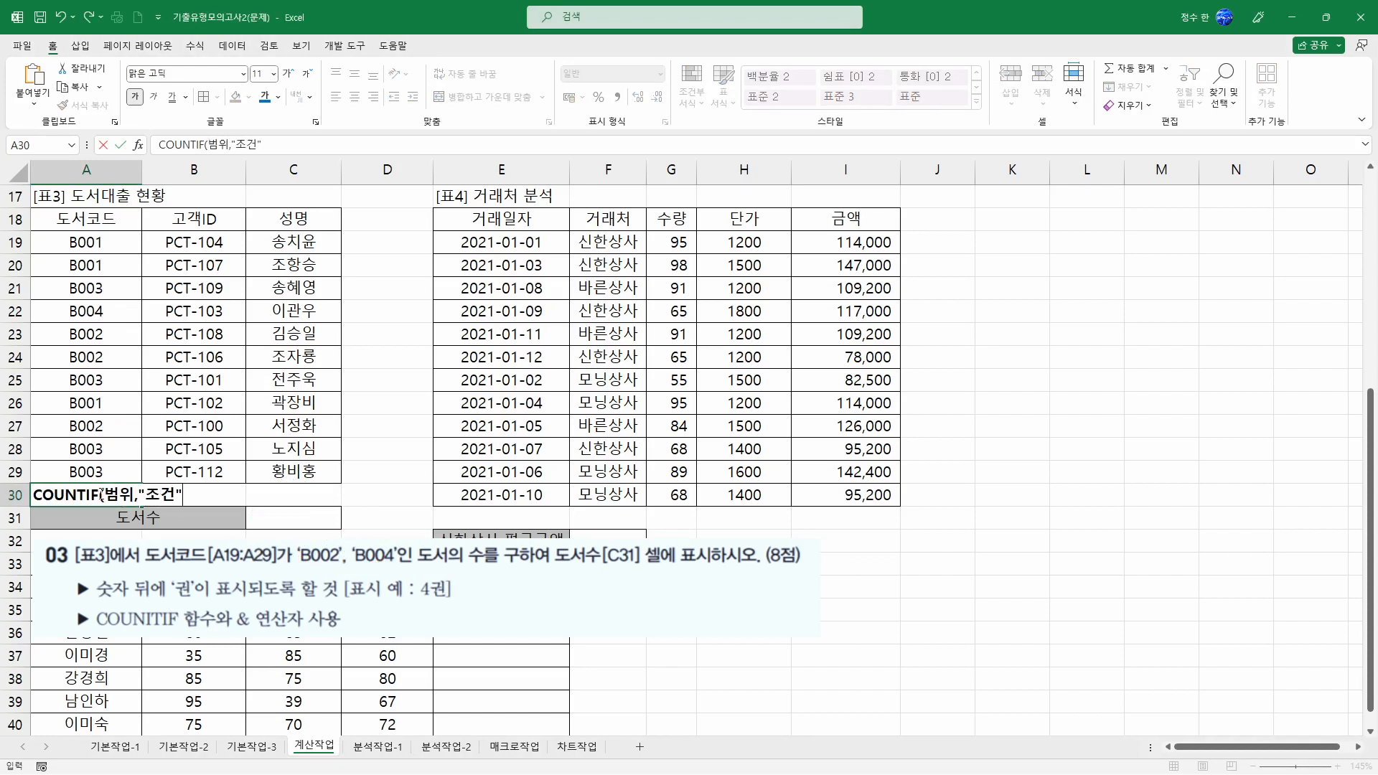
pyautogui.press('Return')
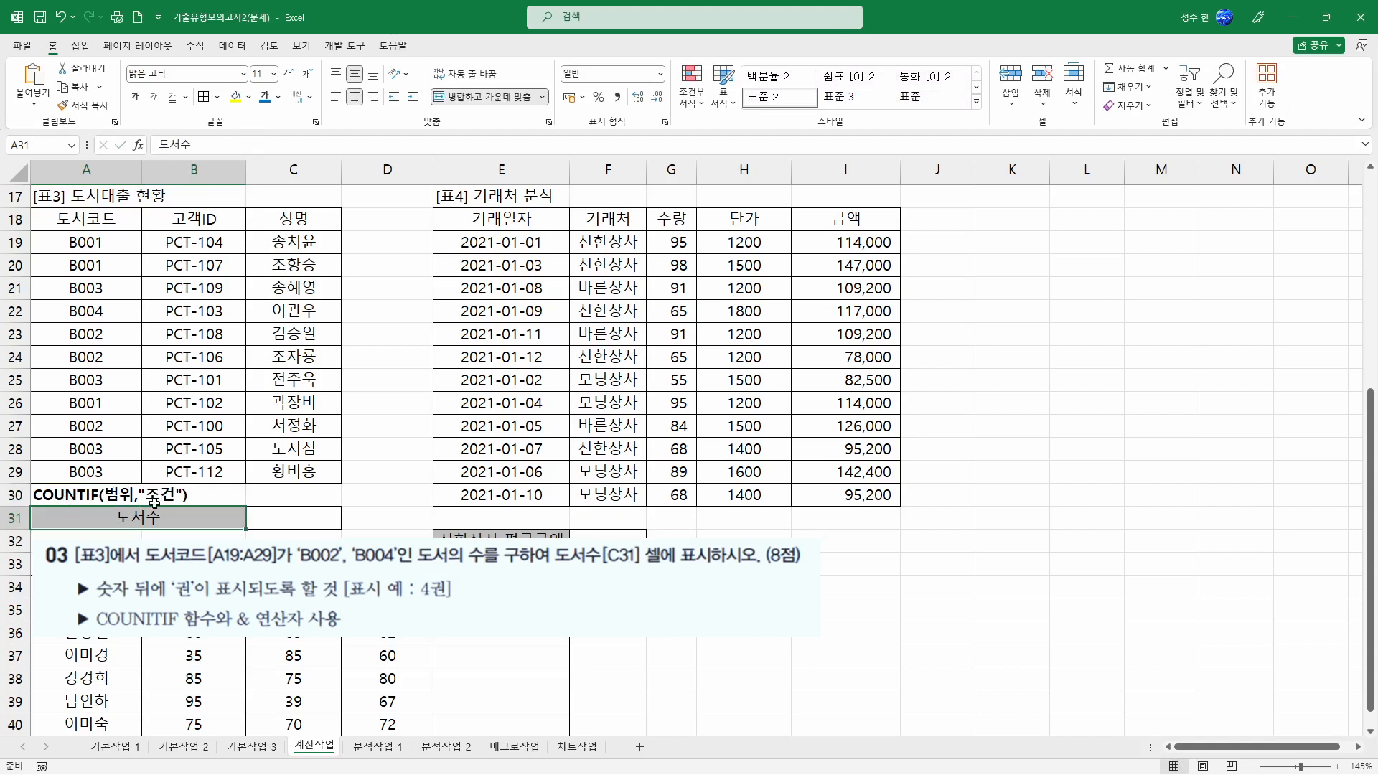
# Start a COUNTIF formula in C31 beside the 도서수 label.
pyautogui.click(273, 512)
pyautogui.write('=채ㅓ')
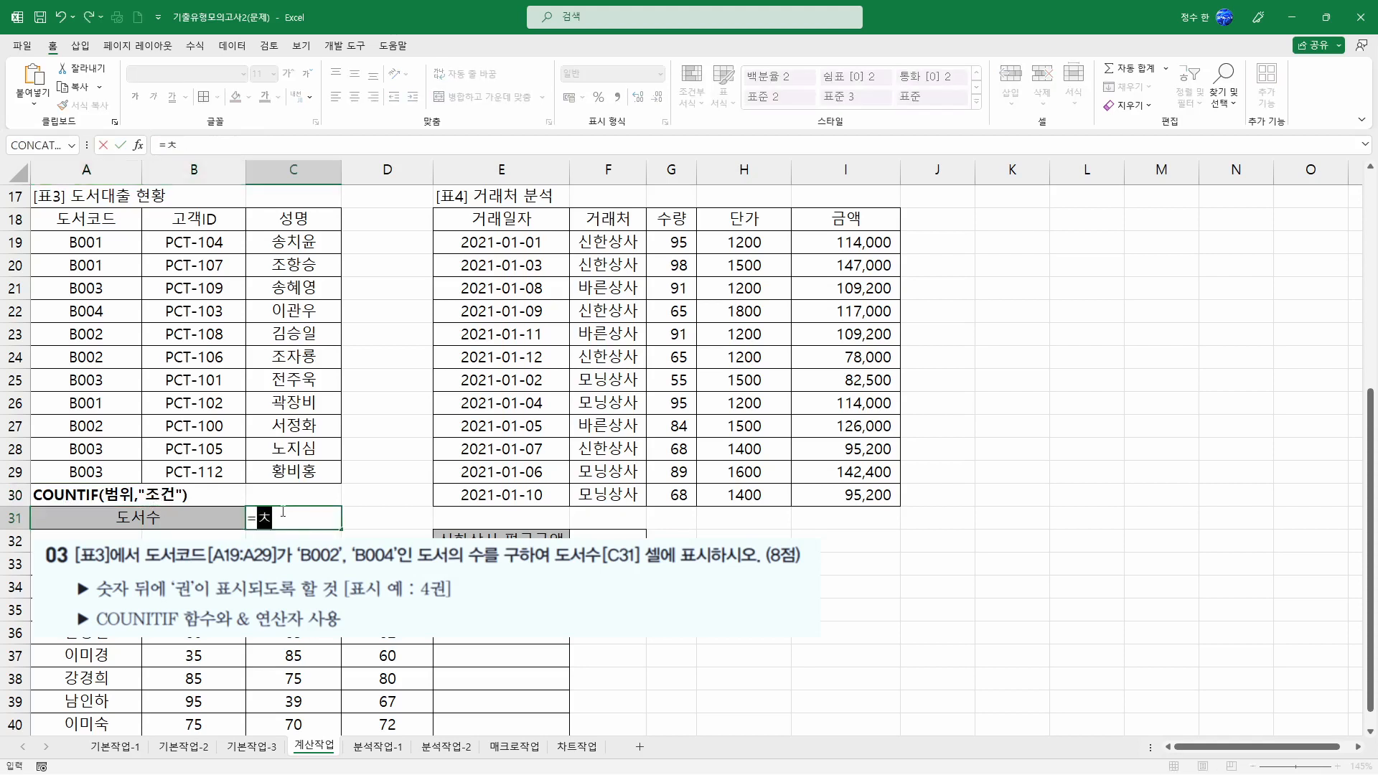
pyautogui.press('BackSpace')
pyautogui.press('BackSpace')
pyautogui.write('COU')
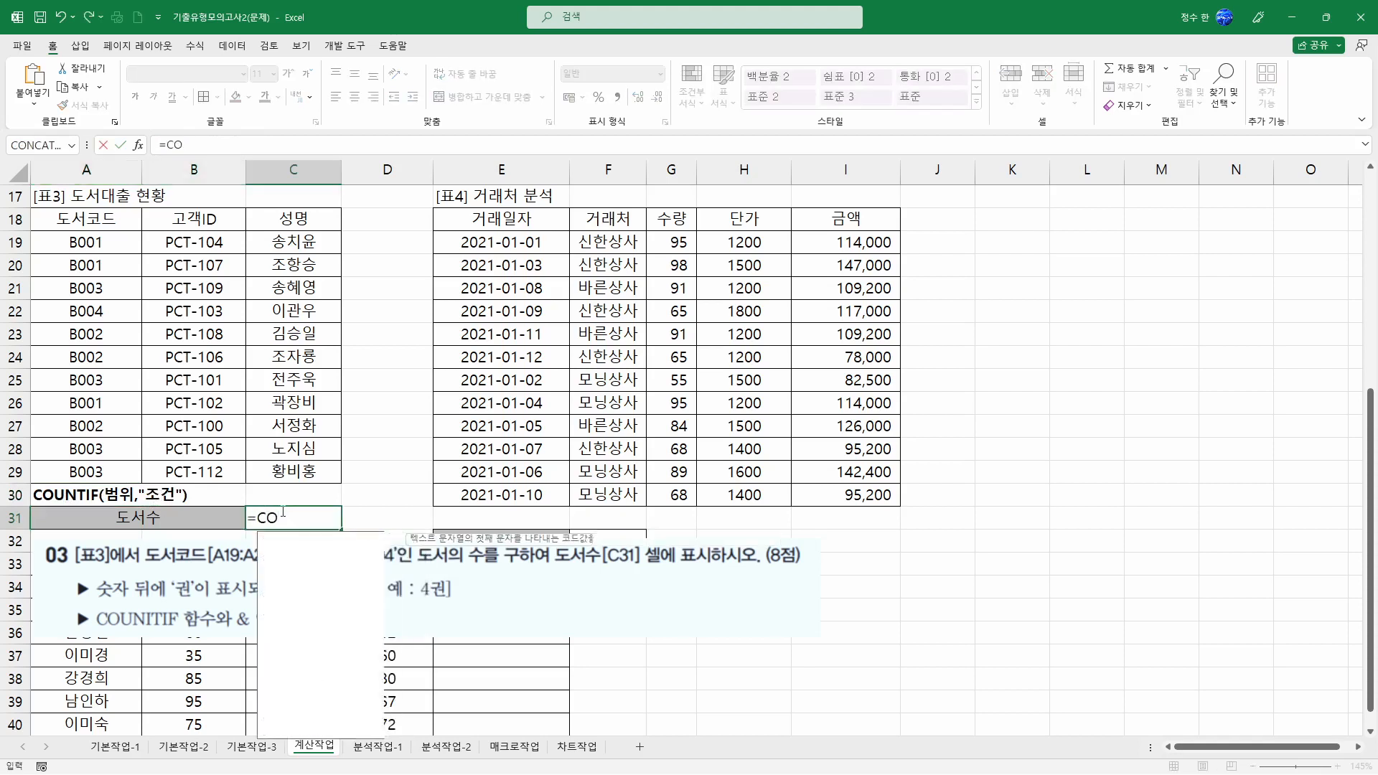
pyautogui.press('Down')
pyautogui.press('Down')
pyautogui.press('Down')
pyautogui.press('Tab')
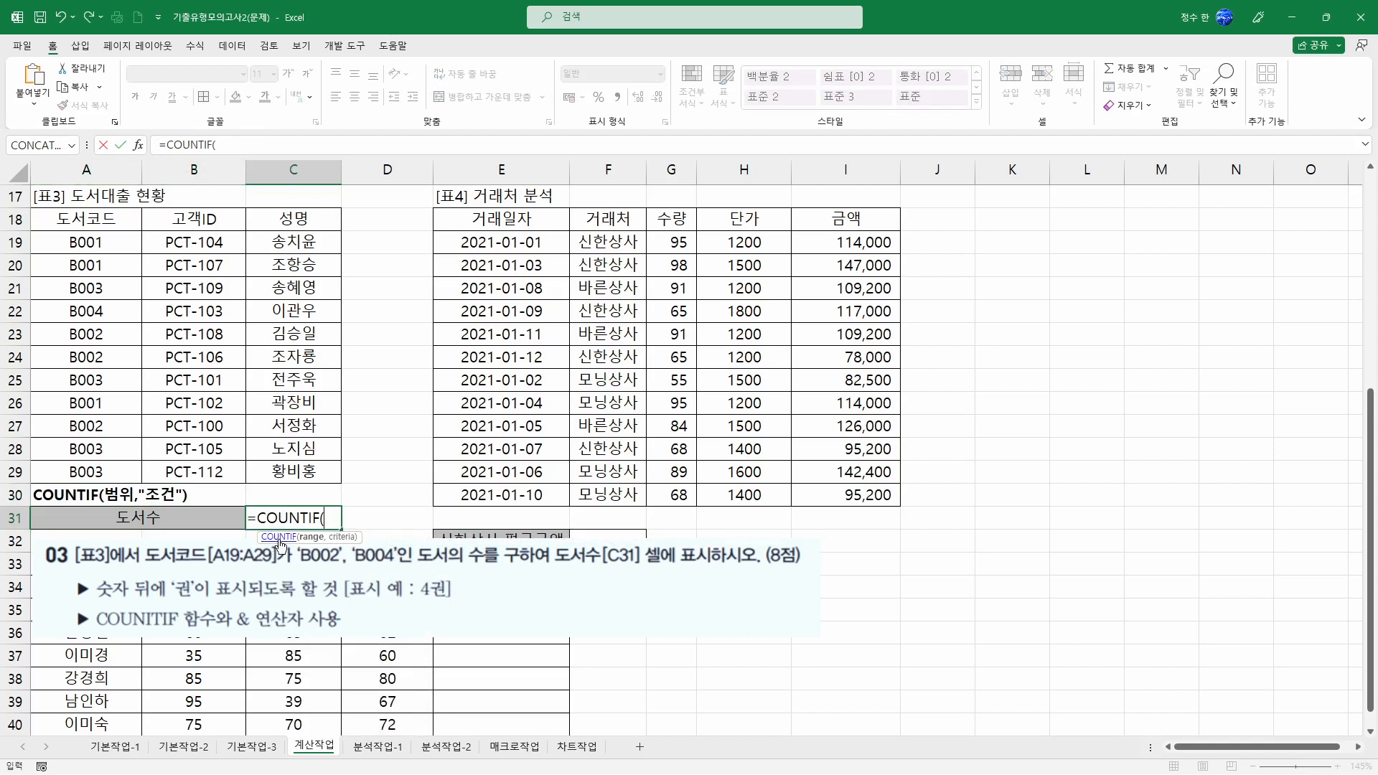
# Complete the COUNTIF in C31 with the range A19:A29 and the criterion "B002".
pyautogui.moveTo(103, 248); pyautogui.dragTo(106, 455)
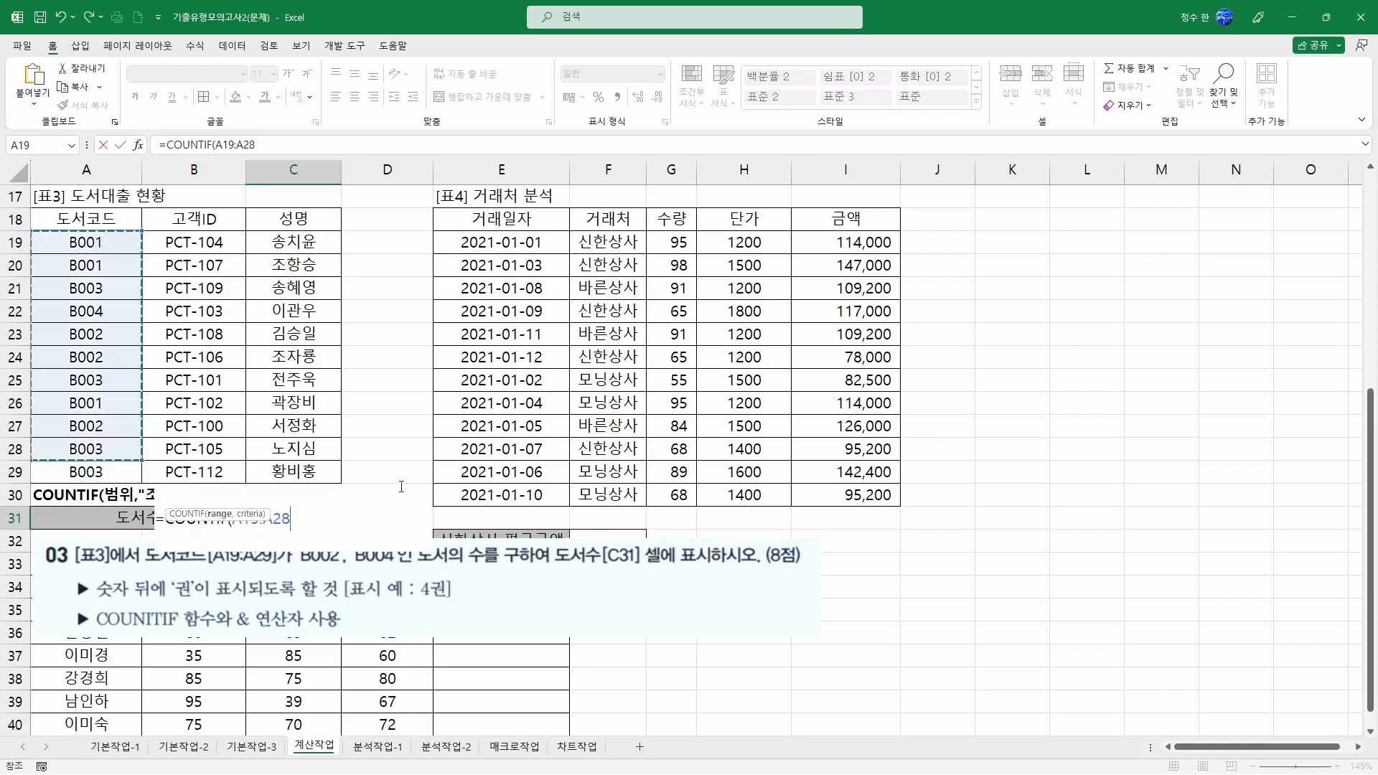
pyautogui.moveTo(118, 252); pyautogui.dragTo(86, 472)
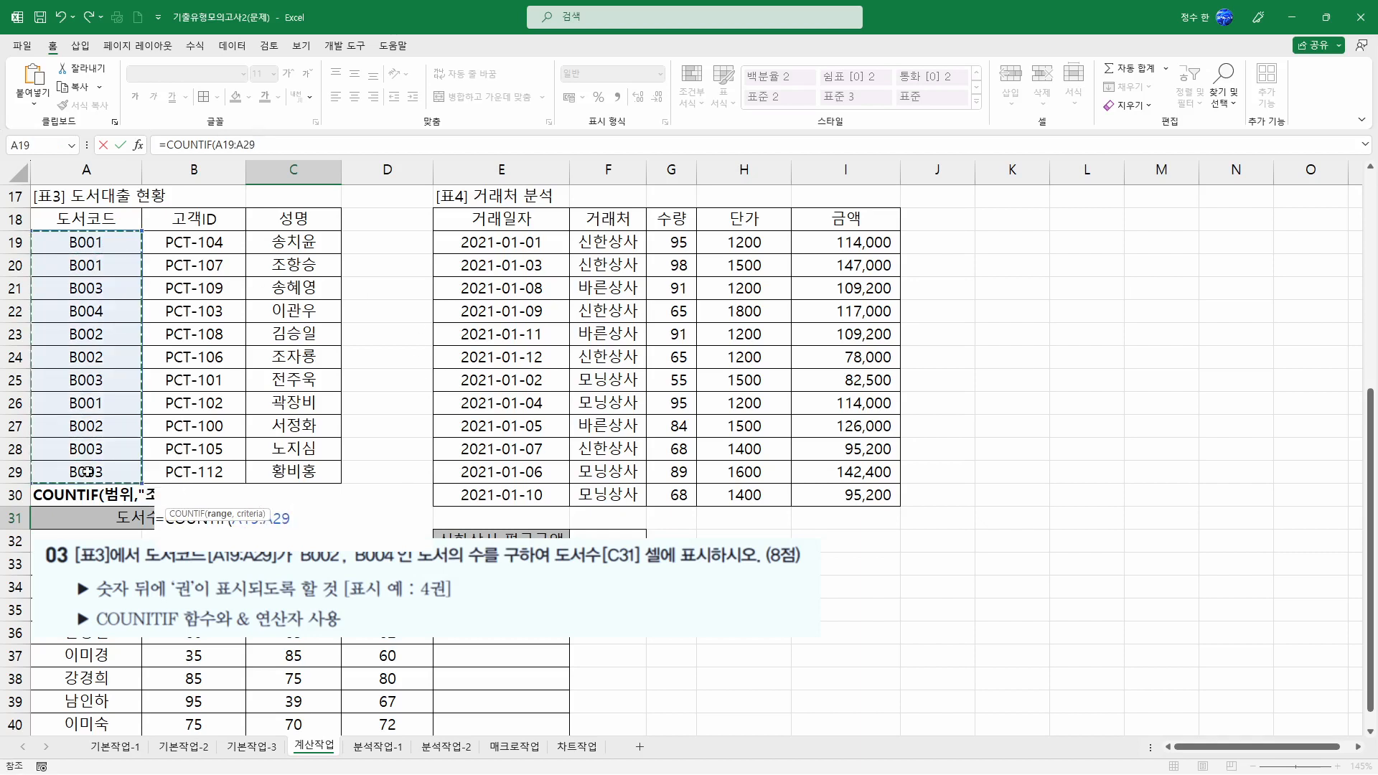
pyautogui.write(',')
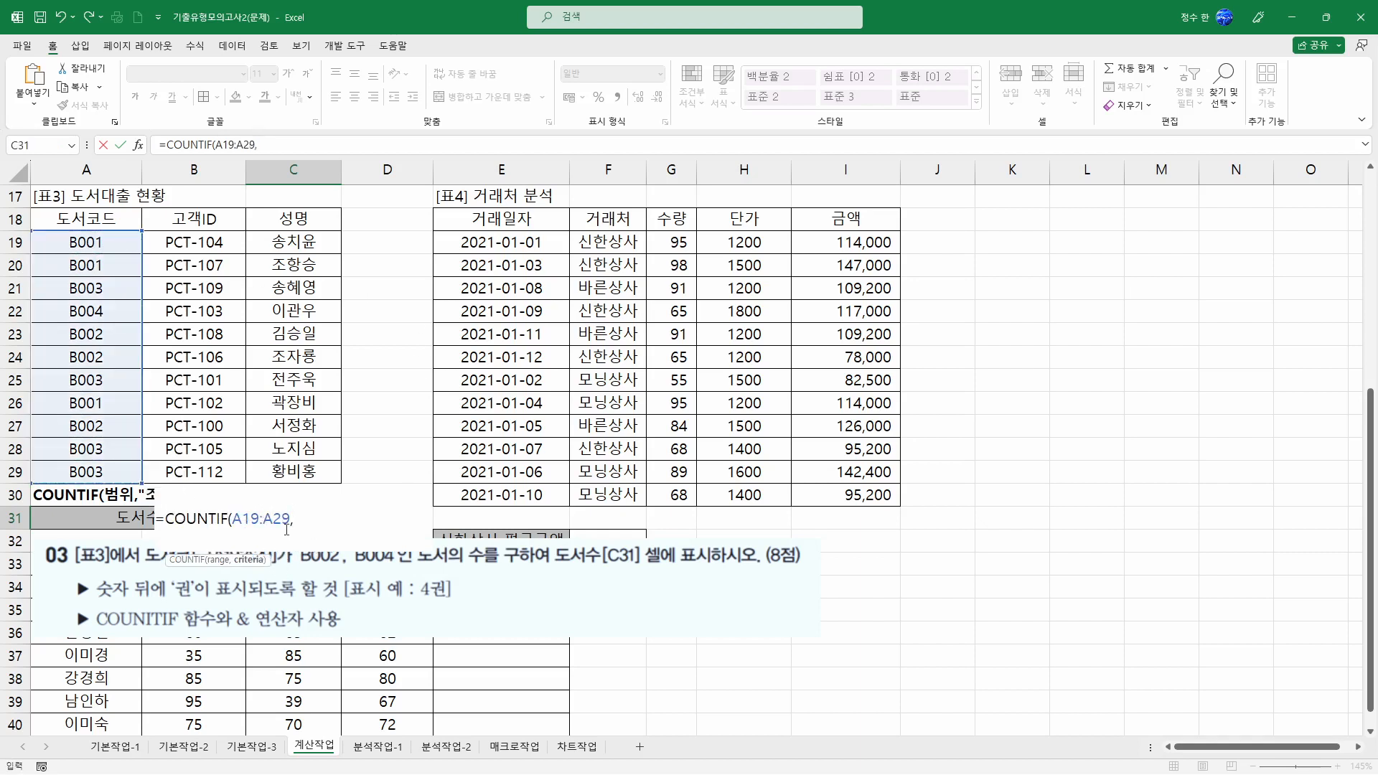
pyautogui.write('"B002")')
pyautogui.press('Return')
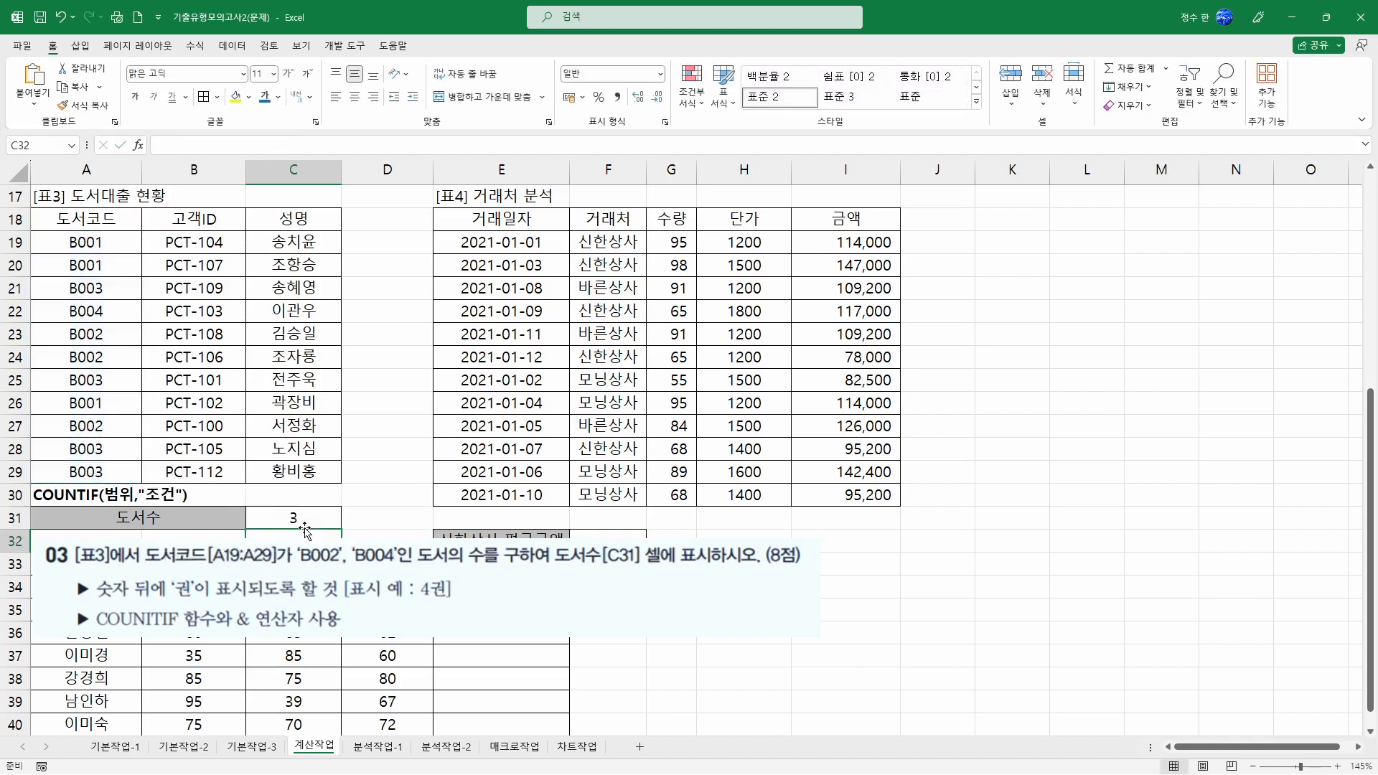
pyautogui.doubleClick(316, 517)
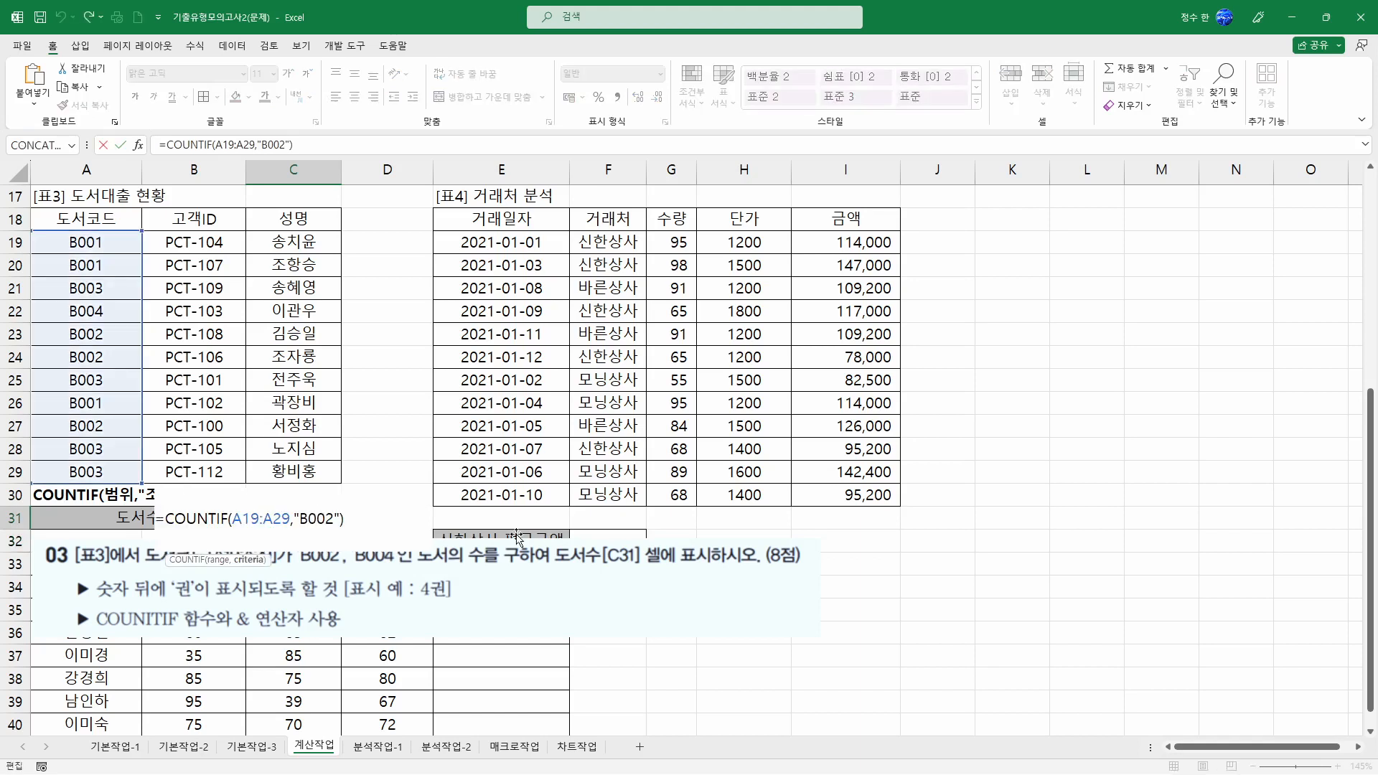
pyautogui.press('pagedown')
pyautogui.write('+')
pyautogui.press('Escape')
pyautogui.scroll(4, 514, 538)
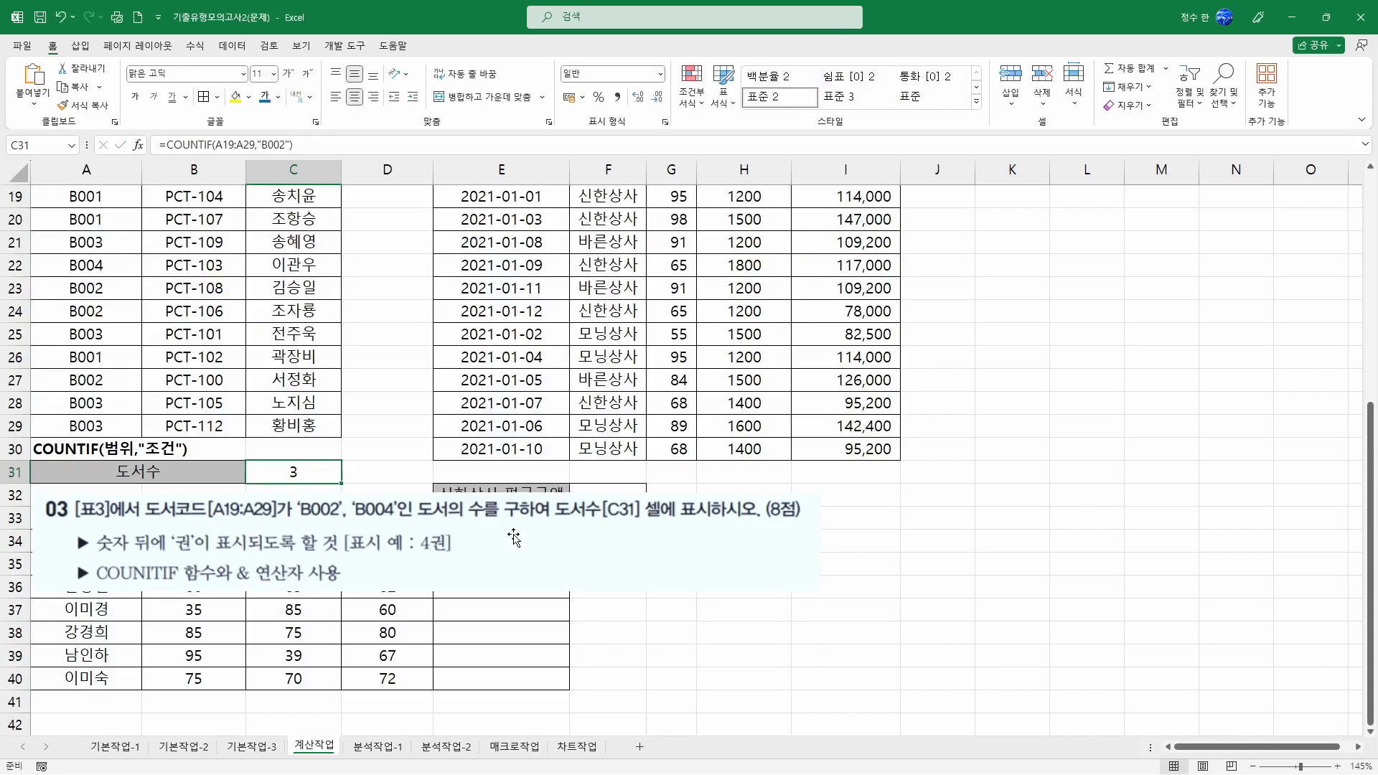
pyautogui.scroll(1, 515, 538)
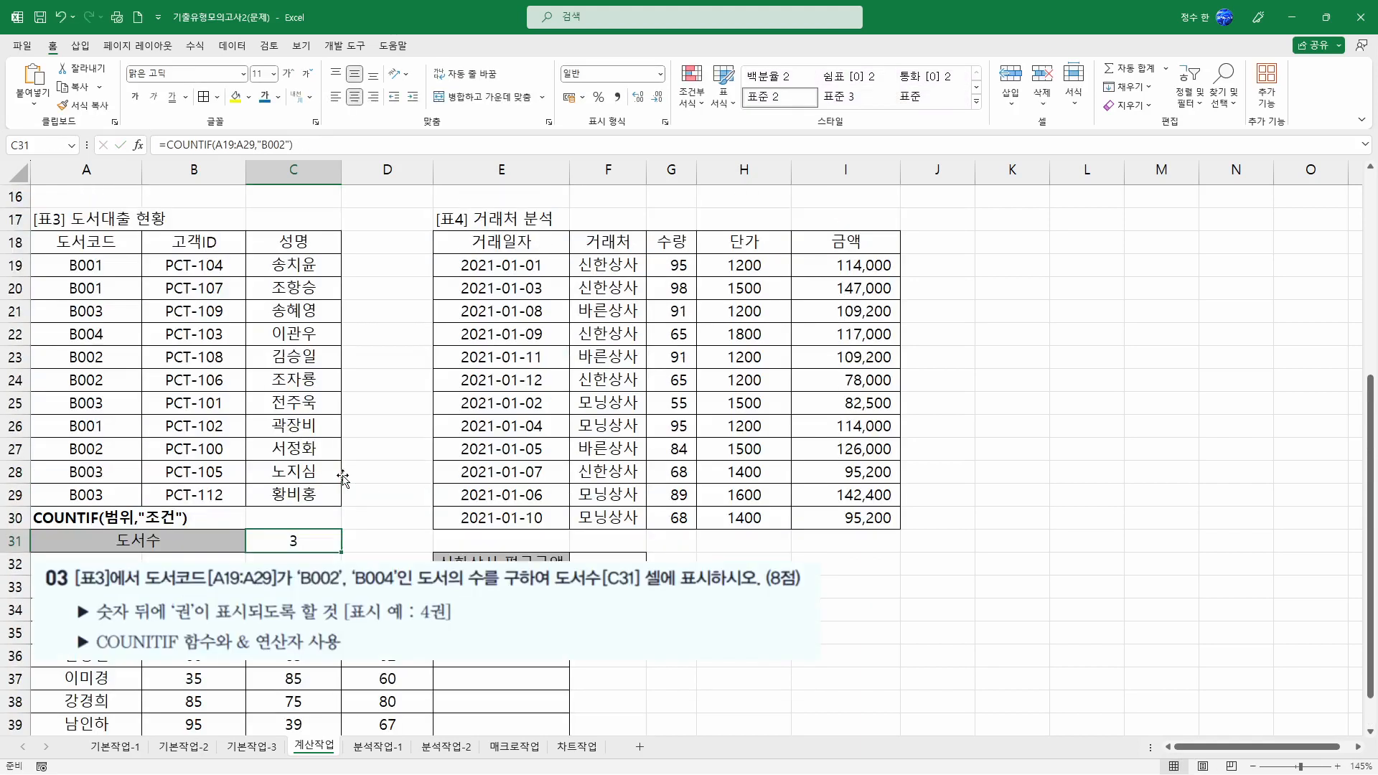
# Extend the C31 formula by adding a second COUNTIF with range A19:A29 and criterion "B004".
pyautogui.click(1370, 732)
pyautogui.doubleClick(306, 519)
pyautogui.click(376, 522)
pyautogui.write('+COUN')
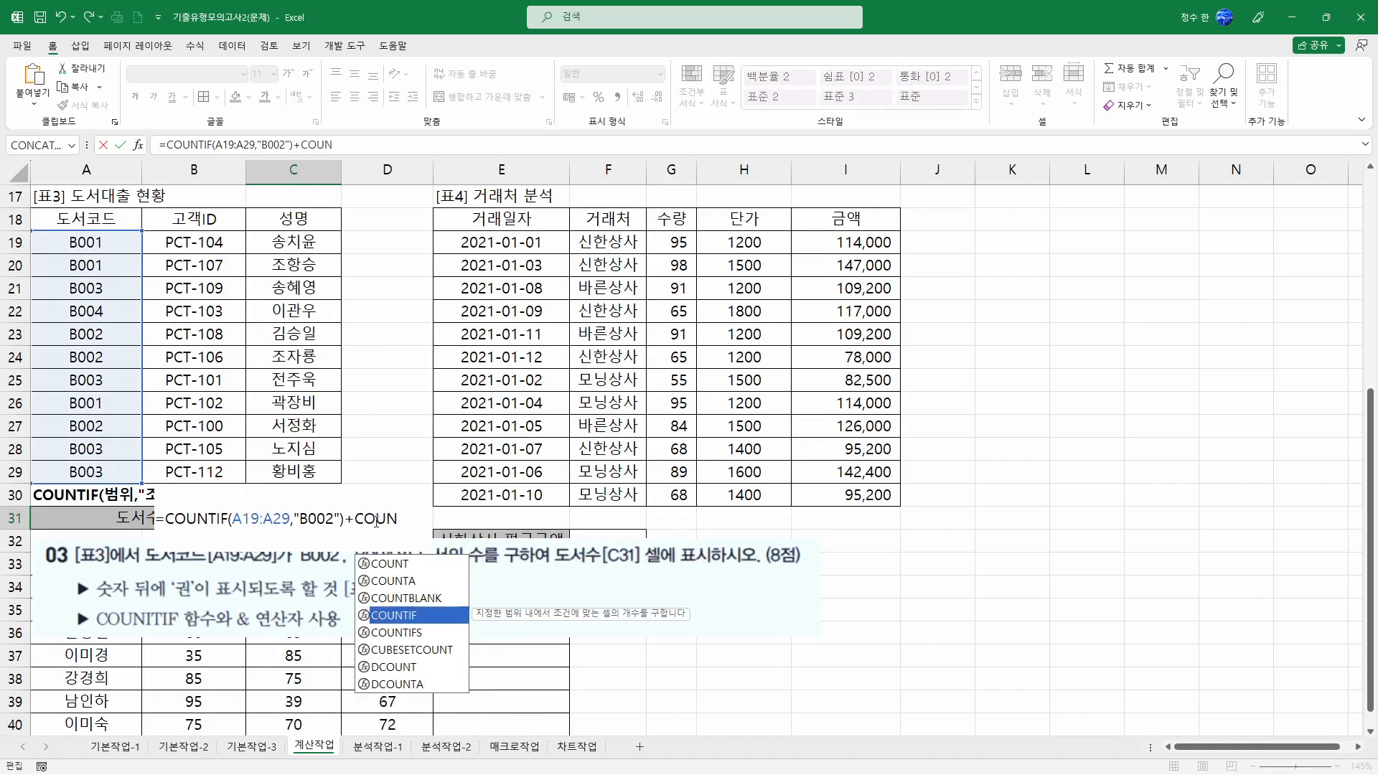
pyautogui.press('Tab')
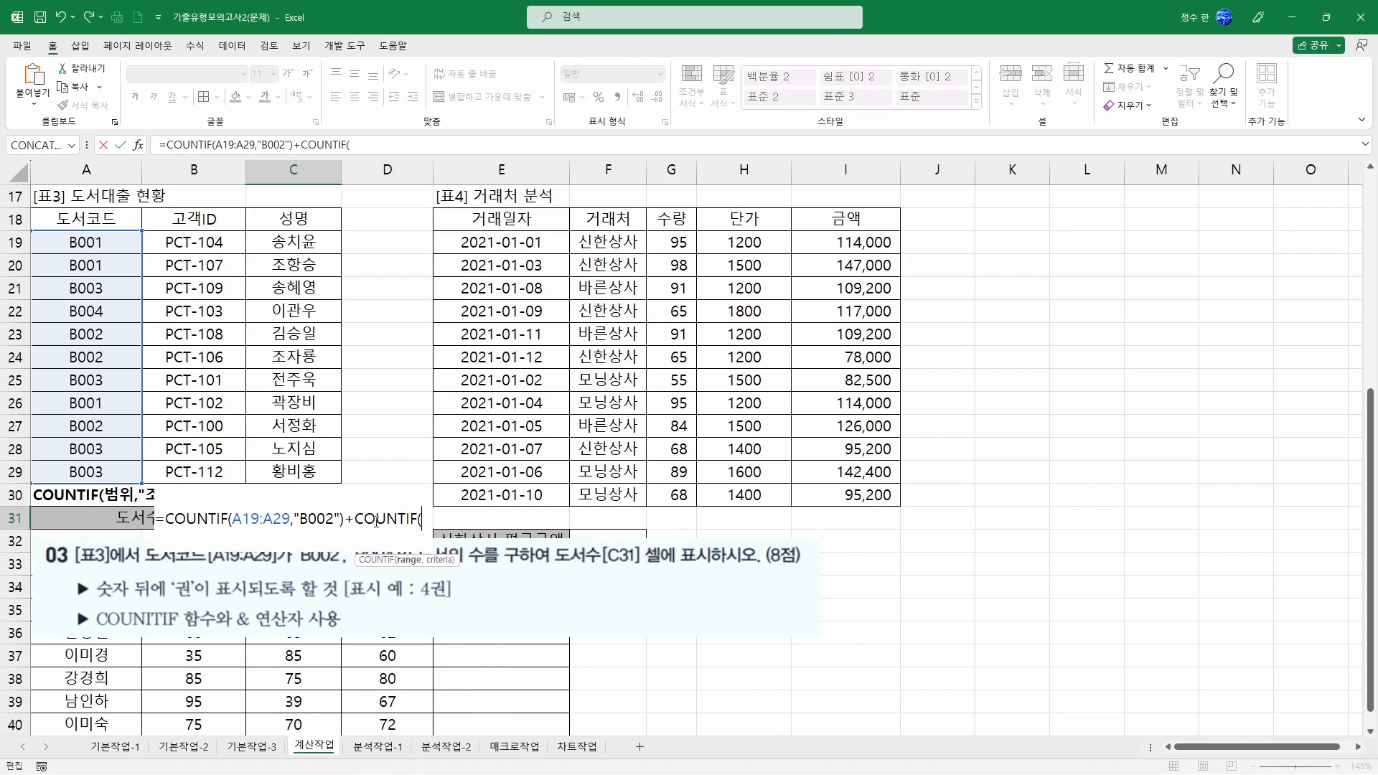
pyautogui.moveTo(104, 241); pyautogui.dragTo(102, 473)
pyautogui.write(',"')
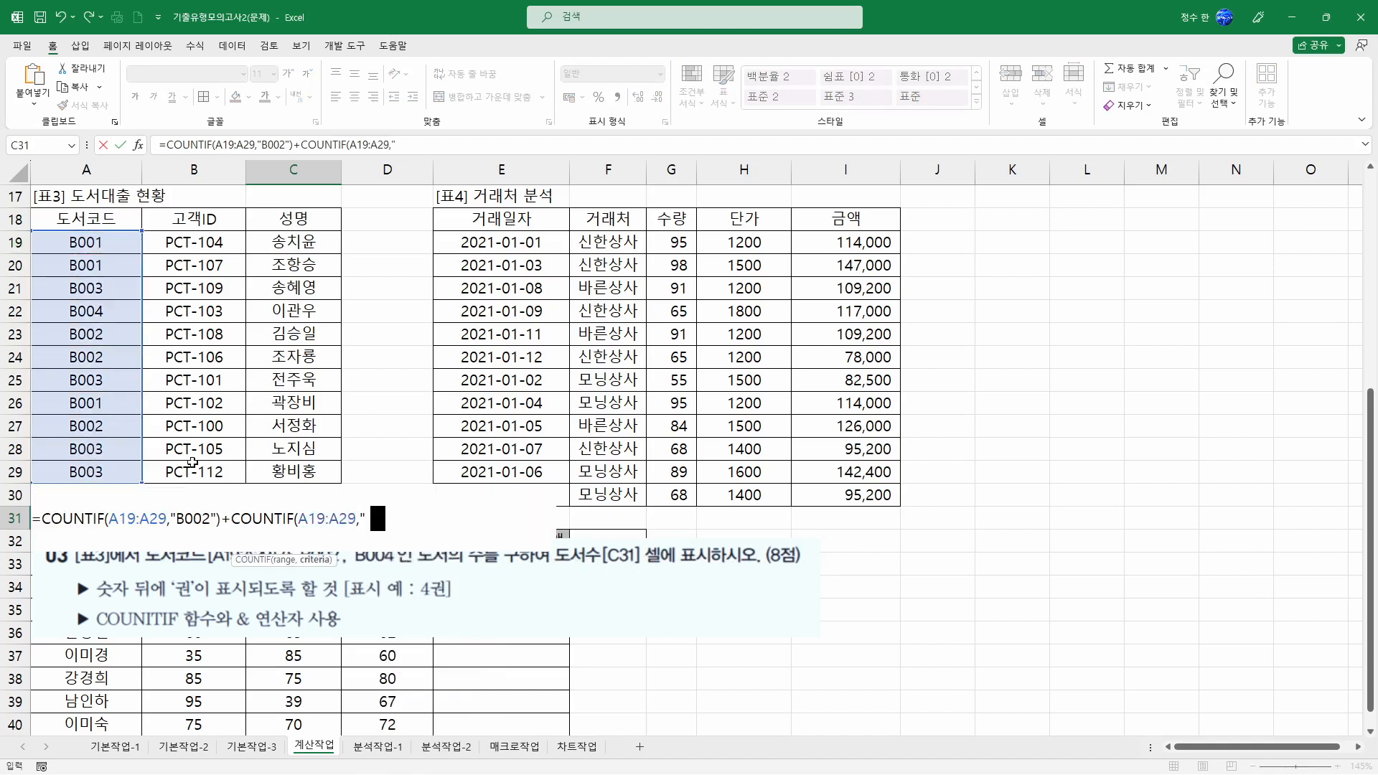
pyautogui.write('B00')
pyautogui.write(')')
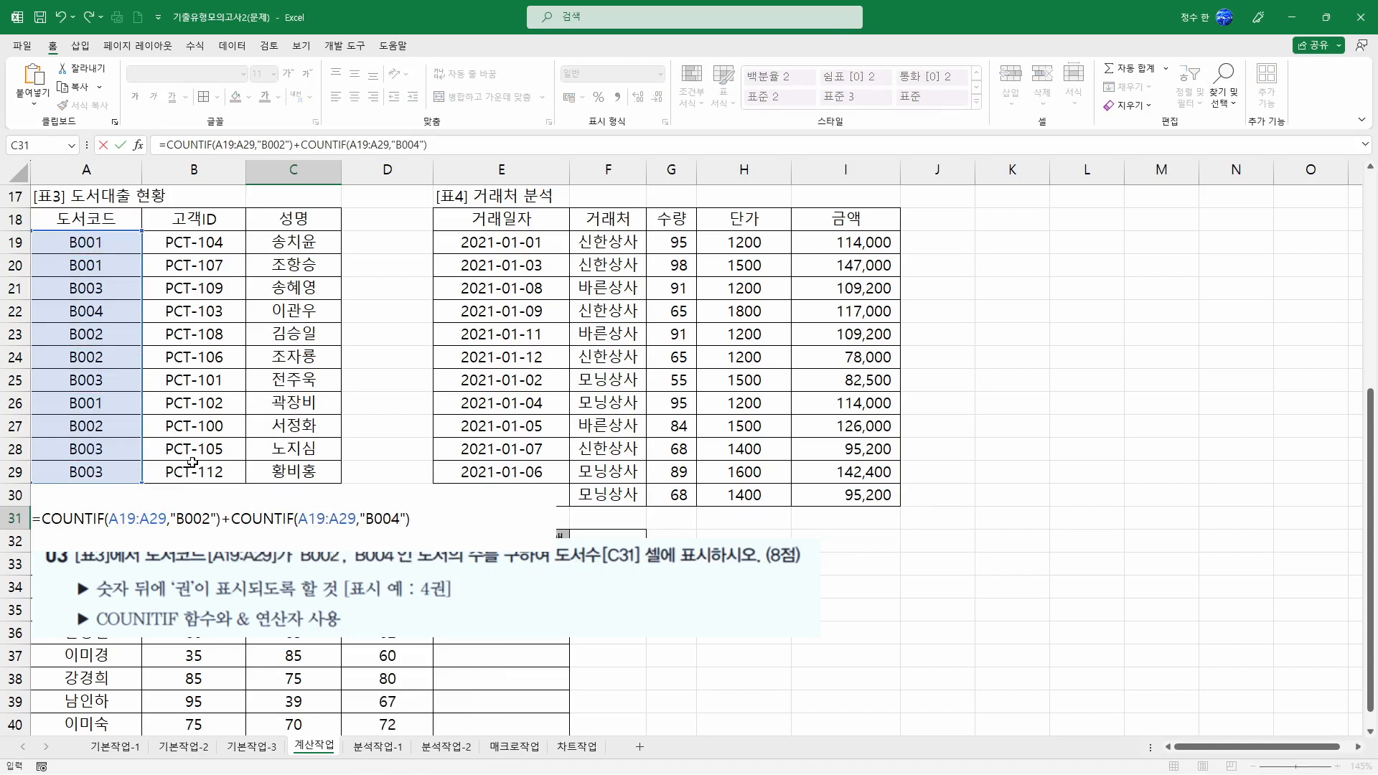
pyautogui.press('Return')
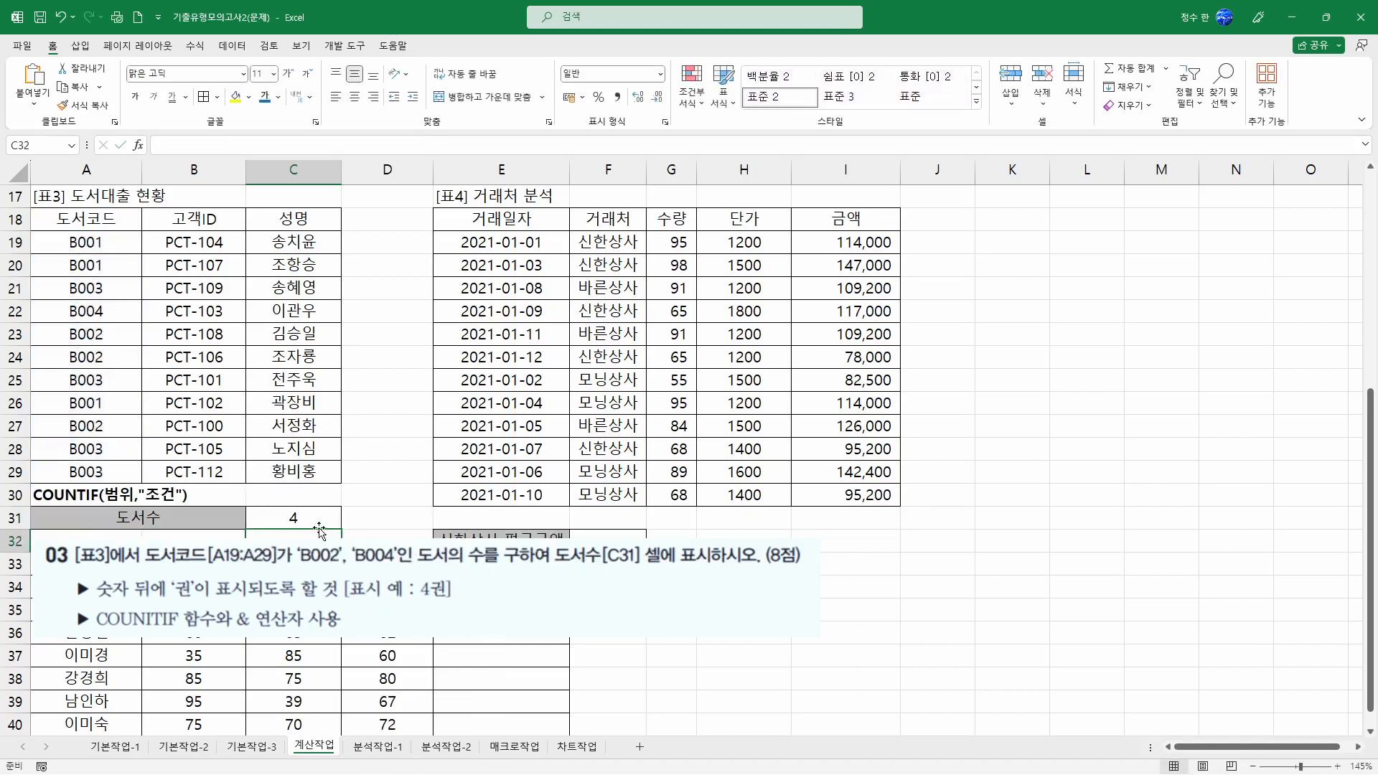
# Append &"권" to the C31 formula so the unit follows the number of books.
pyautogui.doubleClick(318, 521)
pyautogui.moveTo(151, 515); pyautogui.dragTo(417, 522)
pyautogui.click(425, 520)
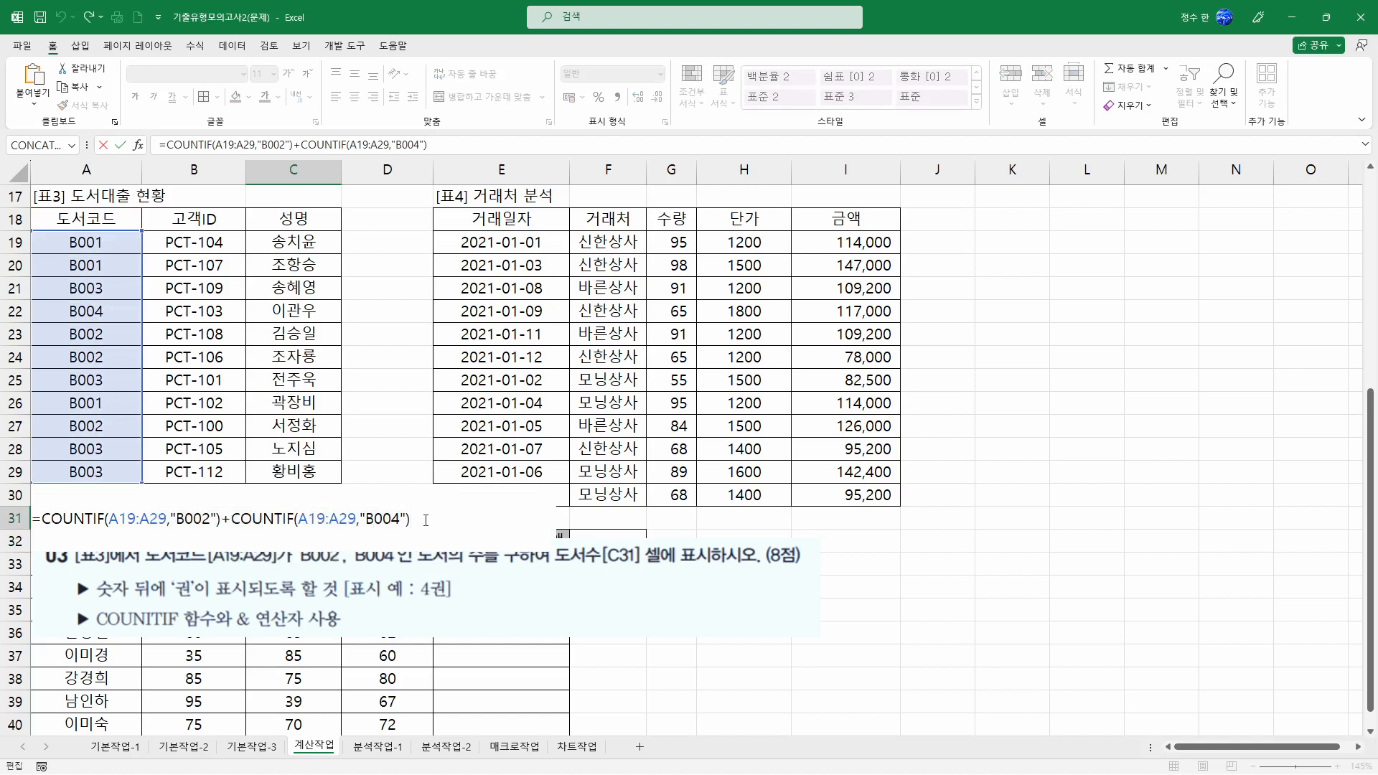
pyautogui.write('&"권"')
pyautogui.press('Return')
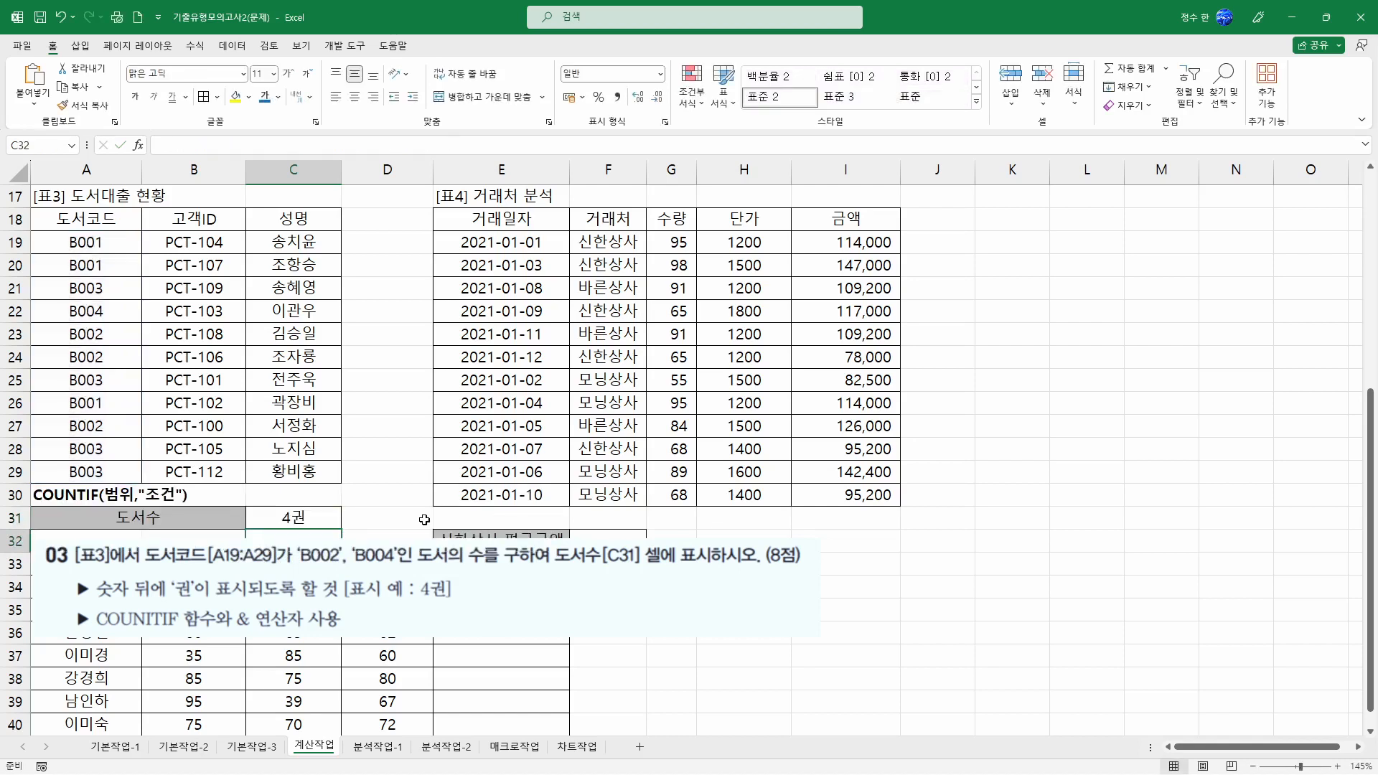
pyautogui.doubleClick(320, 520)
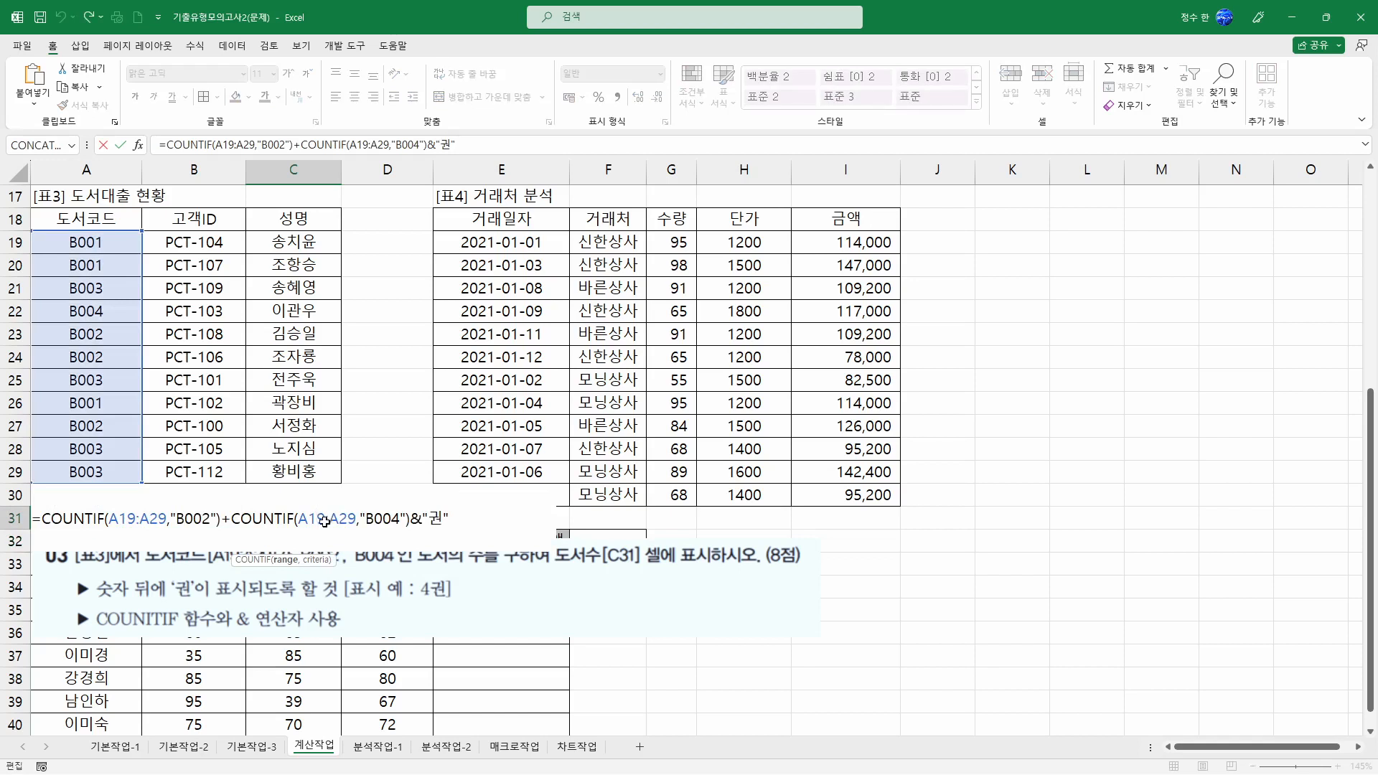
pyautogui.press('Escape')
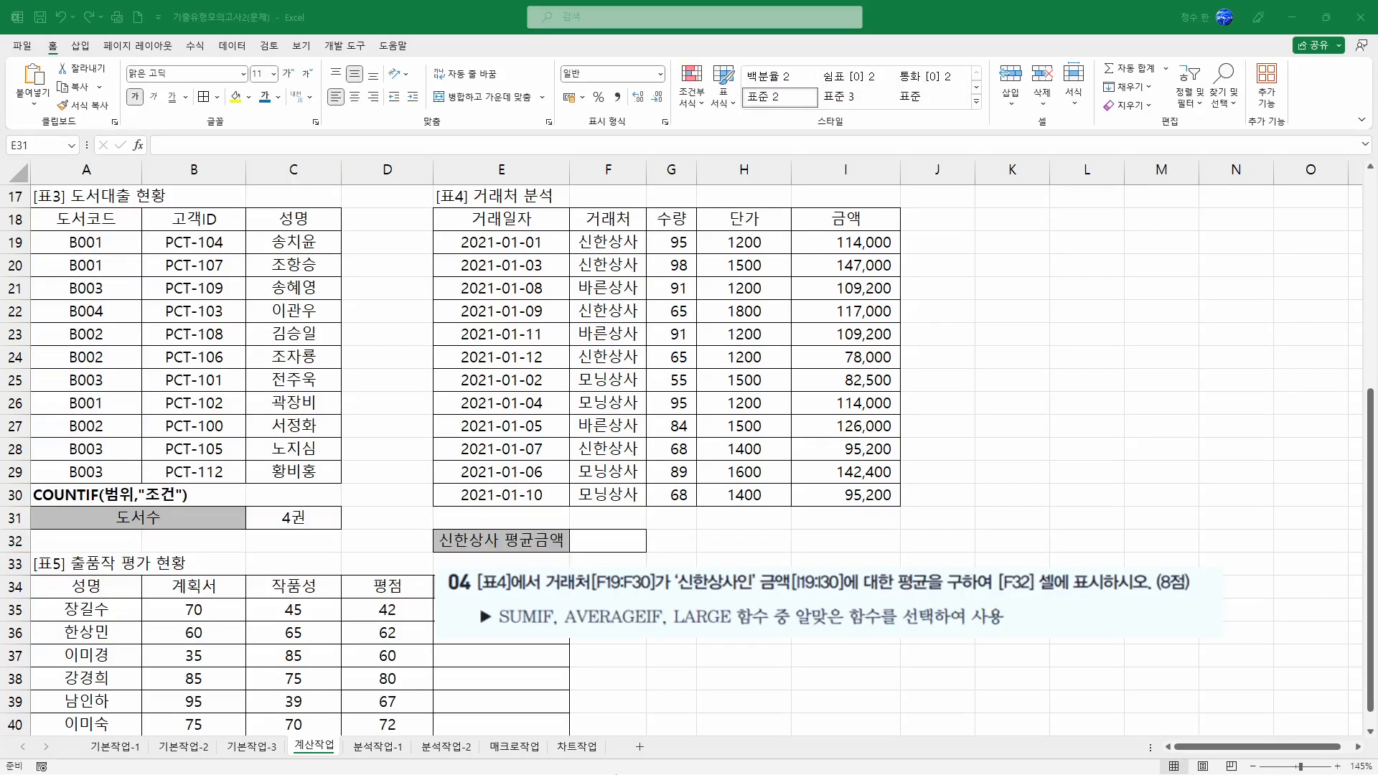
# Examine task 04's condition and function choices against the 신한상사 rows and their 금액 values in [표4].
pyautogui.click(628, 544)
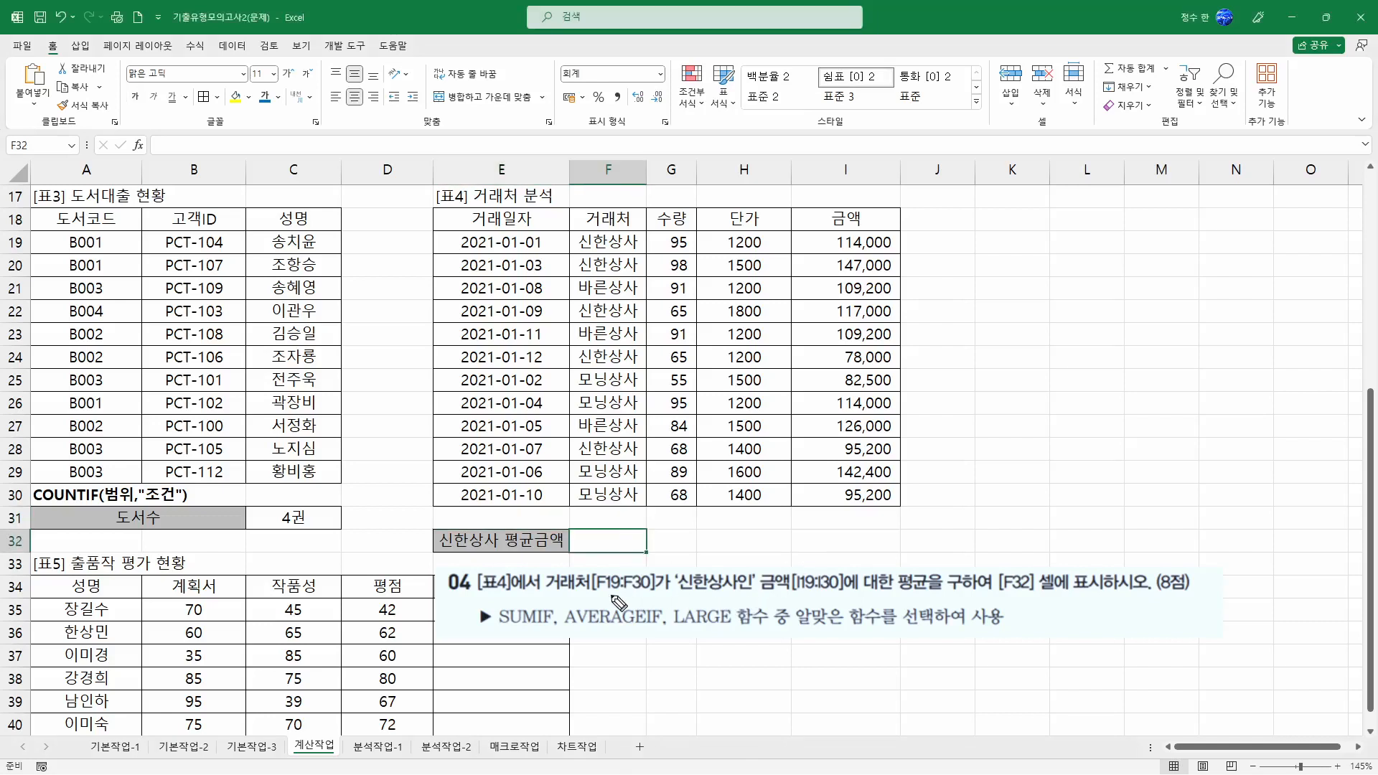
pyautogui.moveTo(547, 595); pyautogui.dragTo(732, 594)
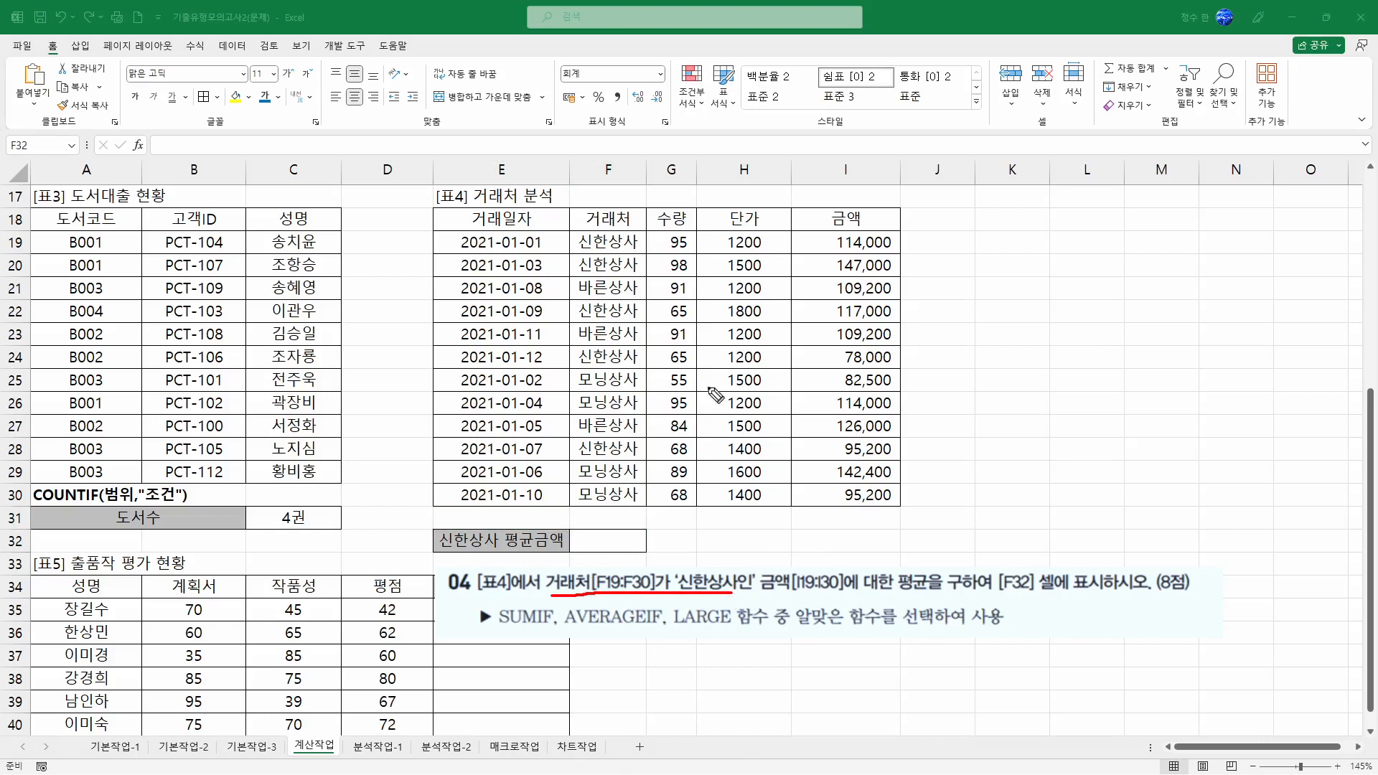
pyautogui.moveTo(639, 231); pyautogui.dragTo(642, 307)
pyautogui.moveTo(638, 359); pyautogui.dragTo(645, 358)
pyautogui.moveTo(637, 440); pyautogui.dragTo(646, 444)
pyautogui.moveTo(887, 254)
pyautogui.mouseDown()
pyautogui.moveTo(854, 359)
pyautogui.moveTo(864, 476)
pyautogui.mouseUp()
pyautogui.moveTo(923, 607); pyautogui.dragTo(916, 604)
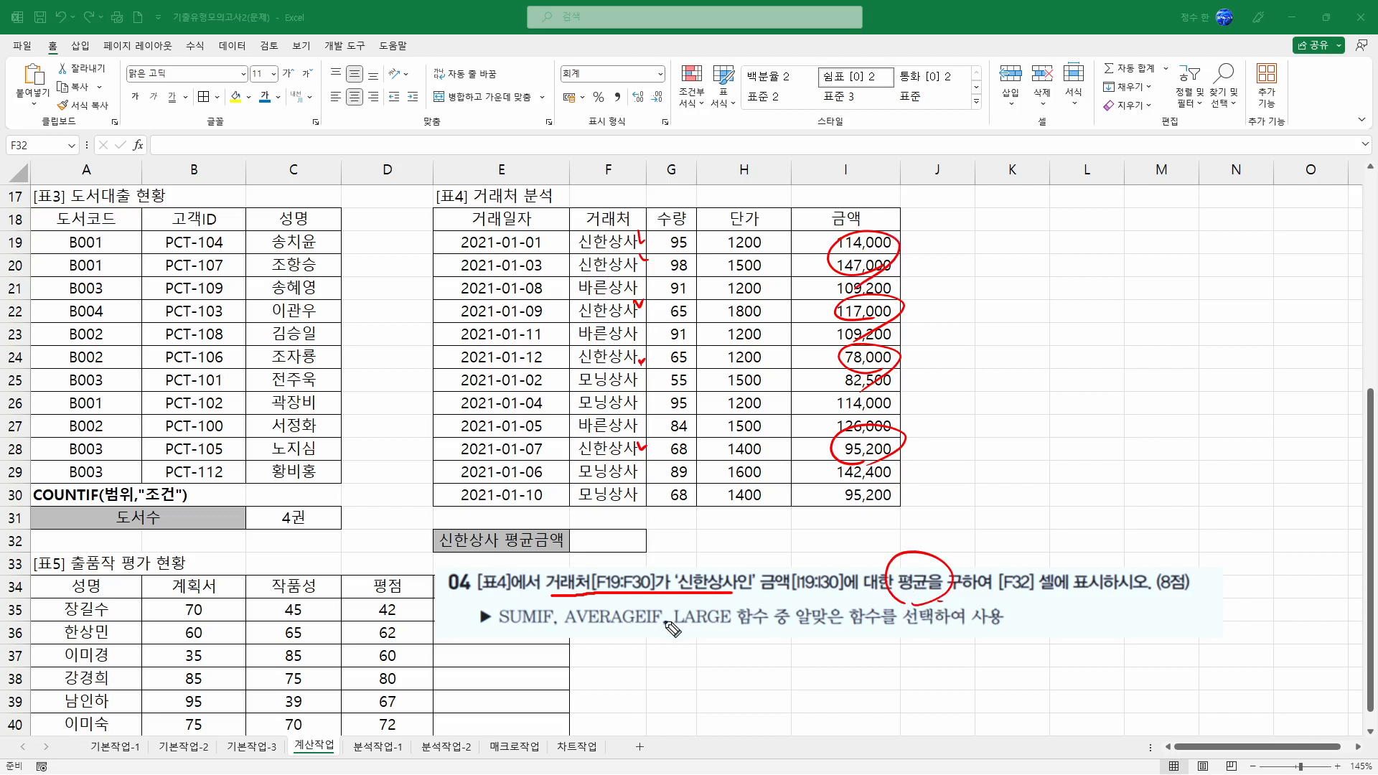
pyautogui.moveTo(565, 635)
pyautogui.mouseDown()
pyautogui.moveTo(676, 623)
pyautogui.moveTo(567, 624)
pyautogui.mouseUp()
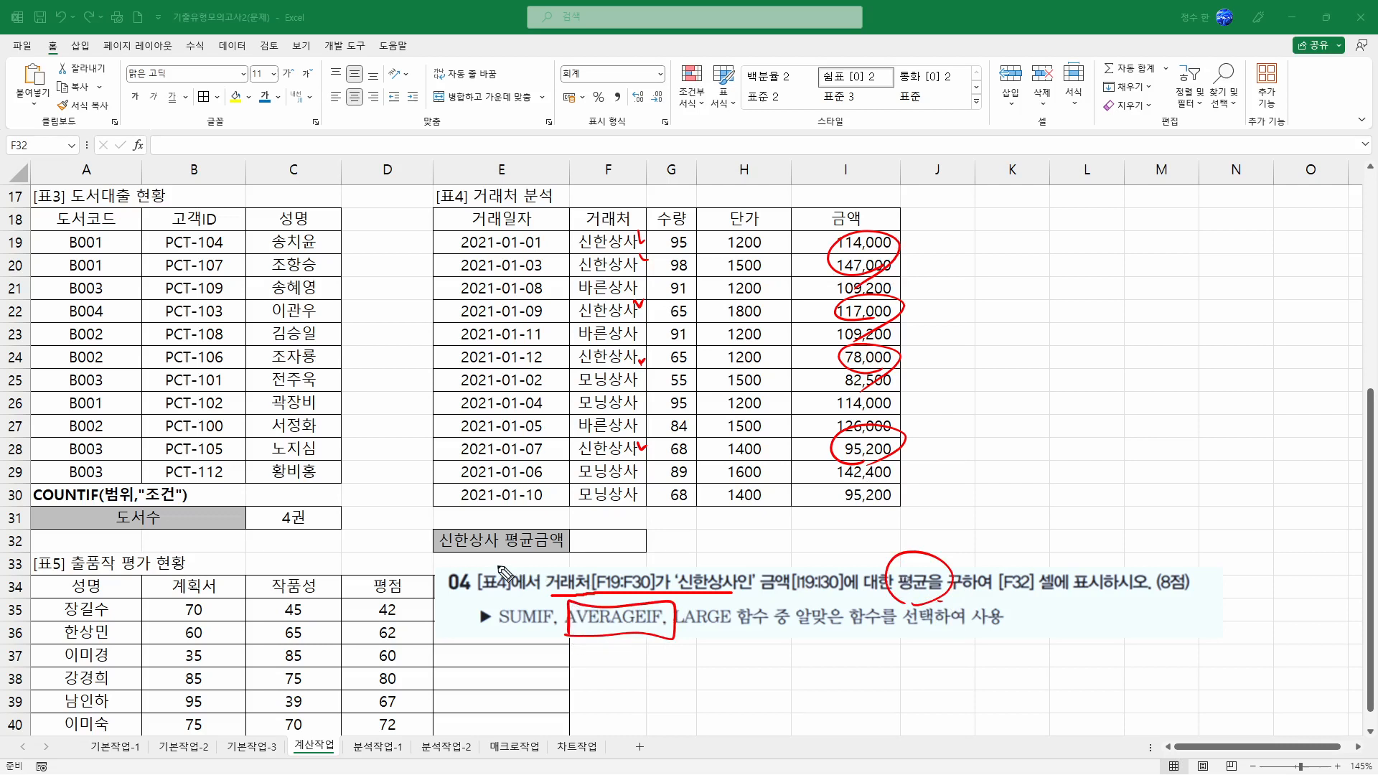
# Write the syntax note AVERAGEIF(범위,조건,평균을 구할 범위) in cell E31.
pyautogui.click(490, 513)
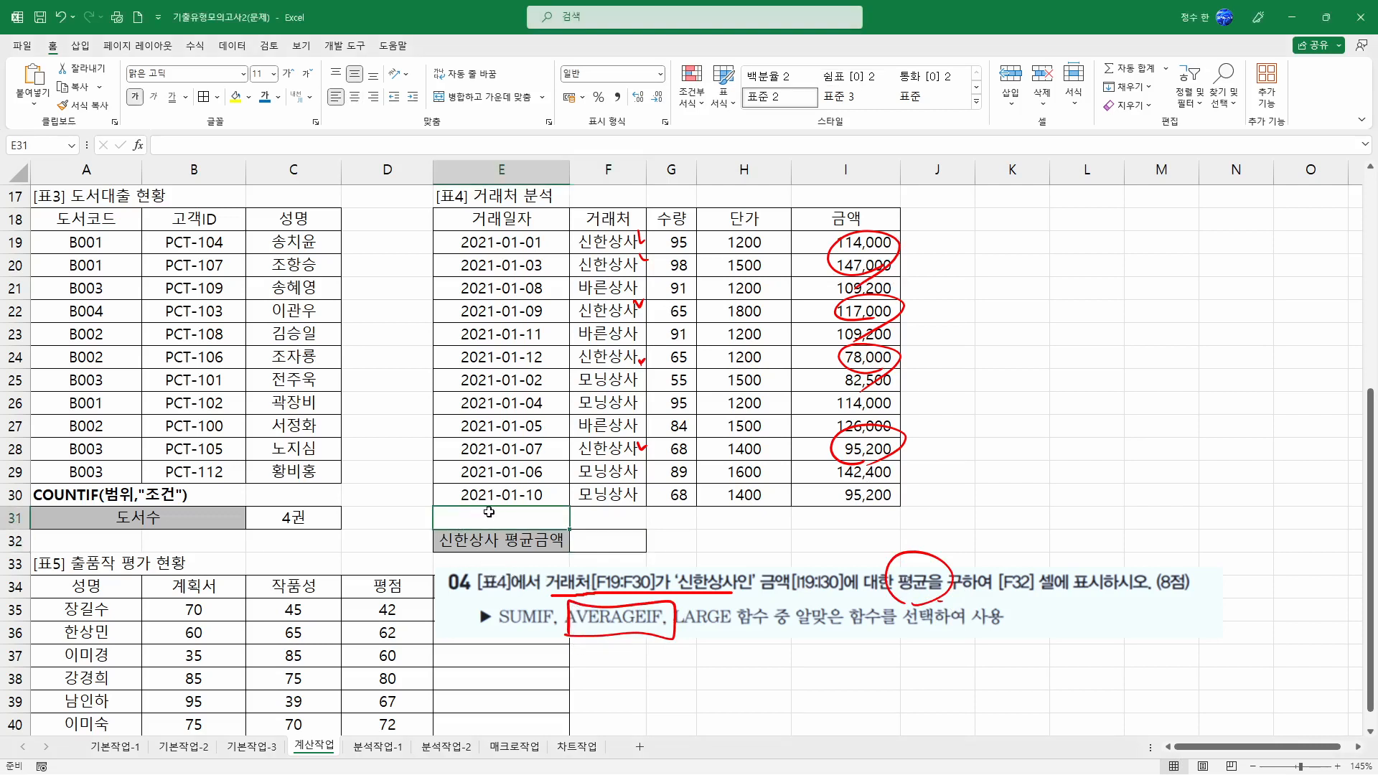
pyautogui.write('AVERAGEIF')
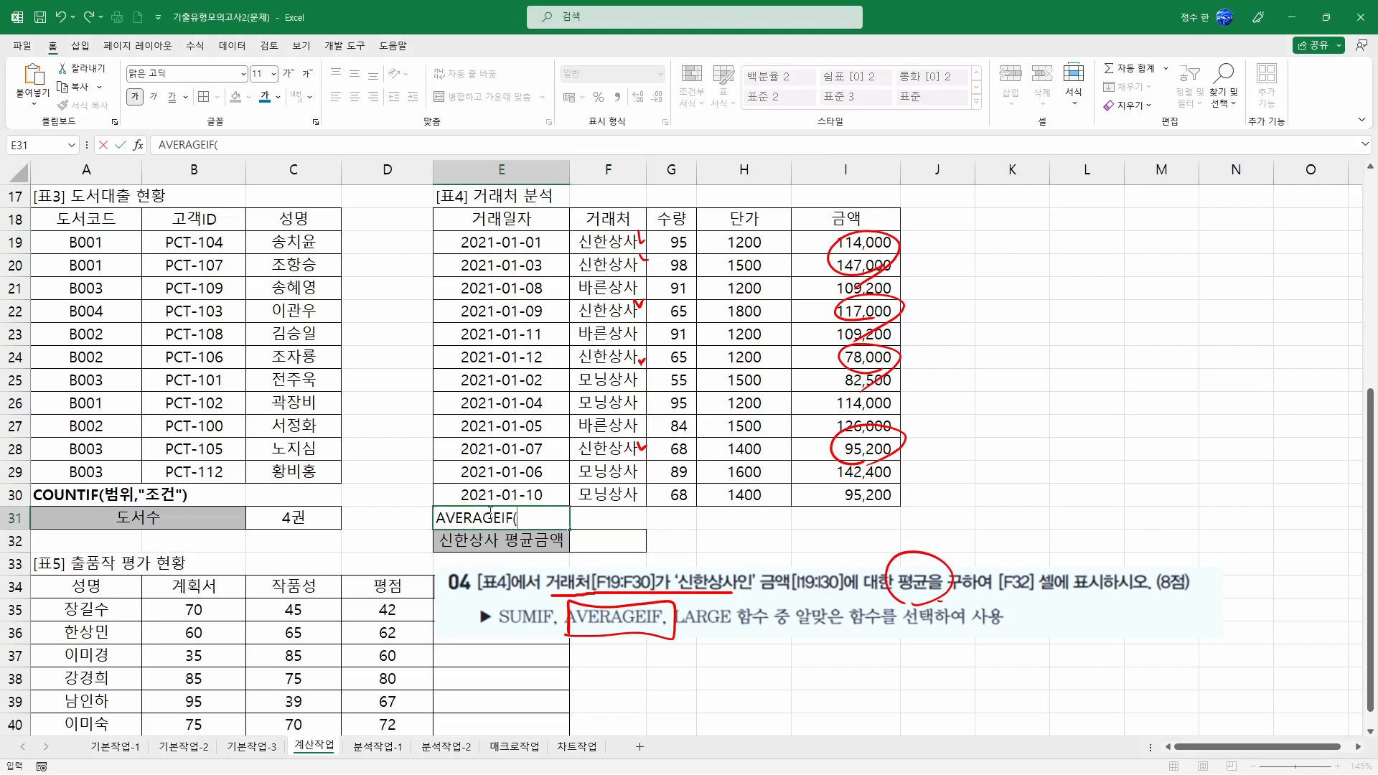
pyautogui.write('(범위,조건,')
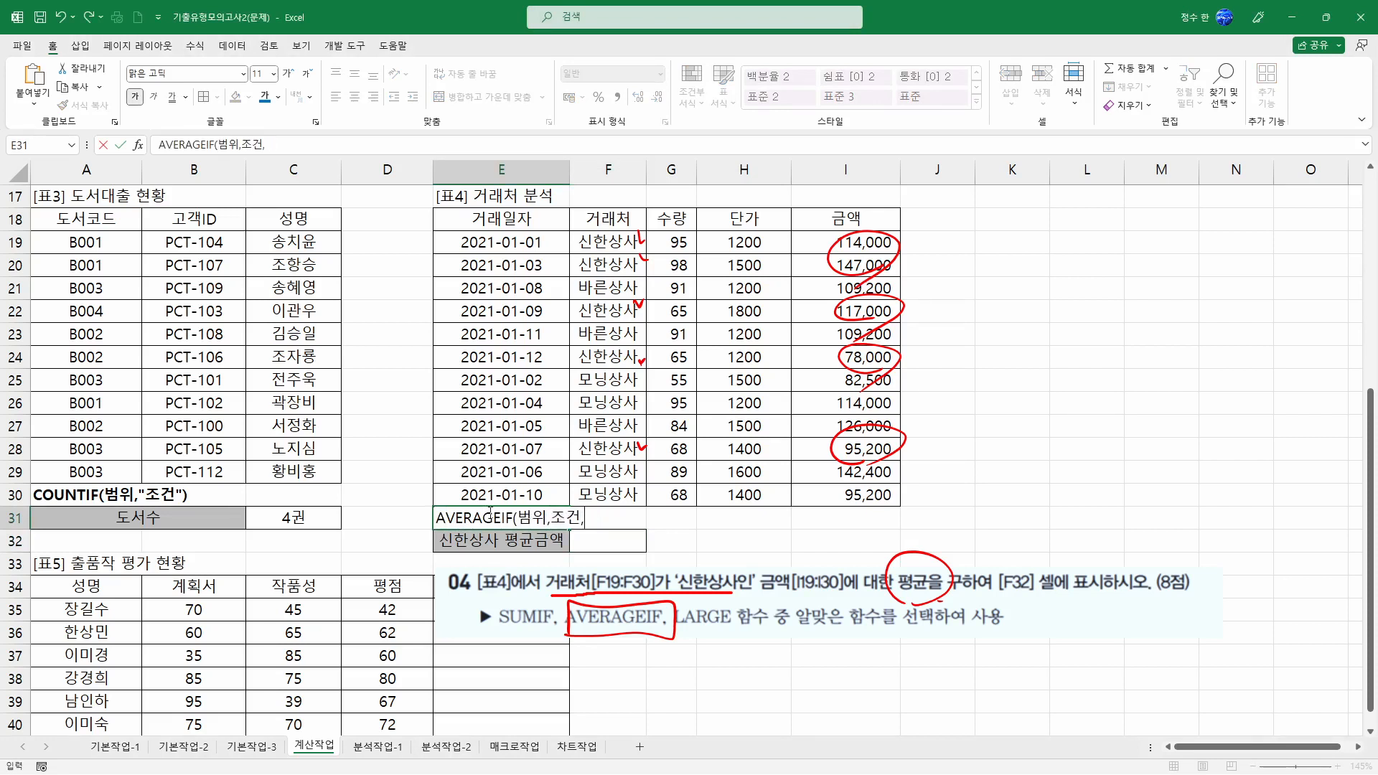
pyautogui.write('평균을 구')
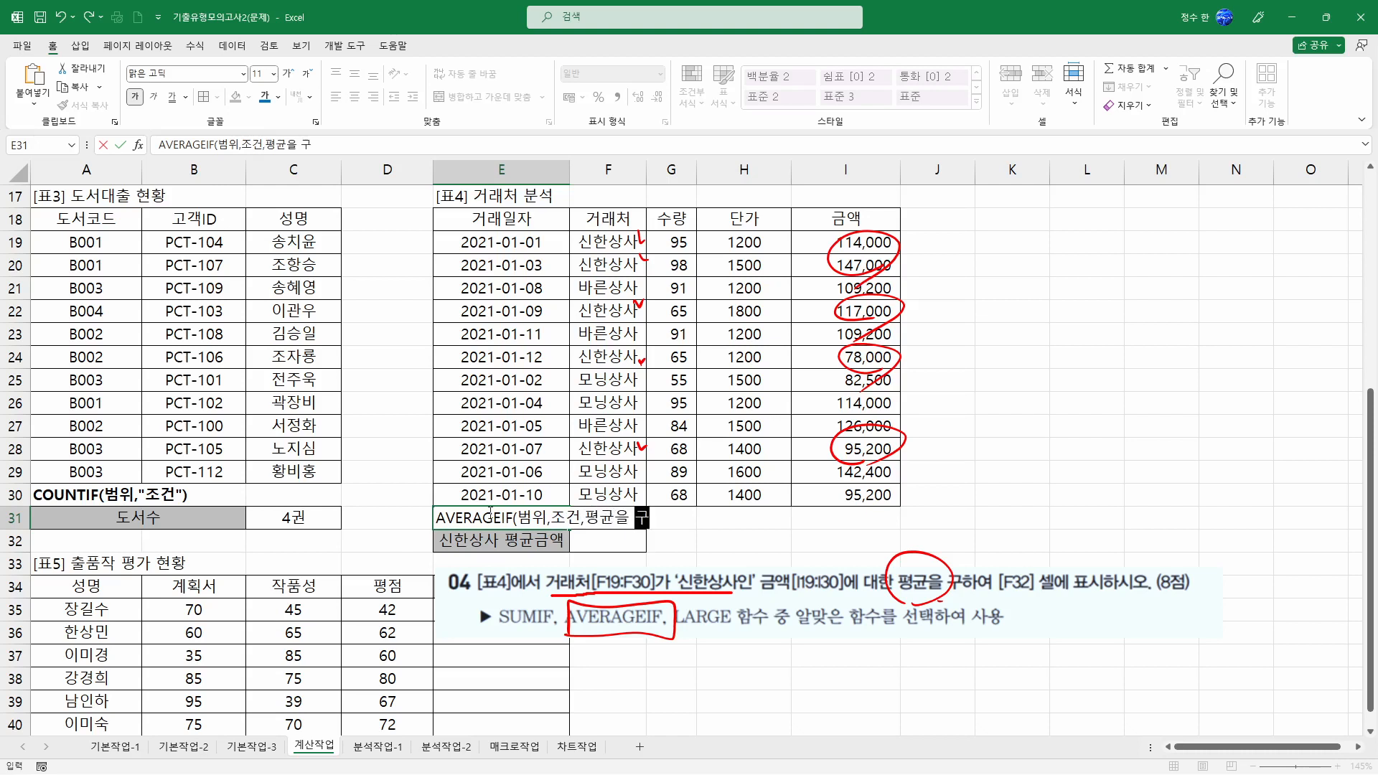
pyautogui.write('할 버범위)')
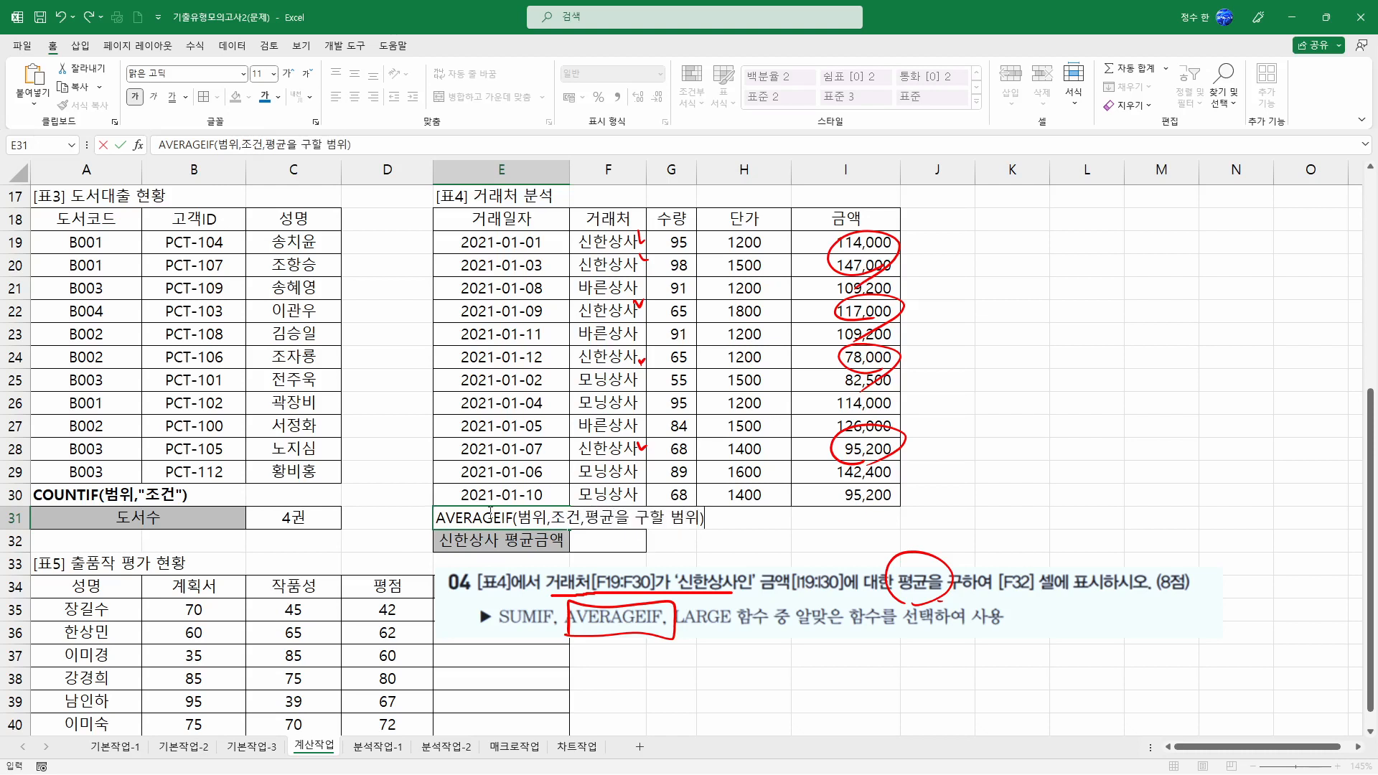
pyautogui.press('Return')
# Enter an AVERAGEIF formula in F32 with range F19:F30, criterion "신한상사" and average range I19:I30.
pyautogui.click(593, 539)
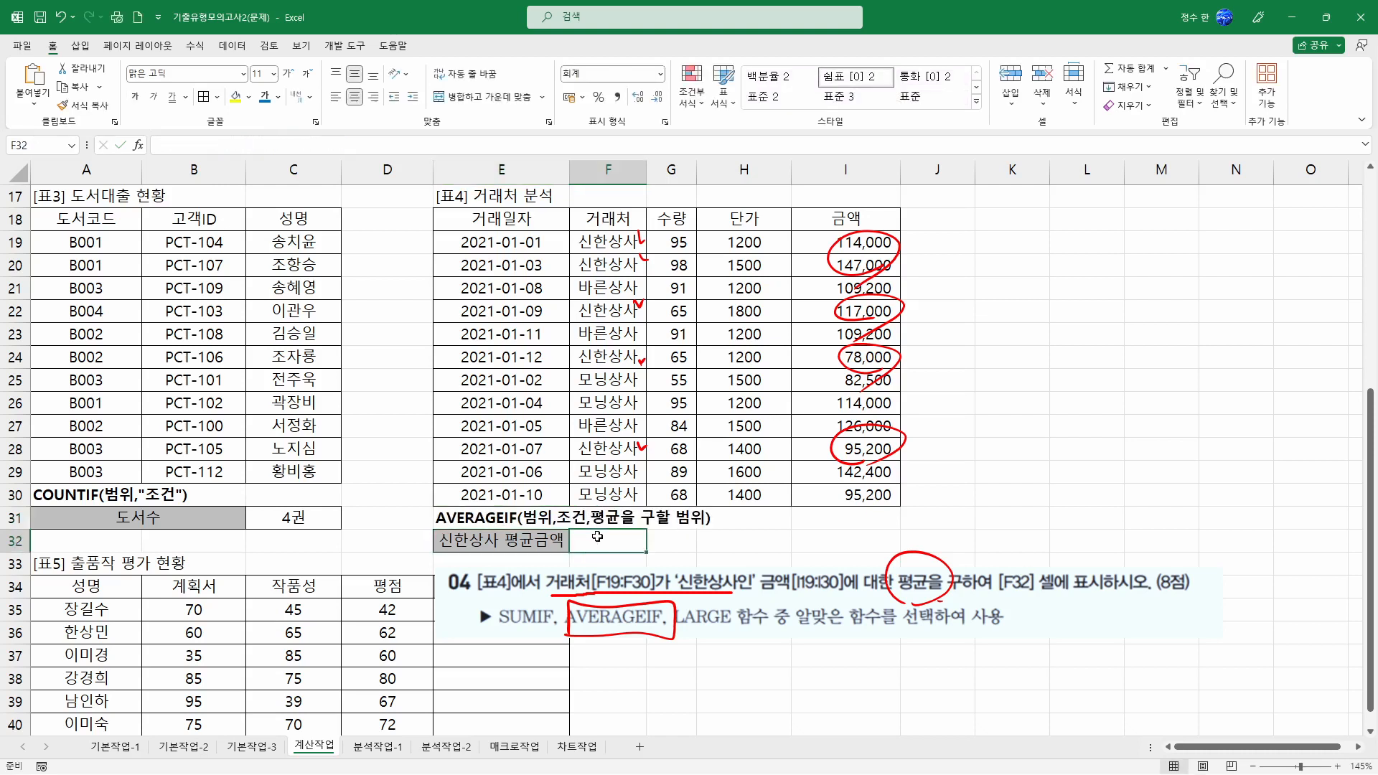
pyautogui.write('=AVERAGE(')
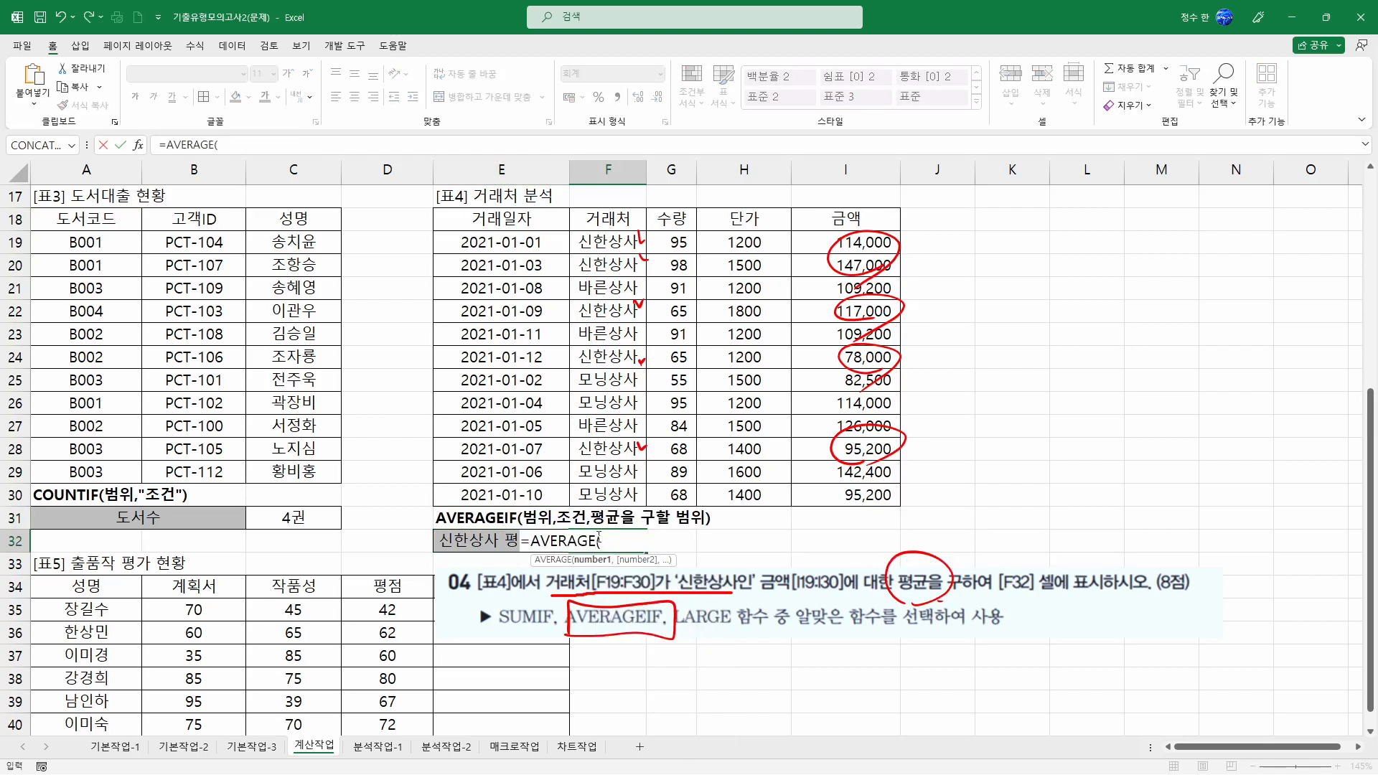
pyautogui.press('BackSpace')
pyautogui.write('IF(')
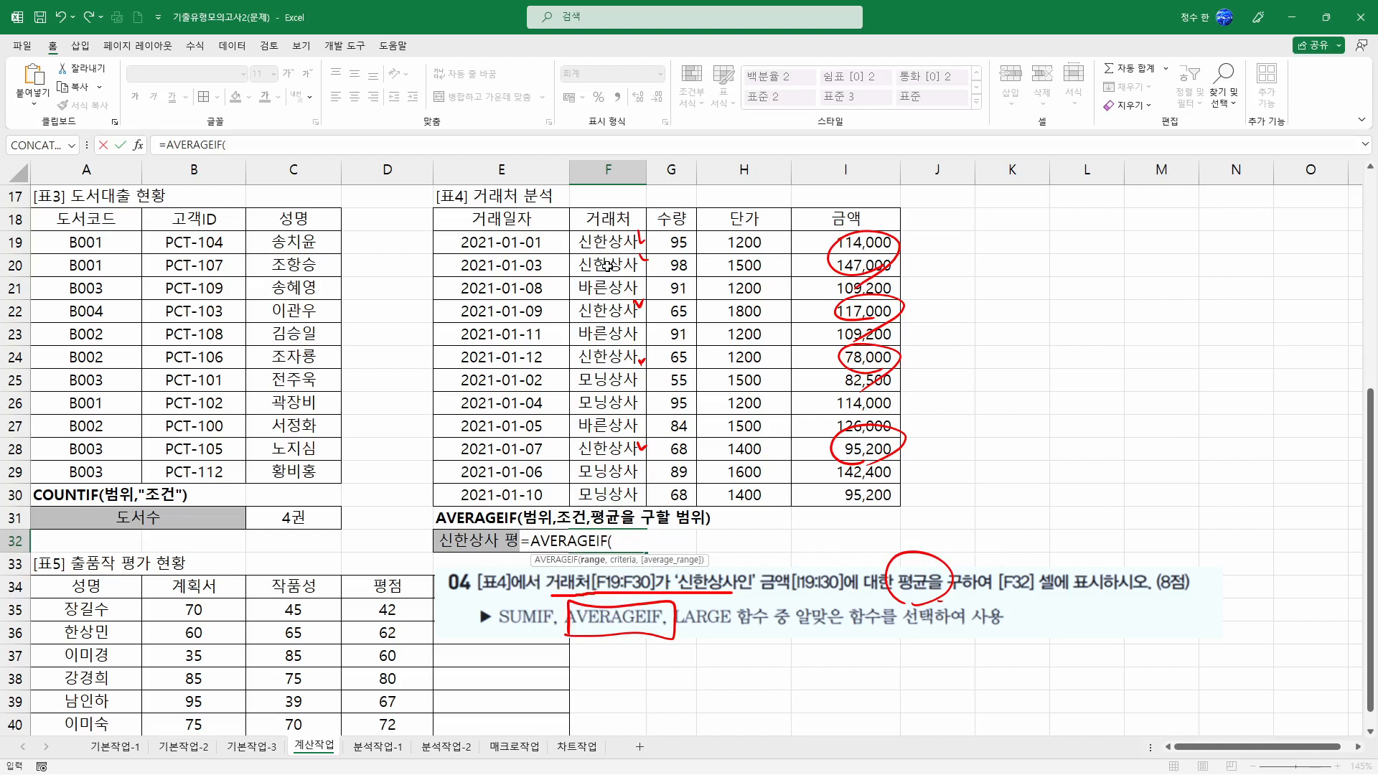
pyautogui.moveTo(609, 243); pyautogui.dragTo(616, 494)
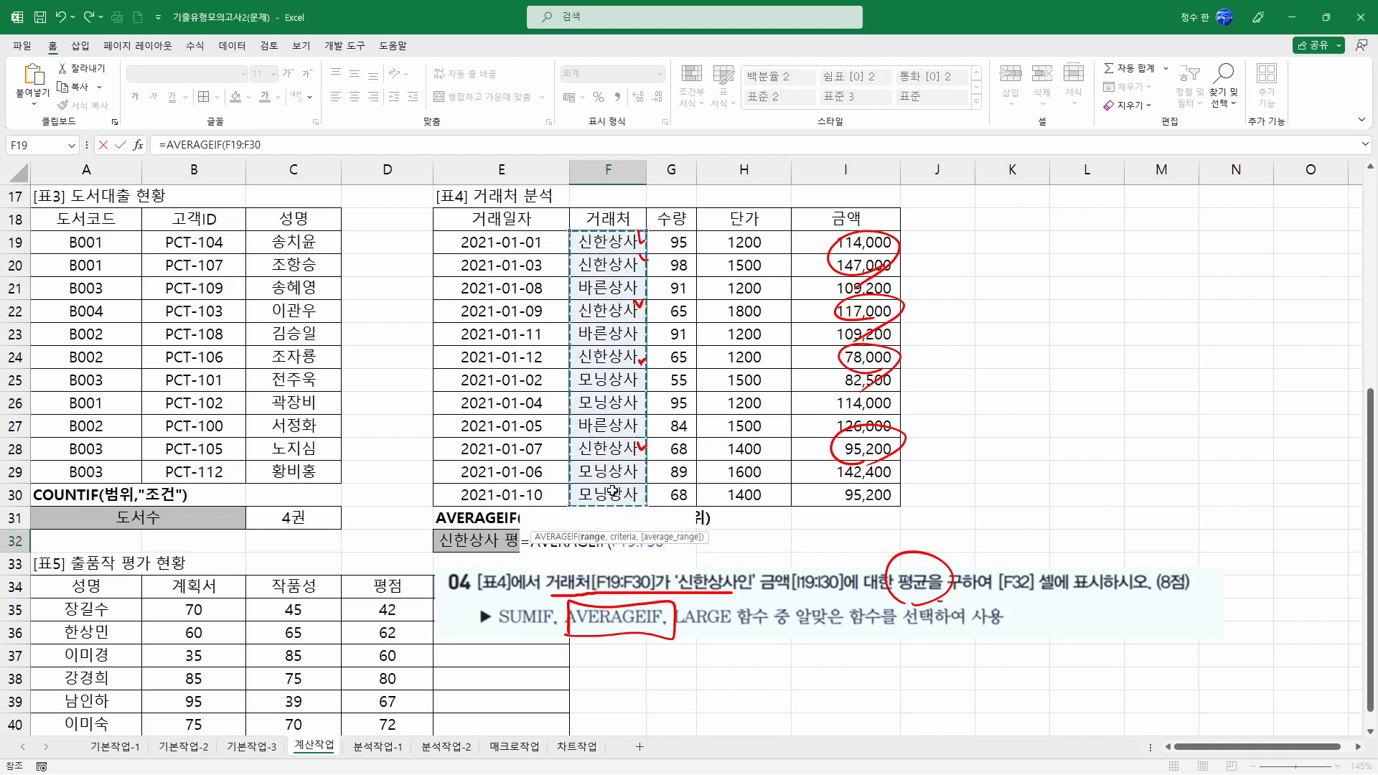
pyautogui.write(',"신한상')
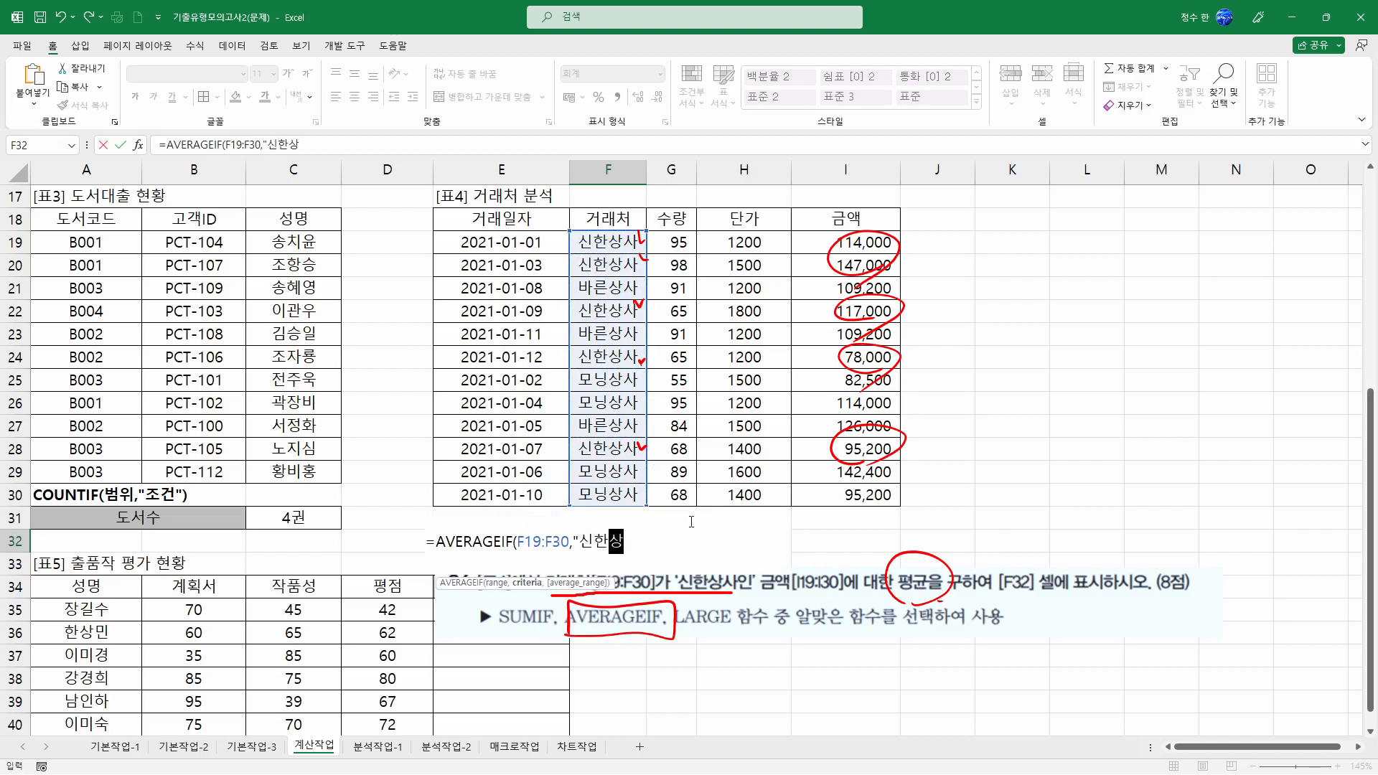
pyautogui.write('사",')
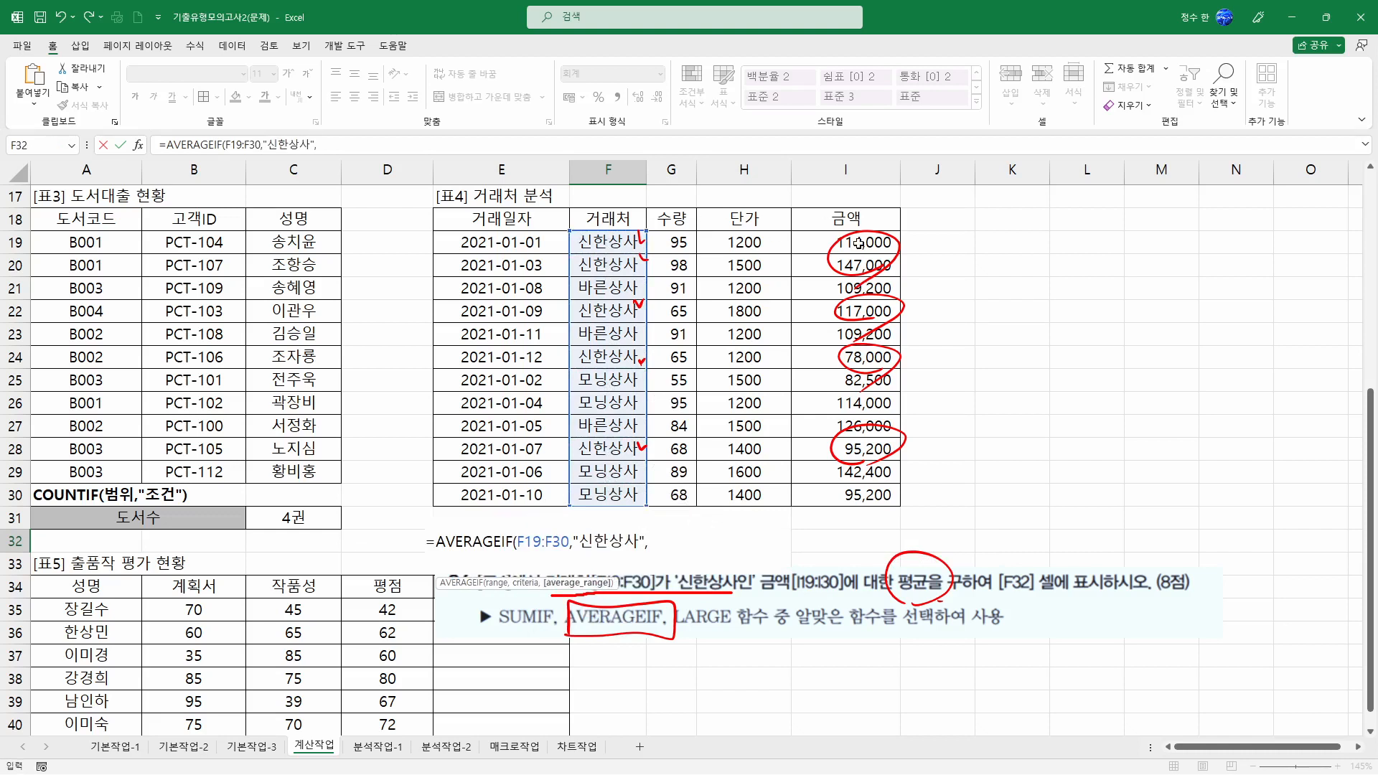
pyautogui.moveTo(859, 244); pyautogui.dragTo(876, 493)
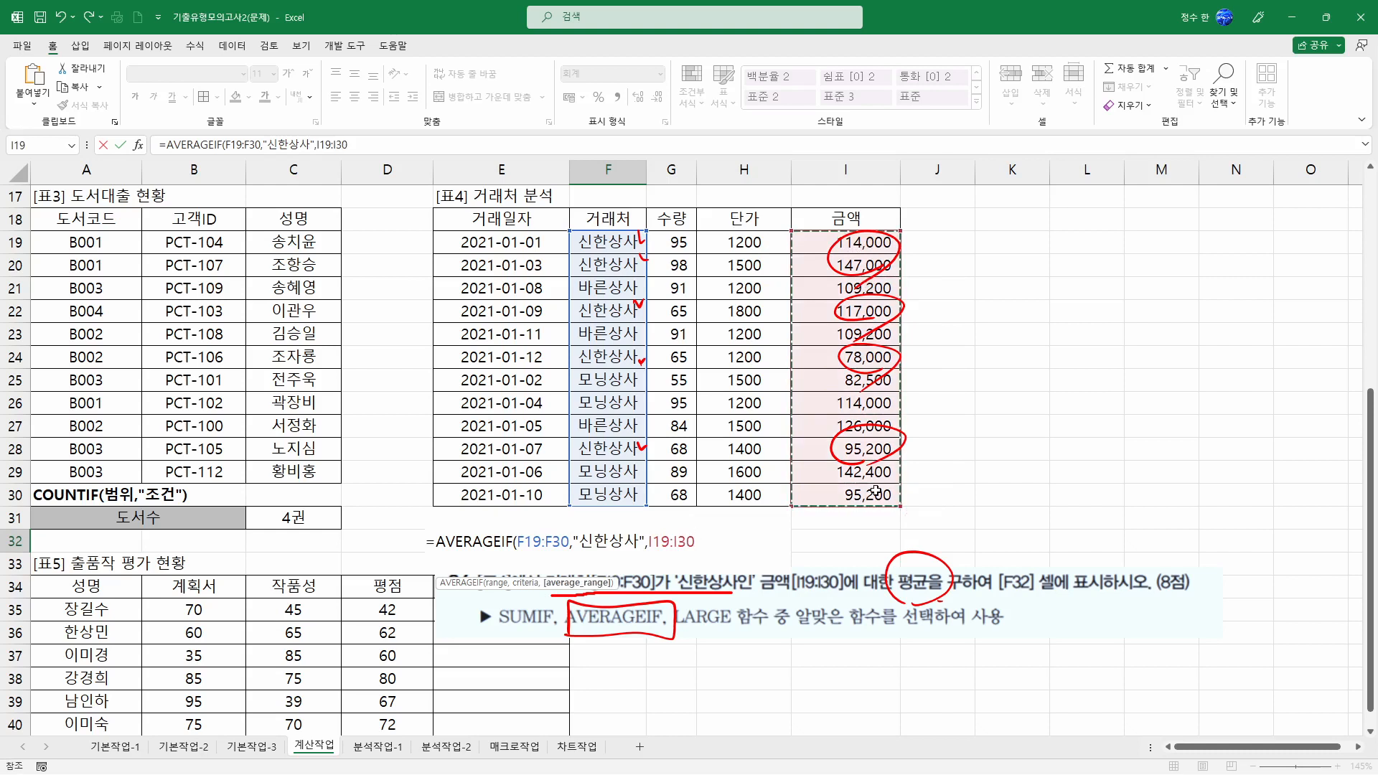
pyautogui.write(')')
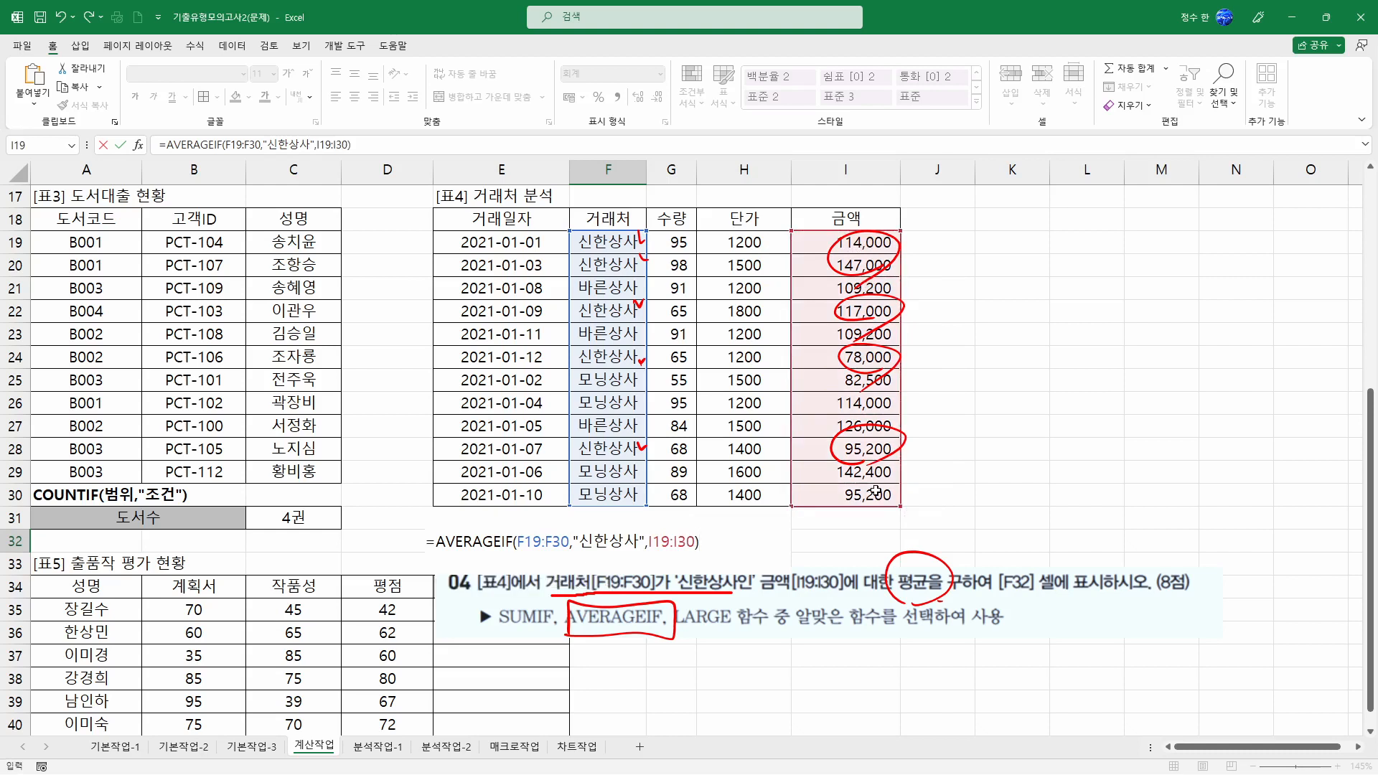
pyautogui.press('Return')
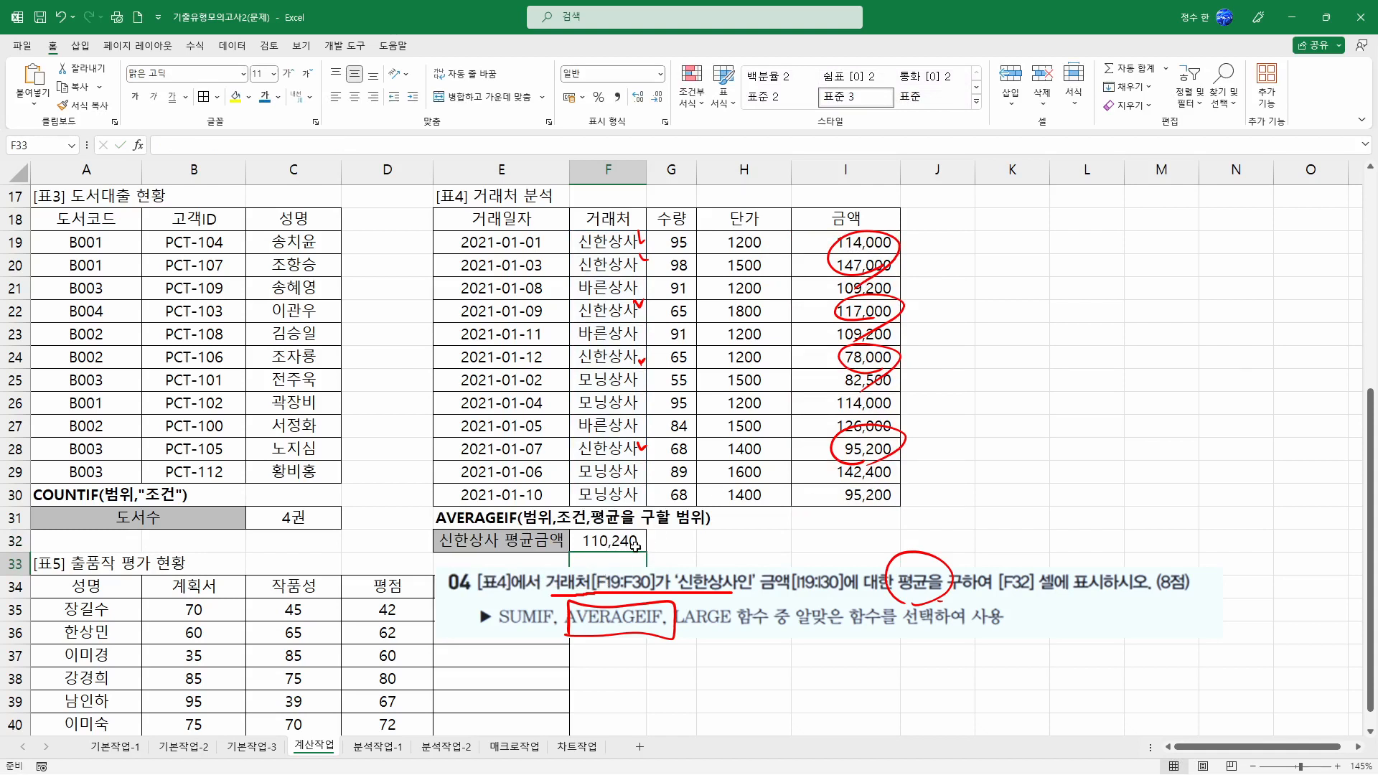
pyautogui.doubleClick(635, 546)
pyautogui.press('Escape')
# Examine task 05's pass and fail conditions against the 계획서, 작품성 and 평점 columns of [표5].
pyautogui.scroll(-5, 537, 643)
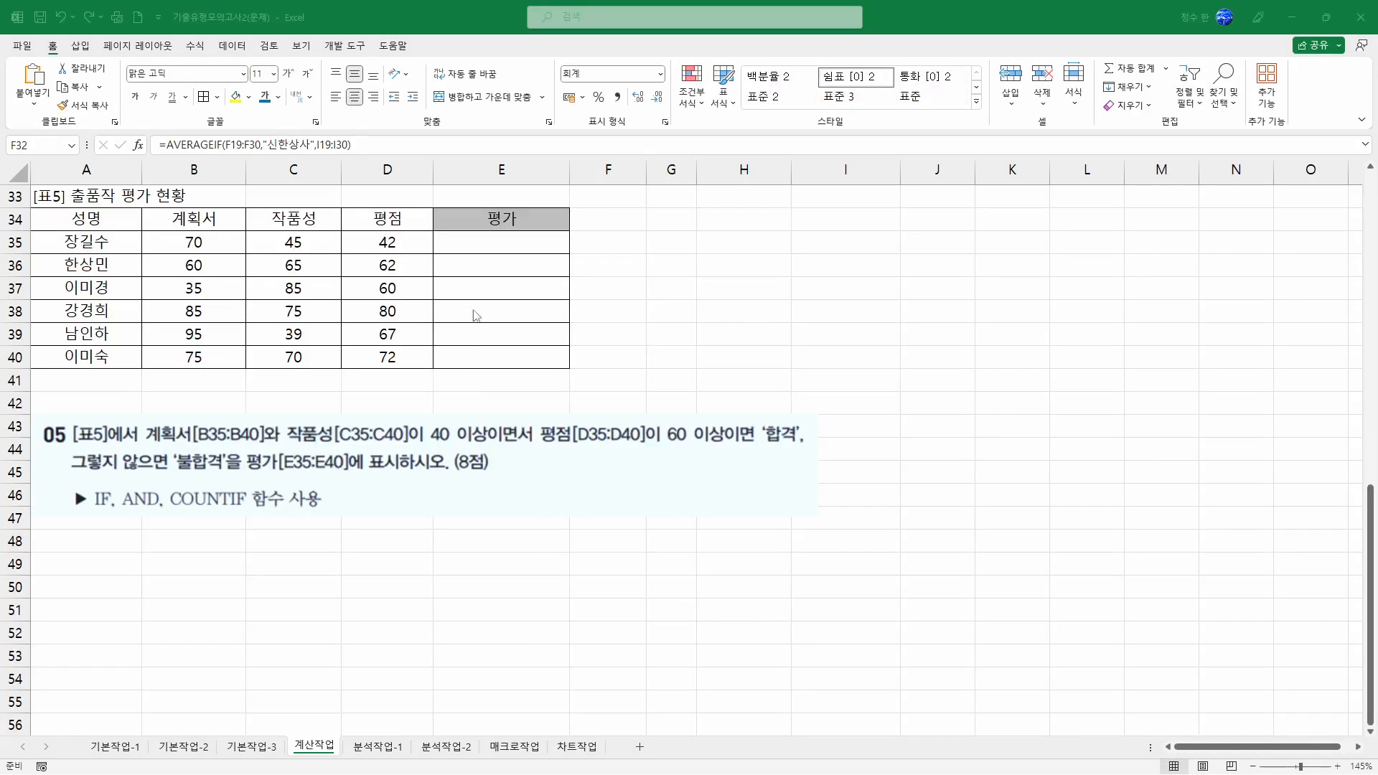
pyautogui.click(486, 245)
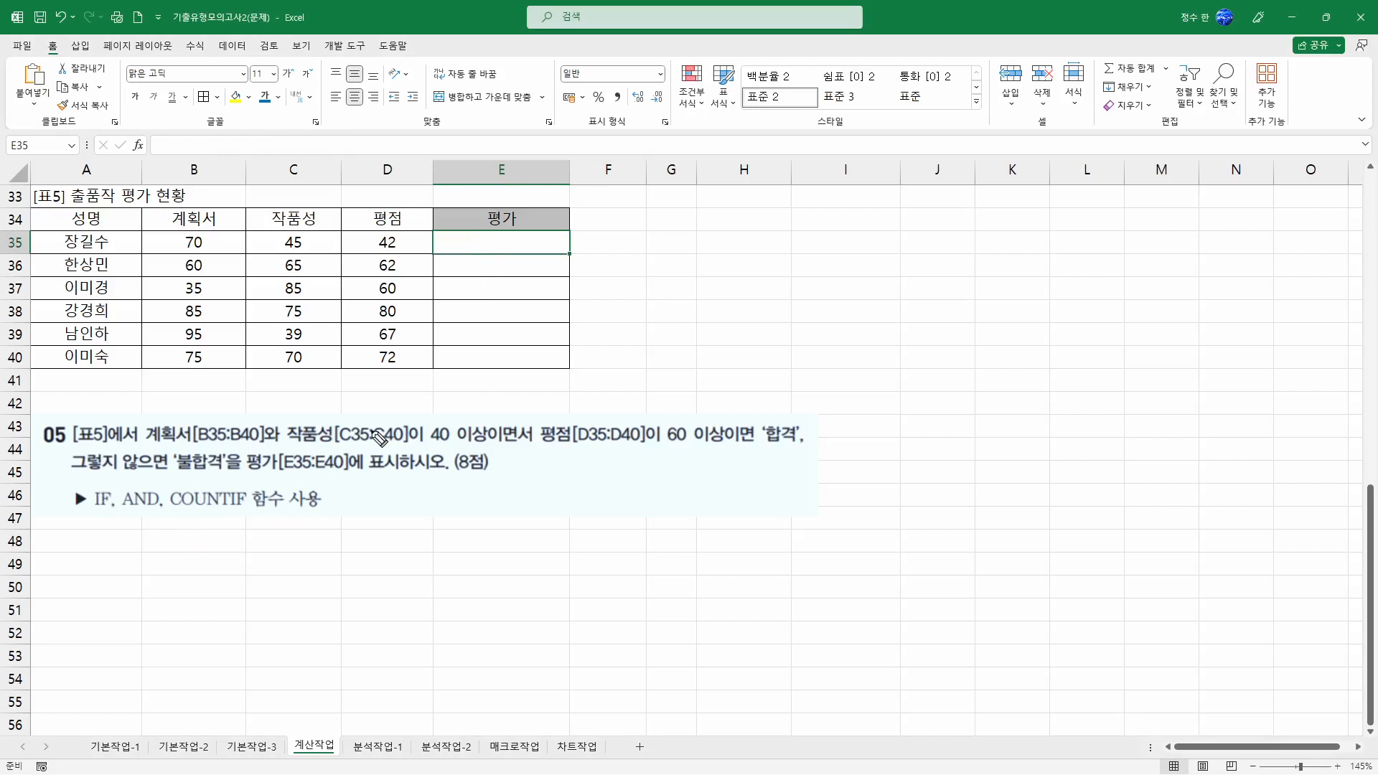
pyautogui.moveTo(782, 411); pyautogui.dragTo(792, 411)
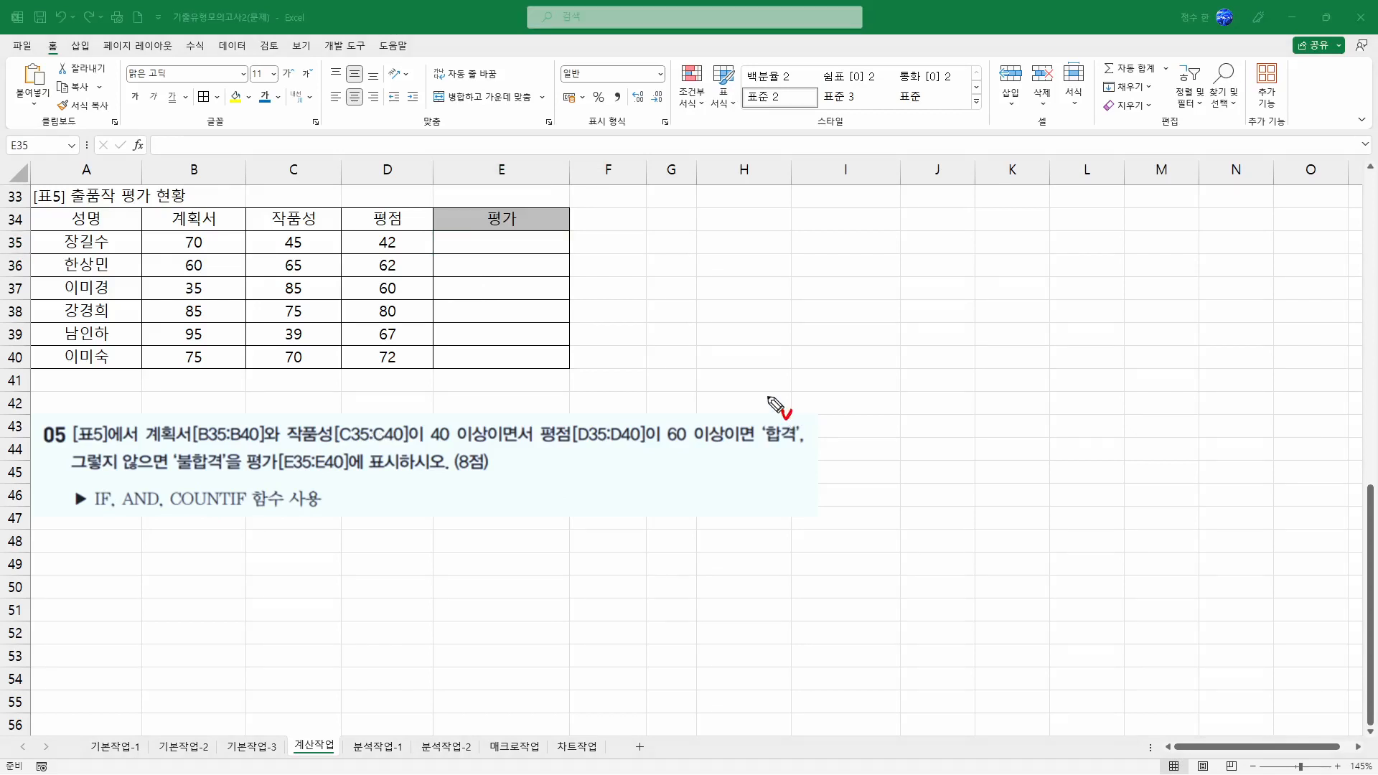
pyautogui.moveTo(217, 445); pyautogui.dragTo(231, 444)
pyautogui.moveTo(294, 230)
pyautogui.mouseDown()
pyautogui.moveTo(181, 230)
pyautogui.moveTo(230, 267)
pyautogui.moveTo(340, 228)
pyautogui.moveTo(247, 231)
pyautogui.mouseUp()
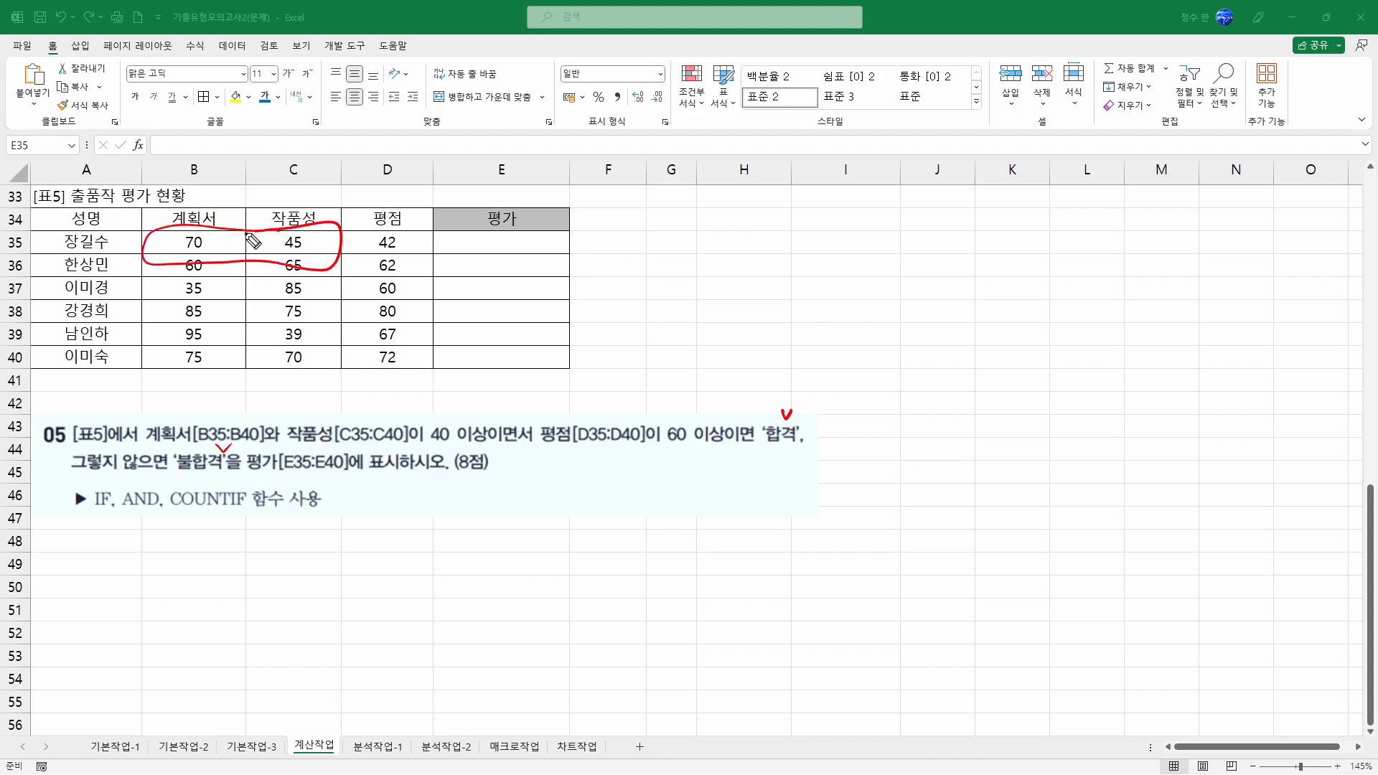
pyautogui.moveTo(418, 448); pyautogui.dragTo(467, 446)
pyautogui.moveTo(402, 221); pyautogui.dragTo(423, 204)
pyautogui.moveTo(672, 455); pyautogui.dragTo(675, 474)
pyautogui.moveTo(685, 465); pyautogui.dragTo(695, 464)
pyautogui.moveTo(687, 471); pyautogui.dragTo(714, 457)
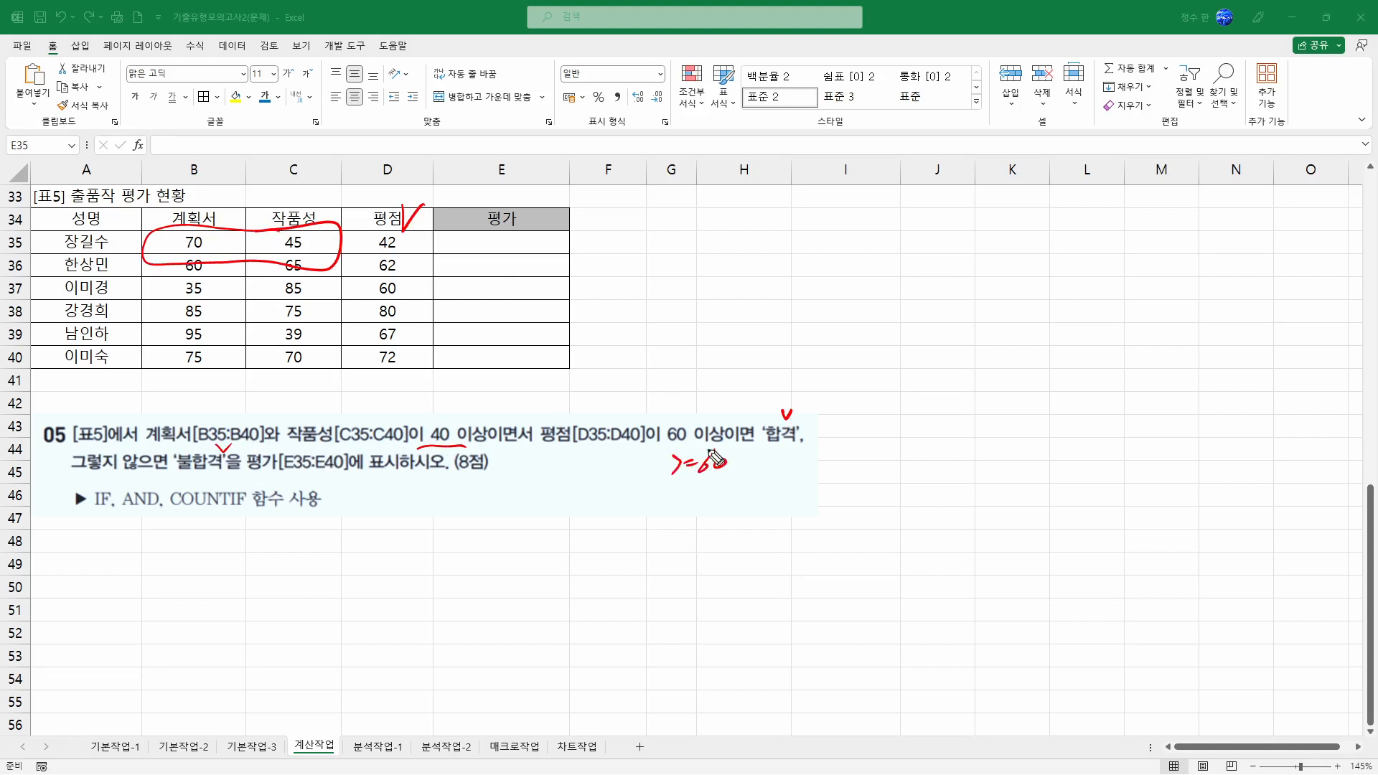
# Mark the >=40 threshold for 계획서 and 작품성 and the required COUNTIF function in task 05's text.
pyautogui.moveTo(423, 403)
pyautogui.mouseDown()
pyautogui.moveTo(425, 424)
pyautogui.moveTo(452, 410)
pyautogui.mouseUp()
pyautogui.moveTo(437, 421); pyautogui.dragTo(471, 428)
pyautogui.moveTo(479, 406); pyautogui.dragTo(481, 409)
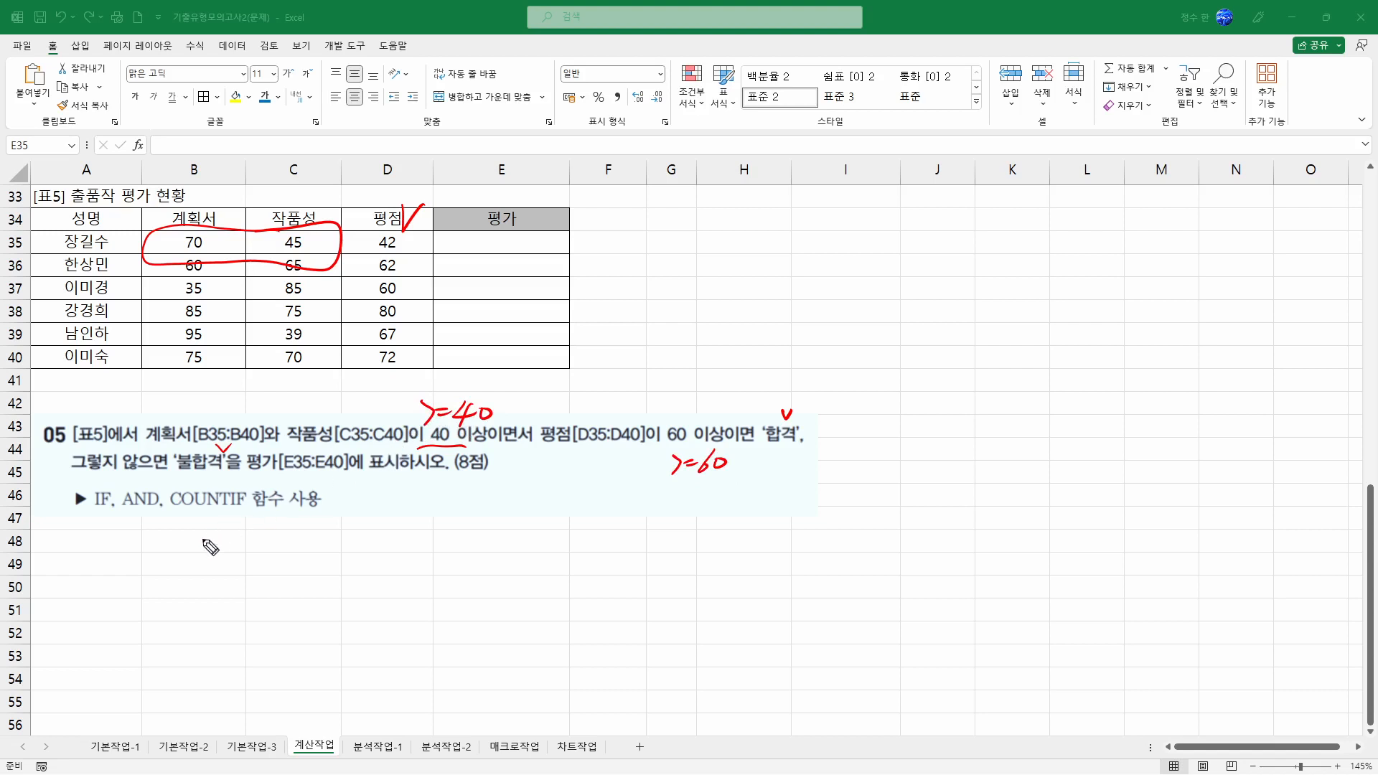
pyautogui.moveTo(209, 524)
pyautogui.mouseDown()
pyautogui.moveTo(198, 475)
pyautogui.moveTo(259, 518)
pyautogui.moveTo(179, 502)
pyautogui.moveTo(267, 506)
pyautogui.moveTo(198, 525)
pyautogui.mouseUp()
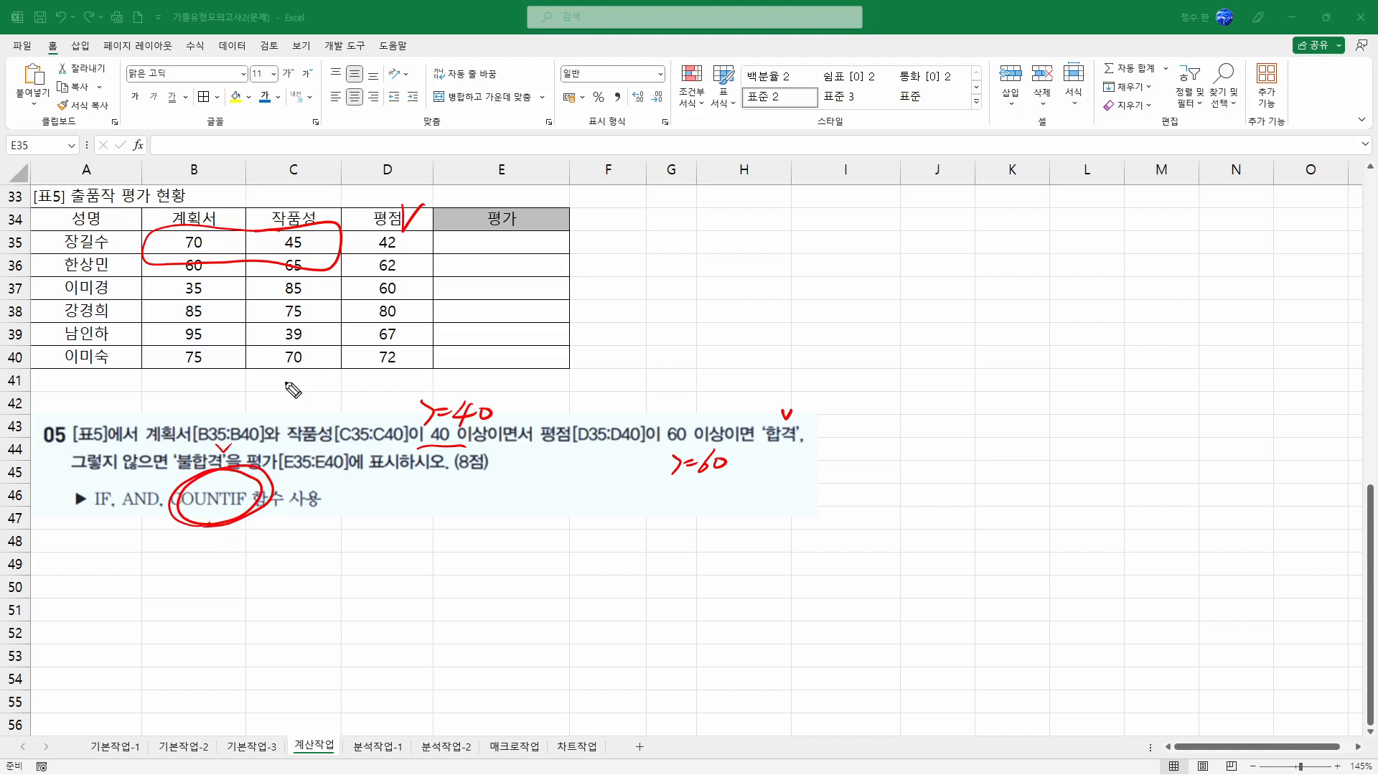
pyautogui.press('Escape')
# Format cell E35 as bold 14-point text.
pyautogui.click(479, 243)
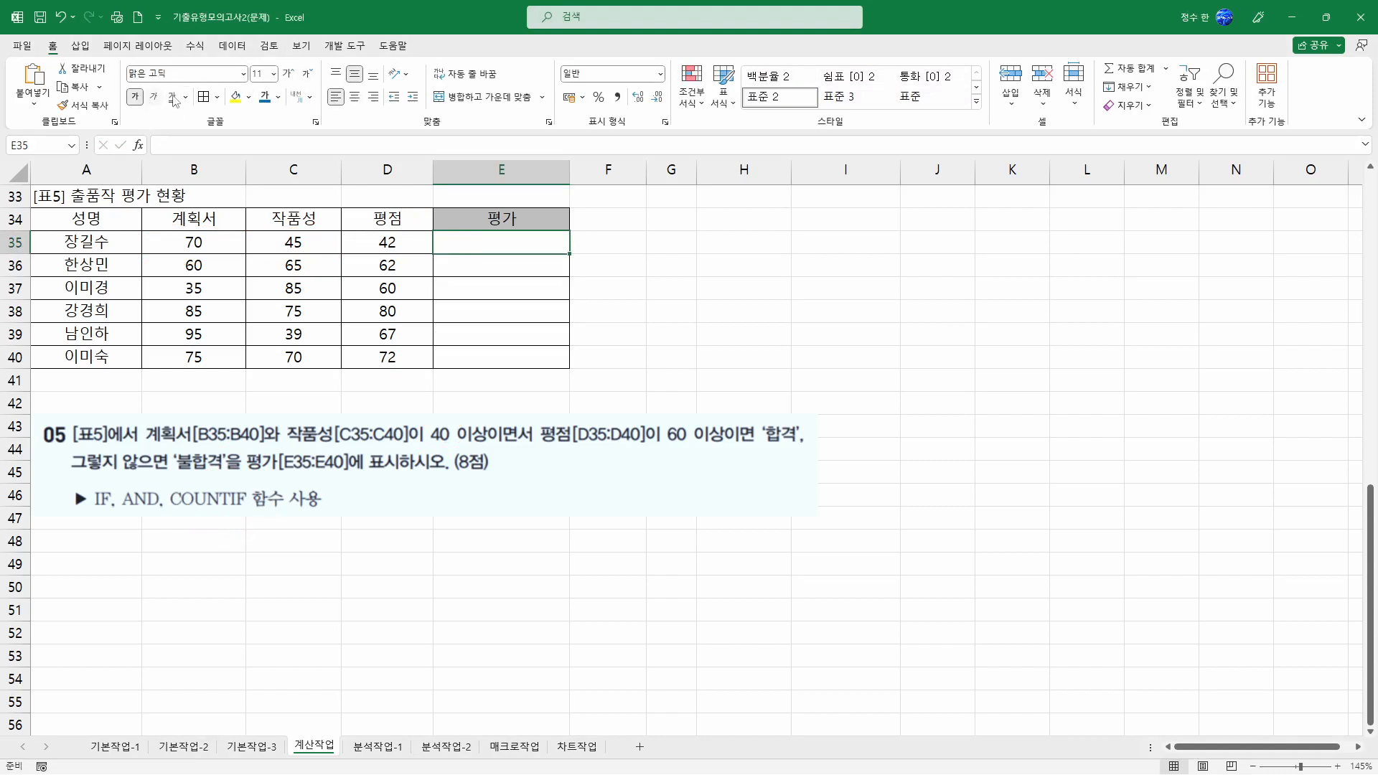
pyautogui.click(288, 74)
# Enter the formula =IF(AND(B35>=40,C35>=40,D35>=60),"합격","불합격") in cell E35.
pyautogui.press('F2')
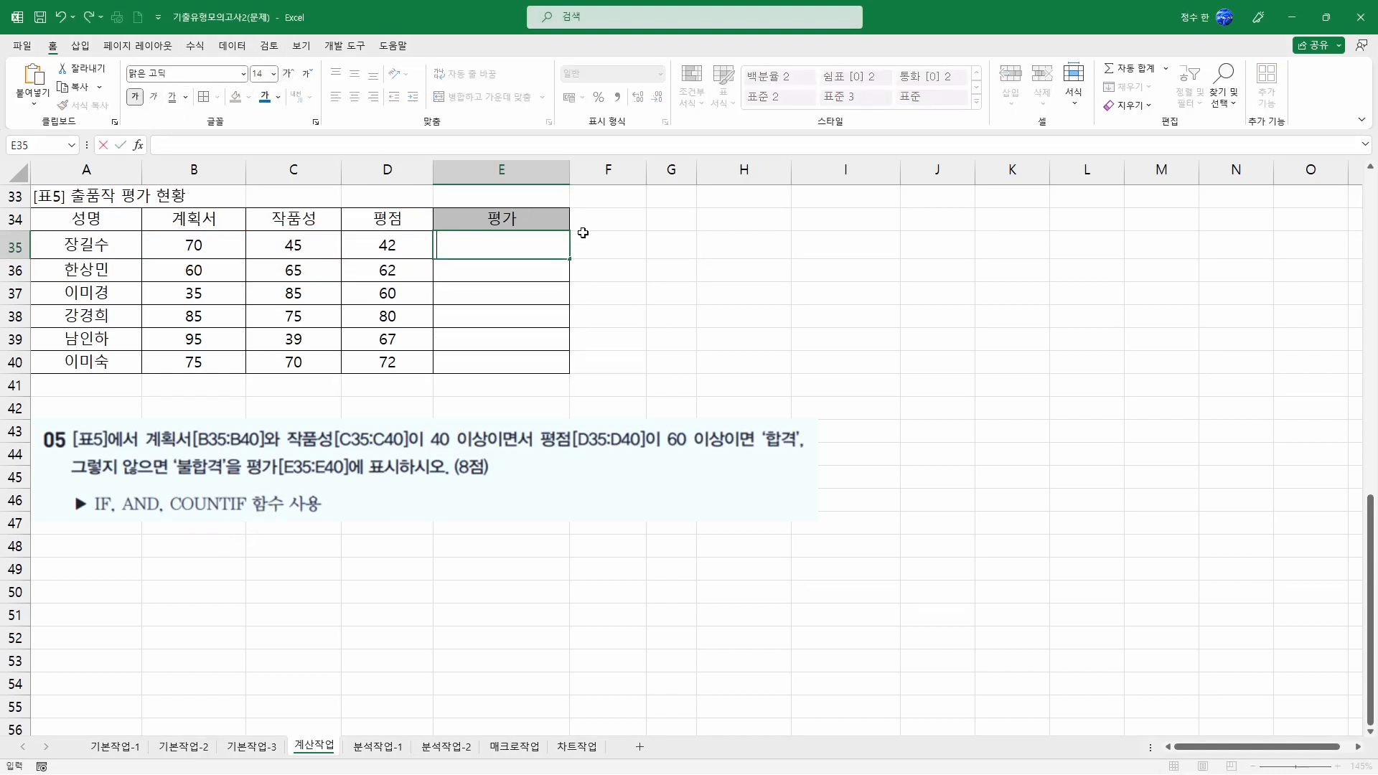
pyautogui.write('=IF(AND(')
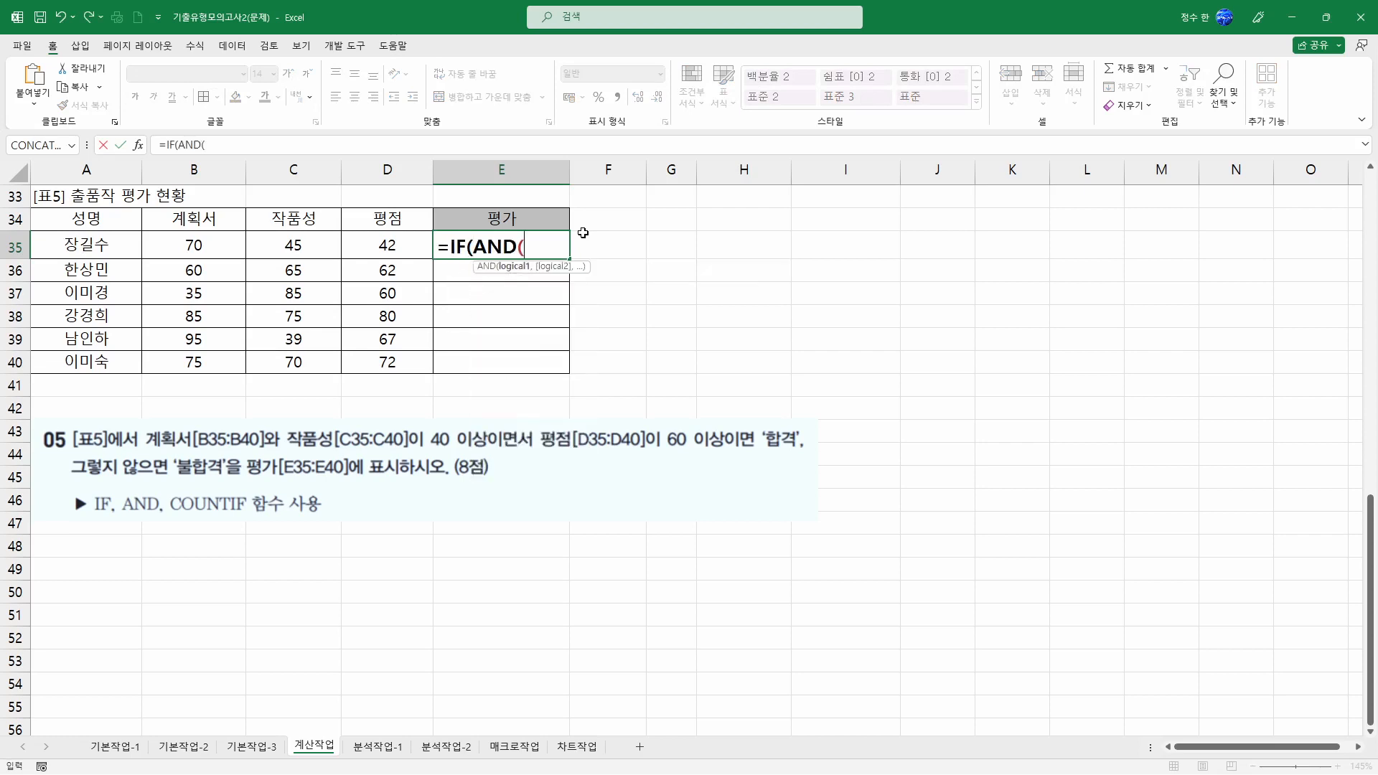
pyautogui.click(203, 242)
pyautogui.write('>=')
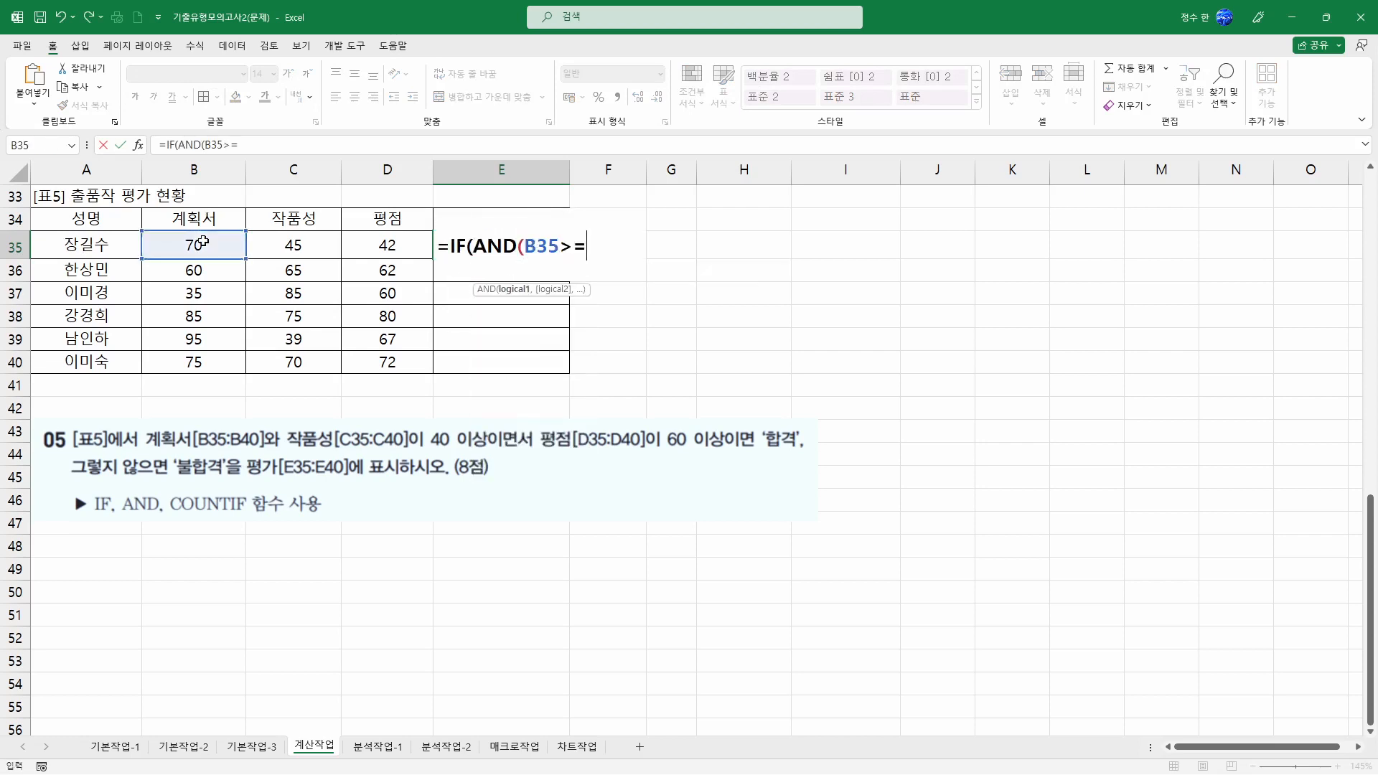
pyautogui.write('40,')
pyautogui.click(280, 249)
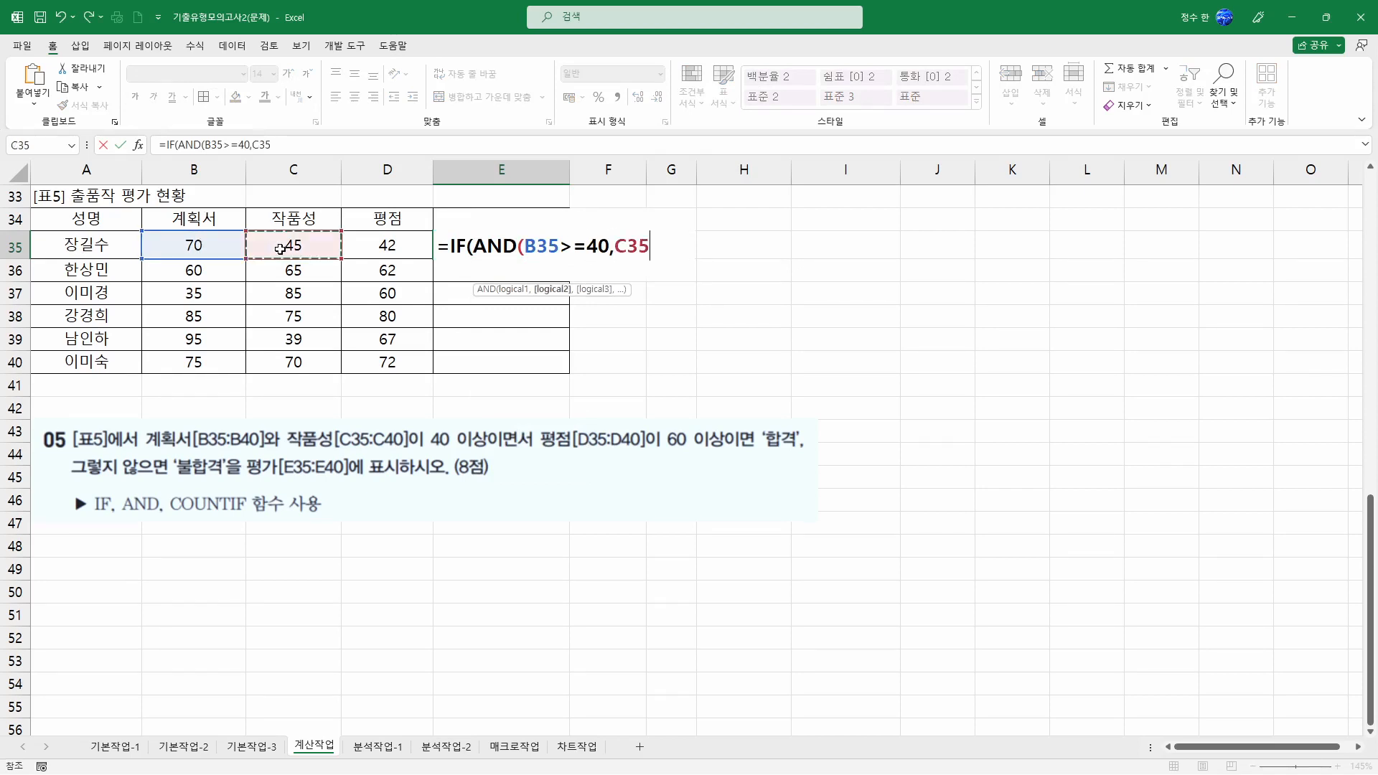
pyautogui.write('>=40,')
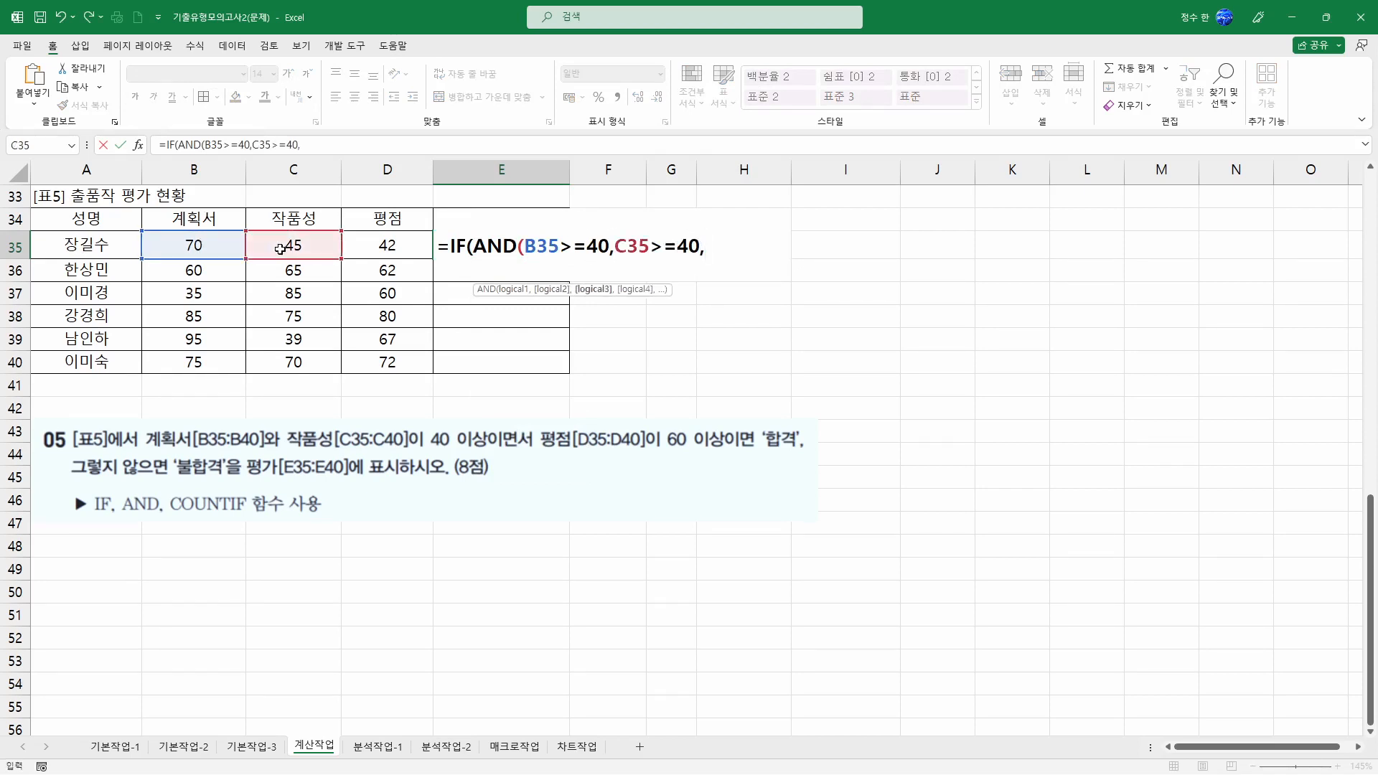
pyautogui.click(403, 247)
pyautogui.write('>')
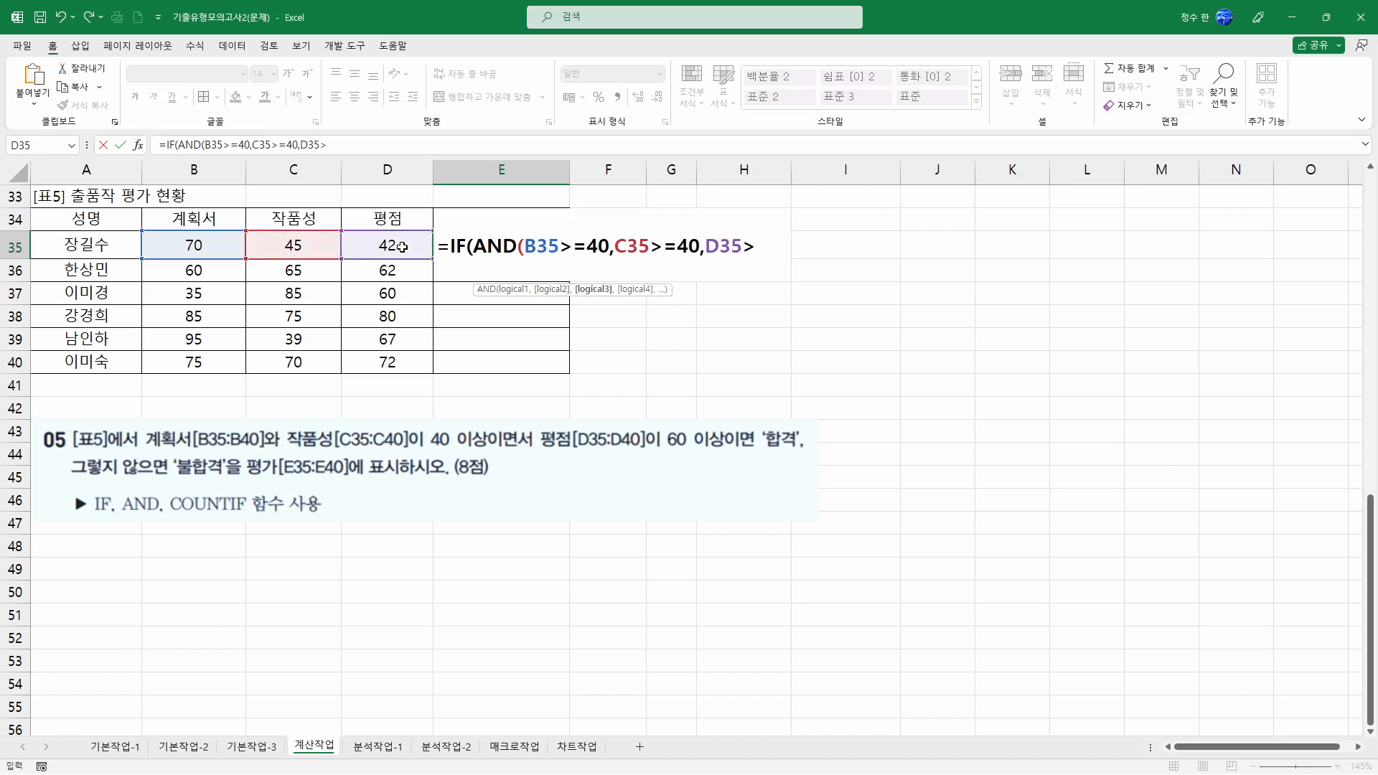
pyautogui.write('=60')
pyautogui.write('),"')
pyautogui.write('합격","부')
pyautogui.write('합격")')
pyautogui.press('Return')
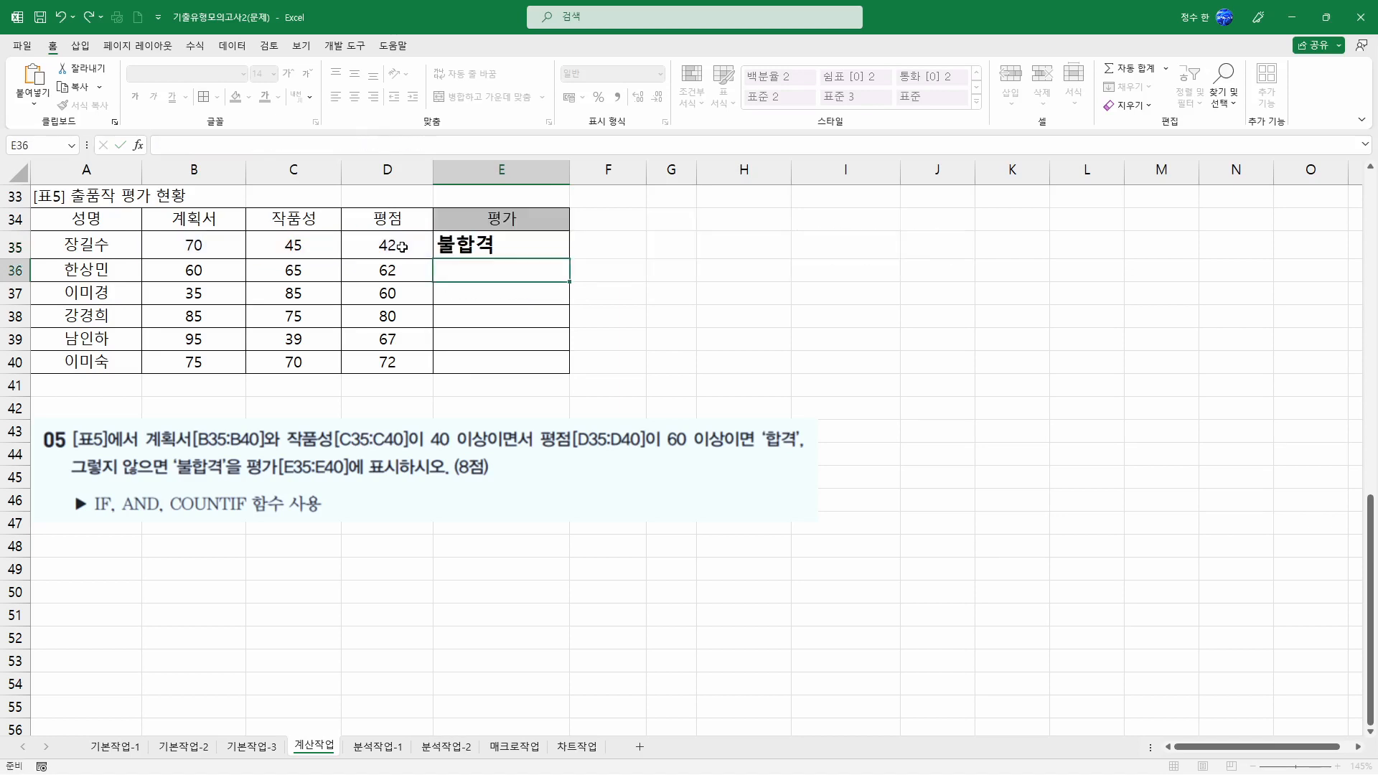
# Fill the IF/AND formula from E35 down to E40 in the 평가 column.
pyautogui.click(534, 245)
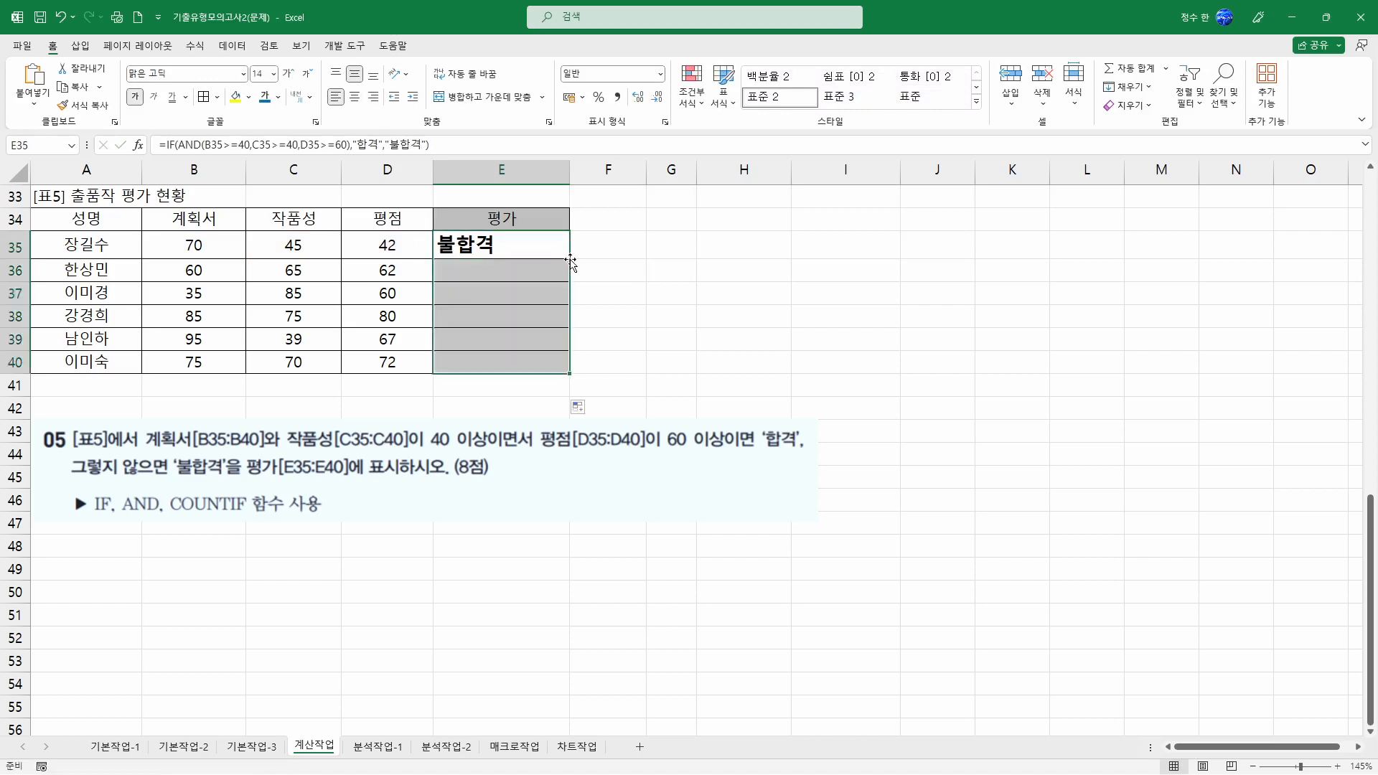
pyautogui.doubleClick(570, 260)
pyautogui.click(495, 382)
pyautogui.click(517, 256)
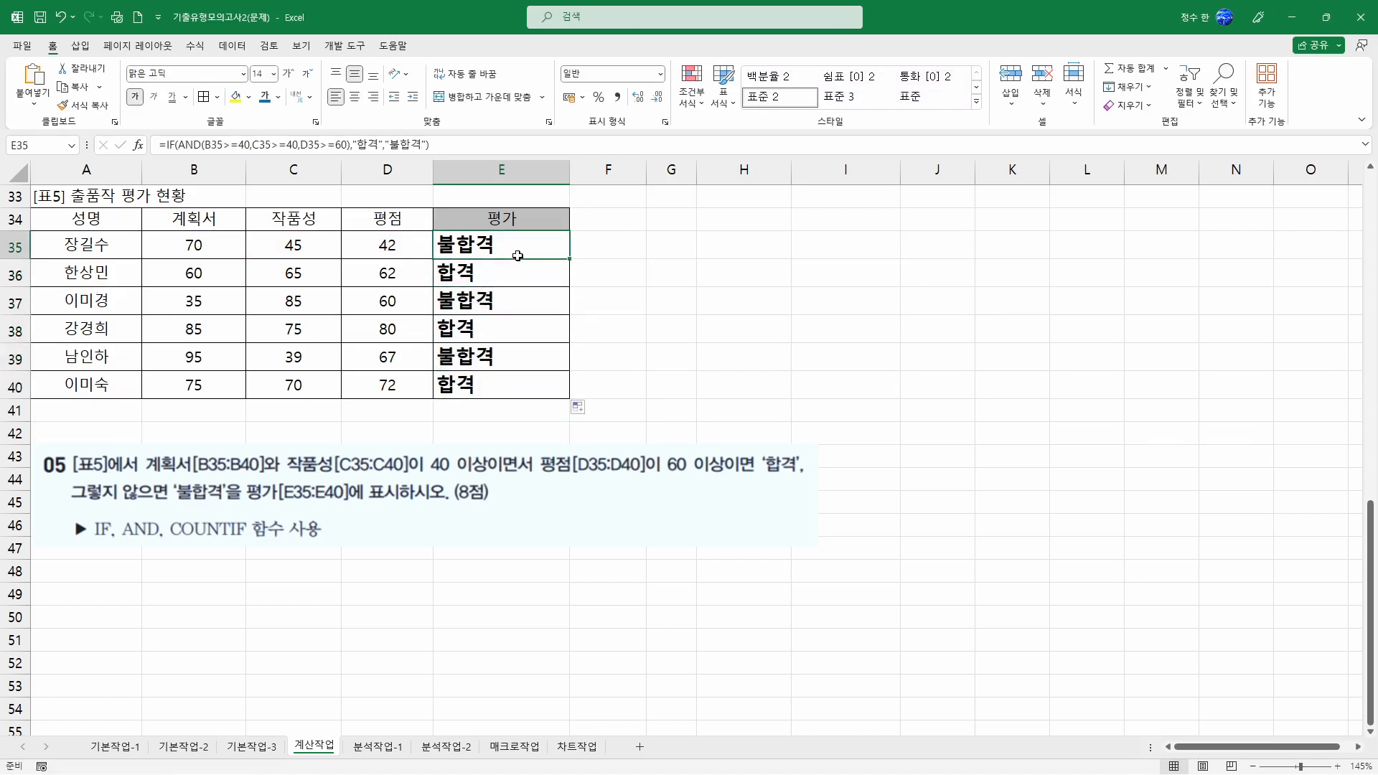
# Examine the B35>=40 and C35>=40 conditions inside E35's AND formula, leaving the formula as it is.
pyautogui.doubleClick(519, 252)
pyautogui.moveTo(525, 246); pyautogui.dragTo(701, 247)
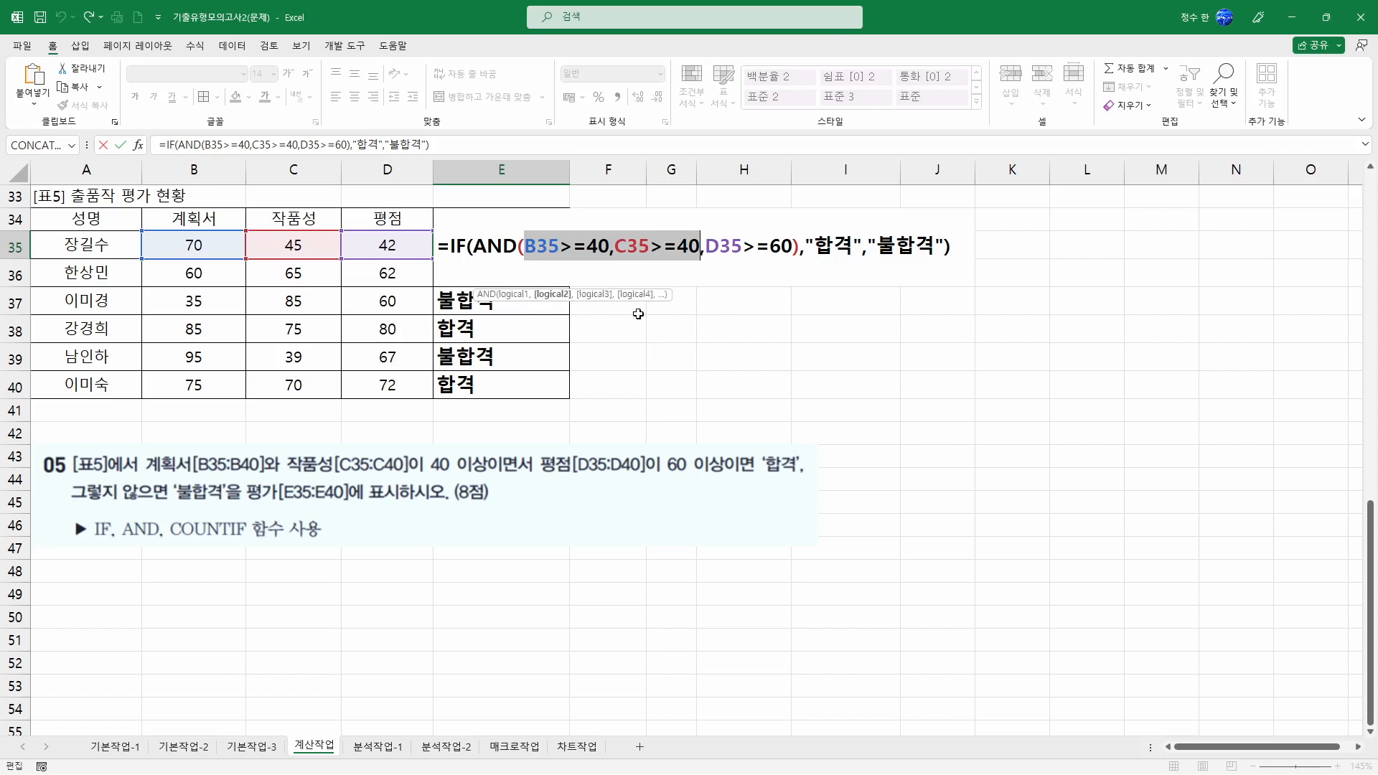
pyautogui.press('Escape')
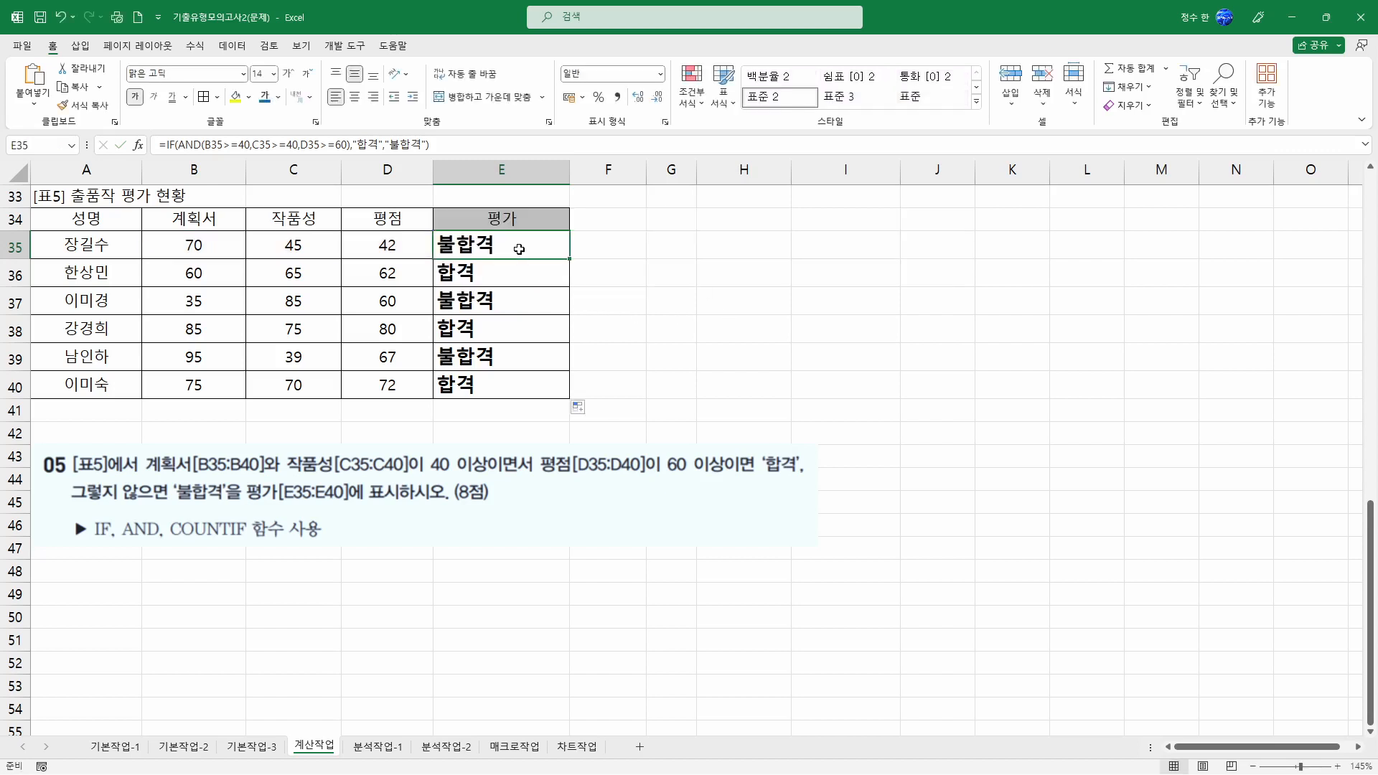
pyautogui.write('=ㅊ')
pyautogui.press('BackSpace')
pyautogui.write('C')
pyautogui.press('BackSpace')
pyautogui.write('COUN')
pyautogui.press('Escape')
pyautogui.click(599, 404)
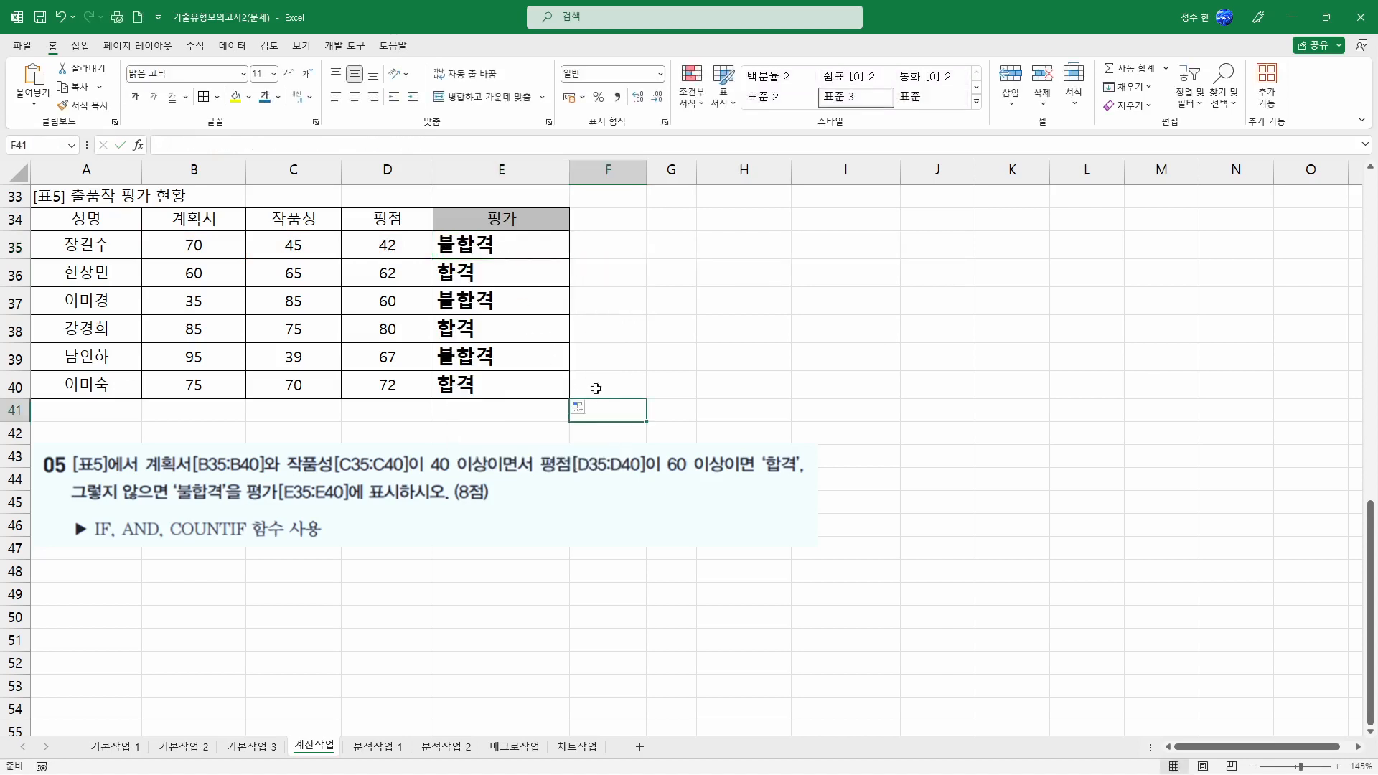
# Replace the formulas in E35:E40 with =COUNTIF(B35:C35,">=40"), entered in E35 and filled down to E40.
pyautogui.moveTo(529, 249); pyautogui.dragTo(529, 387)
pyautogui.press('Delete')
pyautogui.click(529, 248)
pyautogui.write('=CIO')
pyautogui.press('BackSpace')
pyautogui.press('BackSpace')
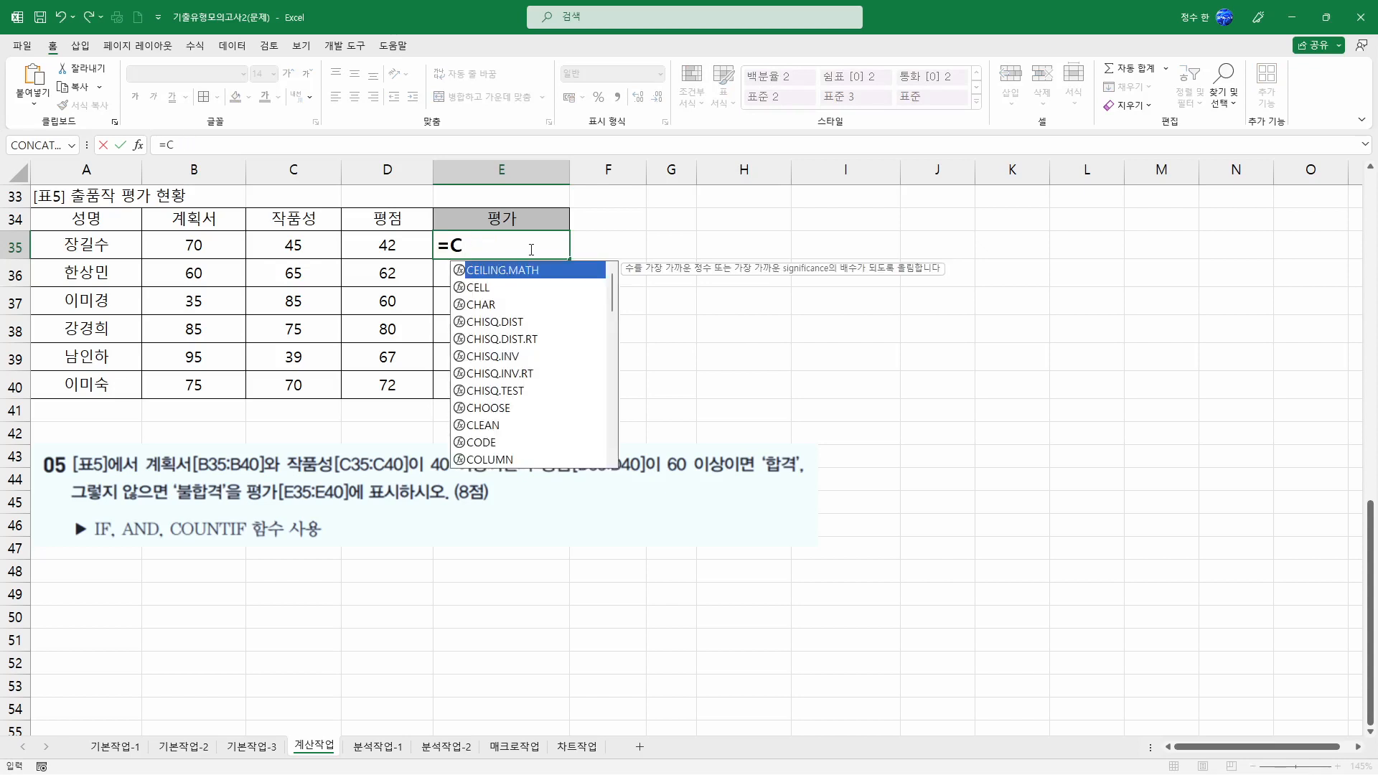
pyautogui.write('OU')
pyautogui.press('Down')
pyautogui.press('Down')
pyautogui.press('Down')
pyautogui.press('Tab')
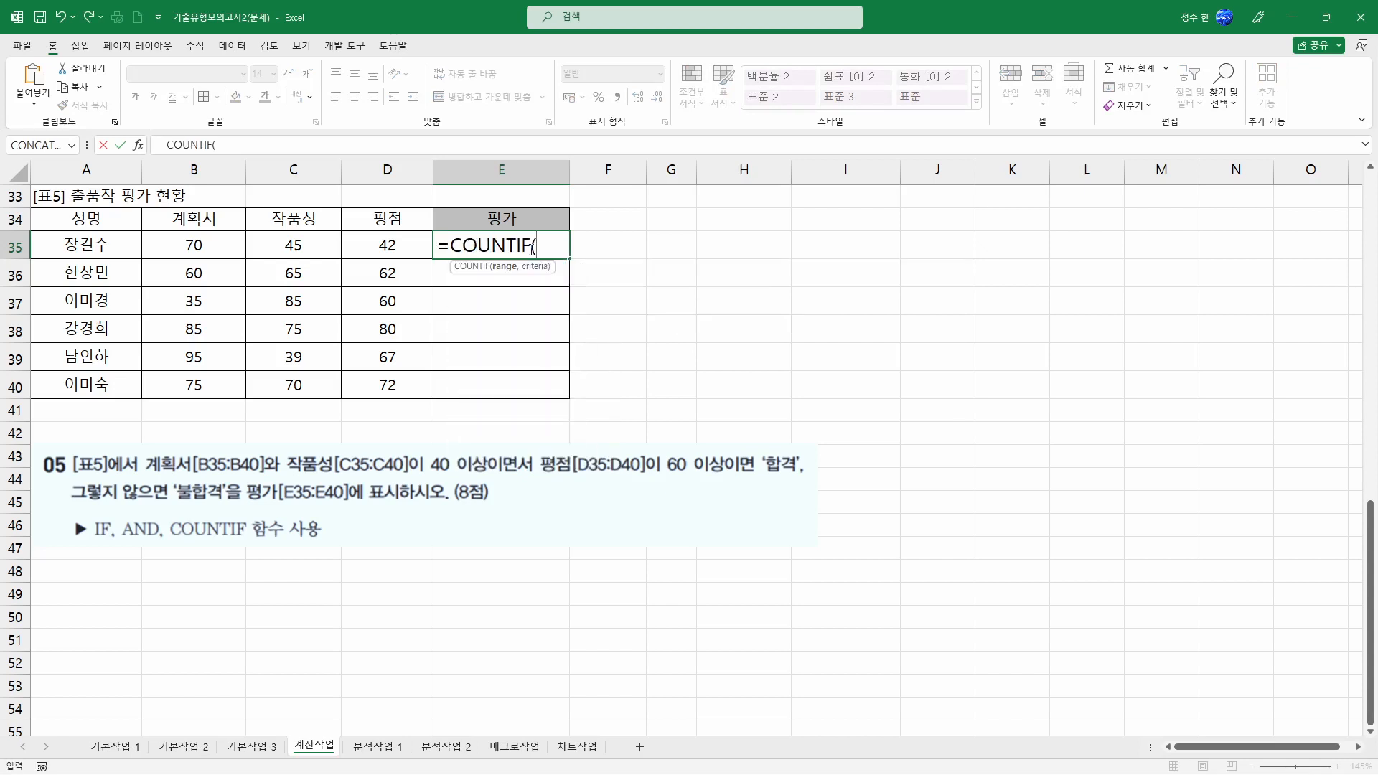
pyautogui.moveTo(190, 246); pyautogui.dragTo(316, 249)
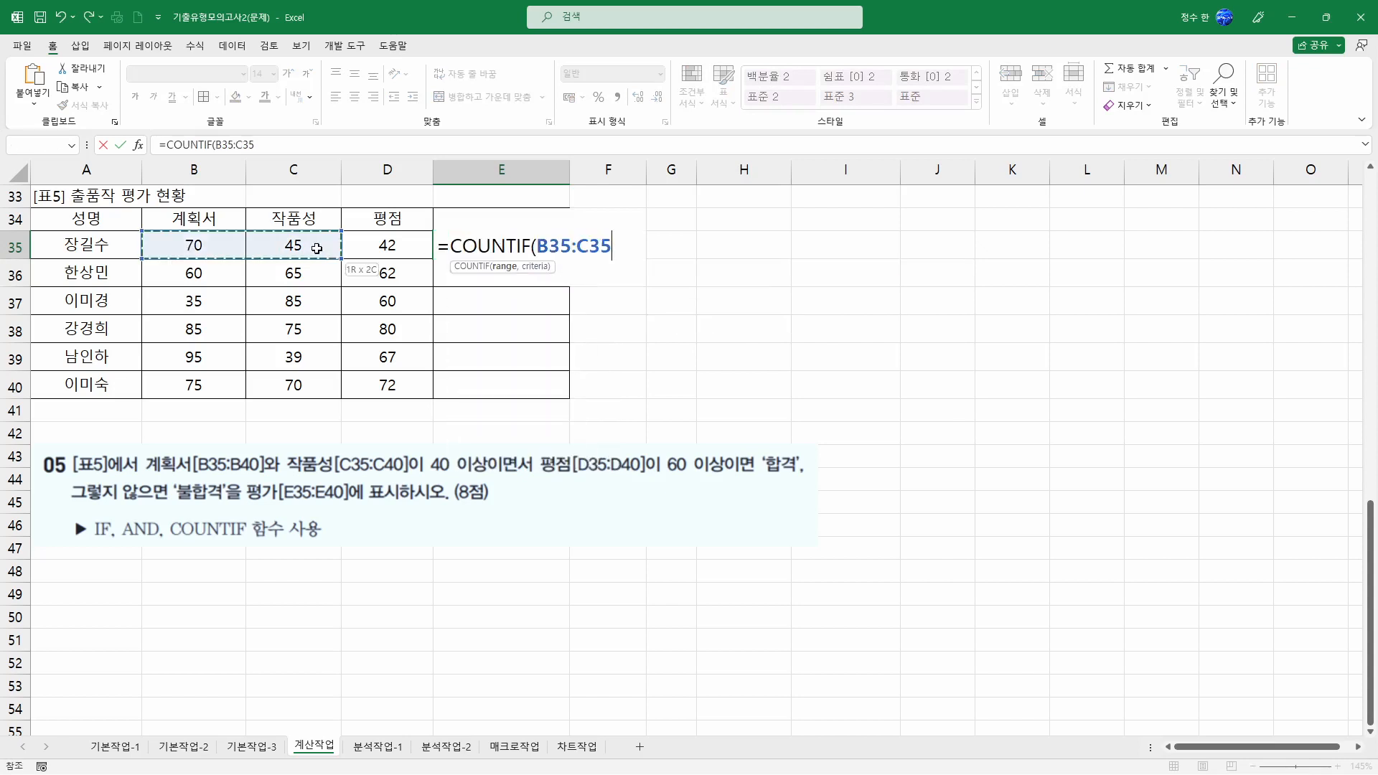
pyautogui.write(',">=')
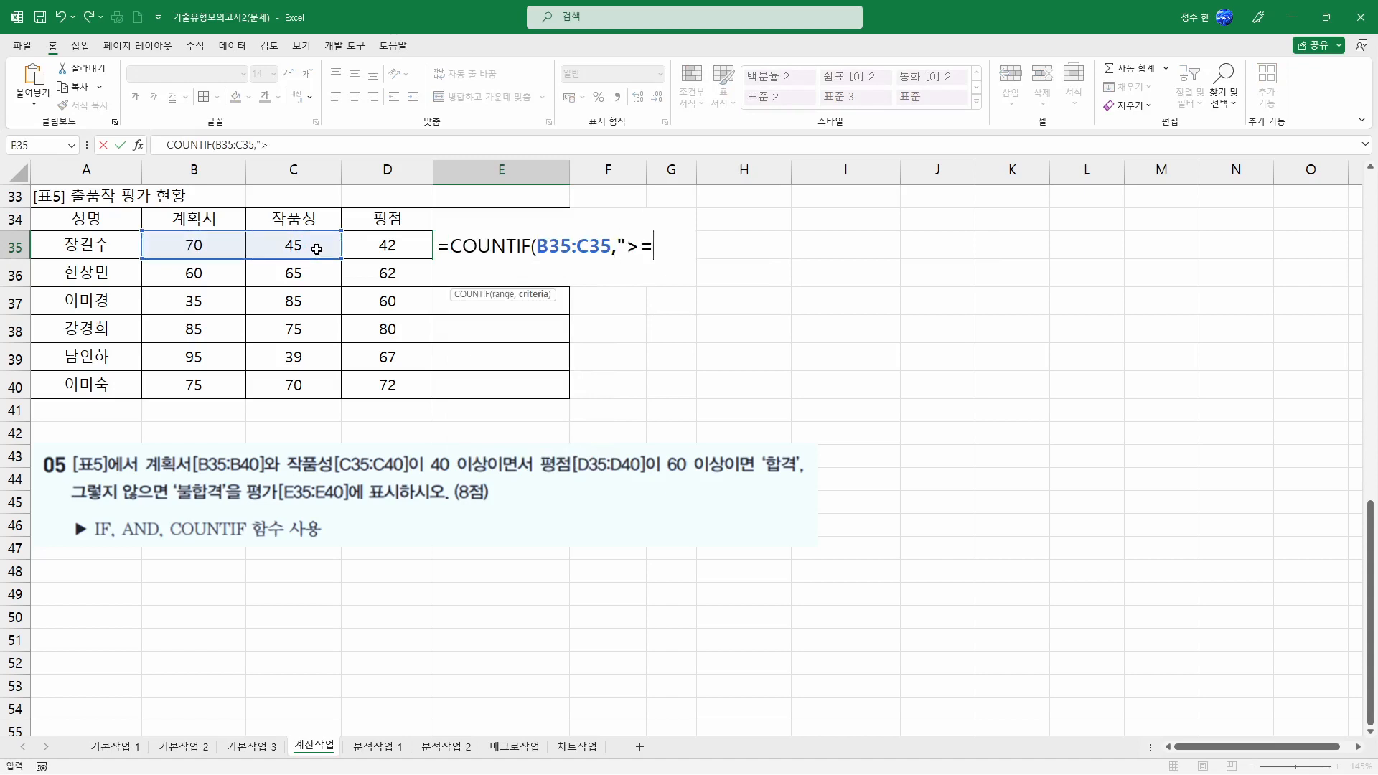
pyautogui.write('40")')
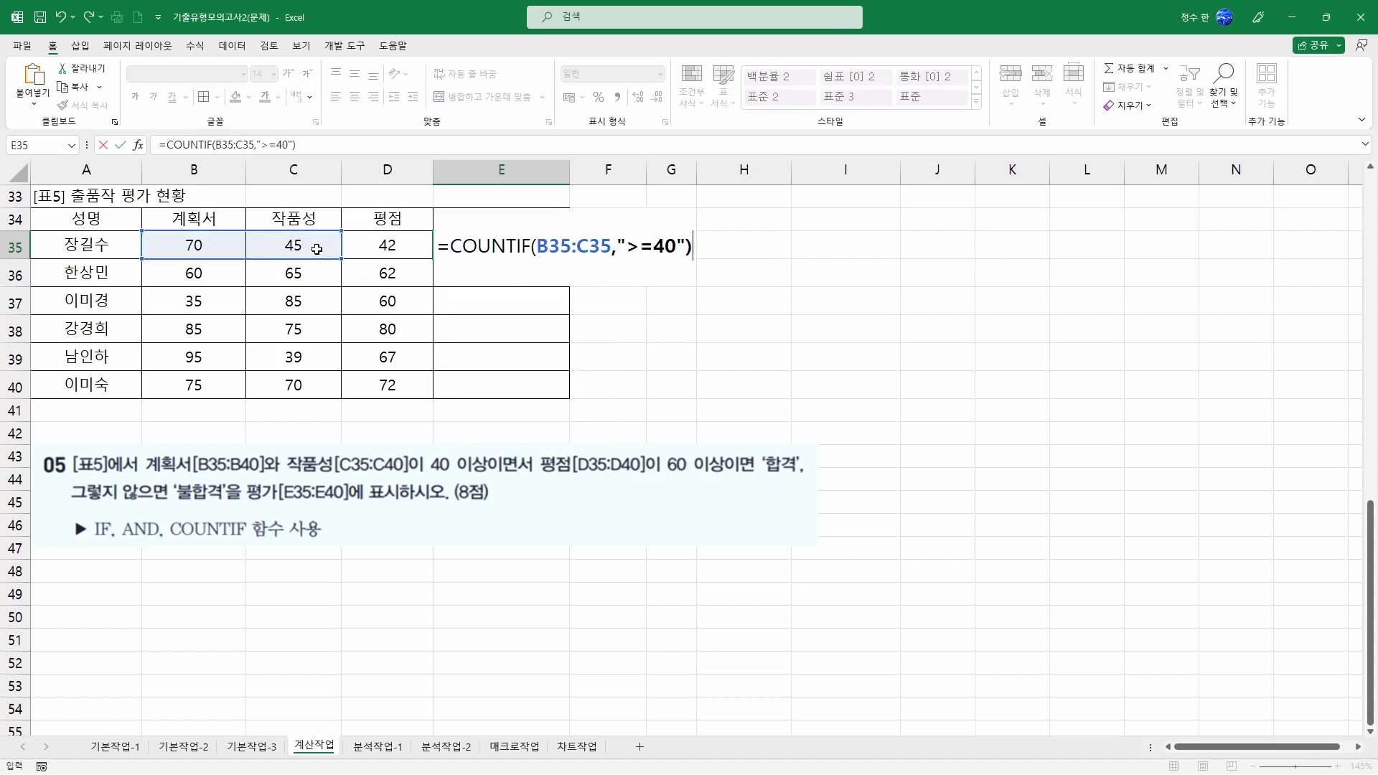
pyautogui.hotkey('ctrl', 'Return')
pyautogui.moveTo(567, 261); pyautogui.dragTo(567, 396)
# Check the COUNTIF counts in E35:E40 against the 계획서 and 작품성 scores of each row.
pyautogui.click(463, 247)
pyautogui.click(460, 270)
pyautogui.click(458, 310)
pyautogui.click(452, 338)
pyautogui.click(450, 385)
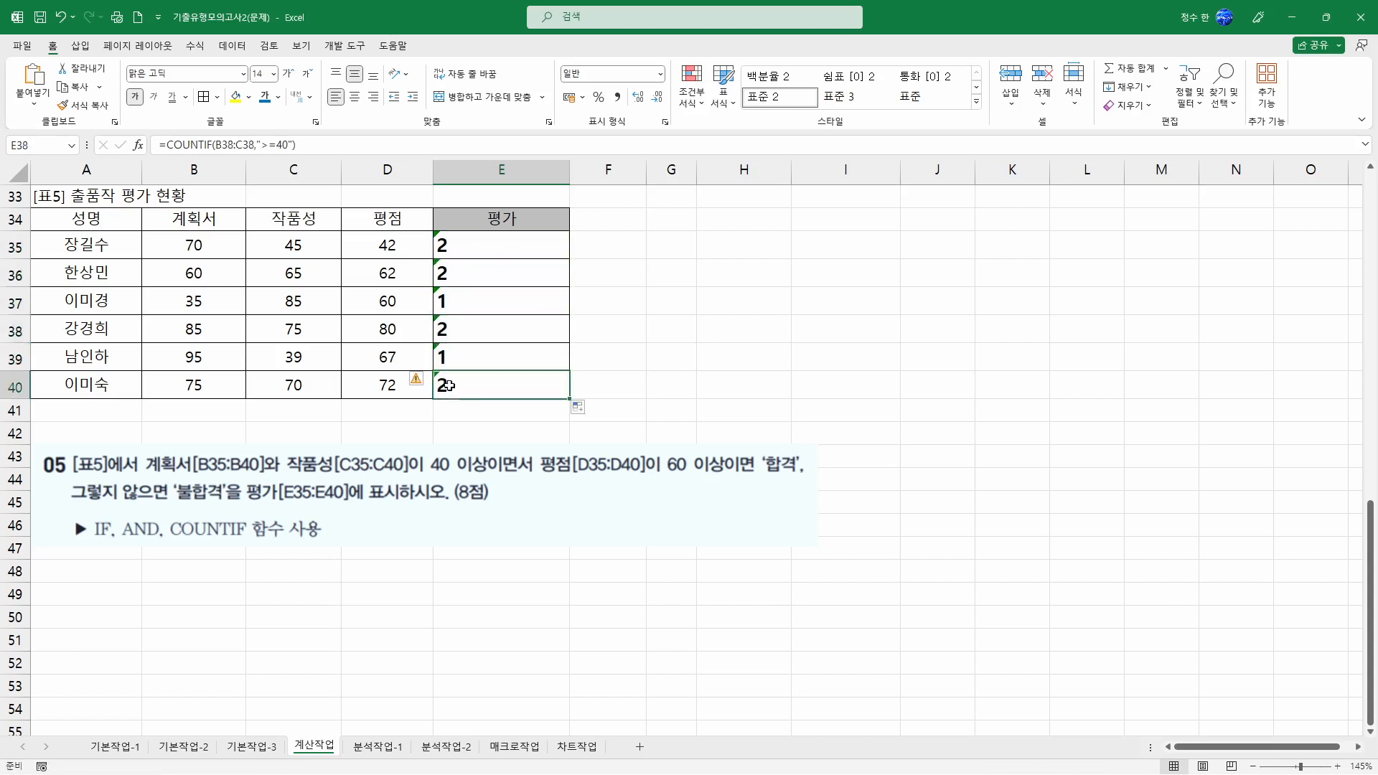
pyautogui.click(458, 246)
pyautogui.click(456, 272)
pyautogui.click(456, 246)
pyautogui.moveTo(177, 276); pyautogui.dragTo(295, 274)
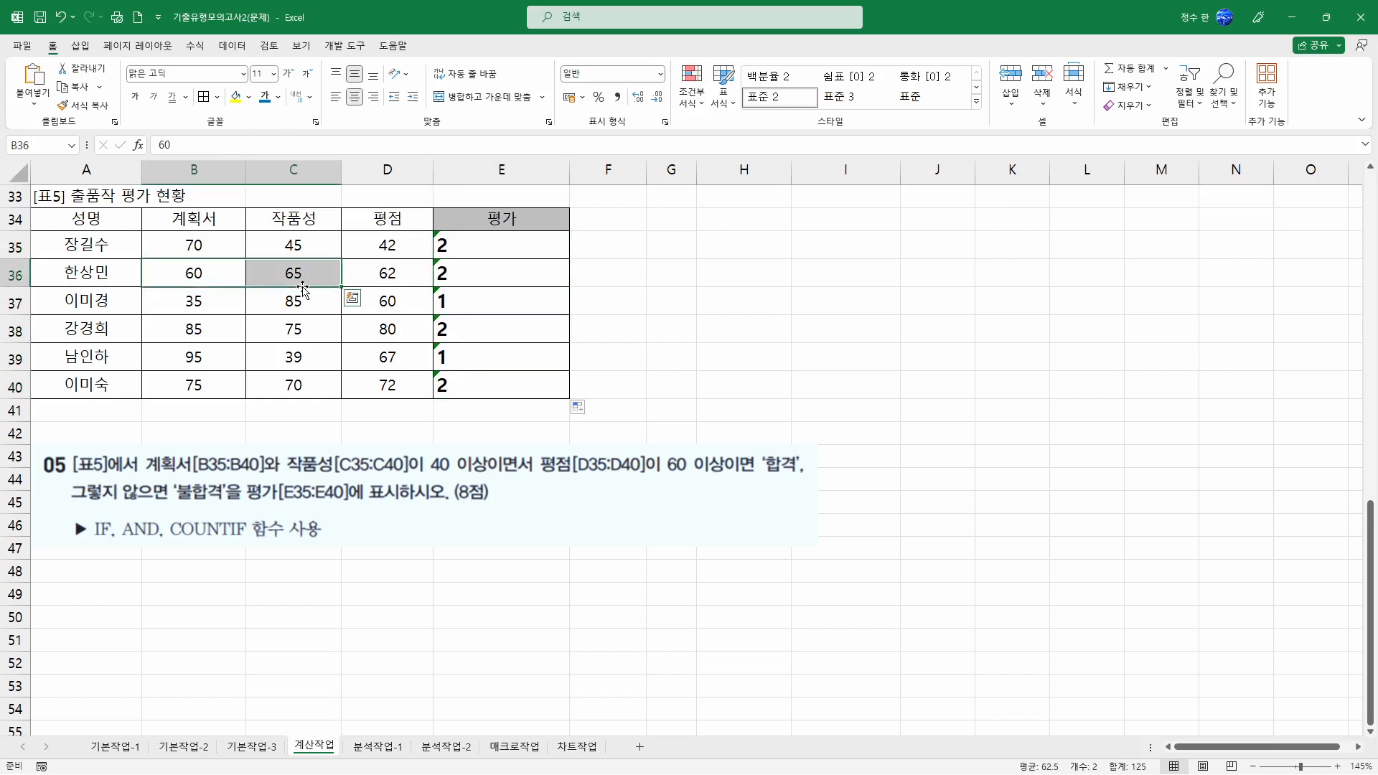
pyautogui.click(451, 300)
pyautogui.click(185, 305)
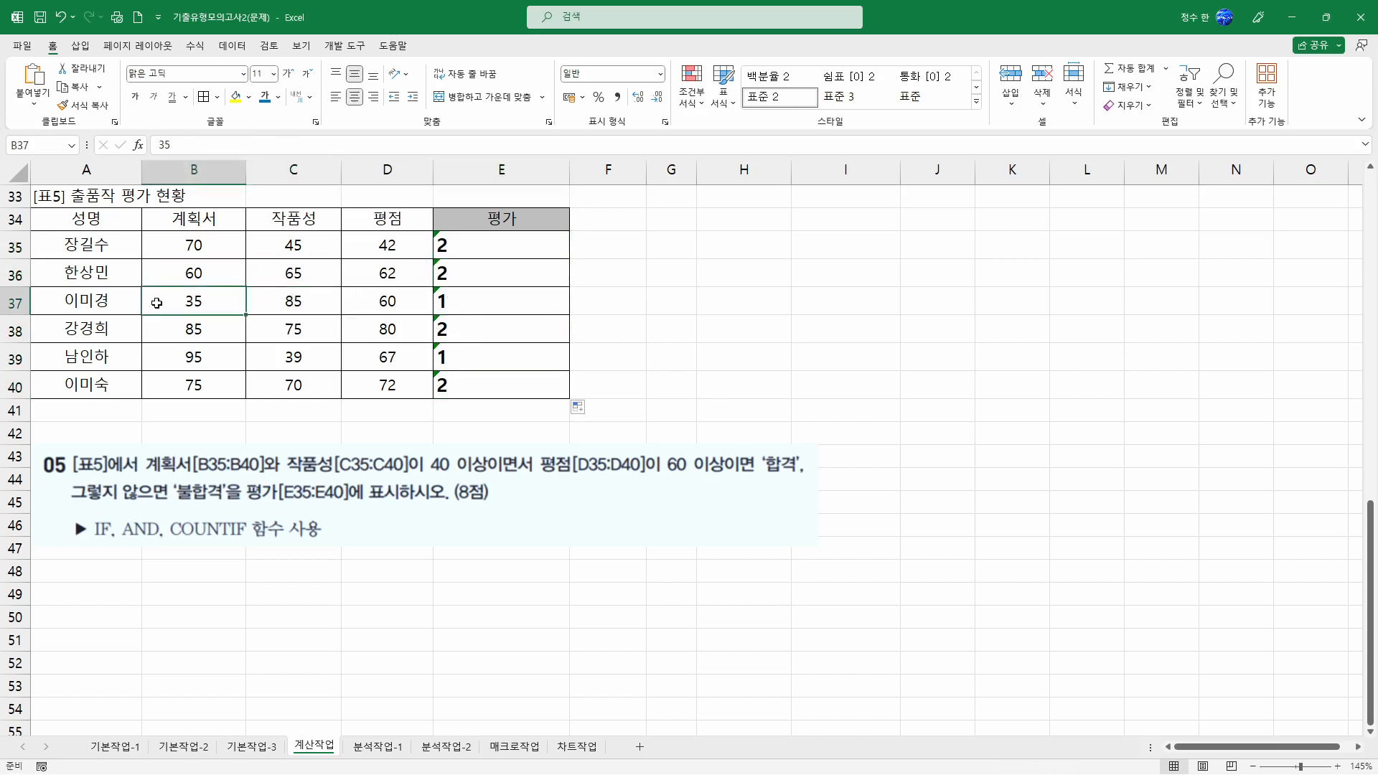
# Extend E35's formula to =COUNTIF(B35:C35,">=40")=2 and fill it down to E40.
pyautogui.doubleClick(514, 248)
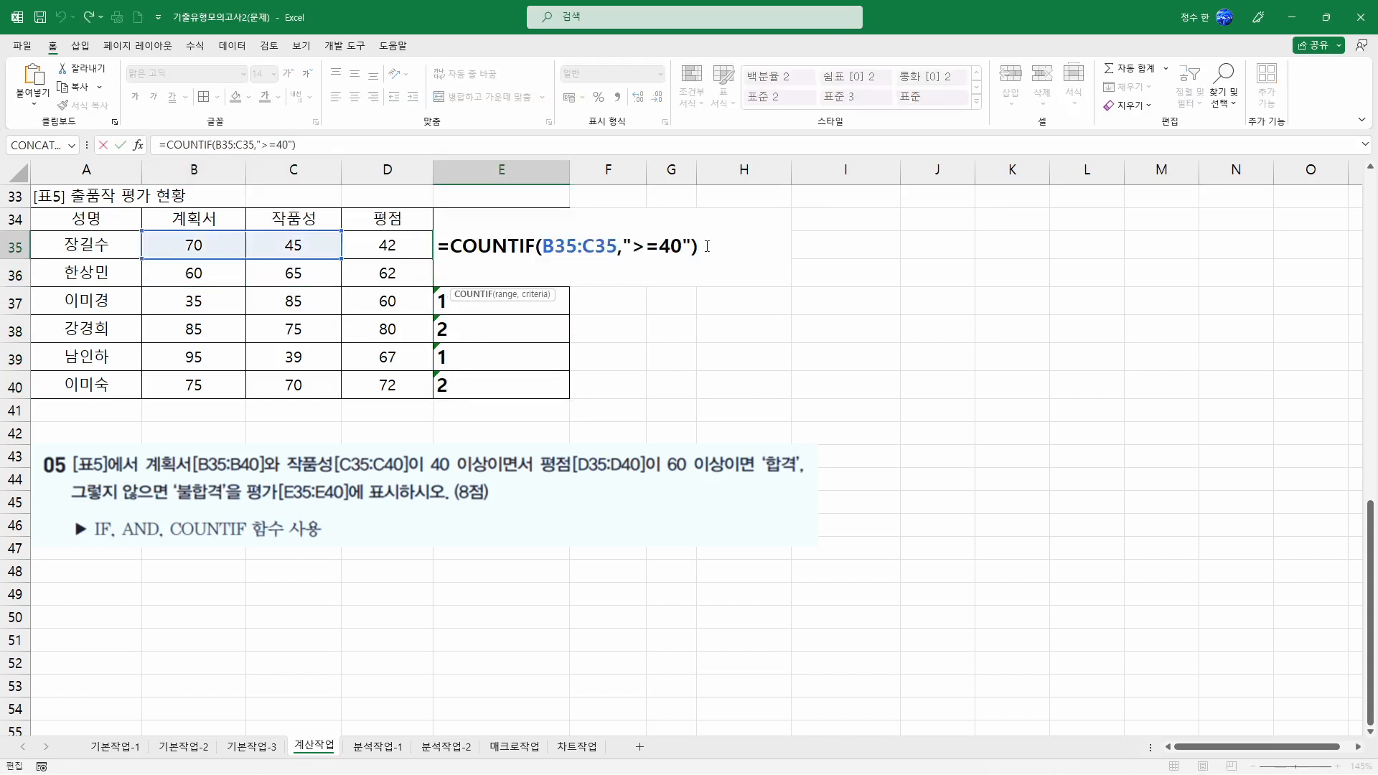
pyautogui.write('=2')
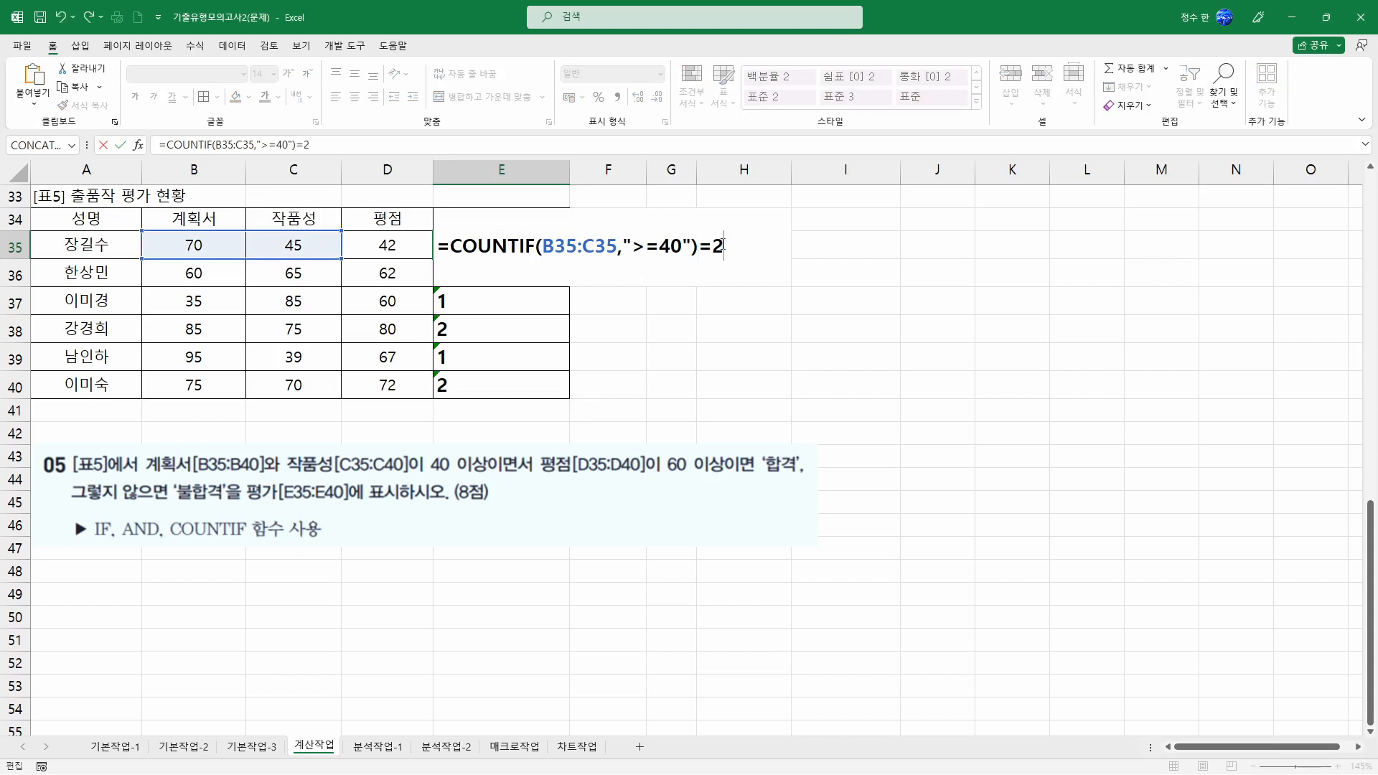
pyautogui.press('Return')
pyautogui.click(518, 255)
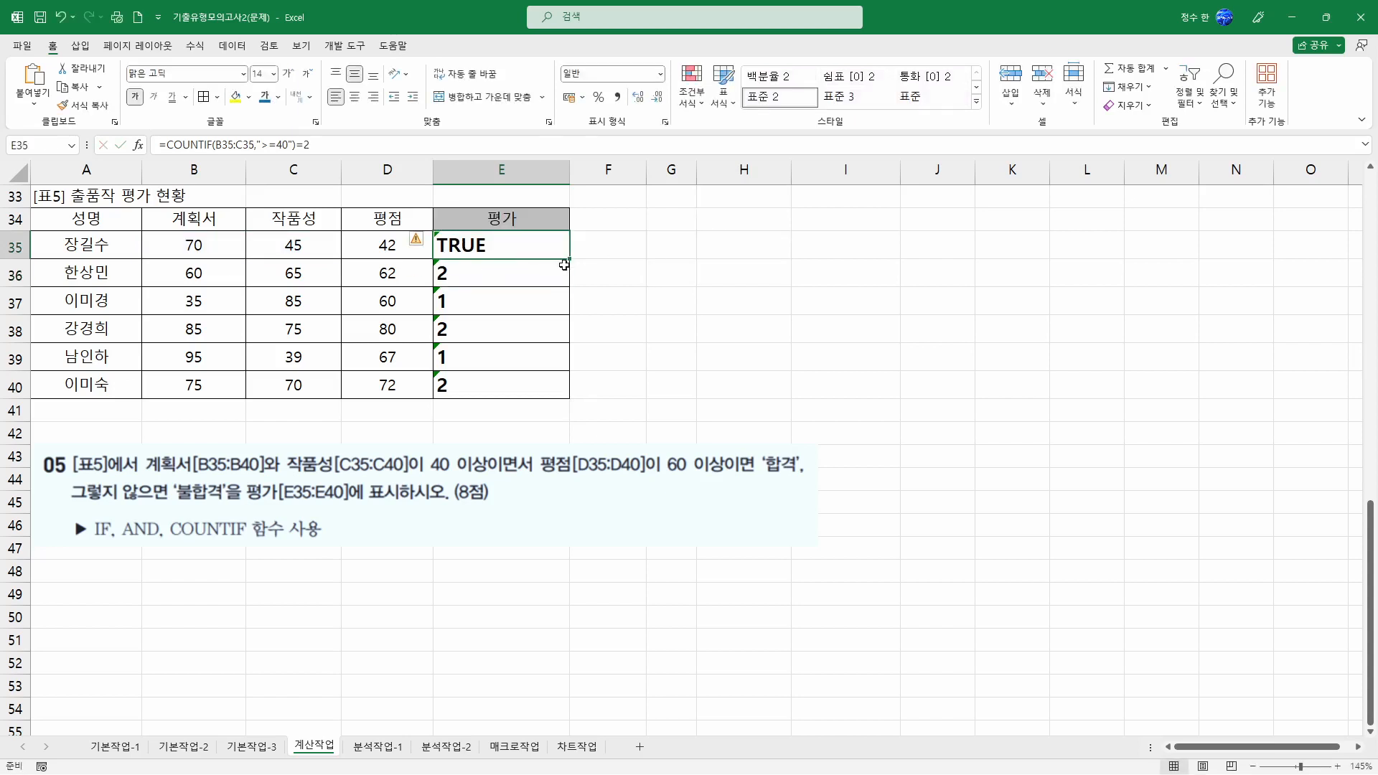
pyautogui.doubleClick(569, 259)
# Check the logical results in E35:E40 and match E35's COUNTIF test to task 05's 40-or-more condition.
pyautogui.click(473, 253)
pyautogui.click(471, 275)
pyautogui.click(458, 331)
pyautogui.click(461, 381)
pyautogui.click(498, 251)
pyautogui.doubleClick(500, 249)
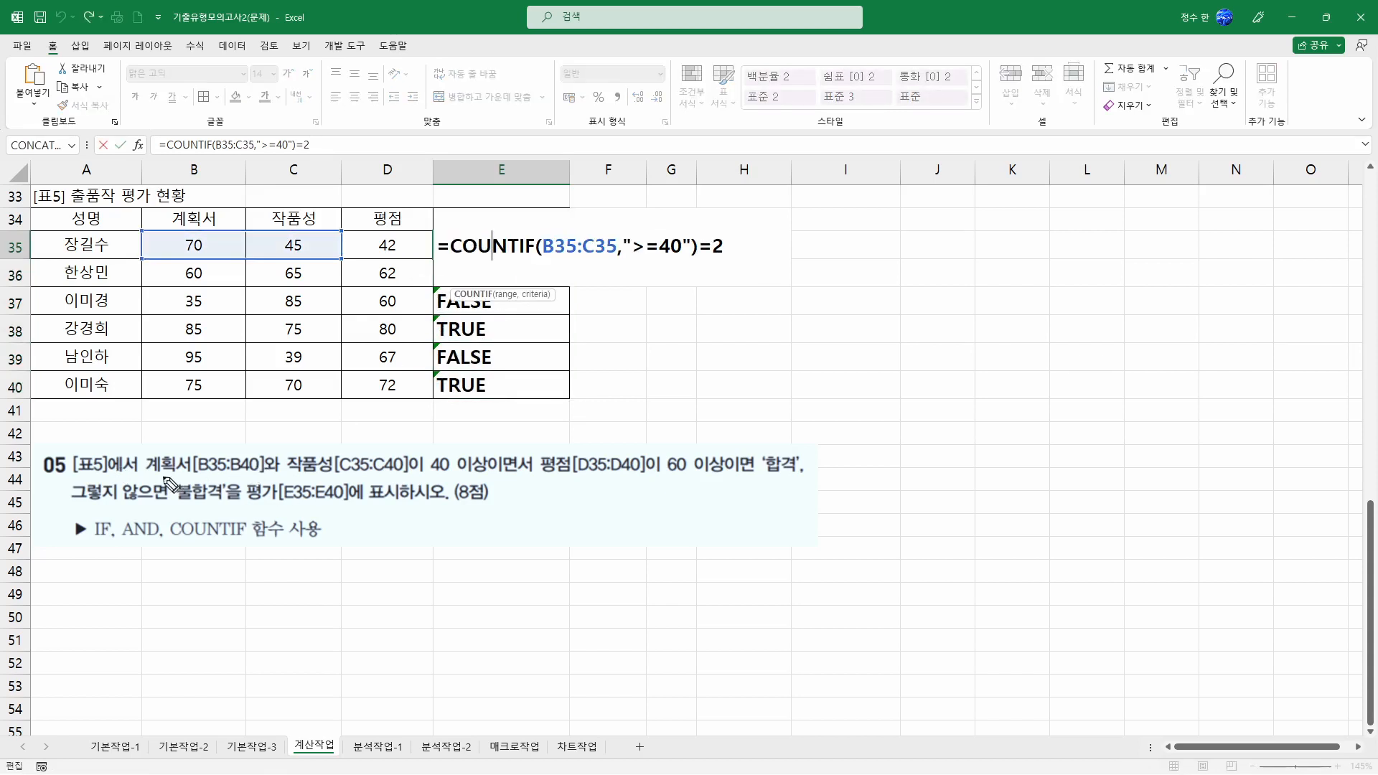
pyautogui.moveTo(148, 475); pyautogui.dragTo(485, 468)
pyautogui.moveTo(452, 254); pyautogui.dragTo(727, 253)
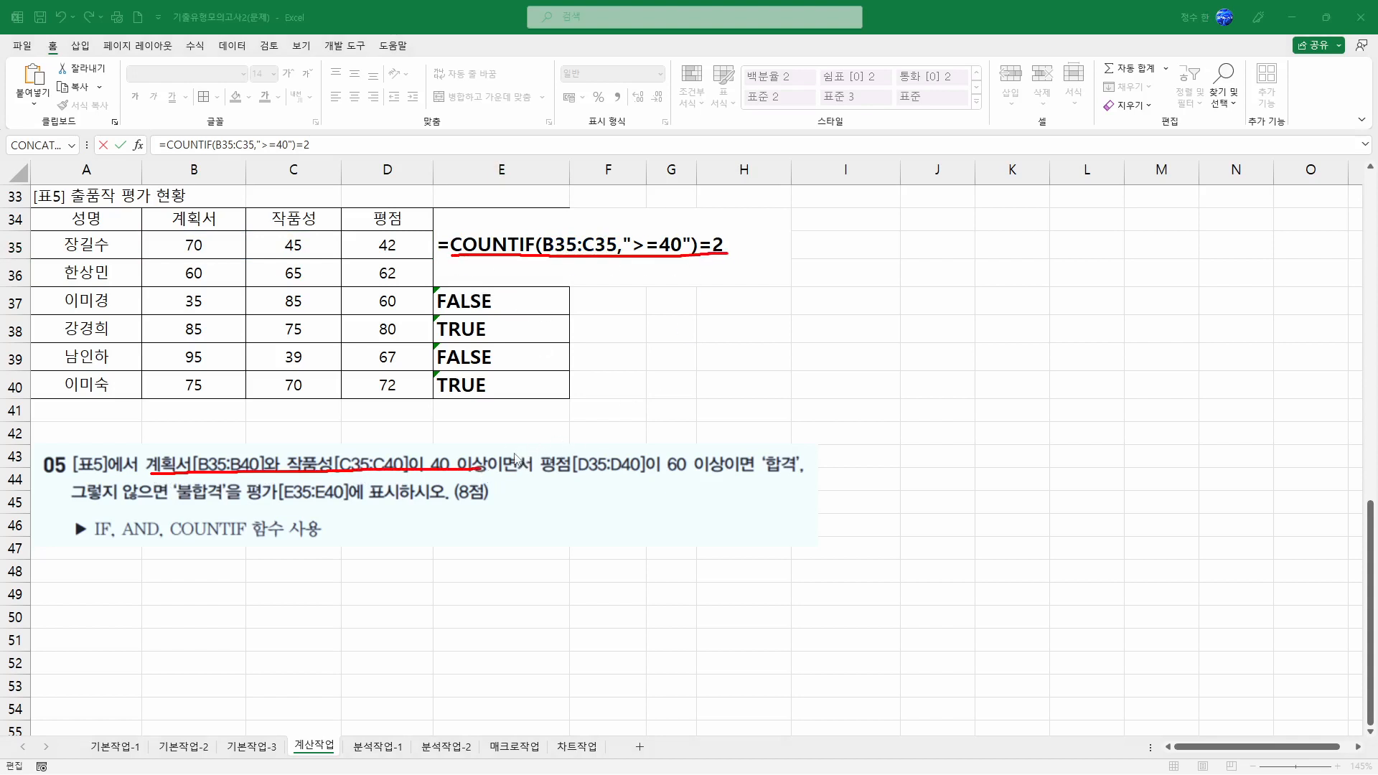
# Wrap E35's test to read =IF(AND(COUNTIF(B35:C35,">=40")=2,D35>=60),"합격","불합격").
pyautogui.click(472, 247)
pyautogui.press('Home')
pyautogui.write('IF(AND(')
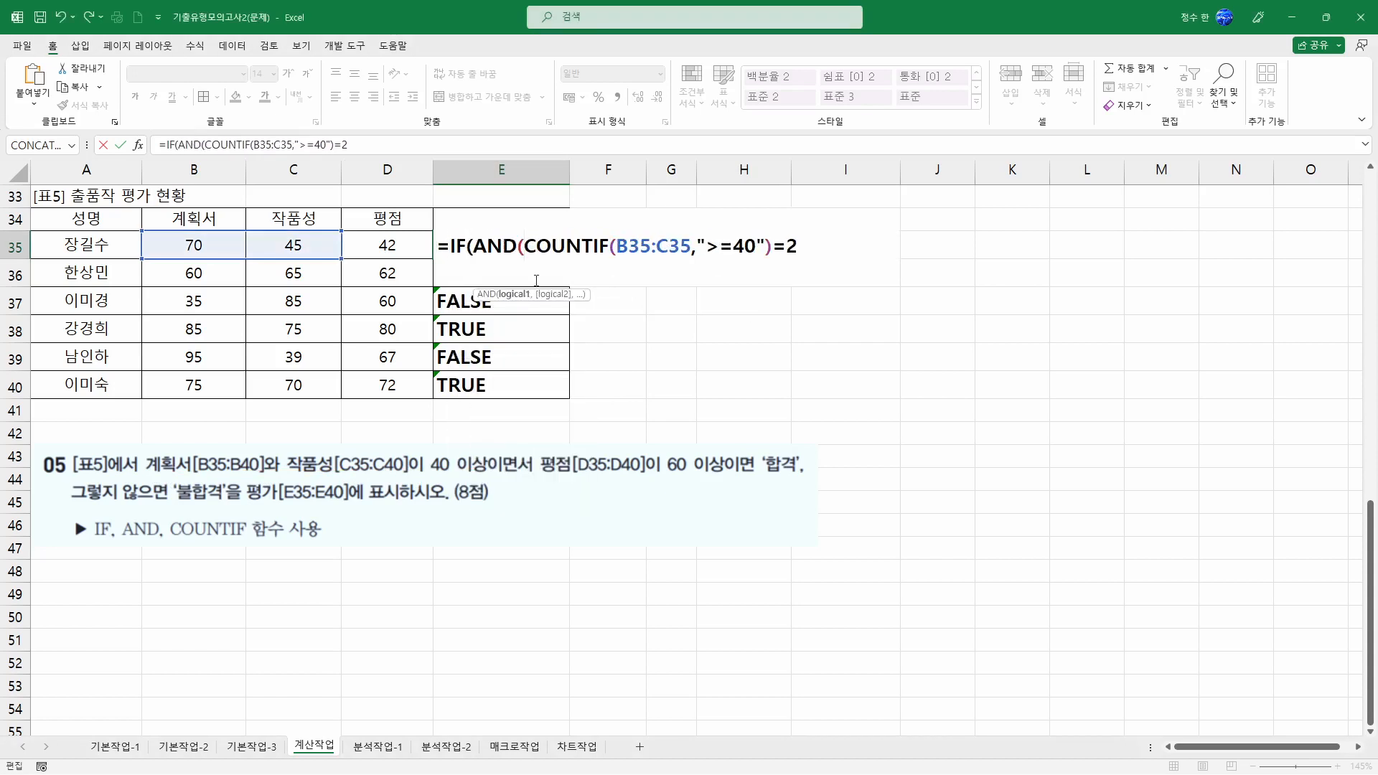
pyautogui.write(',')
pyautogui.click(401, 252)
pyautogui.write('>=60),"합겨')
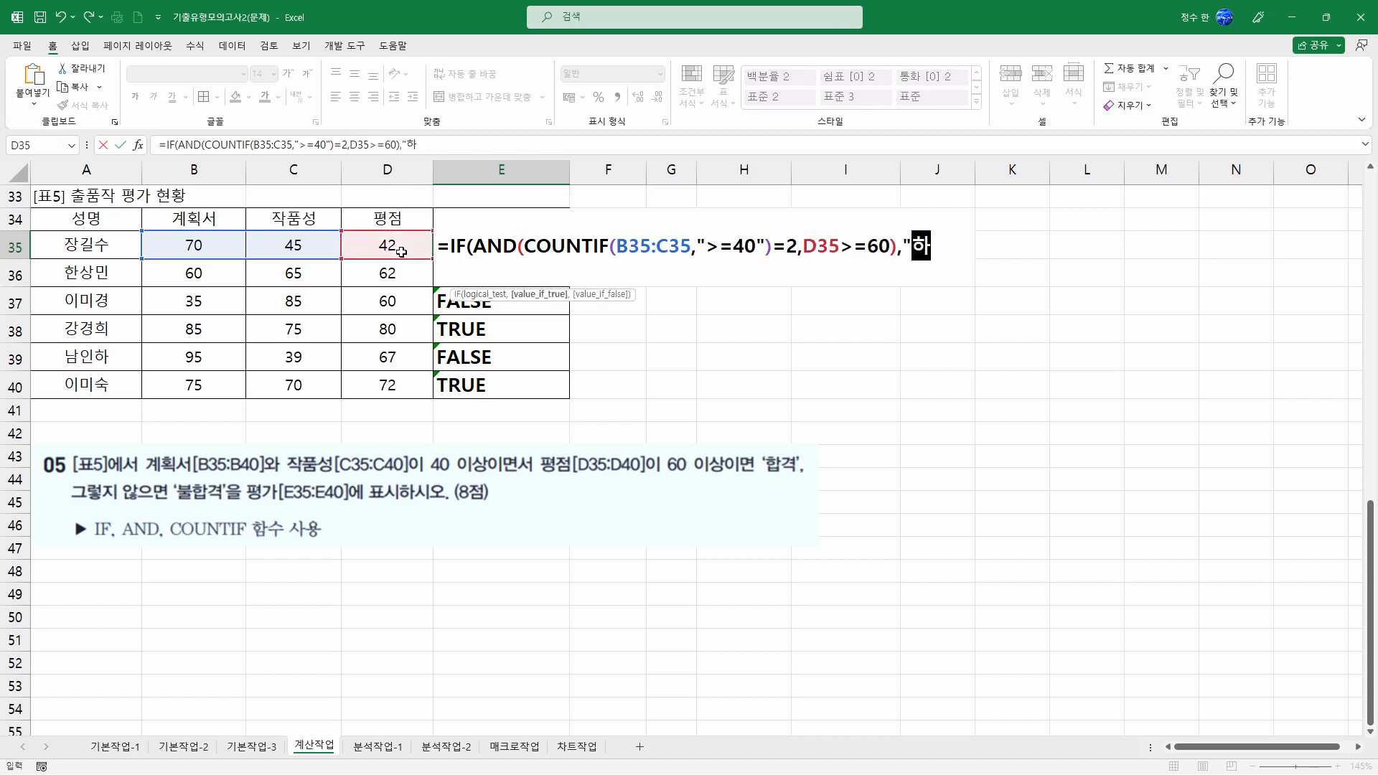
pyautogui.write('격","')
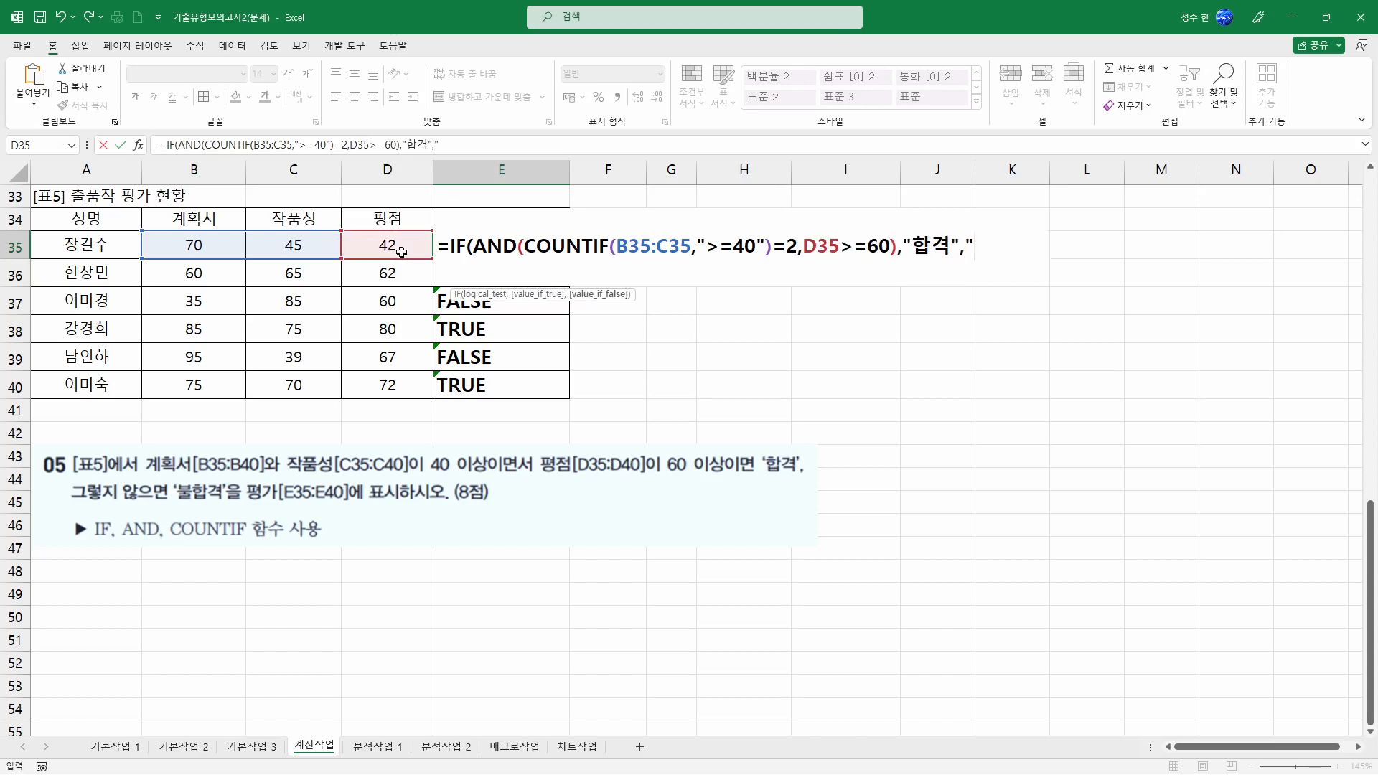
pyautogui.write('불합격")')
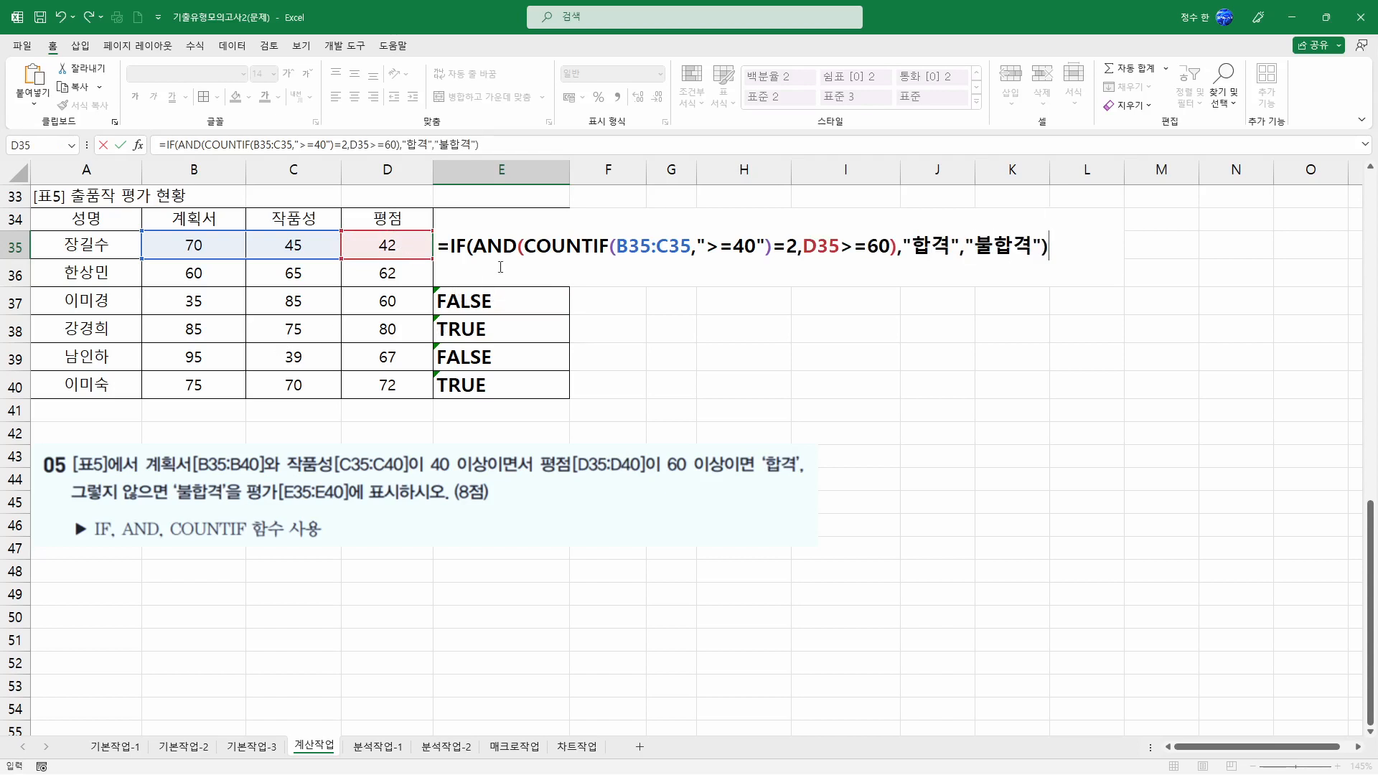
pyautogui.moveTo(476, 244); pyautogui.dragTo(901, 247)
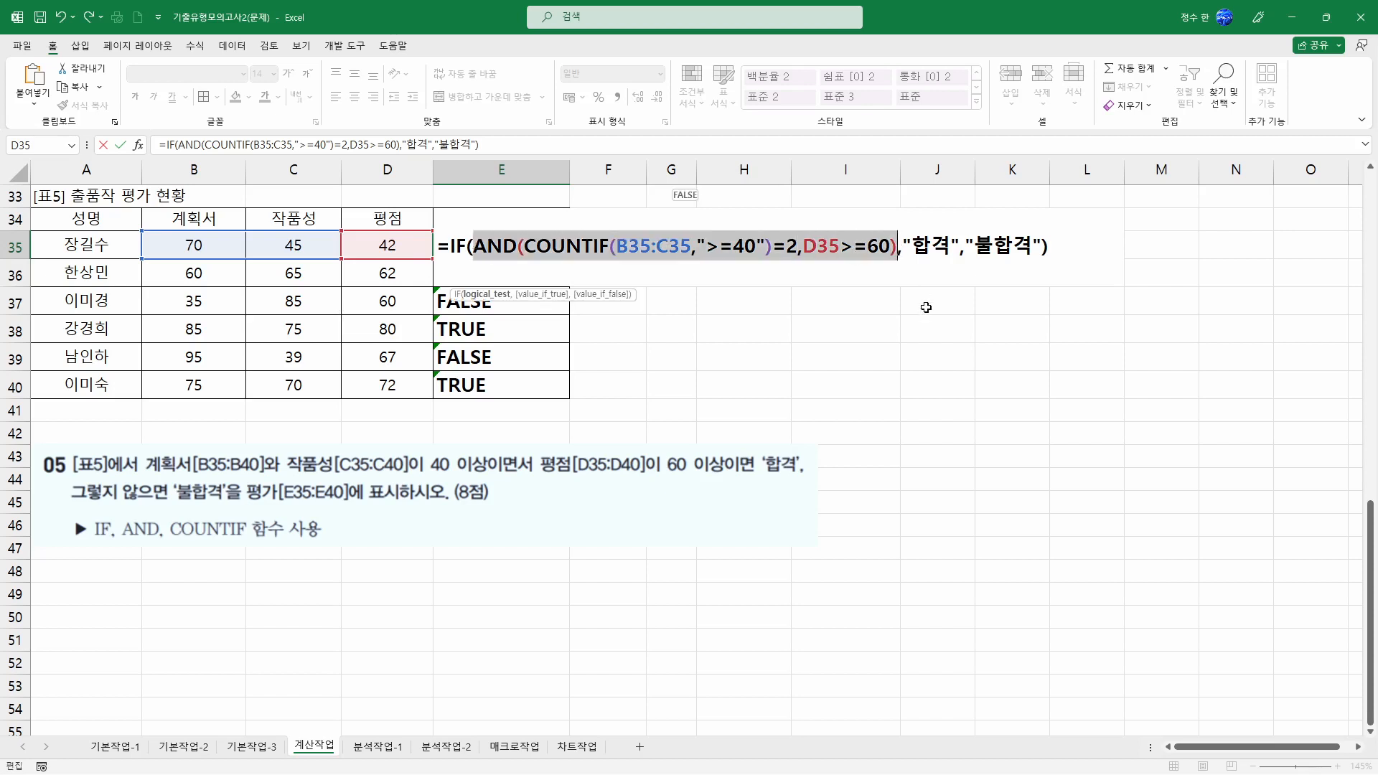
pyautogui.press('Return')
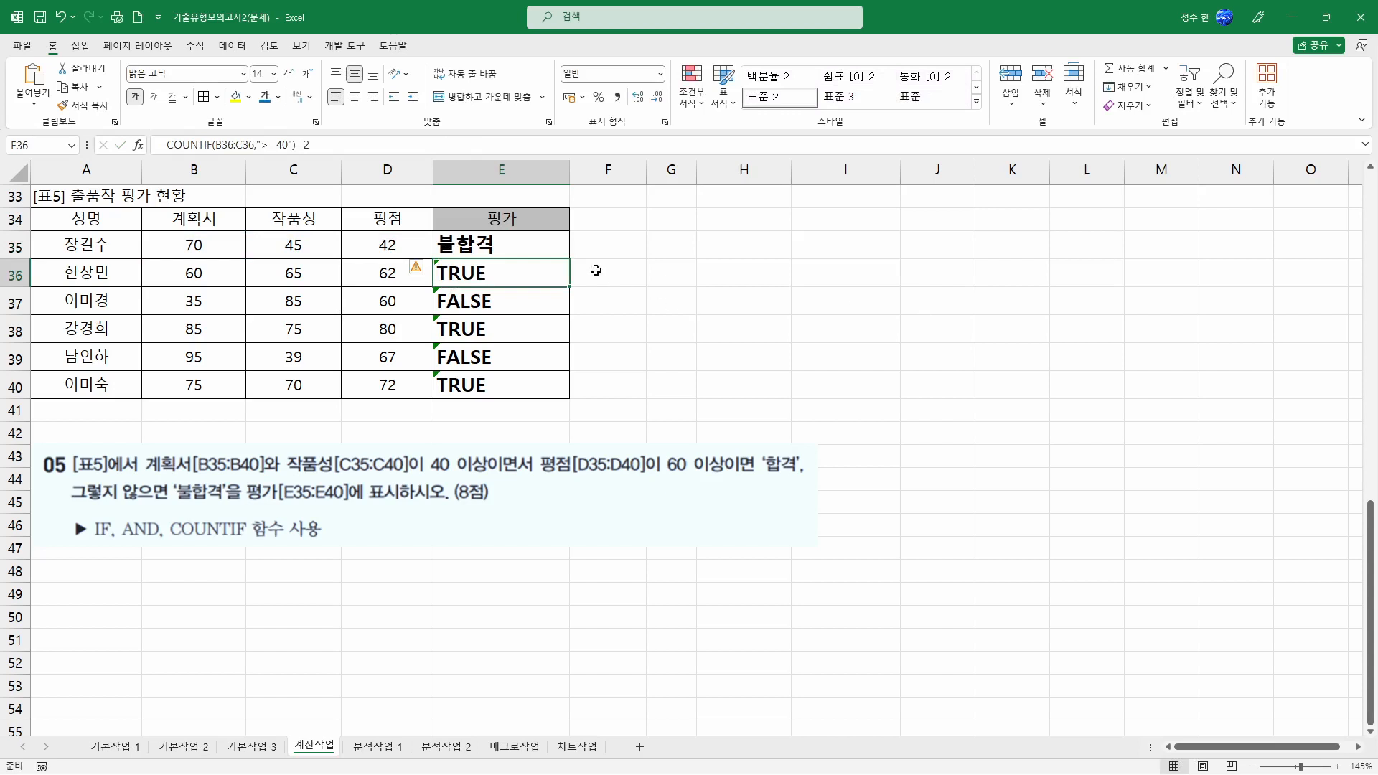
# Fill E35's IF/AND/COUNTIF formula down to E40 and compare the evaluations with each row's scores.
pyautogui.click(567, 251)
pyautogui.moveTo(569, 258); pyautogui.dragTo(567, 397)
pyautogui.click(485, 271)
pyautogui.click(478, 335)
pyautogui.click(474, 381)
pyautogui.moveTo(479, 271); pyautogui.dragTo(261, 277)
pyautogui.moveTo(488, 332); pyautogui.dragTo(291, 353)
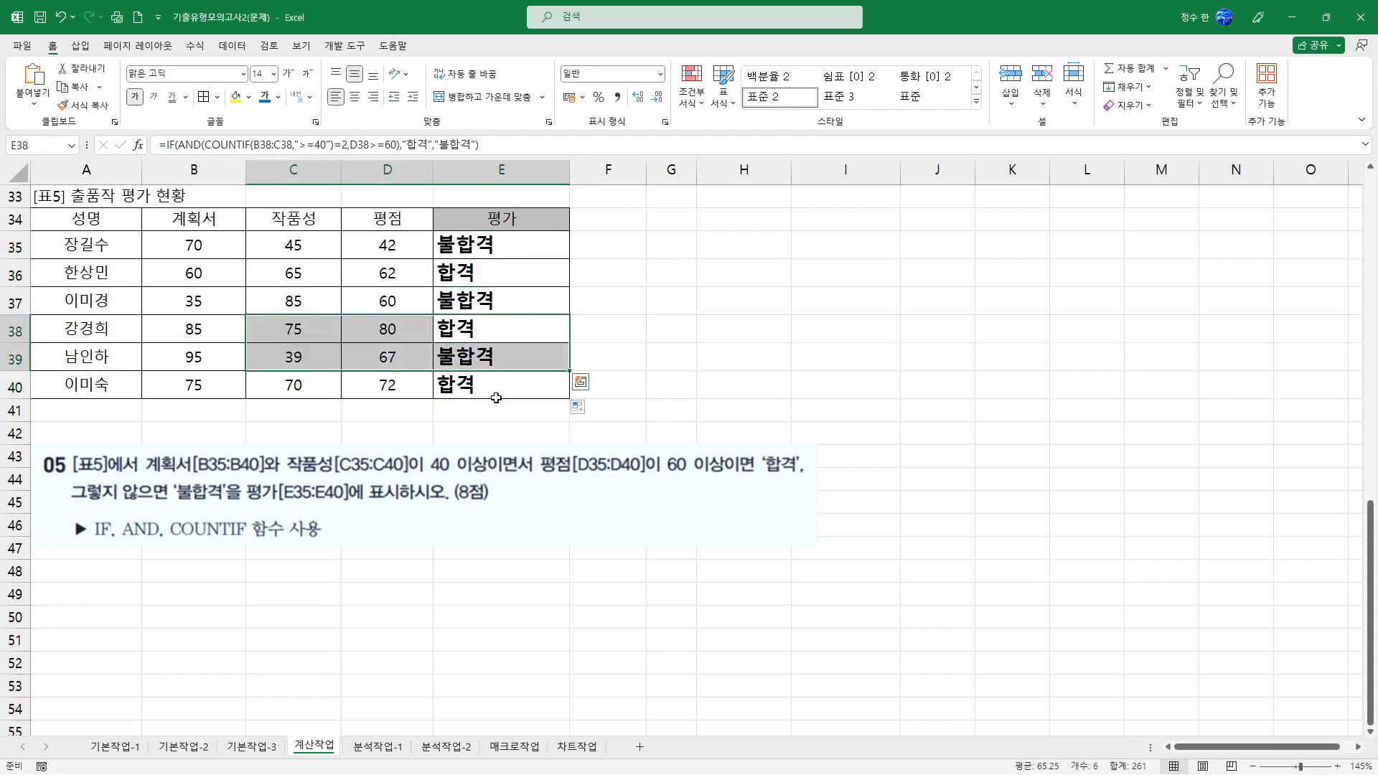
# Compare row 40's scores with its evaluation and select E35 to recheck the formula.
pyautogui.moveTo(488, 395); pyautogui.dragTo(352, 390)
pyautogui.click(517, 251)
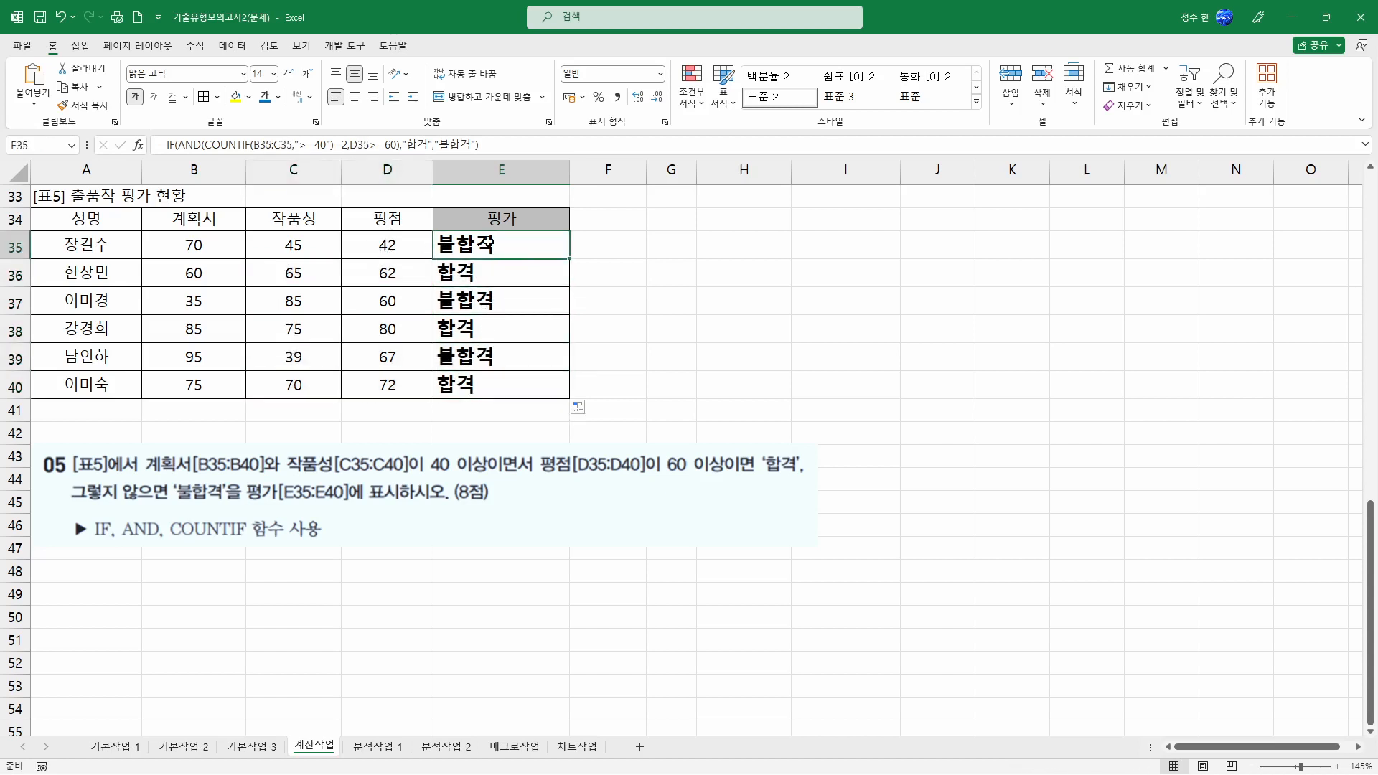
# Open the 분석작업-1 sheet and read task 01's subtotal instructions, noting the required ascending sort by 지점명.
pyautogui.hotkey('ctrl', 'pagedown')
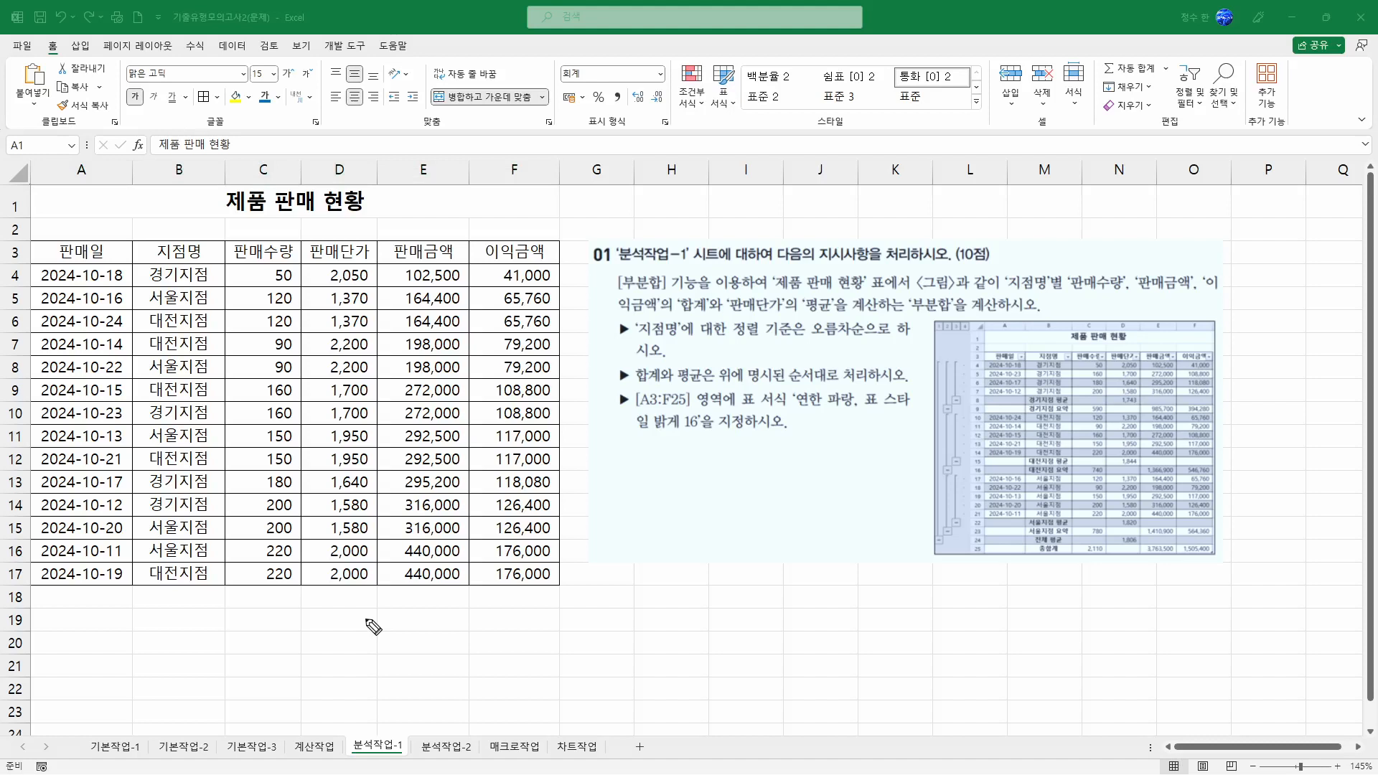
pyautogui.moveTo(663, 295)
pyautogui.mouseDown()
pyautogui.moveTo(698, 251)
pyautogui.moveTo(758, 219)
pyautogui.moveTo(764, 231)
pyautogui.moveTo(776, 217)
pyautogui.moveTo(807, 225)
pyautogui.mouseUp()
pyautogui.moveTo(632, 327); pyautogui.dragTo(610, 336)
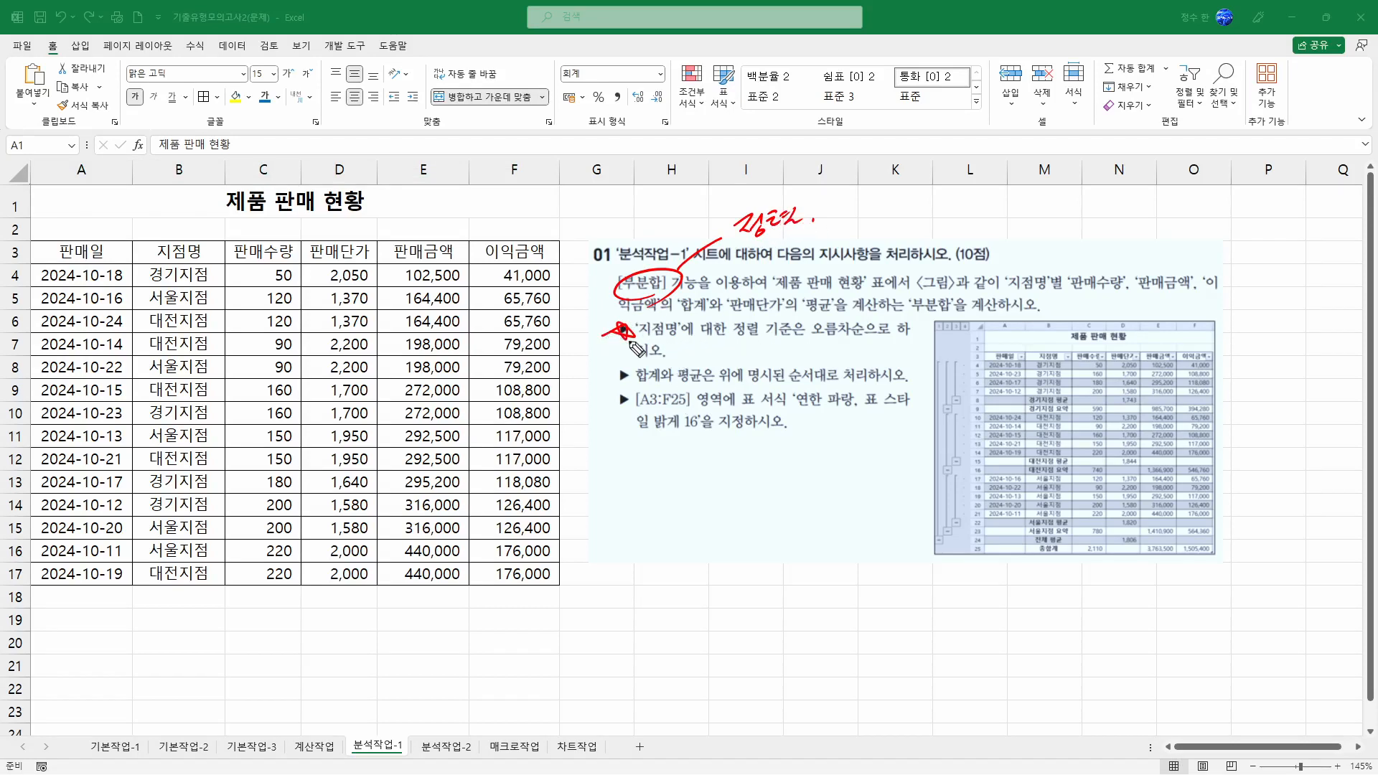
pyautogui.moveTo(186, 227); pyautogui.dragTo(200, 230)
pyautogui.moveTo(805, 342); pyautogui.dragTo(856, 338)
pyautogui.hotkey('ctrl', 'shift', '1')
# Sort the sales table A3:F17 by 지점명 in ascending order (오름차순) and check the branch grouping.
pyautogui.click(81, 246)
pyautogui.moveTo(80, 246); pyautogui.dragTo(510, 574)
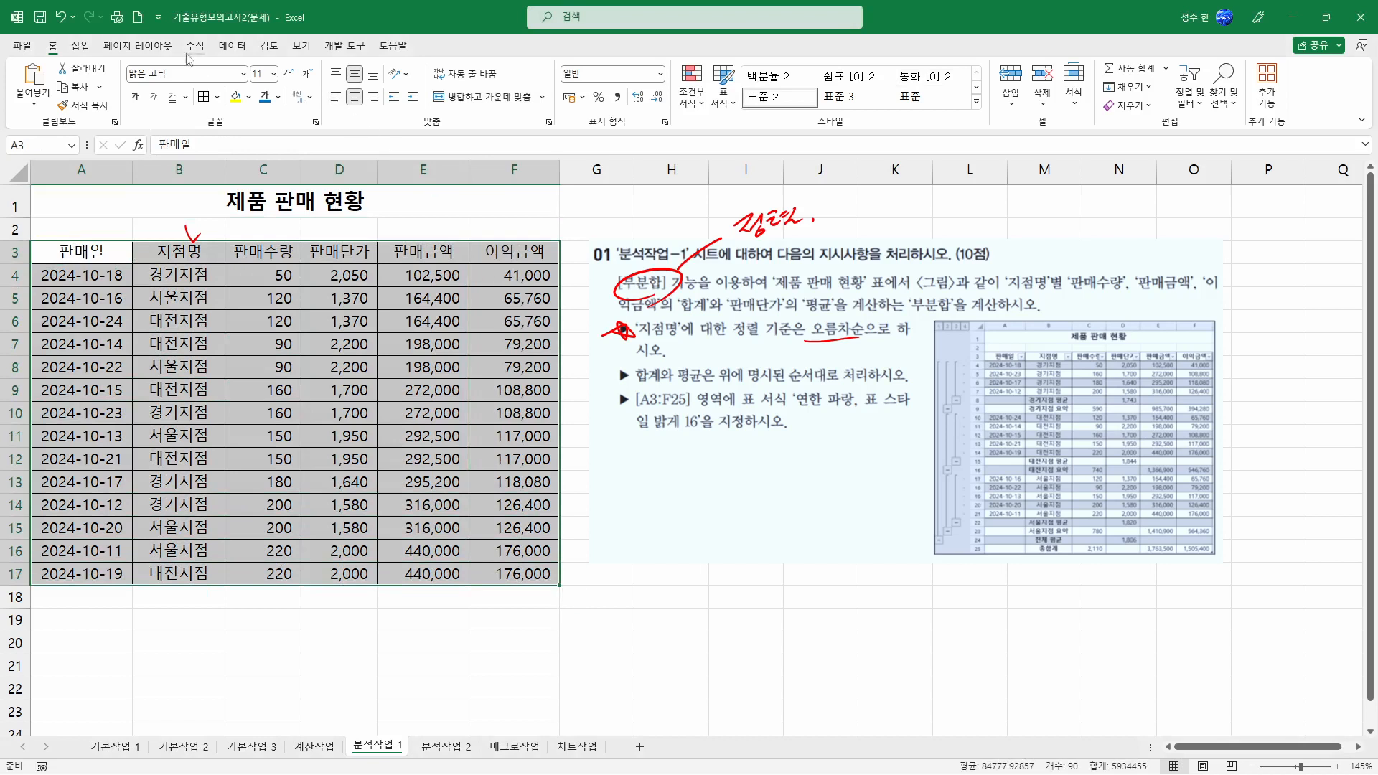
pyautogui.click(232, 45)
pyautogui.click(430, 90)
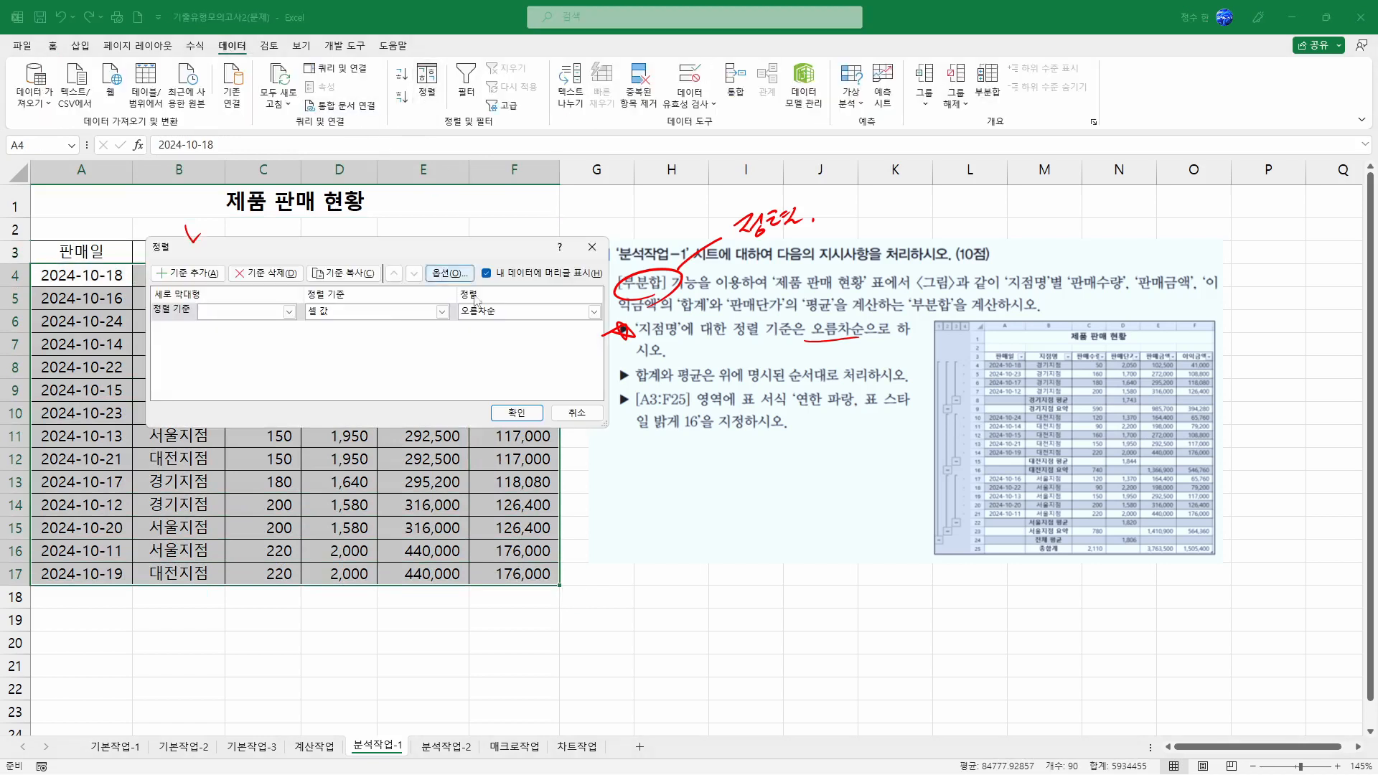
pyautogui.click(289, 311)
pyautogui.click(251, 335)
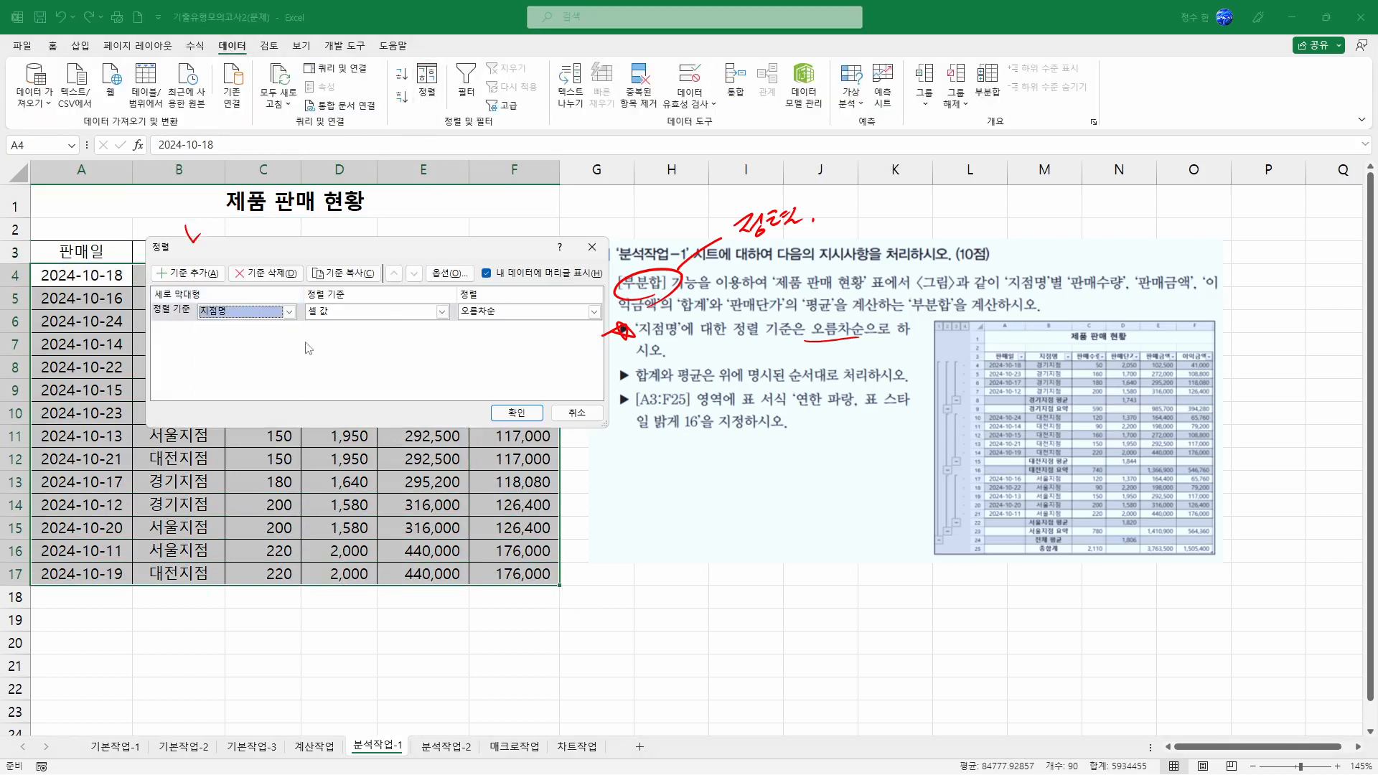
pyautogui.click(488, 313)
pyautogui.click(481, 322)
pyautogui.click(498, 410)
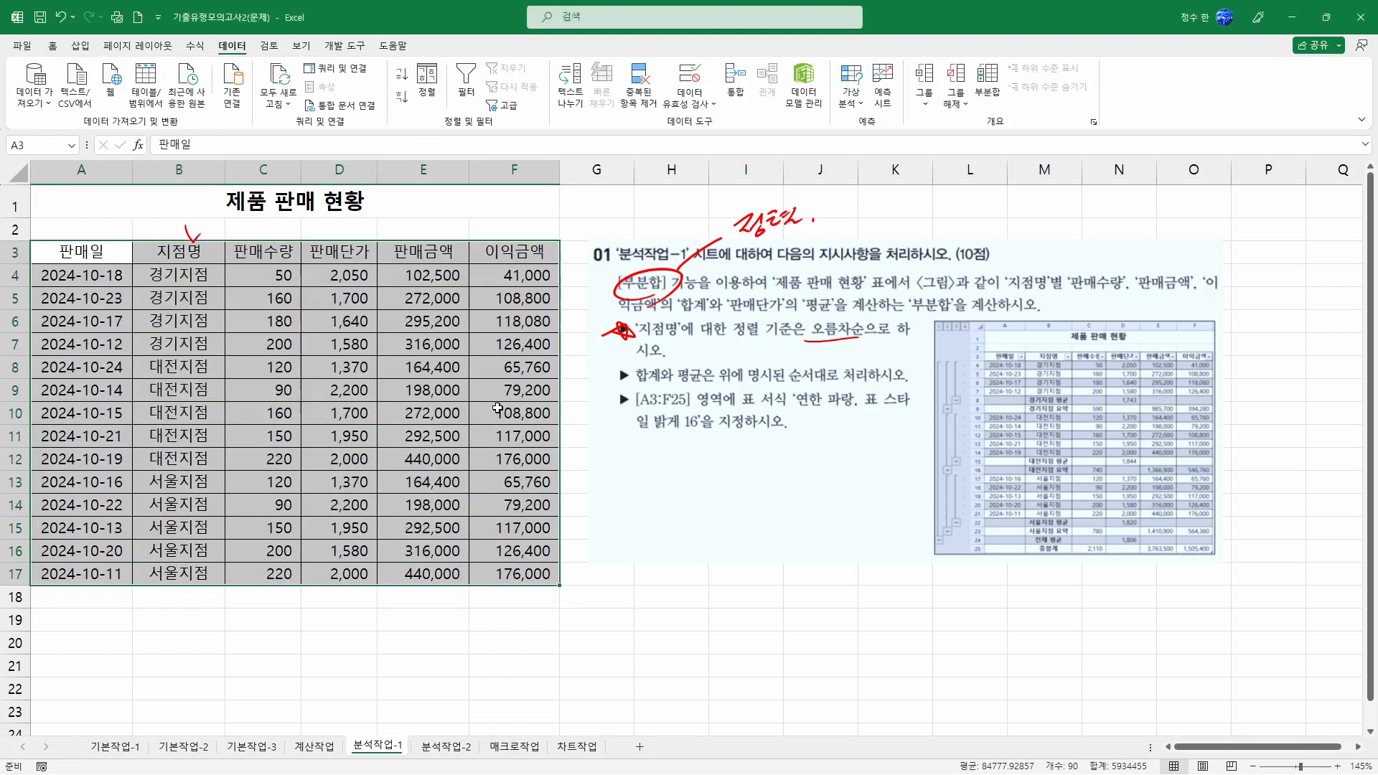
pyautogui.moveTo(237, 342); pyautogui.dragTo(183, 344)
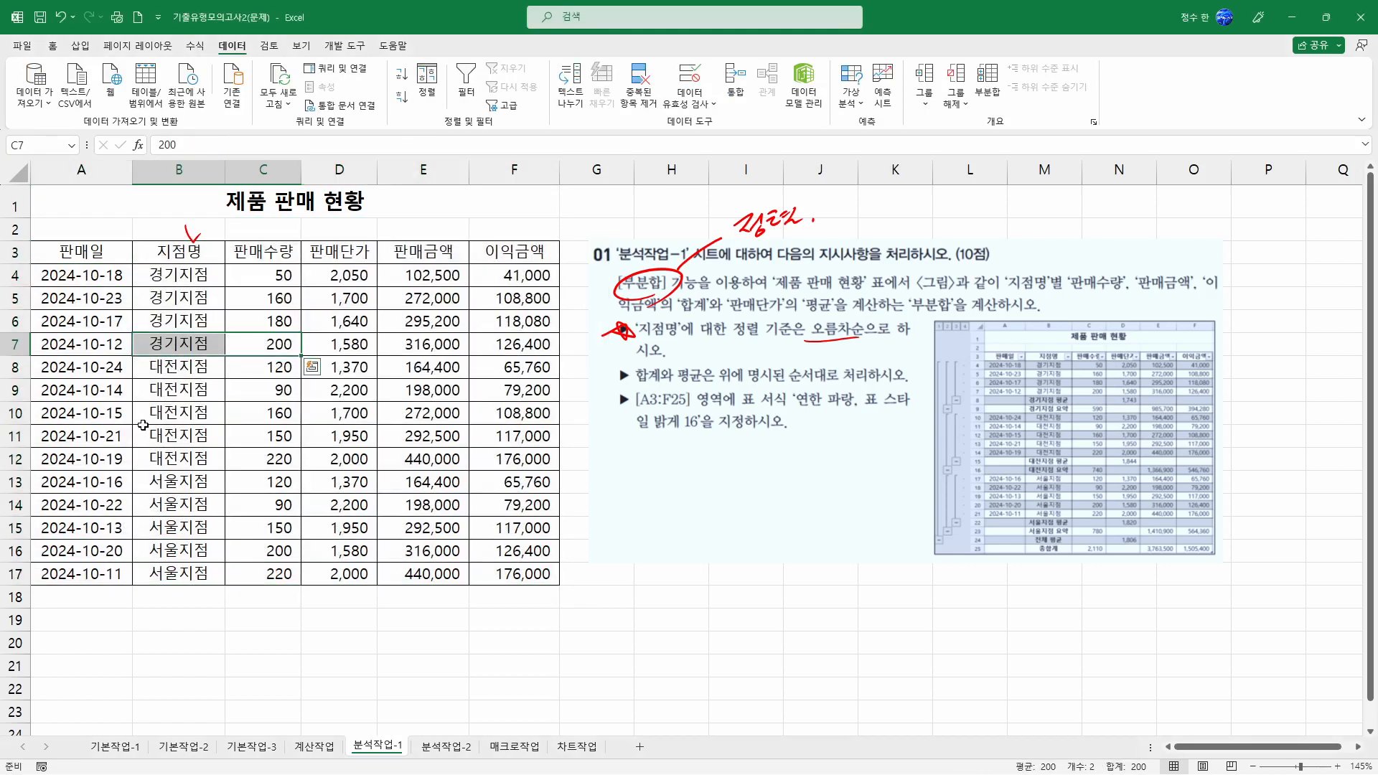
pyautogui.click(192, 530)
# Start a subtotal (부분합) on A3:F17 and set 지점명 as the grouping field.
pyautogui.moveTo(52, 247); pyautogui.dragTo(531, 578)
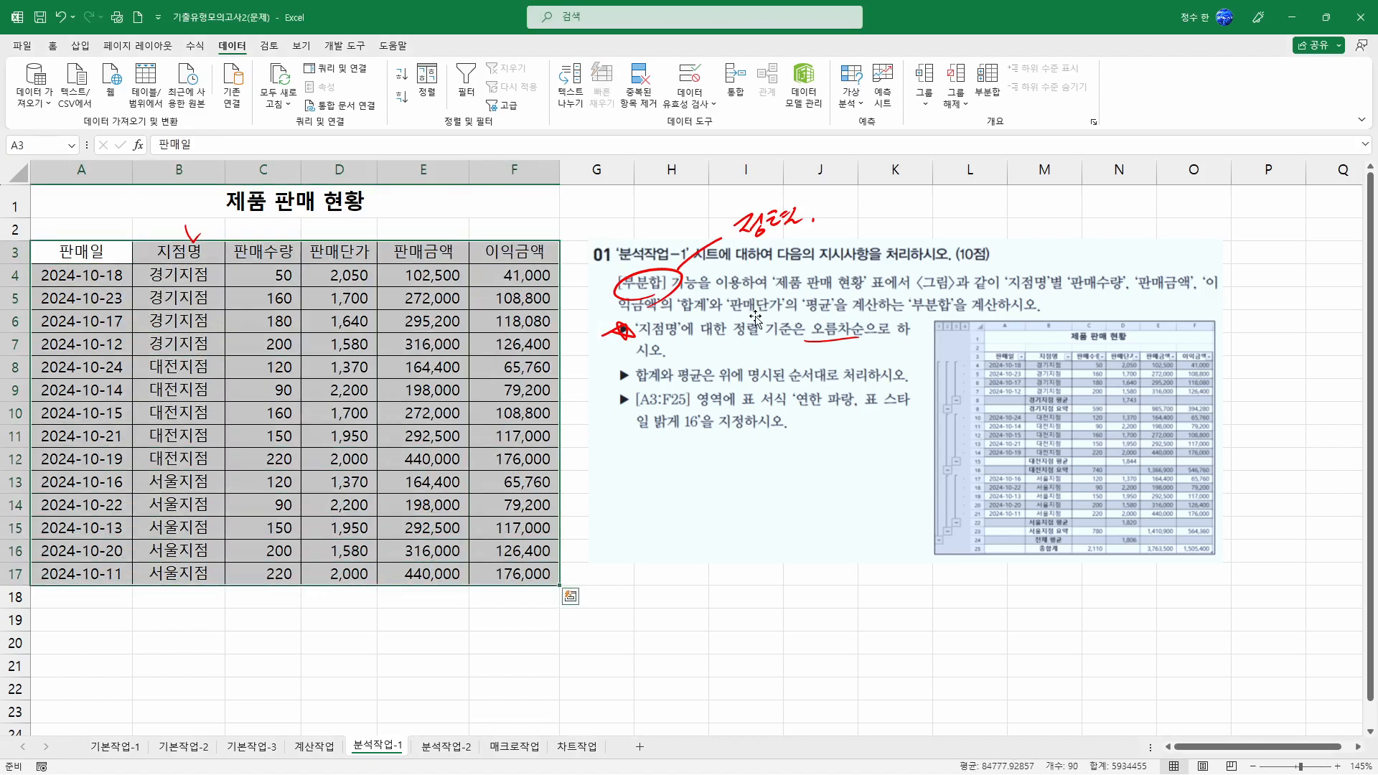
pyautogui.click(987, 79)
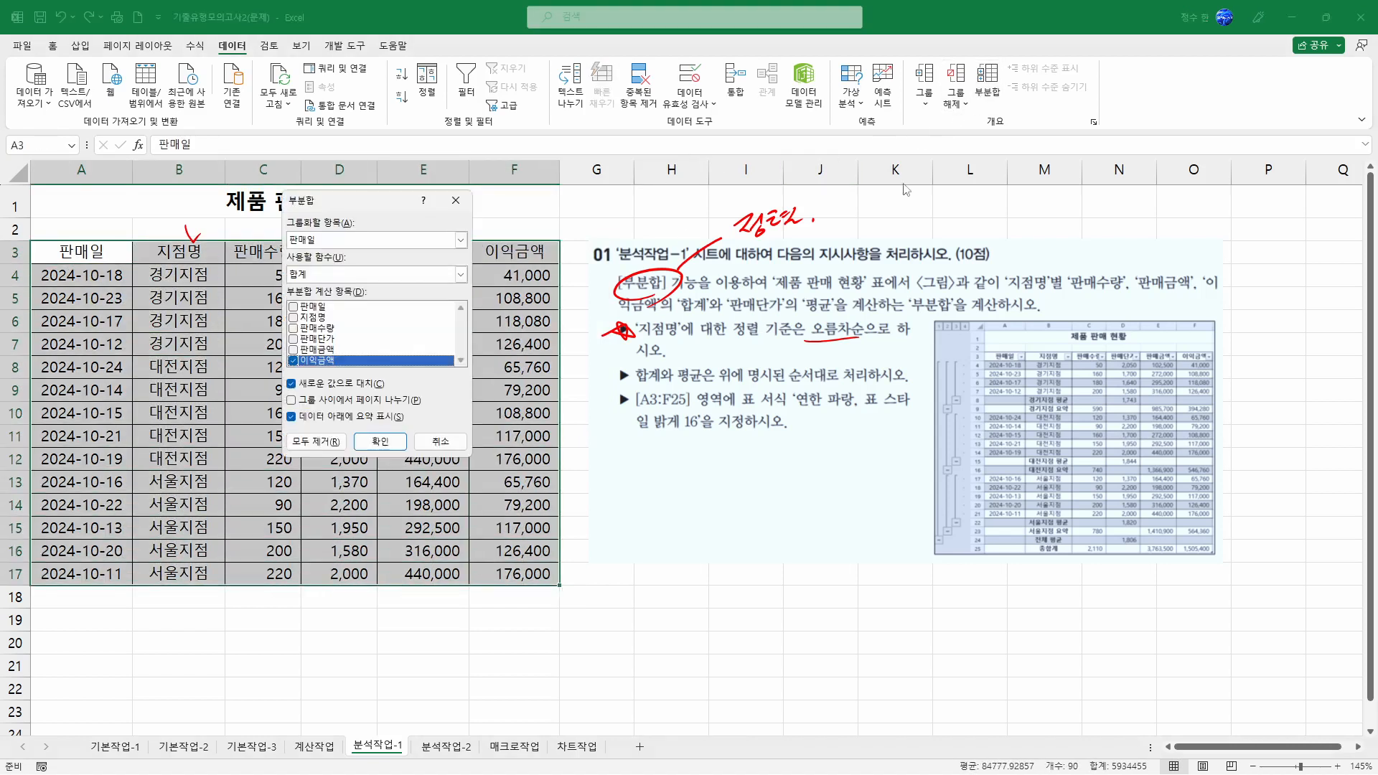
pyautogui.moveTo(379, 211); pyautogui.dragTo(490, 338)
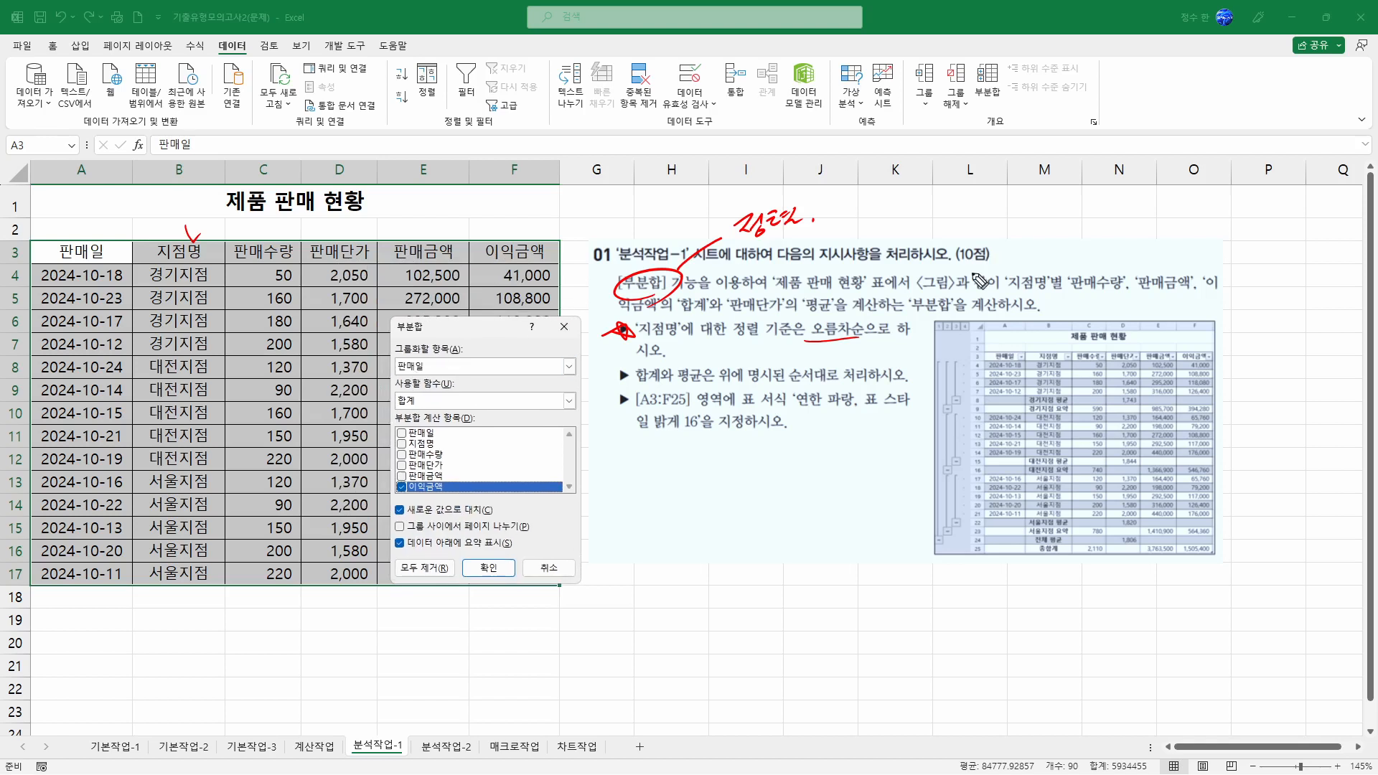
pyautogui.click(1012, 298)
pyautogui.moveTo(1006, 292)
pyautogui.mouseDown()
pyautogui.moveTo(1073, 288)
pyautogui.moveTo(1064, 300)
pyautogui.mouseUp()
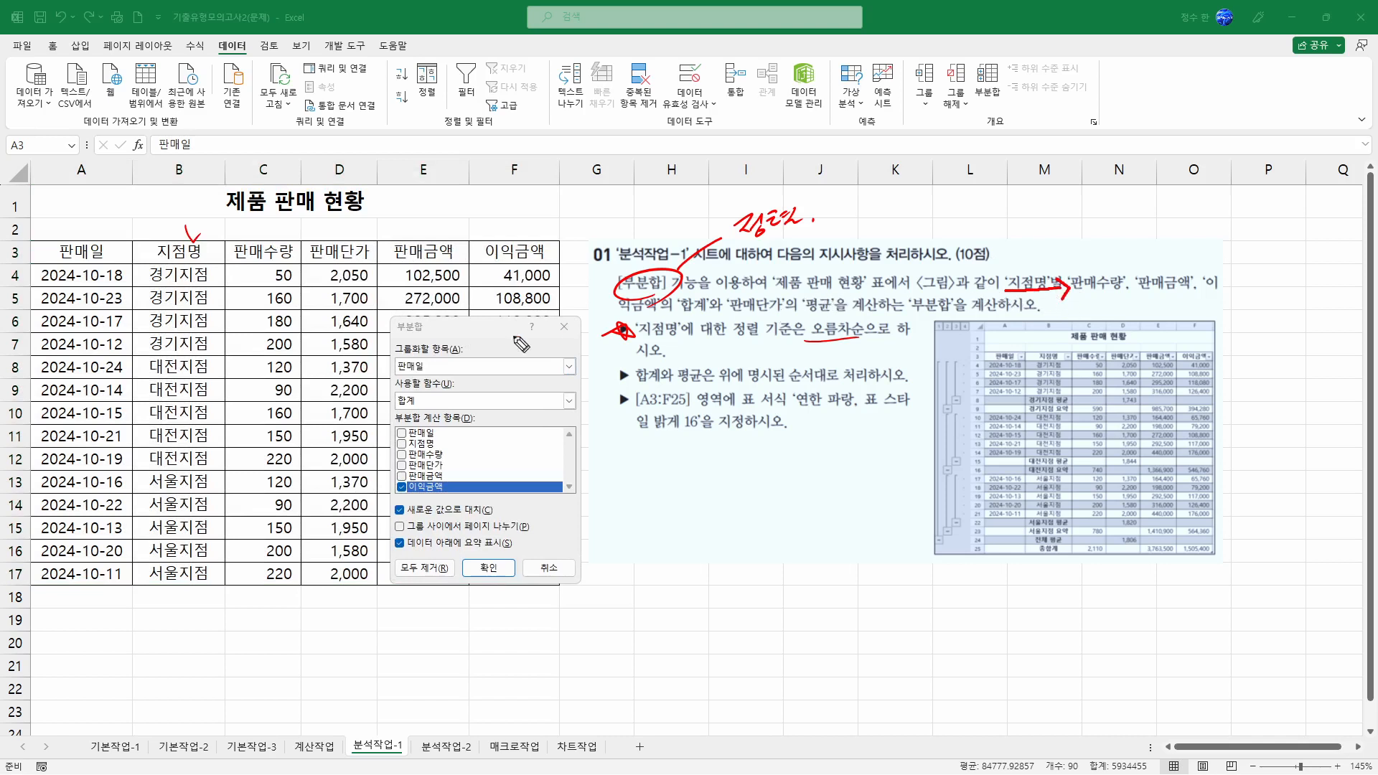
pyautogui.click(429, 379)
pyautogui.click(428, 390)
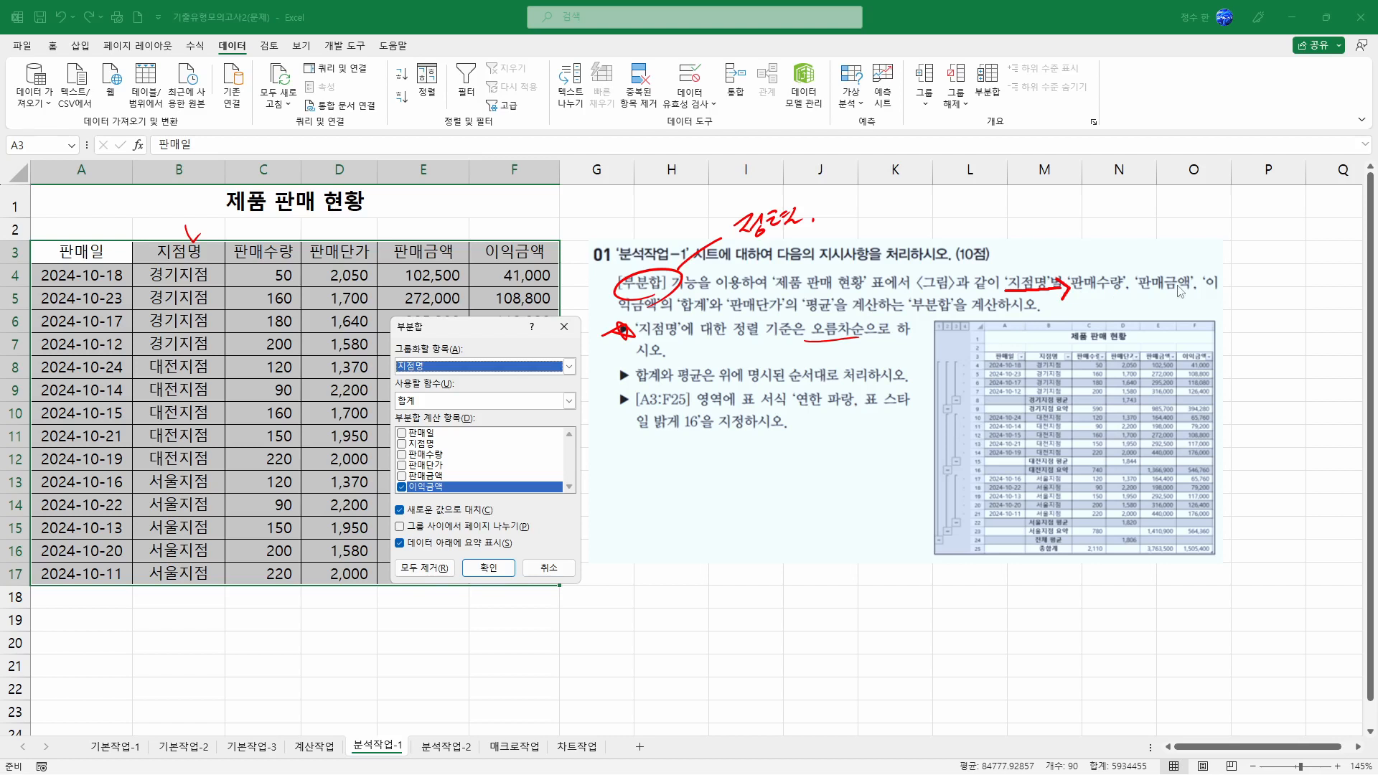
# Apply the subtotal with the 합계 function for 판매수량, 판매금액 and 이익금액.
pyautogui.click(402, 455)
pyautogui.click(403, 476)
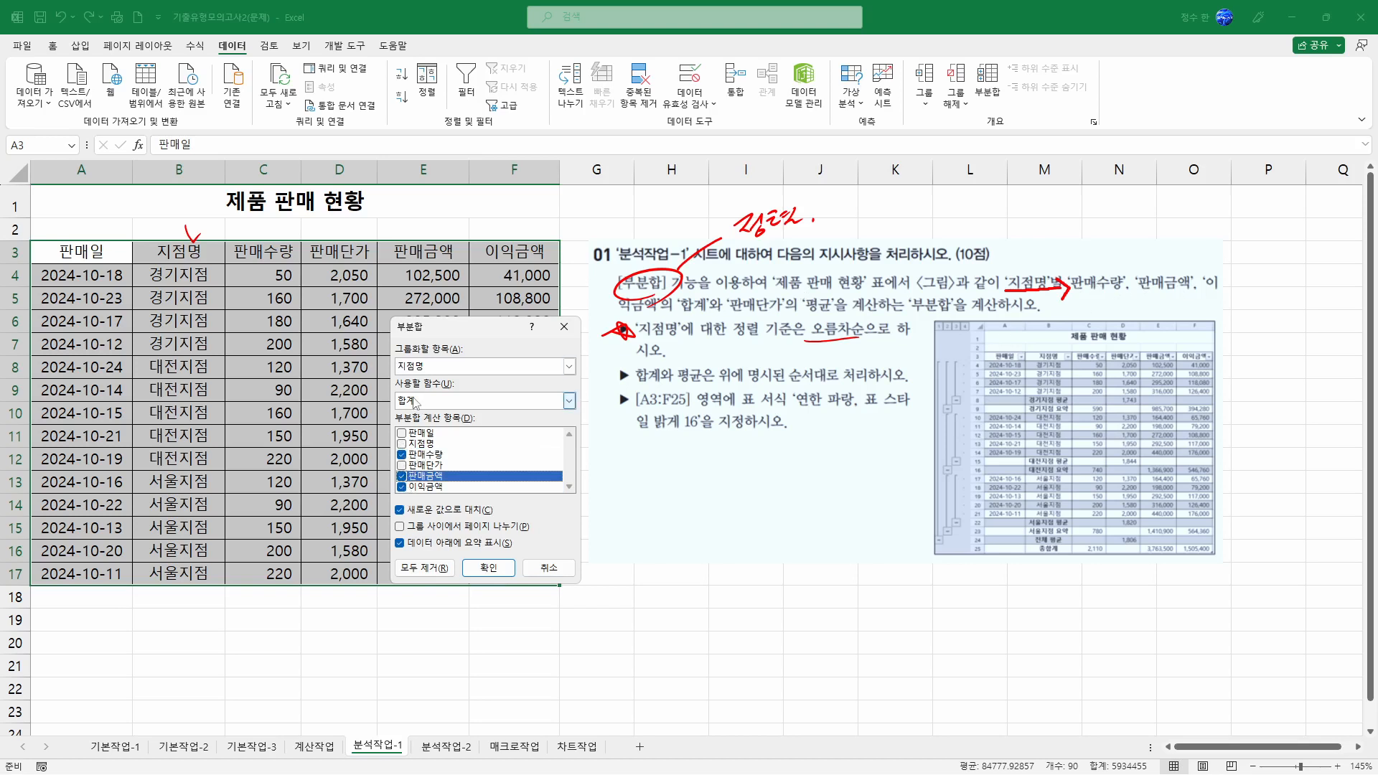
pyautogui.click(569, 401)
pyautogui.click(569, 402)
pyautogui.click(569, 401)
pyautogui.click(569, 401)
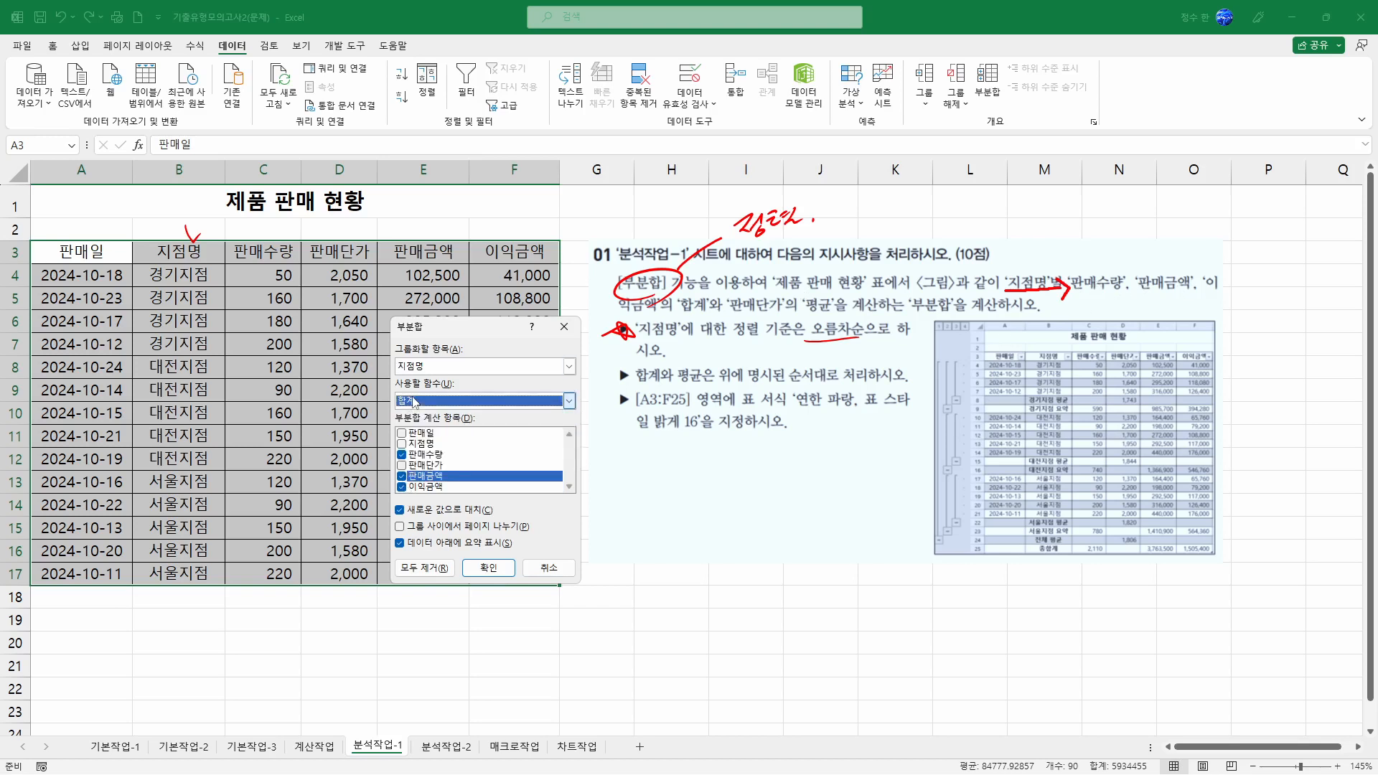
pyautogui.click(491, 566)
pyautogui.press('Escape')
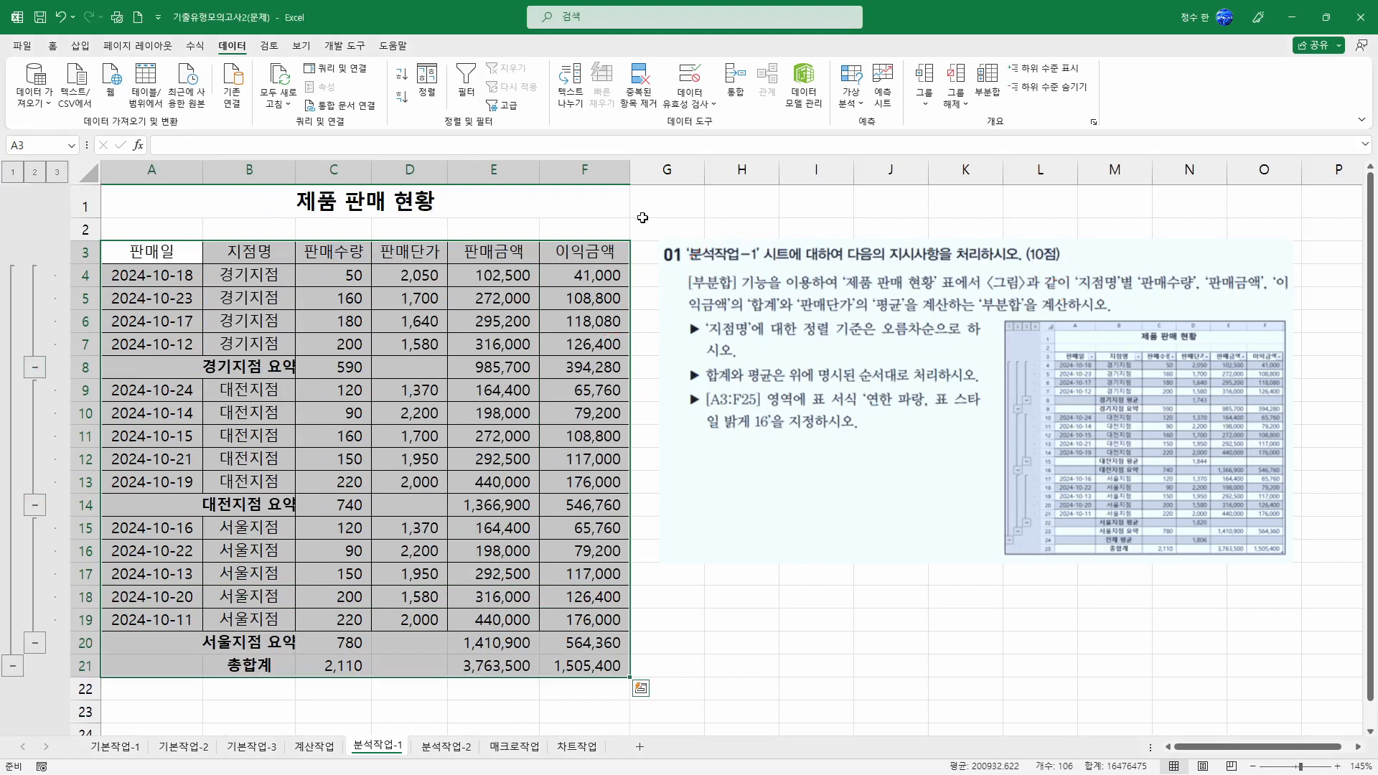
# Set up a second subtotal by 지점명 that uses the 평균 function on 판매단가 only.
pyautogui.click(399, 415)
pyautogui.click(332, 334)
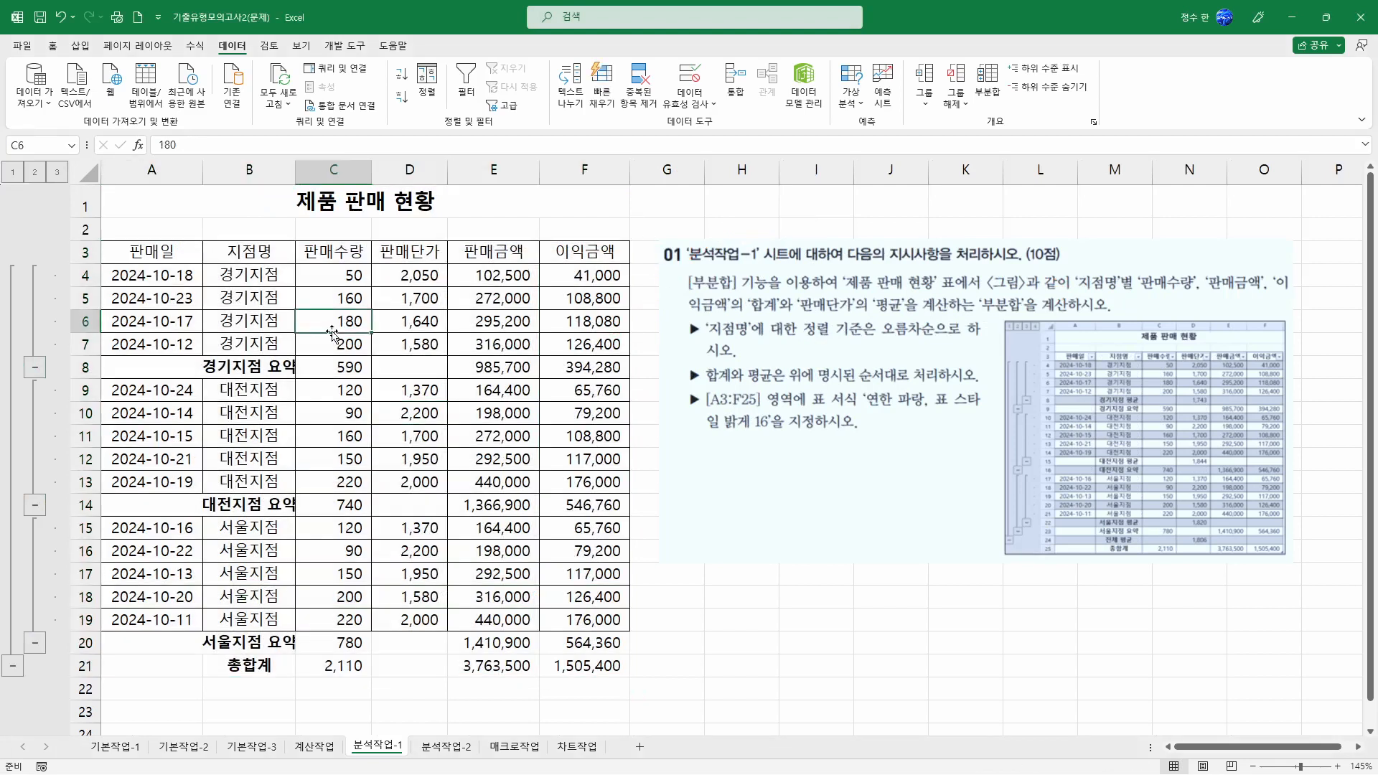
pyautogui.click(978, 92)
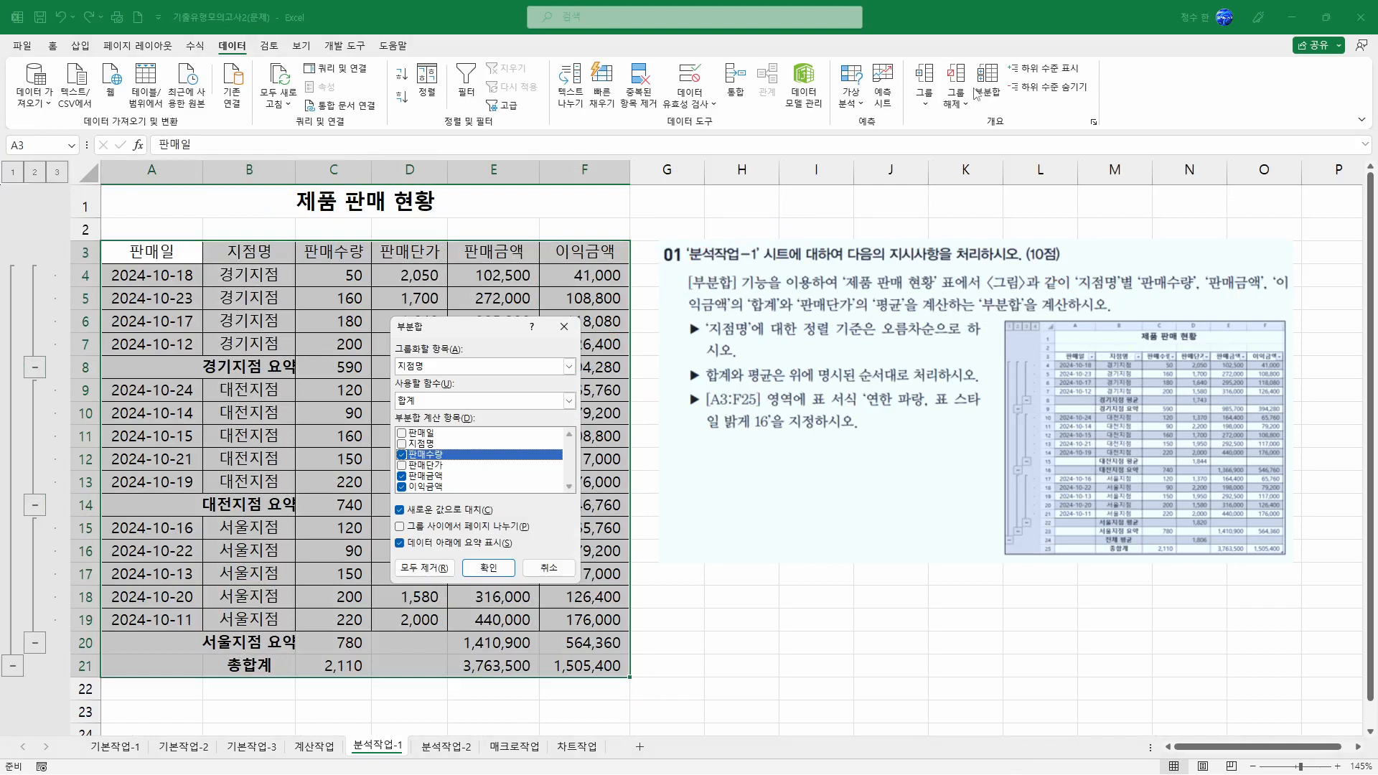
pyautogui.moveTo(442, 328); pyautogui.dragTo(501, 306)
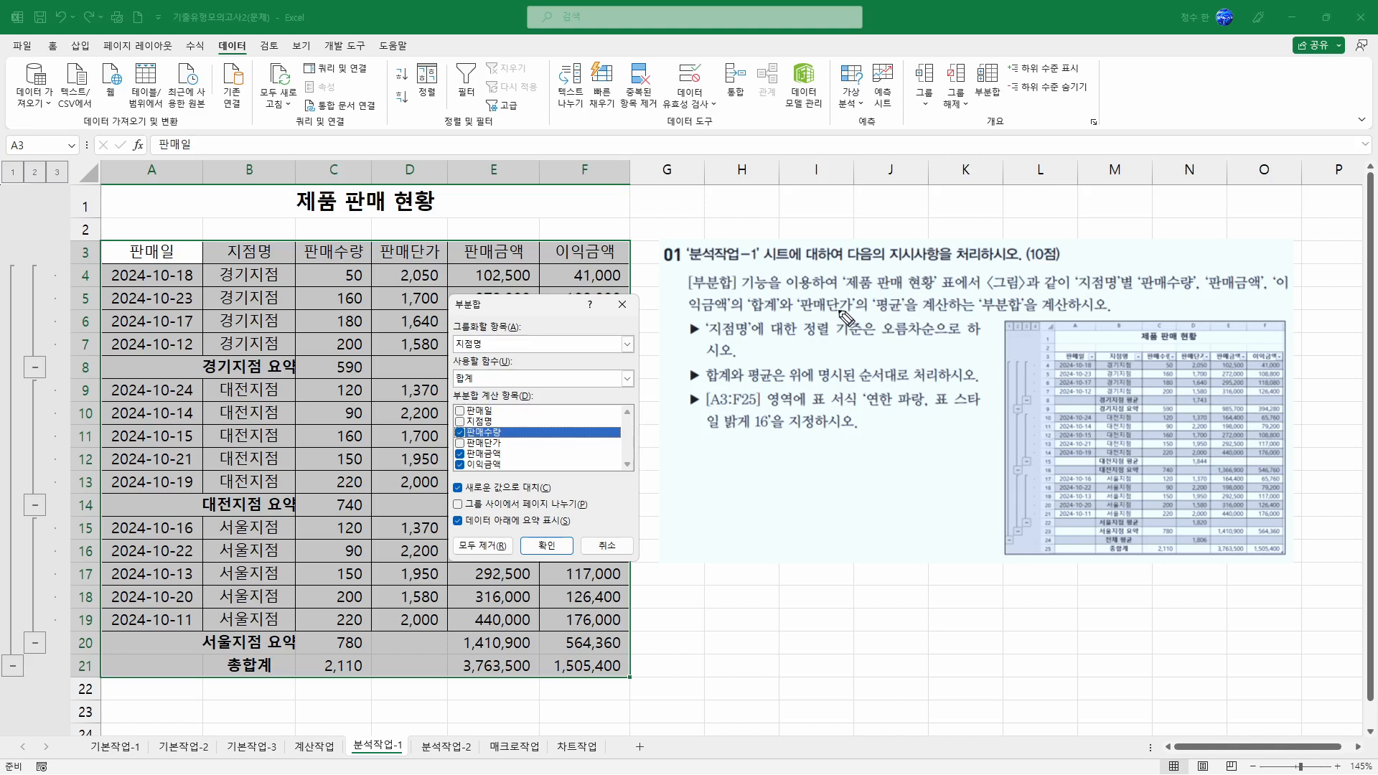
pyautogui.moveTo(799, 314); pyautogui.dragTo(904, 312)
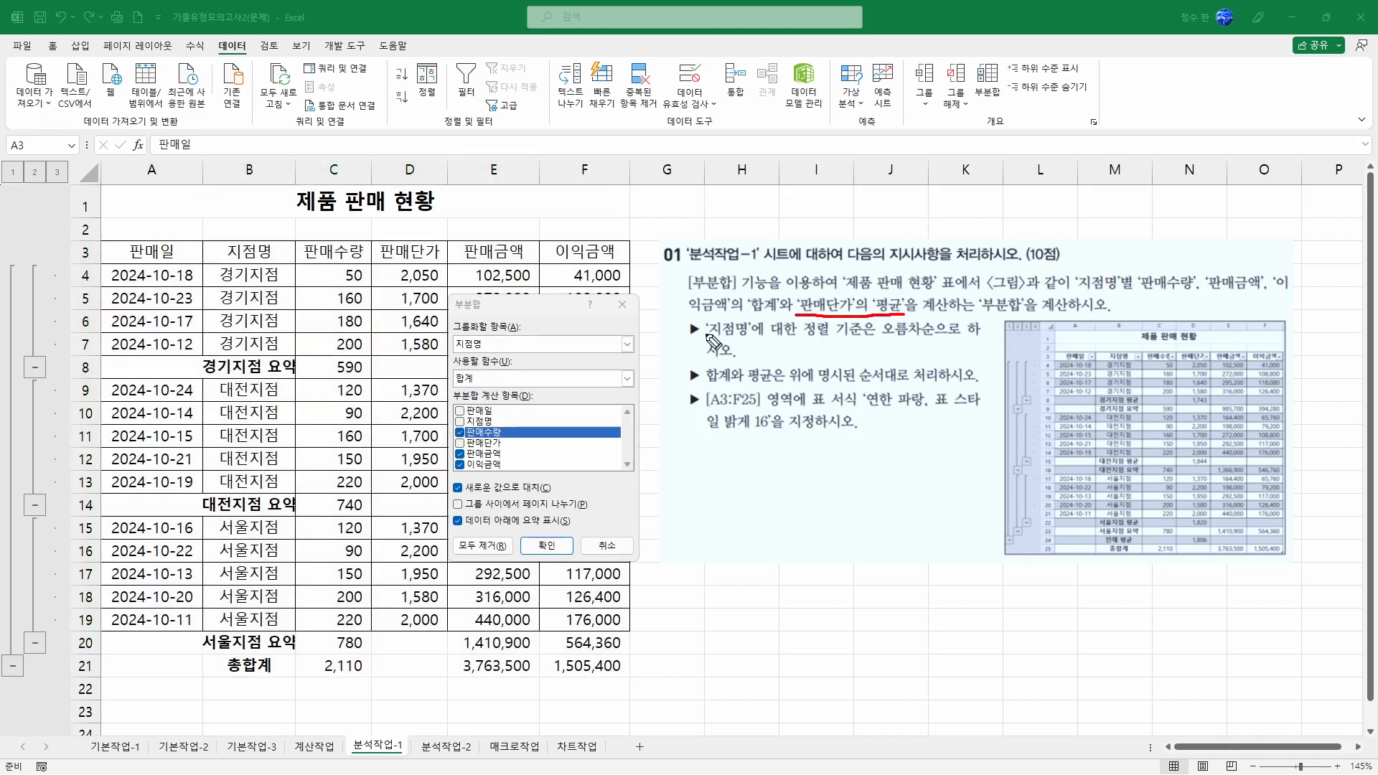
pyautogui.click(506, 380)
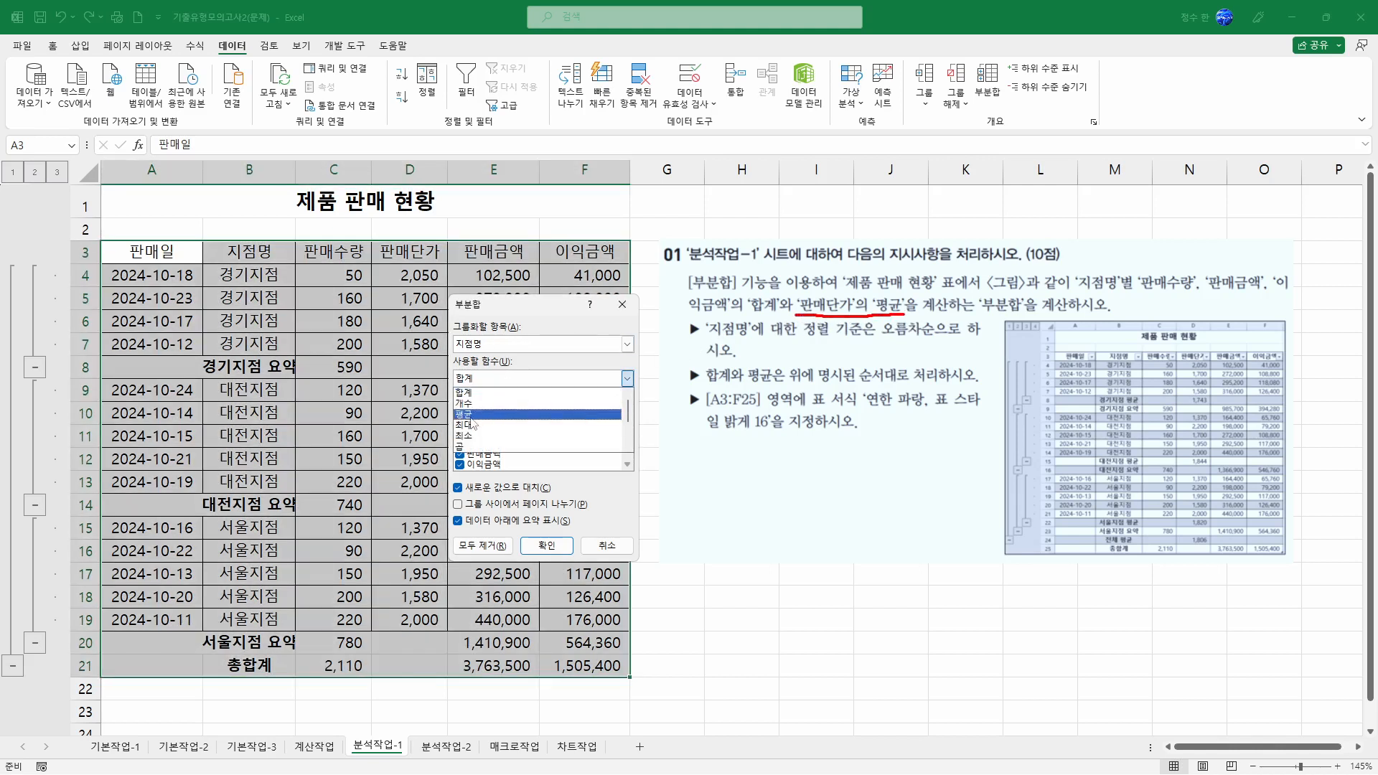
pyautogui.click(463, 414)
pyautogui.click(460, 432)
pyautogui.click(460, 464)
pyautogui.click(460, 453)
pyautogui.click(460, 443)
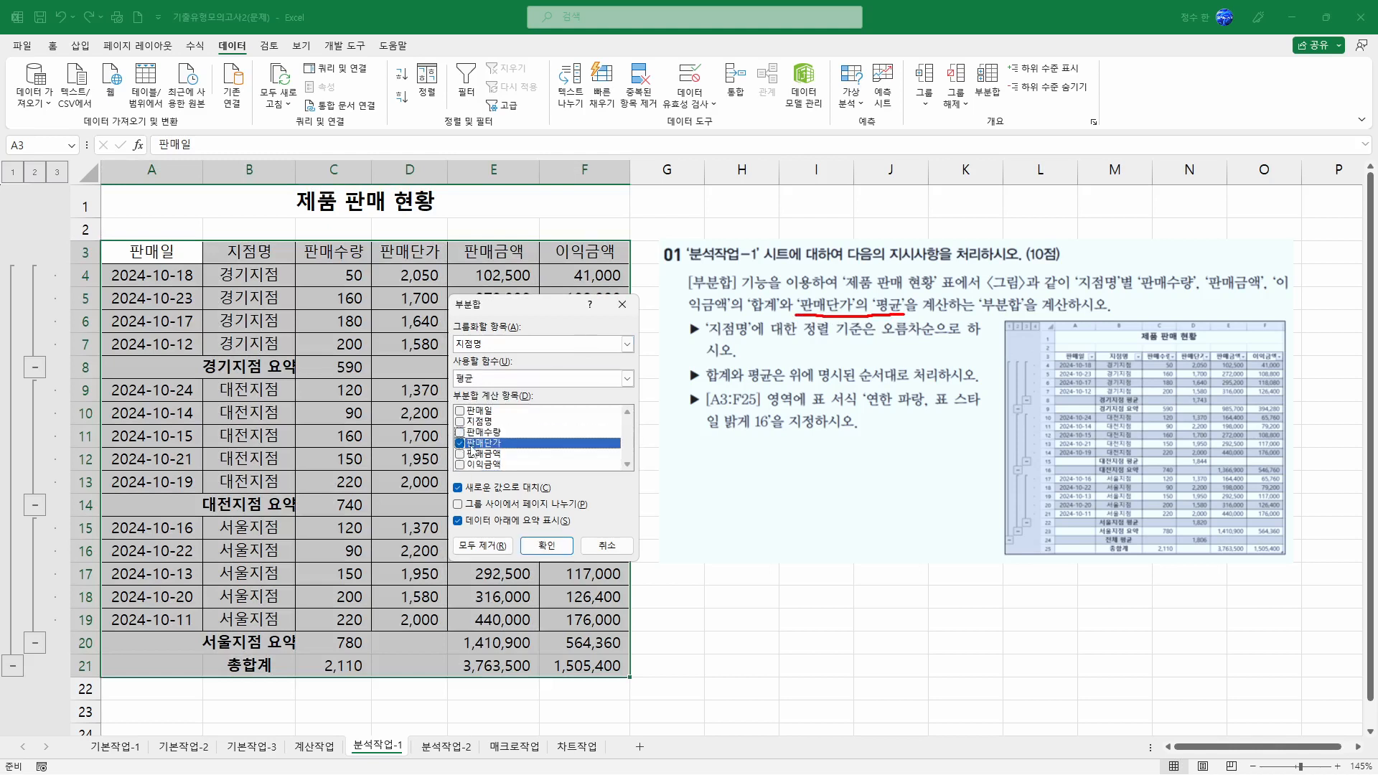
# Apply the average subtotal without replacing the existing subtotals, and widen column B to fit its labels.
pyautogui.click(461, 489)
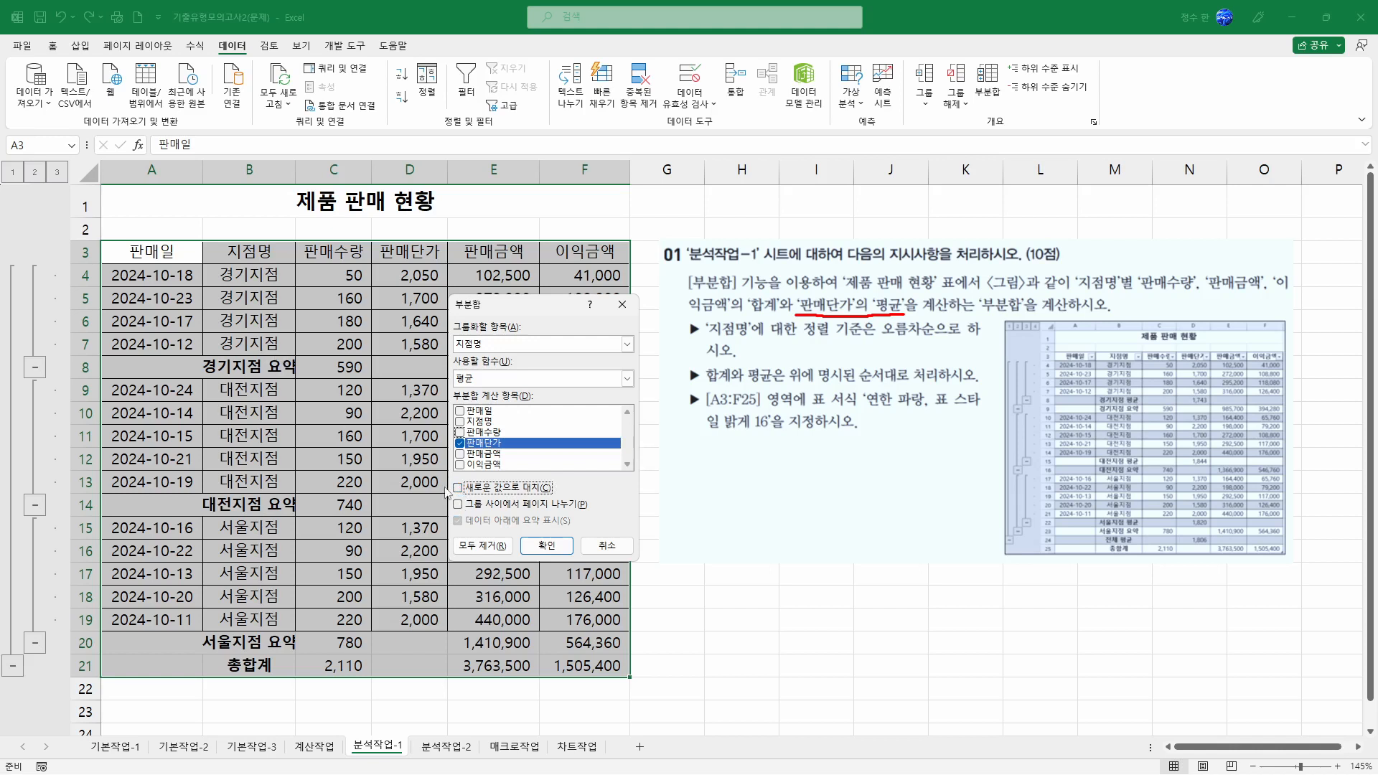
pyautogui.click(547, 545)
pyautogui.click(297, 319)
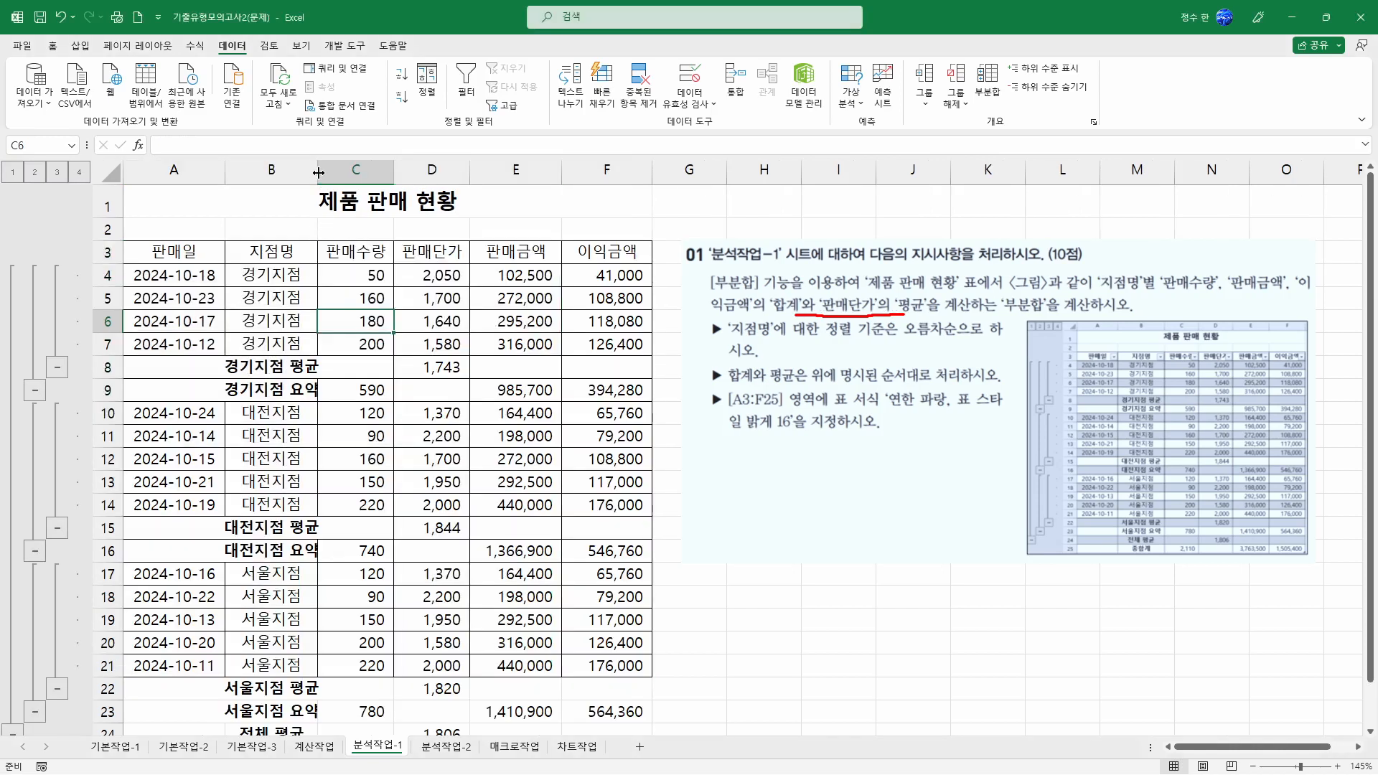
pyautogui.moveTo(318, 172); pyautogui.dragTo(356, 172)
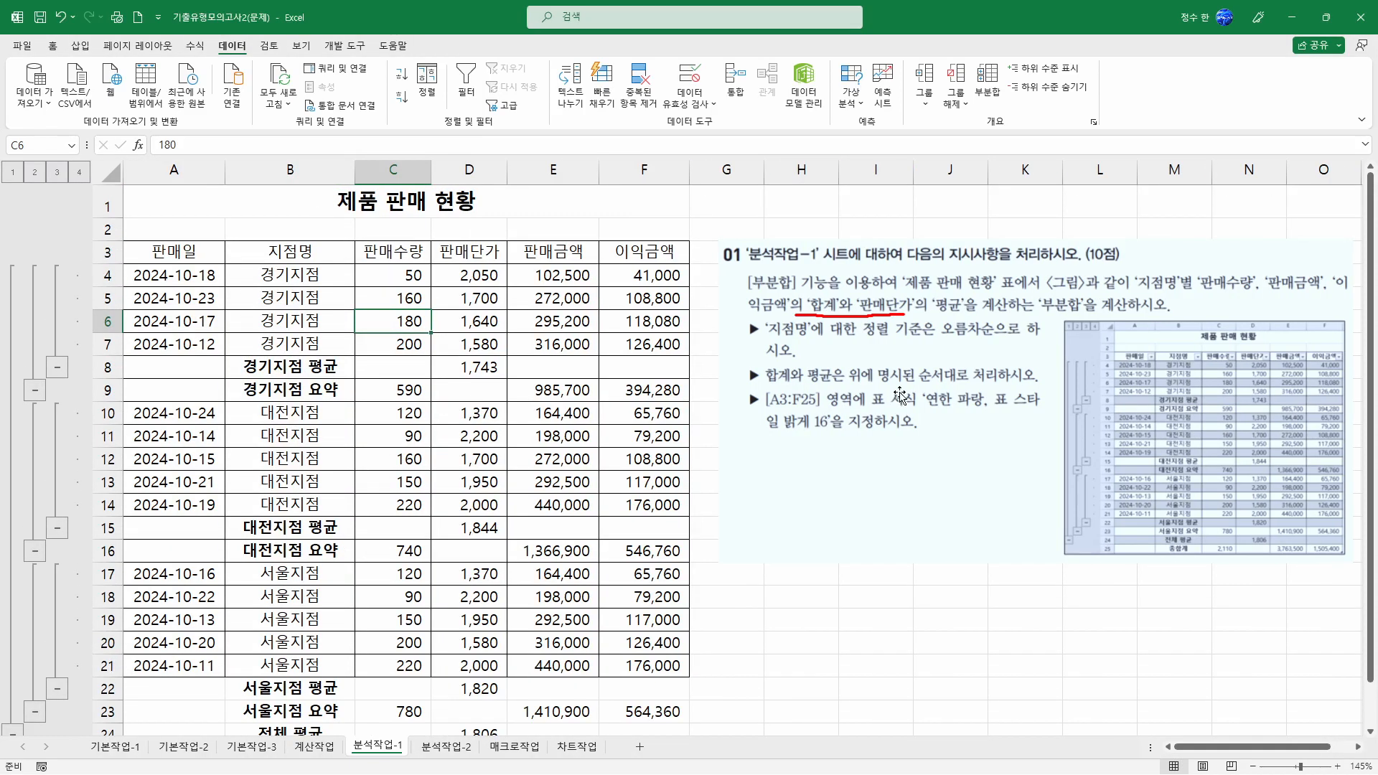
# Format A3:F25 as a table with headers in the blue 표 스타일 밝게 16 style and review the formatted rows.
pyautogui.moveTo(199, 250); pyautogui.dragTo(634, 699)
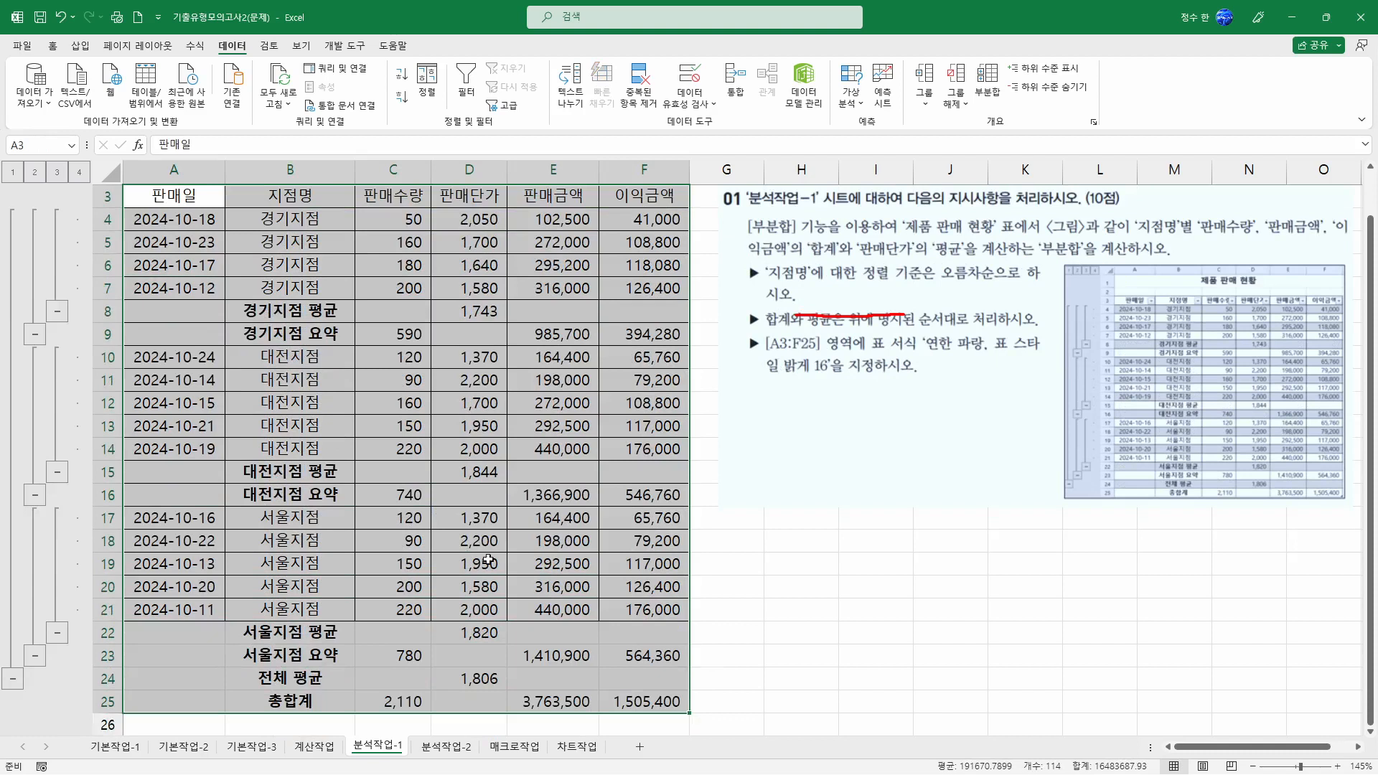
pyautogui.scroll(-2, 469, 557)
pyautogui.scroll(3, 514, 637)
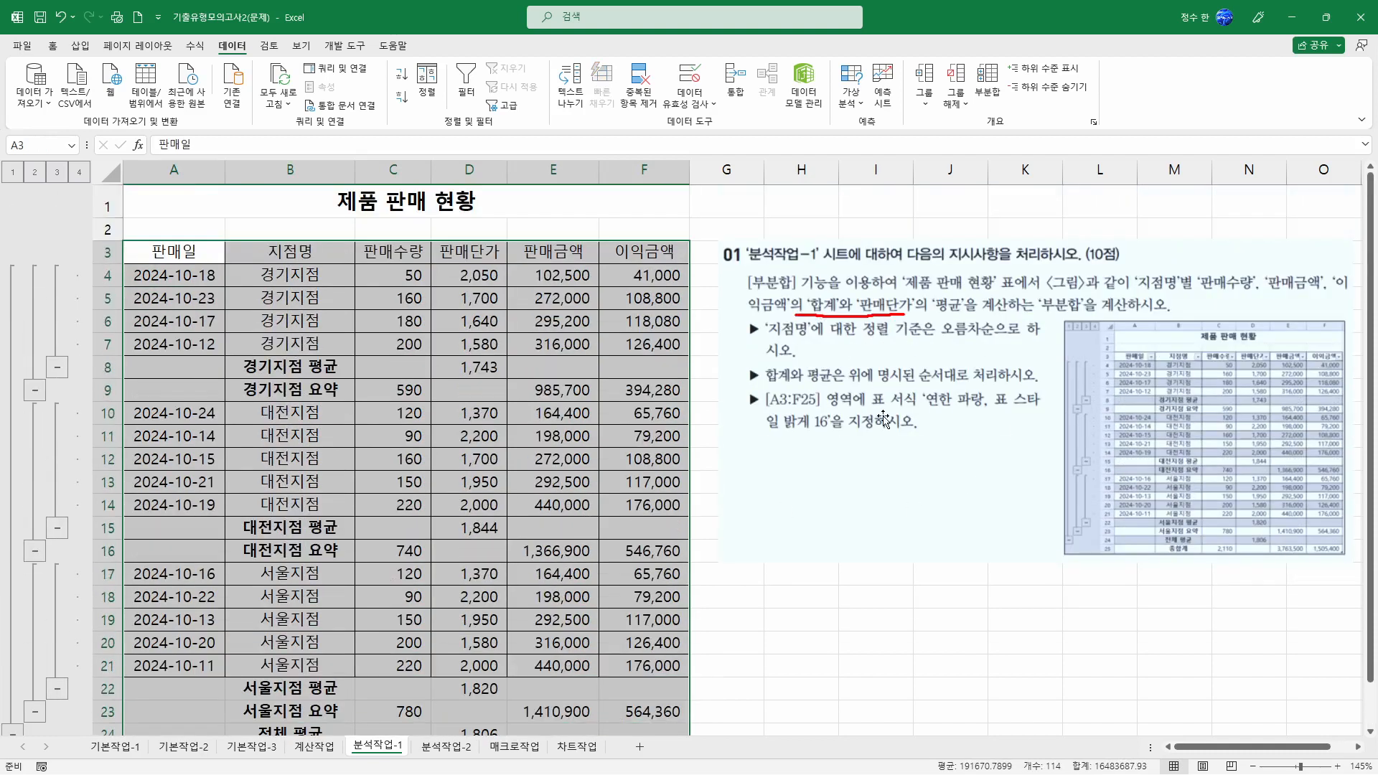
pyautogui.click(53, 46)
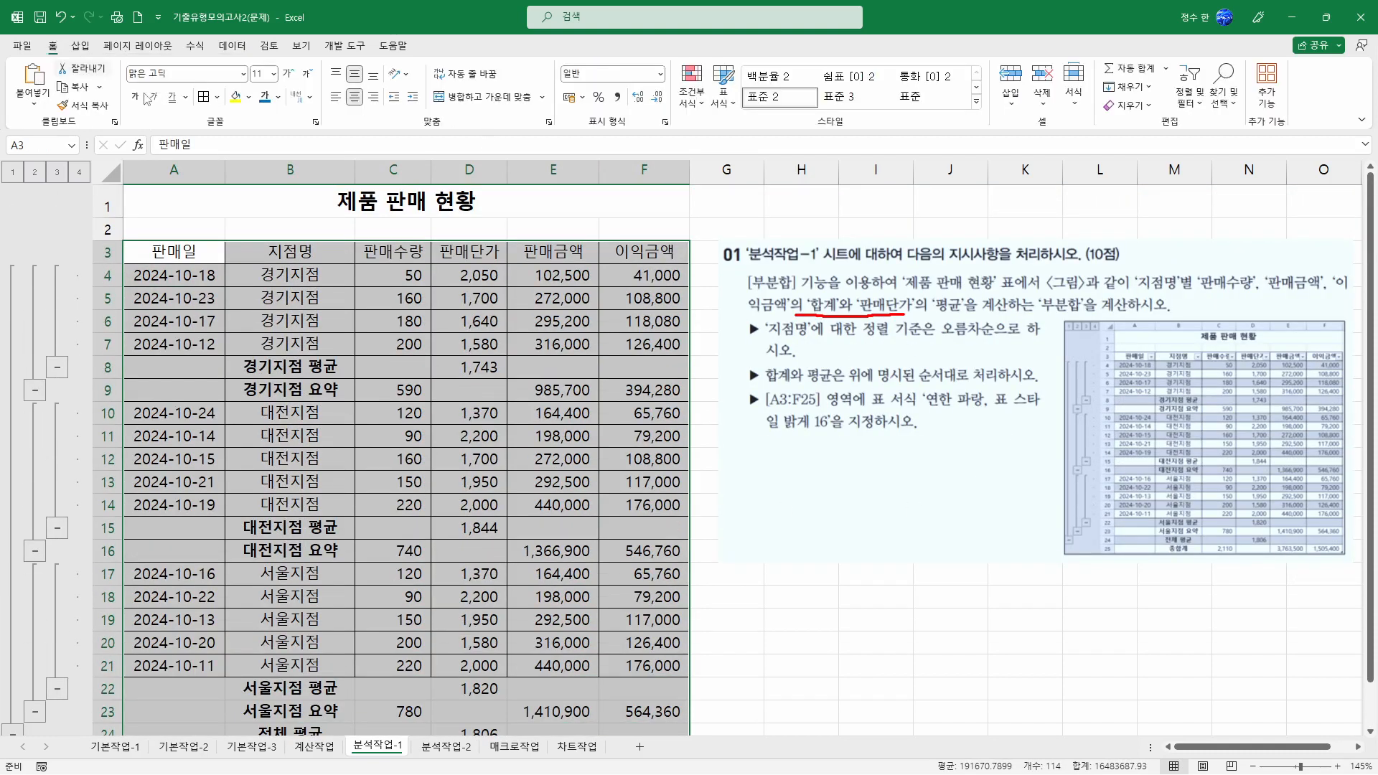
pyautogui.click(721, 101)
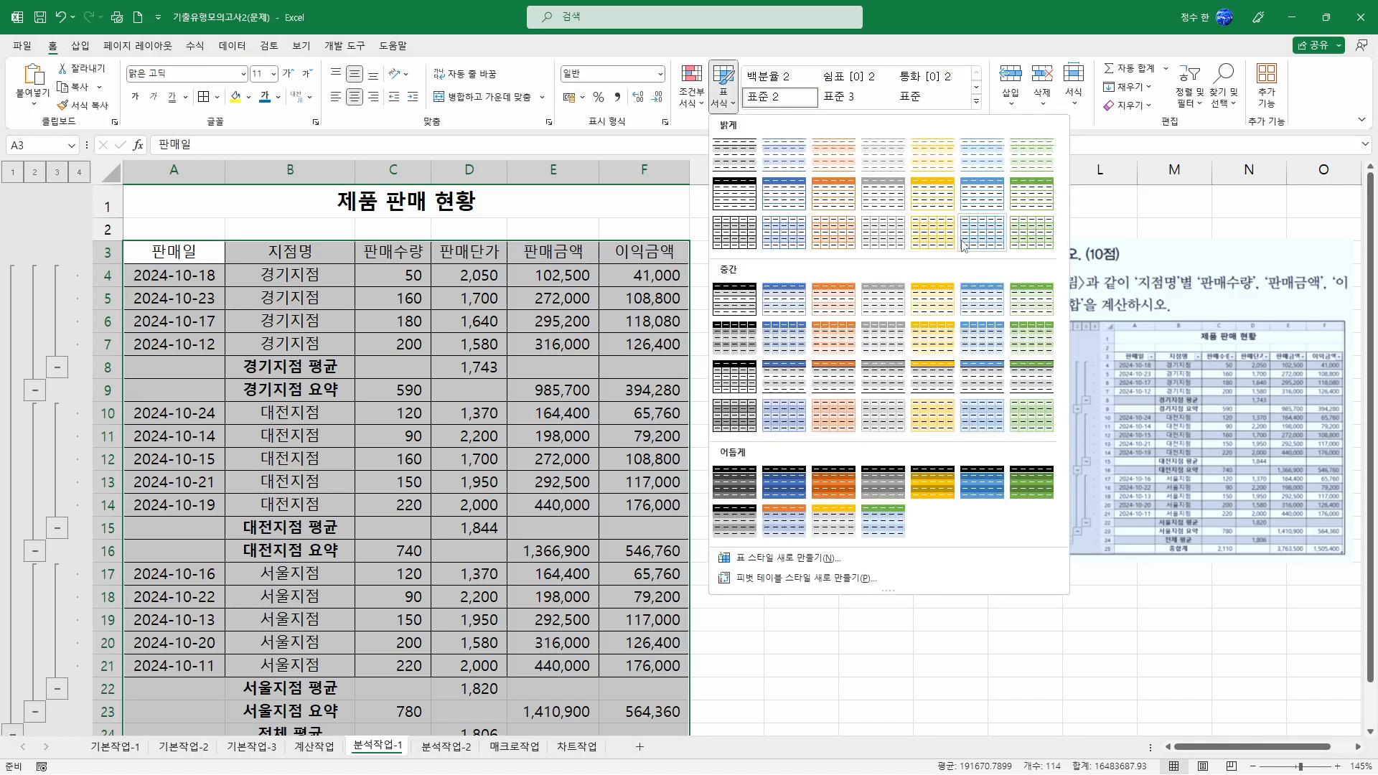
pyautogui.click(797, 244)
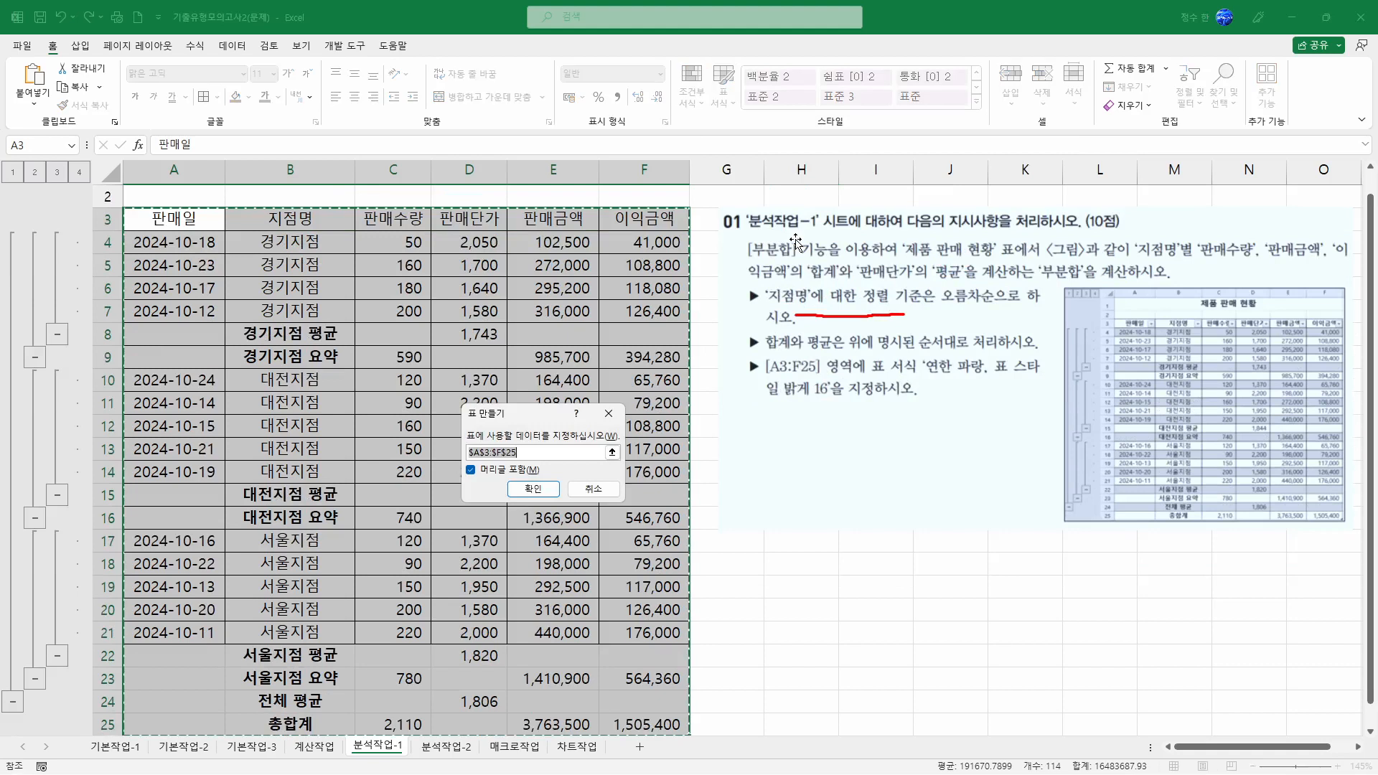
pyautogui.click(556, 489)
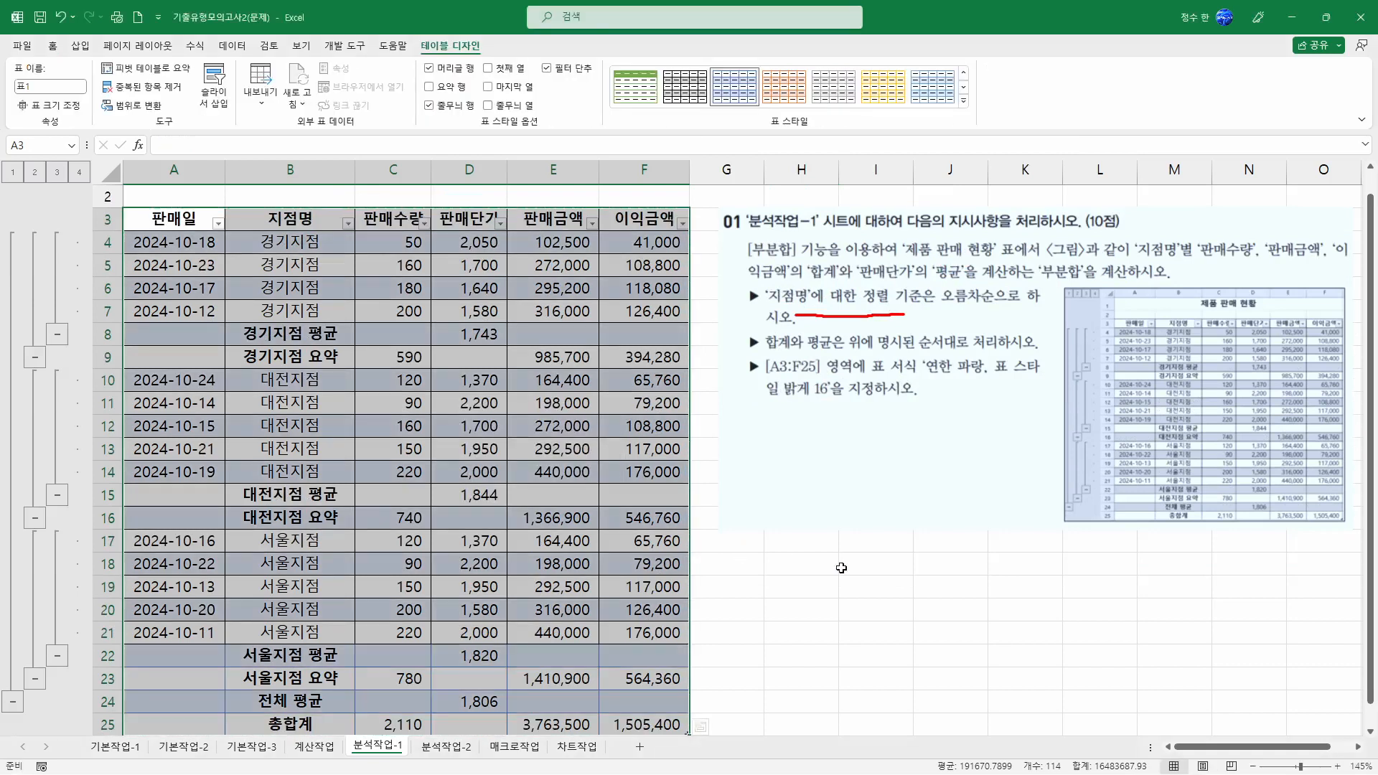
pyautogui.click(850, 570)
pyautogui.scroll(-1, 577, 506)
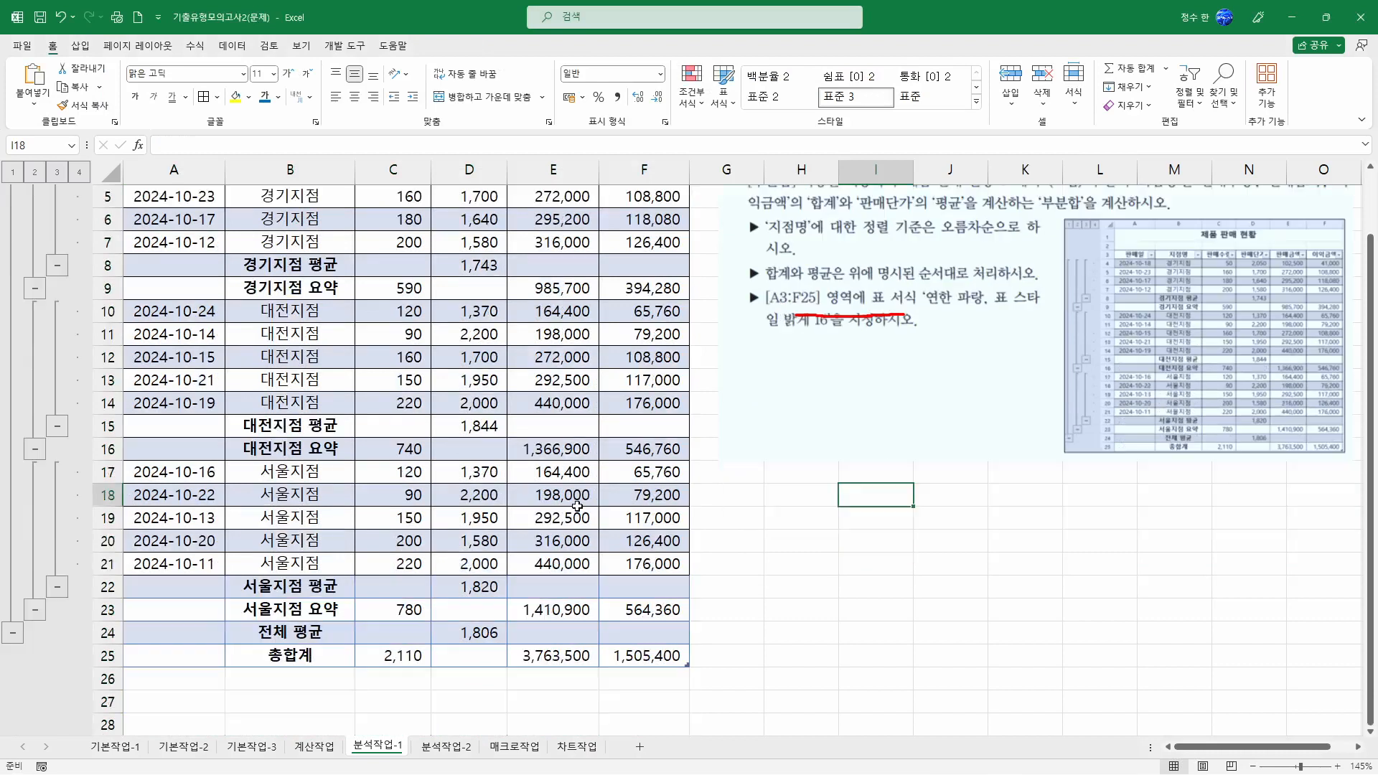
pyautogui.scroll(1, 516, 425)
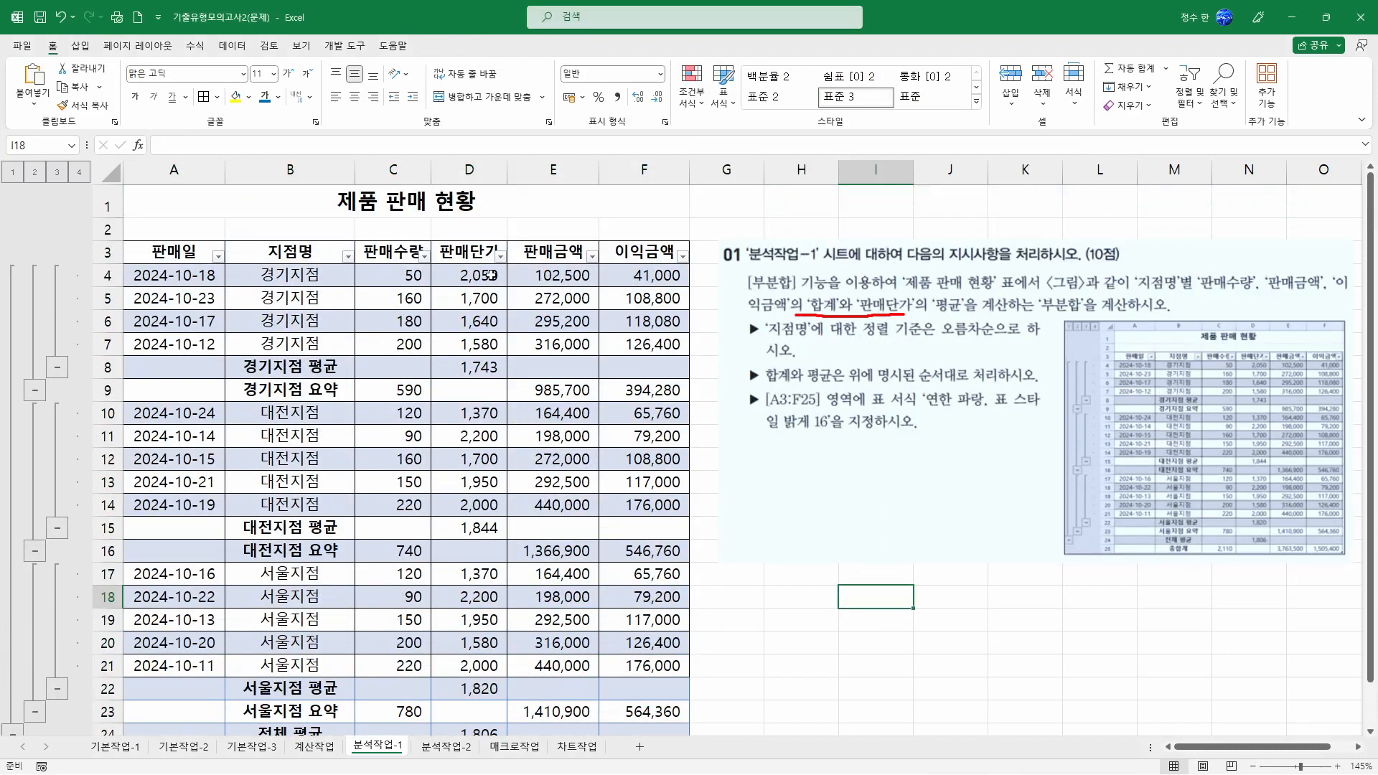
pyautogui.click(363, 214)
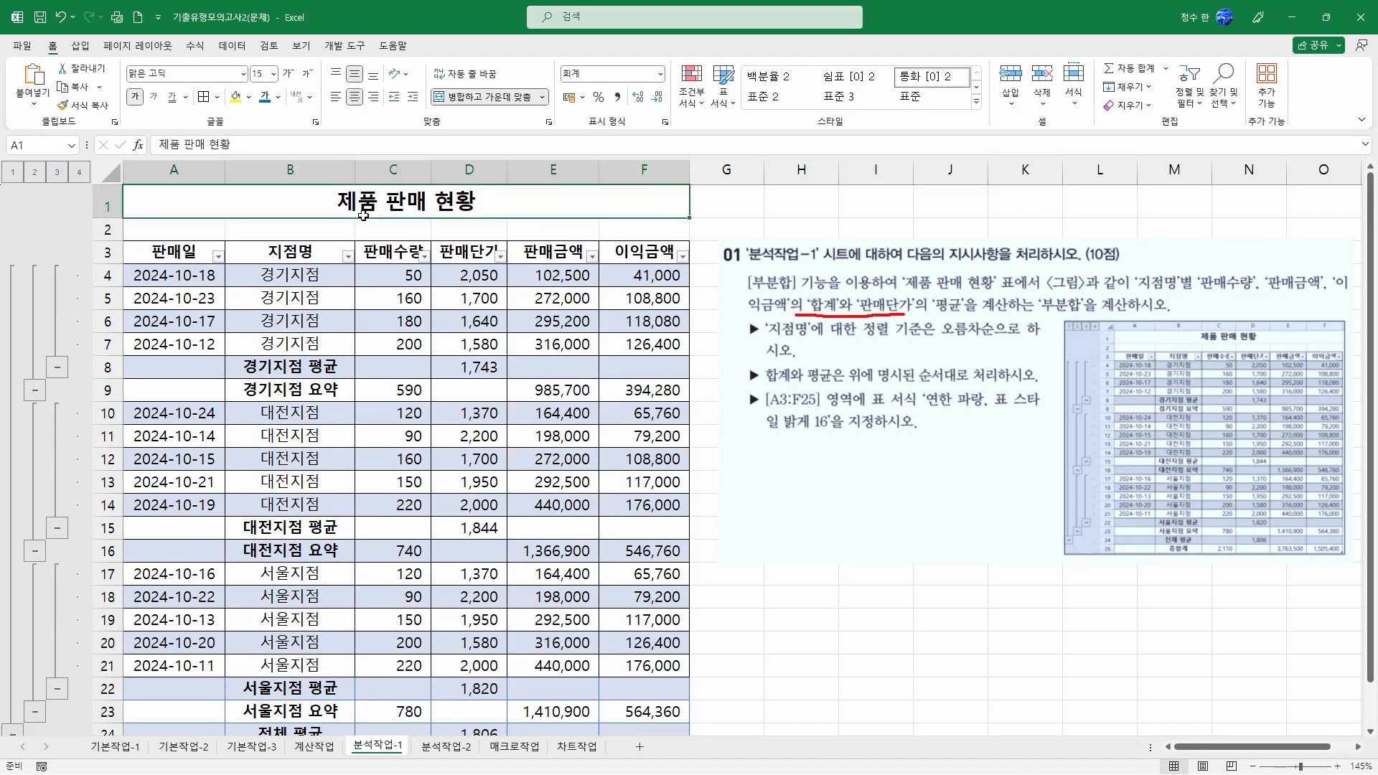
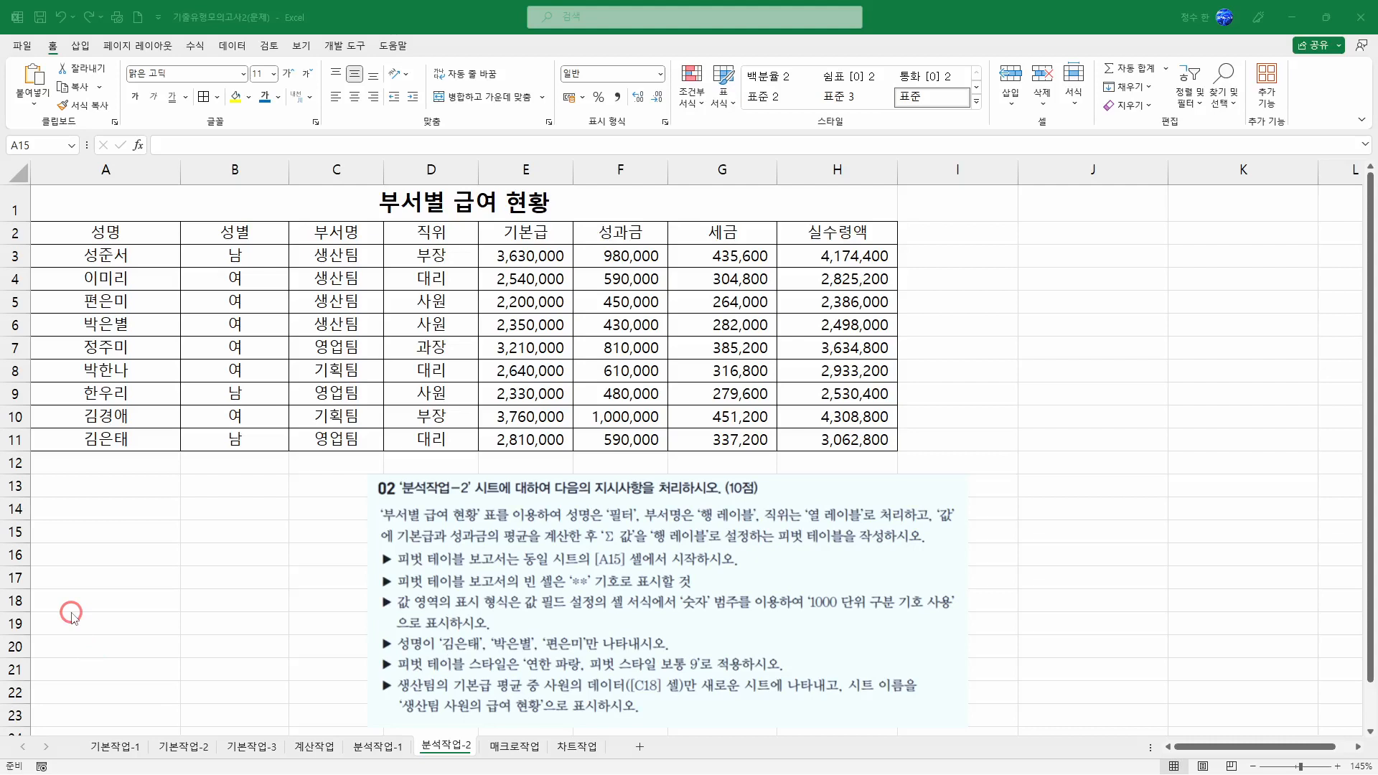
# Insert a pivot table based on A2:H11, placed on the existing worksheet starting at cell A15.
pyautogui.click(431, 560)
pyautogui.moveTo(108, 231); pyautogui.dragTo(799, 434)
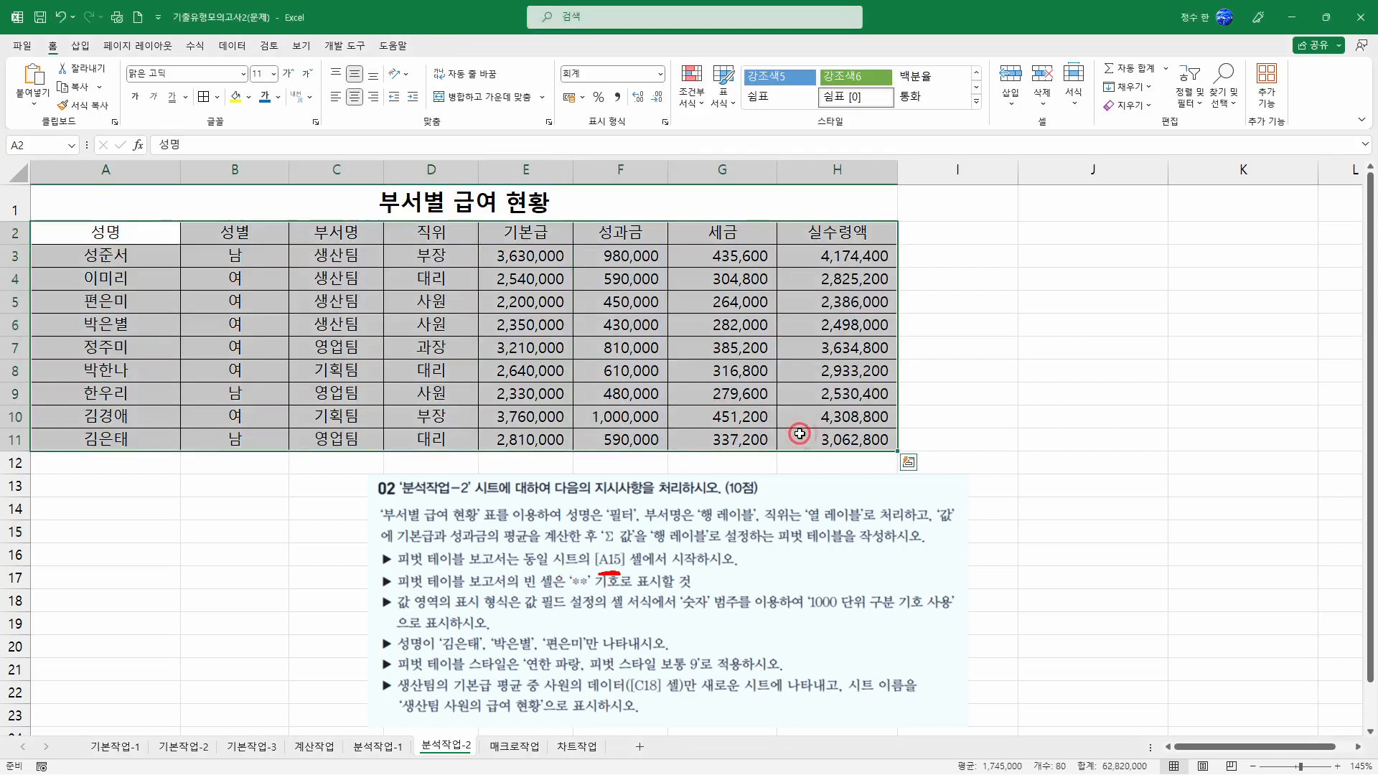
pyautogui.click(80, 45)
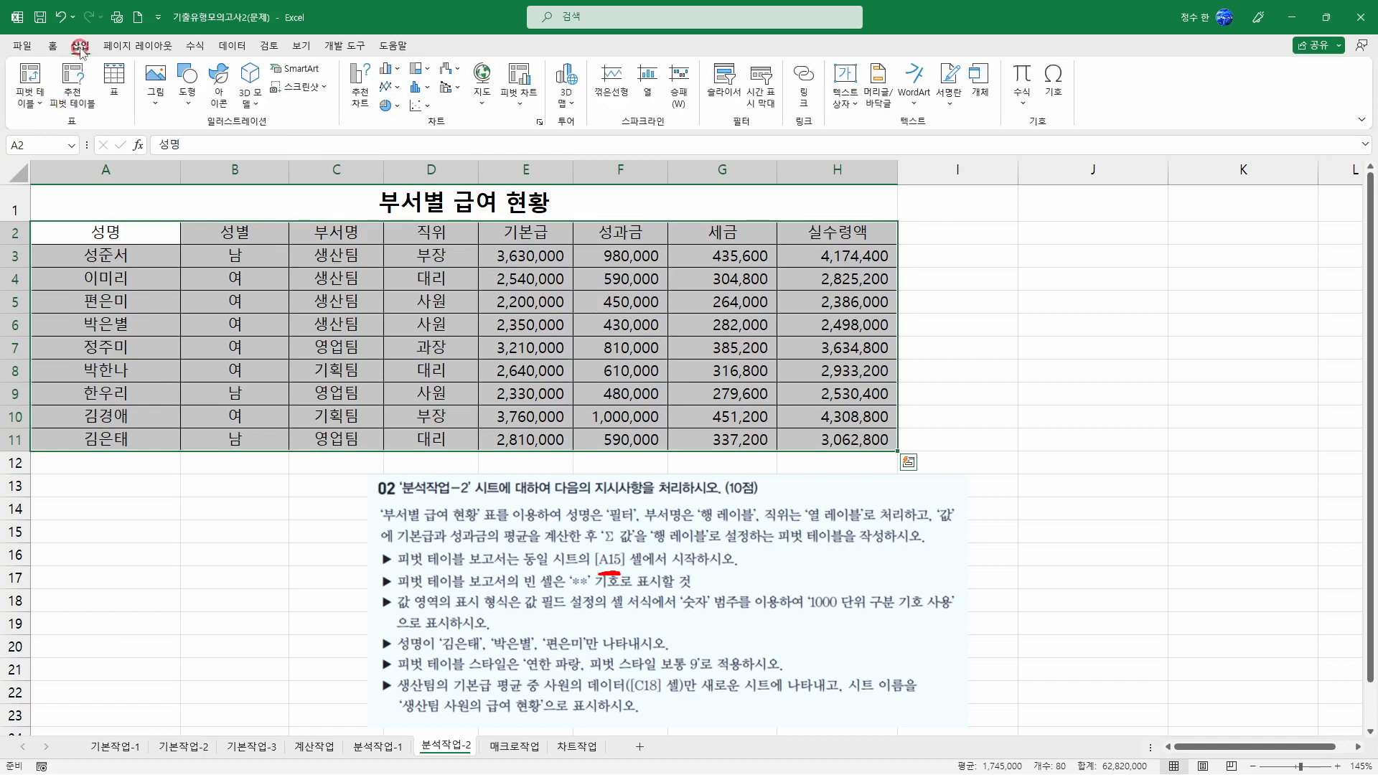
pyautogui.click(32, 86)
pyautogui.click(72, 126)
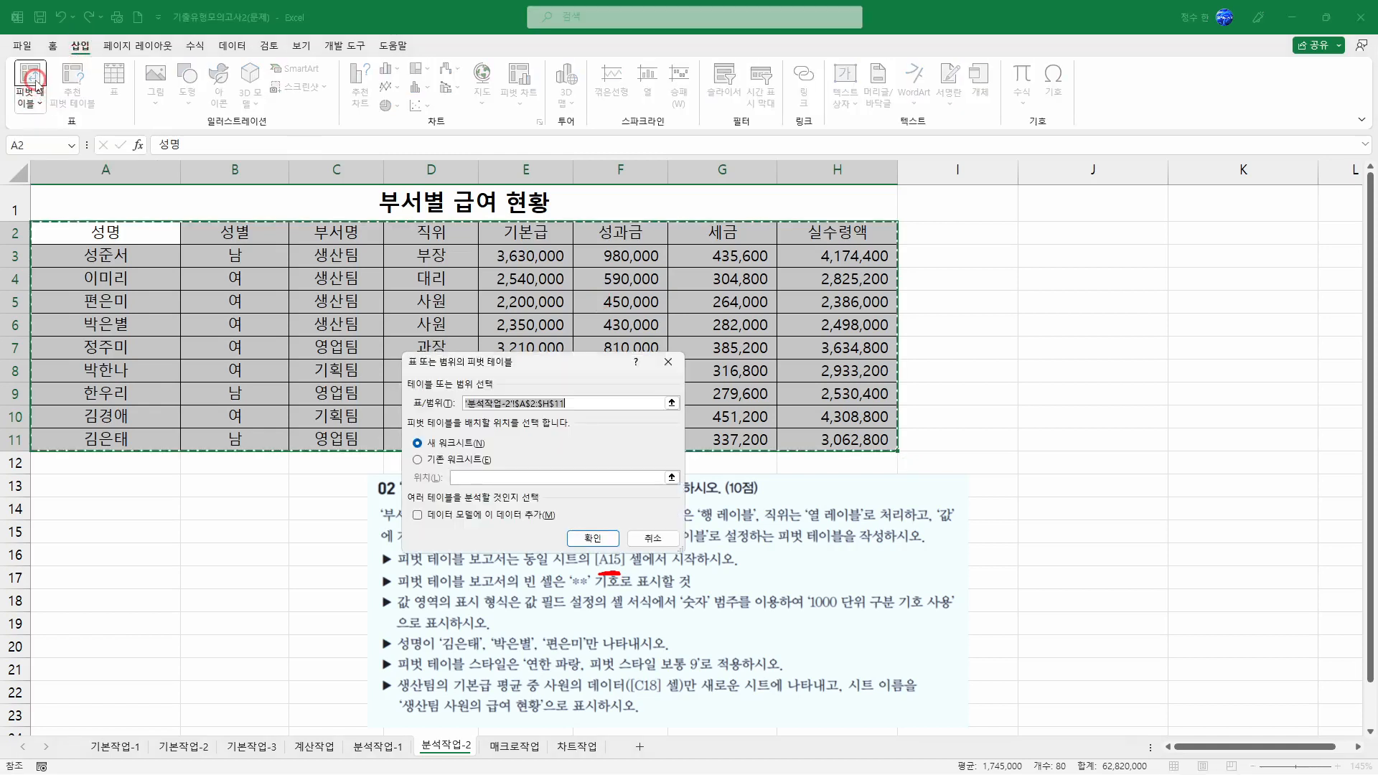
pyautogui.click(417, 460)
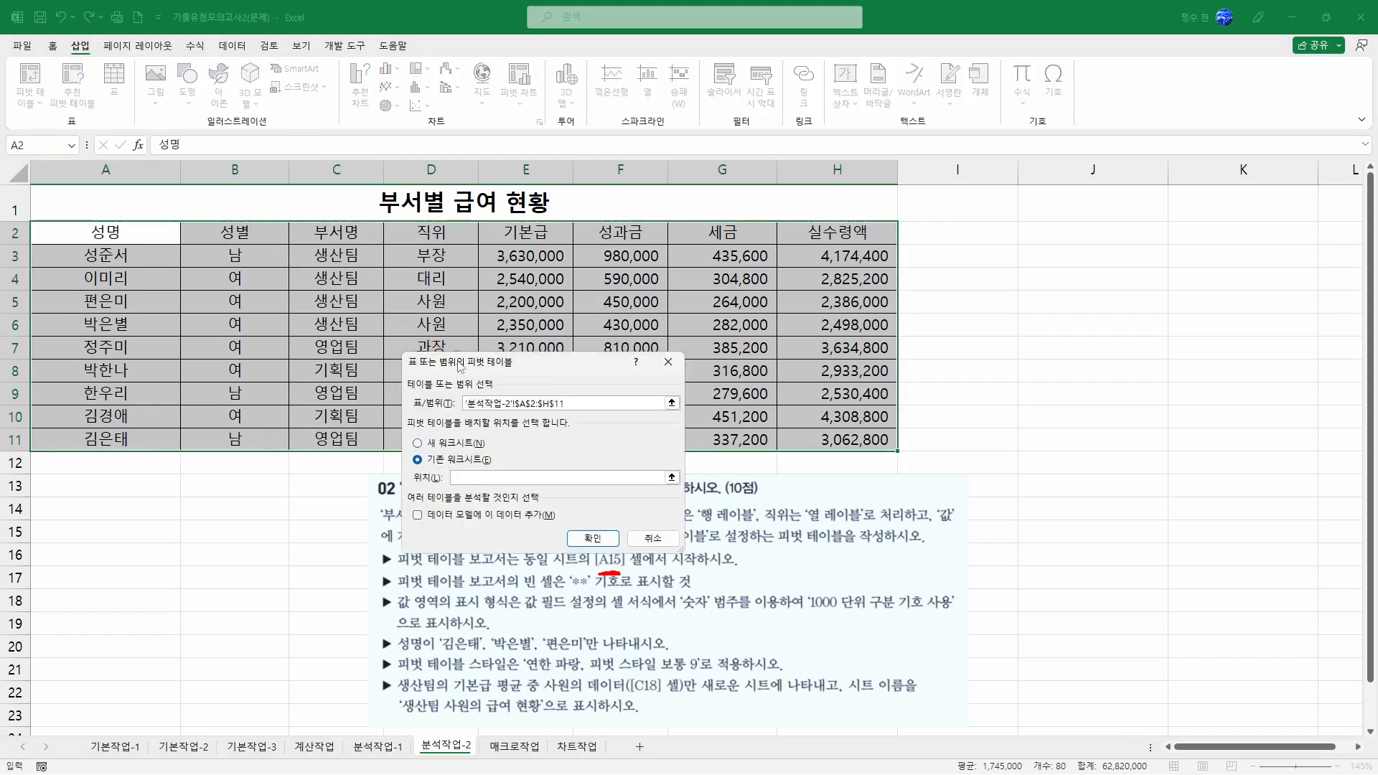
pyautogui.moveTo(459, 367); pyautogui.dragTo(195, 219)
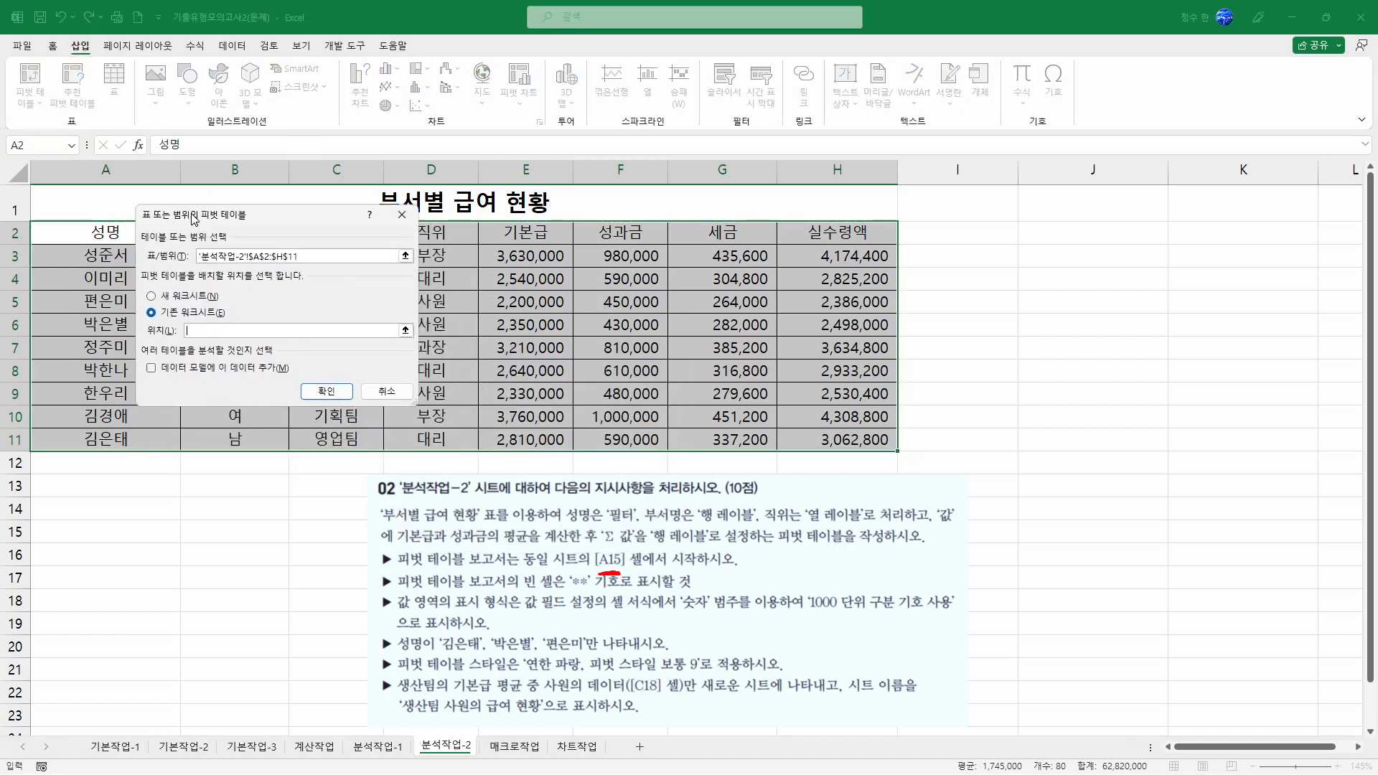
pyautogui.click(55, 535)
pyautogui.click(327, 392)
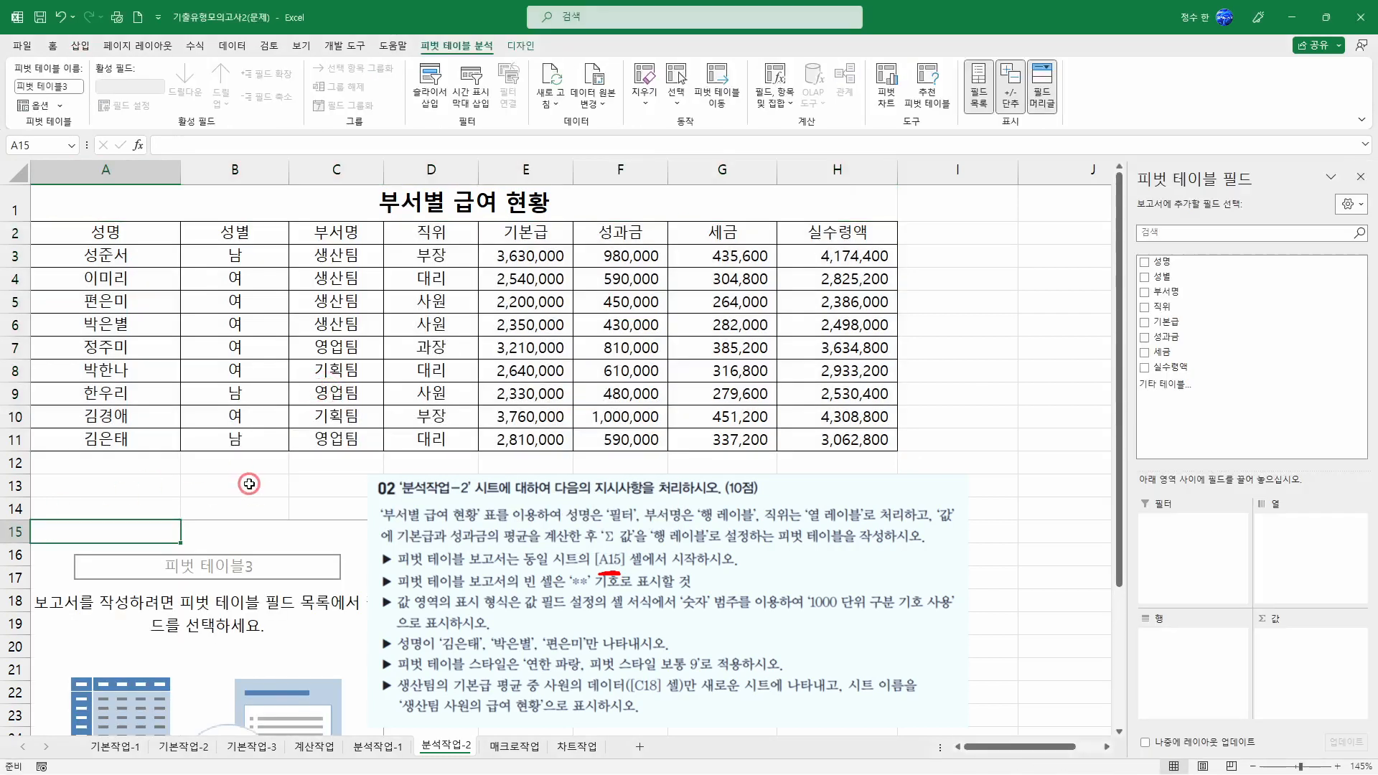
# Move the instruction picture down beside the empty pivot table and select the pivot report area.
pyautogui.scroll(-4, 351, 523)
pyautogui.moveTo(481, 354); pyautogui.dragTo(499, 461)
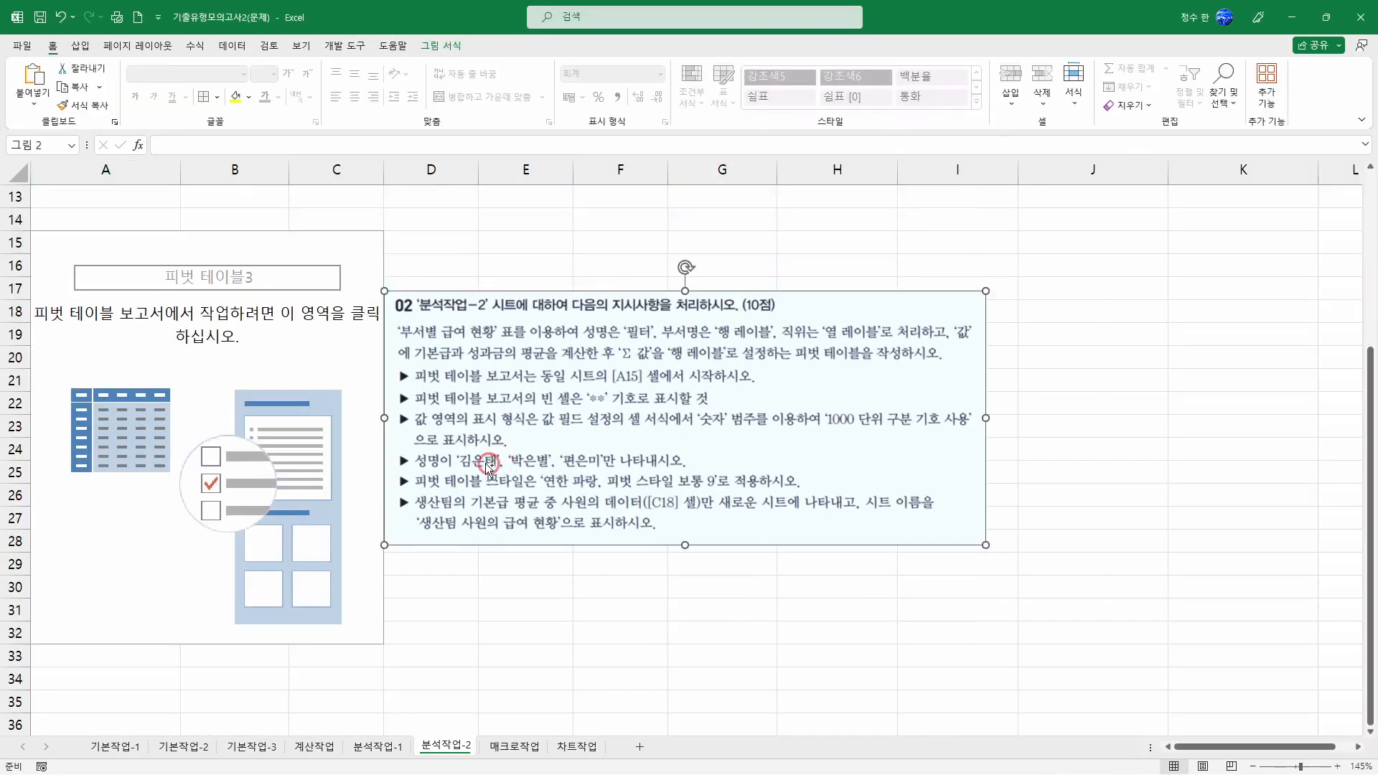
pyautogui.click(363, 472)
pyautogui.click(354, 348)
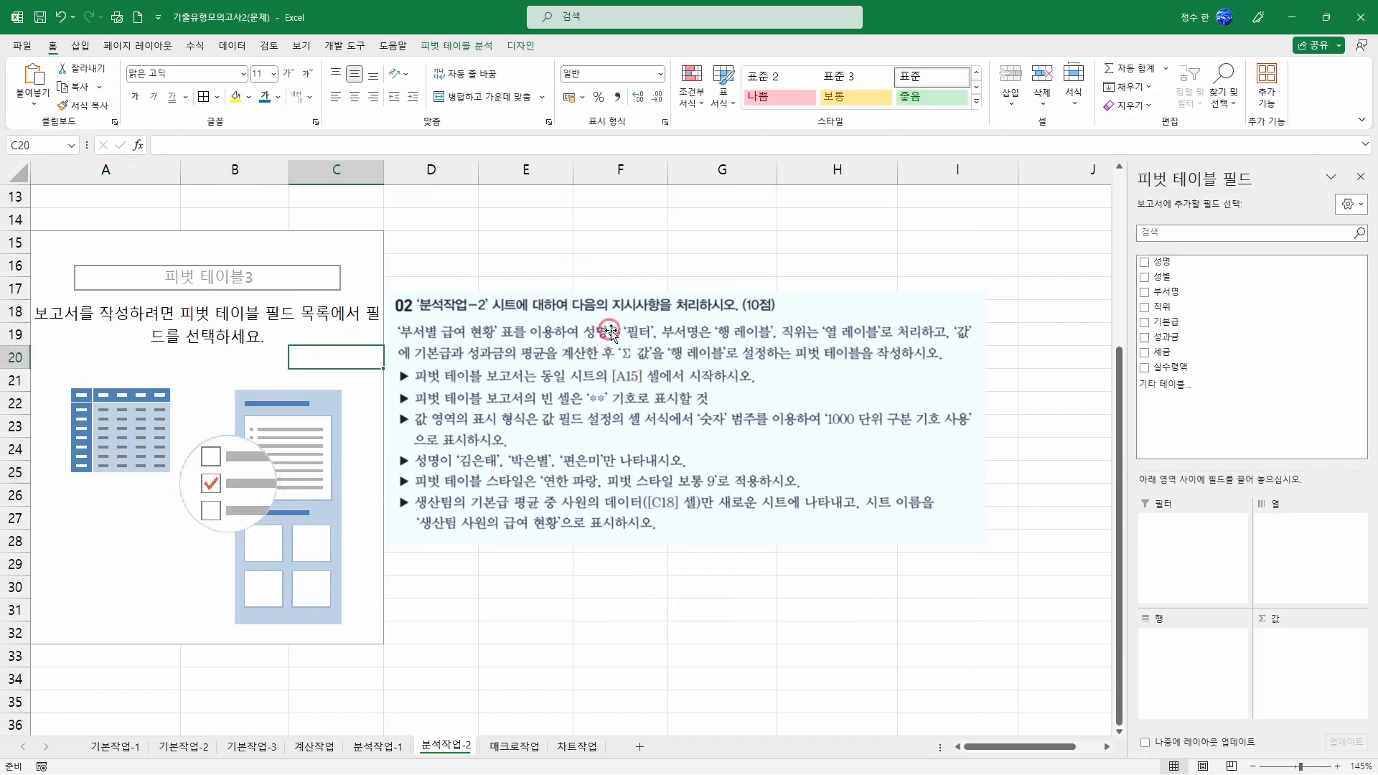
# Assign 성명 to the pivot filter, 부서명 to rows, 직위 to columns, and 기본급 and 성과금 to values.
pyautogui.moveTo(1161, 262); pyautogui.dragTo(1169, 532)
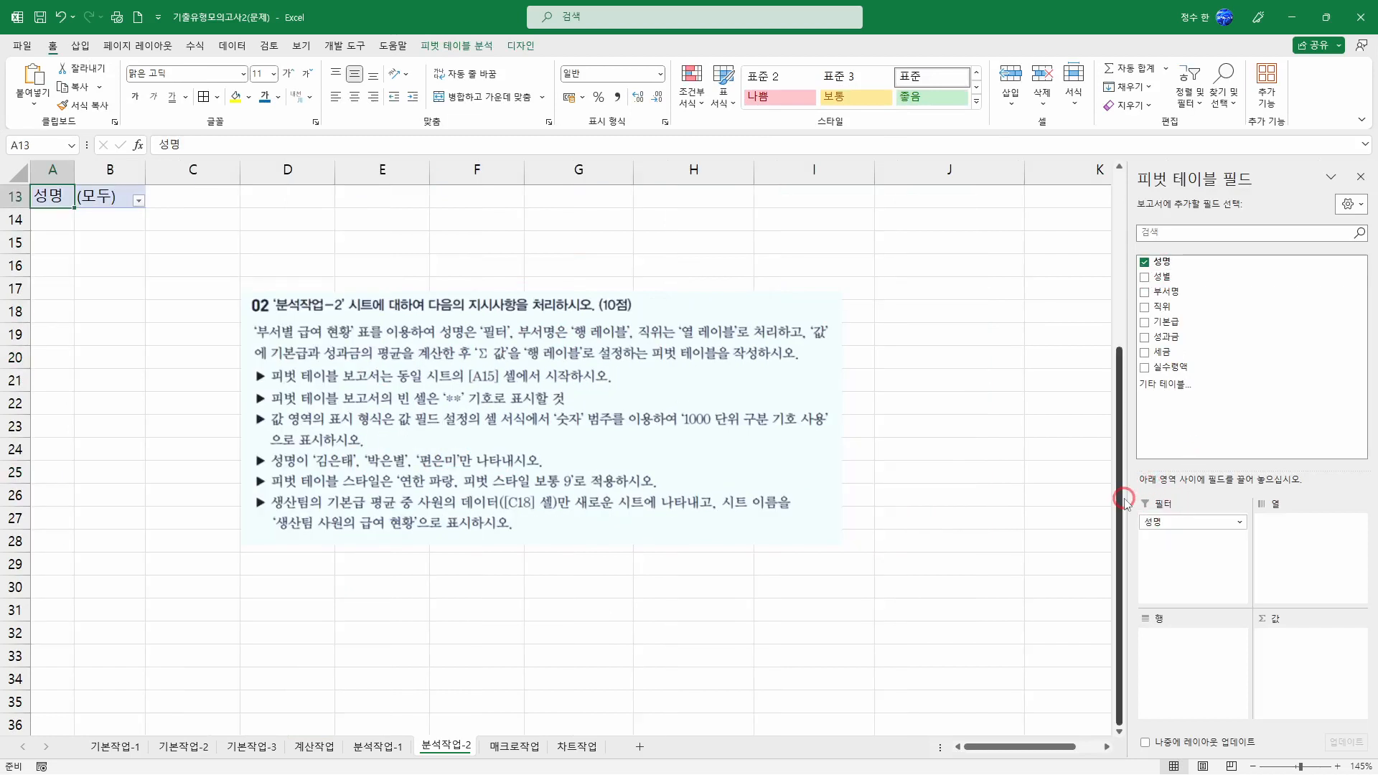
pyautogui.moveTo(1165, 291); pyautogui.dragTo(1168, 633)
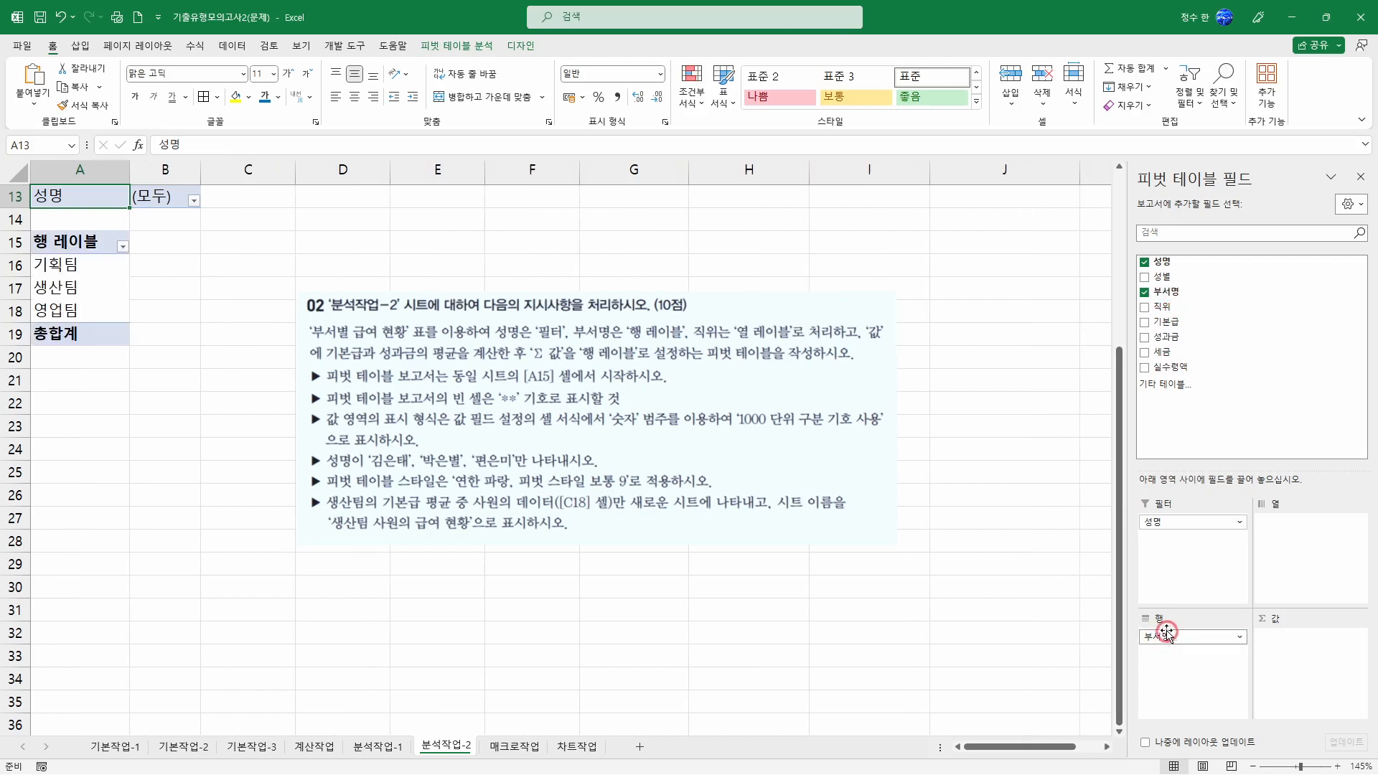
pyautogui.moveTo(1163, 308); pyautogui.dragTo(1270, 521)
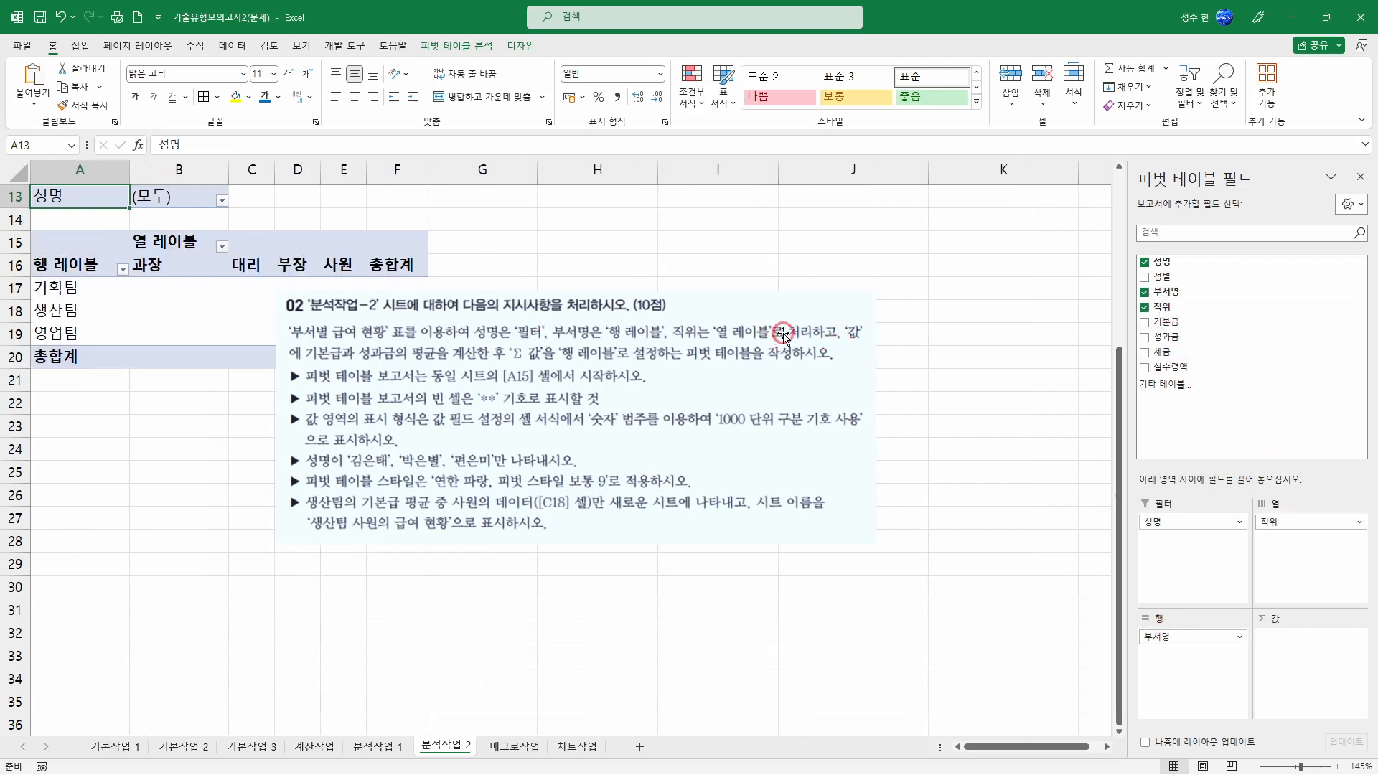
pyautogui.moveTo(1167, 321); pyautogui.dragTo(1307, 682)
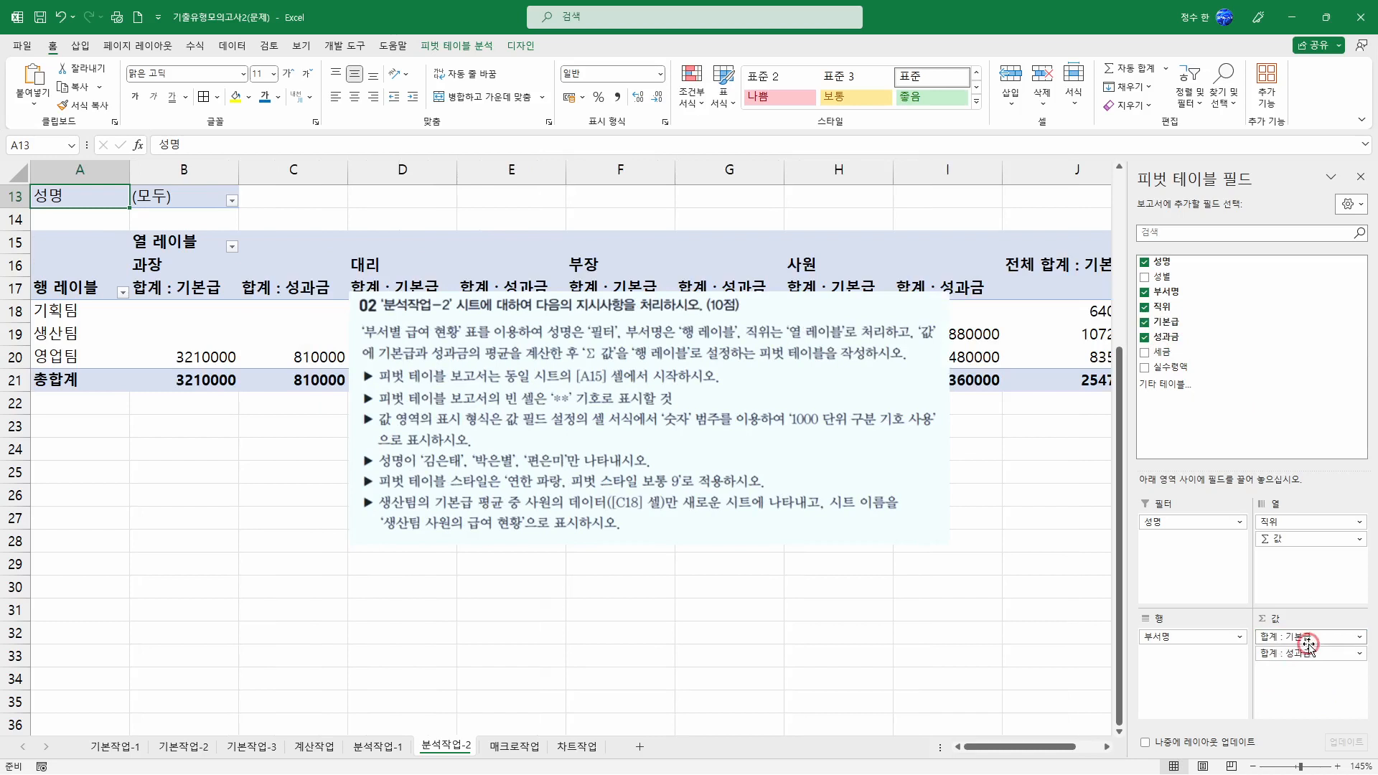
# Summarize both 기본급 and 성과금 by 평균, and move the Σ 값 field from columns to rows.
pyautogui.click(1307, 637)
pyautogui.click(1325, 626)
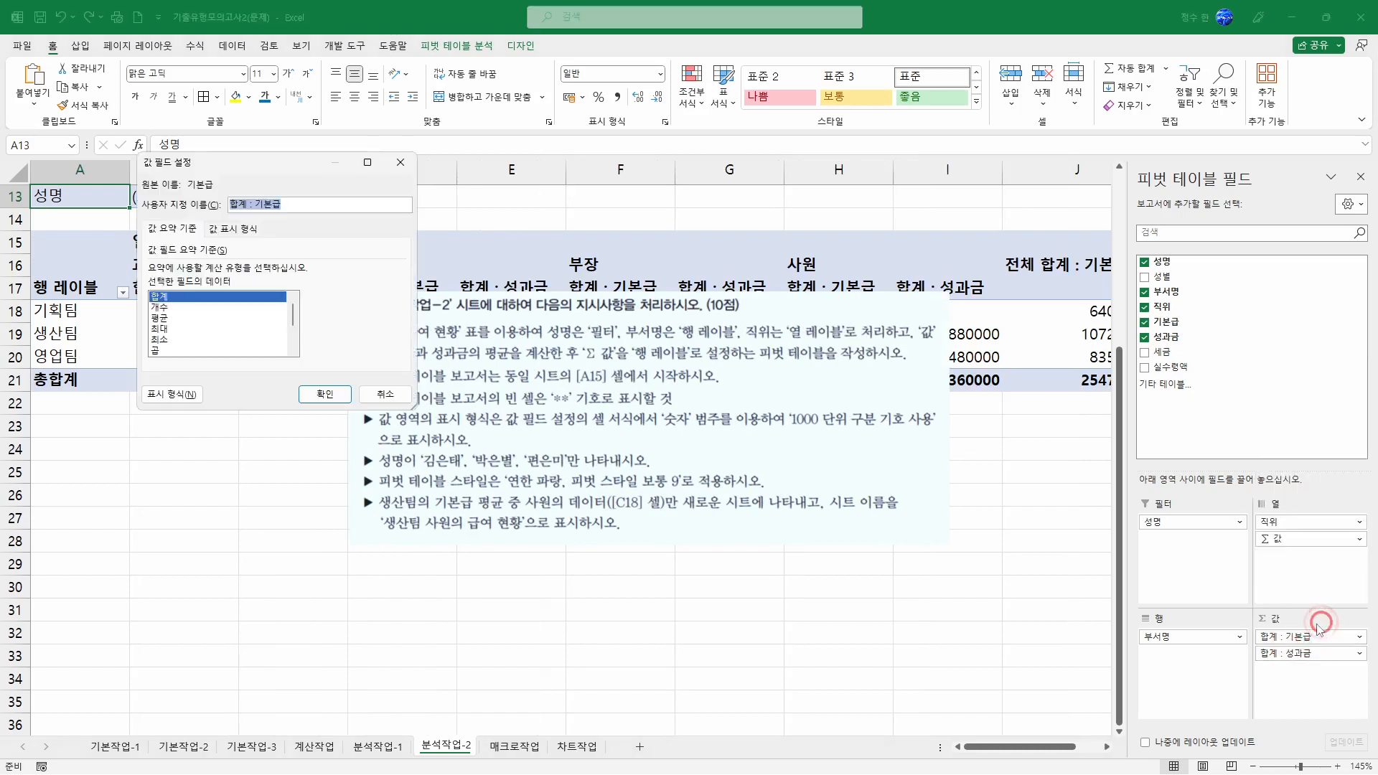
pyautogui.moveTo(302, 170); pyautogui.dragTo(969, 460)
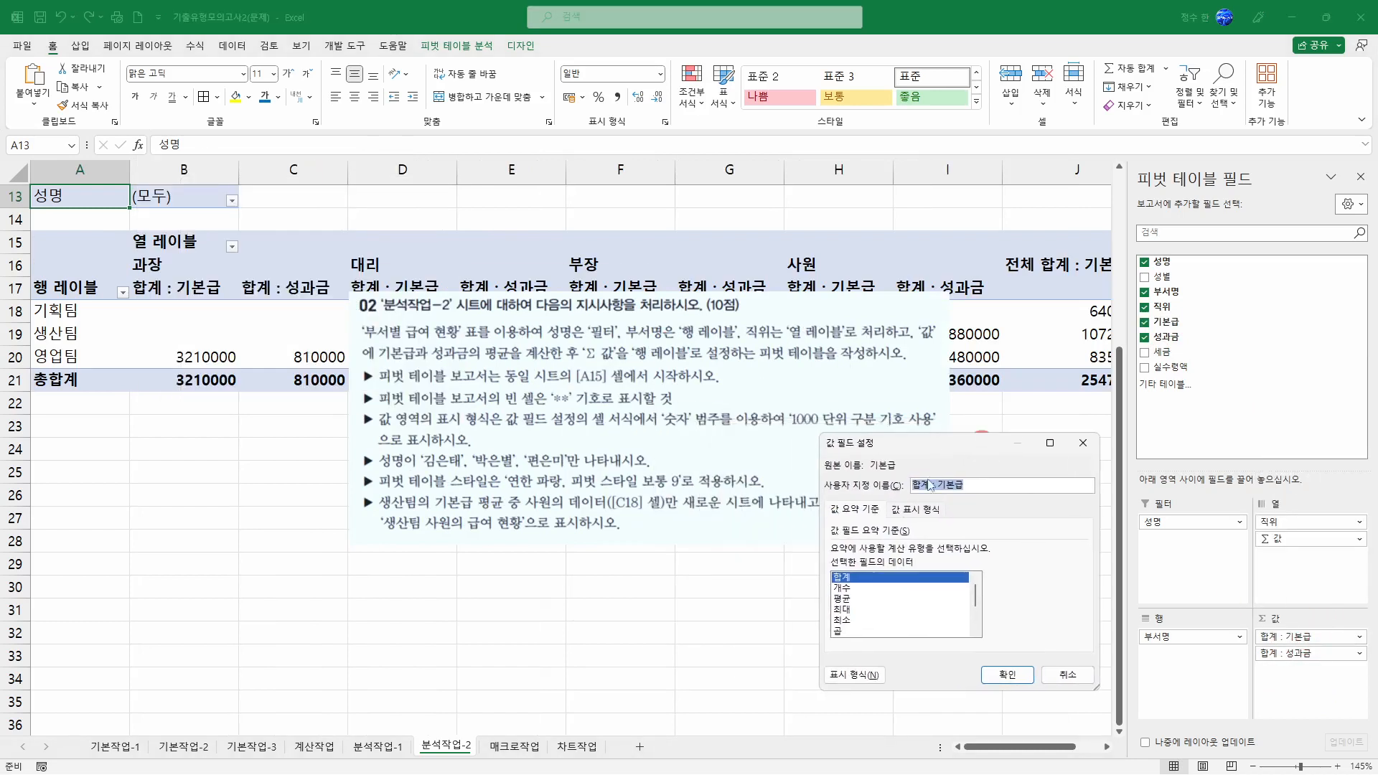
pyautogui.click(844, 600)
pyautogui.click(1007, 675)
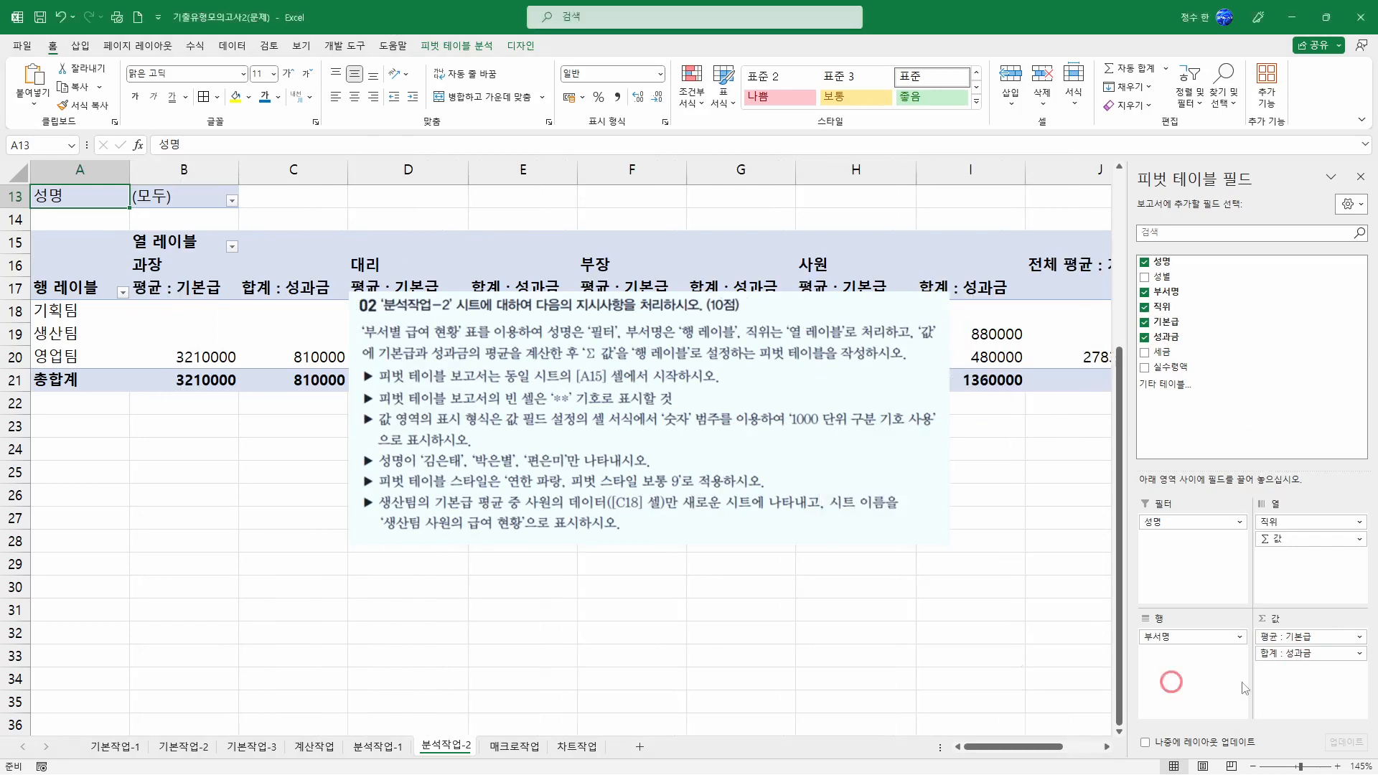
pyautogui.click(1316, 655)
pyautogui.click(1317, 644)
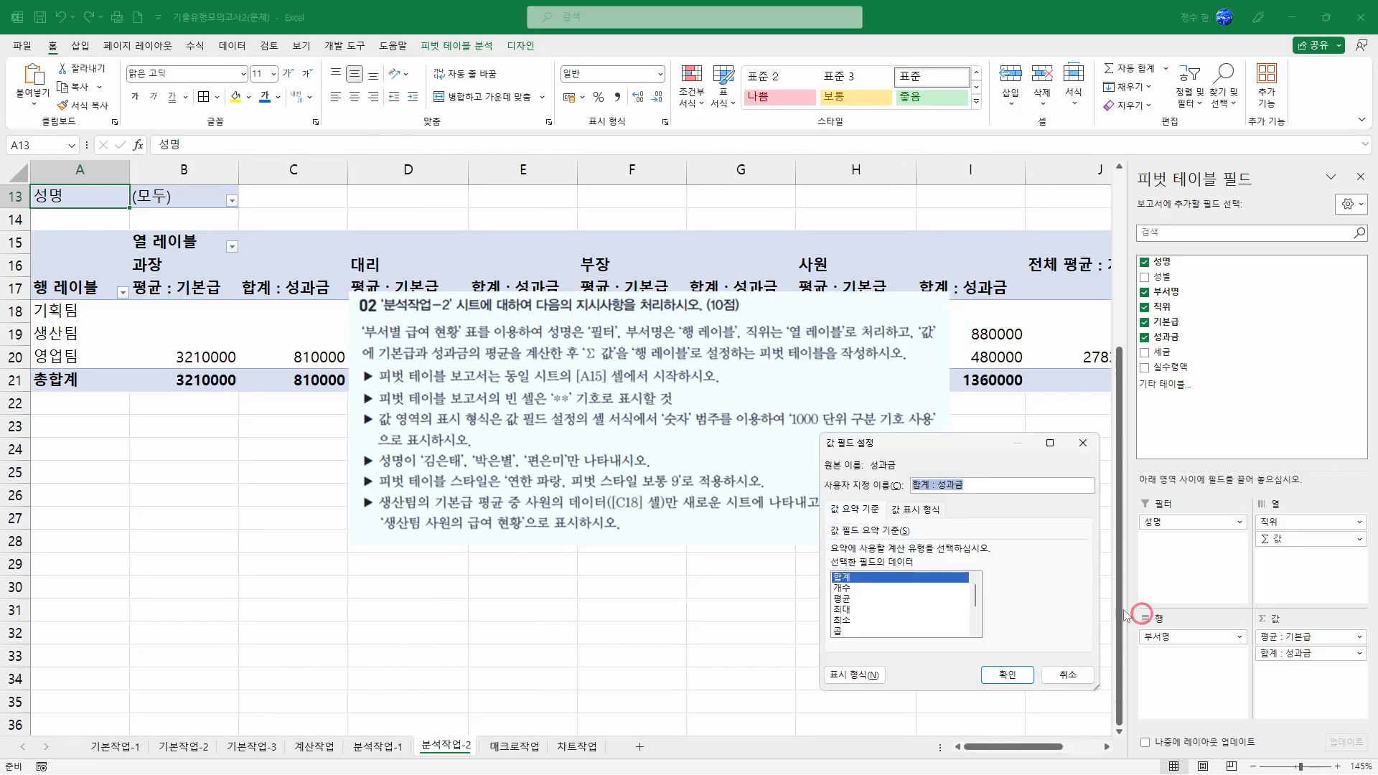
pyautogui.doubleClick(844, 599)
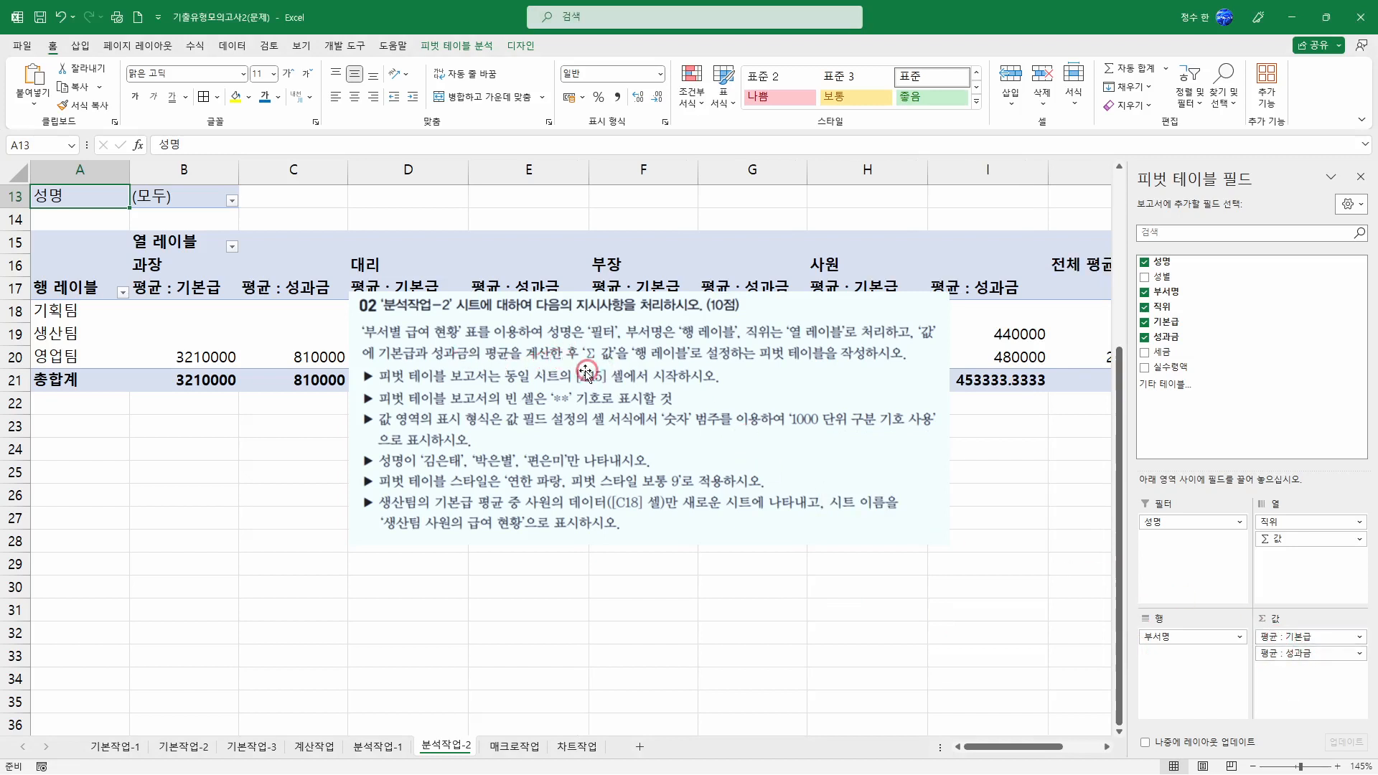
pyautogui.moveTo(1289, 538); pyautogui.dragTo(1186, 671)
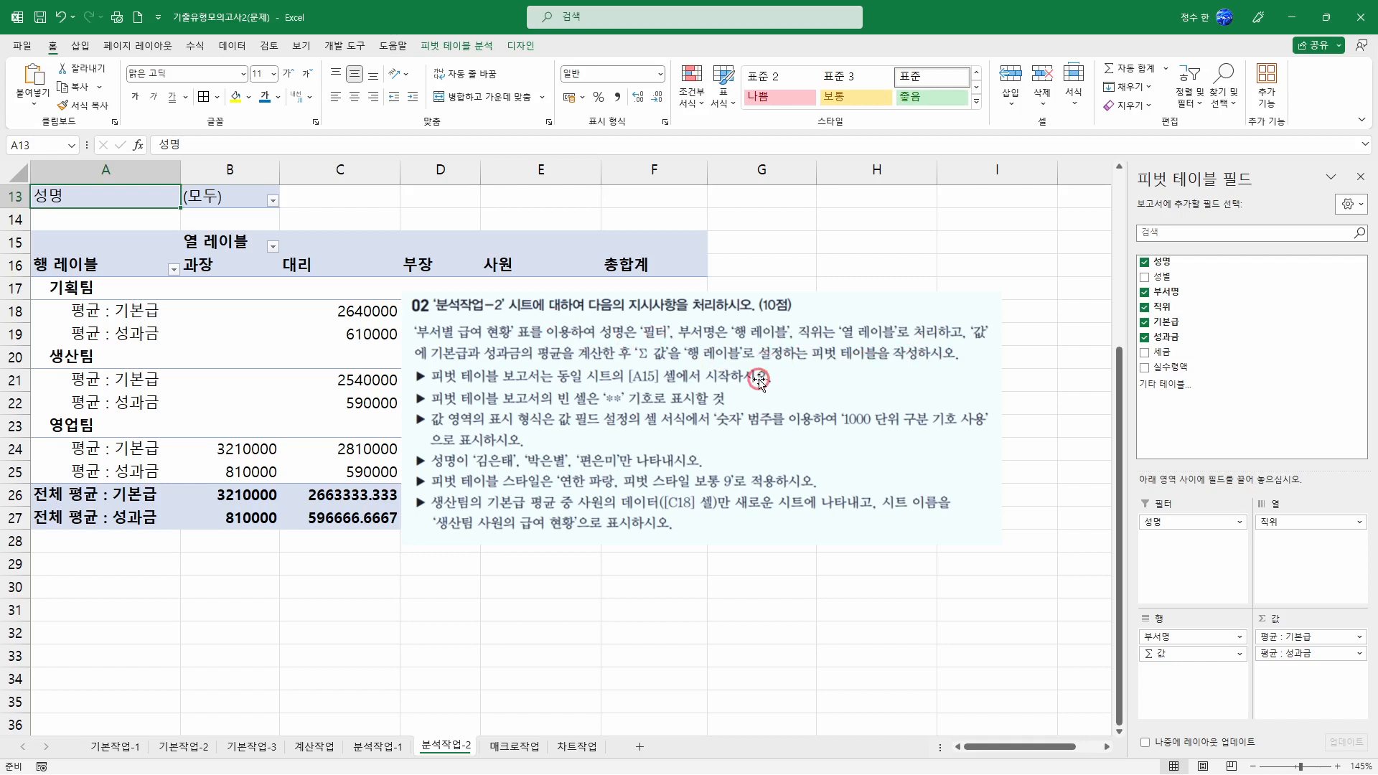
# Move the instruction picture off the pivot values and set the pivot table's empty cells to display **.
pyautogui.moveTo(657, 406); pyautogui.dragTo(781, 303)
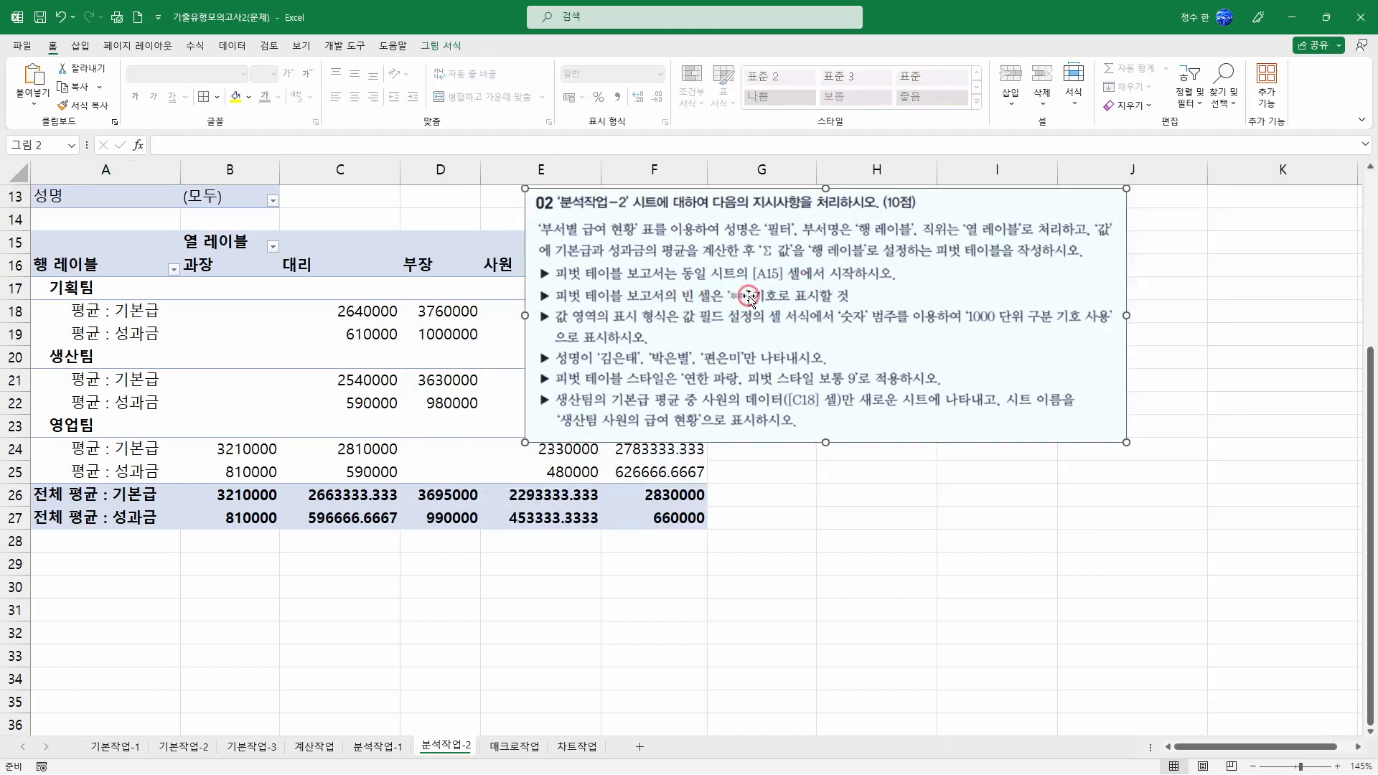
pyautogui.rightClick(319, 329)
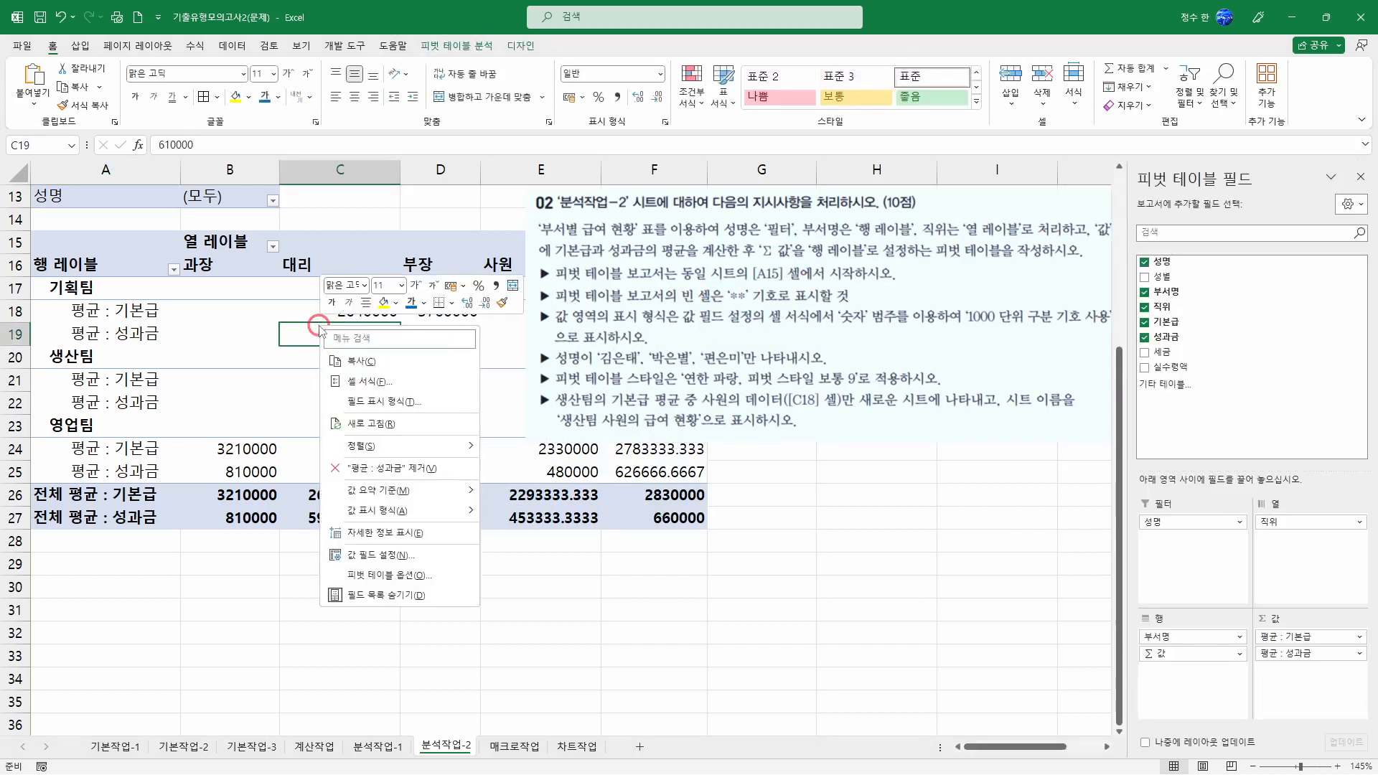
pyautogui.click(377, 583)
pyautogui.click(322, 615)
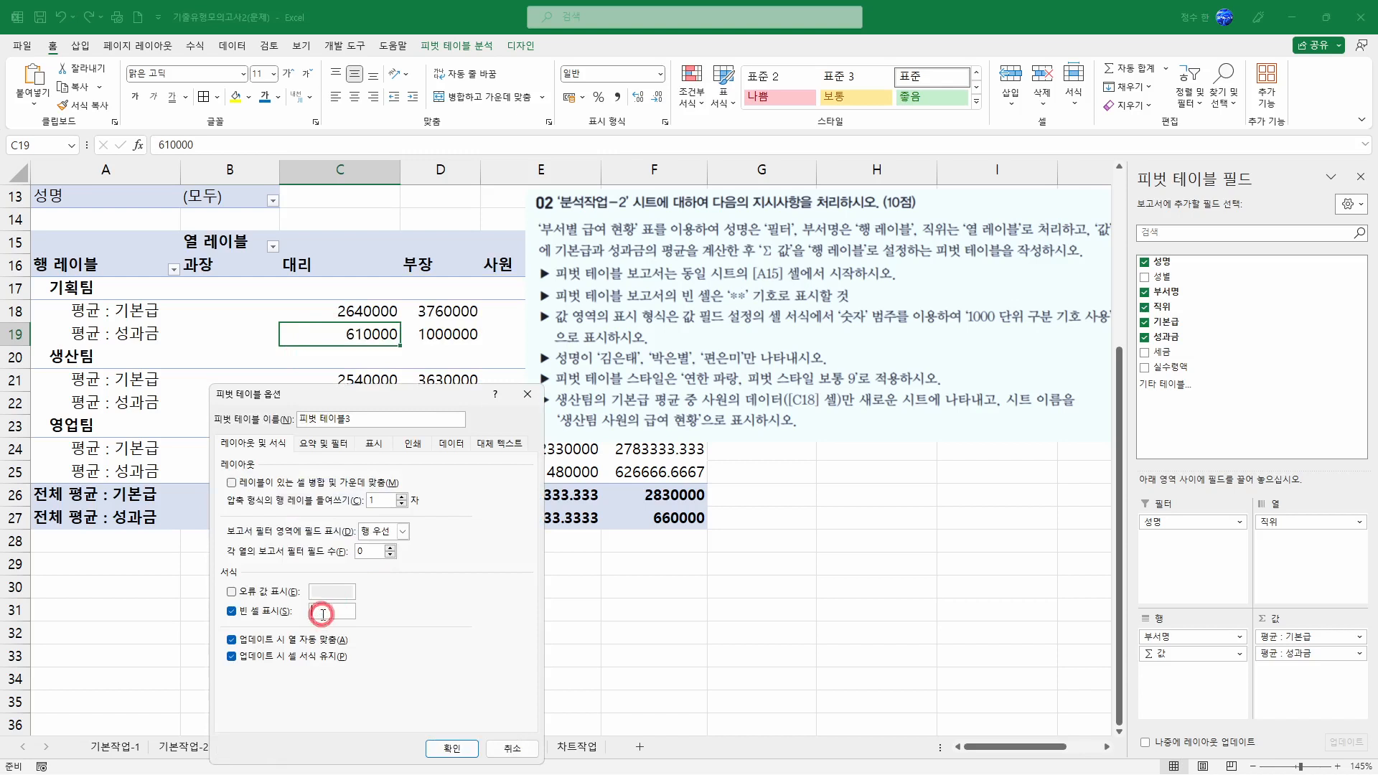
pyautogui.write('**')
pyautogui.click(459, 757)
pyautogui.click(463, 751)
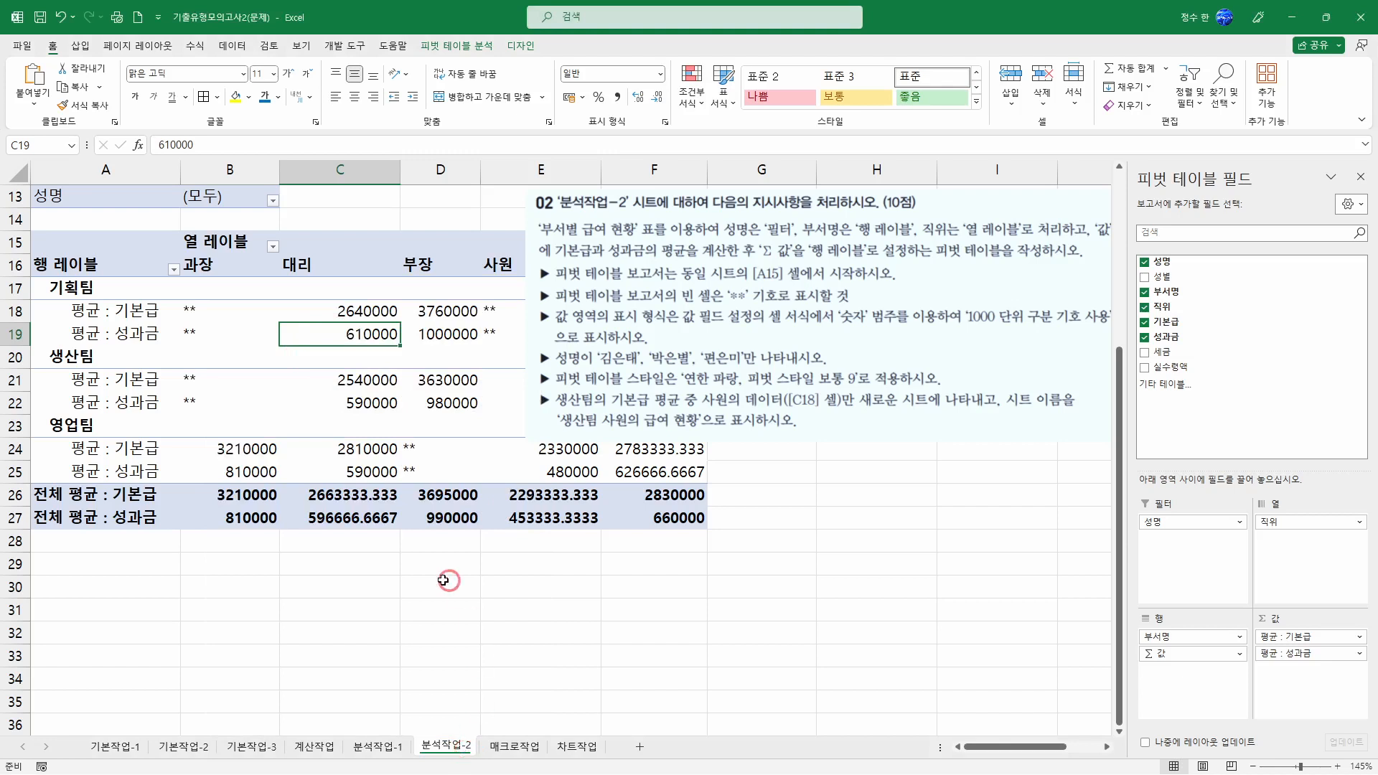
# Format the 평균 : 기본급 value field with the 숫자 category and the 1000 단위 구분 기호.
pyautogui.moveTo(750, 313); pyautogui.dragTo(549, 336)
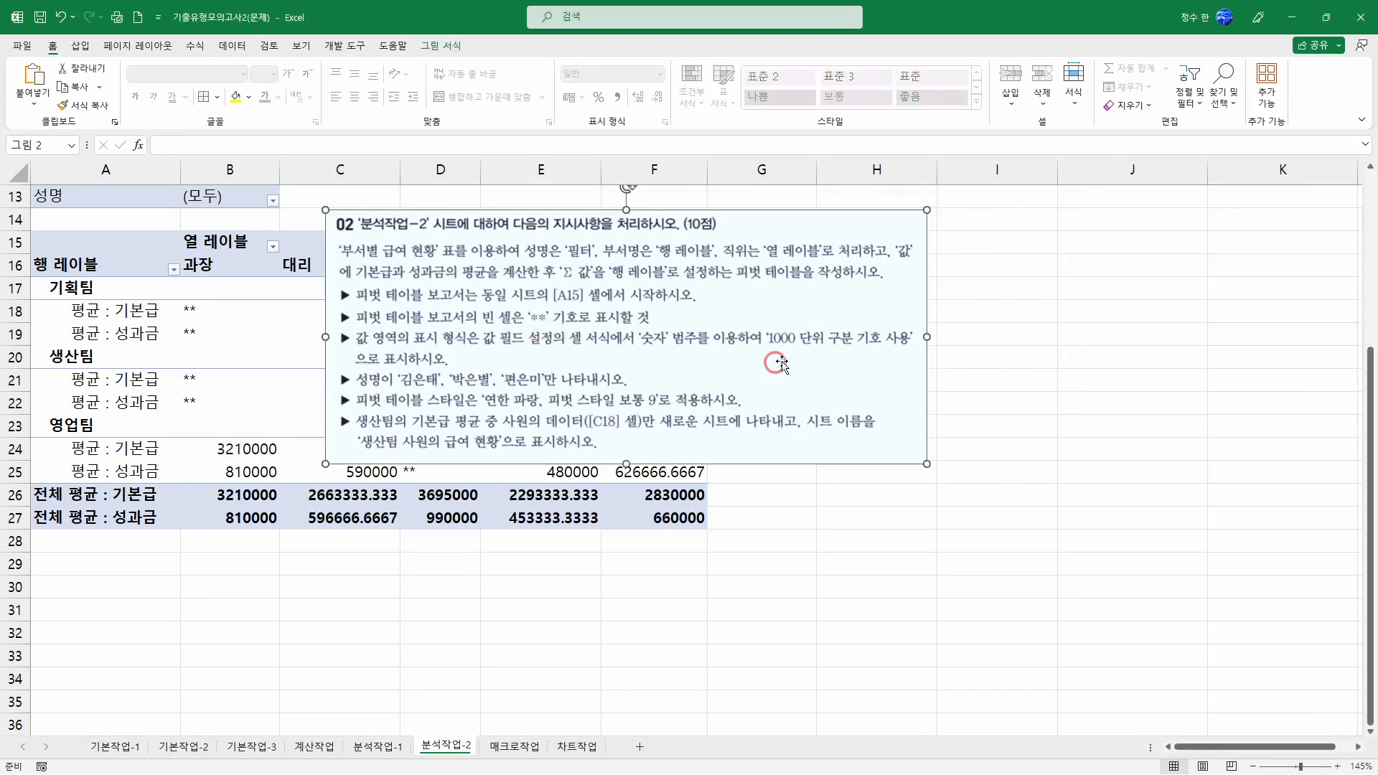
pyautogui.click(291, 373)
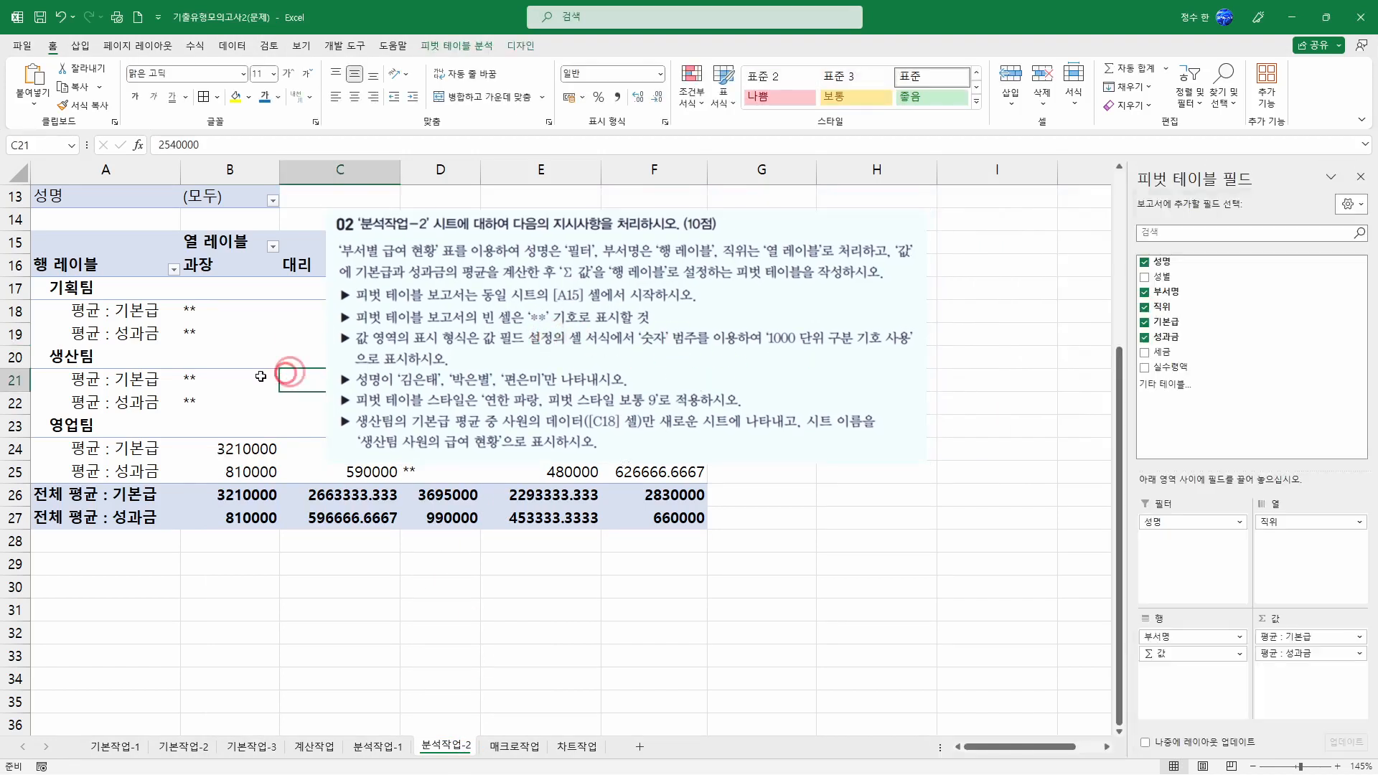
pyautogui.click(133, 311)
pyautogui.click(135, 332)
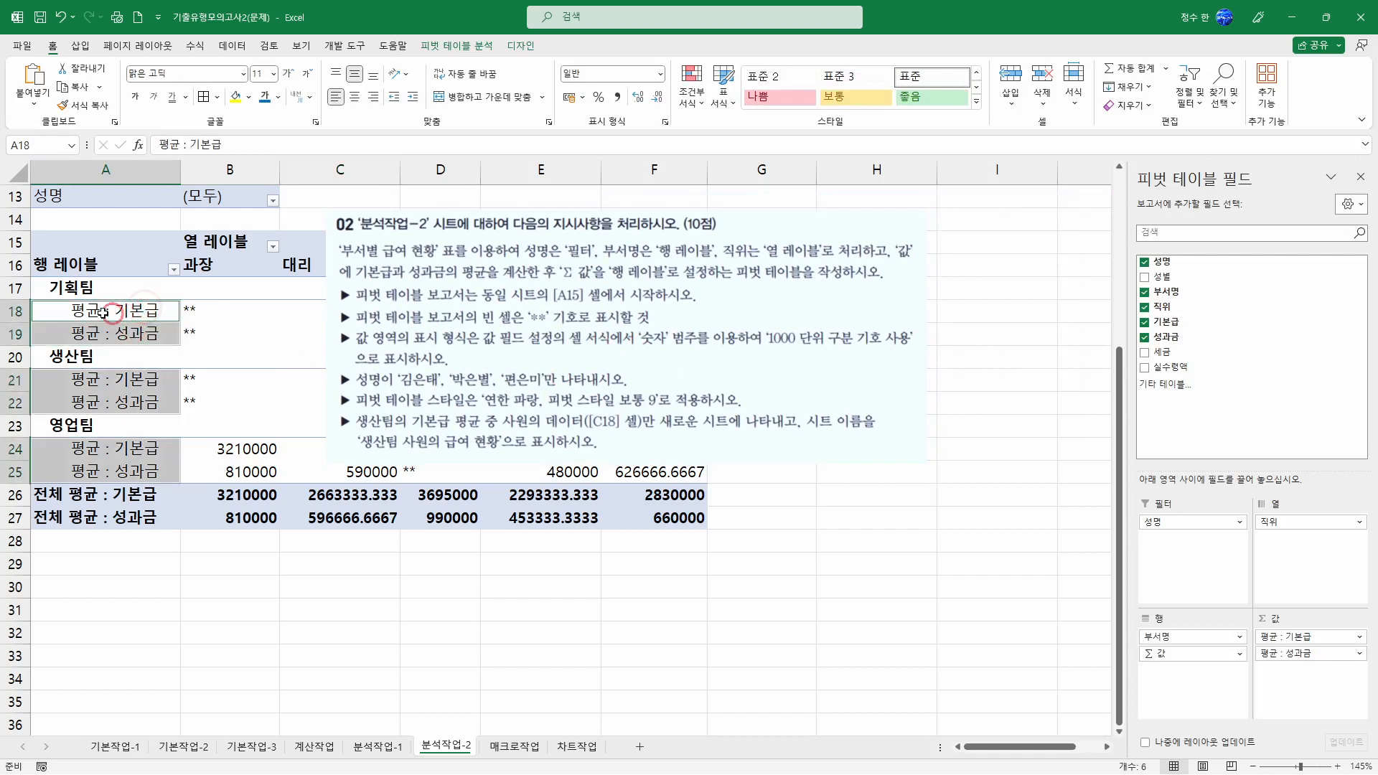
pyautogui.doubleClick(144, 310)
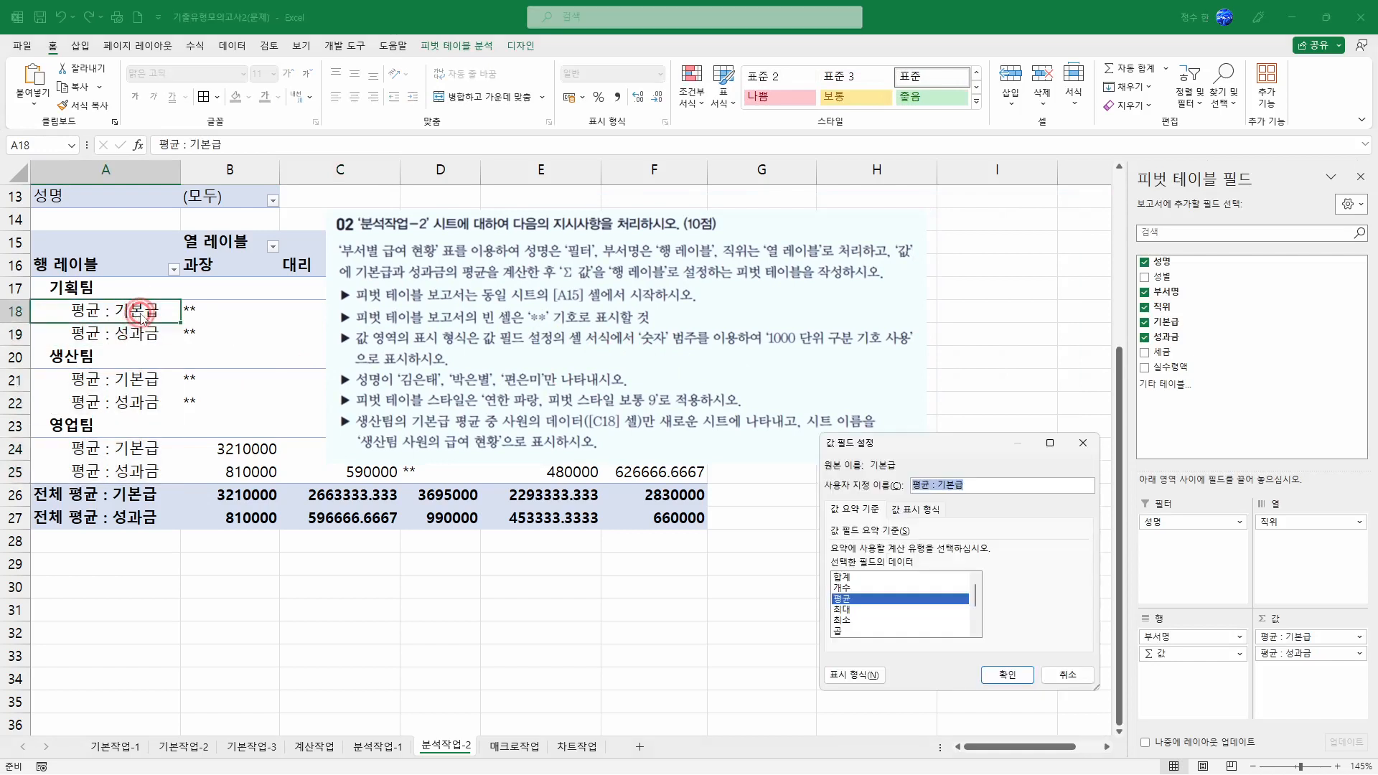
pyautogui.click(853, 674)
pyautogui.click(789, 445)
pyautogui.click(874, 492)
pyautogui.click(1057, 733)
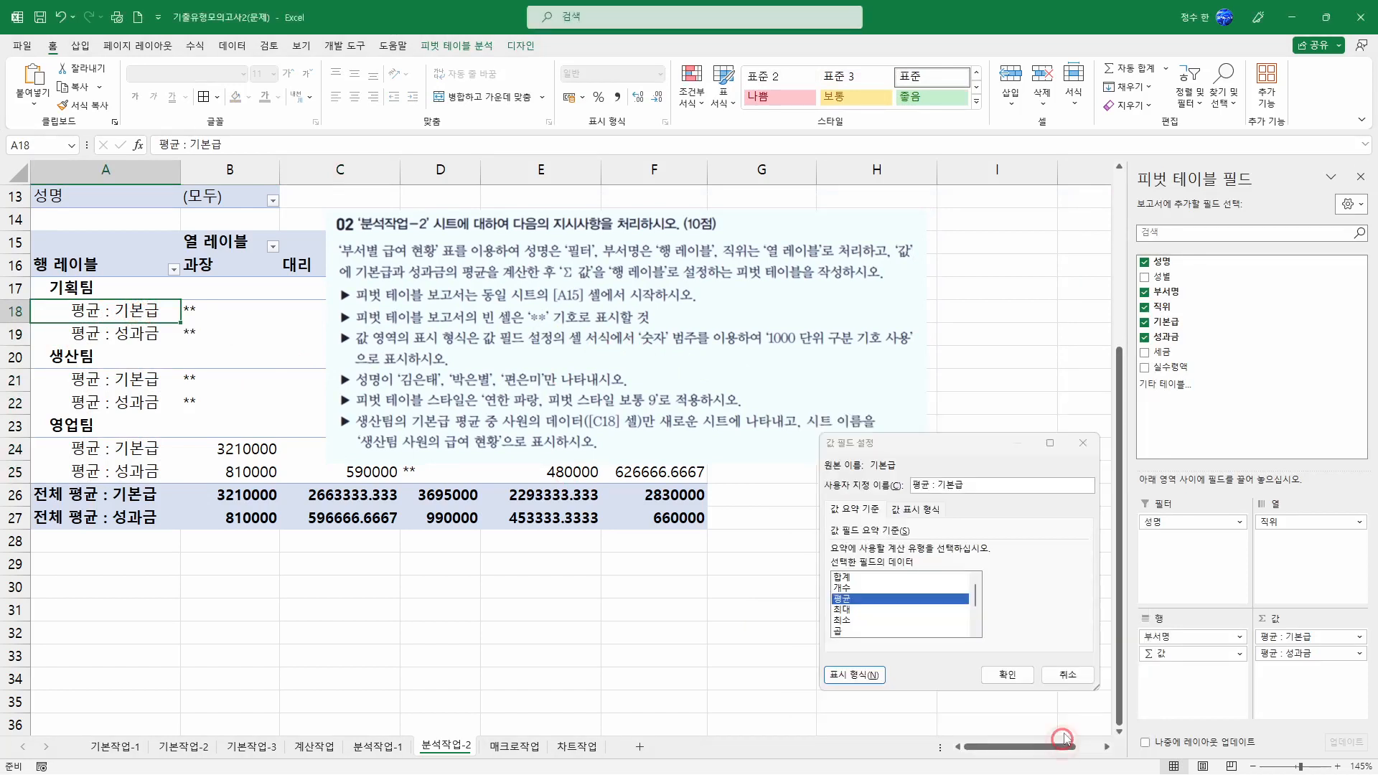
pyautogui.click(1008, 678)
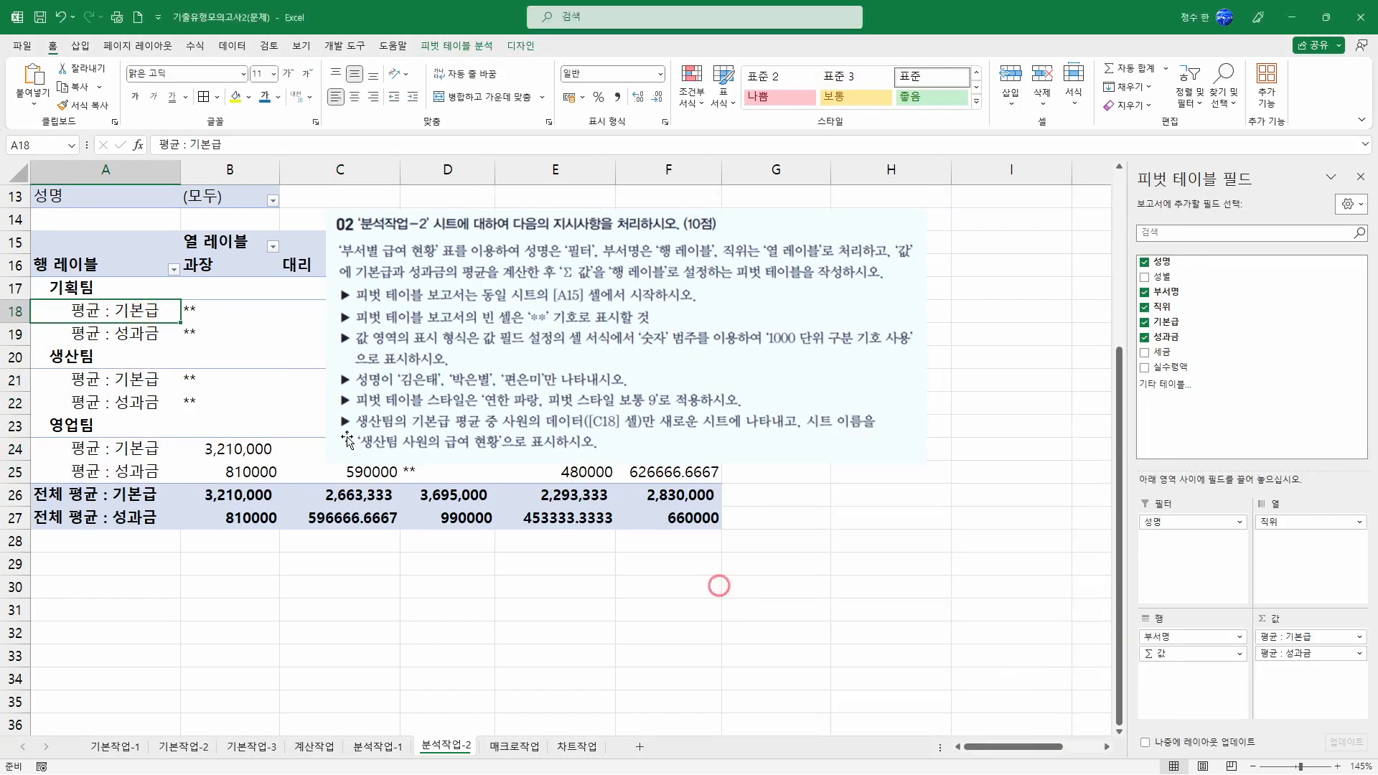
# Format the 평균 : 성과금 value field with the 숫자 category and the 1000 단위 구분 기호.
pyautogui.doubleClick(133, 337)
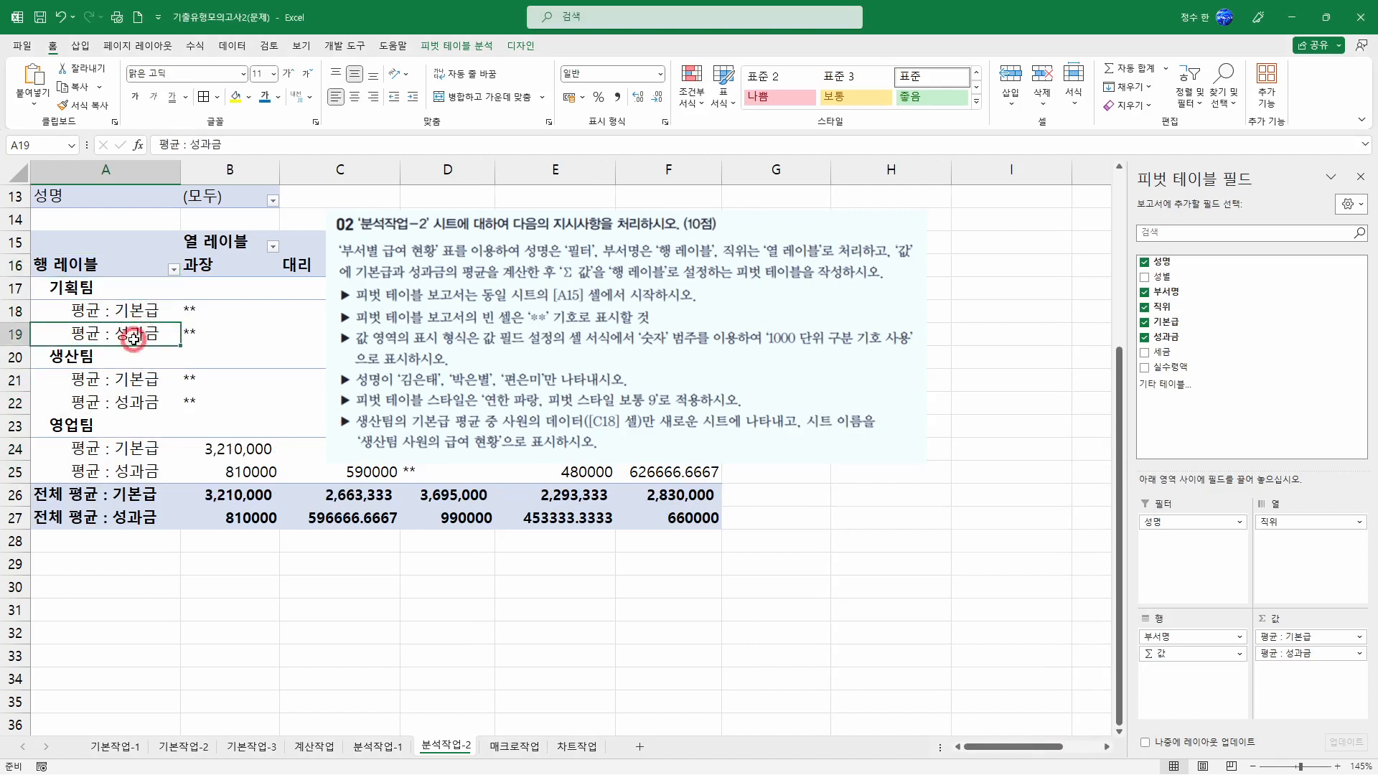
pyautogui.click(854, 675)
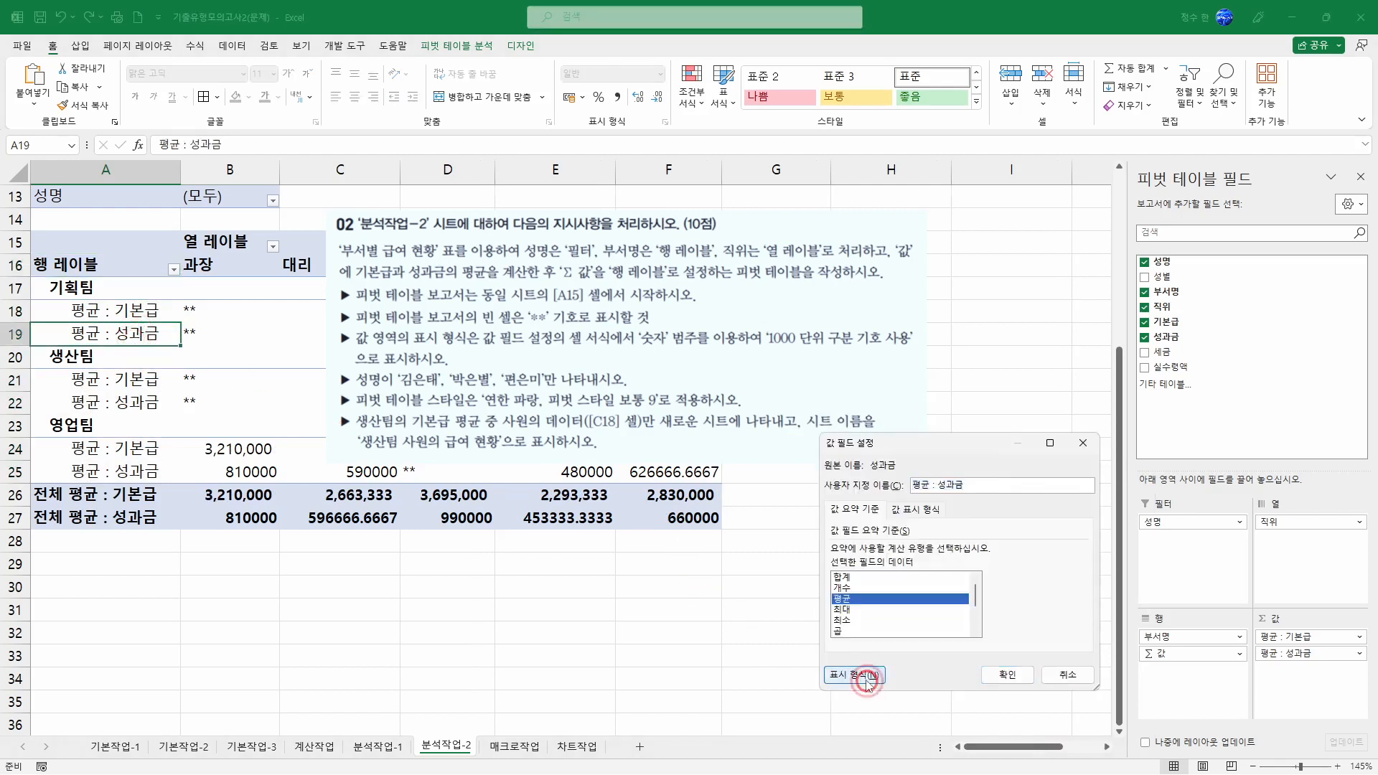
pyautogui.click(793, 450)
pyautogui.click(874, 493)
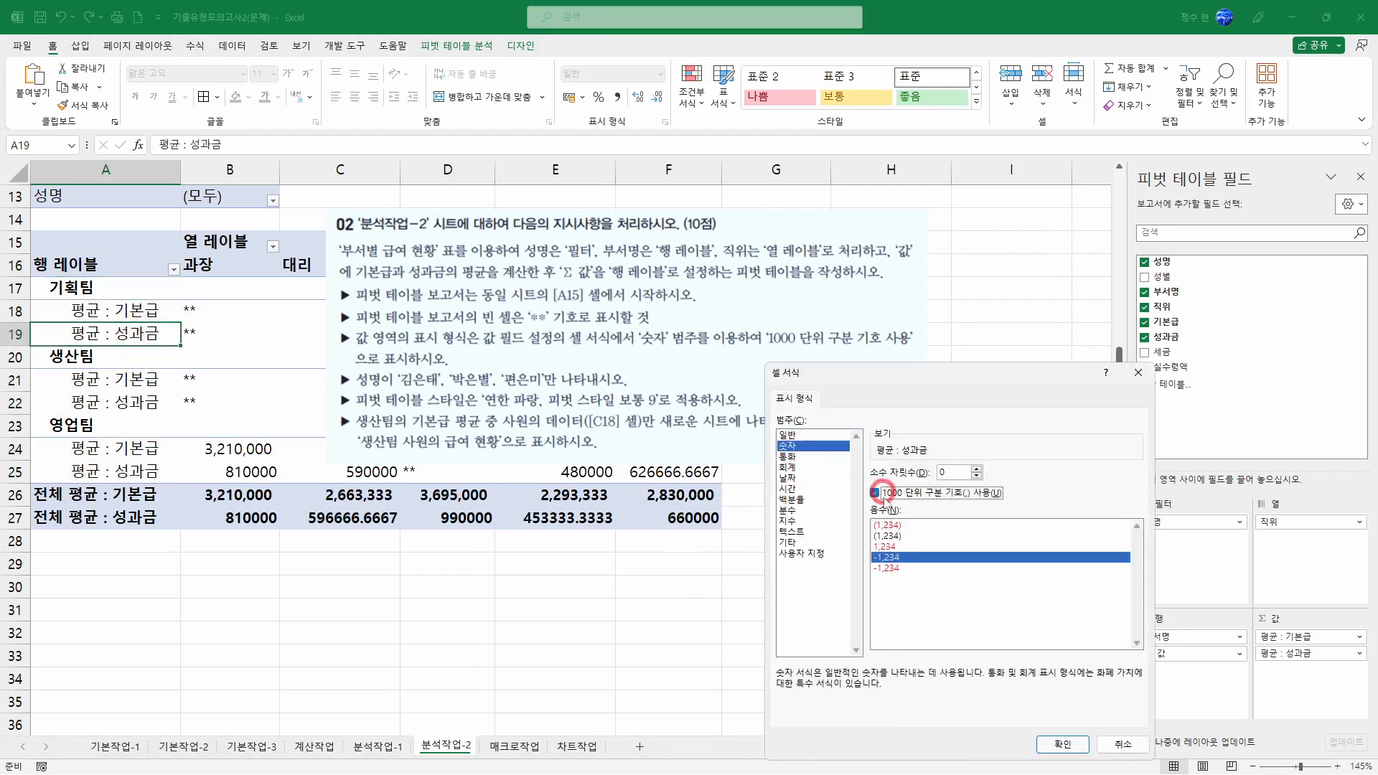
pyautogui.click(1079, 747)
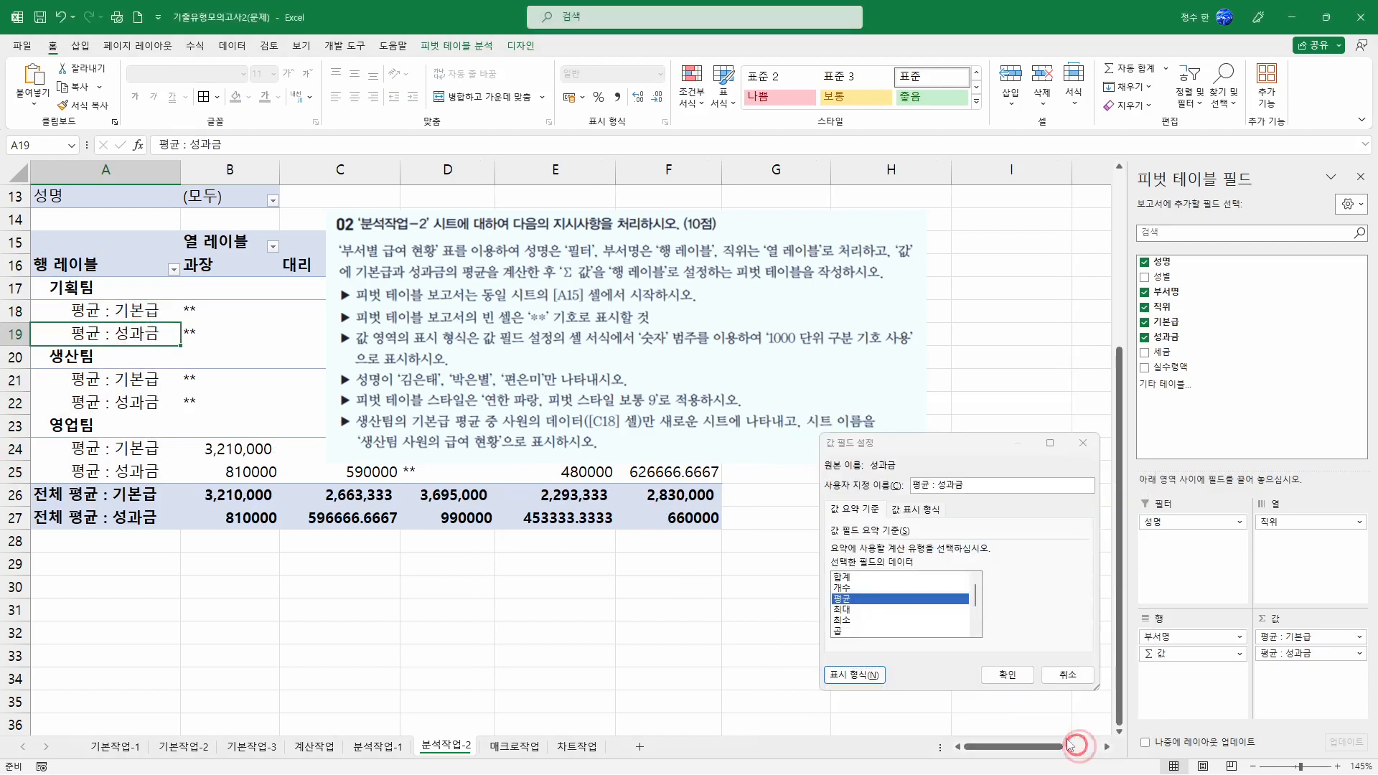
pyautogui.click(1014, 675)
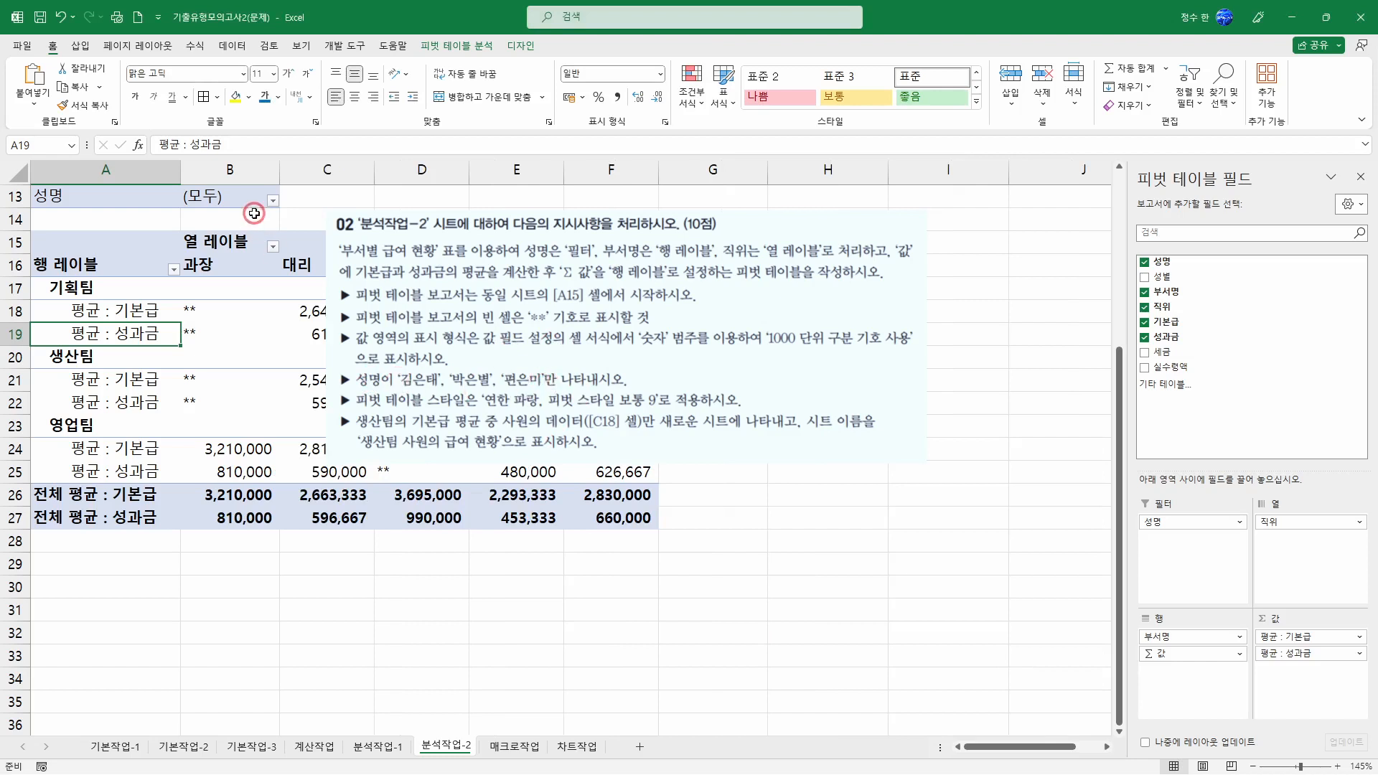
# Filter the pivot table's 성명 field with multiple selection so only the three employees named in the instructions are included.
pyautogui.click(72, 195)
pyautogui.click(228, 195)
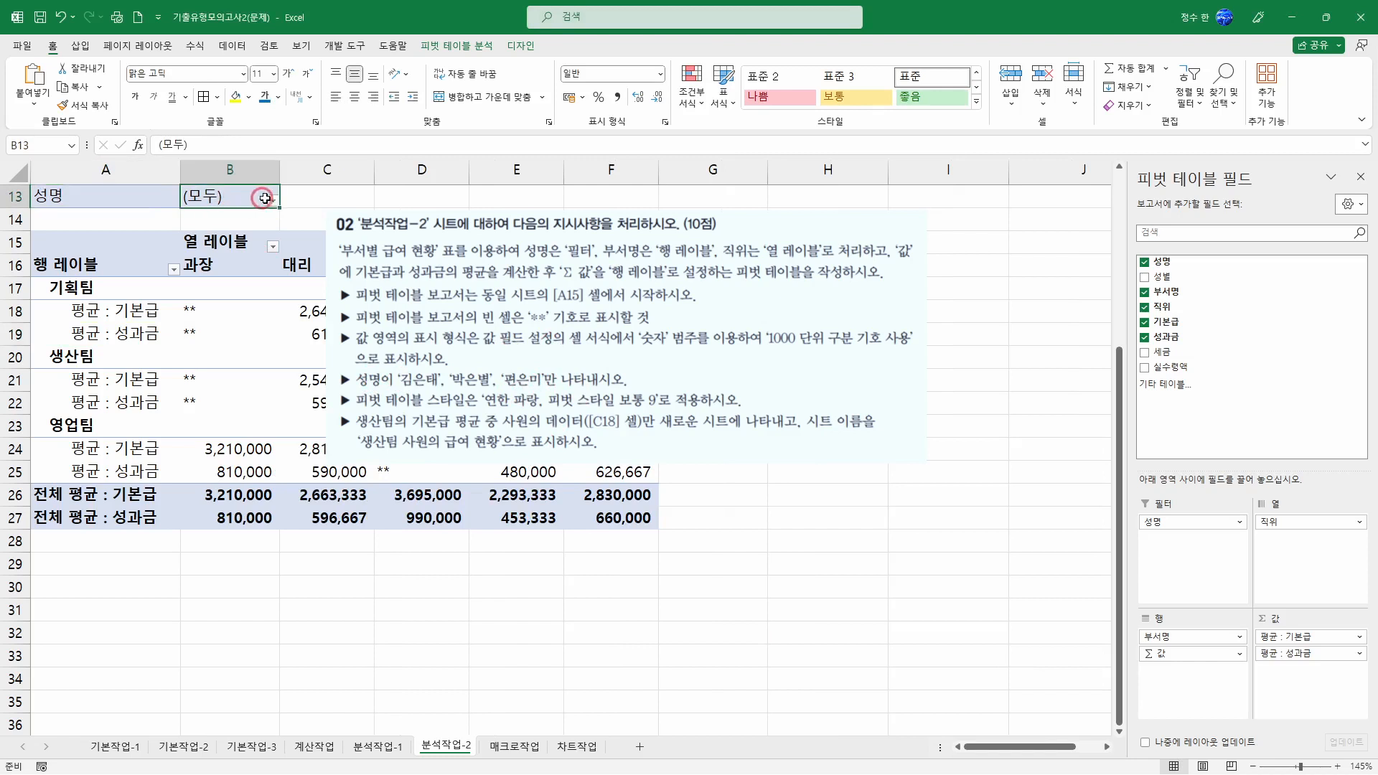
pyautogui.click(273, 201)
pyautogui.click(115, 364)
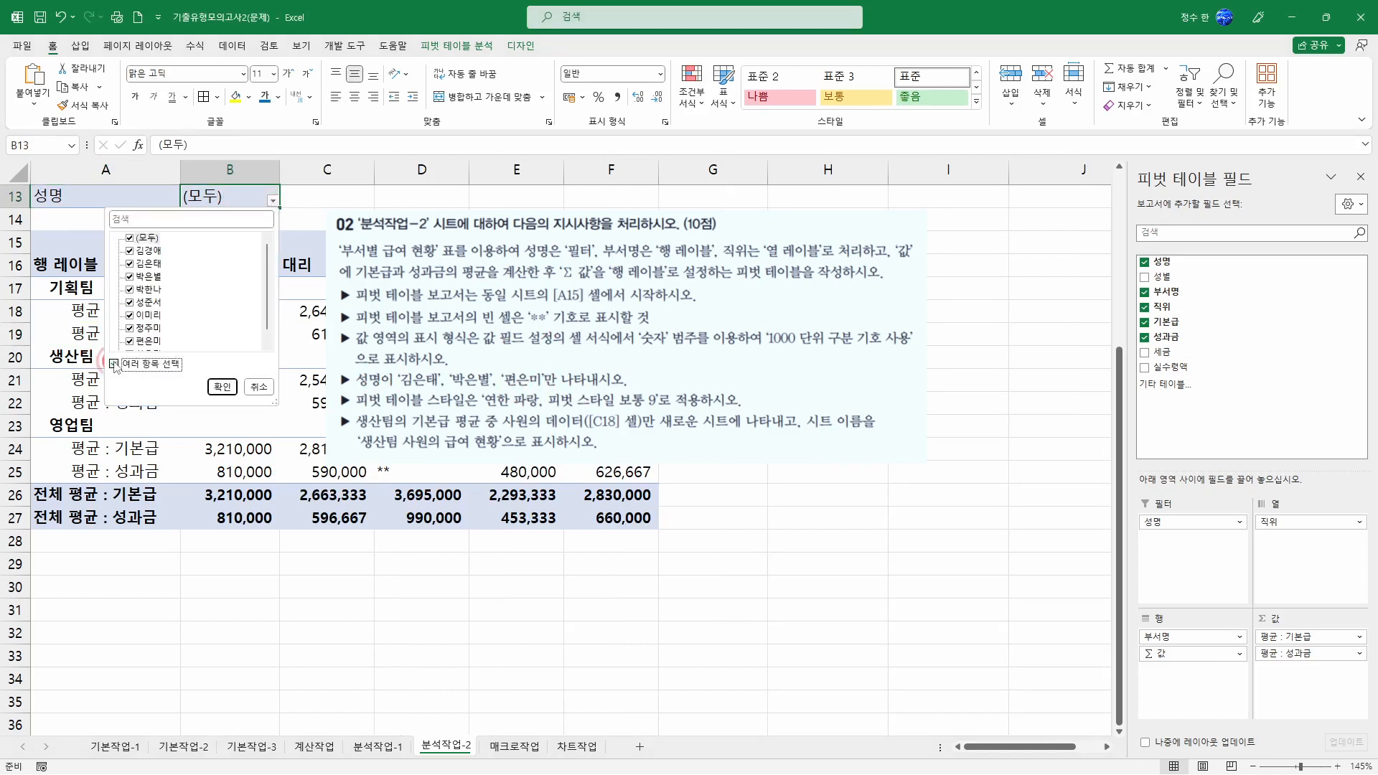
pyautogui.click(130, 239)
pyautogui.click(131, 264)
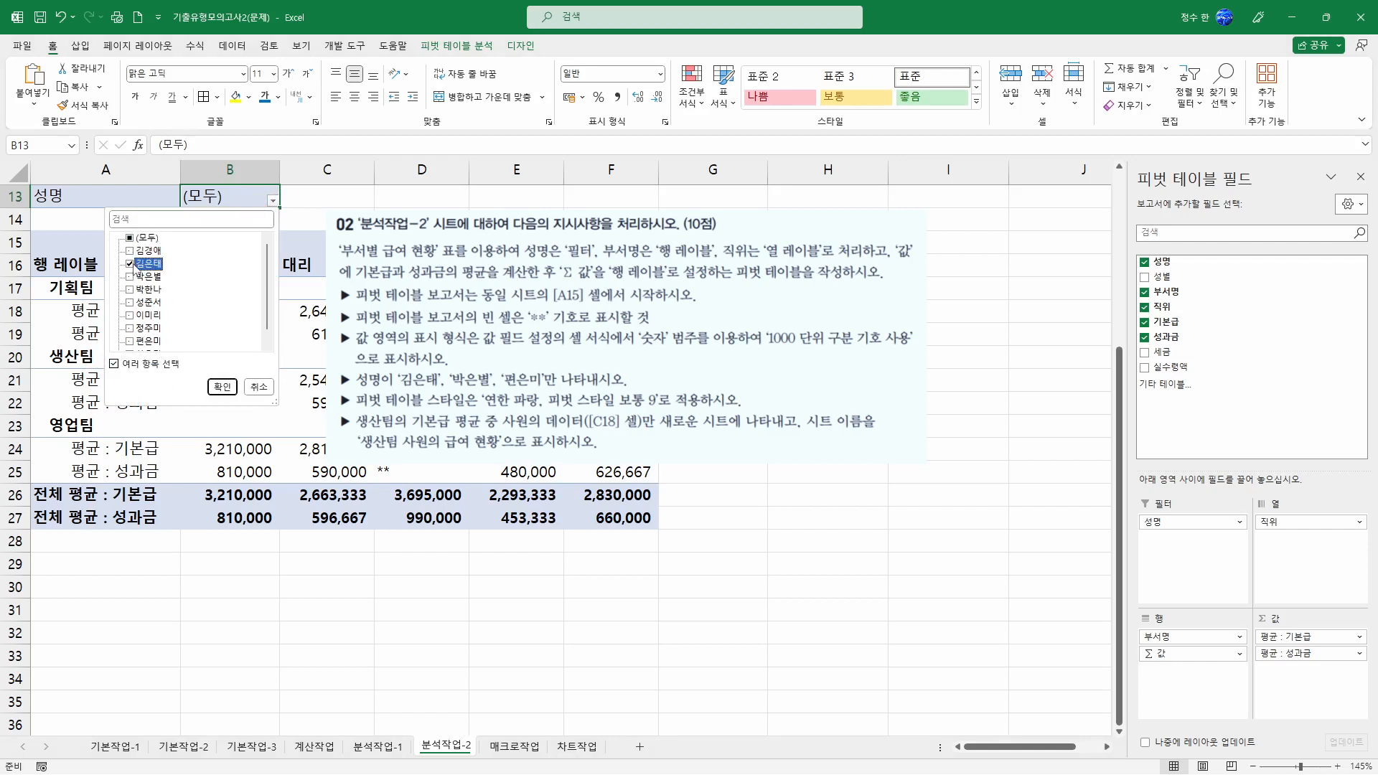
pyautogui.click(130, 276)
pyautogui.click(130, 342)
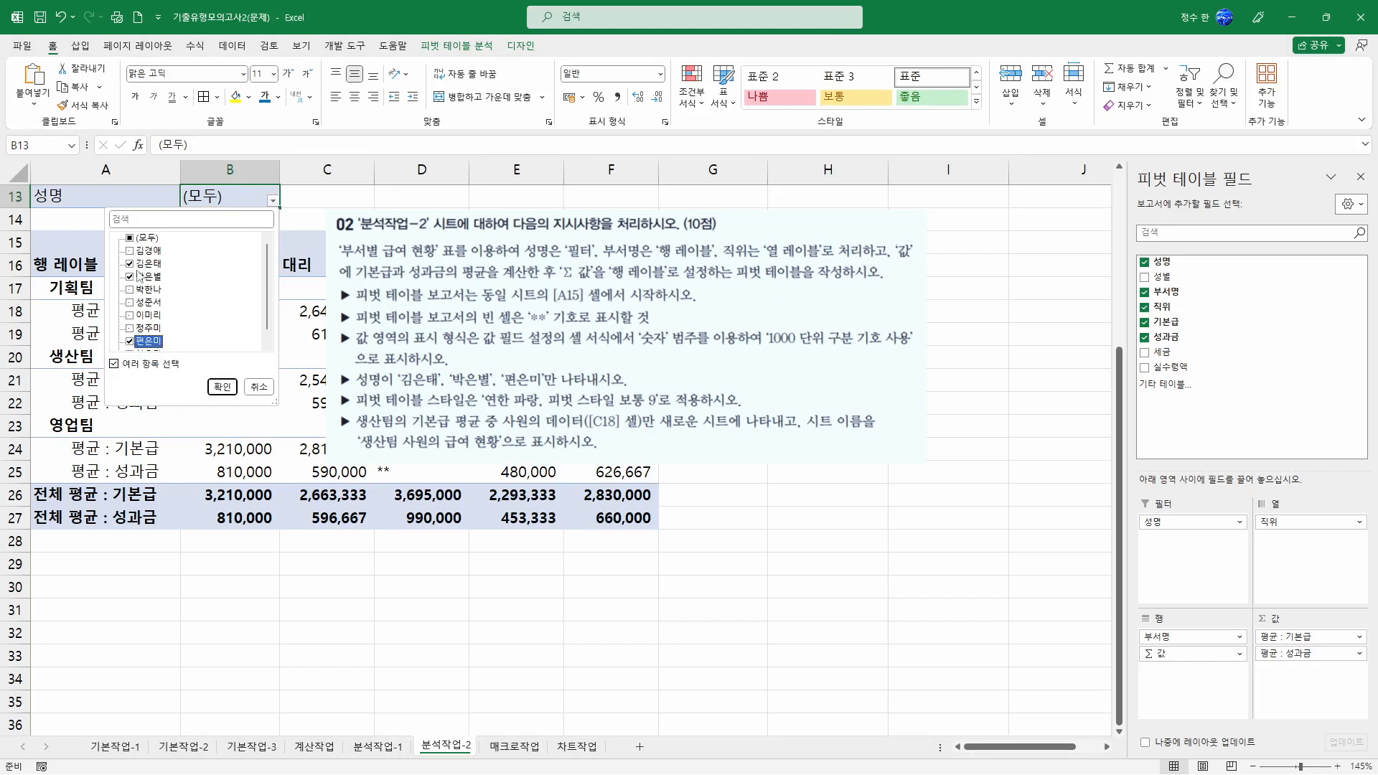
pyautogui.click(222, 389)
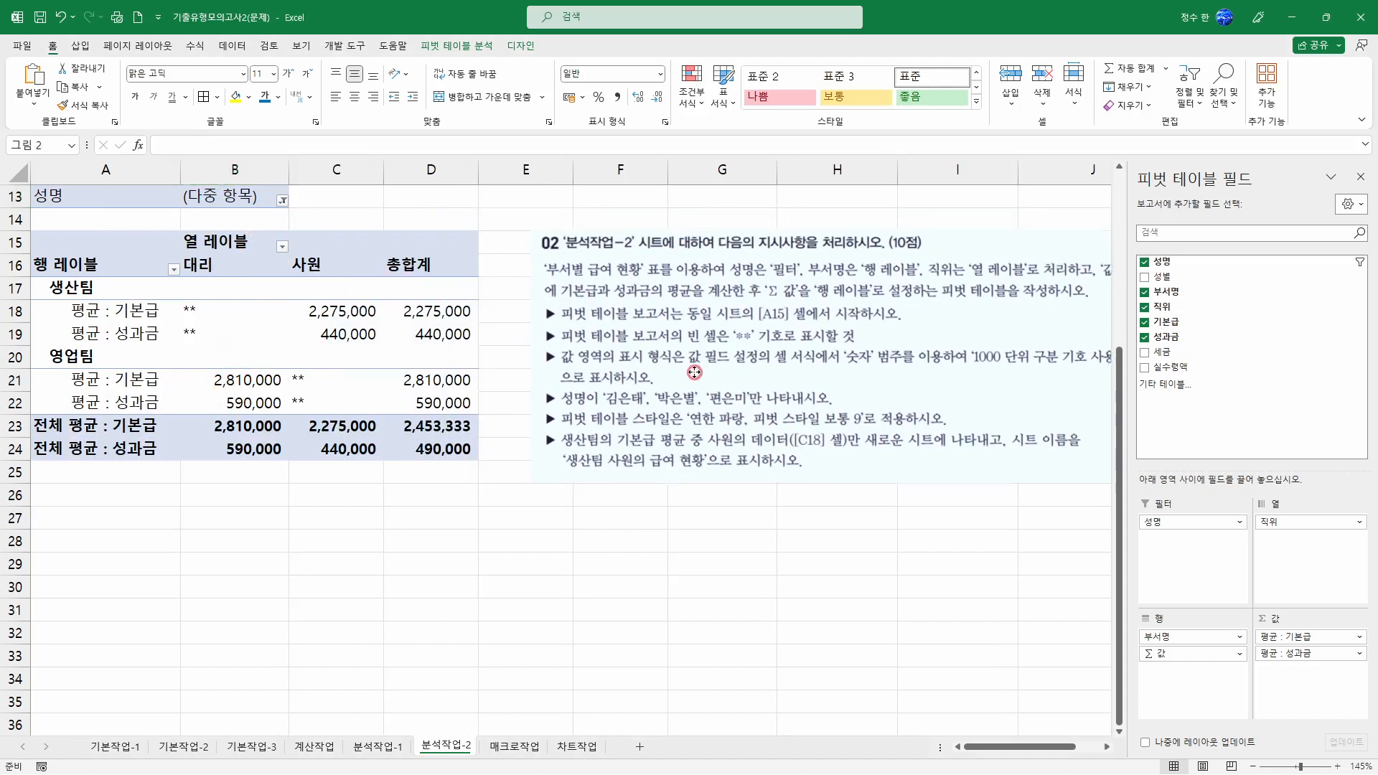
# Apply the pivot table style 연한 파랑, 피벗 스타일 보통 9 to the pivot table.
pyautogui.click(291, 375)
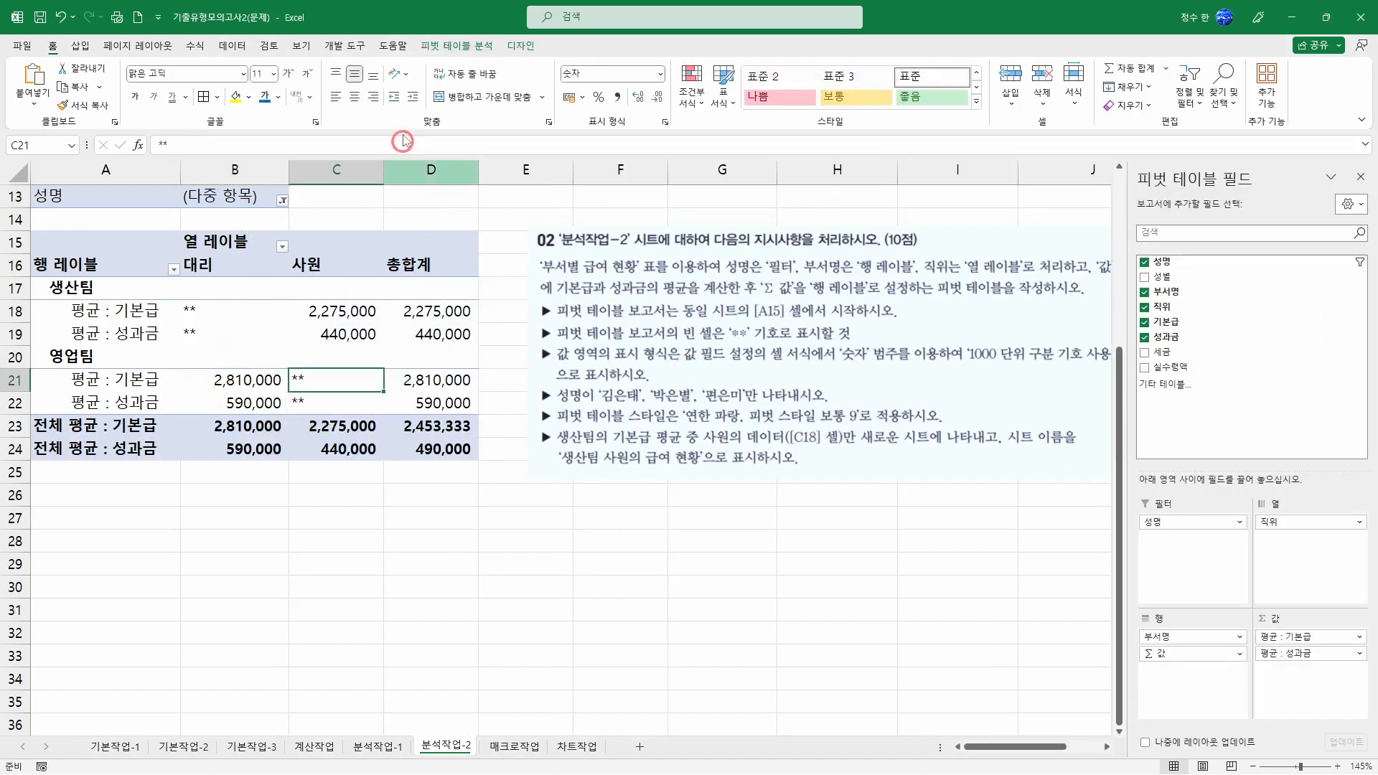
pyautogui.click(521, 46)
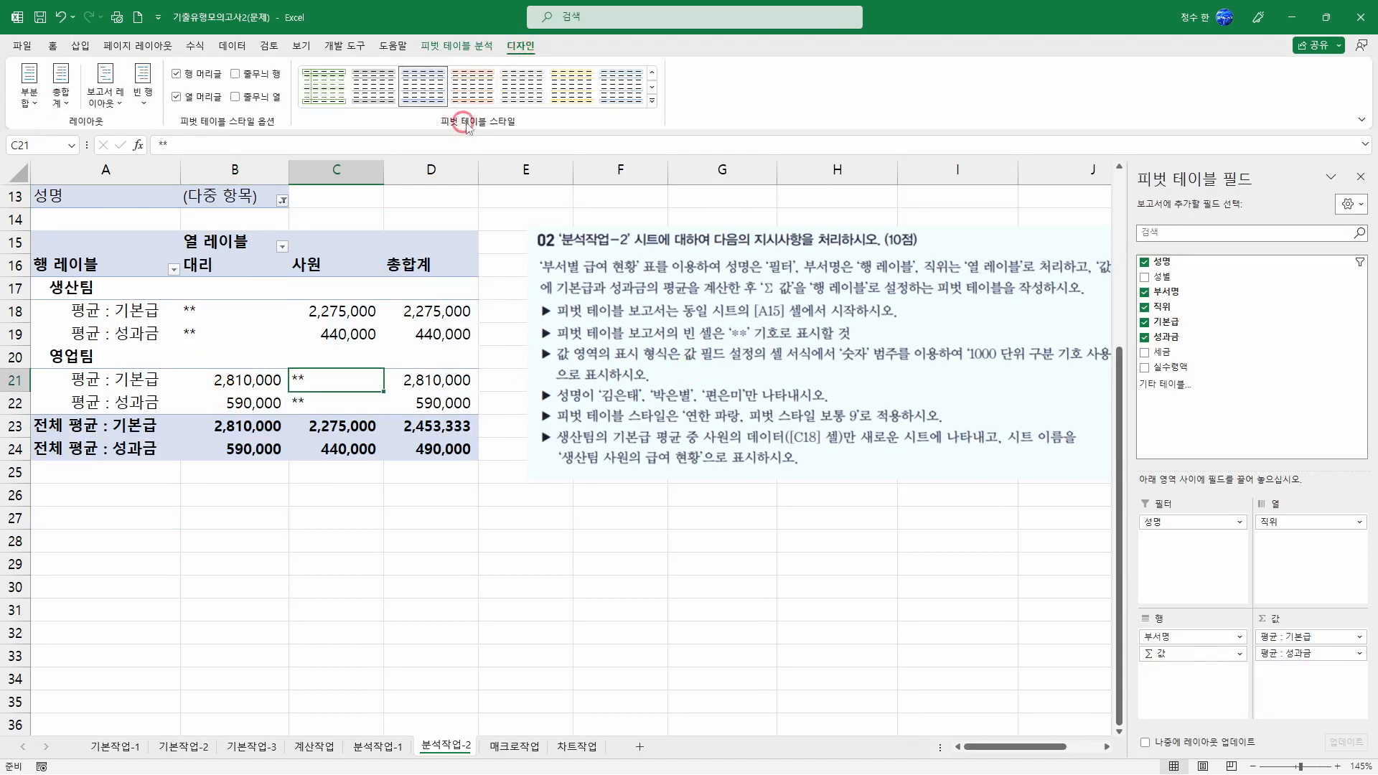
pyautogui.click(652, 101)
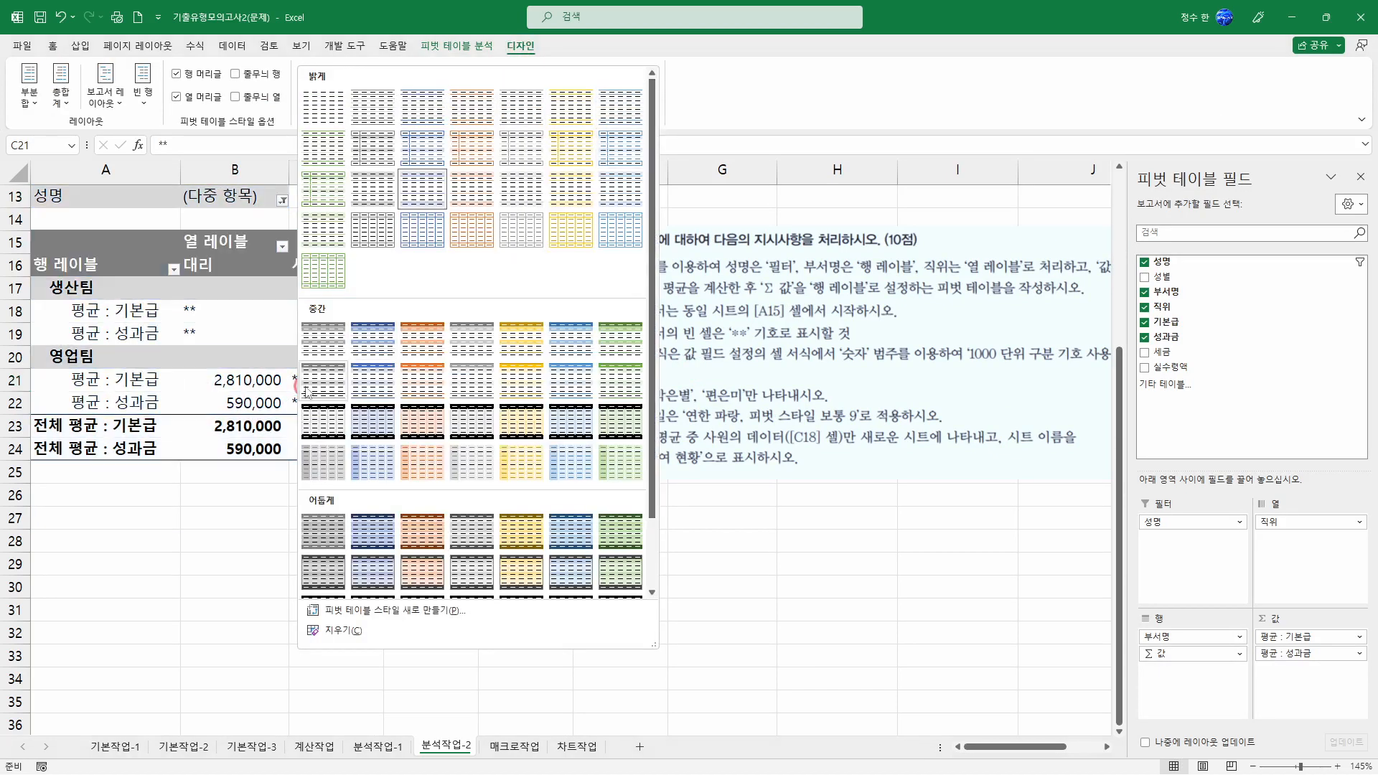
pyautogui.click(382, 393)
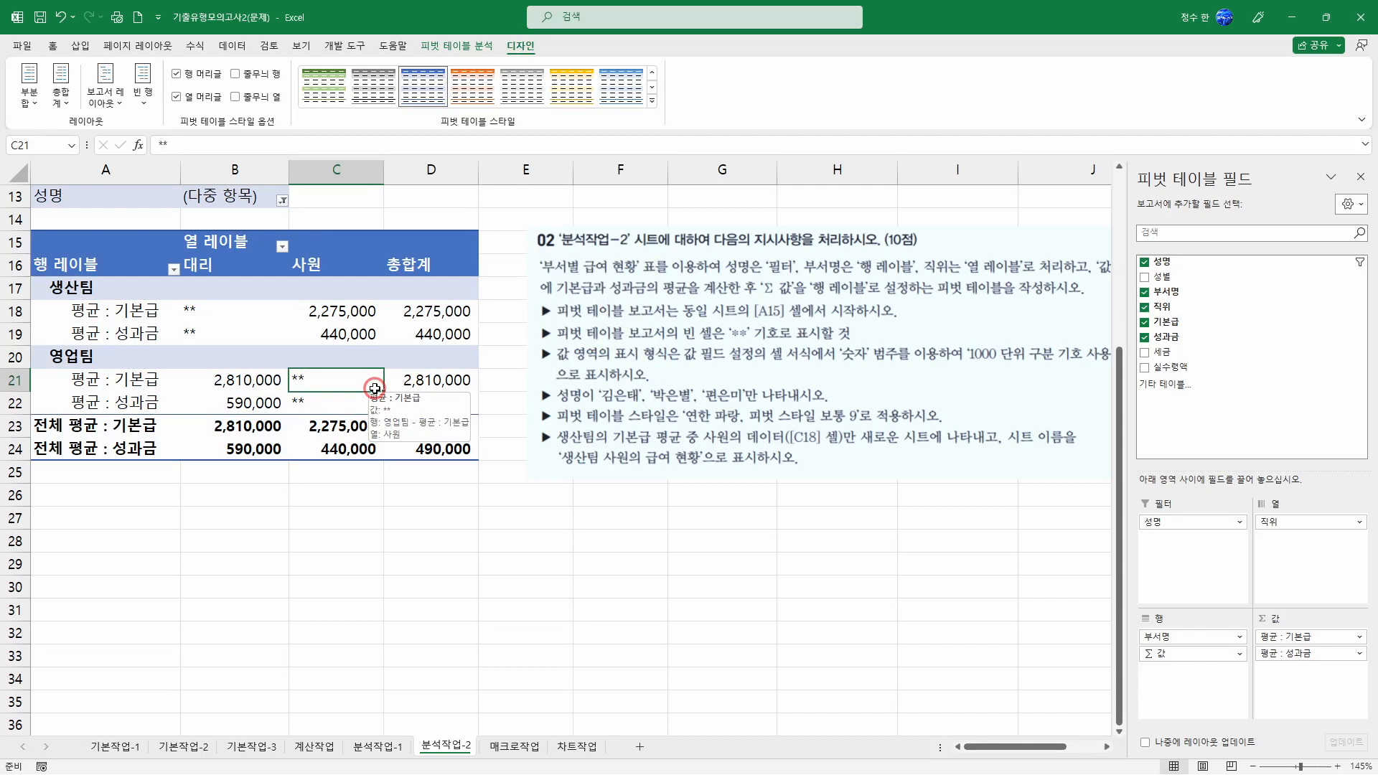
# Extract the detail records behind pivot cell C18 to a new sheet and name that sheet 생산팀 사원의 급여 현황.
pyautogui.click(354, 313)
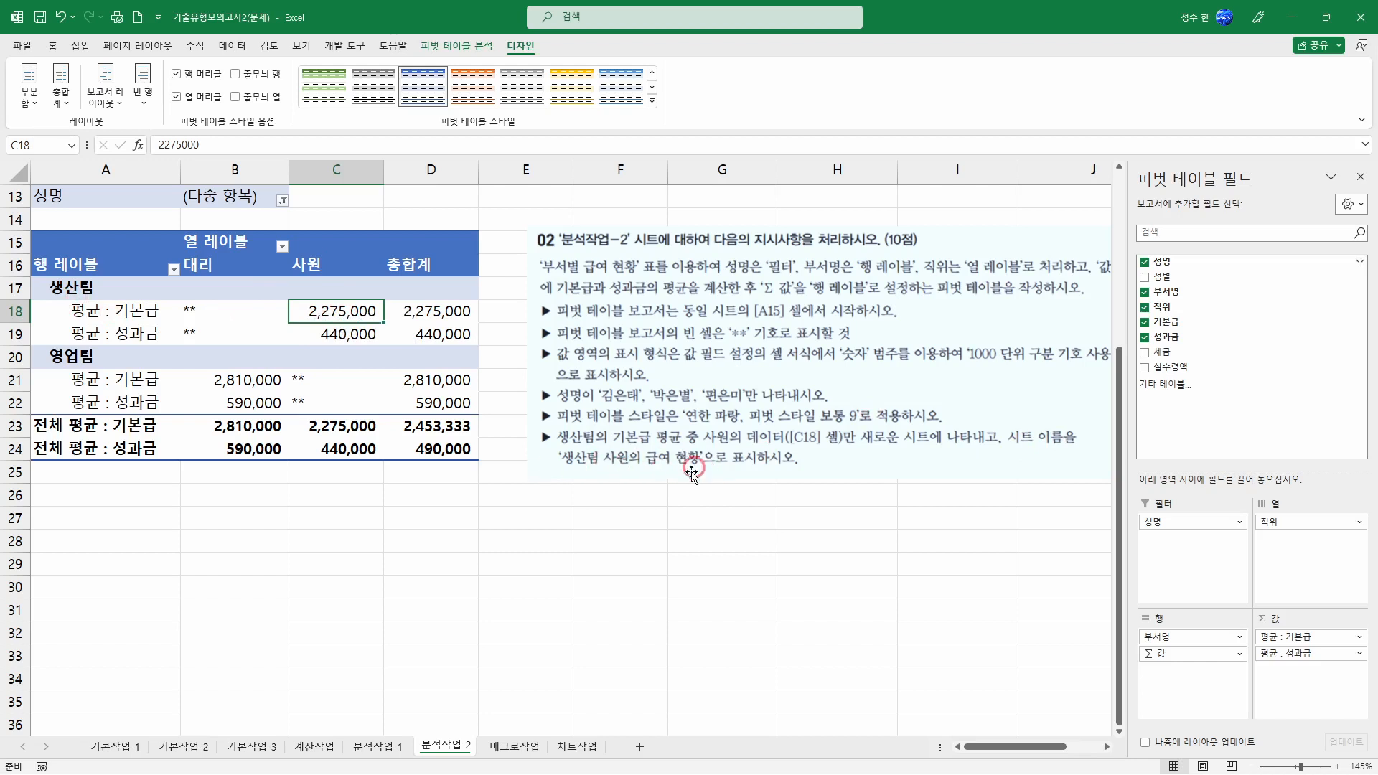
pyautogui.doubleClick(363, 310)
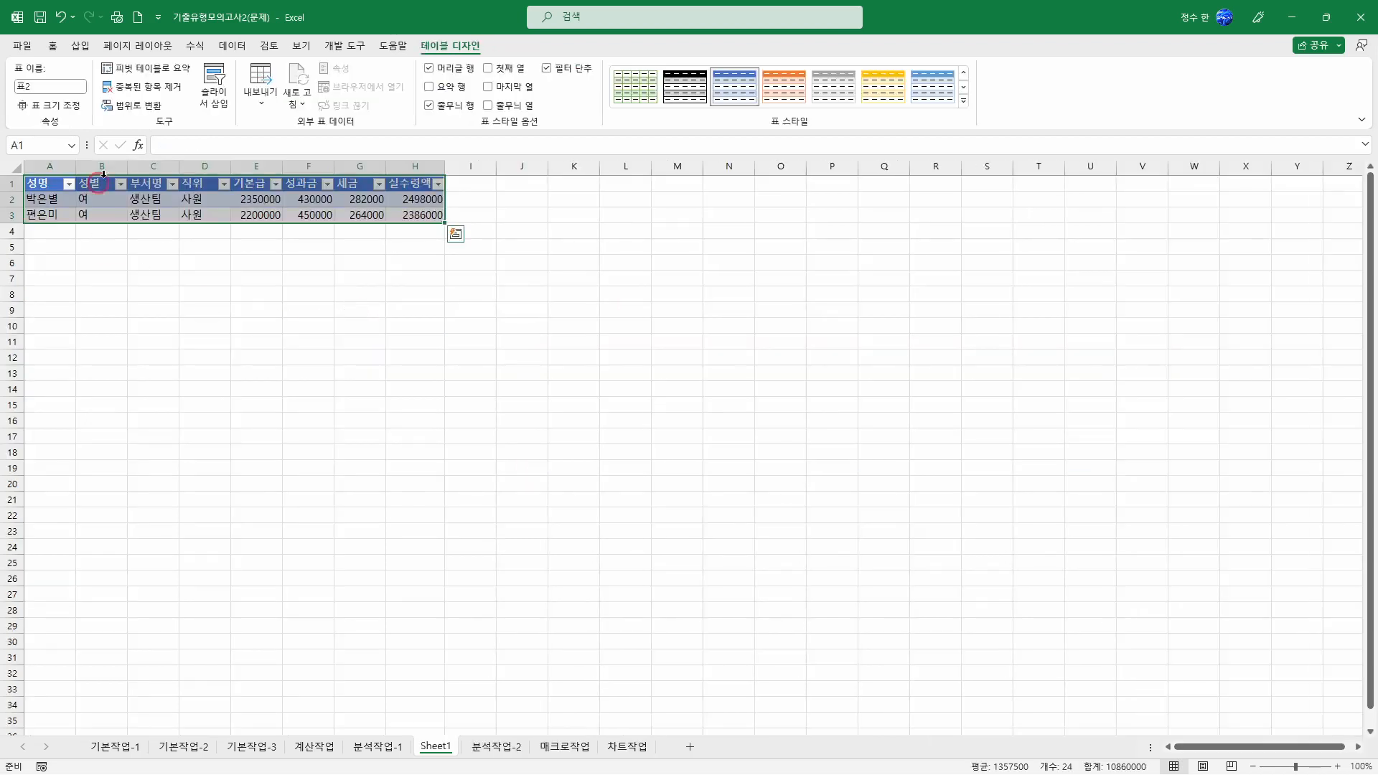
pyautogui.doubleClick(444, 750)
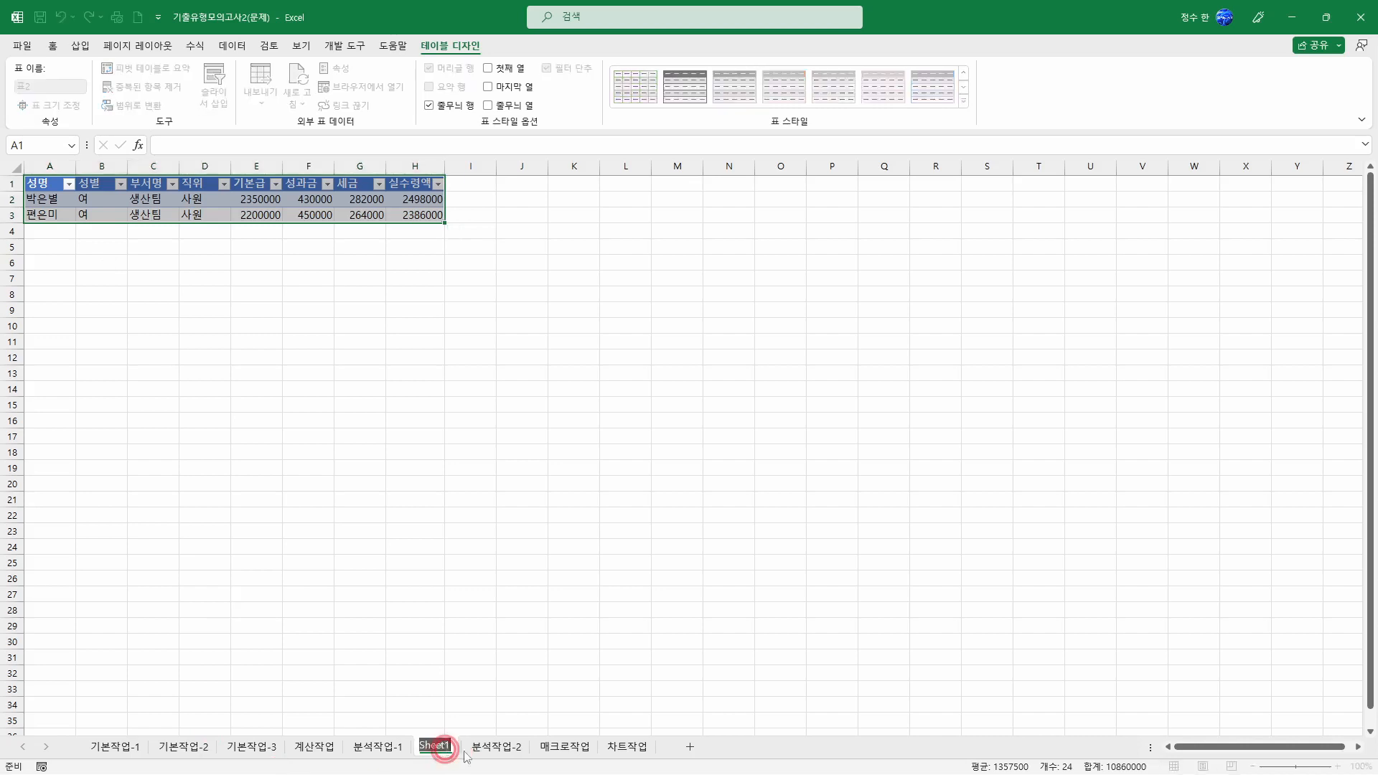
pyautogui.write('생ㅅ')
pyautogui.write('산팀')
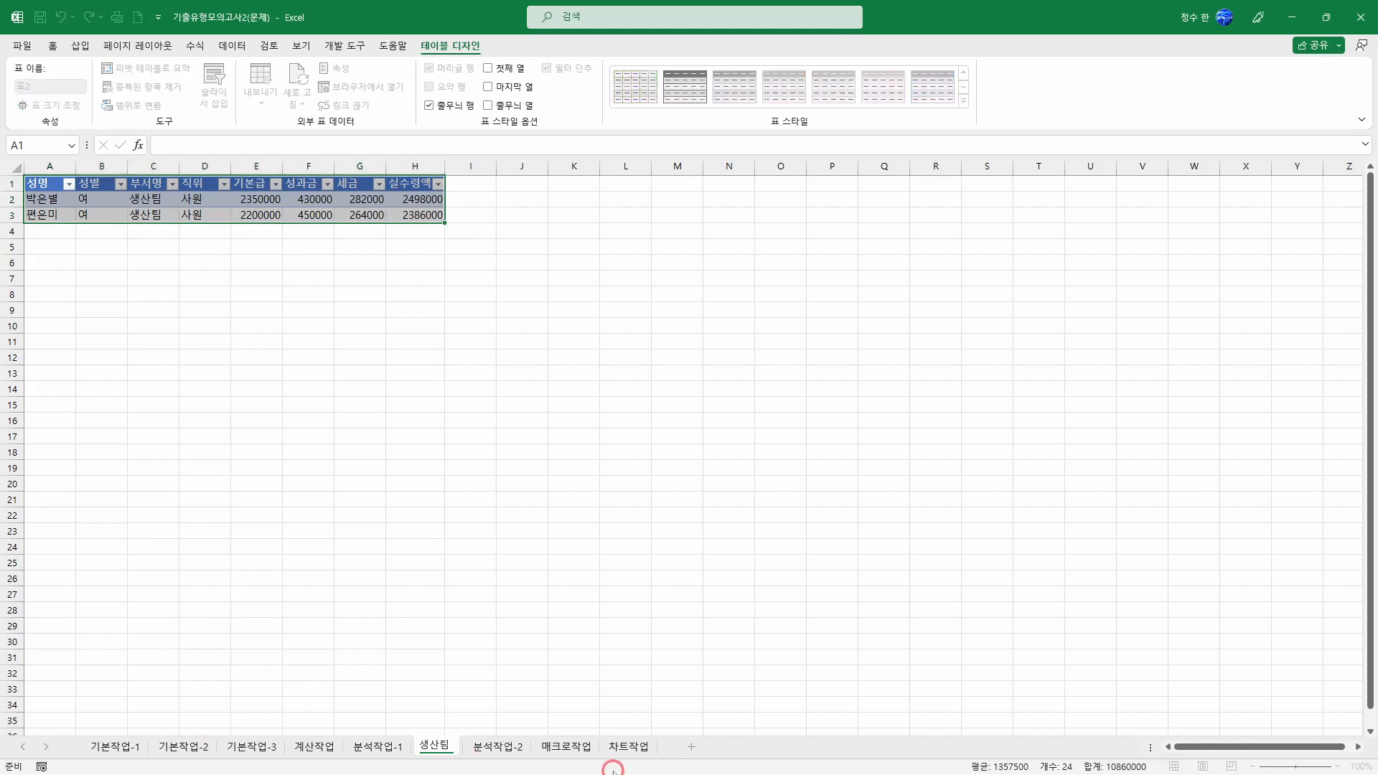
pyautogui.press('Return')
pyautogui.click(486, 747)
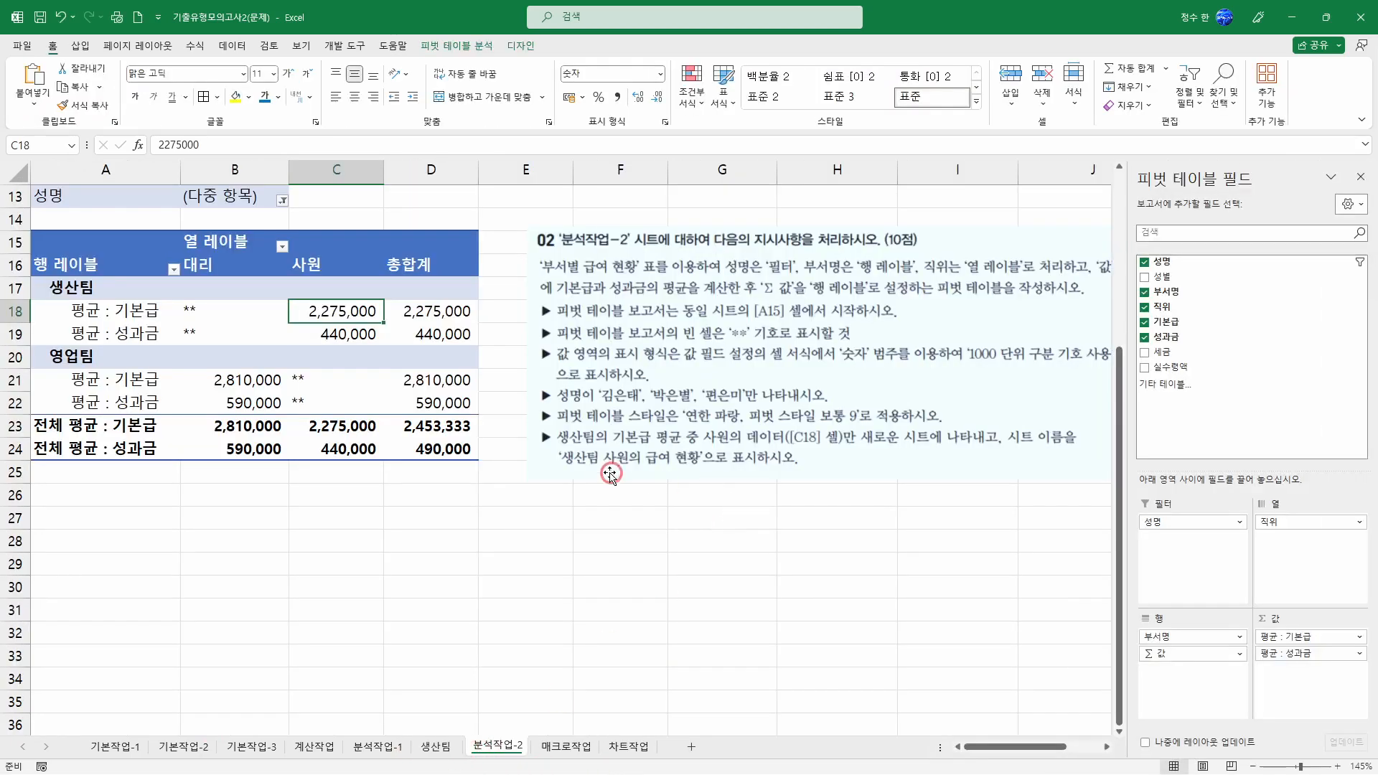
pyautogui.click(451, 747)
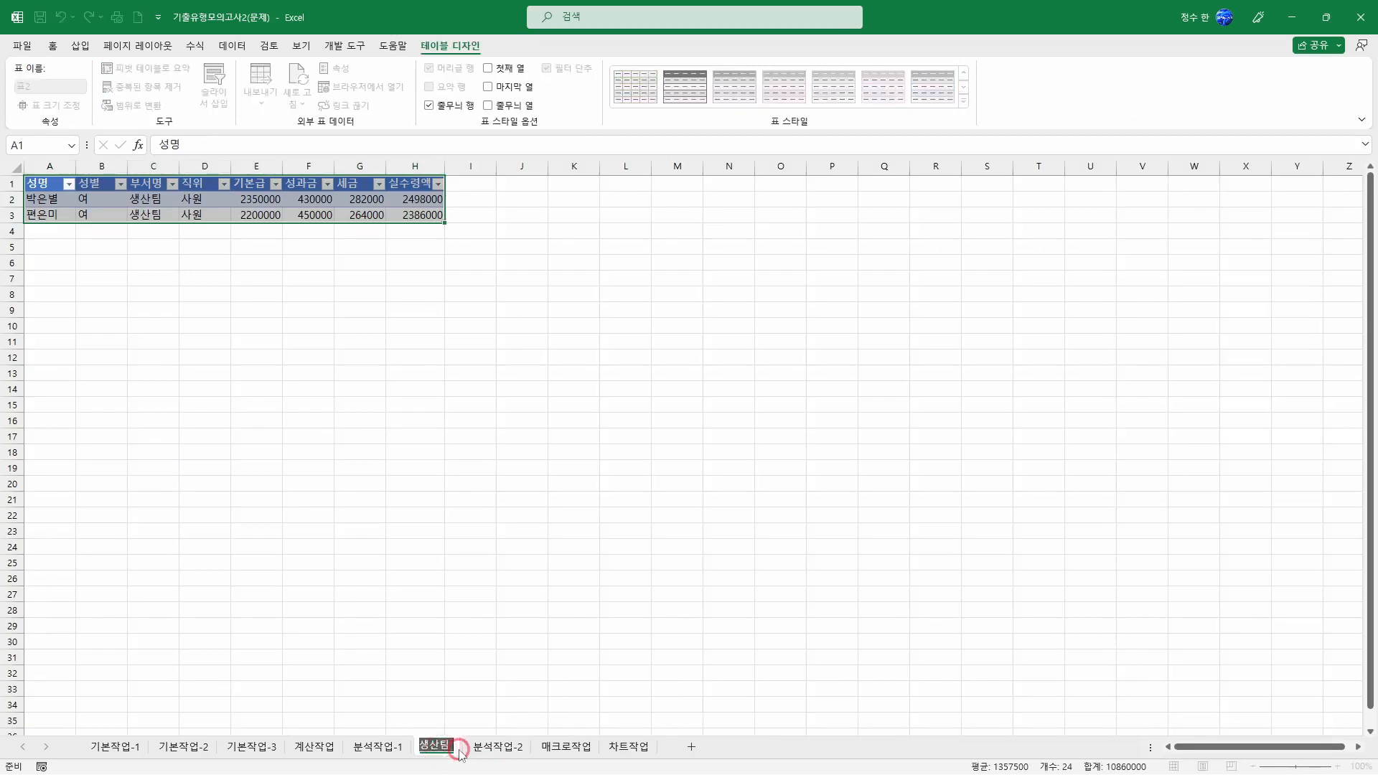
pyautogui.write('사원의 급여')
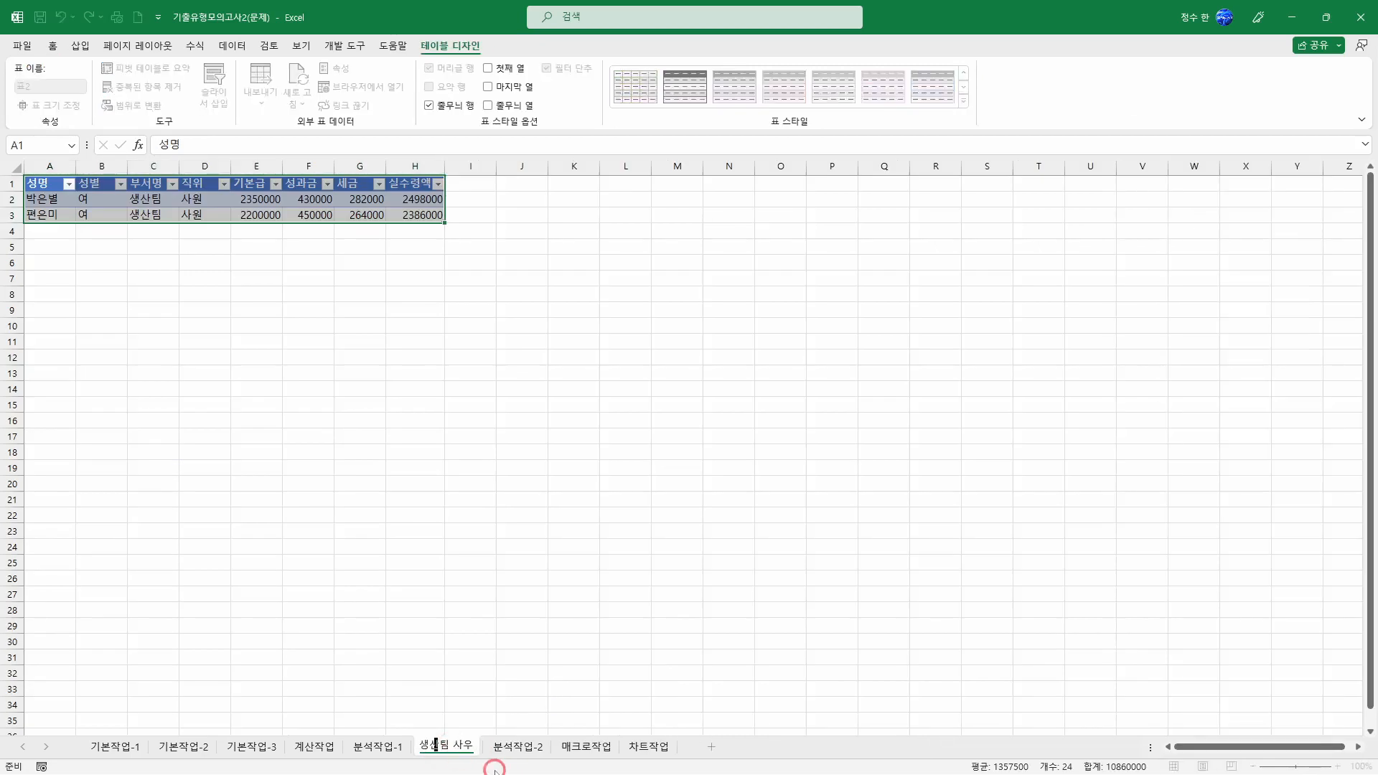
pyautogui.write(' 현황')
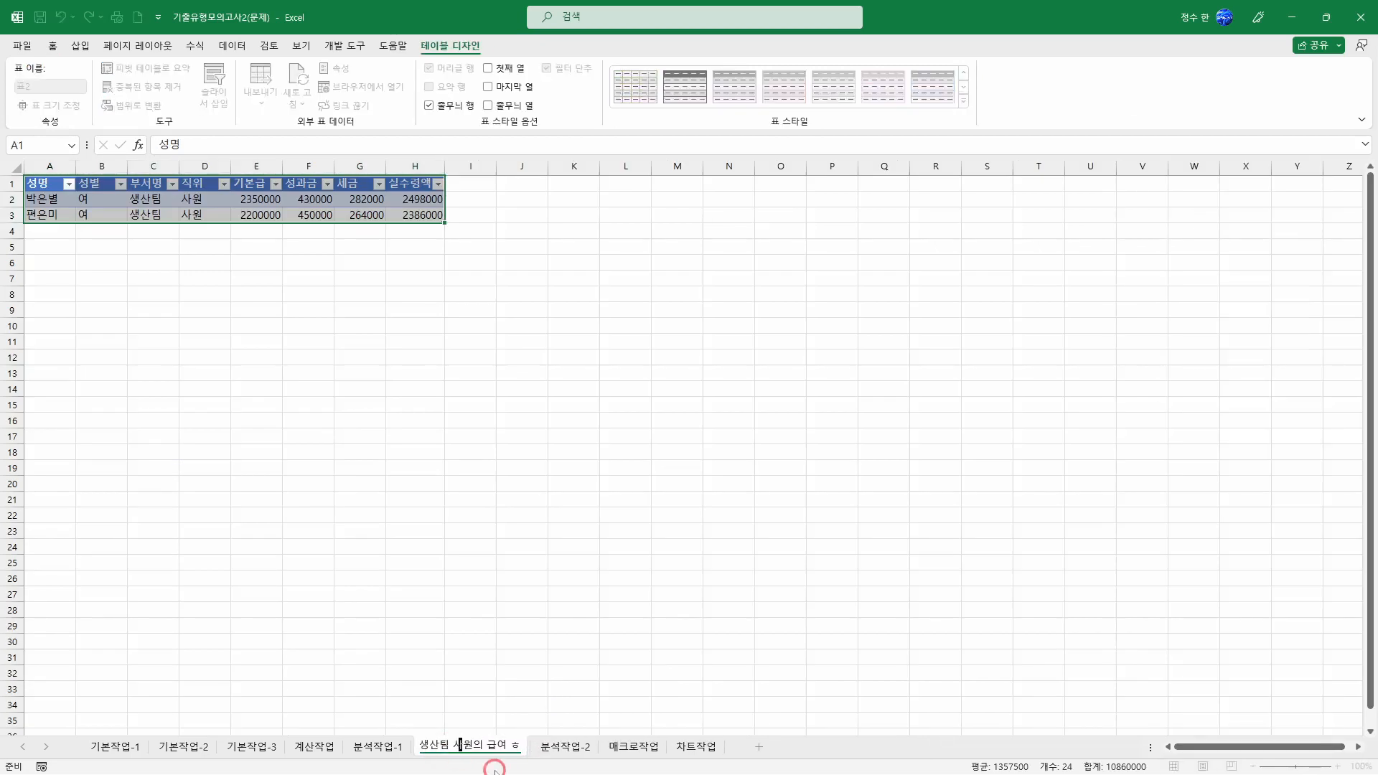
pyautogui.press('Return')
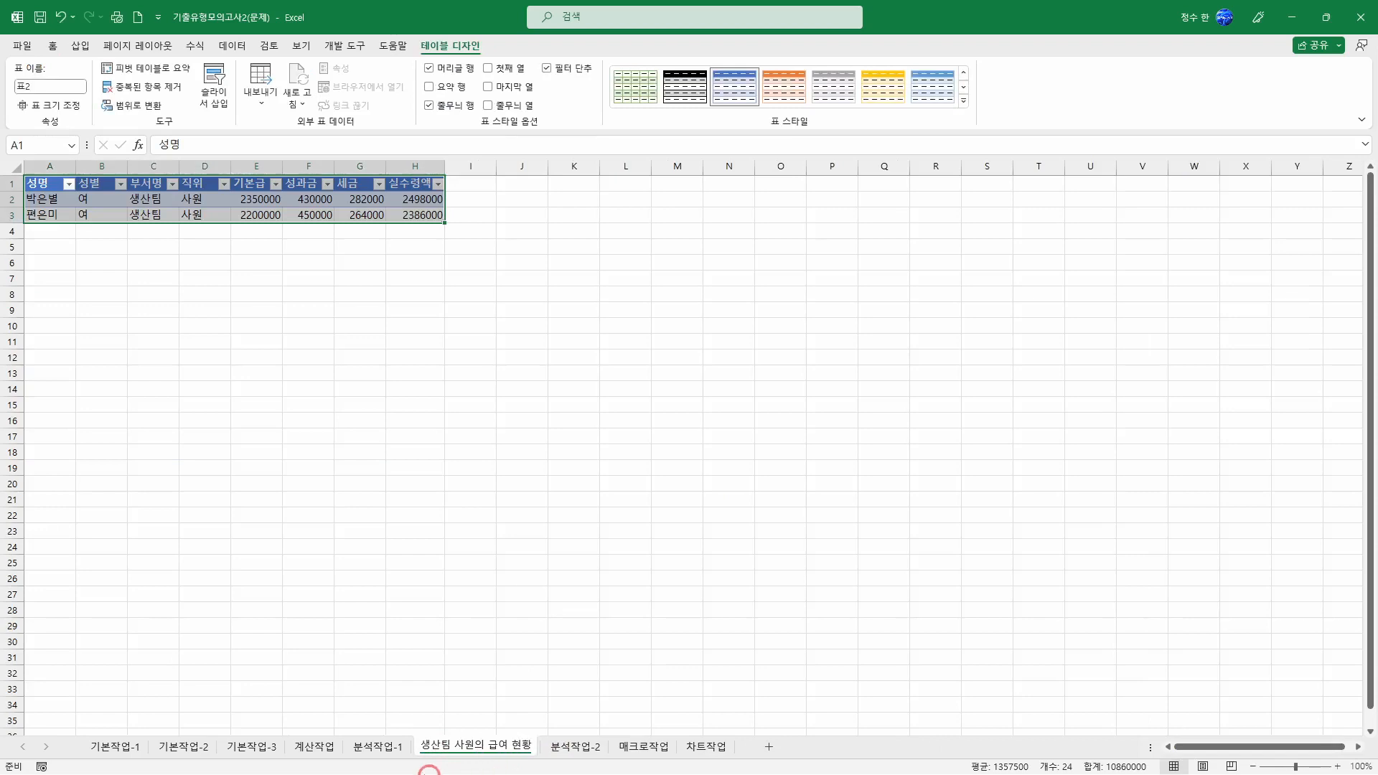
pyautogui.click(570, 747)
pyautogui.click(483, 751)
pyautogui.click(564, 751)
pyautogui.click(310, 311)
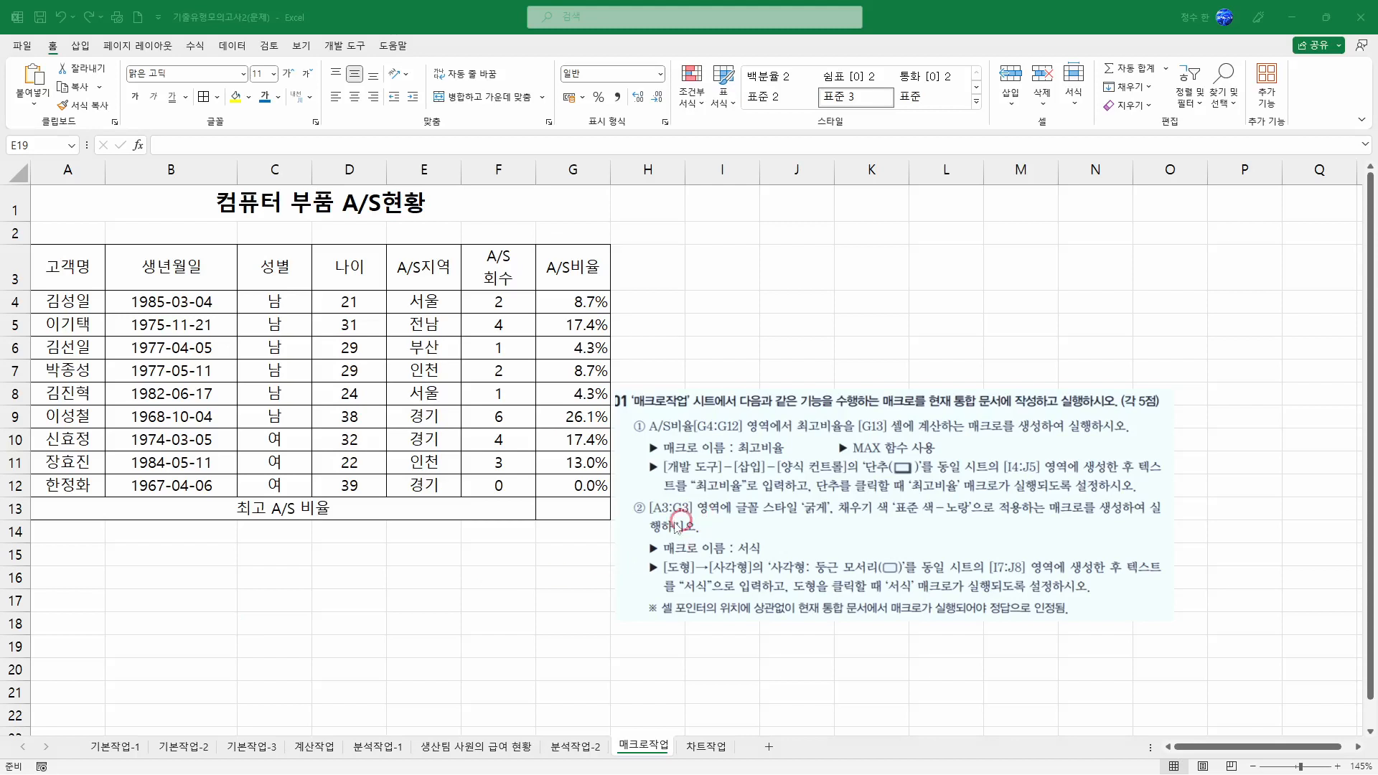
# Start recording a macro named 최고비율, stored in 현재 통합 문서, on the 매크로작업 sheet.
pyautogui.click(567, 508)
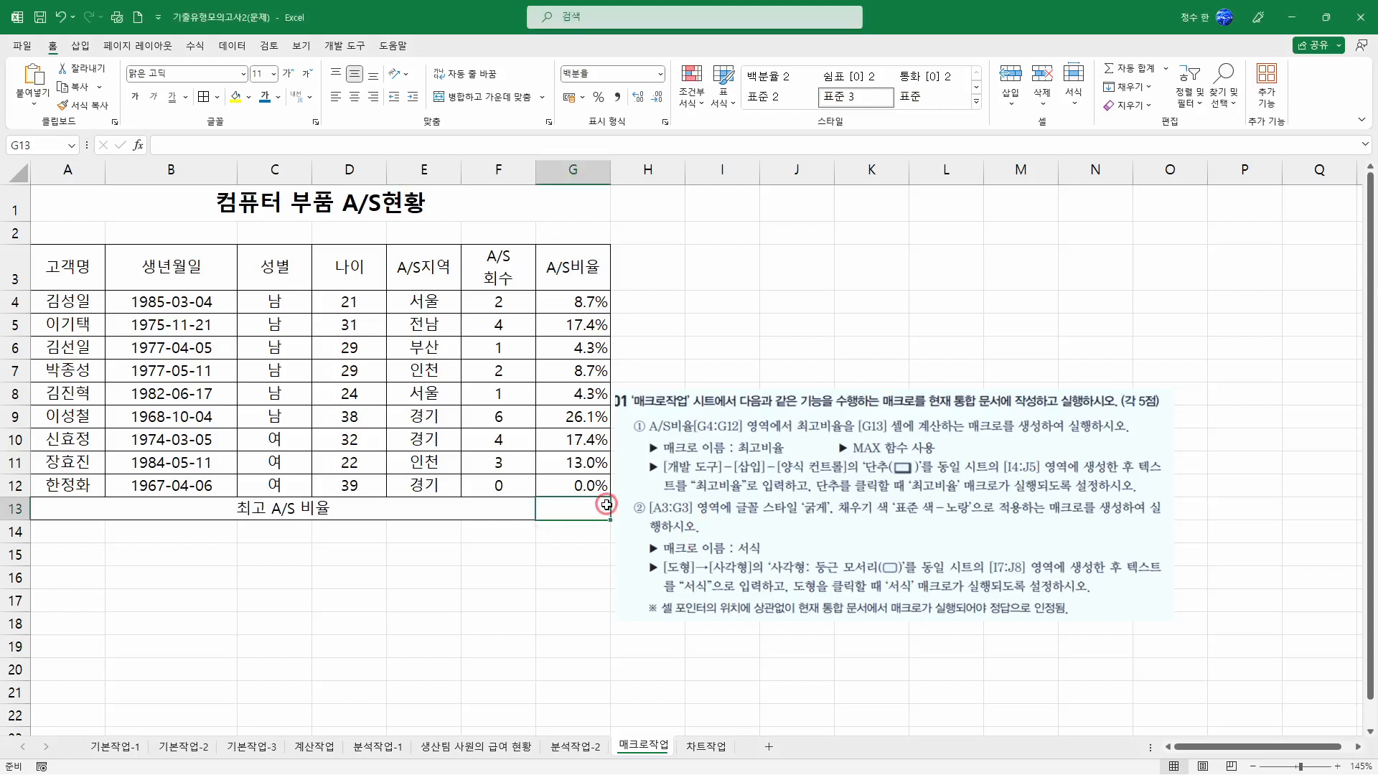
pyautogui.click(571, 217)
pyautogui.click(350, 46)
pyautogui.click(111, 68)
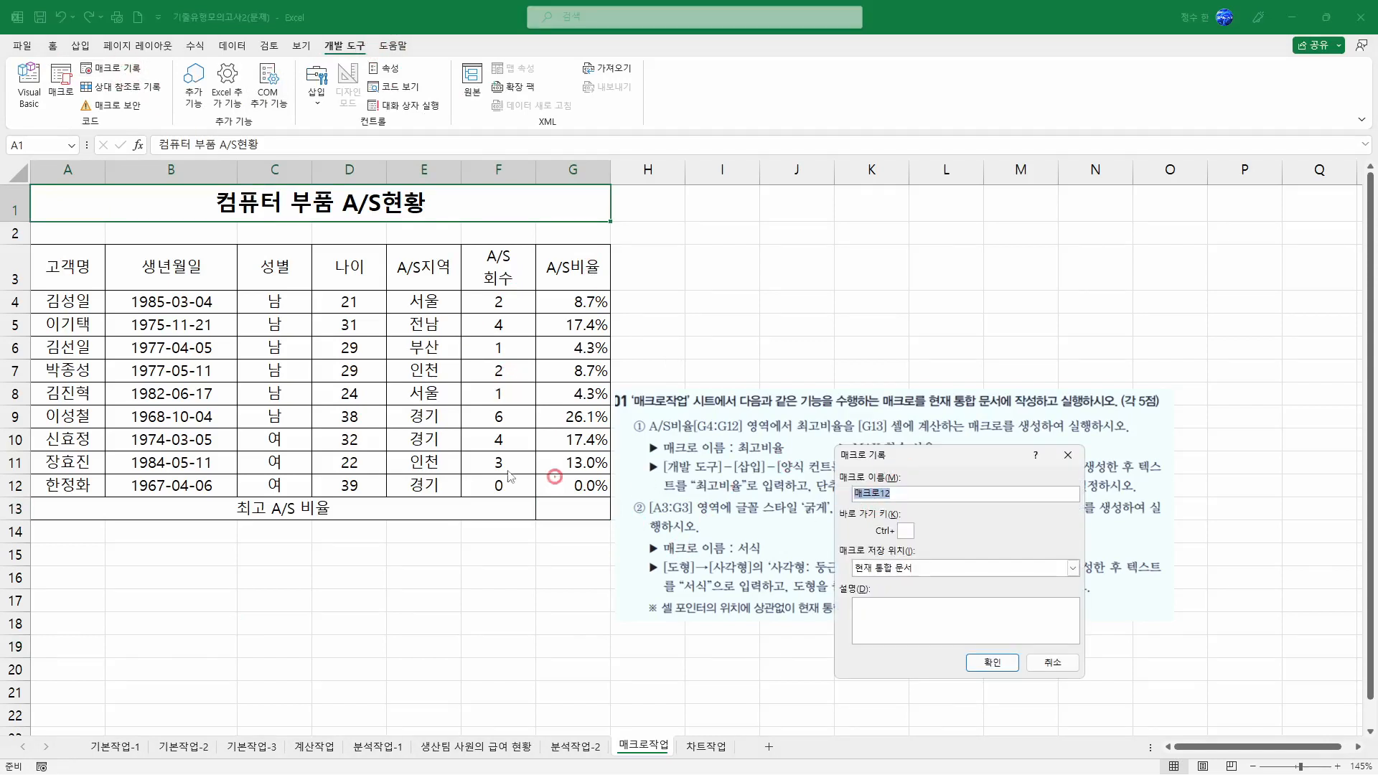
pyautogui.moveTo(949, 455); pyautogui.dragTo(470, 451)
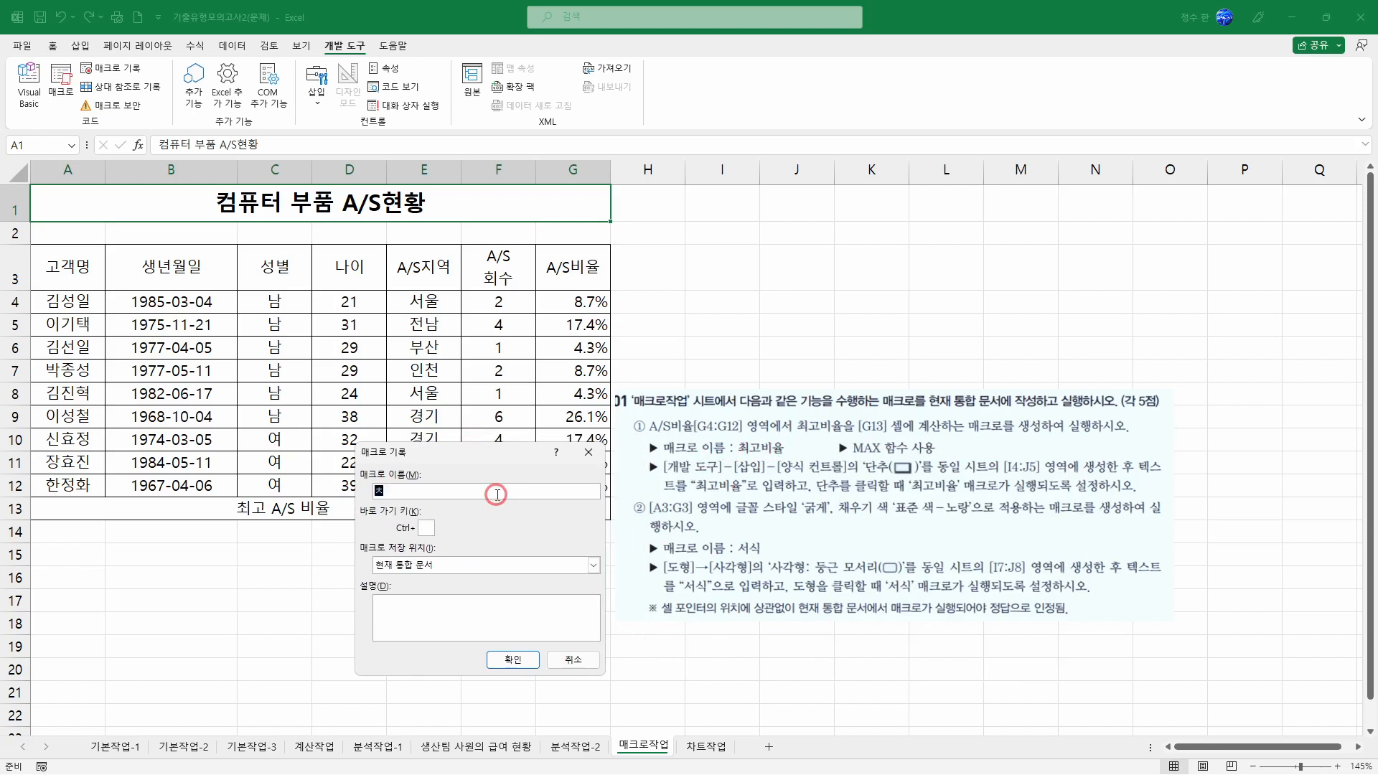
pyautogui.click(515, 659)
# Enter =MAX(G4:G12) in G13 to calculate the highest A/S비율, and stop recording the macro.
pyautogui.click(557, 507)
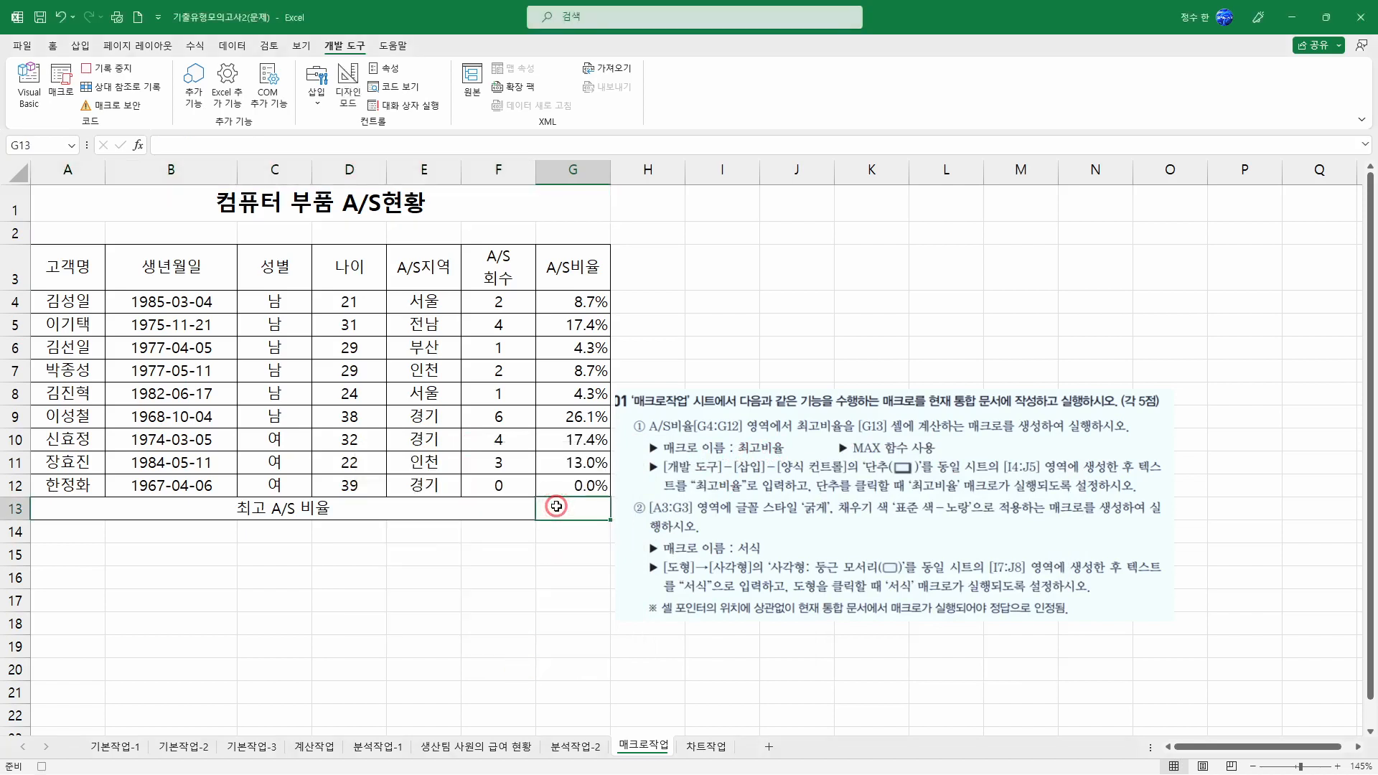
pyautogui.write('=')
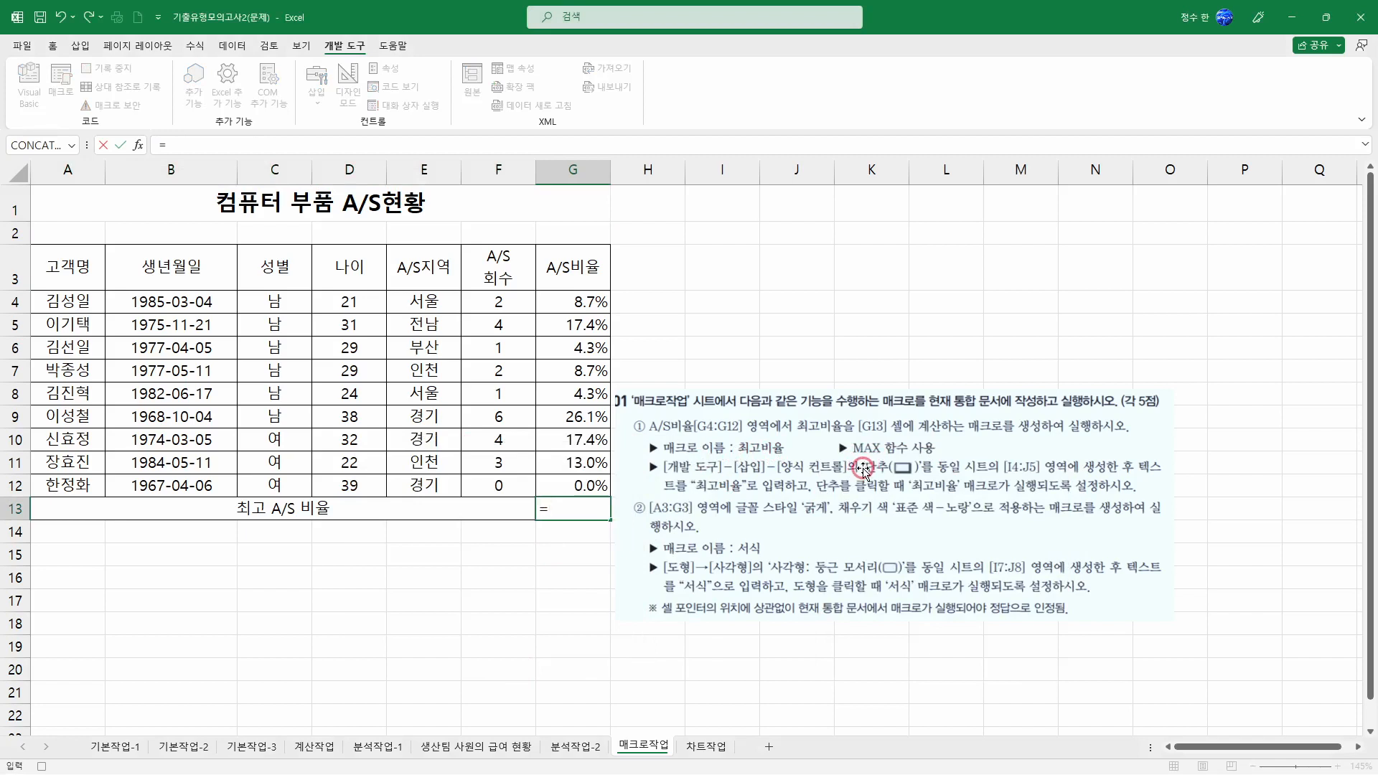
pyautogui.write('MAX(')
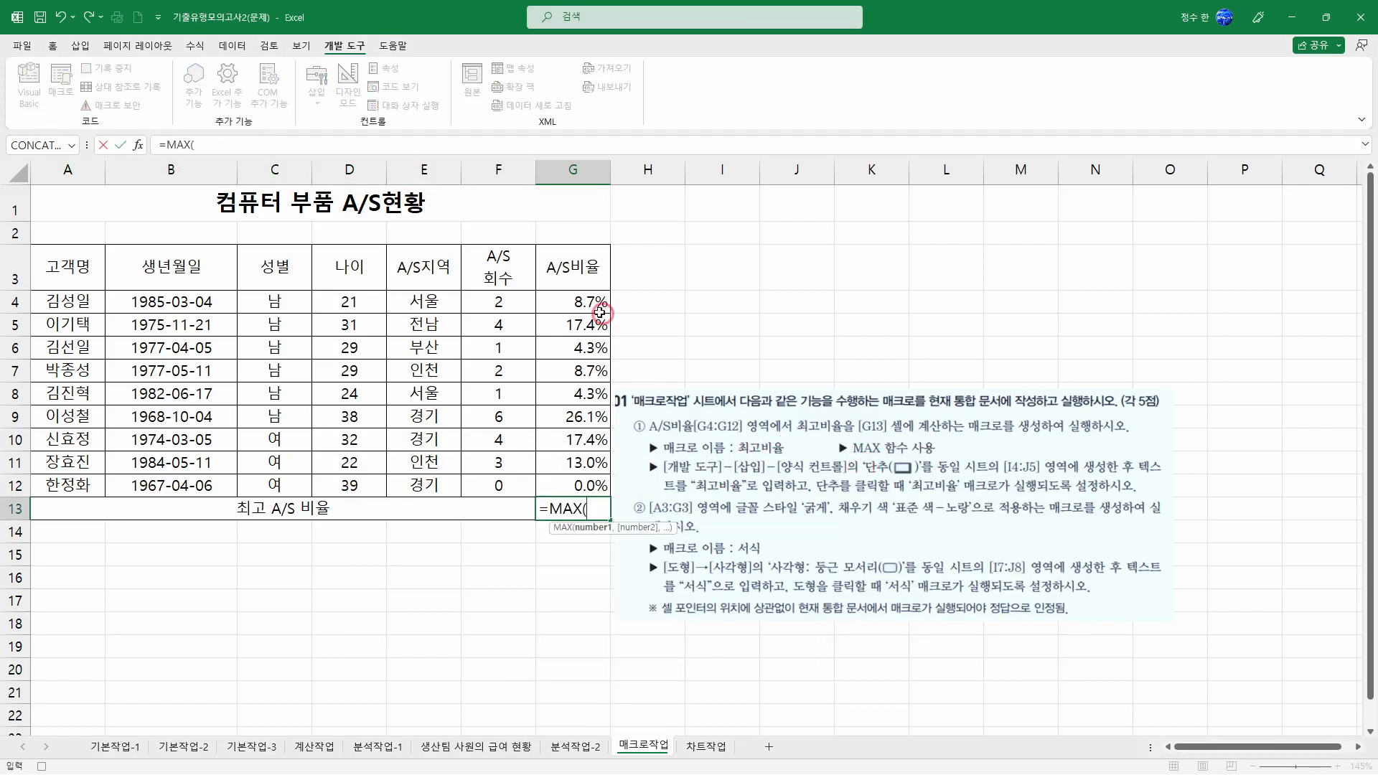
pyautogui.moveTo(600, 313); pyautogui.dragTo(578, 487)
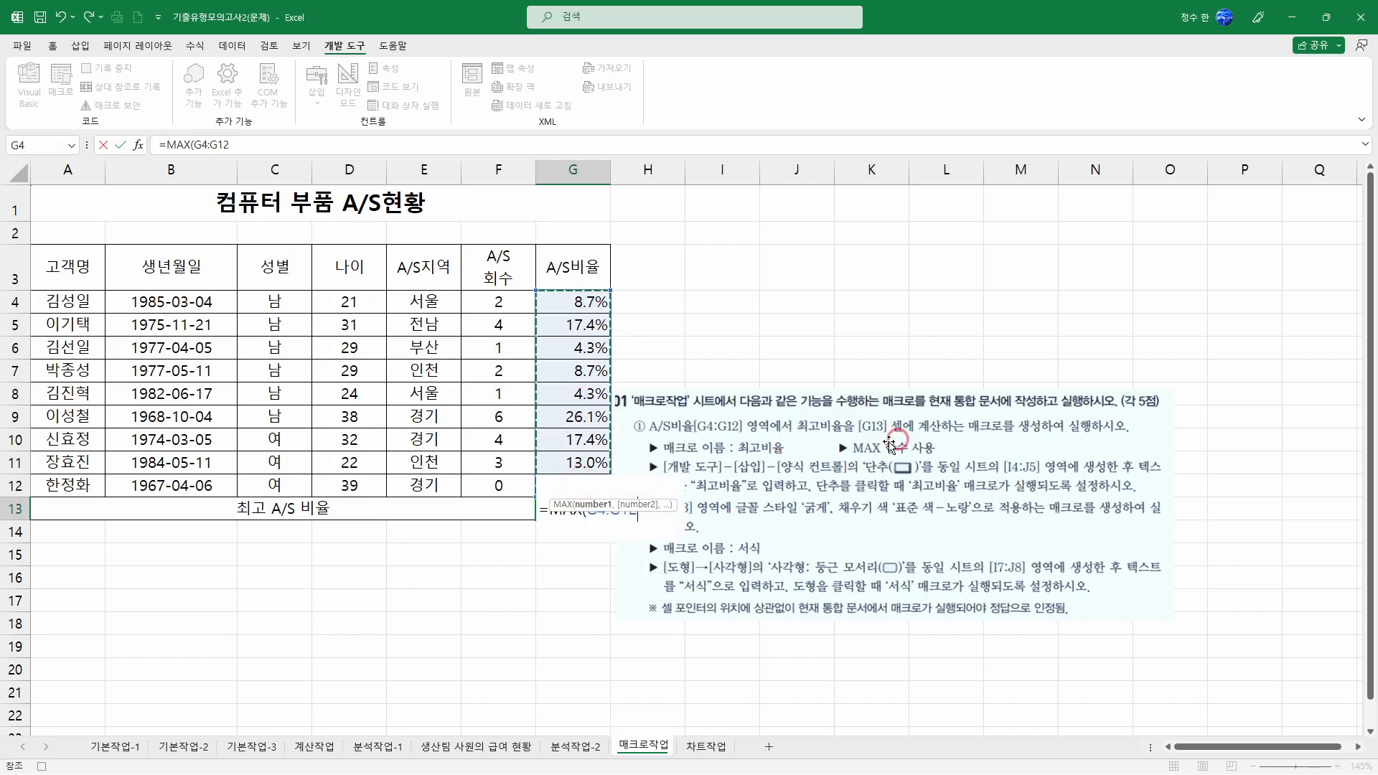
pyautogui.press('Return')
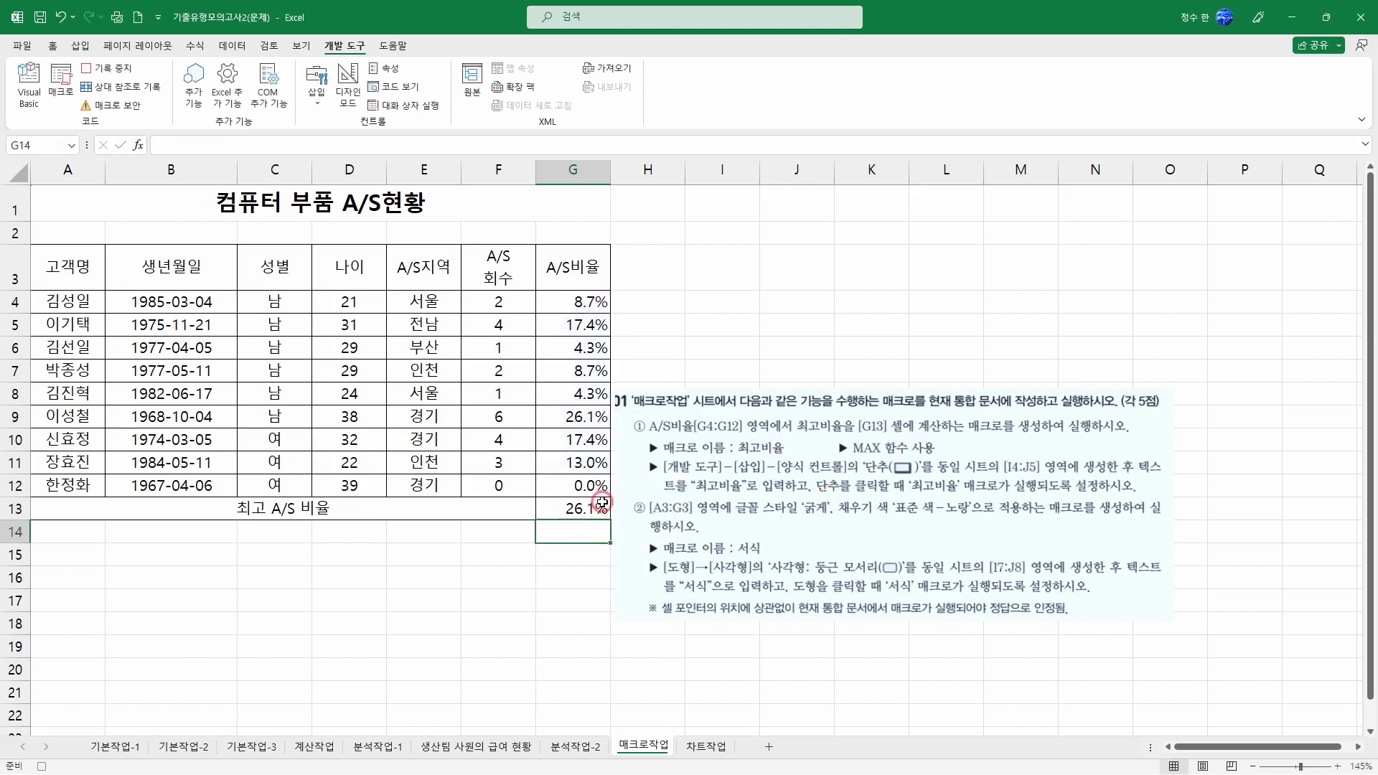
pyautogui.click(407, 200)
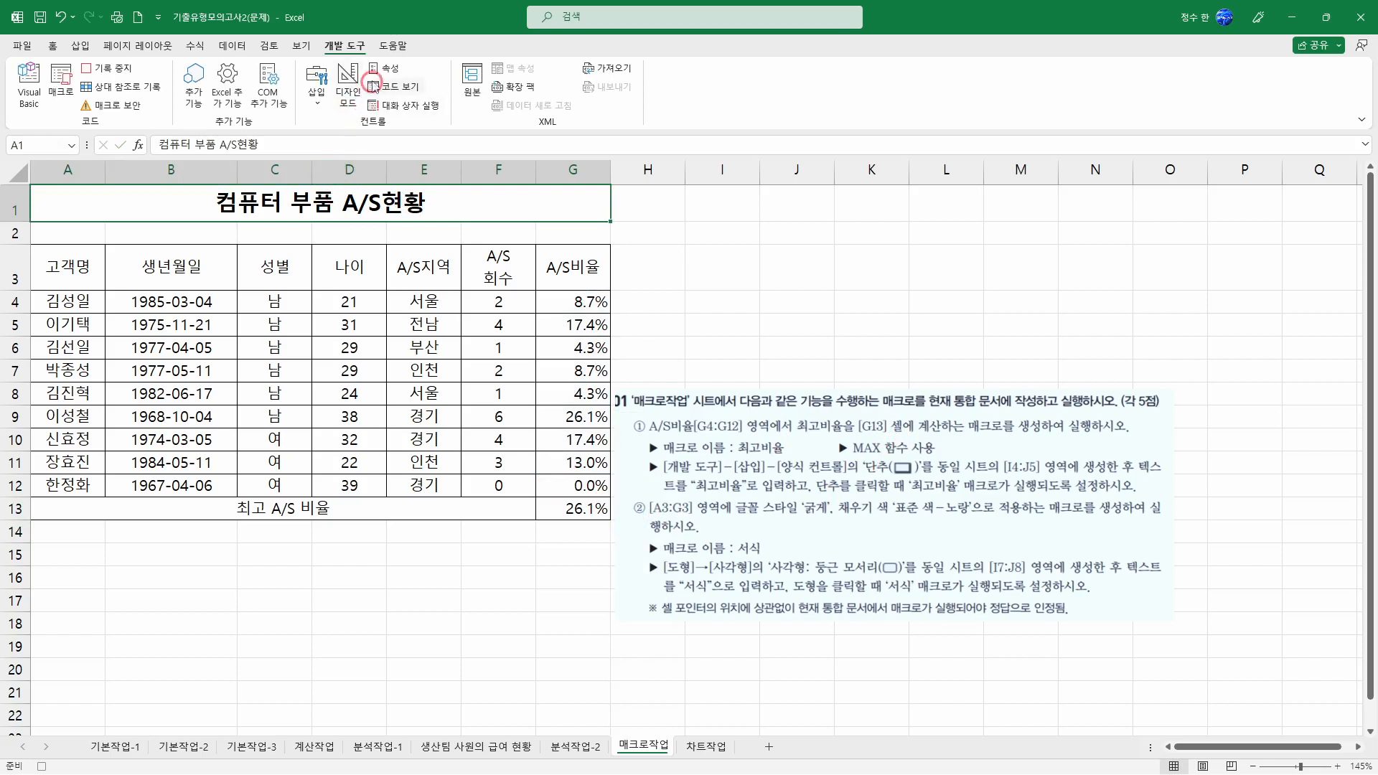
pyautogui.click(108, 70)
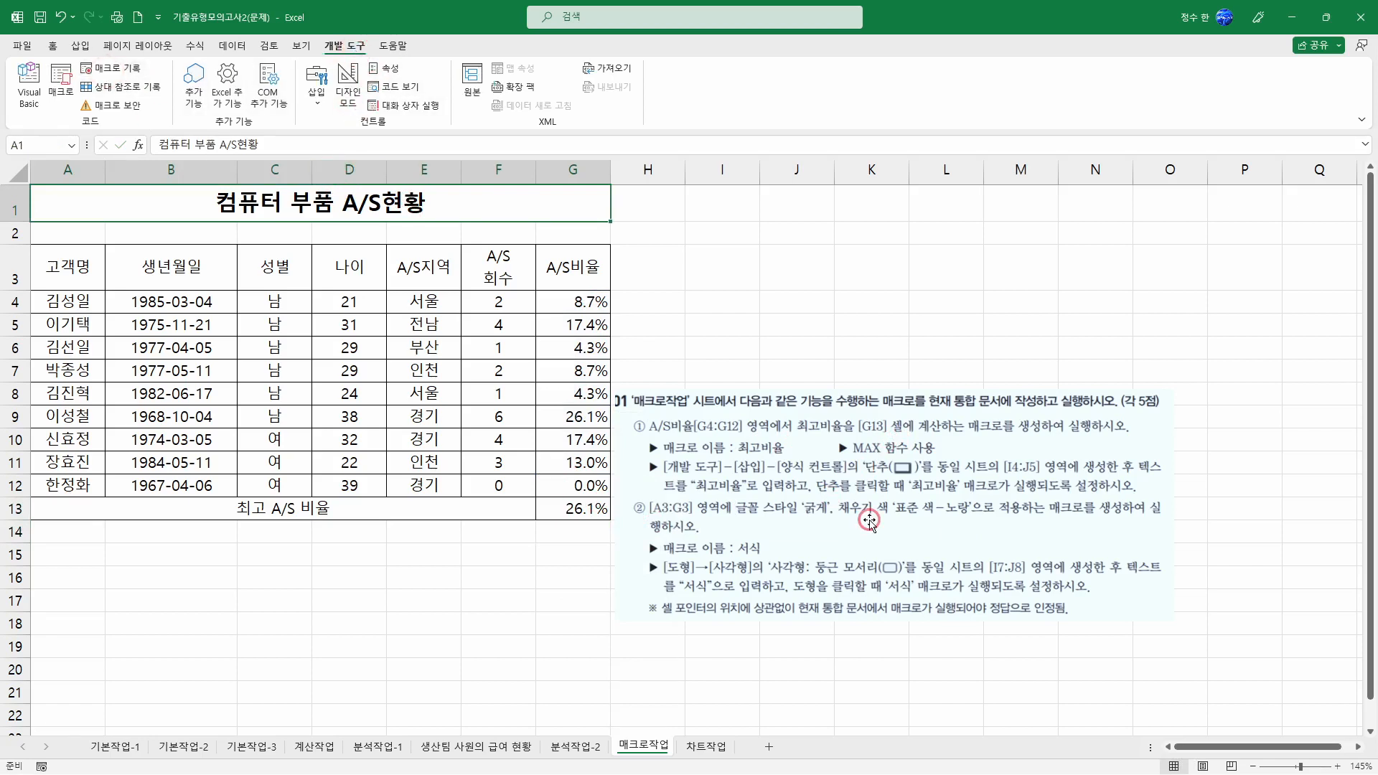
# Insert a form control button over I4:J5 and assign the 최고비율 macro to it.
pyautogui.click(728, 303)
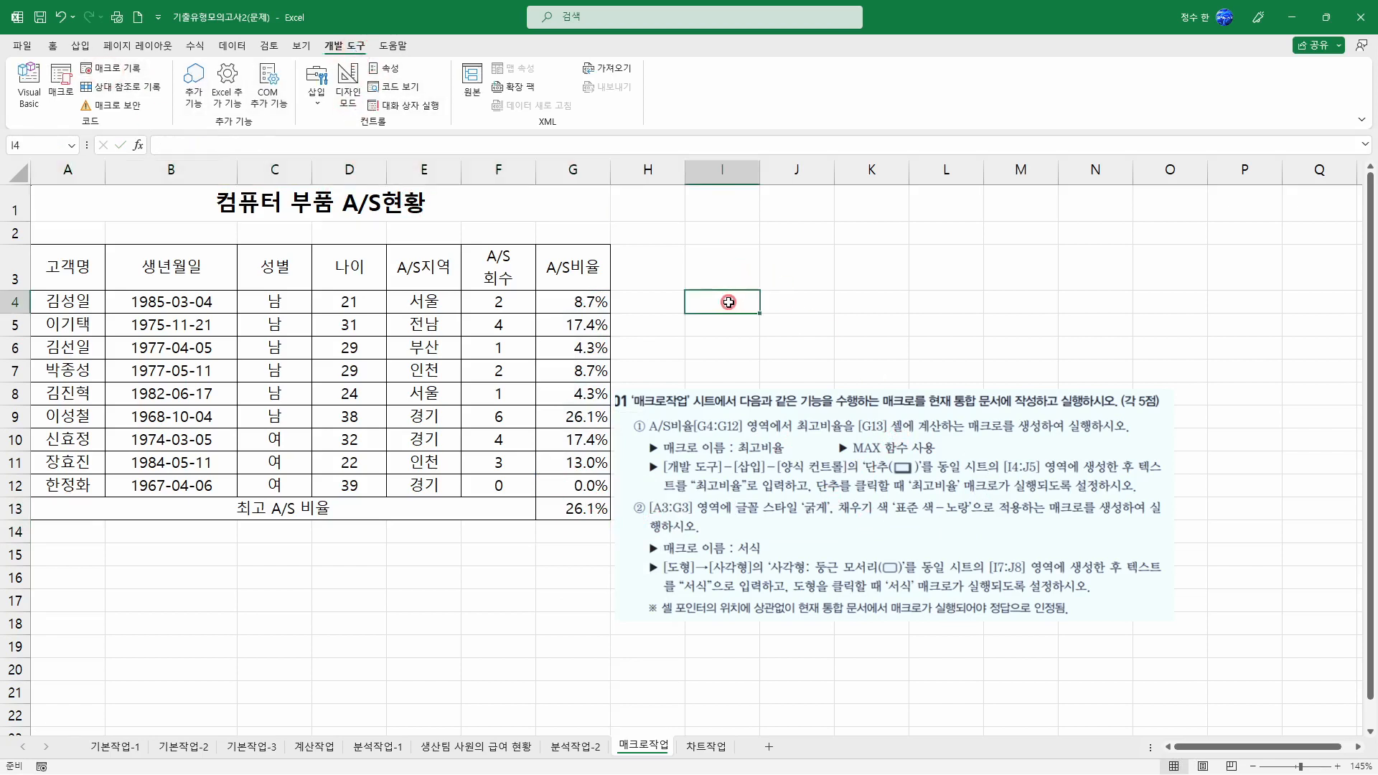
pyautogui.moveTo(729, 302); pyautogui.dragTo(788, 326)
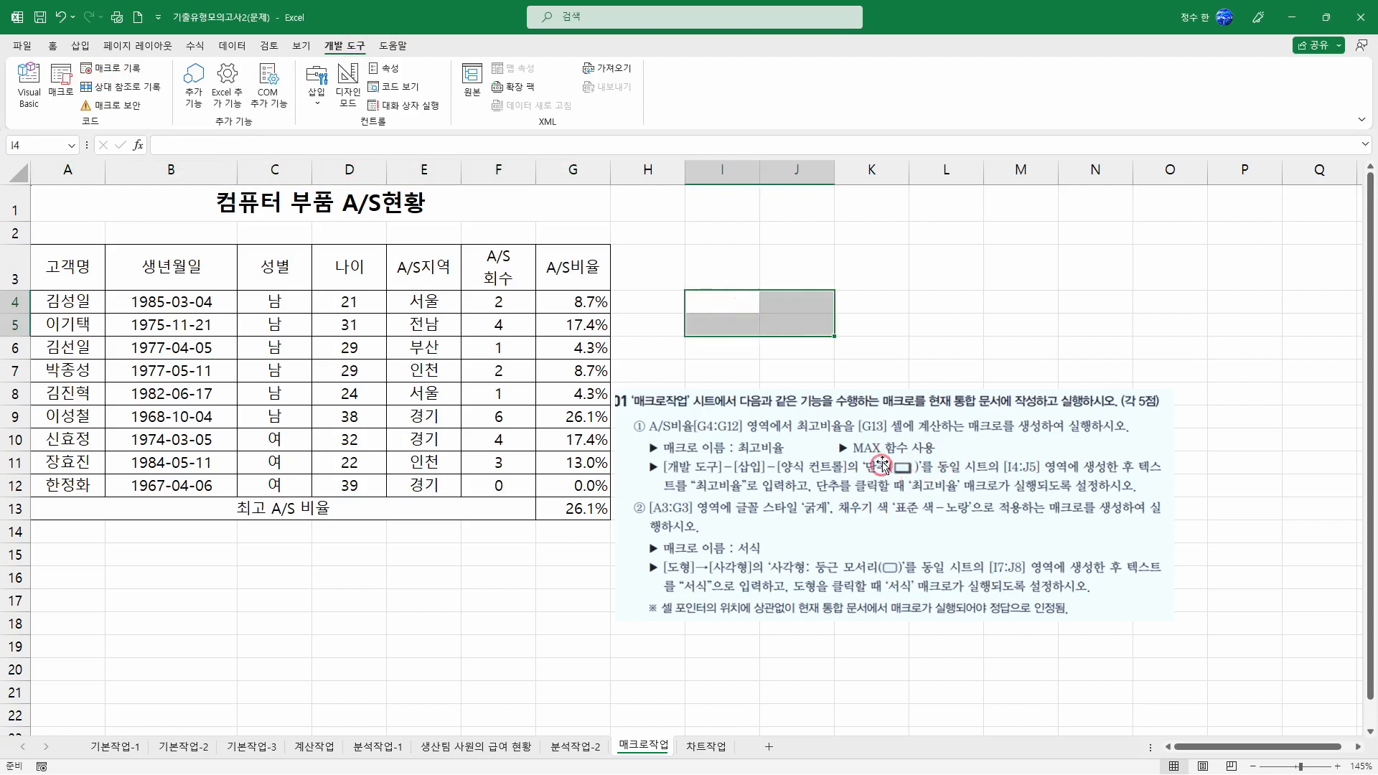
pyautogui.click(317, 106)
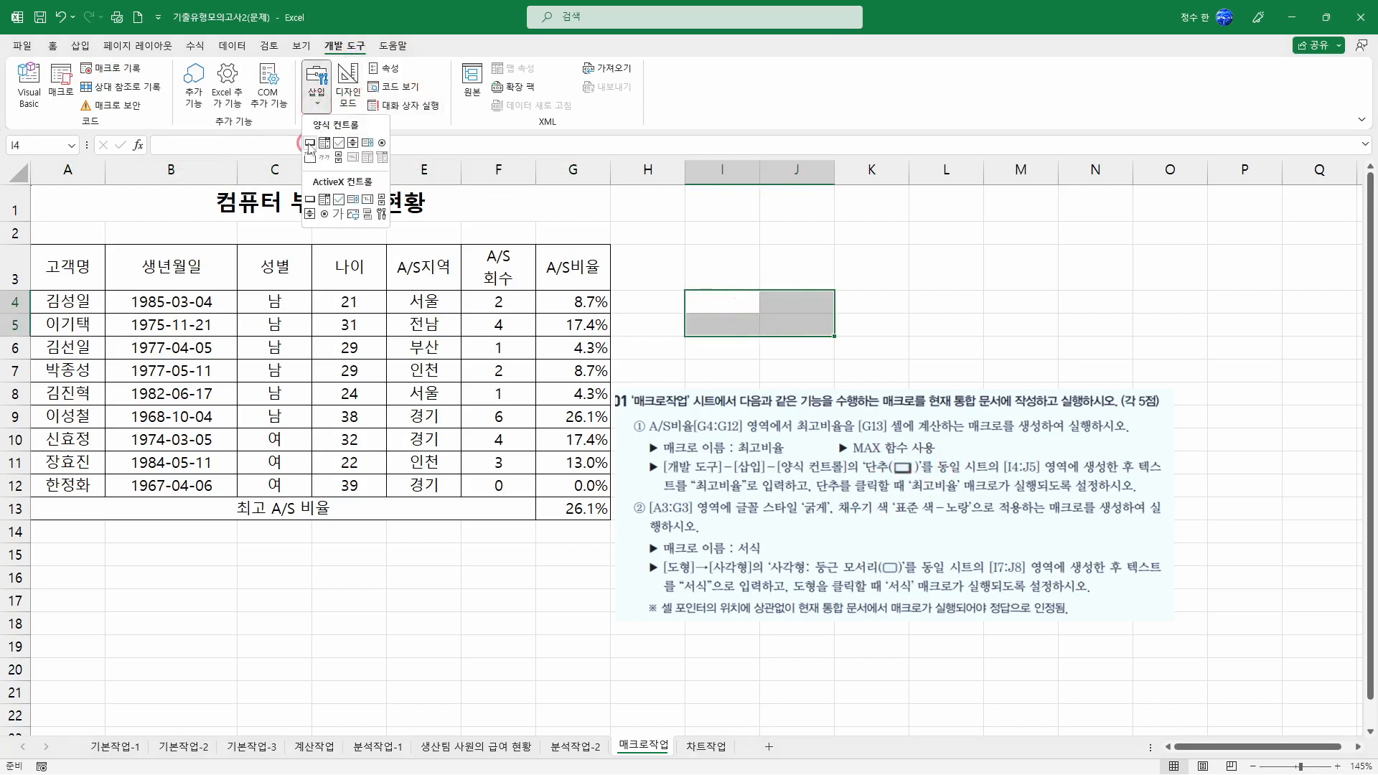
pyautogui.click(311, 143)
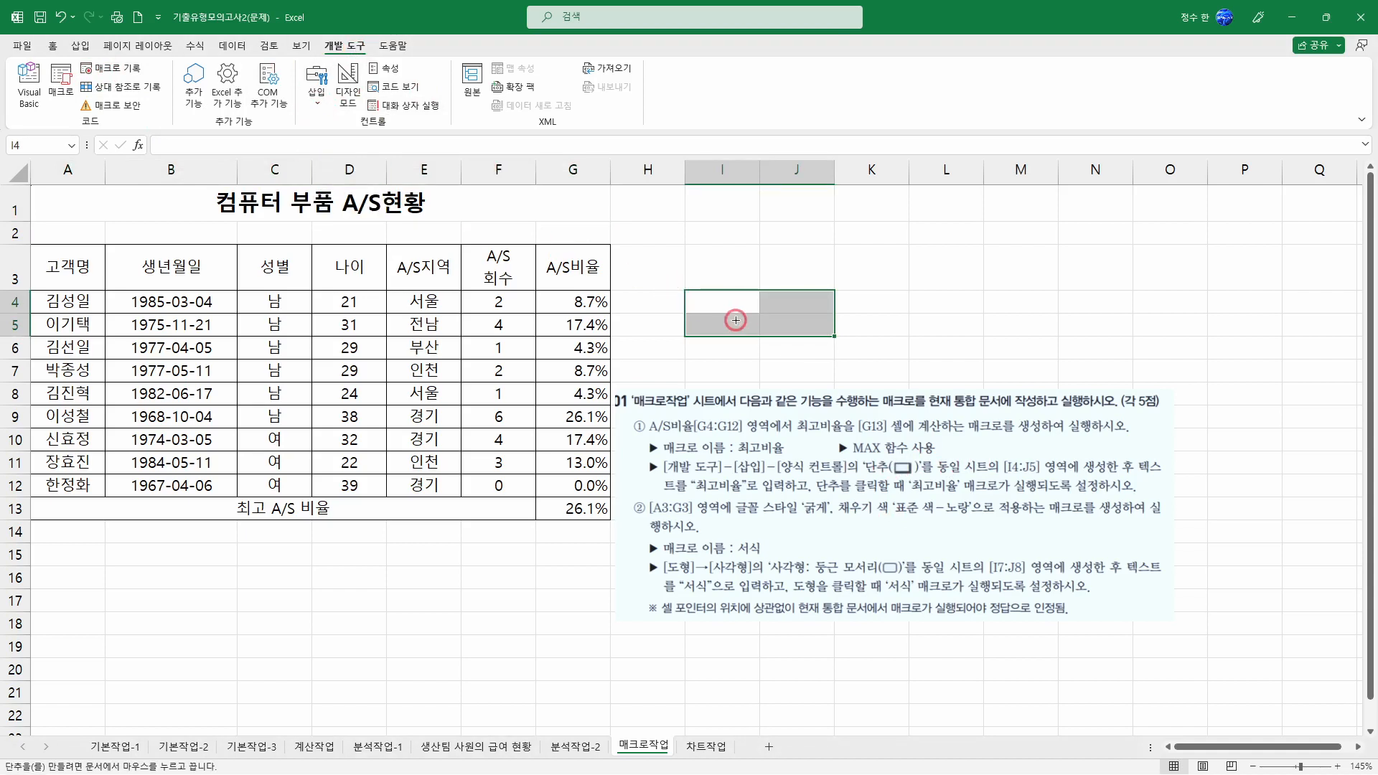
pyautogui.moveTo(682, 302); pyautogui.dragTo(814, 343)
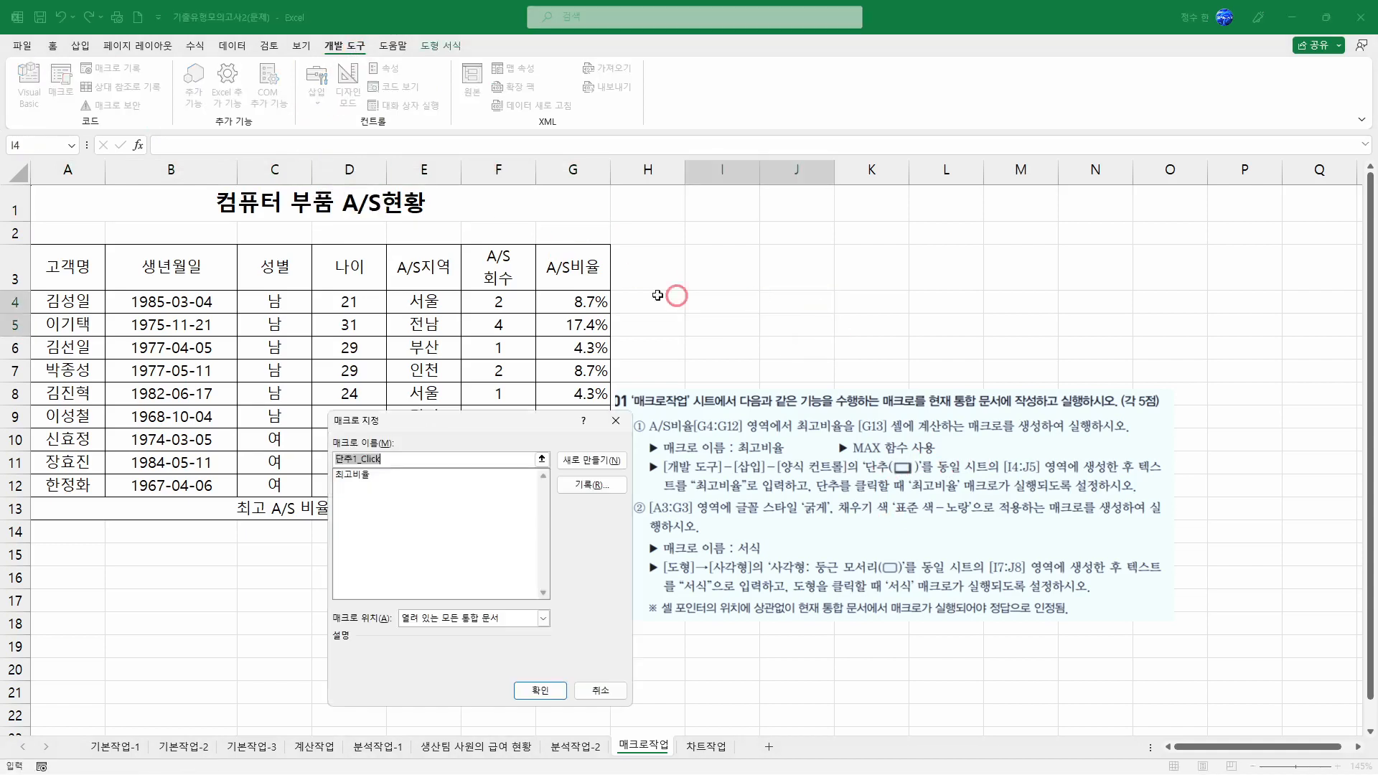
pyautogui.click(369, 479)
pyautogui.click(540, 690)
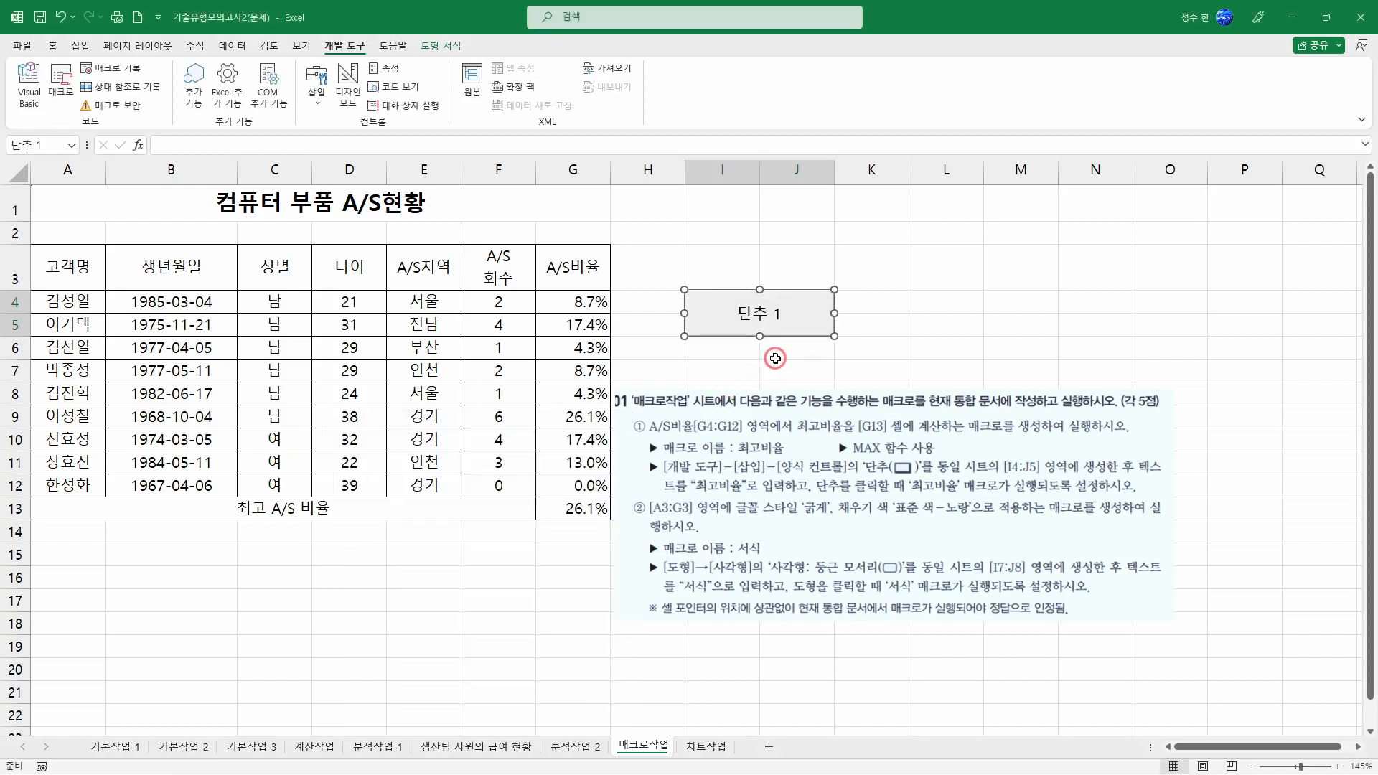
# Label the form control button 최고비율.
pyautogui.write('CHLRH')
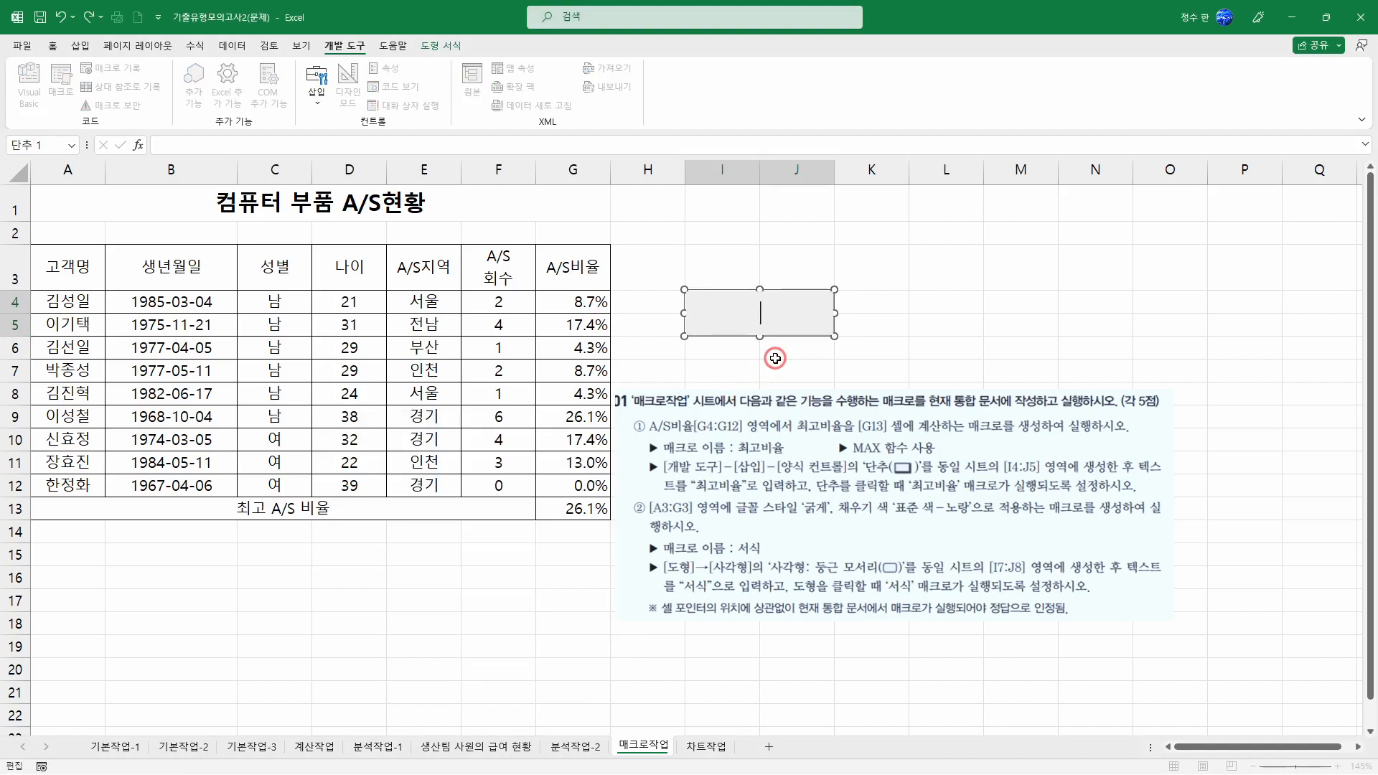
pyautogui.write('비율')
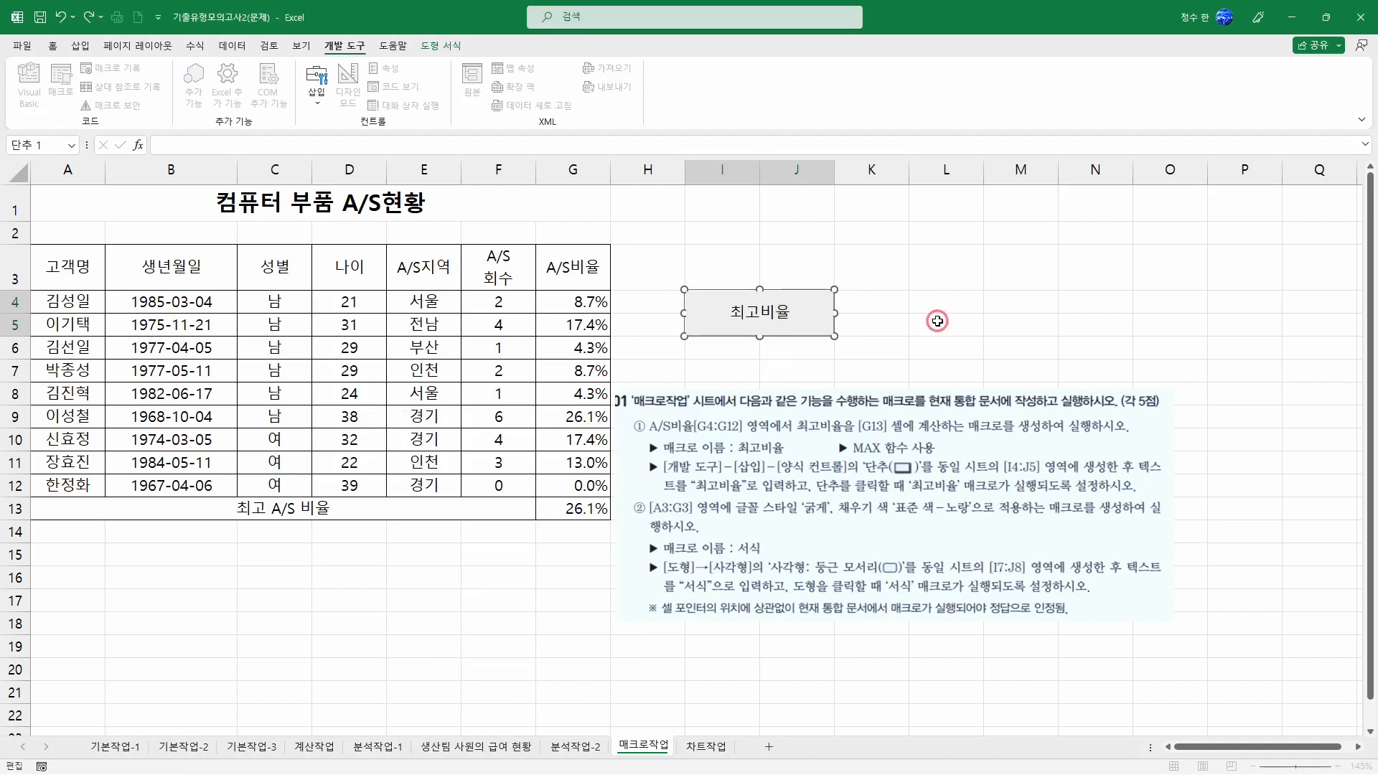
pyautogui.click(939, 321)
# Clear the highest A/S비율 in G13 and run the 최고비율 macro from its button.
pyautogui.click(581, 511)
pyautogui.press('Delete')
pyautogui.click(805, 313)
pyautogui.click(757, 330)
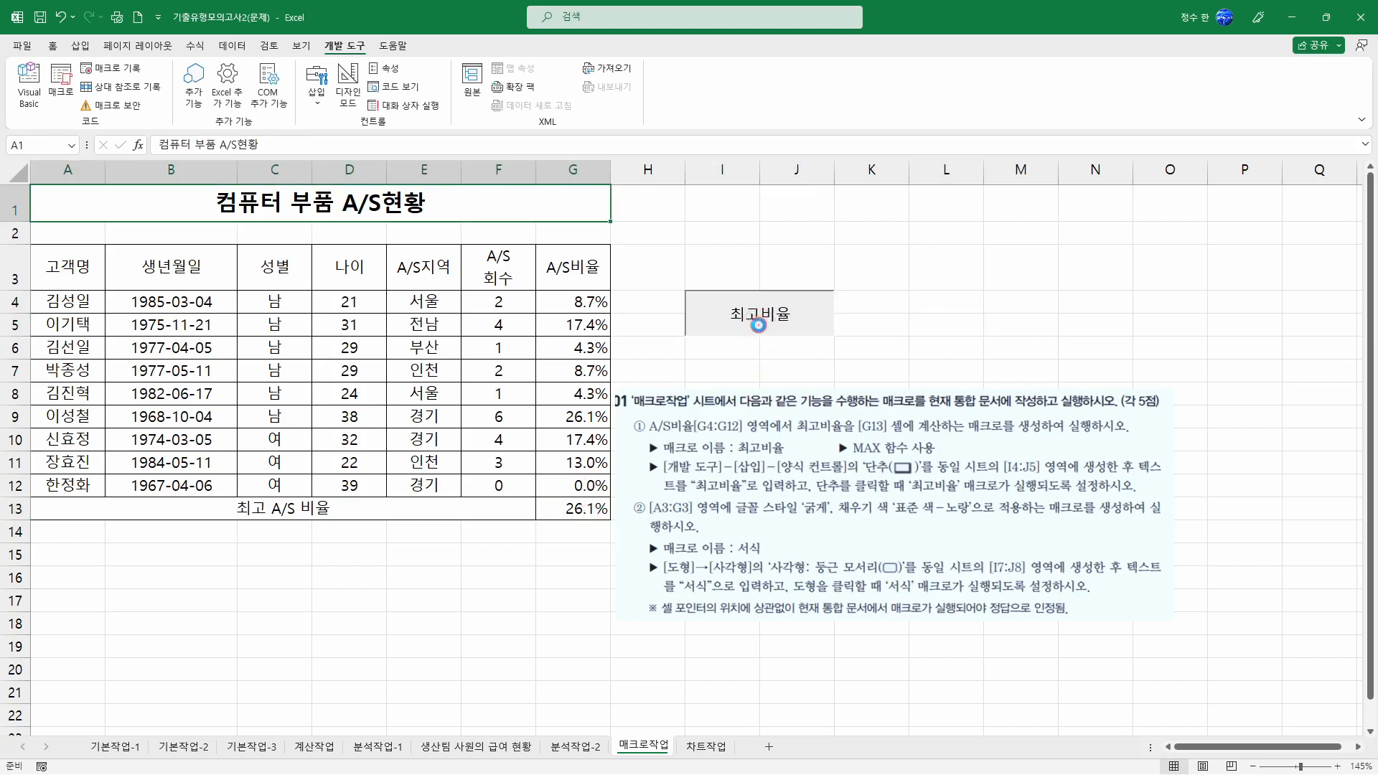
pyautogui.click(584, 516)
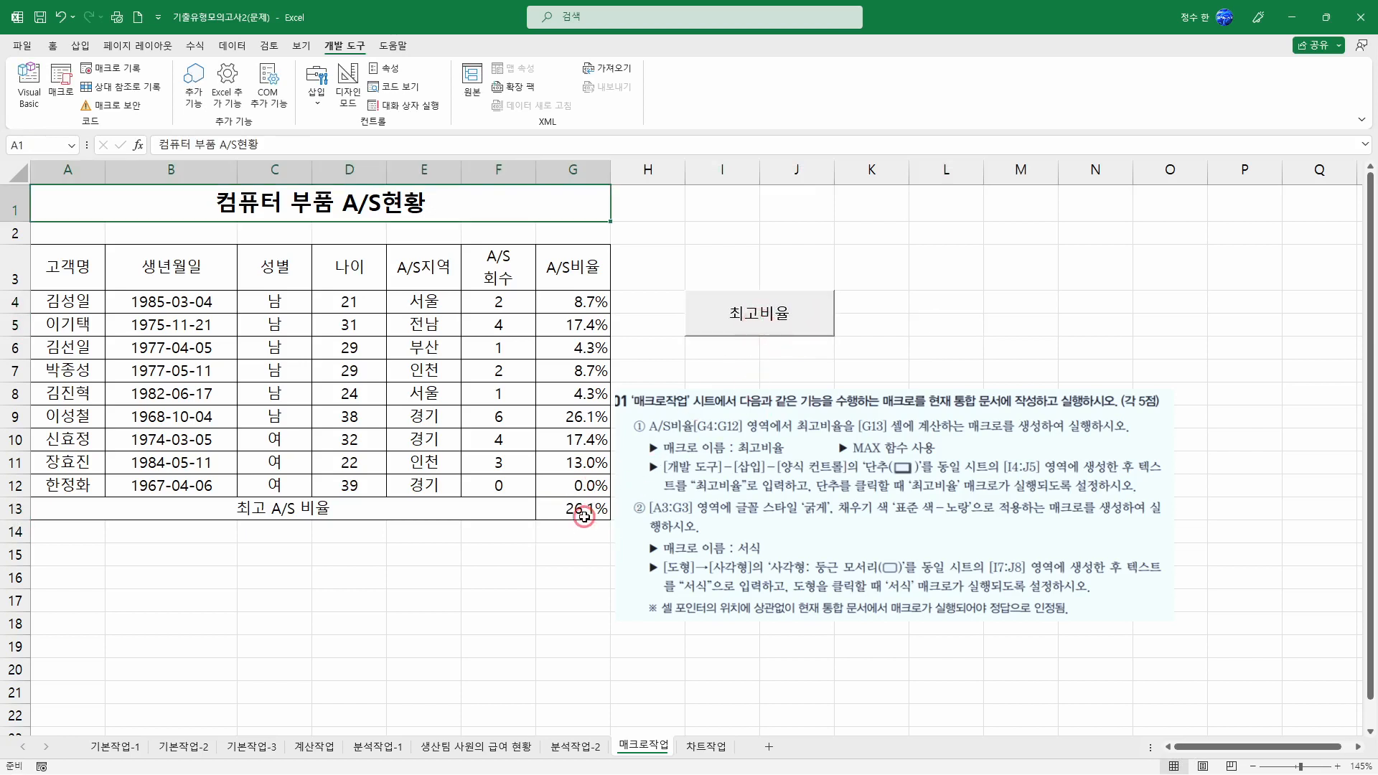
# Start recording a macro named 서식, stored in 현재 통합 문서, with a cell outside A3:G3 selected.
pyautogui.moveTo(55, 267); pyautogui.dragTo(559, 279)
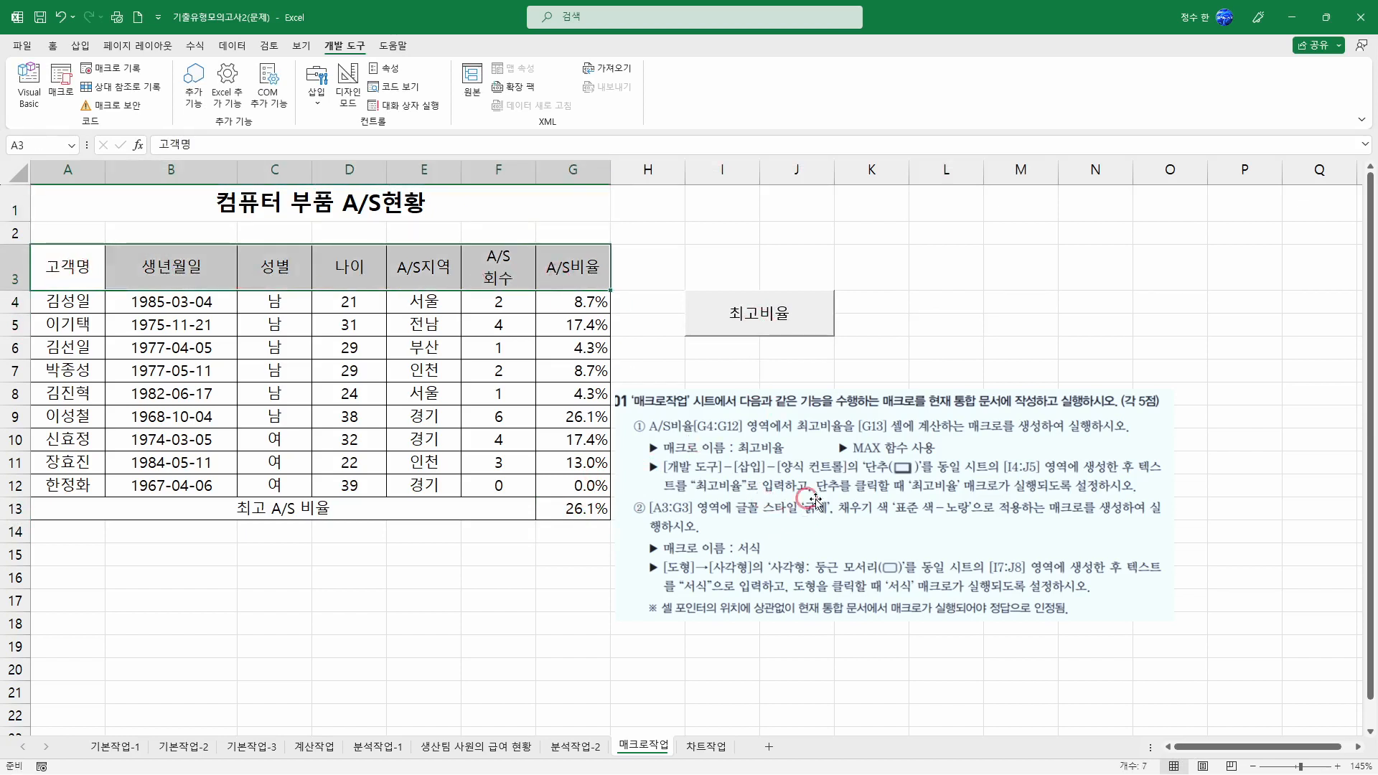
pyautogui.click(573, 215)
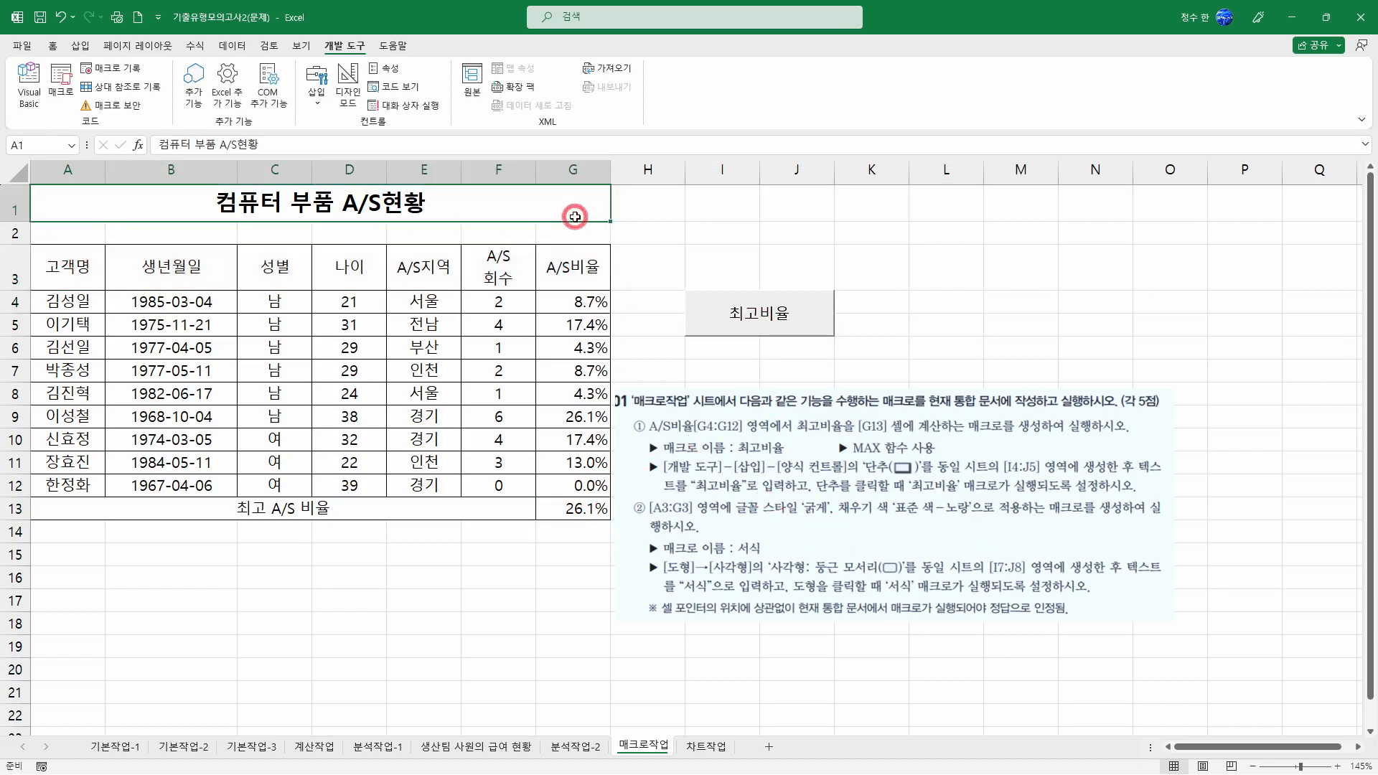
pyautogui.click(111, 67)
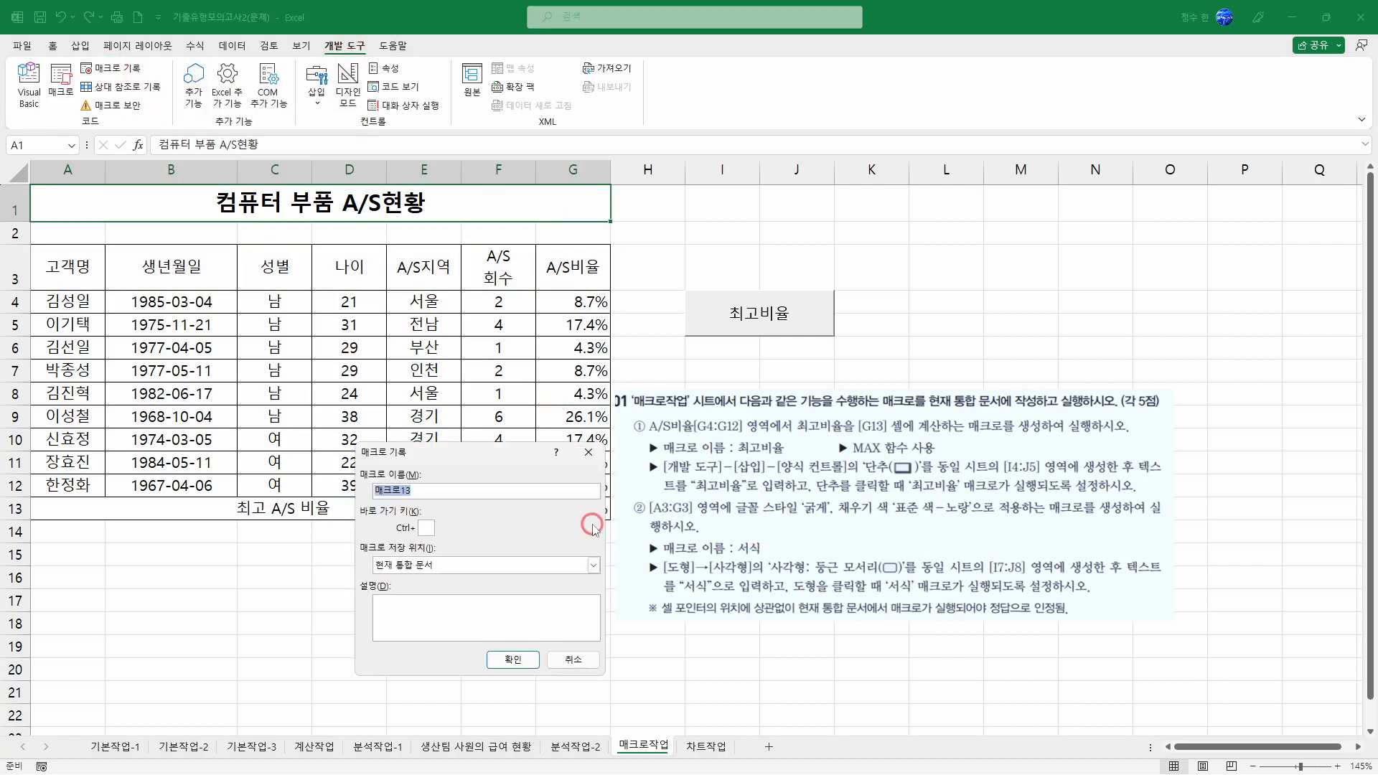
pyautogui.write('서식')
pyautogui.press('Return')
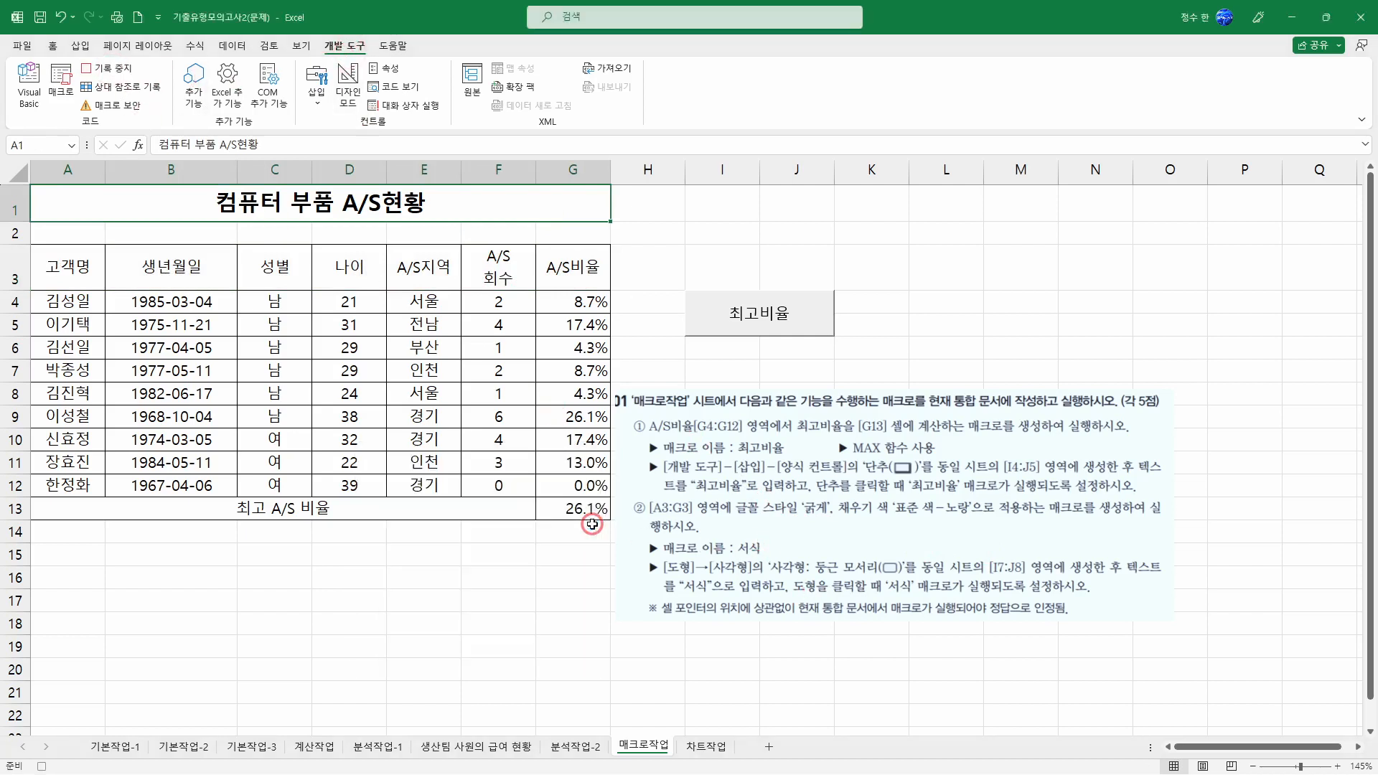
# Make the header cells A3:G3 bold with a standard yellow fill, and stop recording the macro.
pyautogui.click(79, 282)
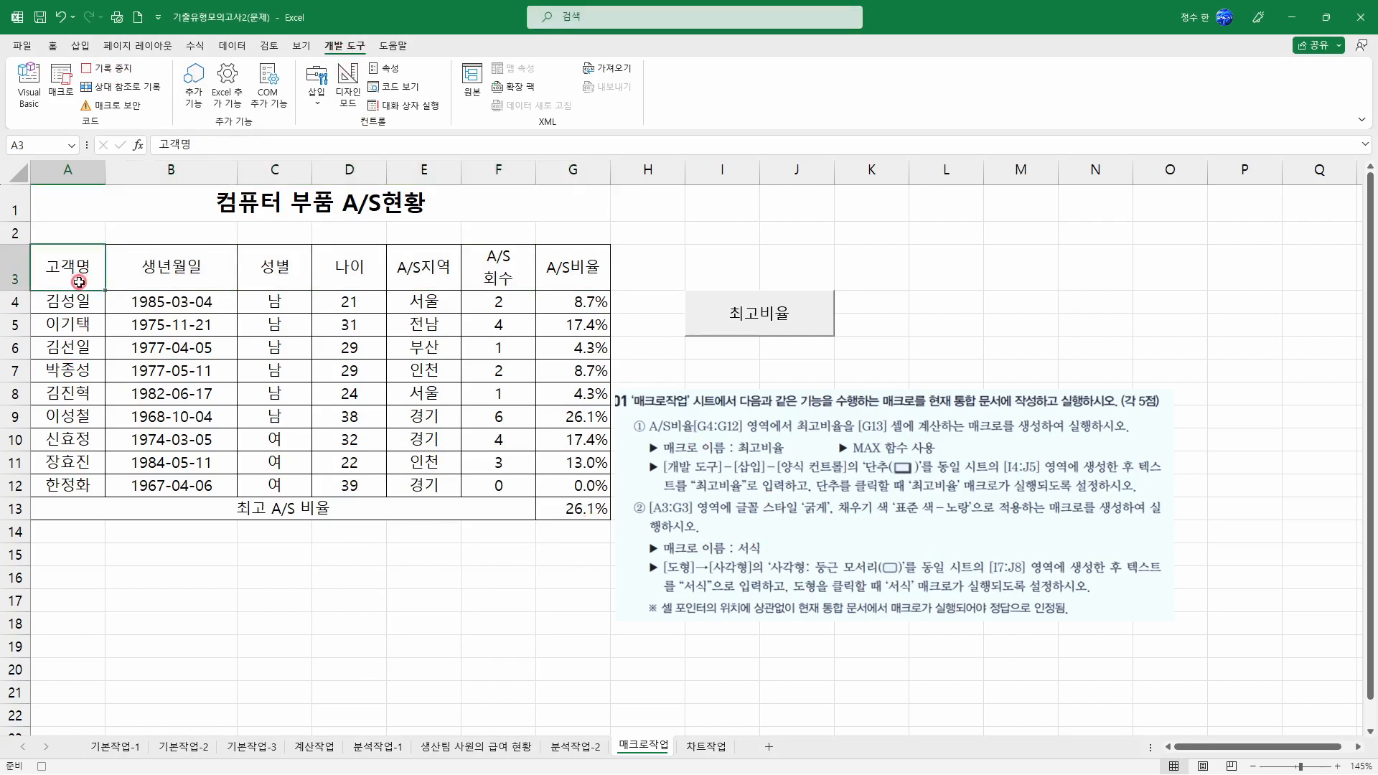
pyautogui.moveTo(79, 269); pyautogui.dragTo(573, 267)
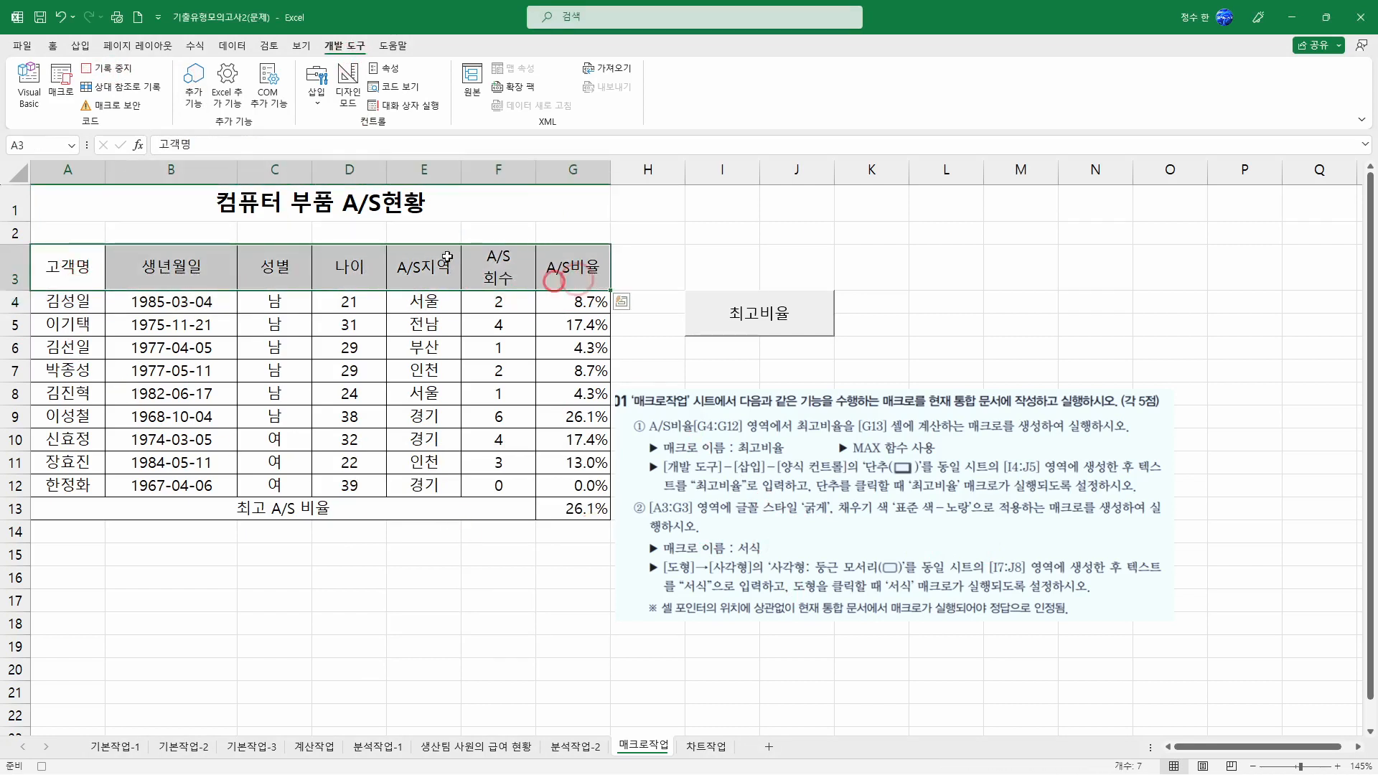
pyautogui.click(50, 49)
pyautogui.click(134, 97)
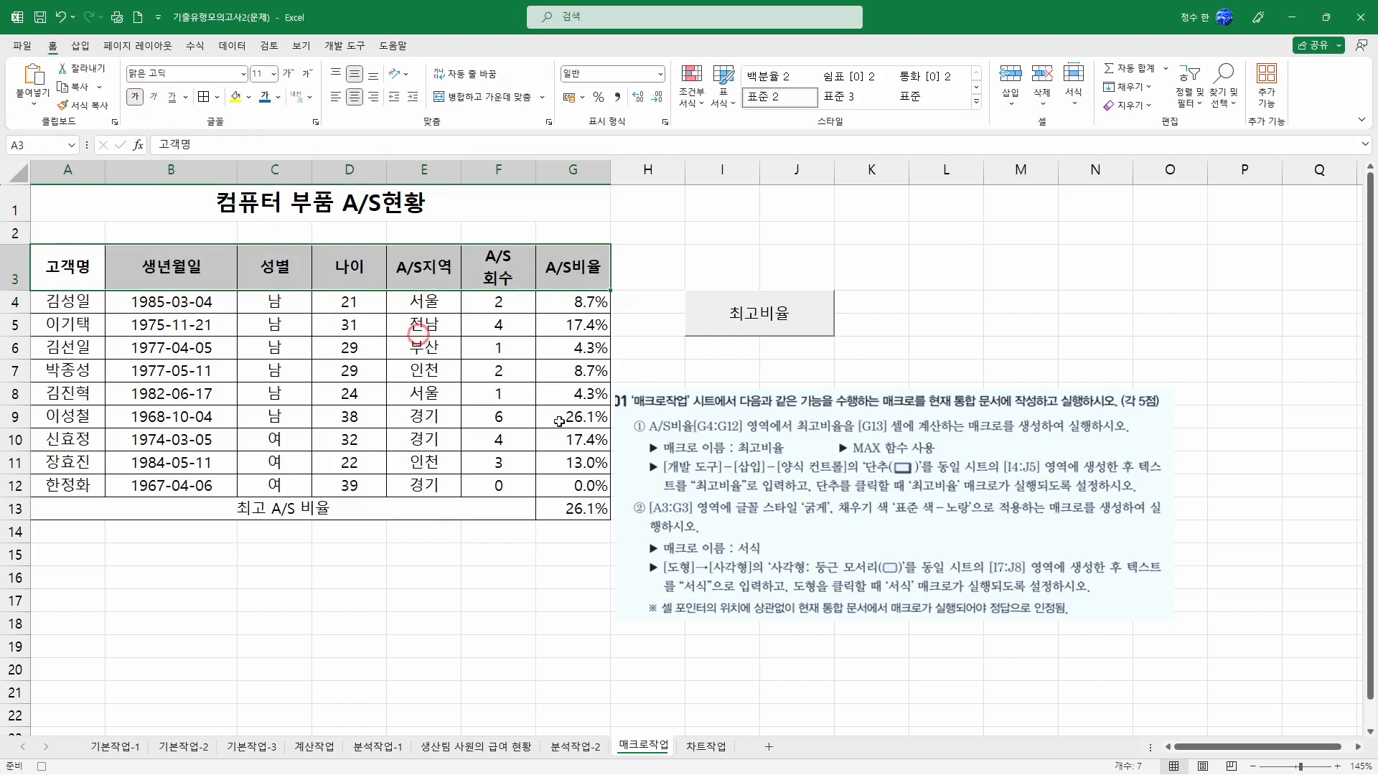
pyautogui.click(249, 98)
pyautogui.click(270, 231)
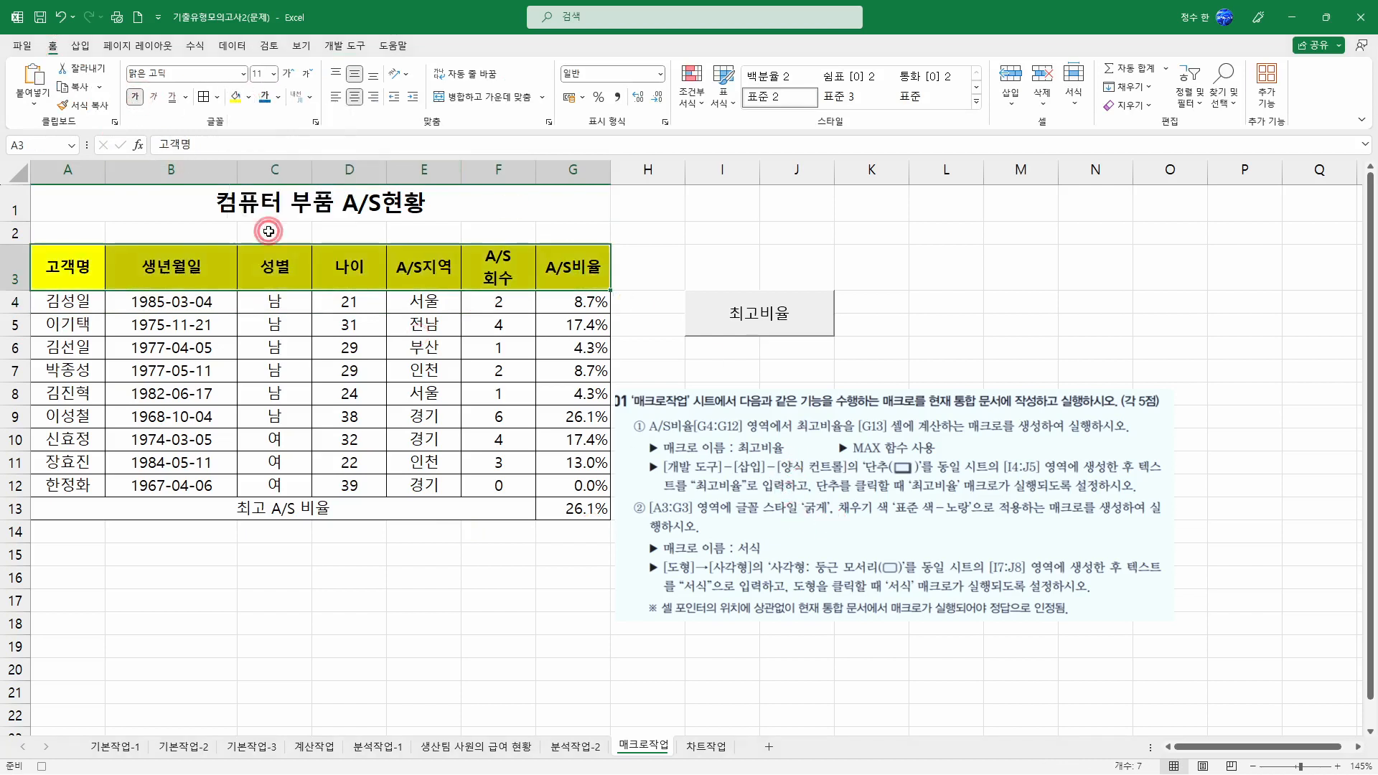
pyautogui.click(425, 200)
pyautogui.click(361, 48)
pyautogui.click(108, 71)
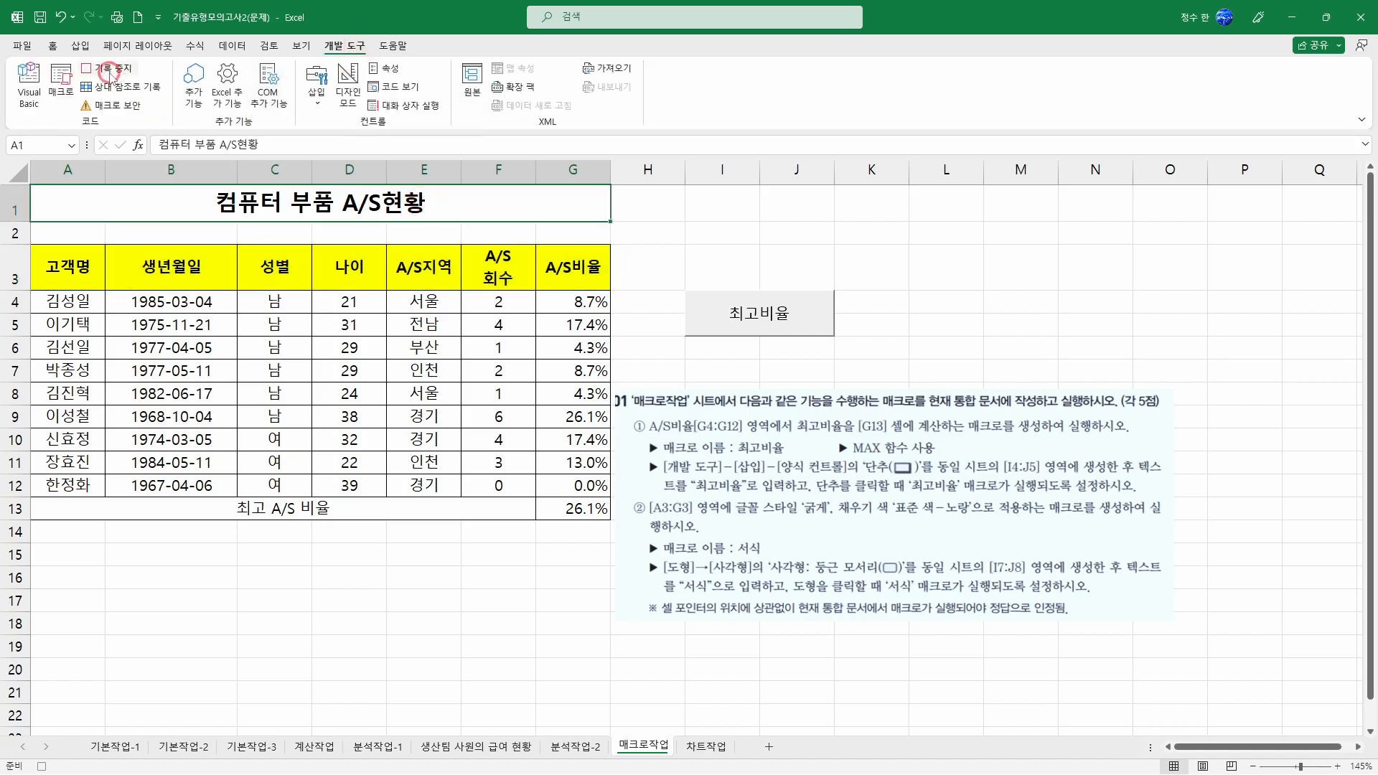
pyautogui.click(108, 71)
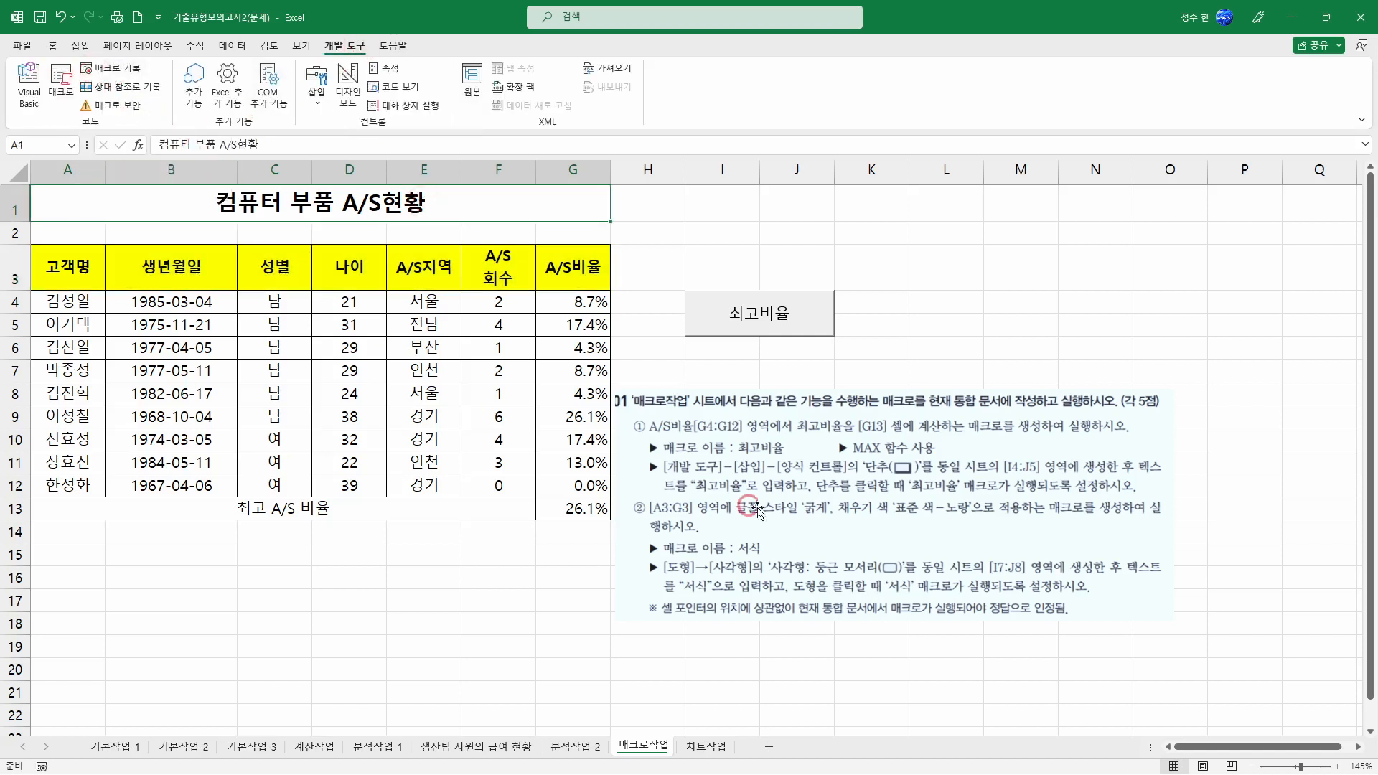
# Move the instruction picture down, and draw a rounded rectangle labelled 서식 over I7:J8.
pyautogui.moveTo(727, 479); pyautogui.dragTo(727, 536)
pyautogui.click(719, 386)
pyautogui.moveTo(719, 373); pyautogui.dragTo(772, 399)
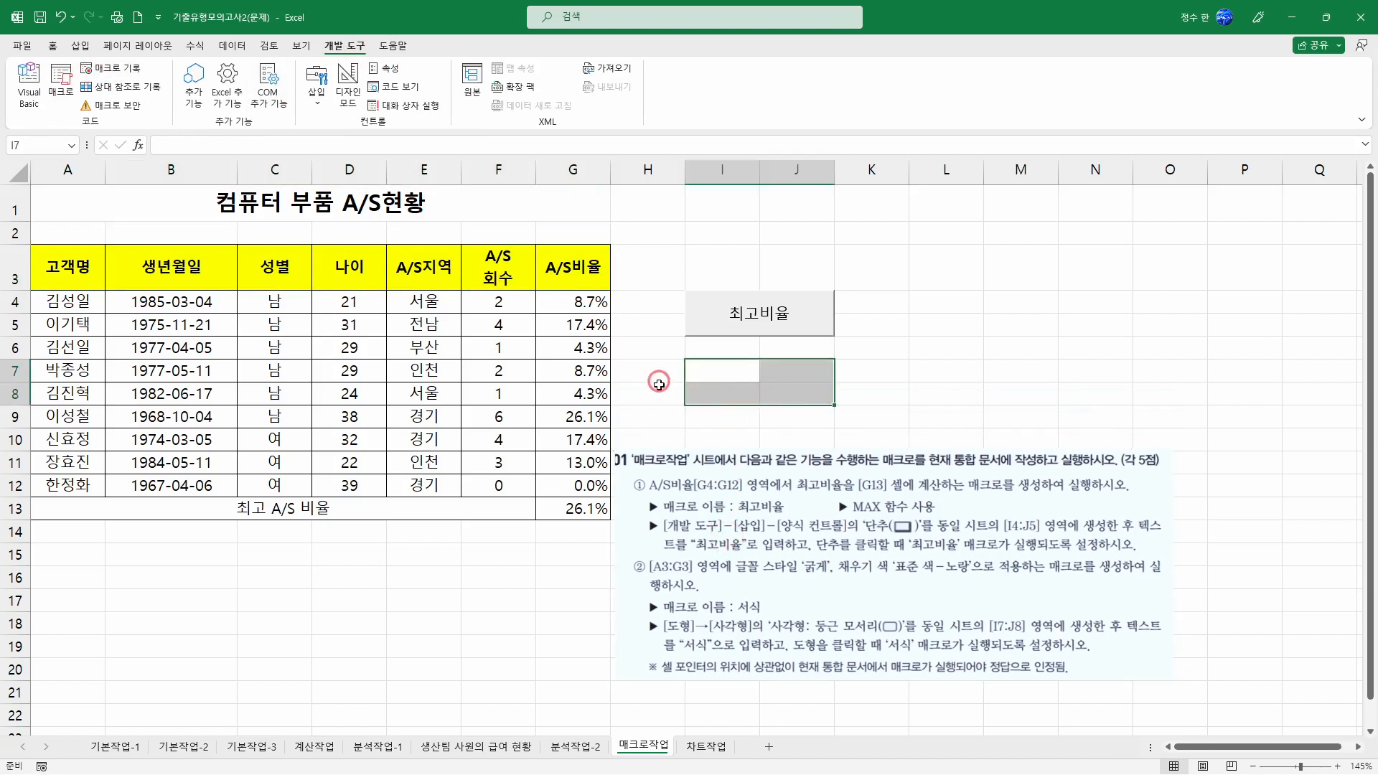
pyautogui.click(85, 48)
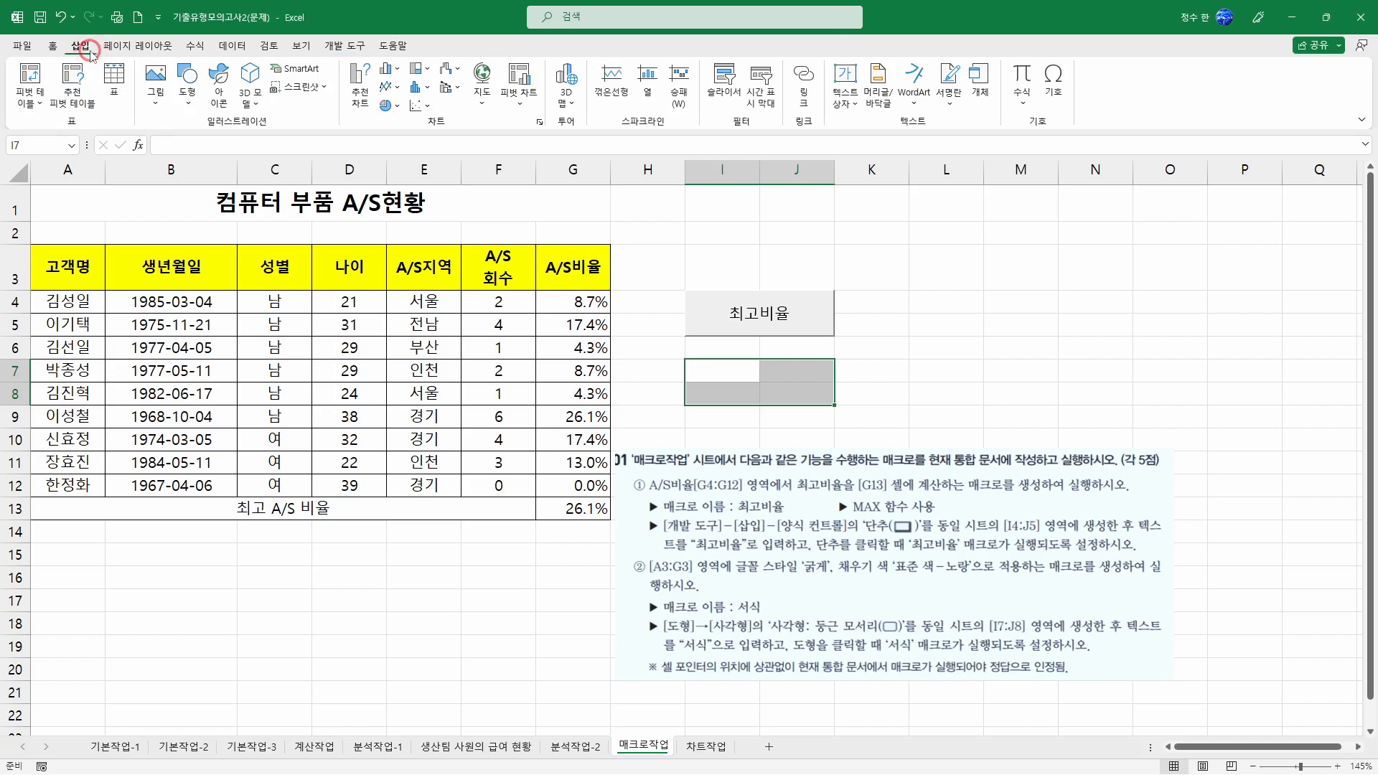
pyautogui.click(187, 83)
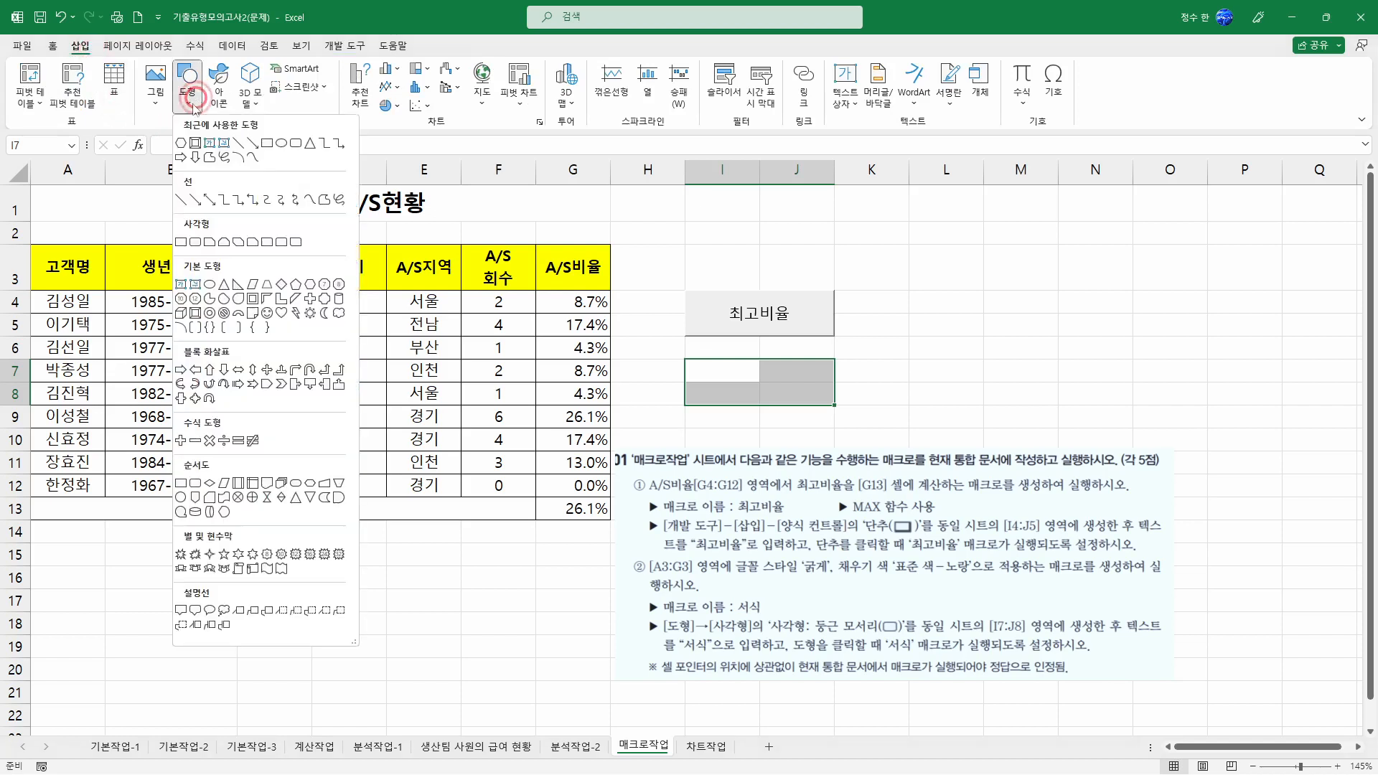
pyautogui.click(195, 243)
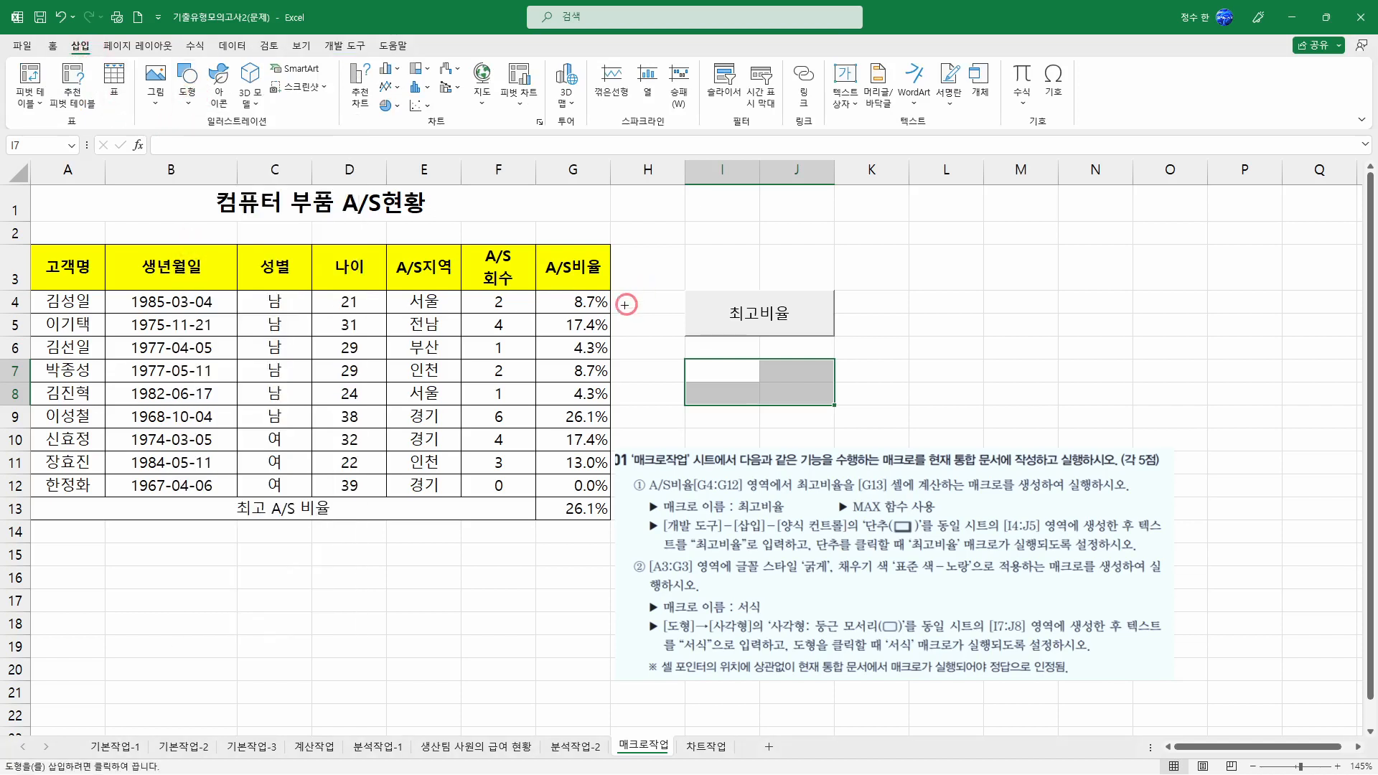
pyautogui.moveTo(685, 359); pyautogui.dragTo(823, 406)
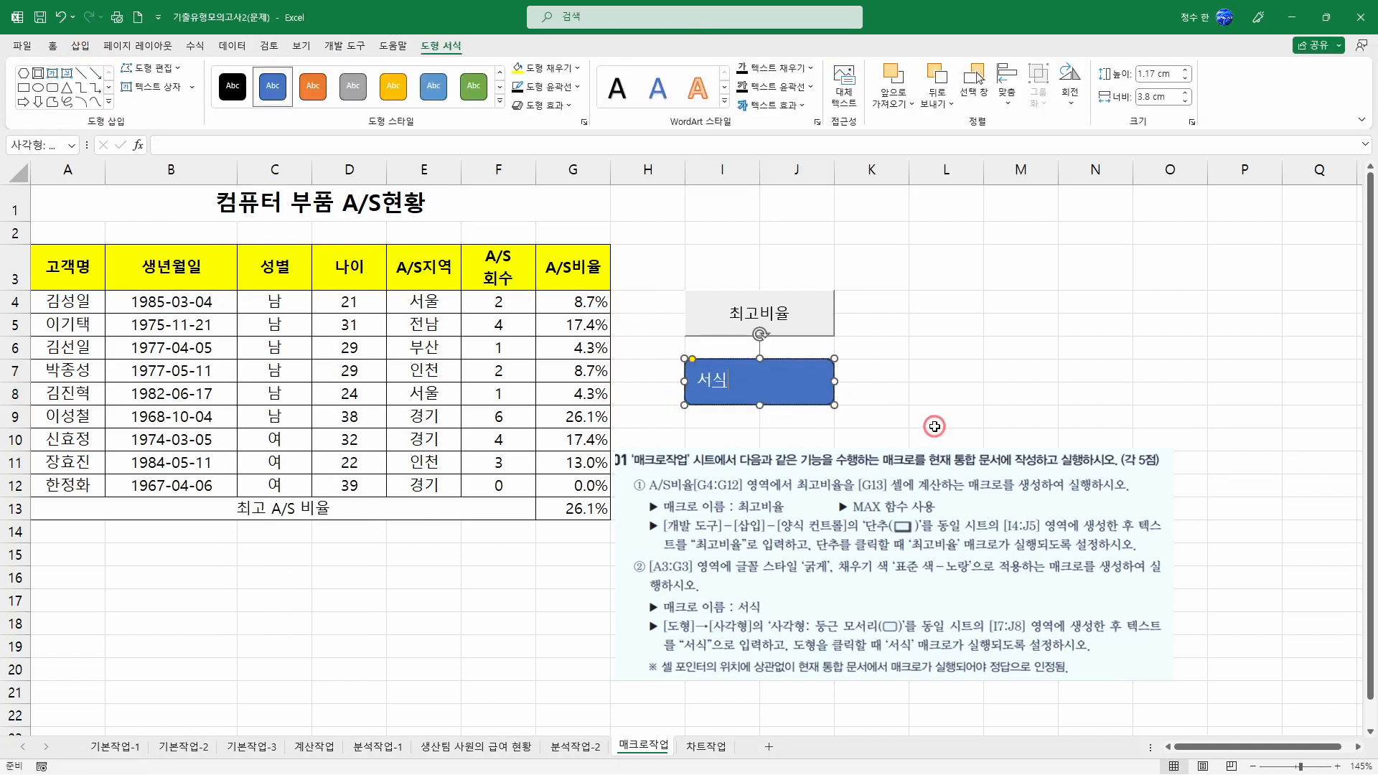
# Assign the 서식 macro to the rounded rectangle and run it from the shape.
pyautogui.rightClick(766, 381)
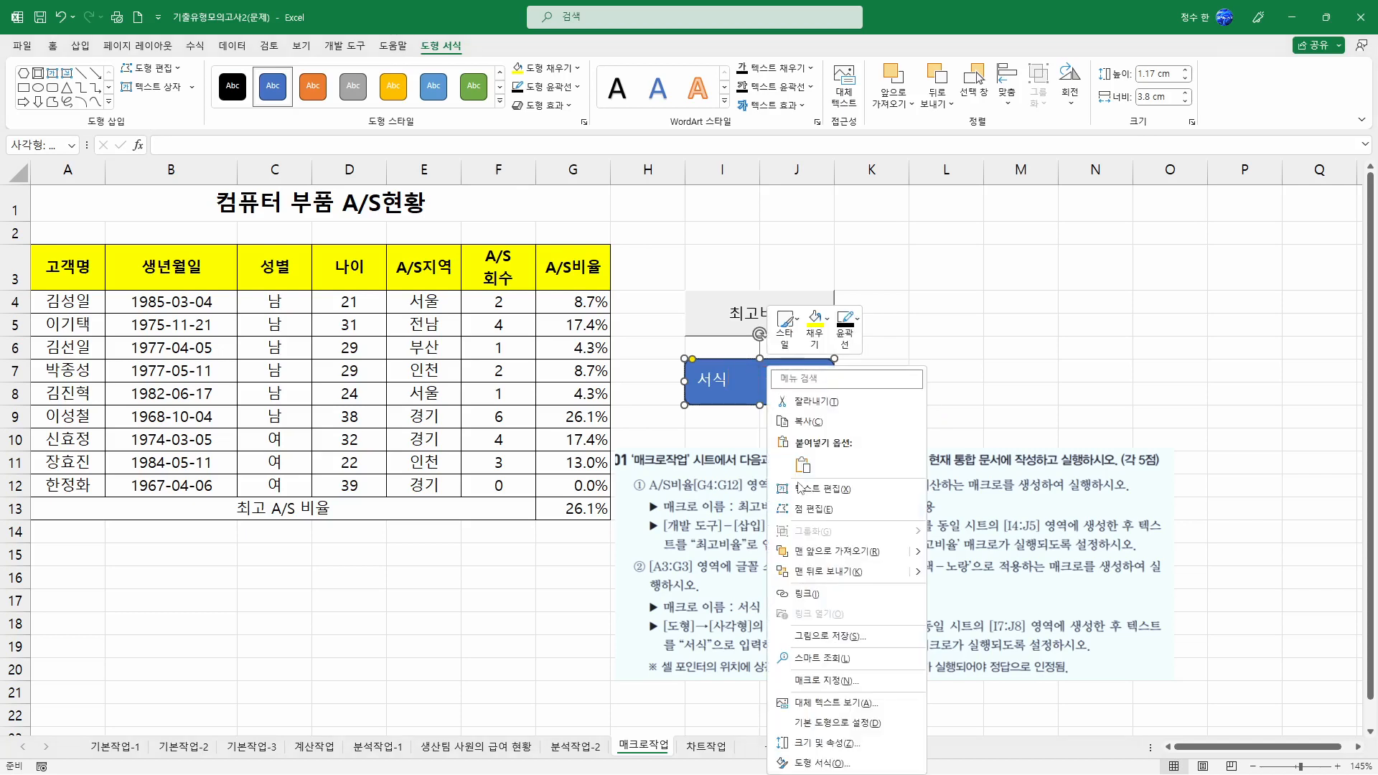
pyautogui.click(833, 680)
pyautogui.click(706, 537)
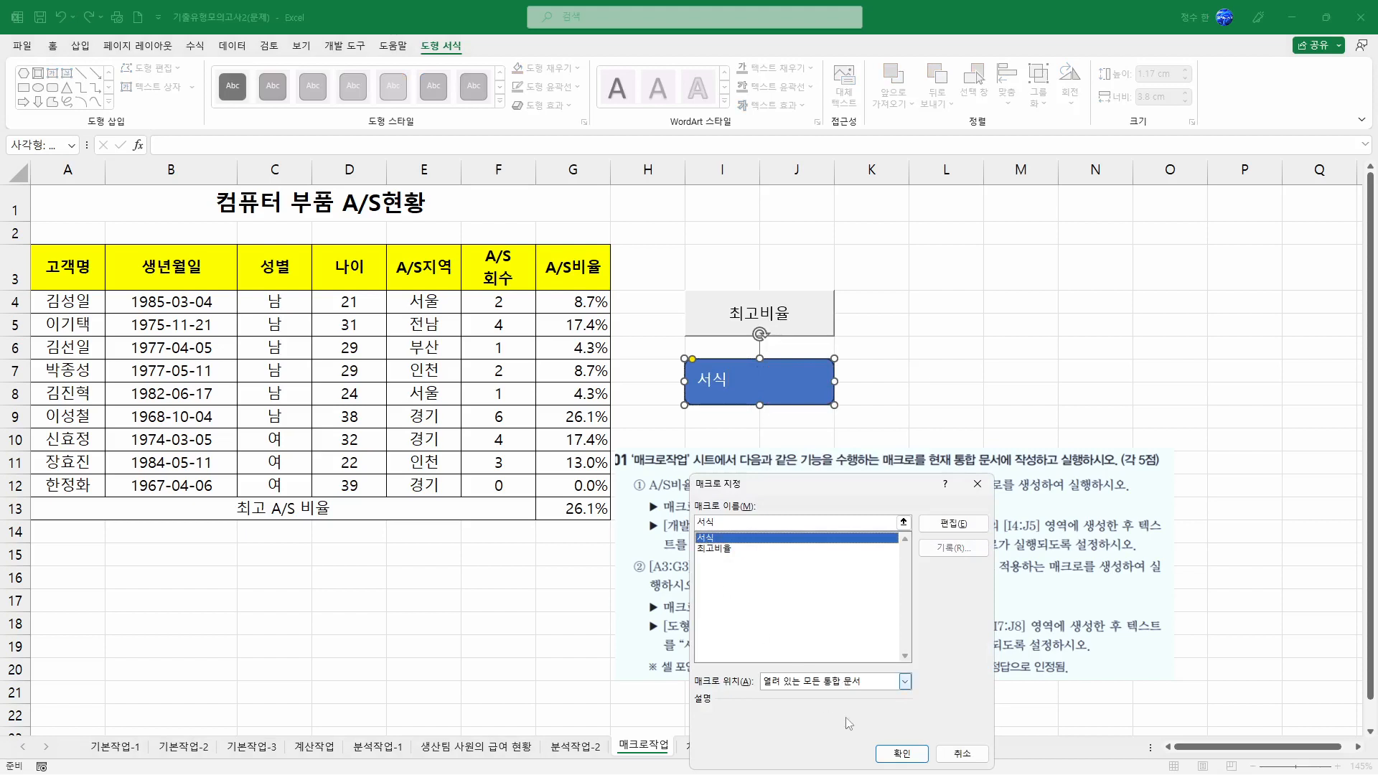
pyautogui.click(902, 753)
pyautogui.click(974, 367)
pyautogui.click(759, 370)
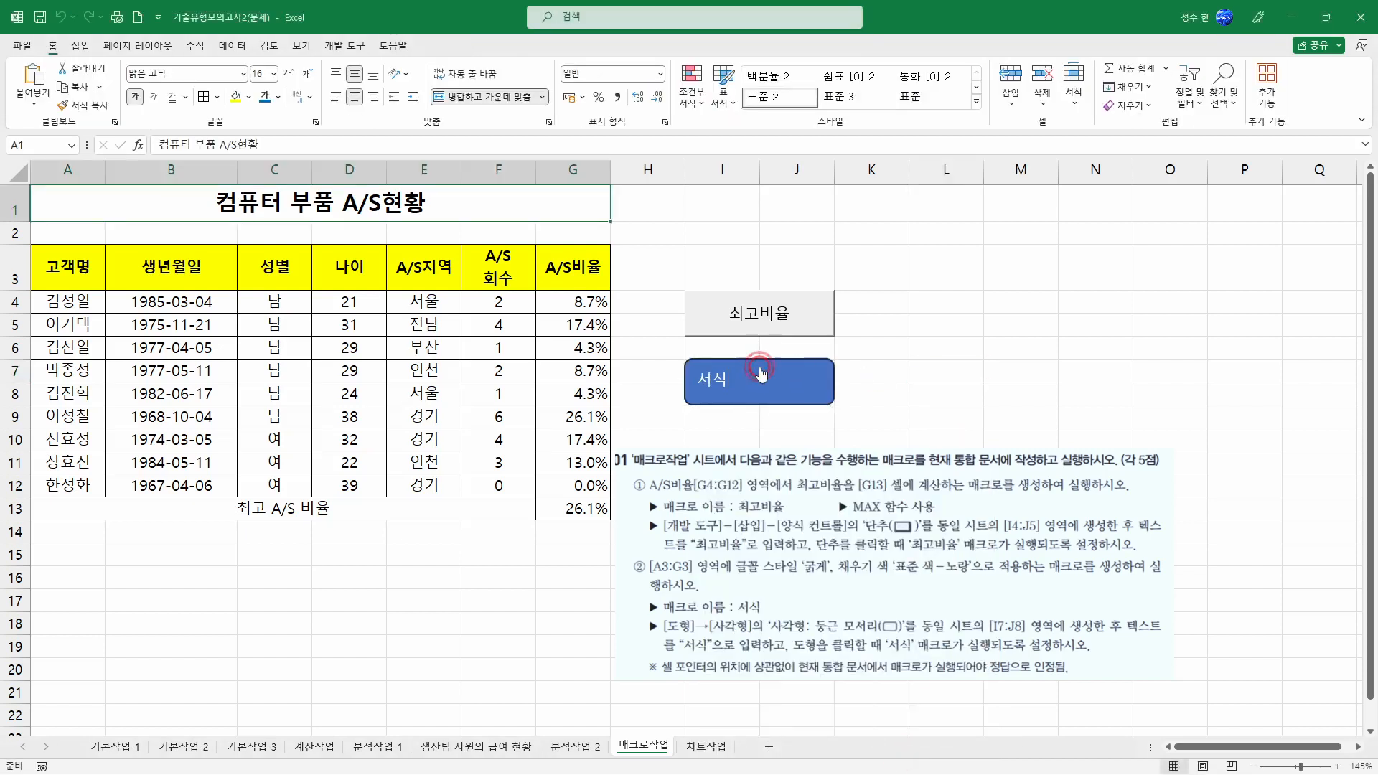
pyautogui.click(744, 386)
# Open the 차트작업 sheet and examine the chart instructions and which table rows have a 가입통신 other than 은하네트.
pyautogui.hotkey('ctrl', 'pagedown')
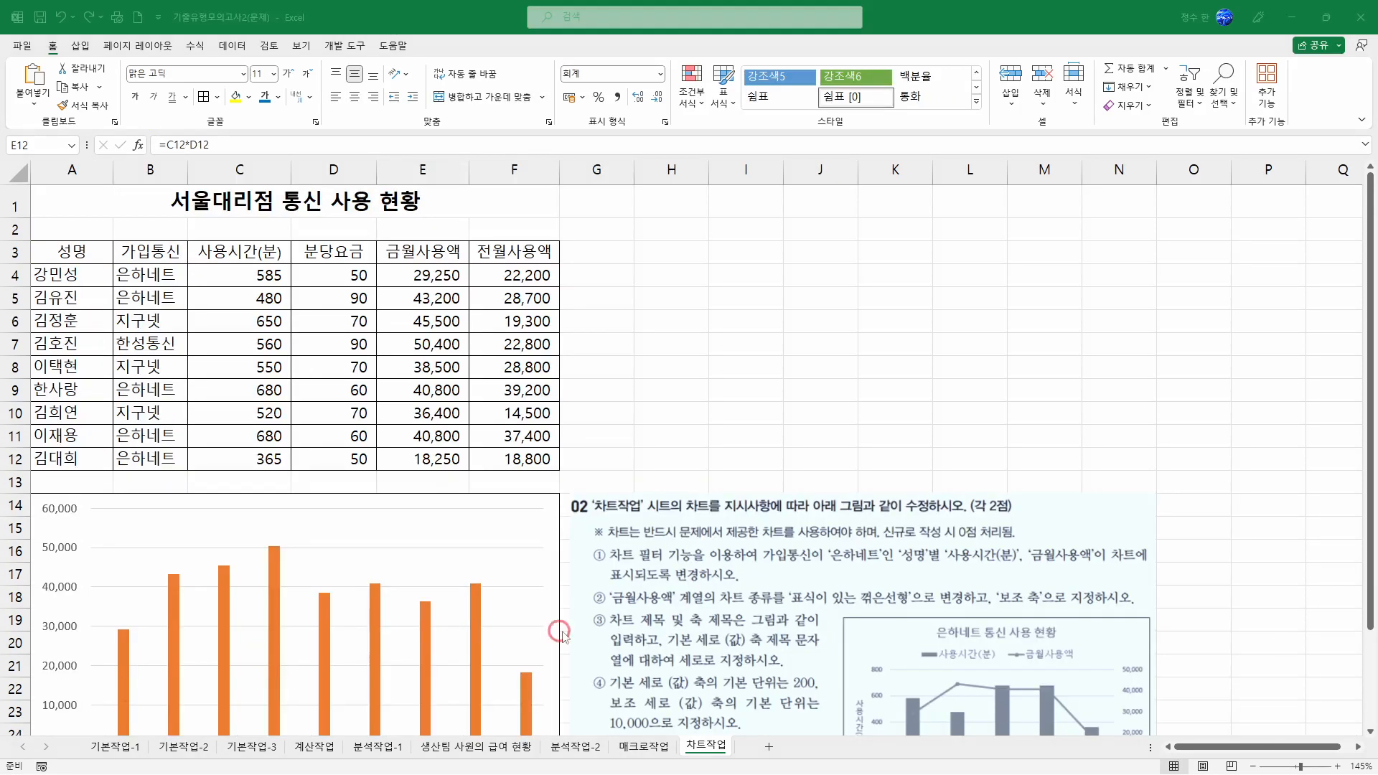
pyautogui.scroll(-3, 603, 617)
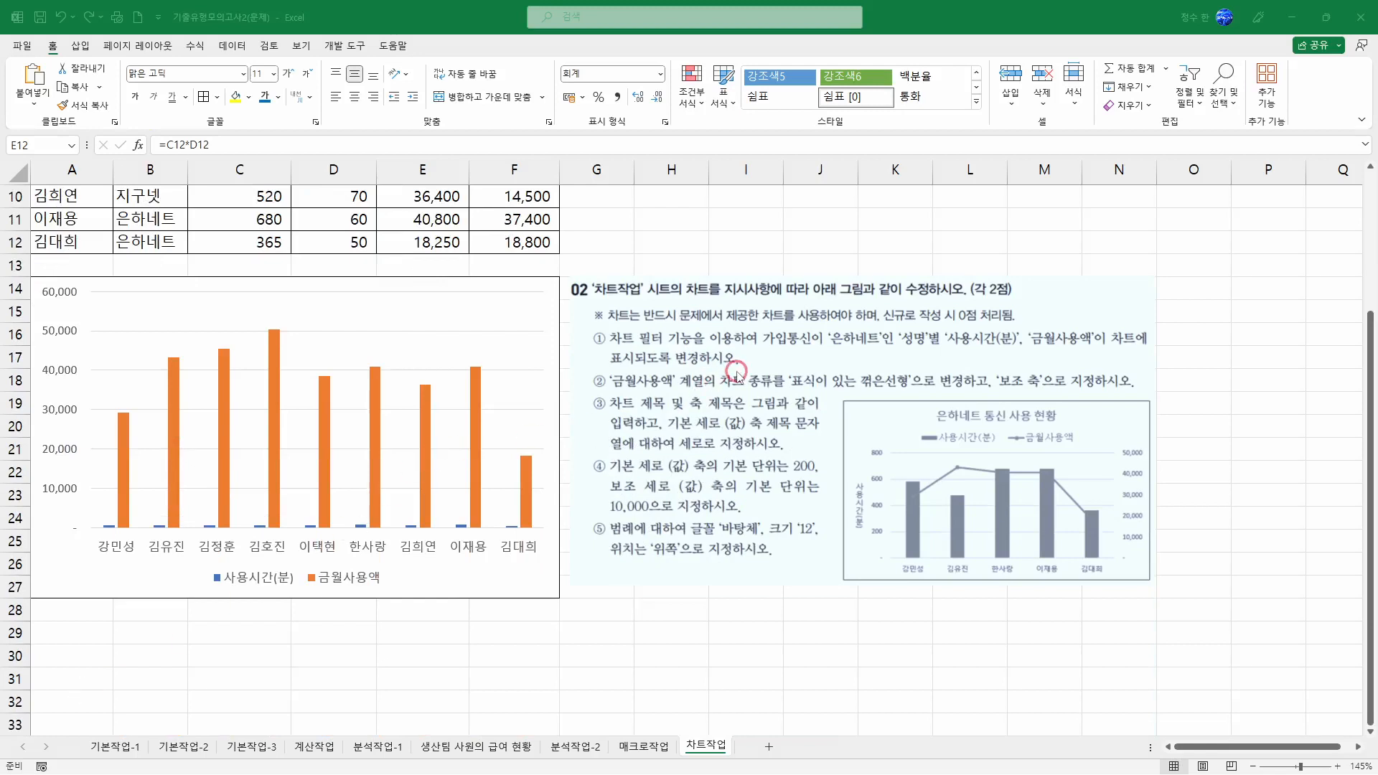
pyautogui.scroll(3, 712, 384)
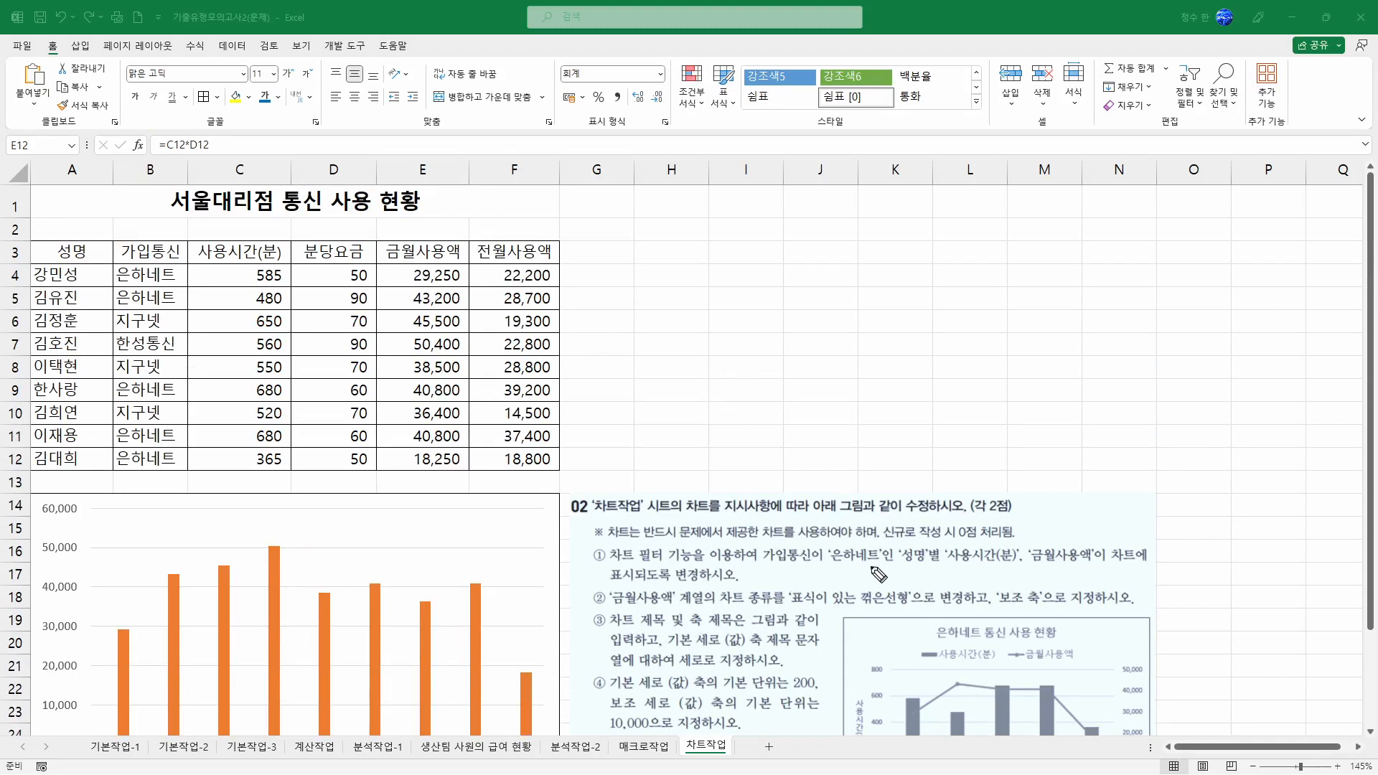
pyautogui.moveTo(795, 567); pyautogui.dragTo(883, 563)
pyautogui.moveTo(69, 331); pyautogui.dragTo(132, 317)
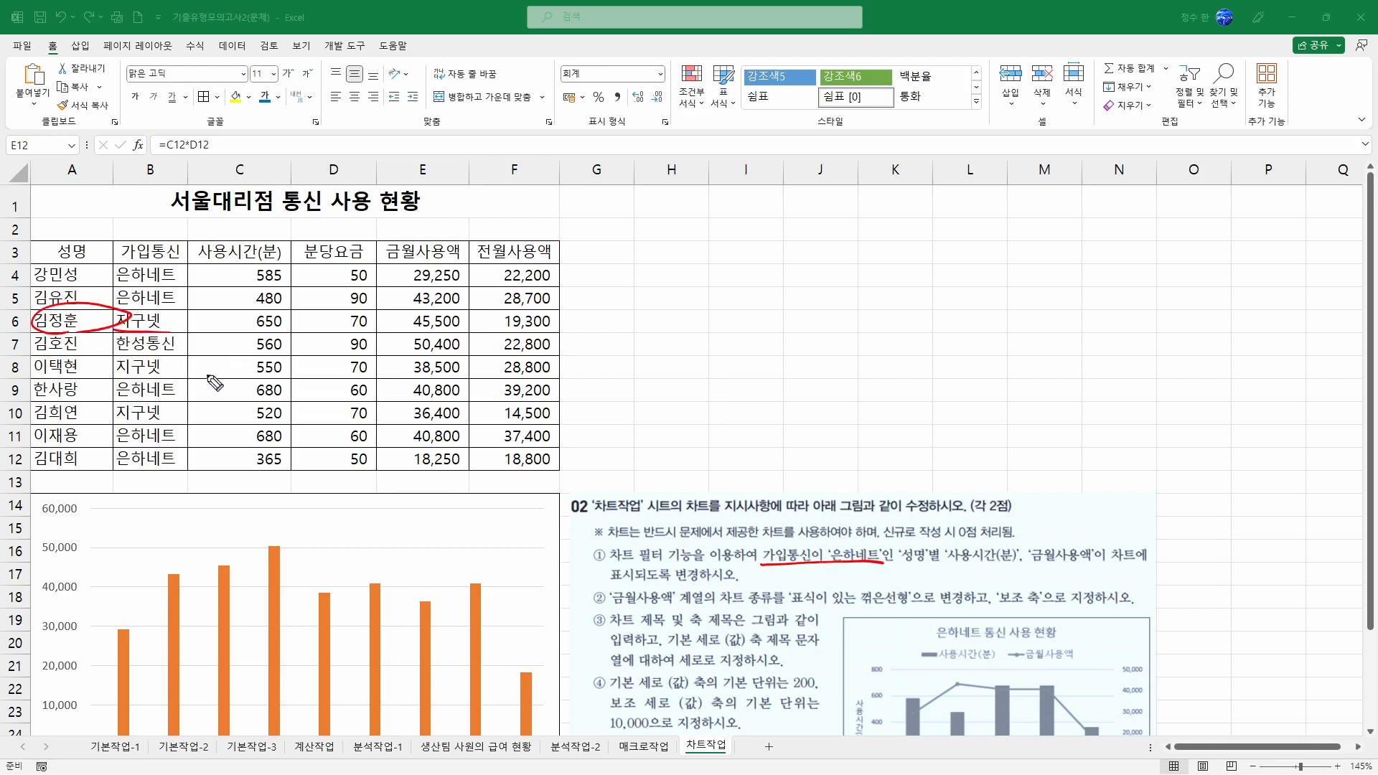
pyautogui.moveTo(36, 353); pyautogui.dragTo(178, 344)
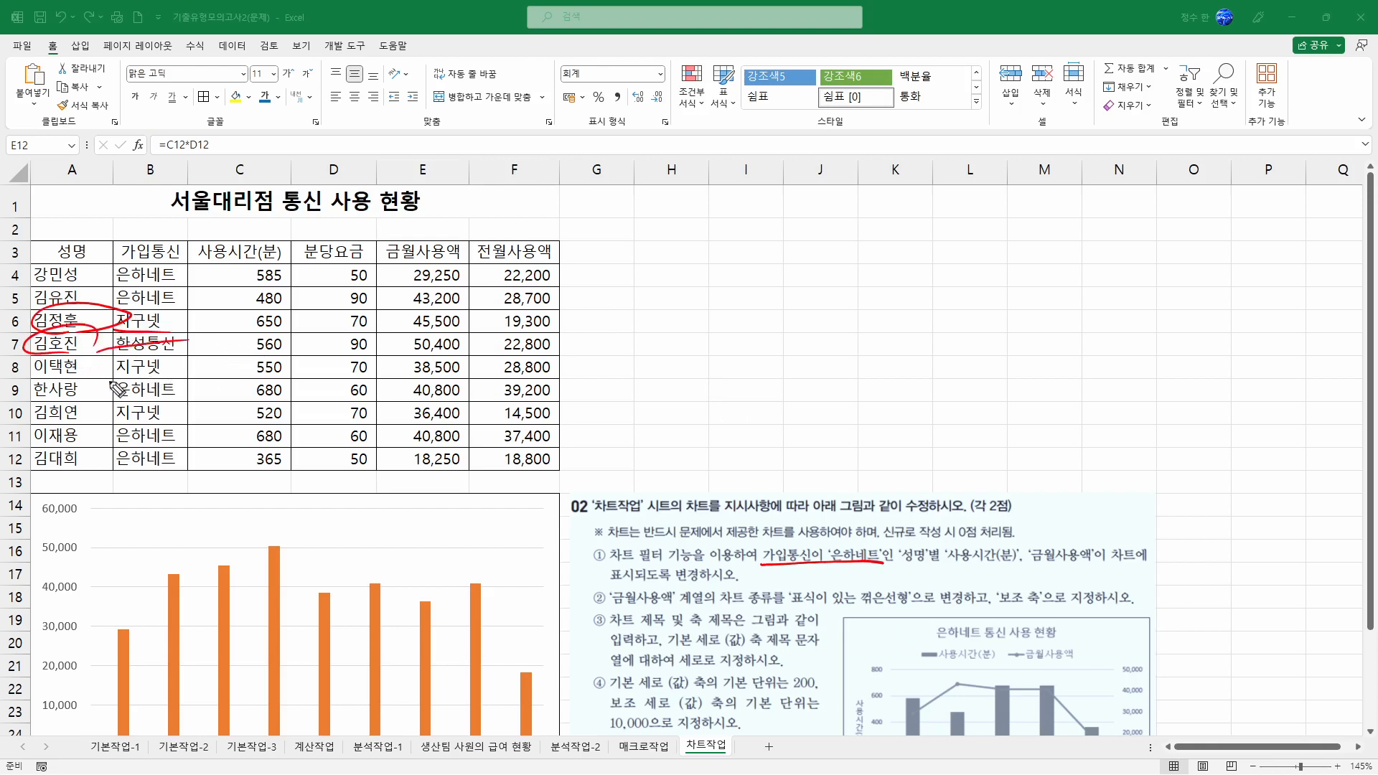
pyautogui.moveTo(82, 353); pyautogui.dragTo(165, 373)
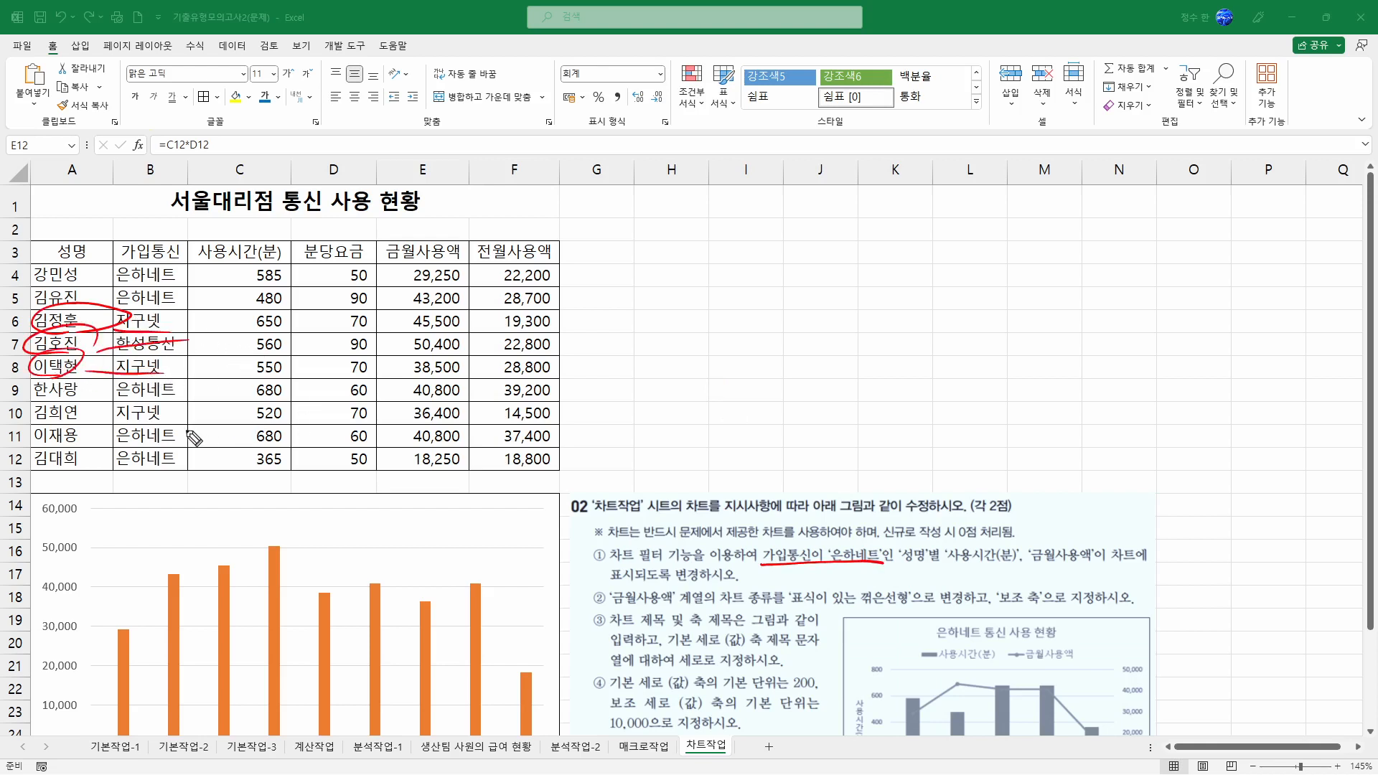
pyautogui.moveTo(82, 403)
pyautogui.mouseDown()
pyautogui.moveTo(86, 423)
pyautogui.moveTo(164, 414)
pyautogui.mouseUp()
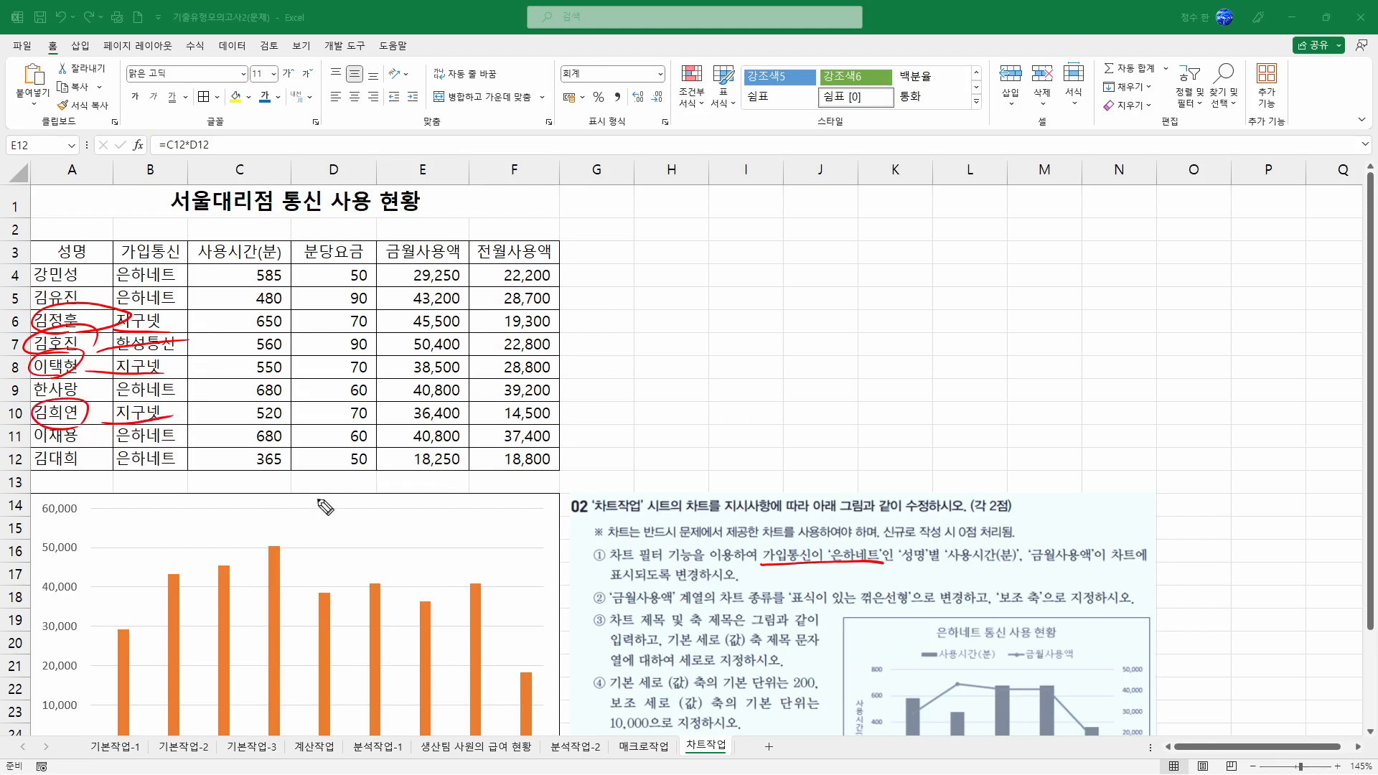
pyautogui.press('Escape')
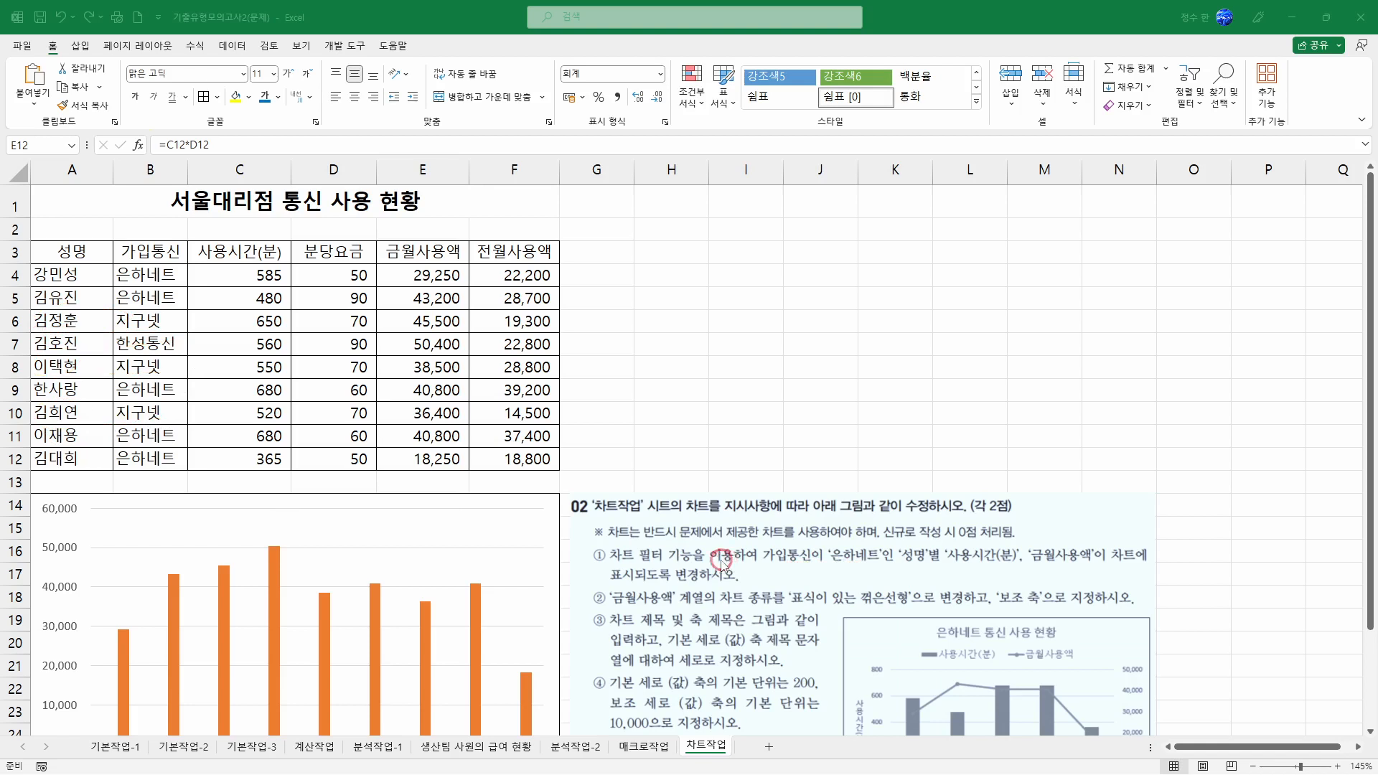
# Filter the chart's categories to exclude the four subscribers whose 가입통신 is not 은하네트.
pyautogui.click(554, 516)
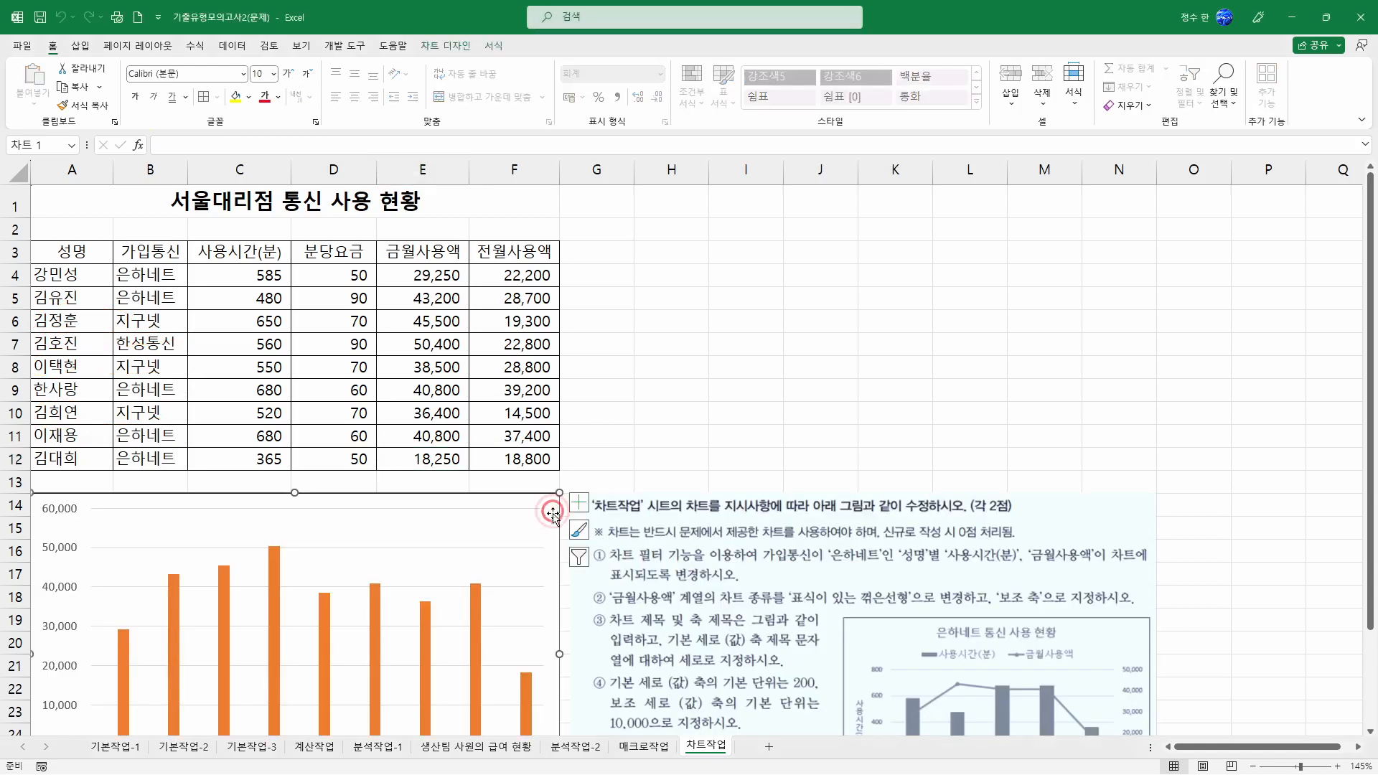
pyautogui.click(578, 559)
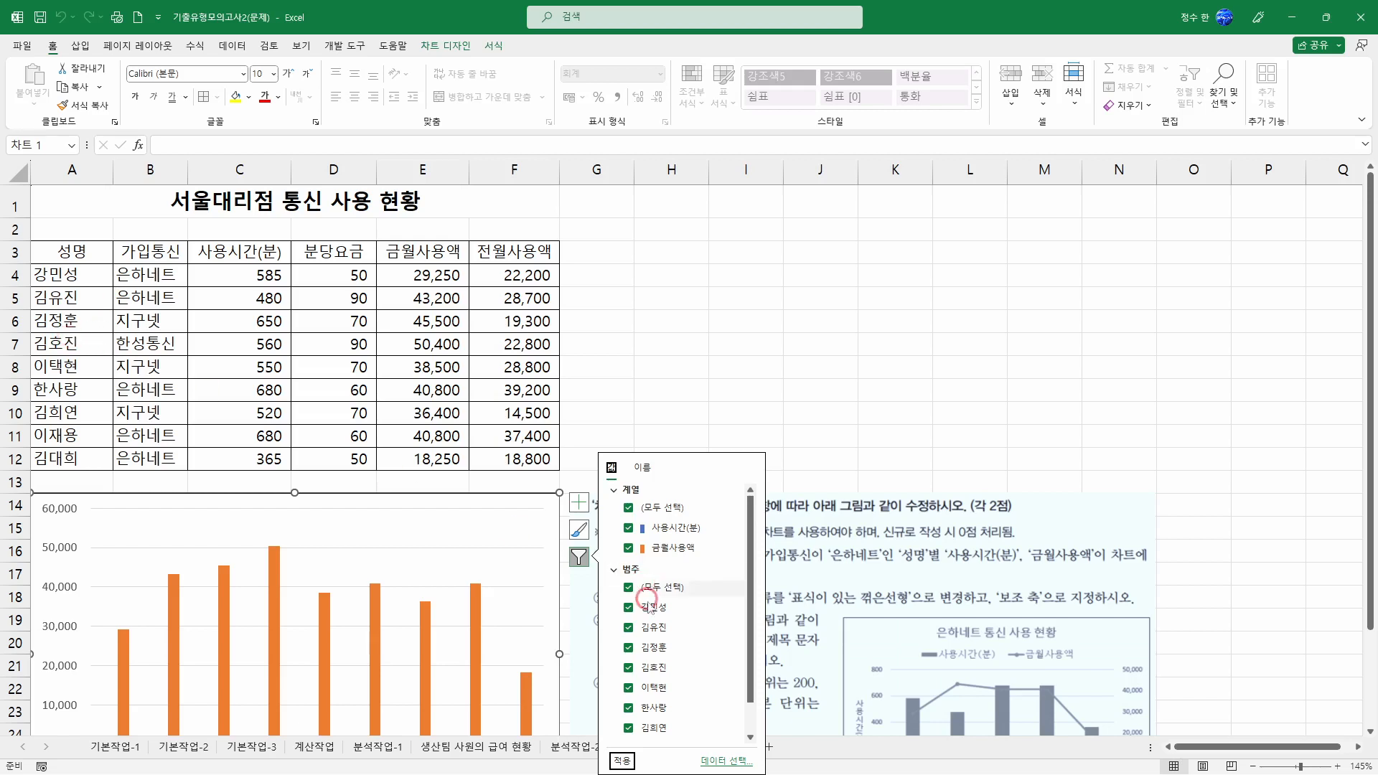
pyautogui.click(632, 649)
pyautogui.click(630, 668)
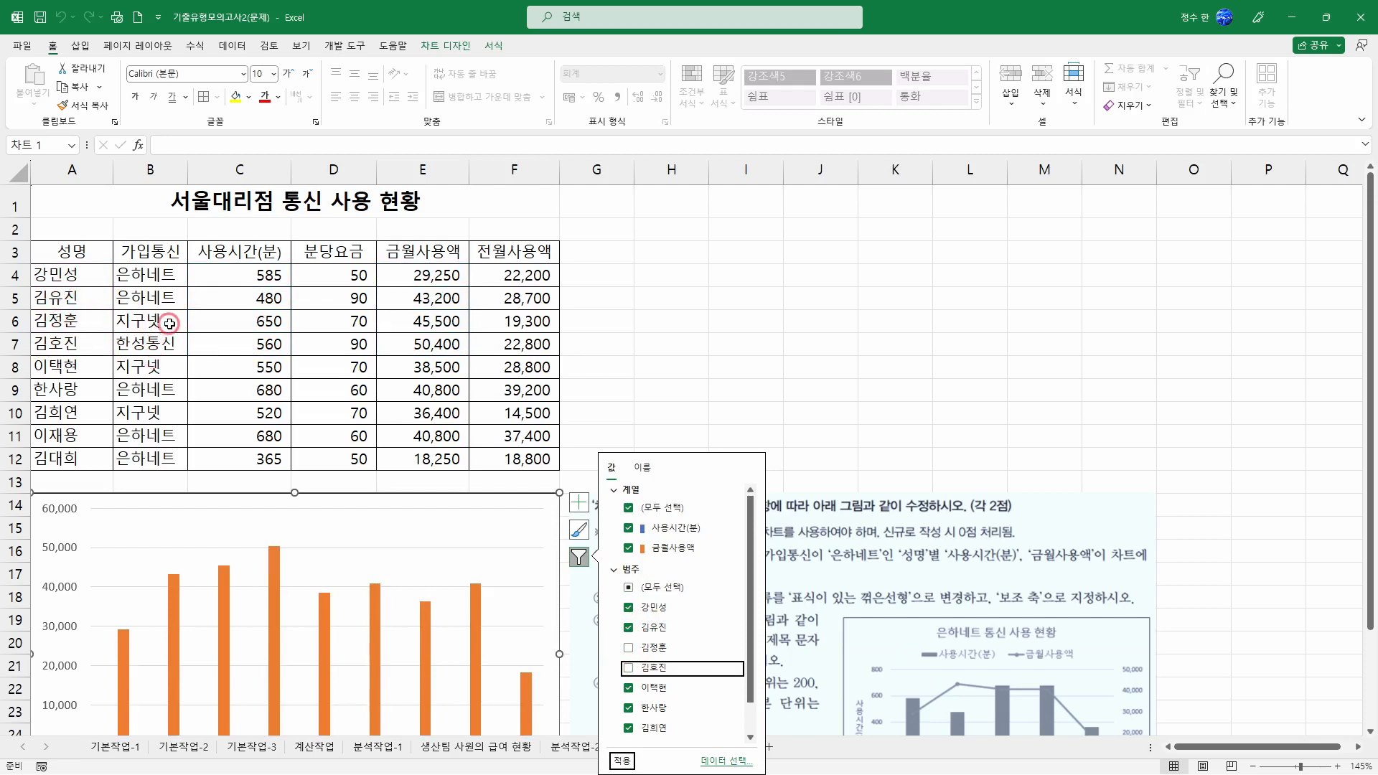
pyautogui.click(630, 688)
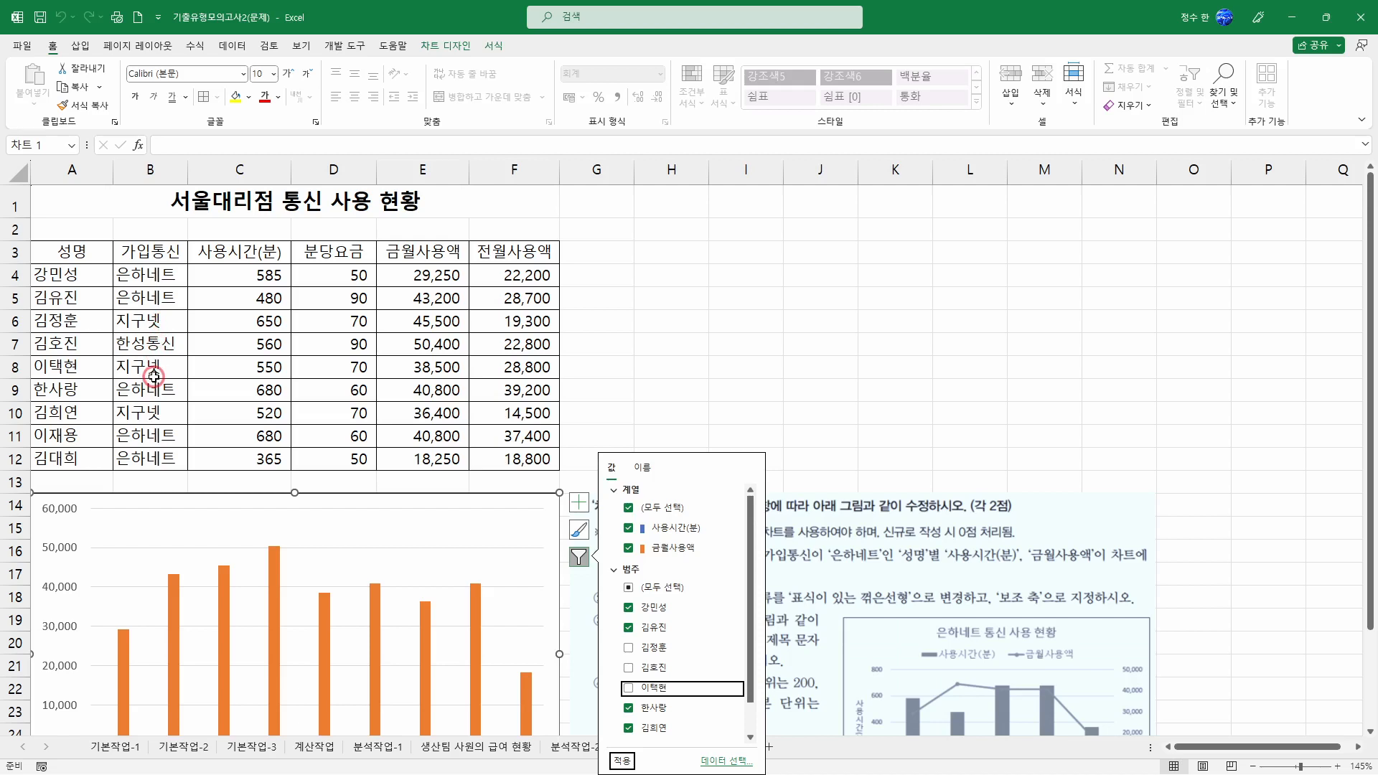
pyautogui.click(628, 727)
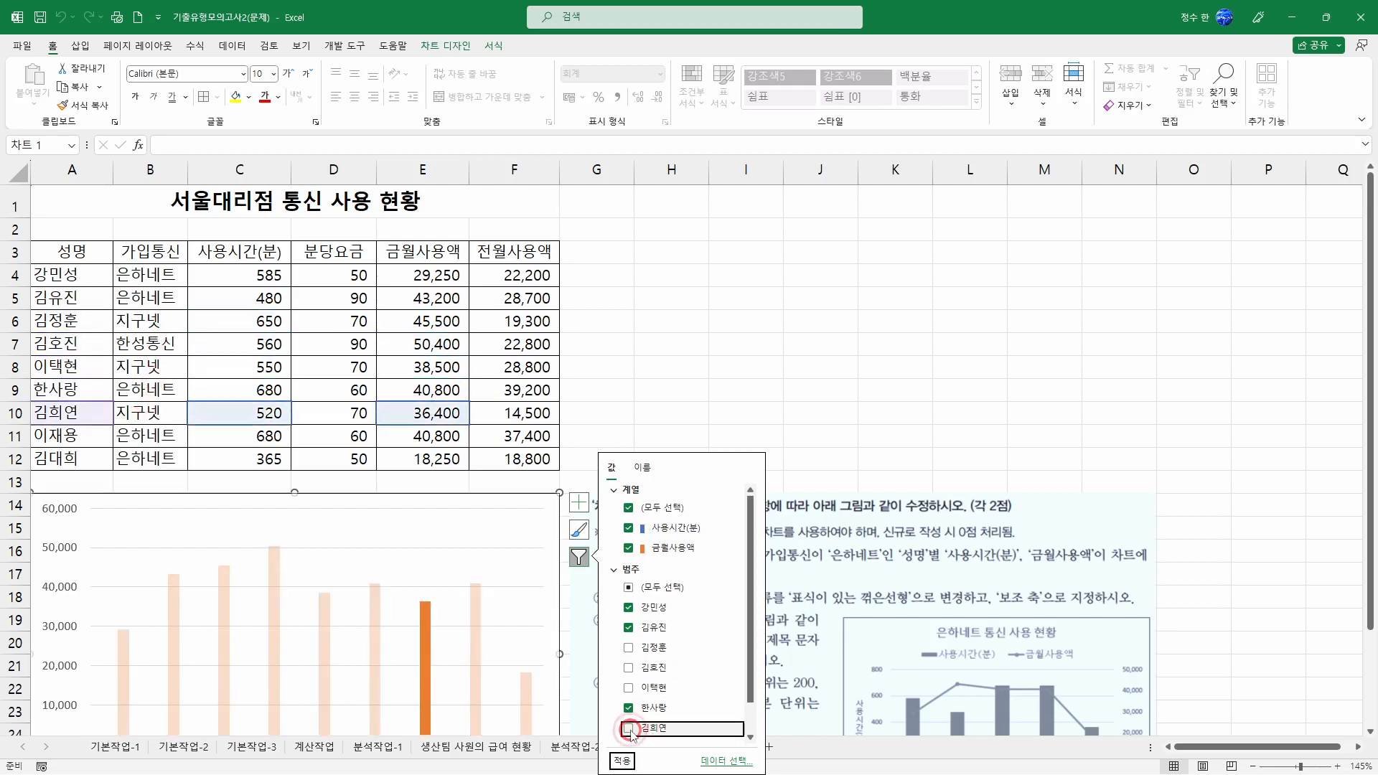
pyautogui.click(622, 761)
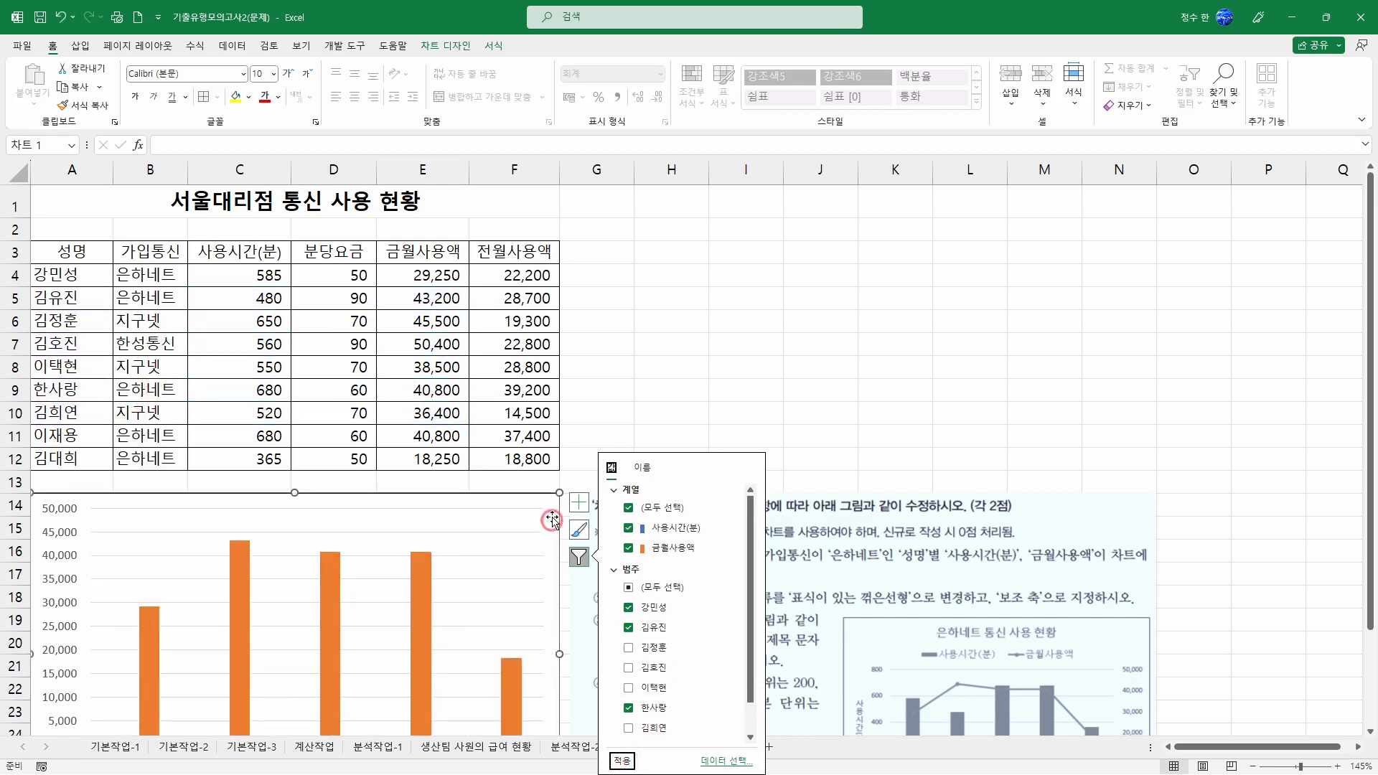
# Change the 금월사용액 series to a line with markers (표식이 있는 꺾은선형) plotted on the secondary axis.
pyautogui.scroll(-4, 552, 509)
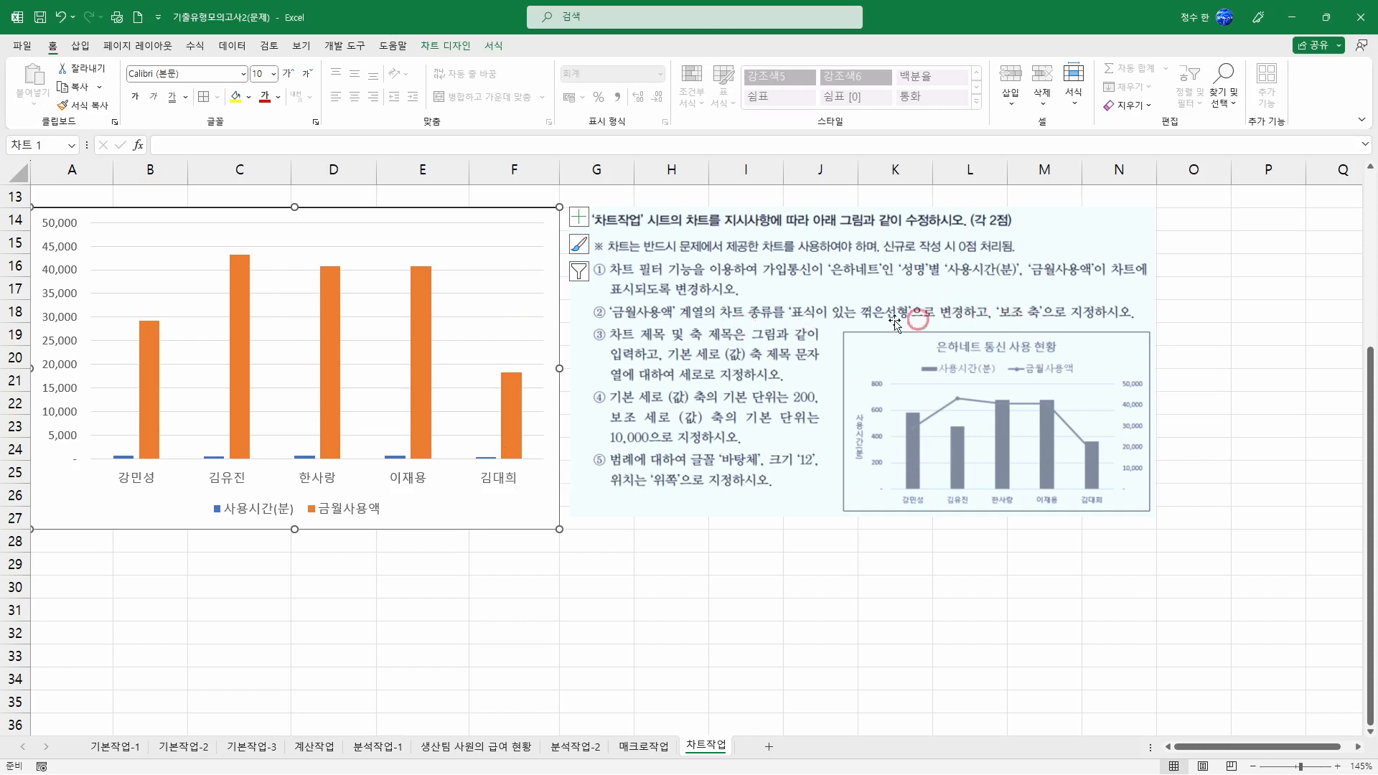
pyautogui.click(325, 305)
pyautogui.rightClick(324, 305)
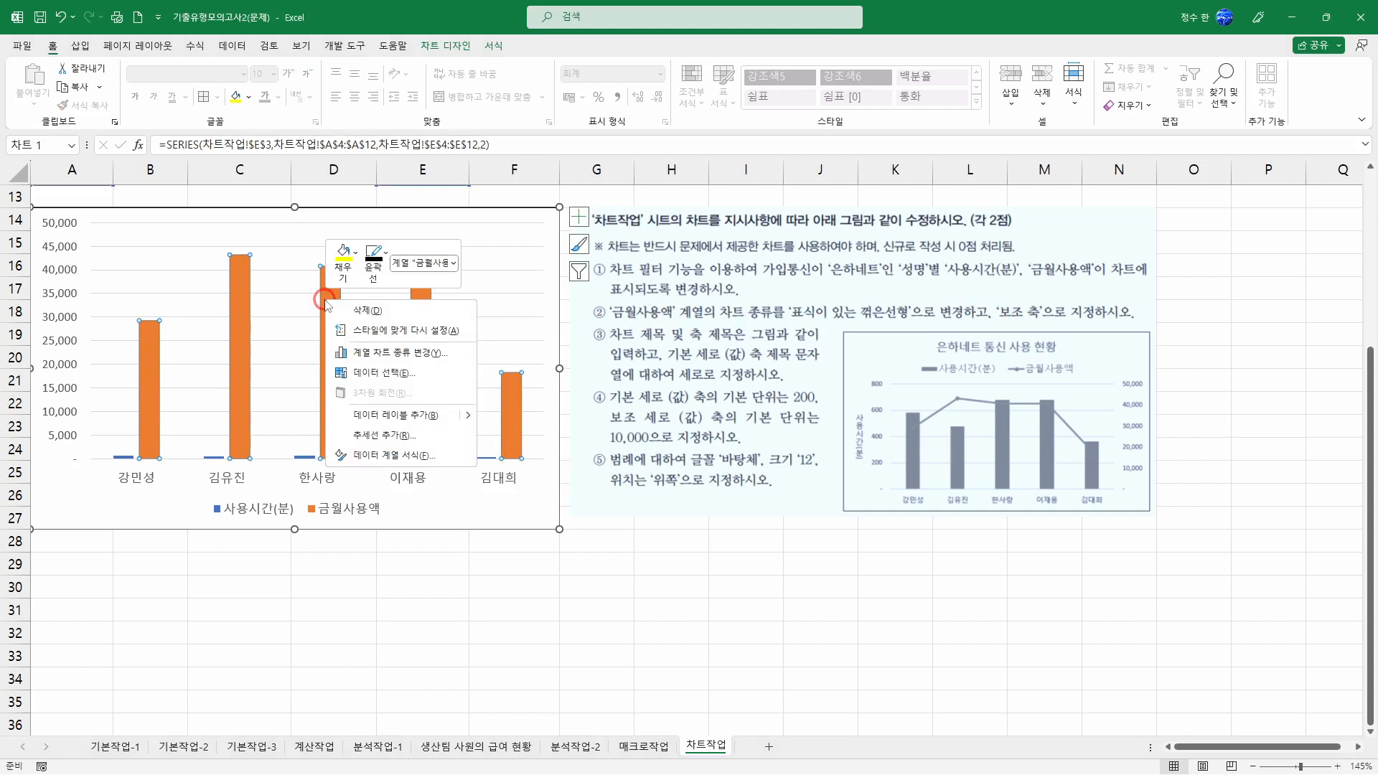
pyautogui.click(370, 360)
pyautogui.moveTo(721, 187); pyautogui.dragTo(421, 175)
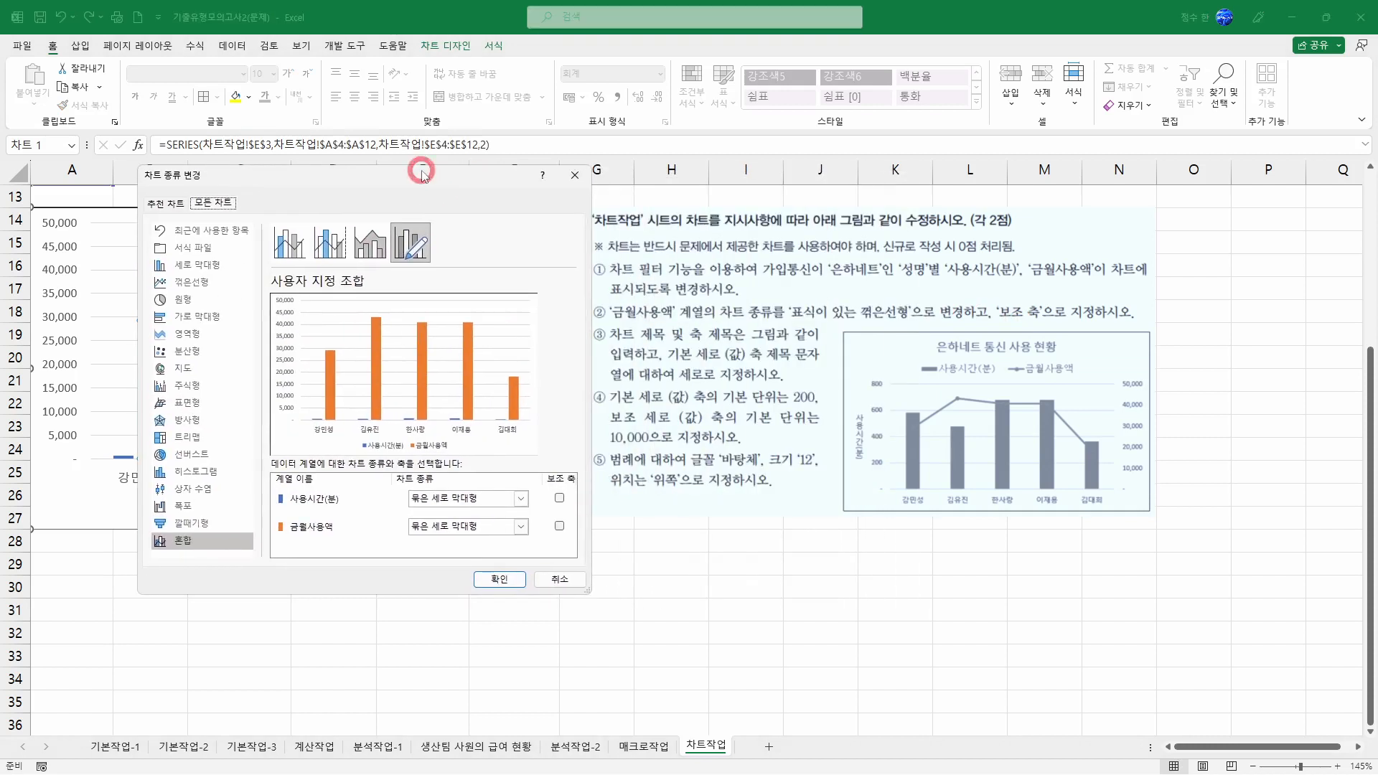
pyautogui.click(305, 531)
pyautogui.click(491, 535)
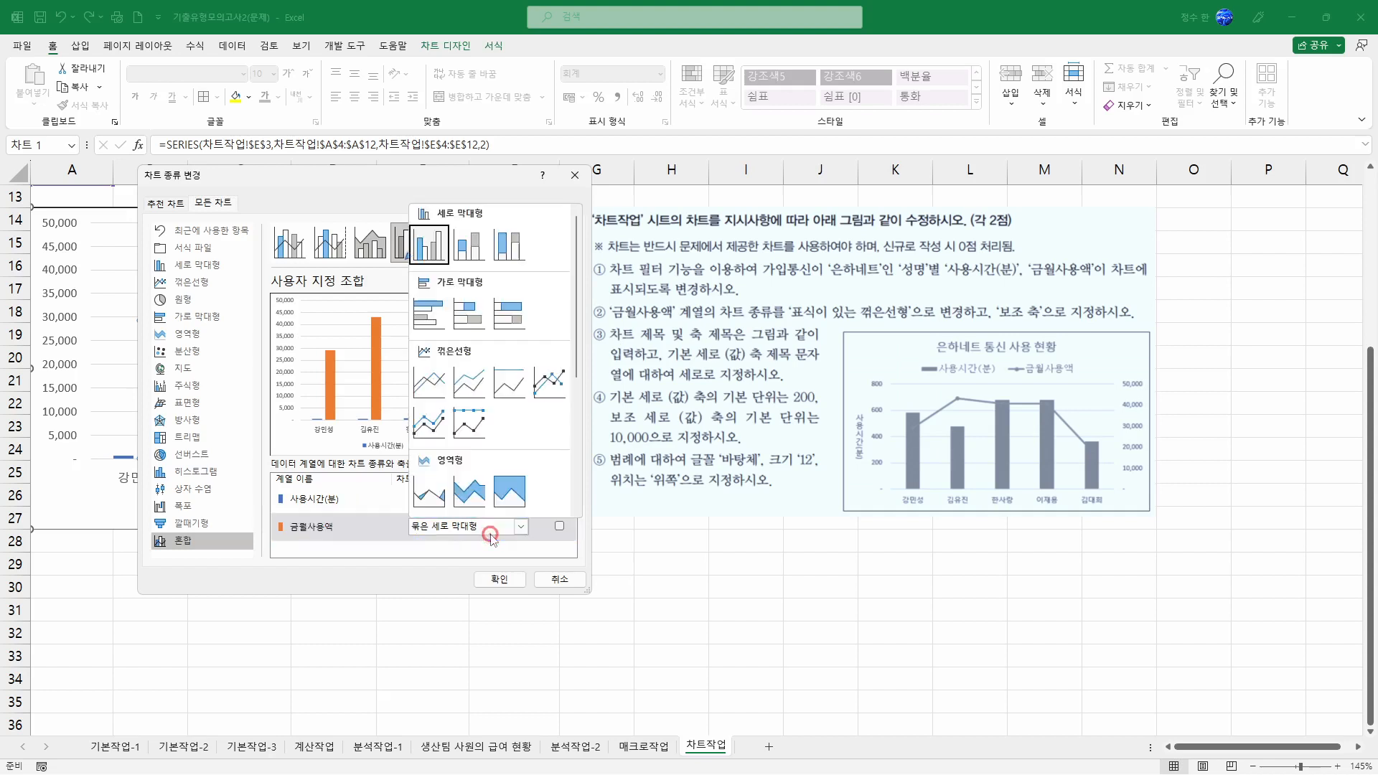
pyautogui.click(549, 382)
pyautogui.click(560, 529)
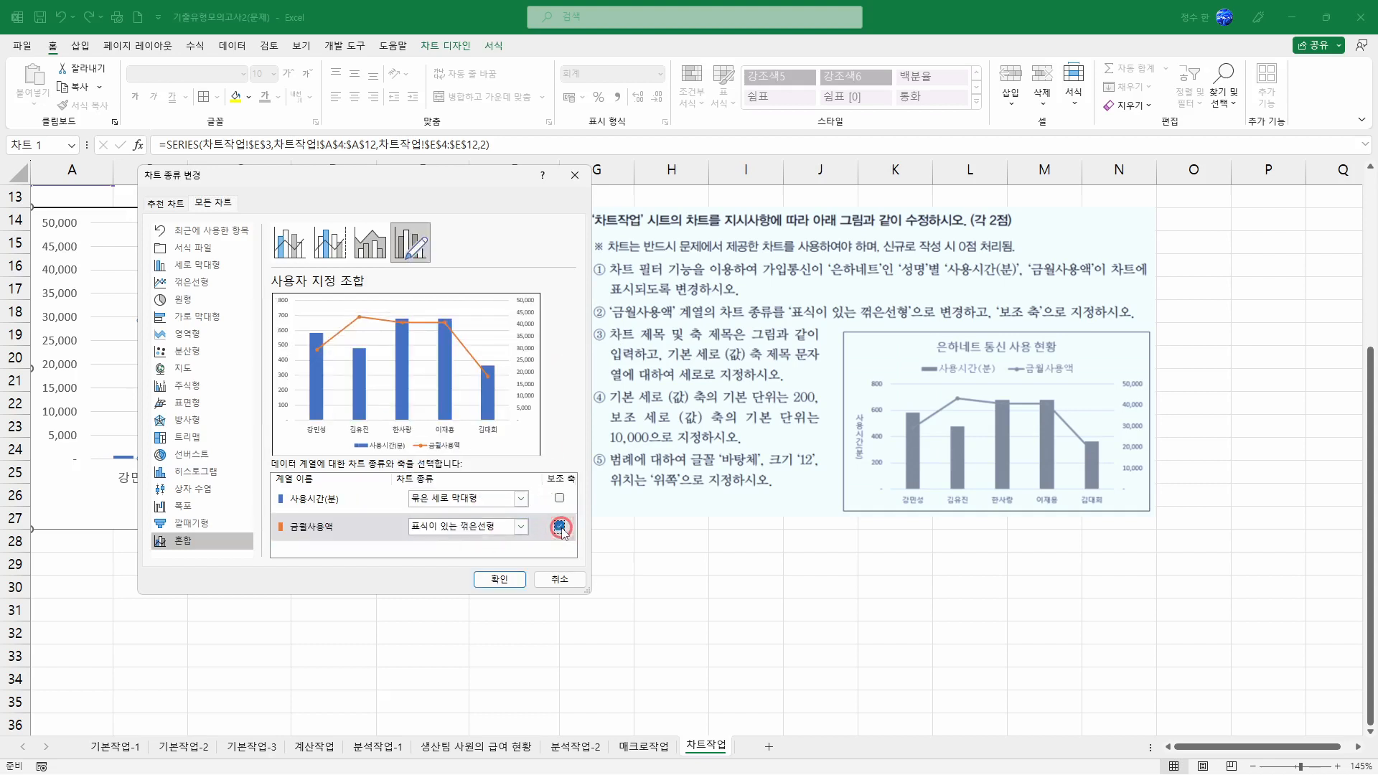
pyautogui.click(499, 579)
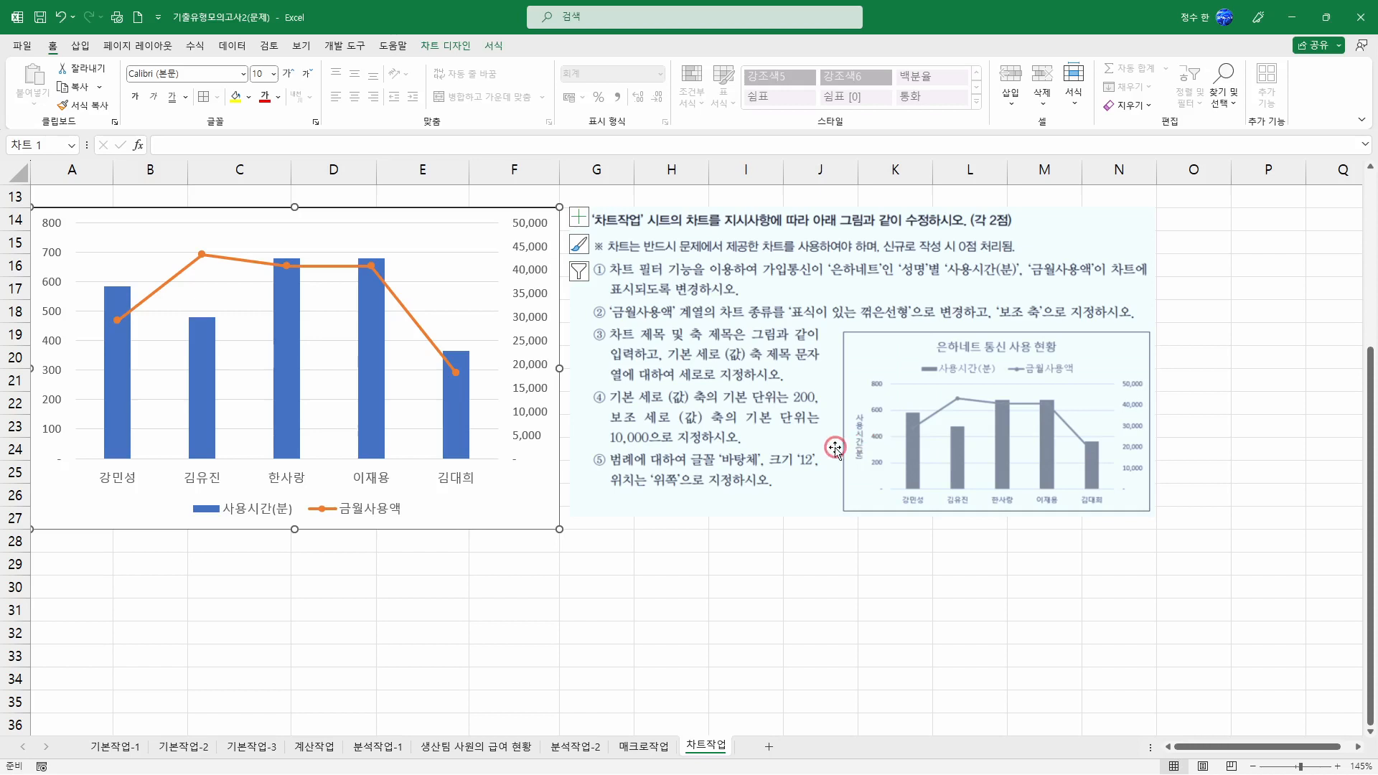
# Add a chart title and a primary vertical axis title to the chart.
pyautogui.click(580, 217)
pyautogui.click(614, 265)
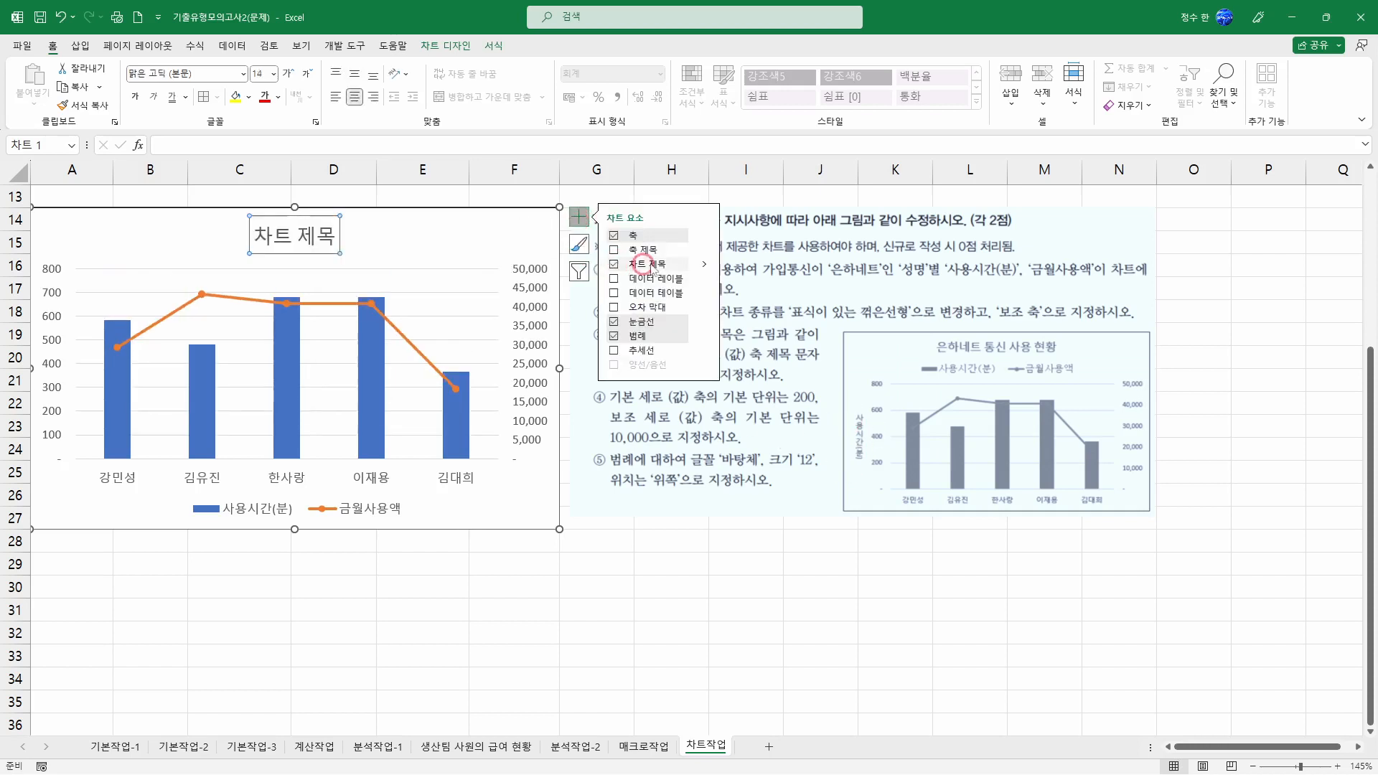
pyautogui.click(704, 250)
pyautogui.click(733, 267)
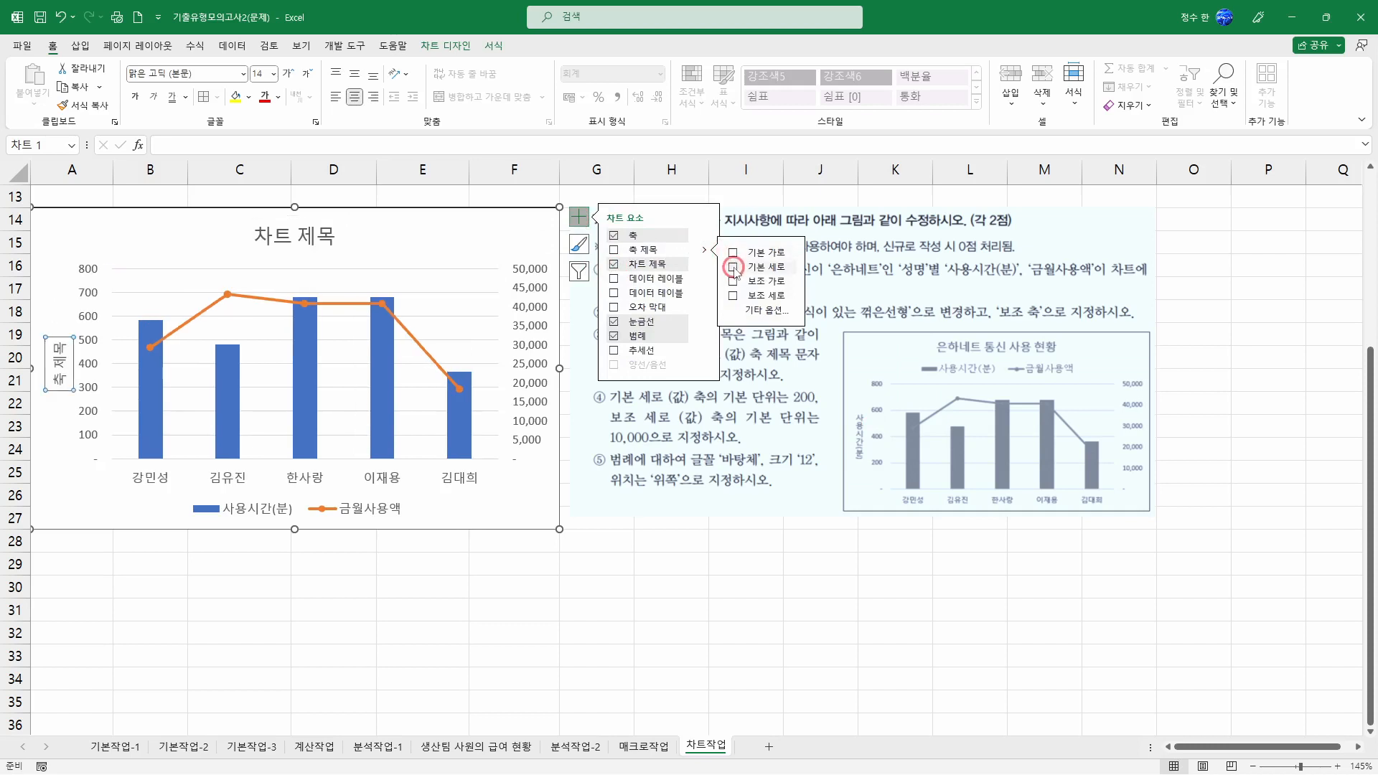
pyautogui.click(579, 217)
# Replace the chart title's text with 은하네트 통신 사용 현황.
pyautogui.click(303, 237)
pyautogui.doubleClick(303, 236)
pyautogui.press('Delete')
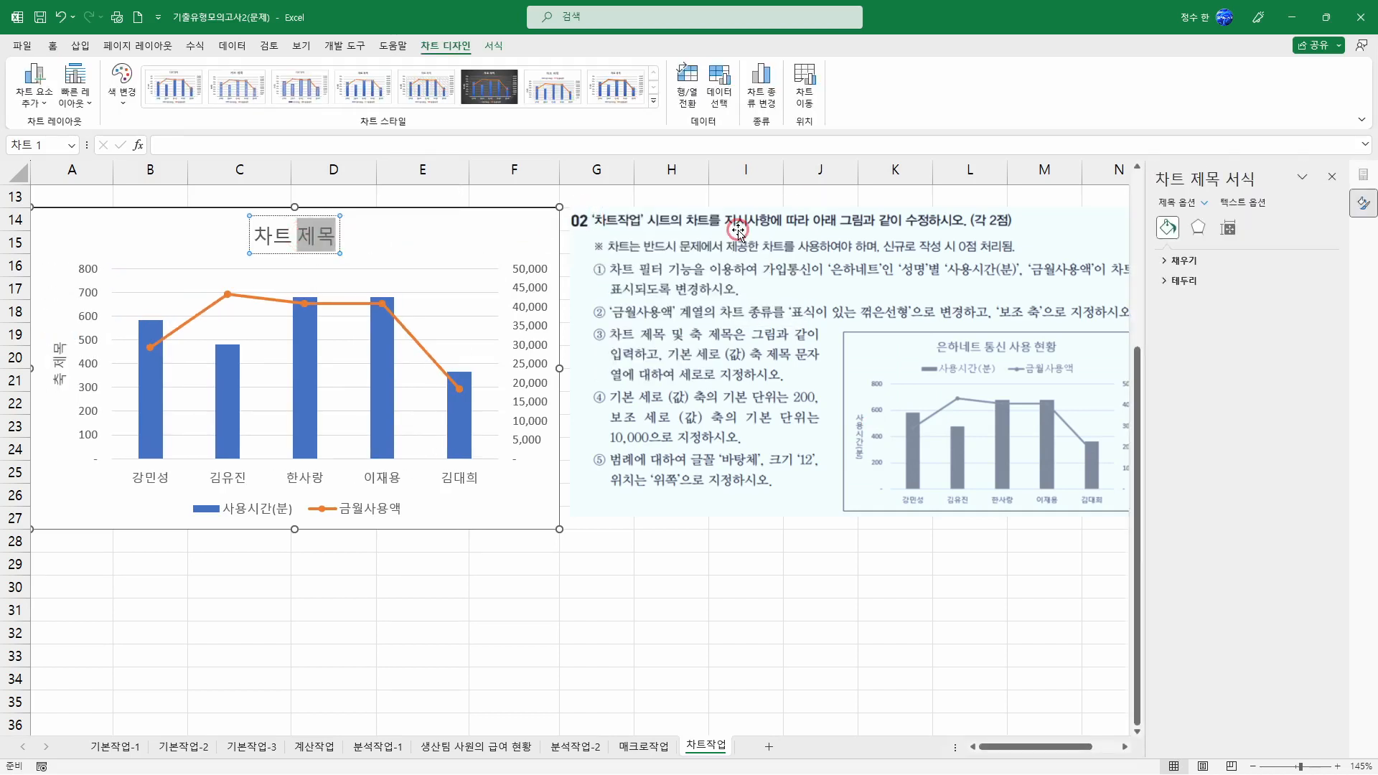
pyautogui.press('BackSpace')
pyautogui.press('BackSpace')
pyautogui.write('은하네트 통신')
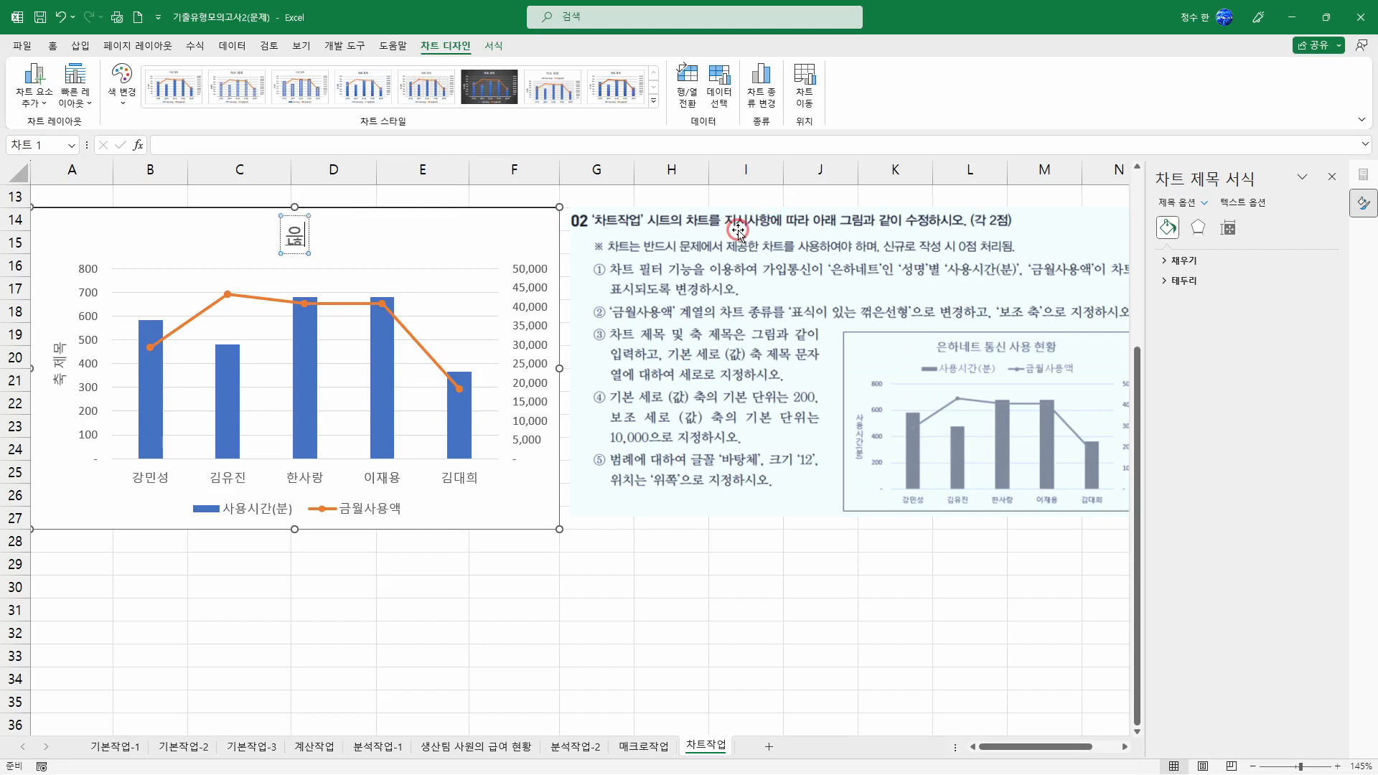
pyautogui.write(' 사용 현황')
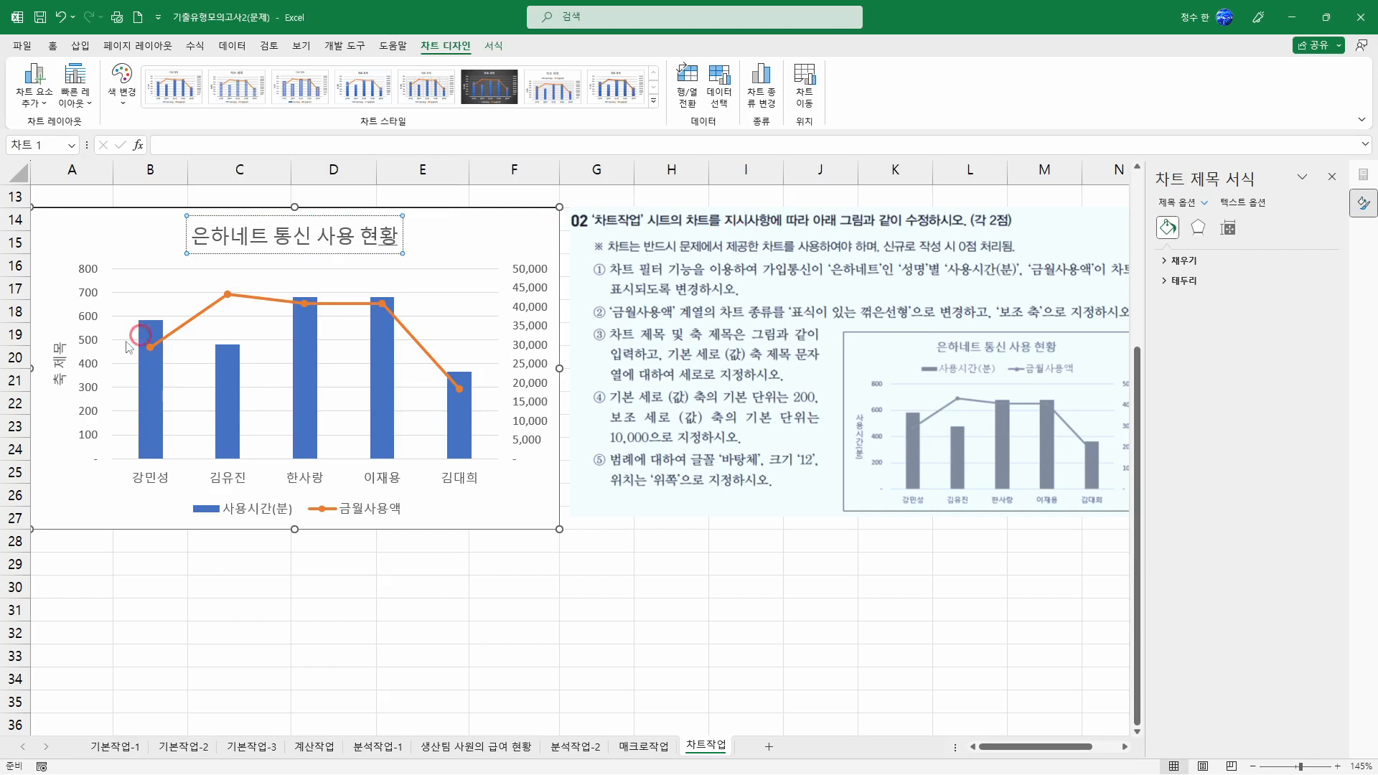
# Replace the primary vertical axis title's text with 사용시간(분).
pyautogui.click(60, 366)
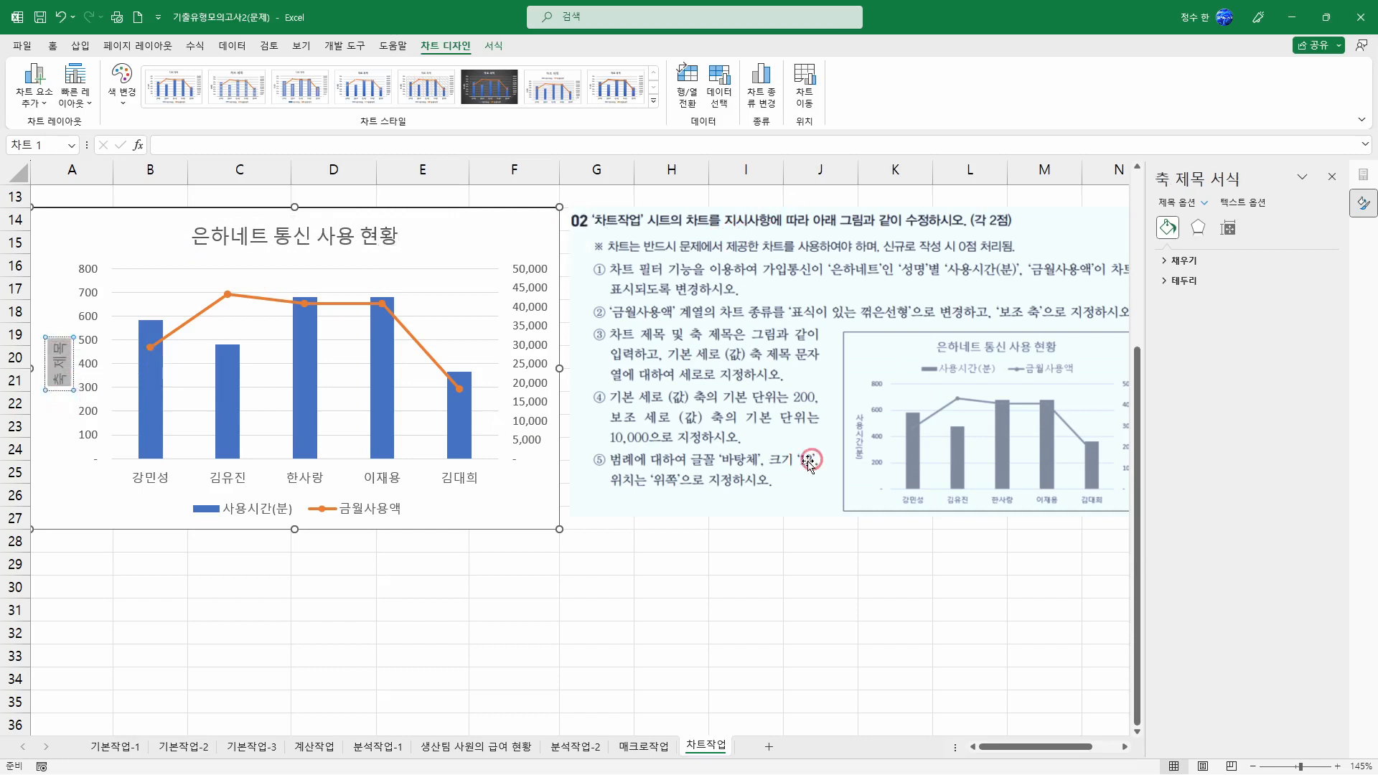
pyautogui.write('ㅋ')
pyautogui.press('BackSpace')
pyautogui.write('사용시')
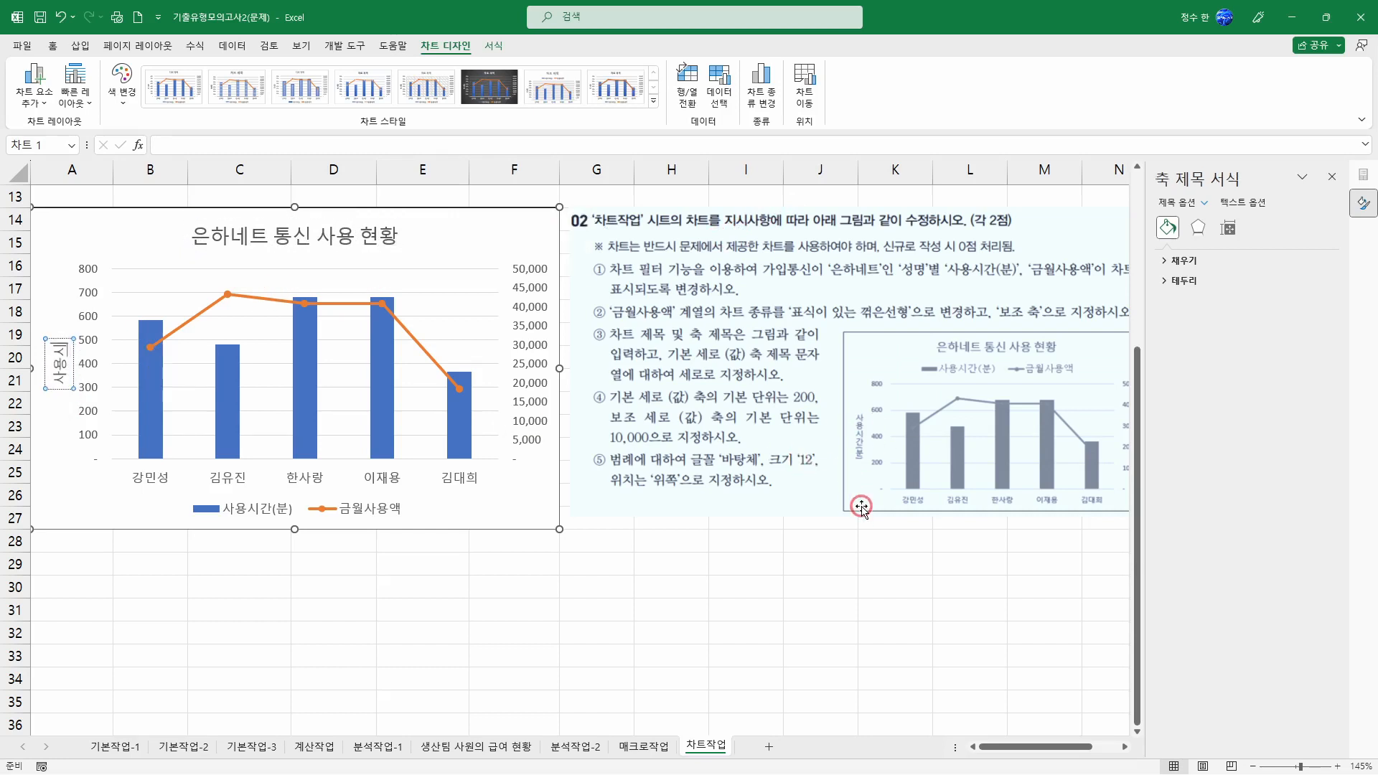
pyautogui.write('간(분)')
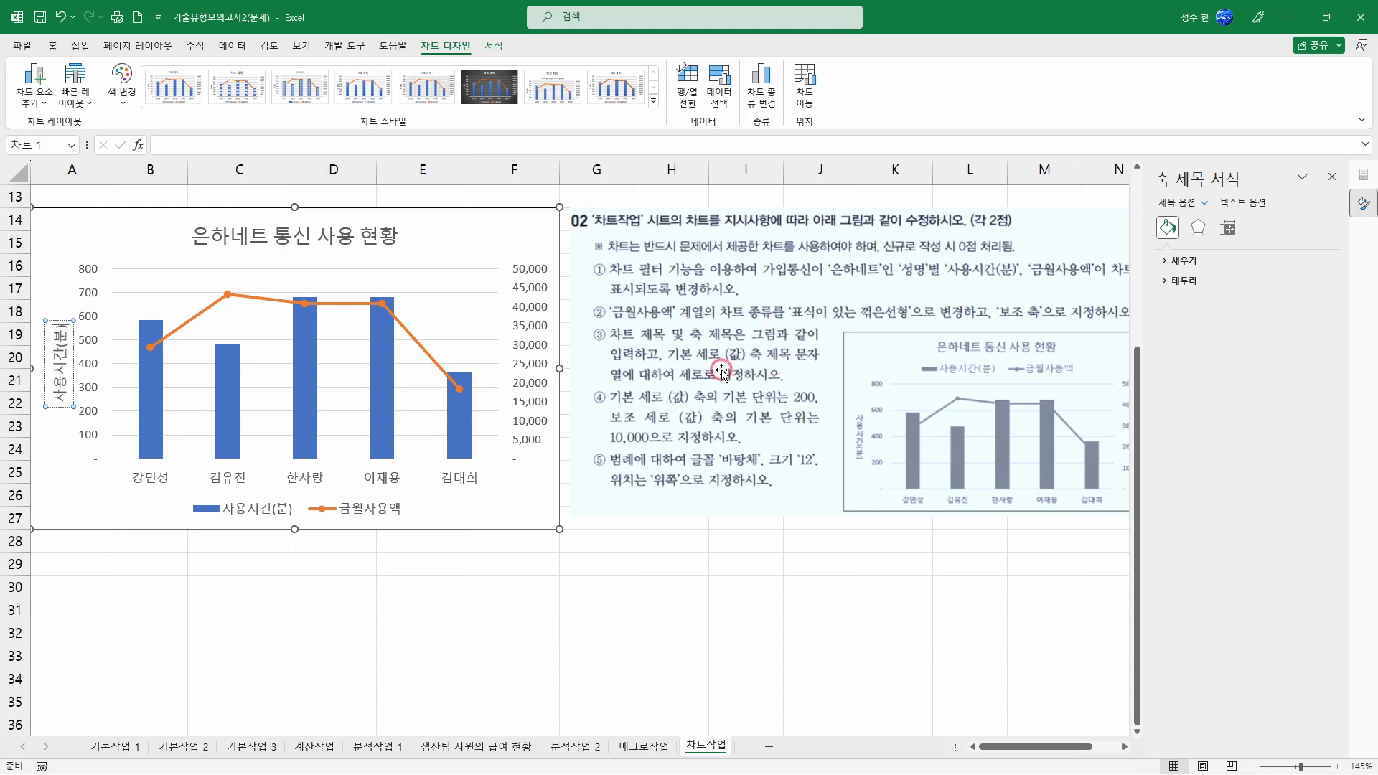
# Set the text direction of the primary vertical axis title to 세로 and close its formatting options.
pyautogui.rightClick(59, 361)
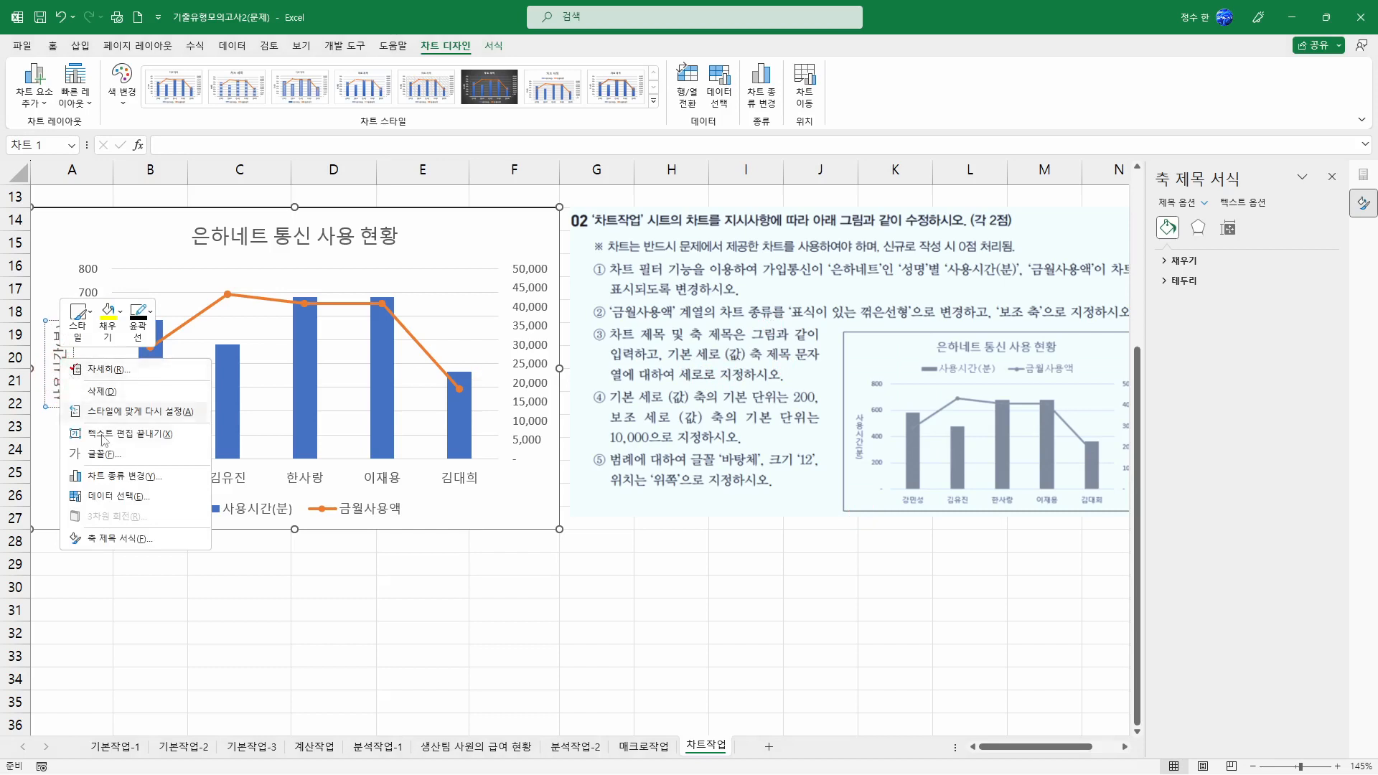
pyautogui.click(115, 538)
pyautogui.click(1231, 227)
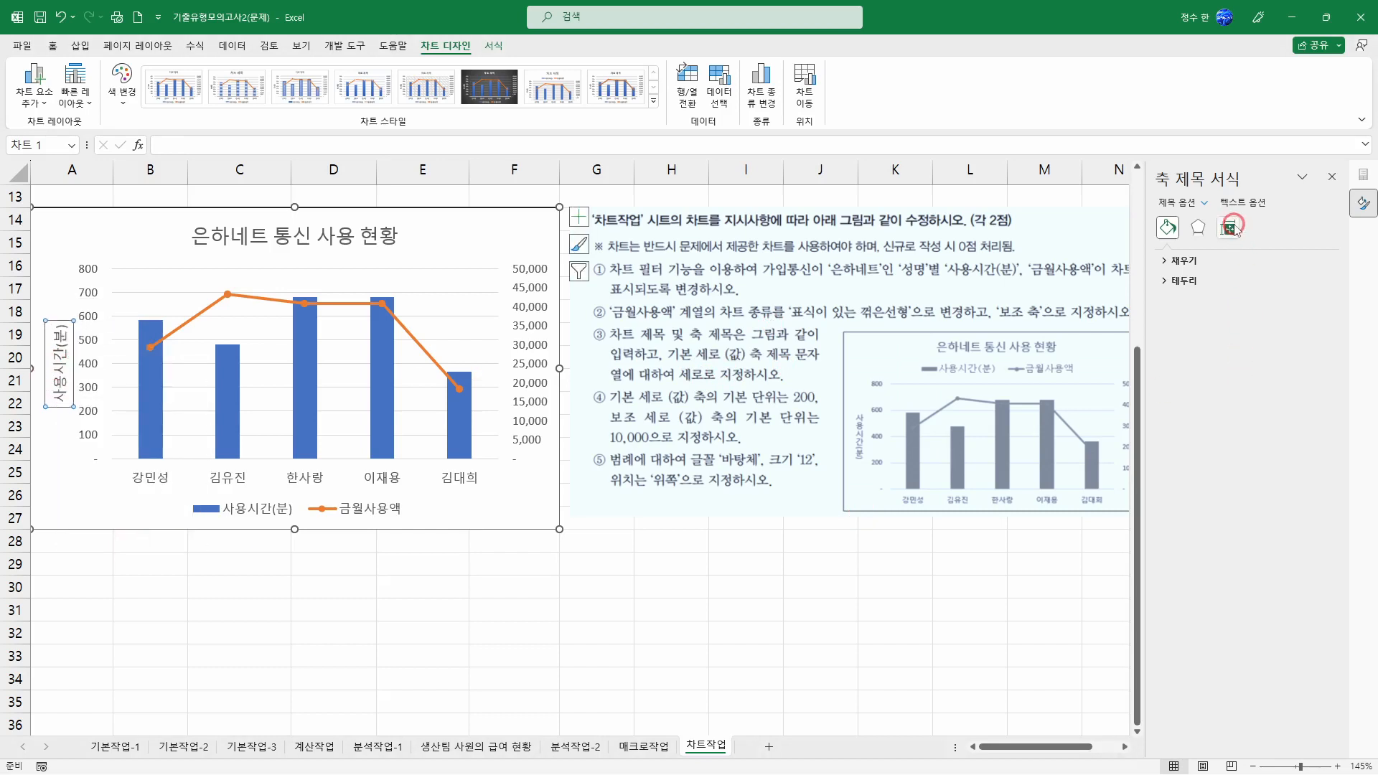
pyautogui.click(1232, 228)
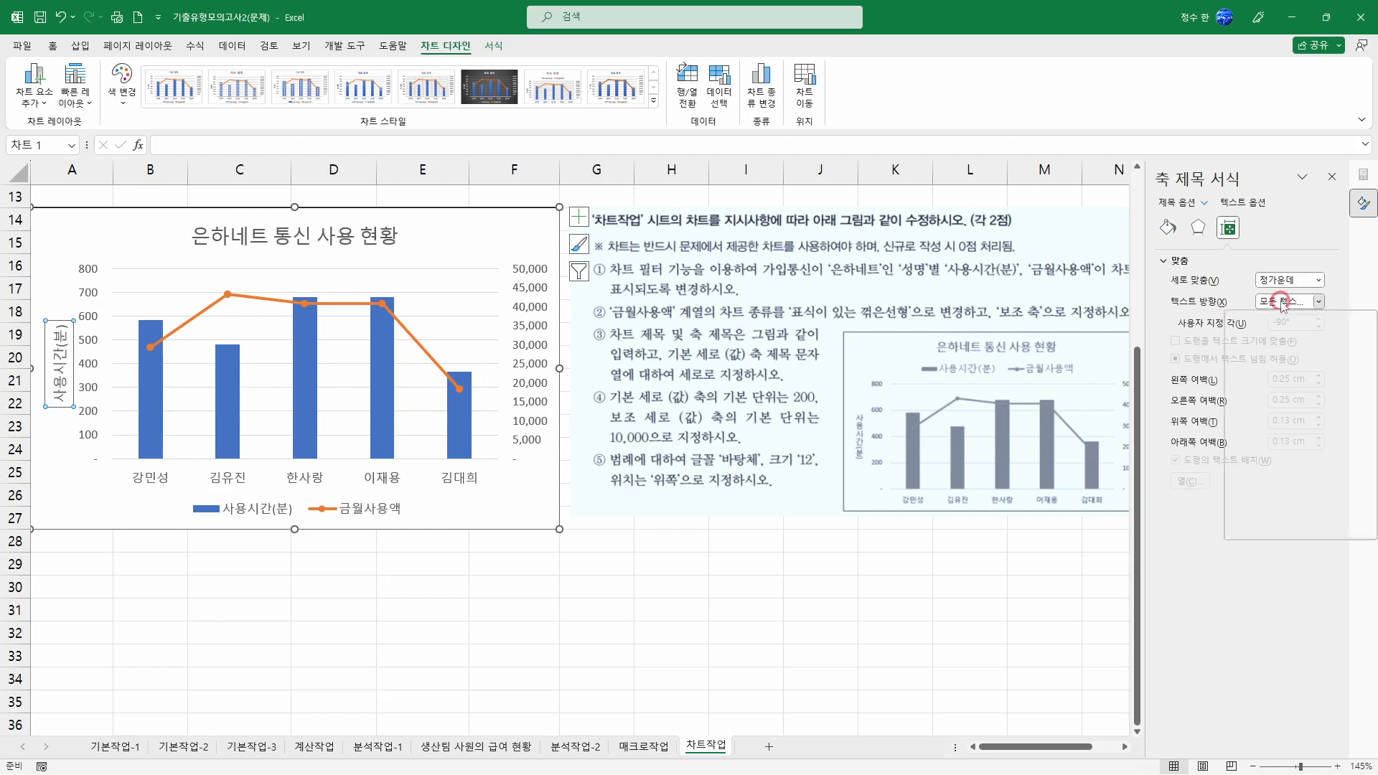
pyautogui.click(1283, 303)
pyautogui.click(1284, 376)
pyautogui.click(1326, 258)
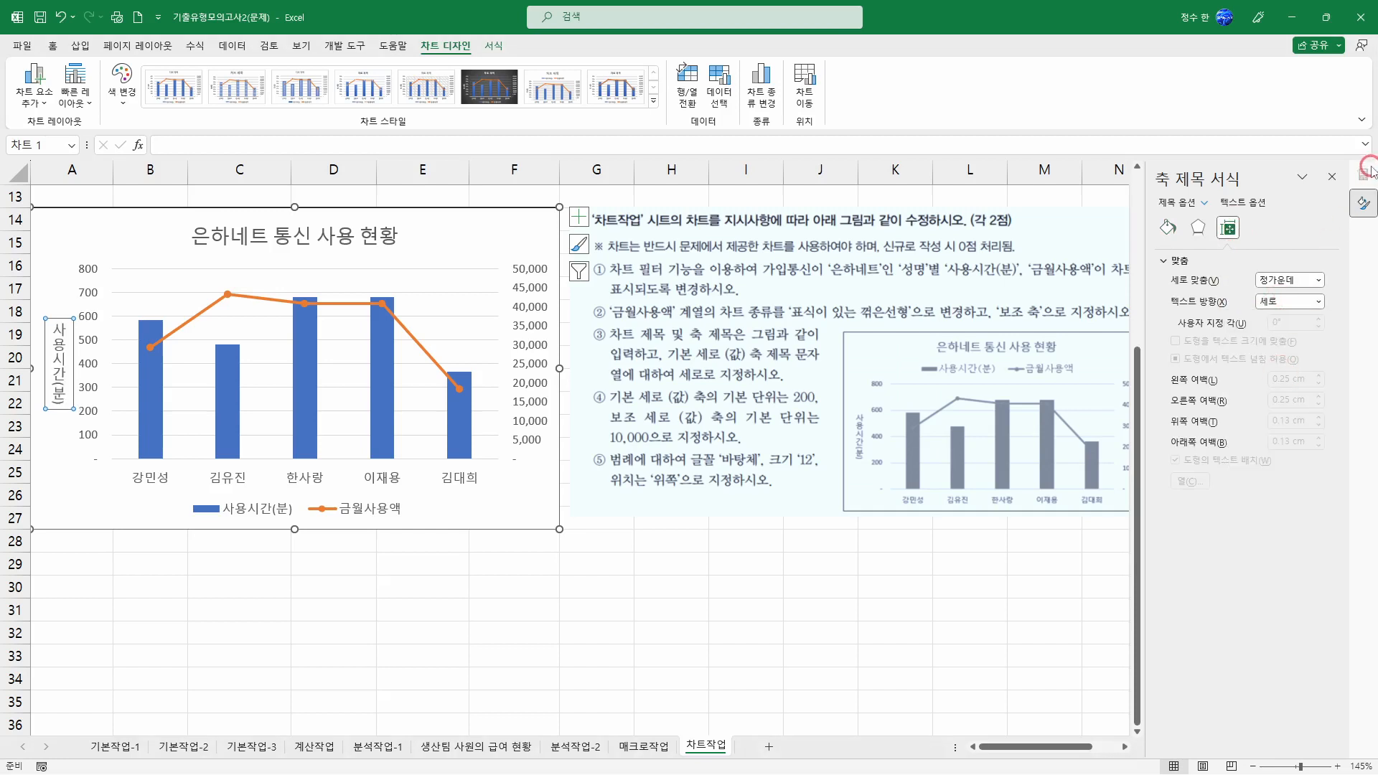
pyautogui.click(43, 362)
pyautogui.click(1371, 147)
pyautogui.click(1337, 179)
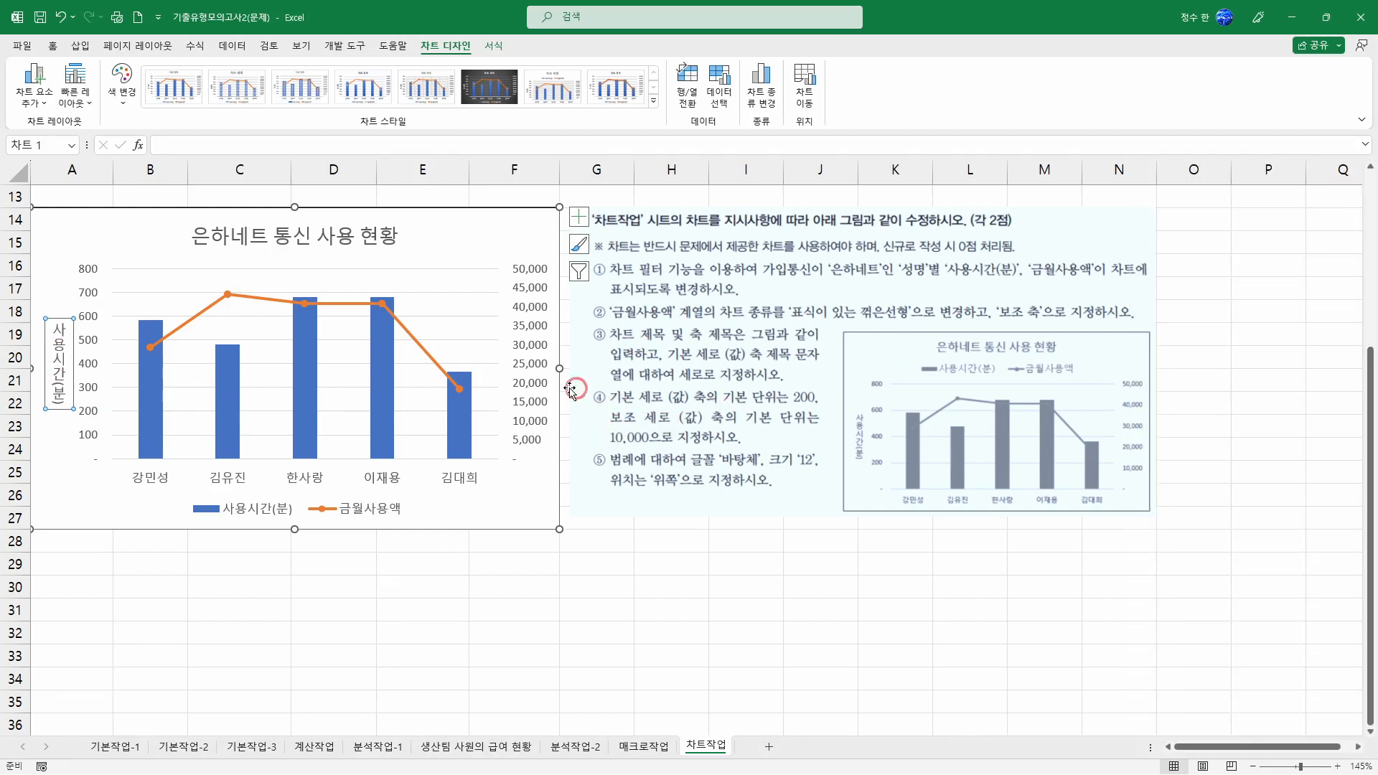
# Set the primary vertical axis's major unit to 200.
pyautogui.click(94, 348)
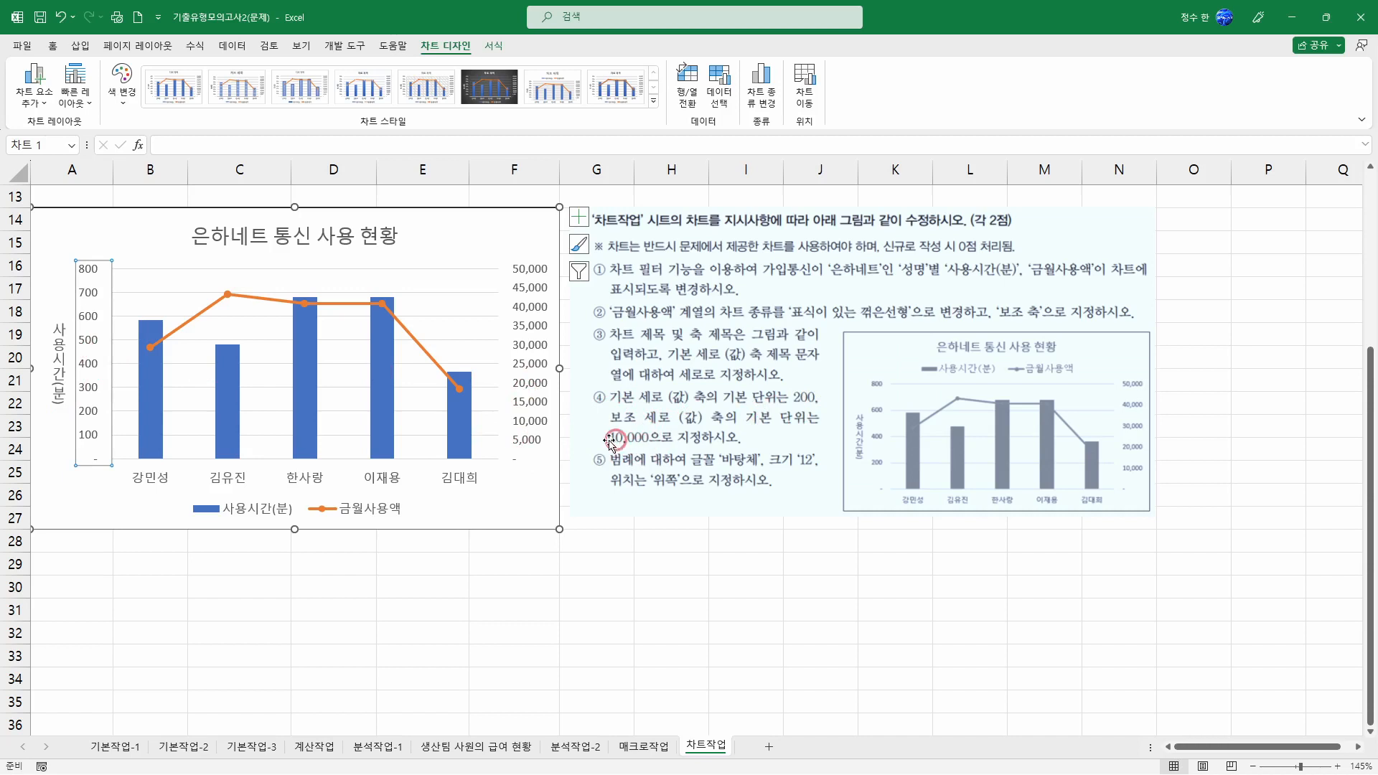
pyautogui.rightClick(94, 304)
pyautogui.click(88, 344)
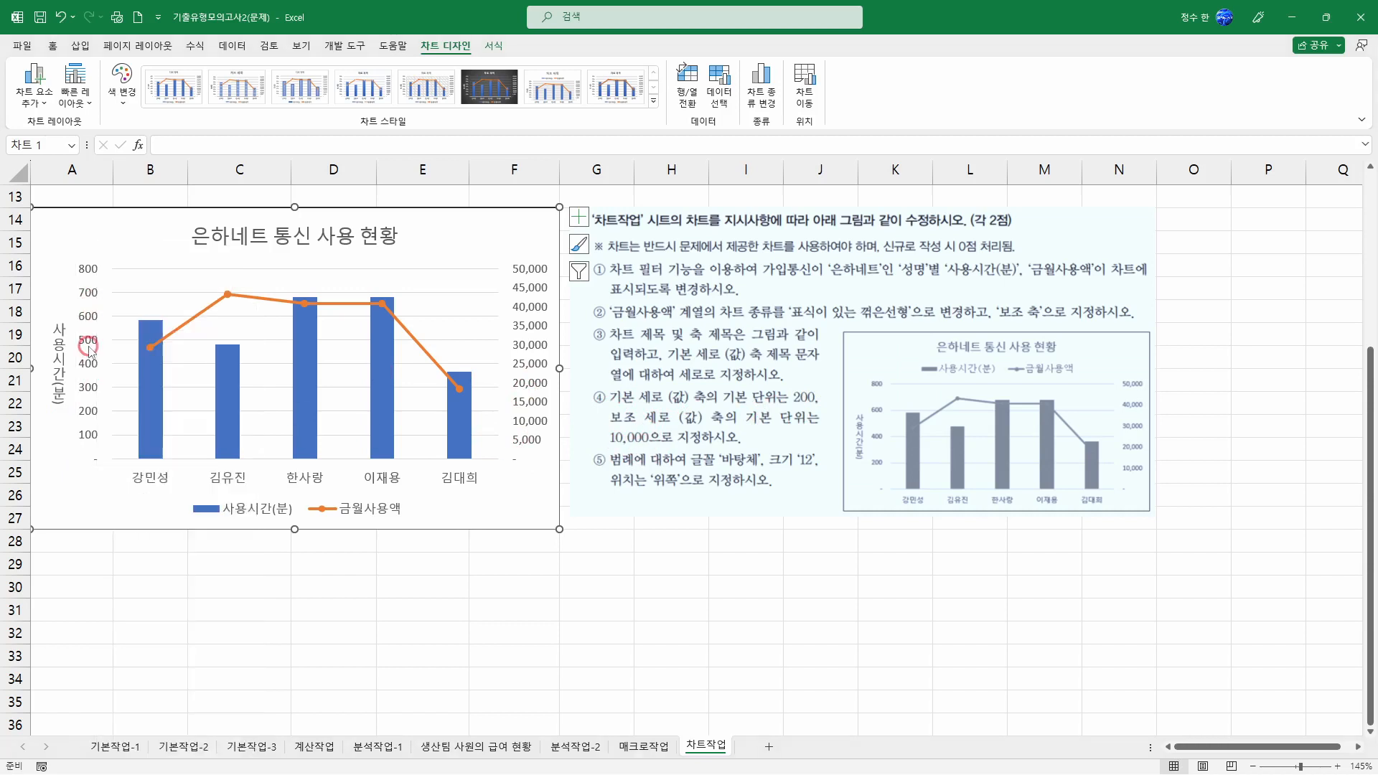
pyautogui.rightClick(88, 349)
pyautogui.click(70, 605)
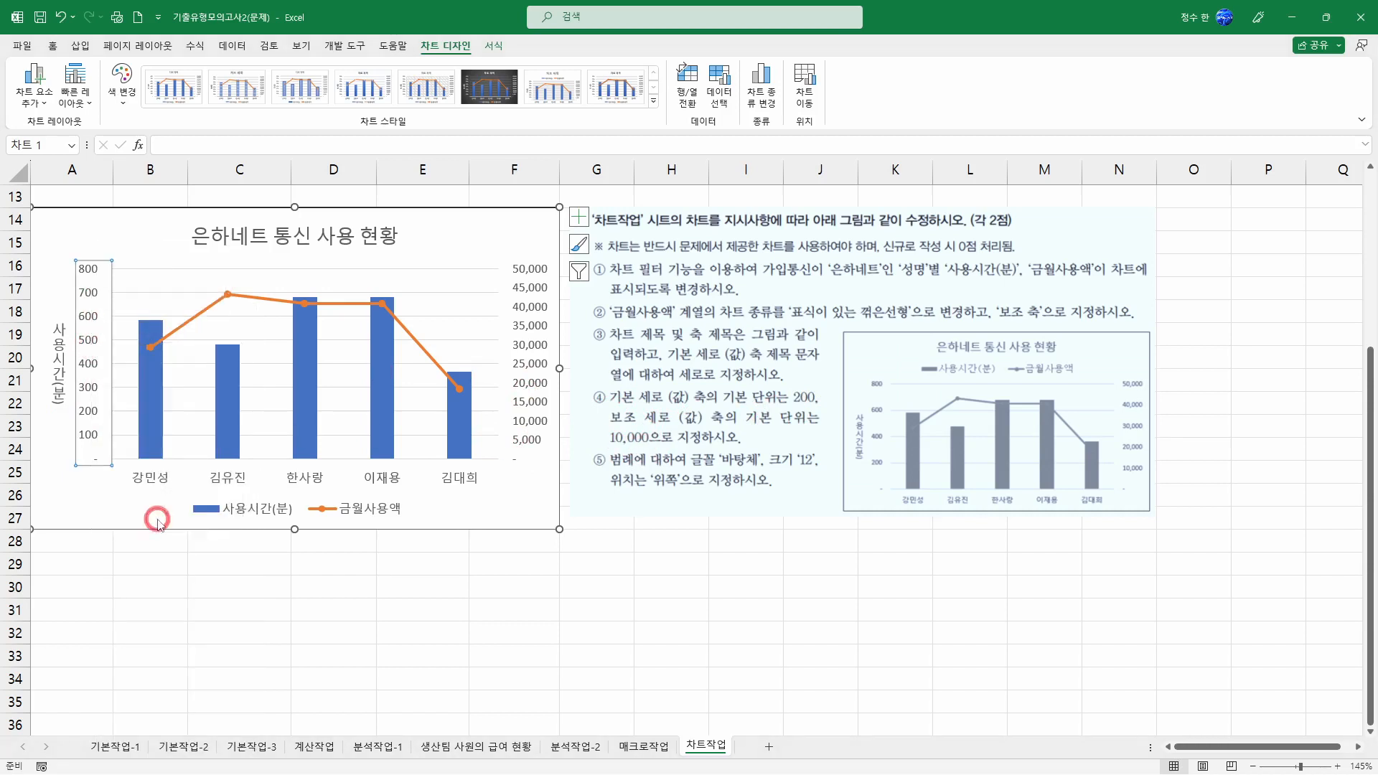
pyautogui.click(1249, 353)
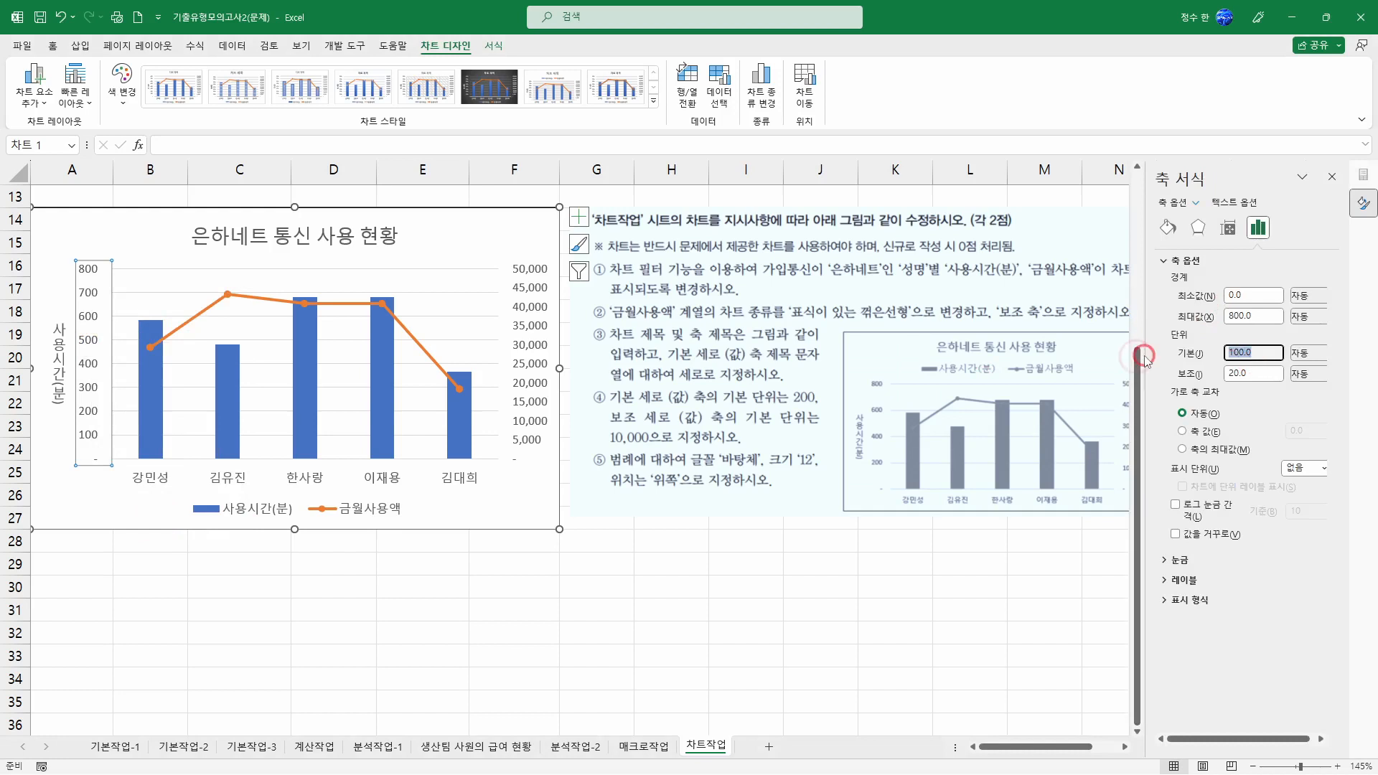
pyautogui.press('Return')
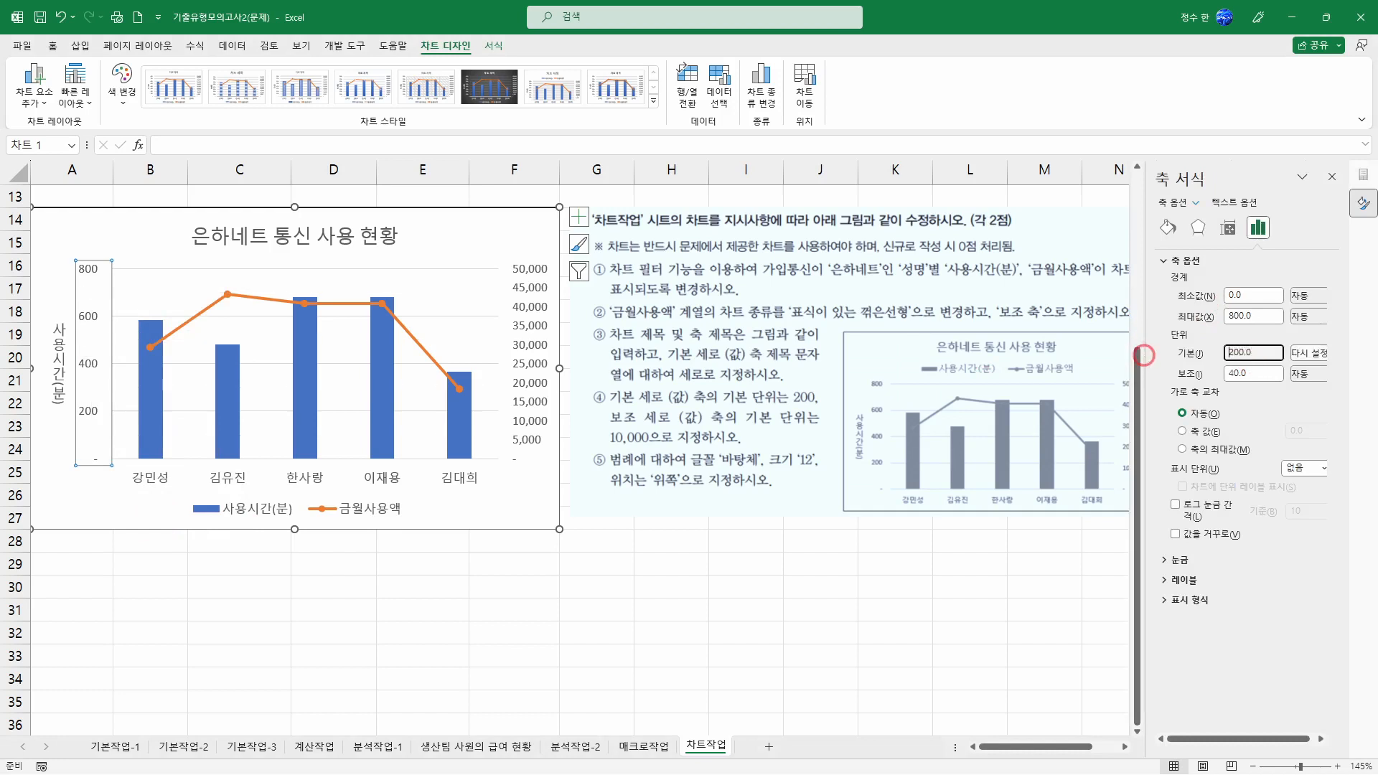
# Set the secondary vertical axis's major unit to 10000.
pyautogui.click(539, 326)
pyautogui.click(1276, 353)
pyautogui.moveTo(1277, 355); pyautogui.dragTo(1206, 353)
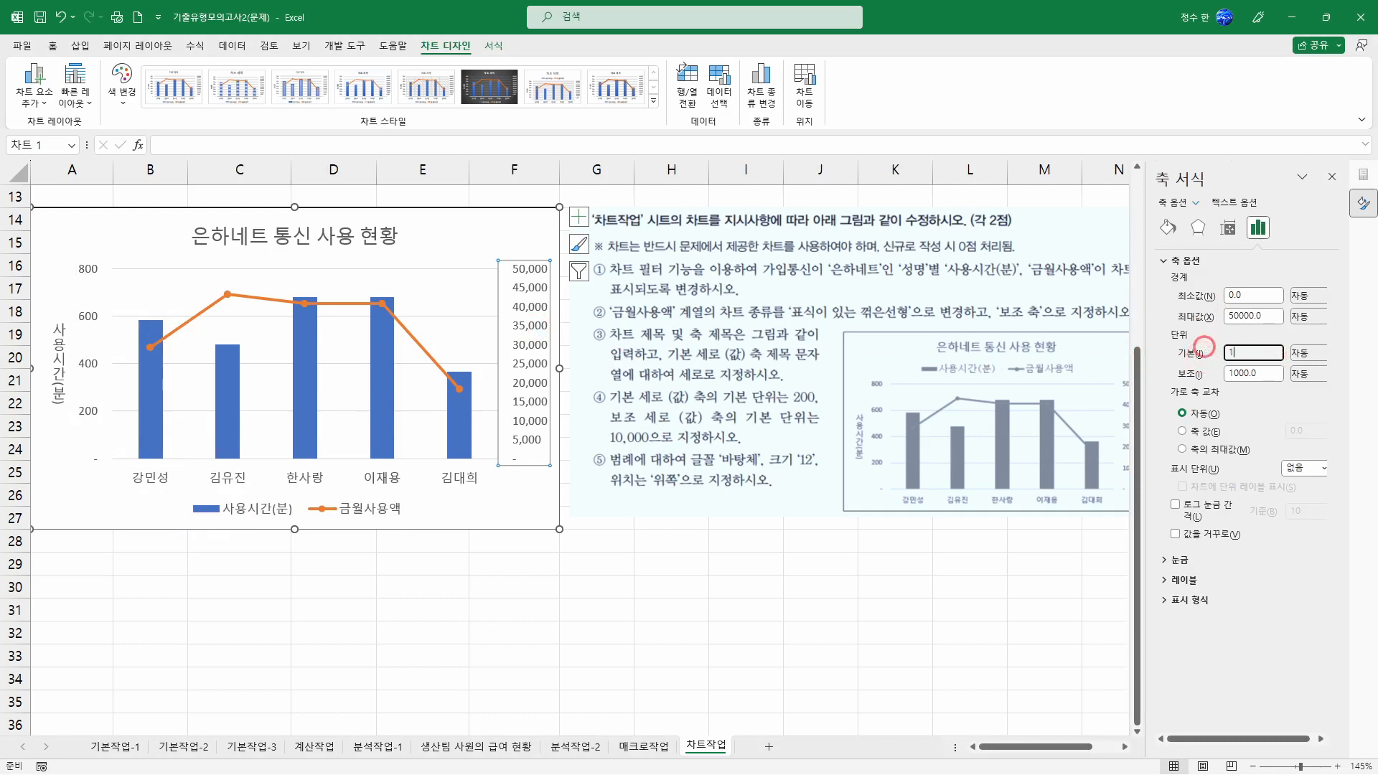
pyautogui.press('Return')
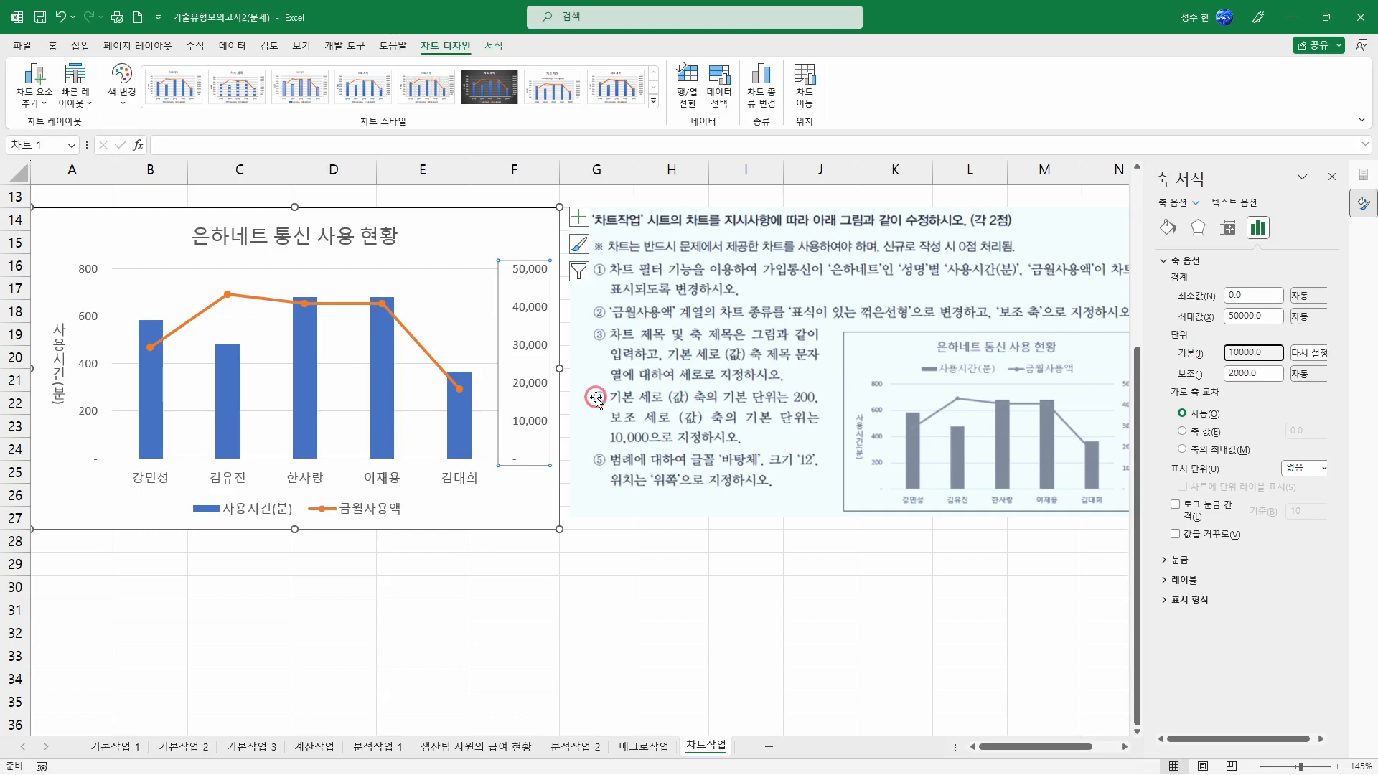
# Set the chart legend's font to 바탕체 and its font size to 10.
pyautogui.click(374, 507)
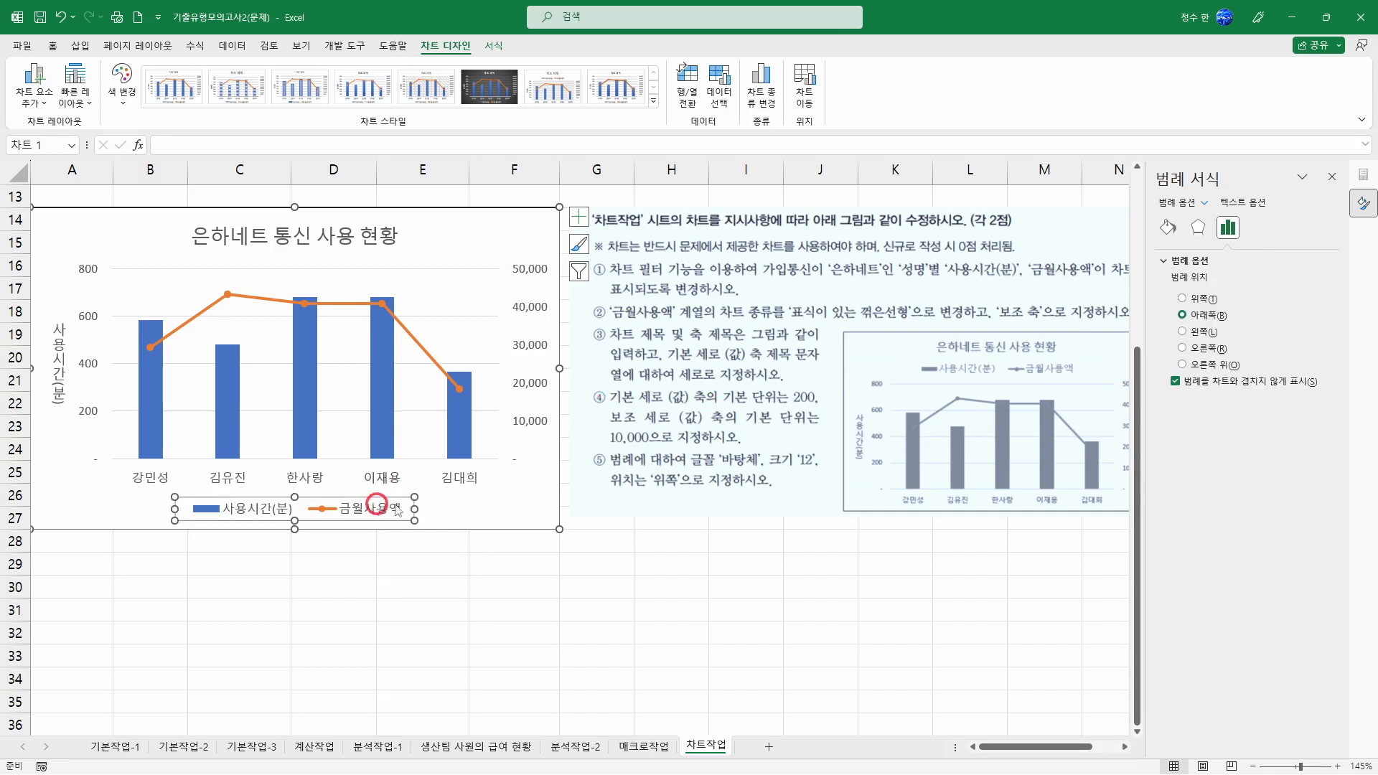
pyautogui.click(52, 45)
pyautogui.click(168, 74)
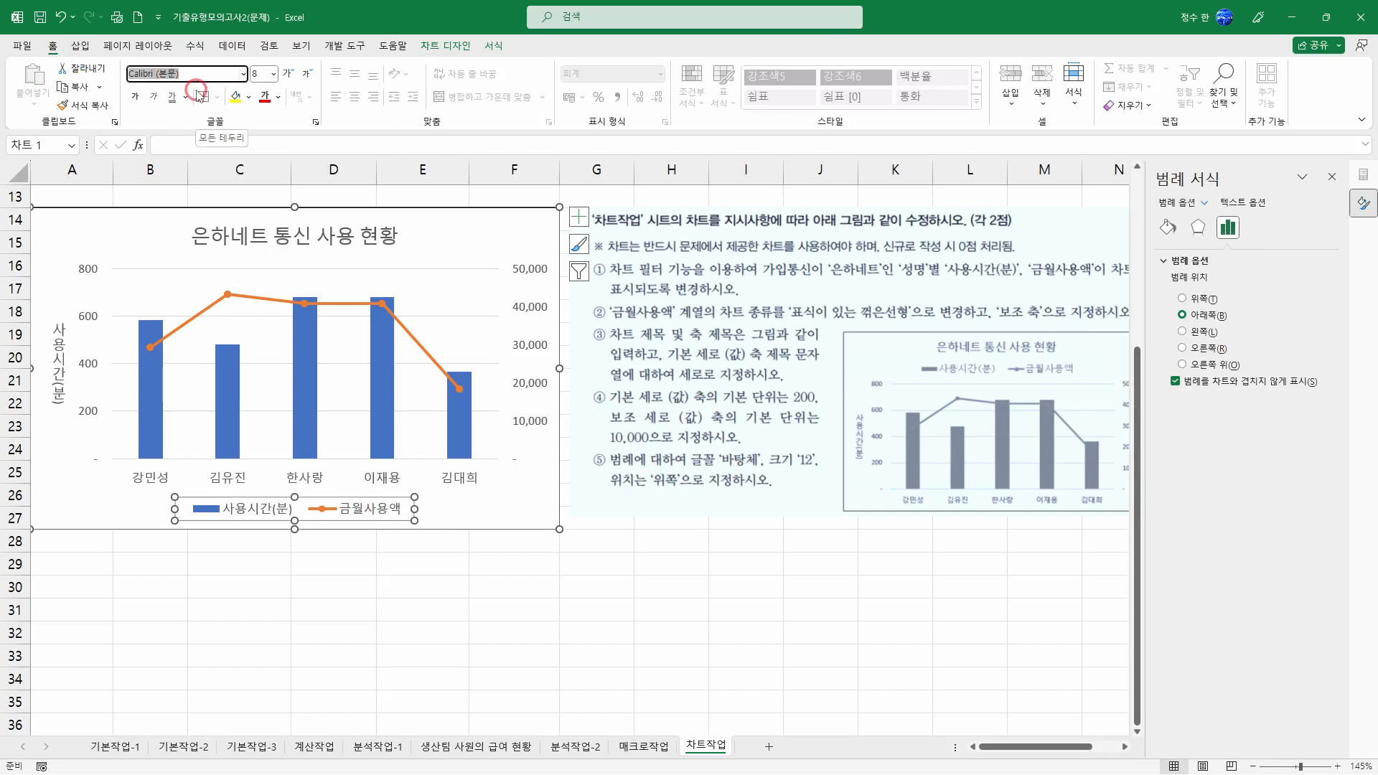
pyautogui.write('바탕체')
pyautogui.press('Return')
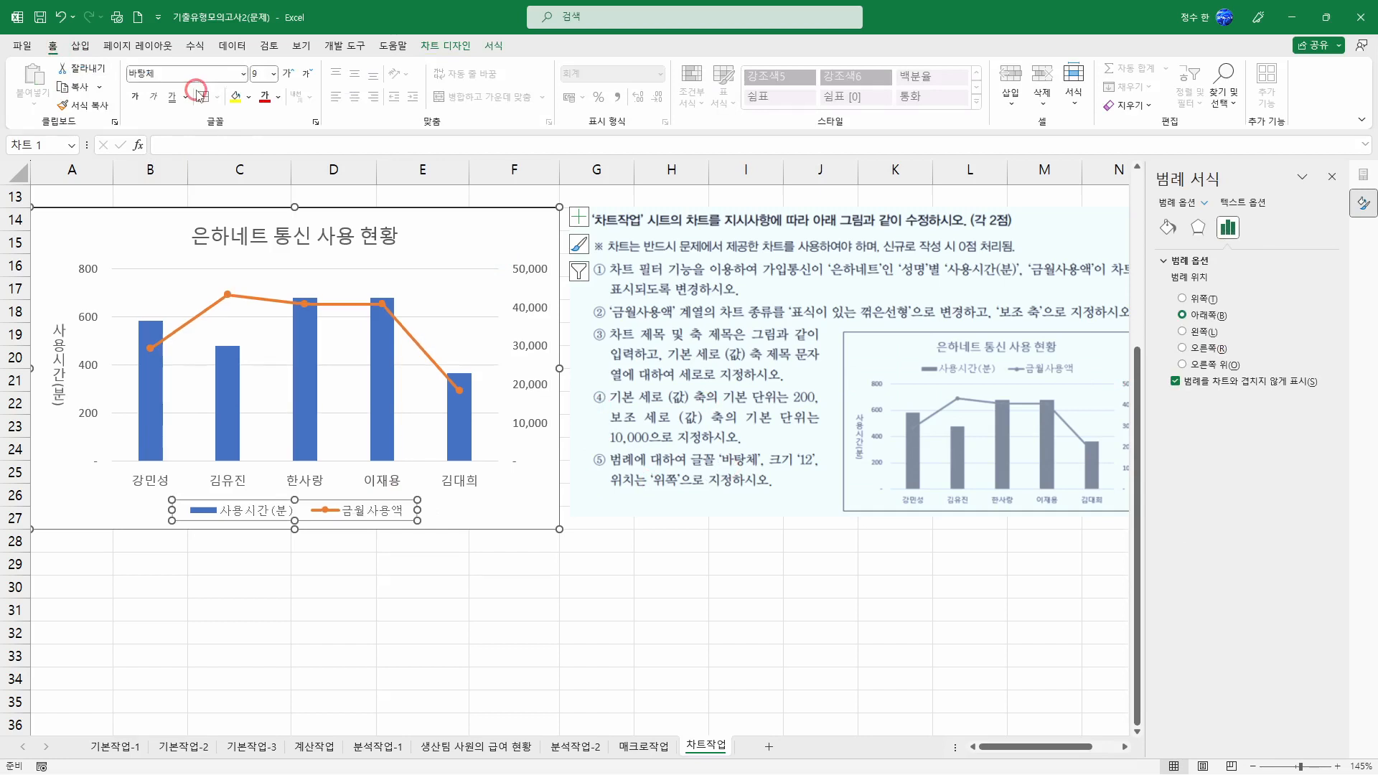
pyautogui.click(260, 73)
pyautogui.press('Return')
# Set the legend's position to 위쪽, between the chart title and the plot area.
pyautogui.click(1214, 401)
pyautogui.click(1234, 317)
pyautogui.click(1201, 300)
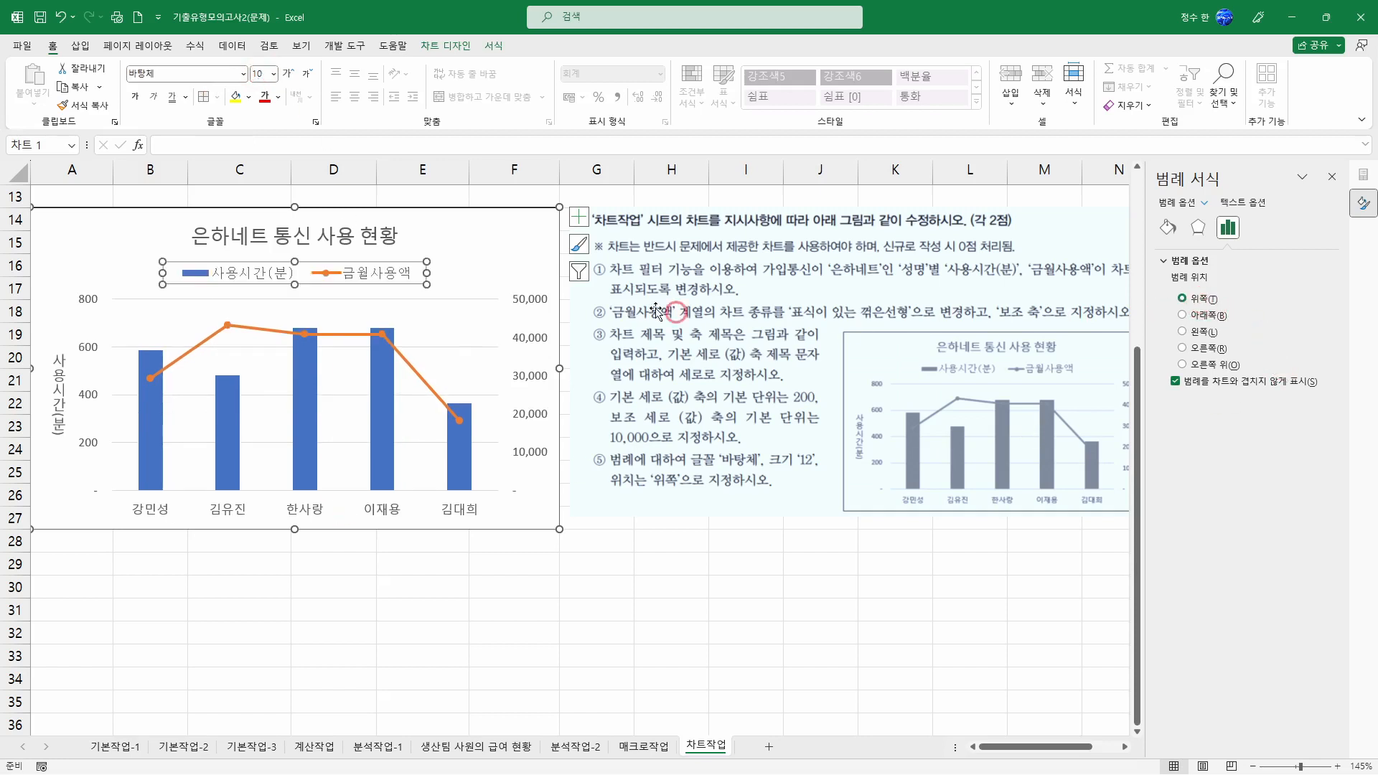
pyautogui.click(578, 216)
pyautogui.click(703, 336)
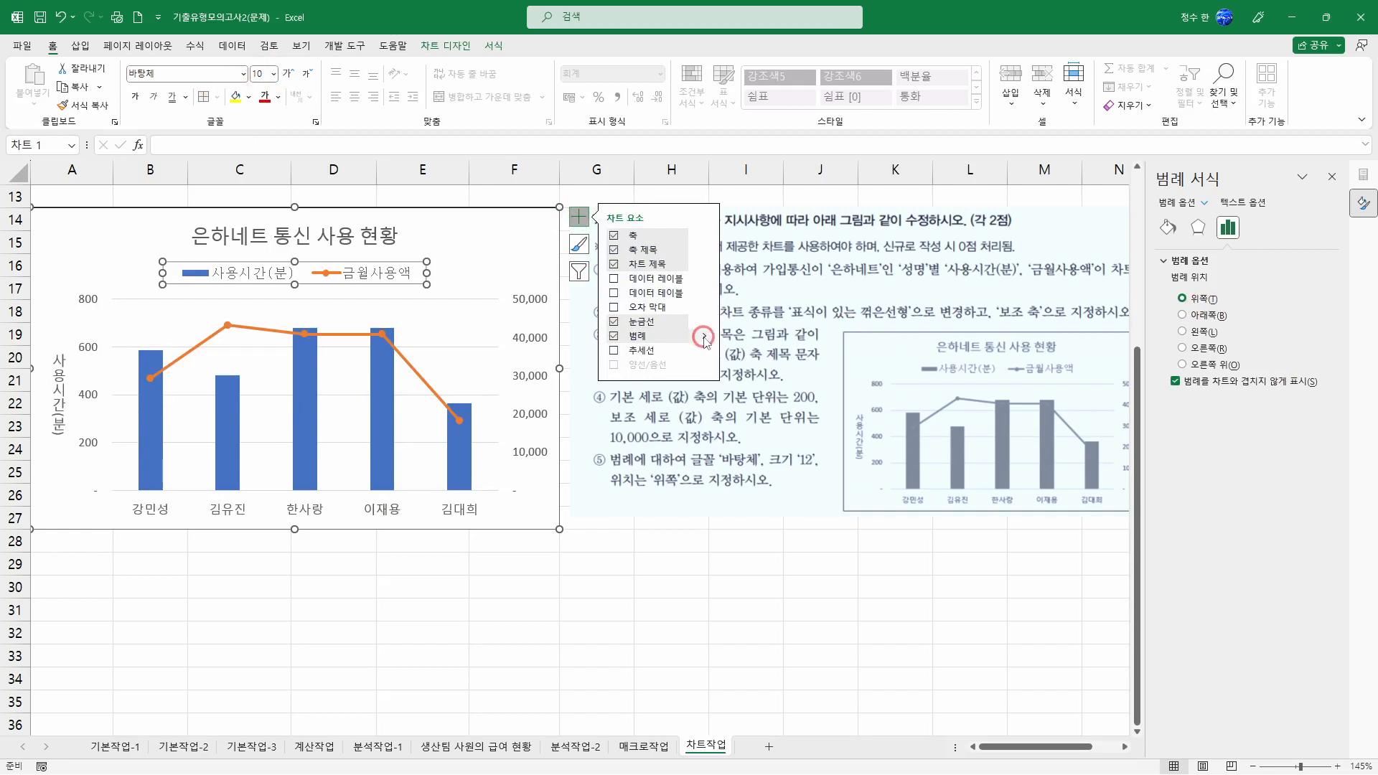
pyautogui.click(766, 362)
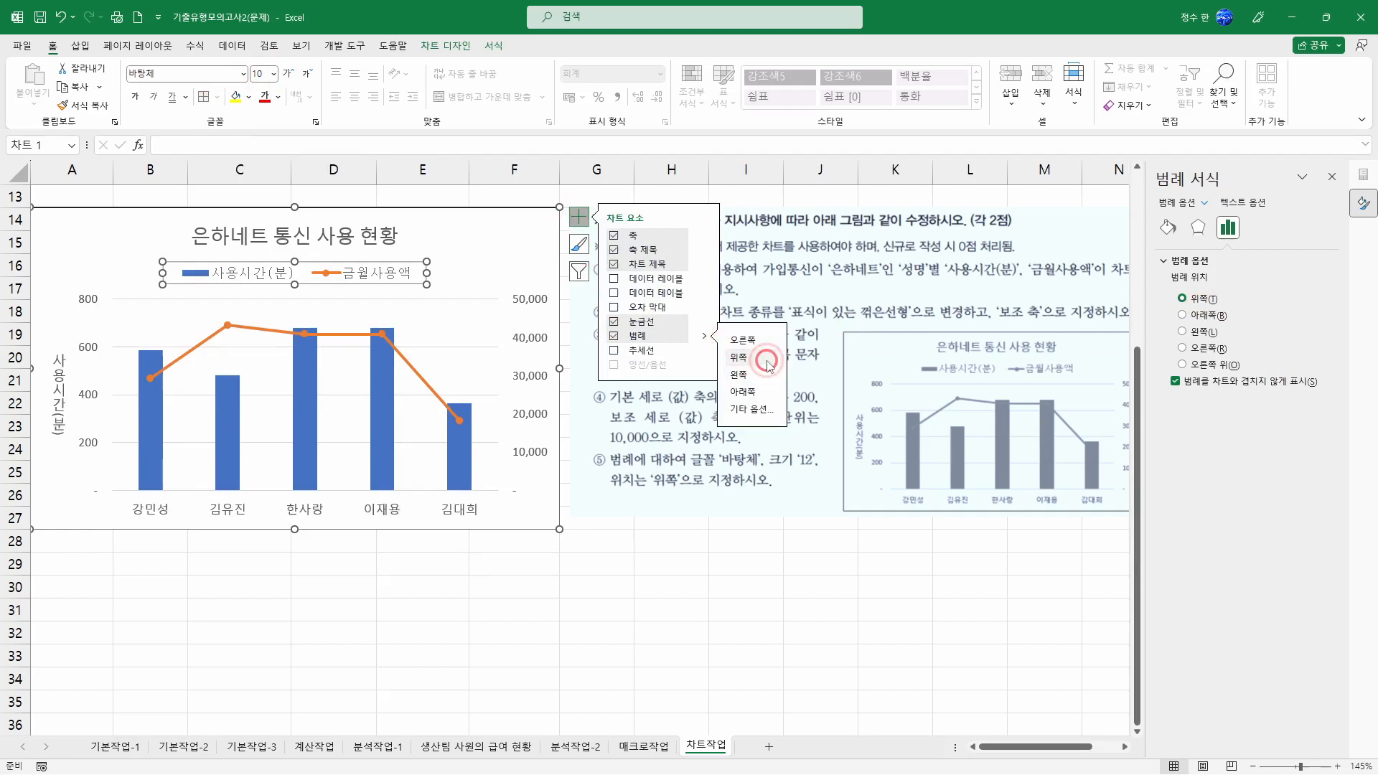
# Deselect the chart by selecting cell I30, close the formatting options, and compare the chart with the sample figure.
pyautogui.click(825, 481)
pyautogui.click(775, 589)
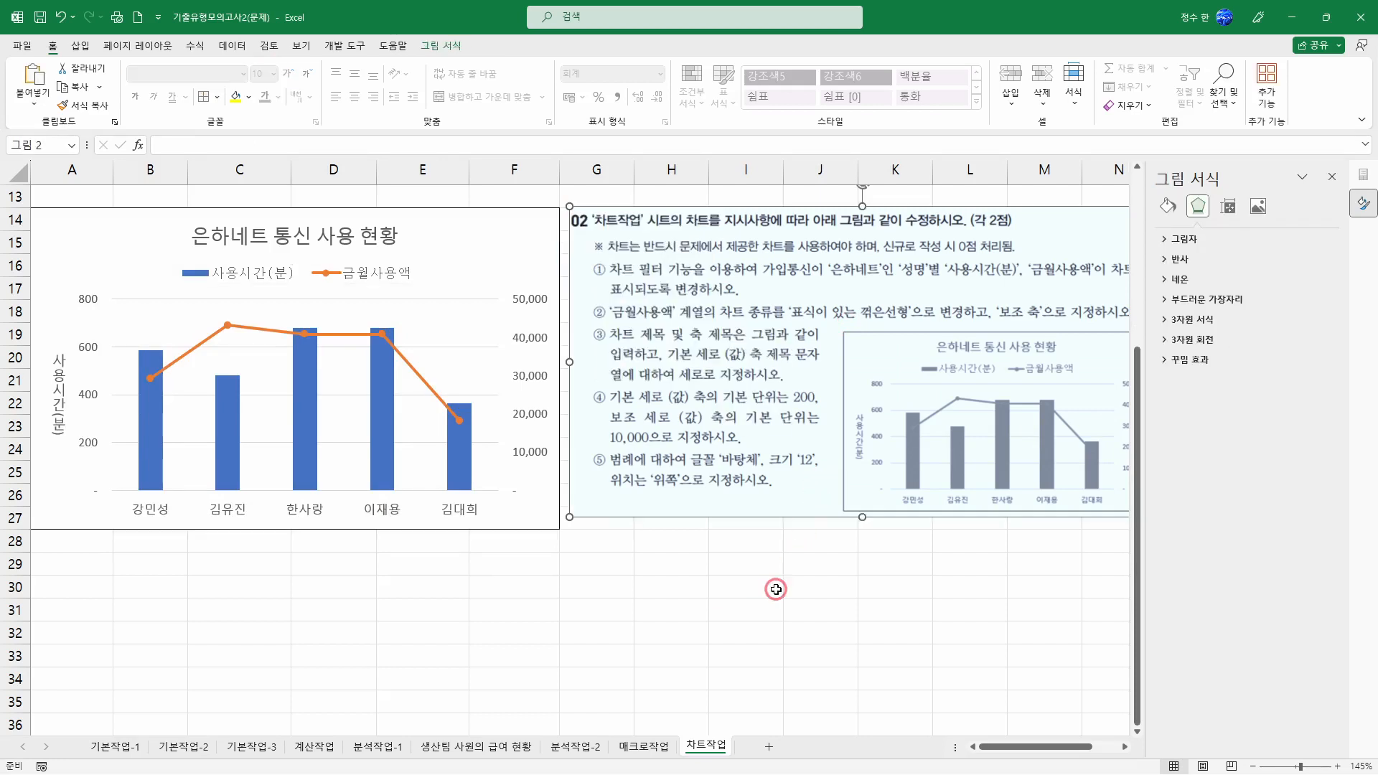
pyautogui.click(1366, 191)
pyautogui.click(1331, 176)
pyautogui.click(593, 360)
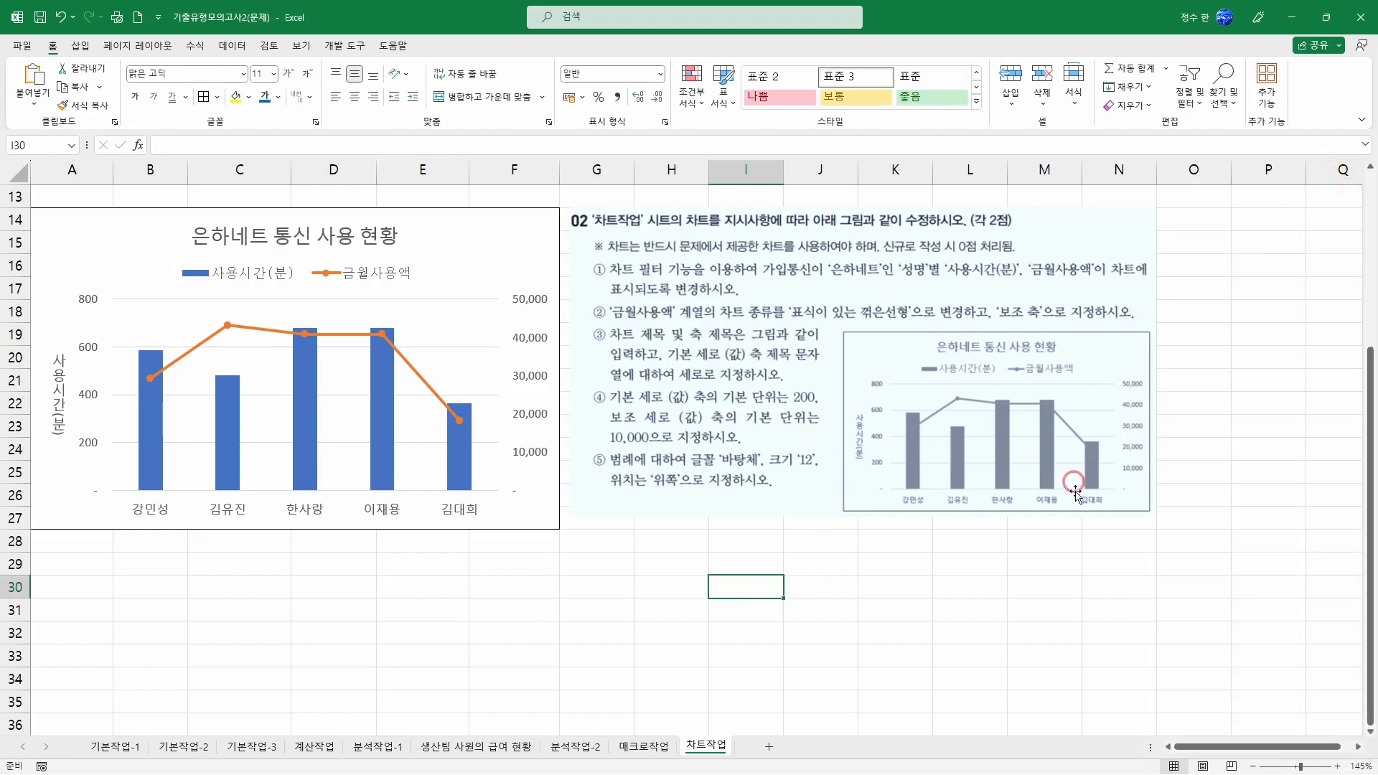